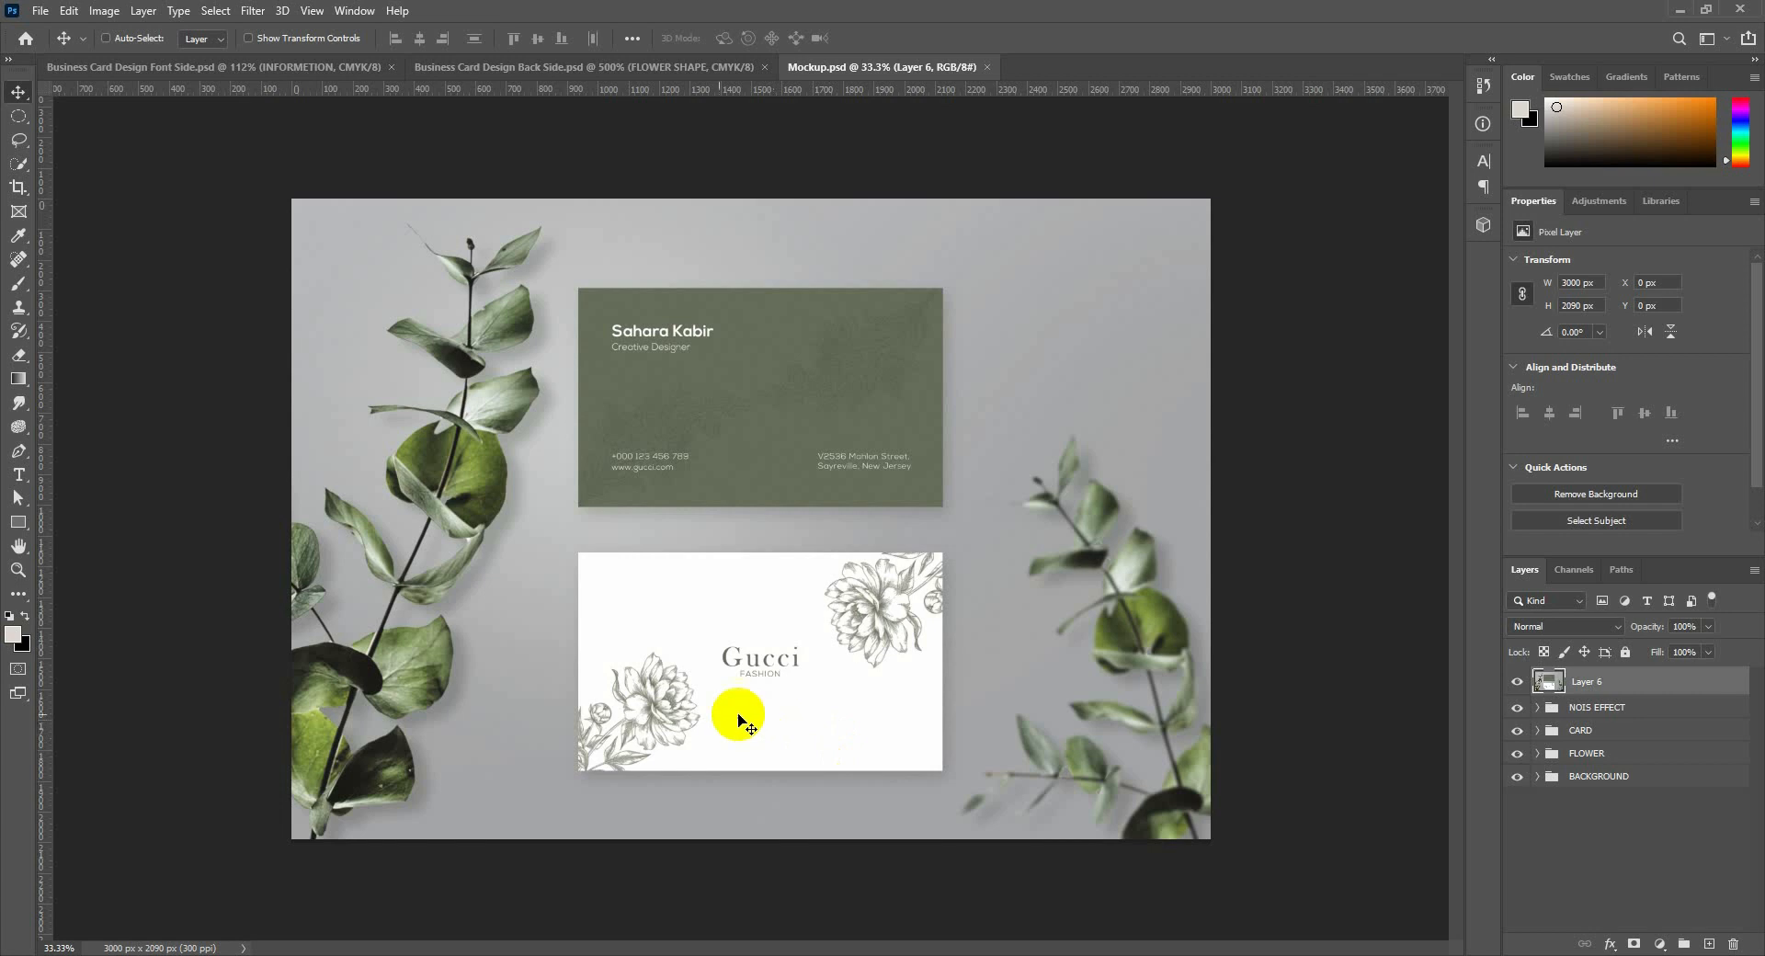
Review the finished front-side and back-side business card designs in their open documents.
{"action": "left_click", "coordinate": [213, 68]}
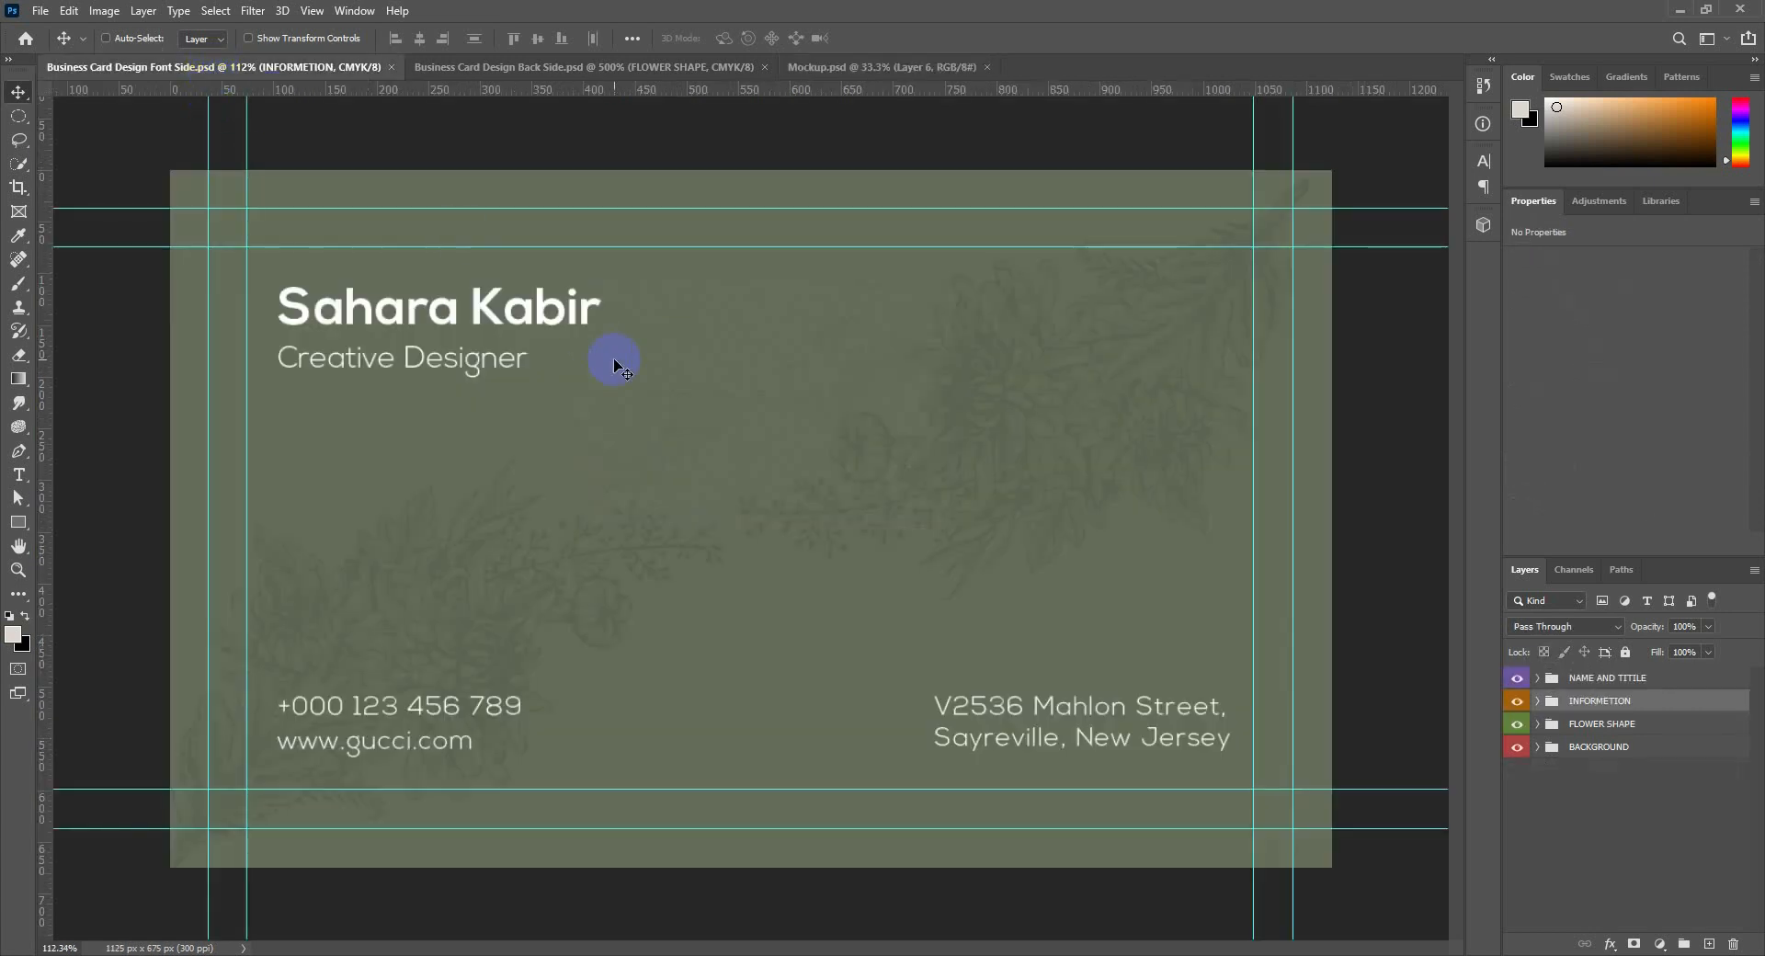
{"action": "left_click", "coordinate": [558, 67]}
{"action": "scroll", "coordinate": [813, 518], "scroll_direction": "down", "scroll_amount": 8}
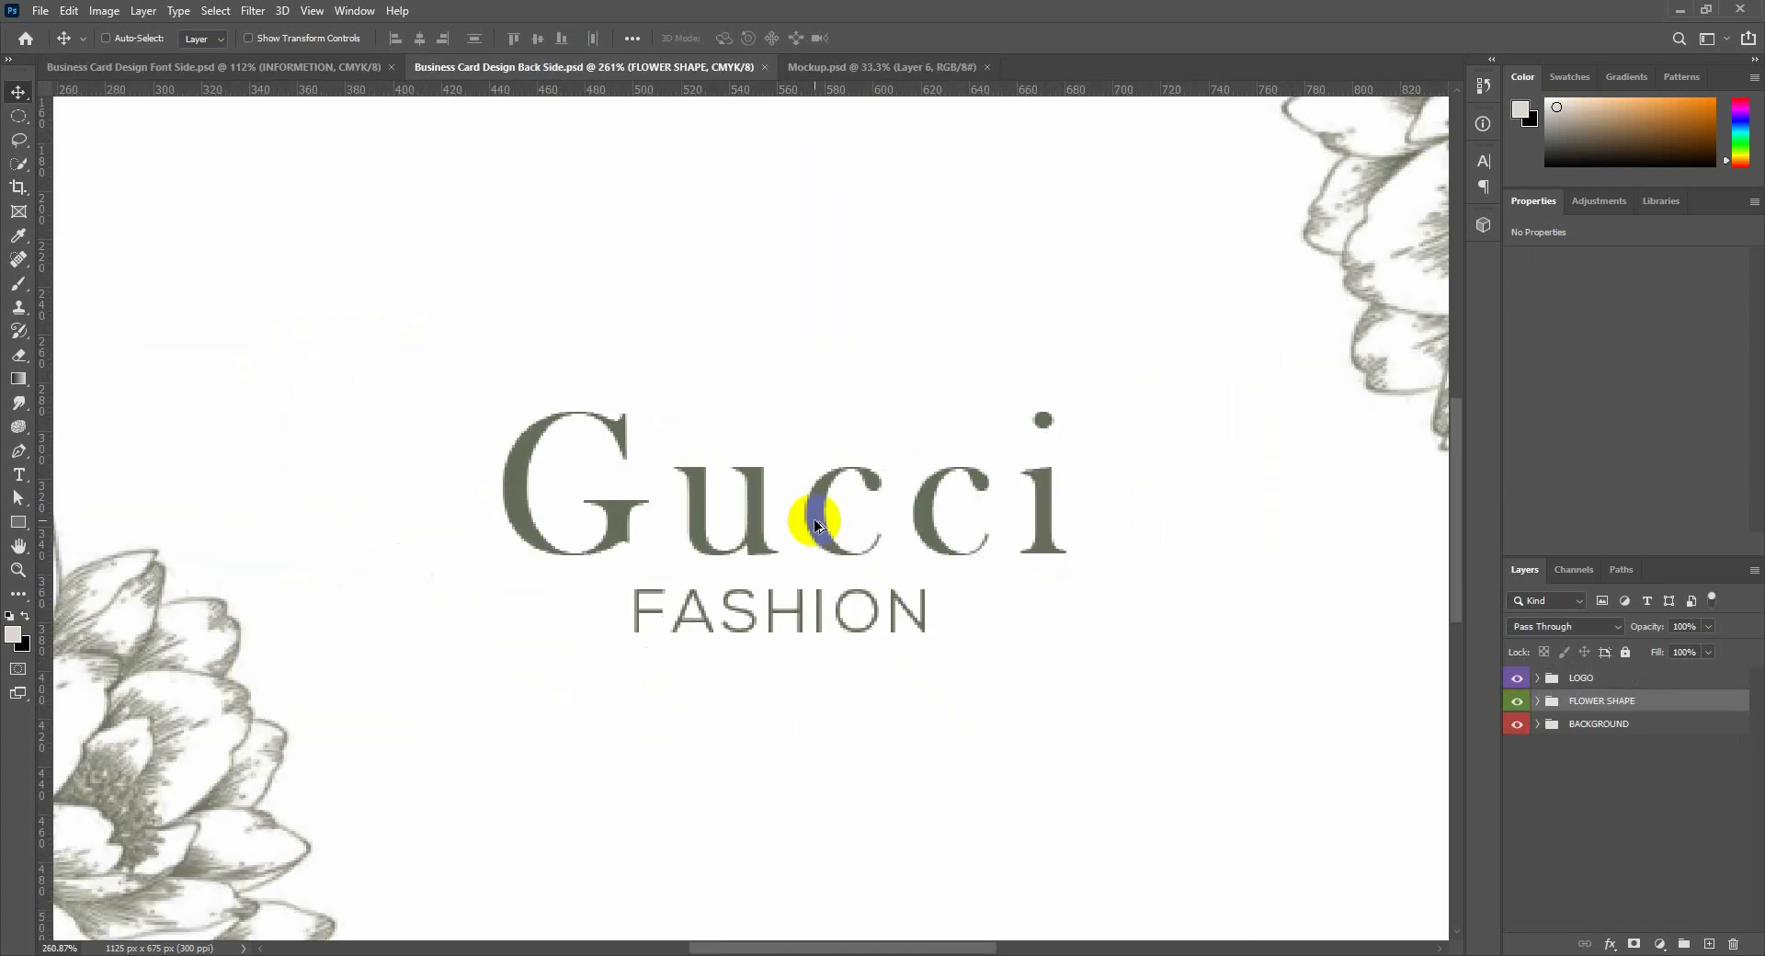
{"action": "scroll", "coordinate": [748, 521], "scroll_direction": "up", "scroll_amount": 1}
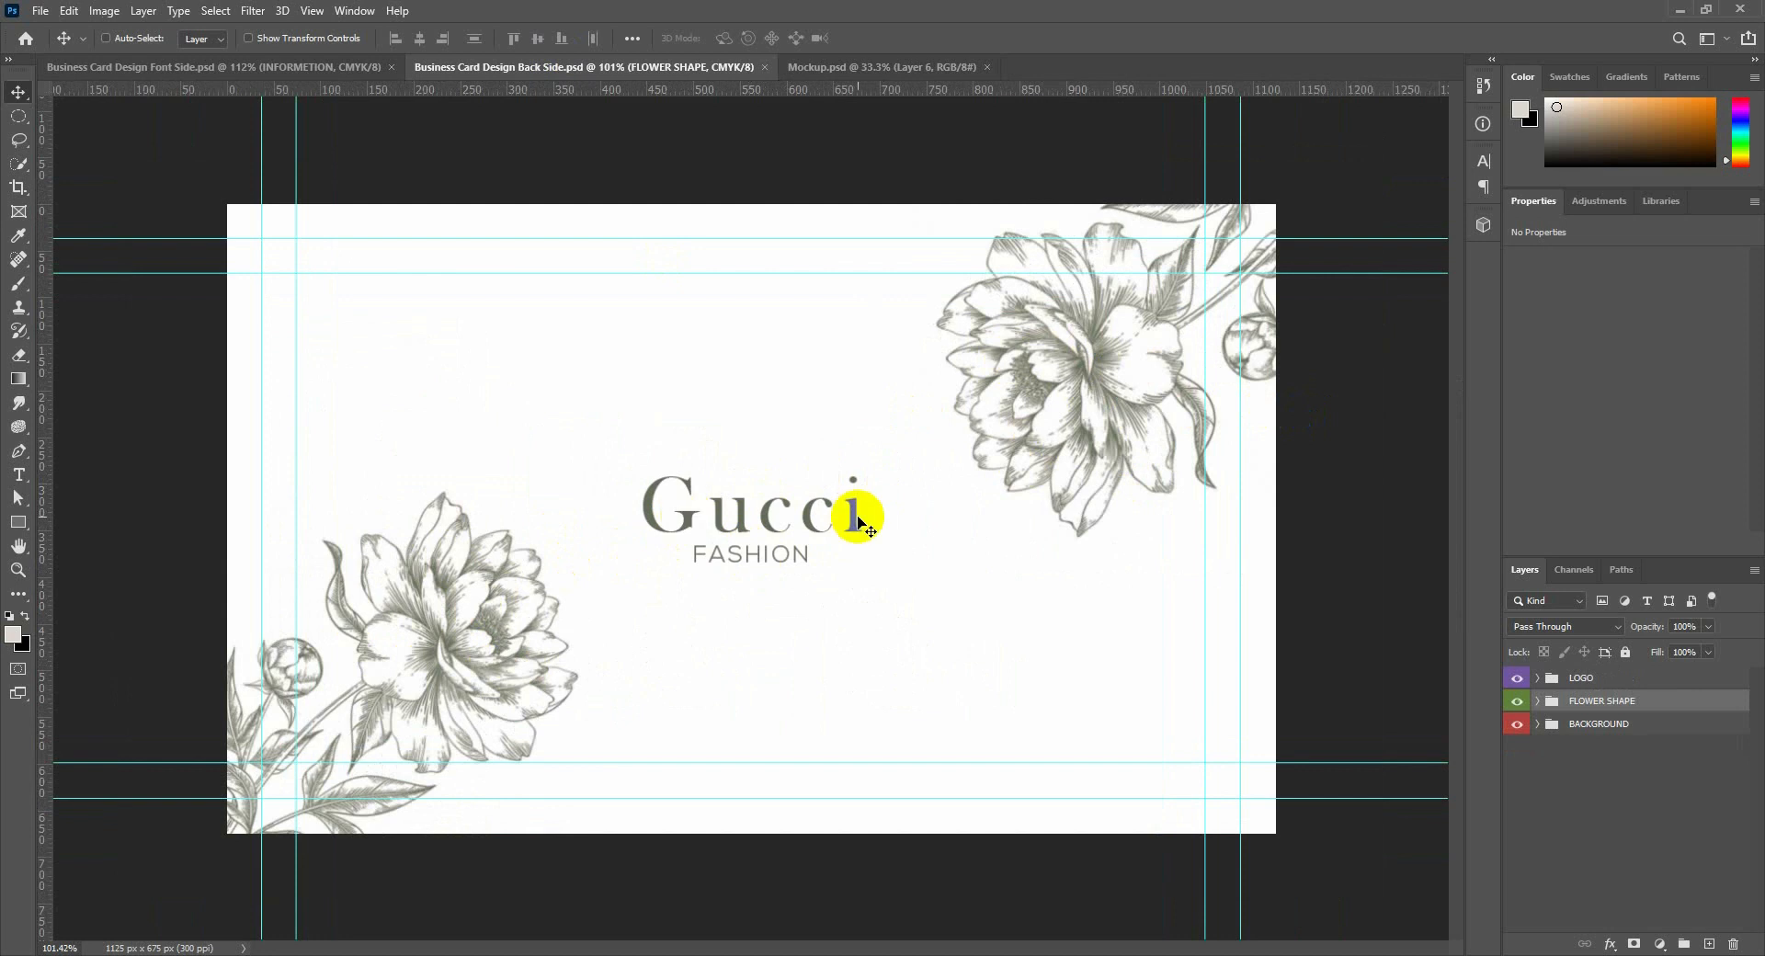
Start a new document with a size of 3.5 by 2 inches.
{"action": "left_click", "coordinate": [41, 13]}
{"action": "left_click", "coordinate": [55, 31]}
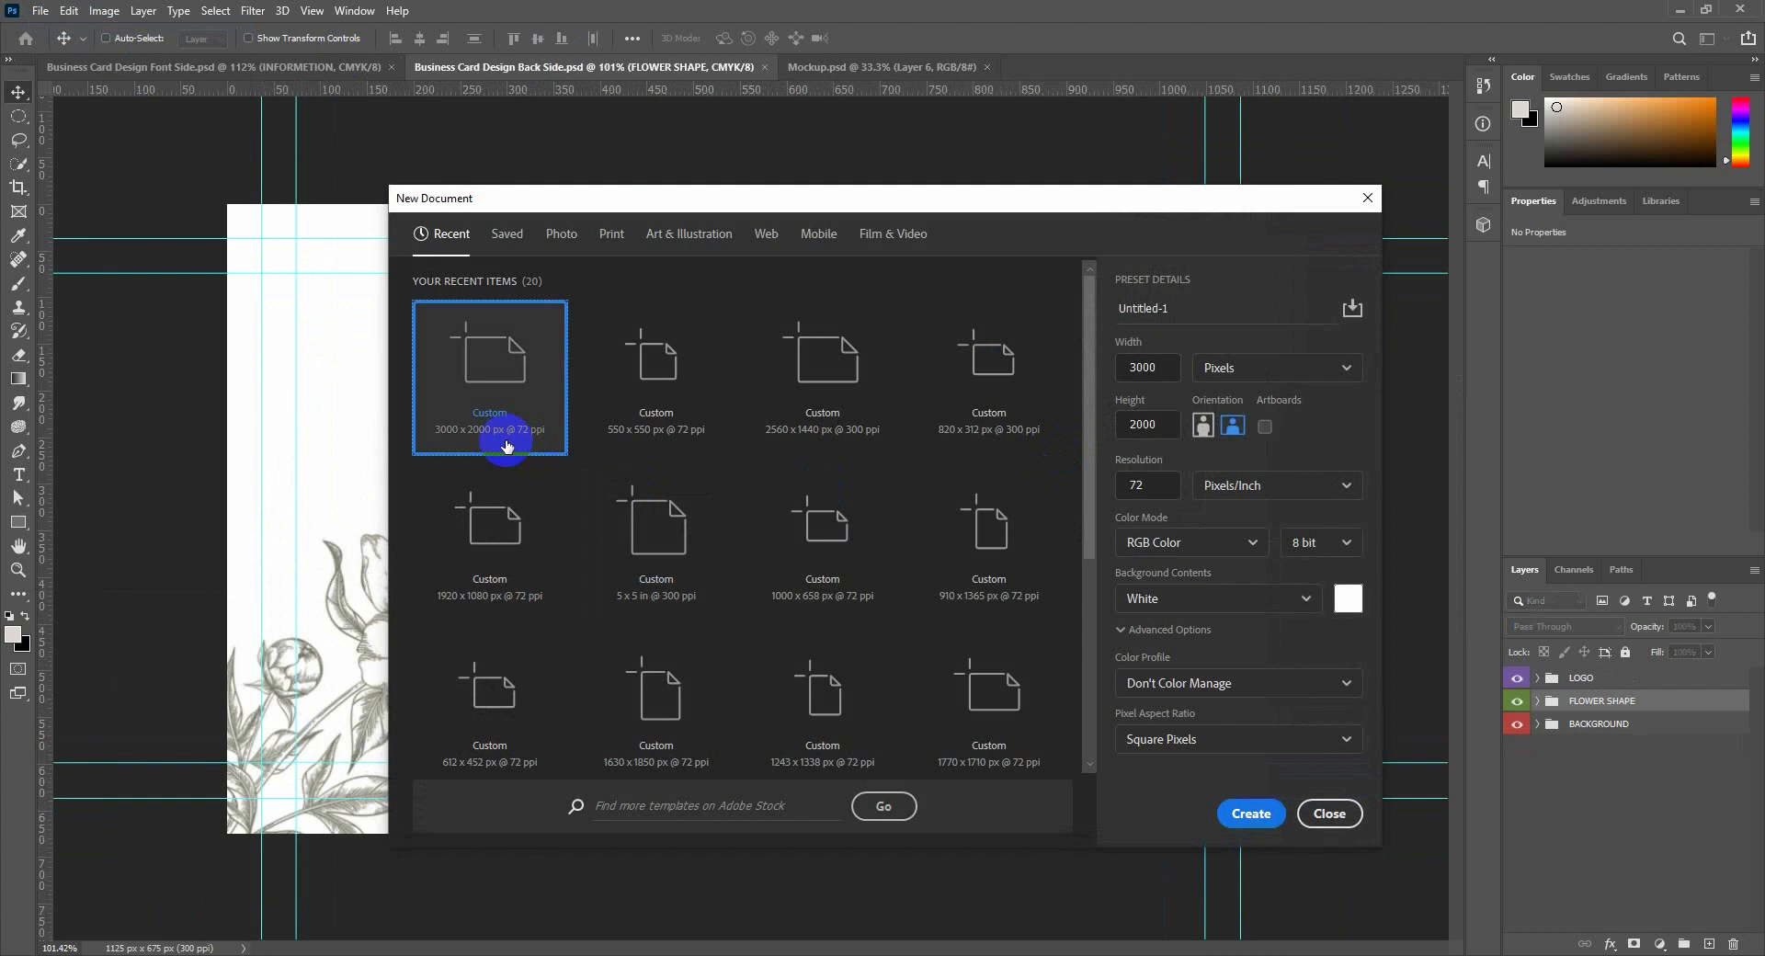
{"action": "left_click", "coordinate": [1239, 367]}
{"action": "left_click", "coordinate": [1235, 428]}
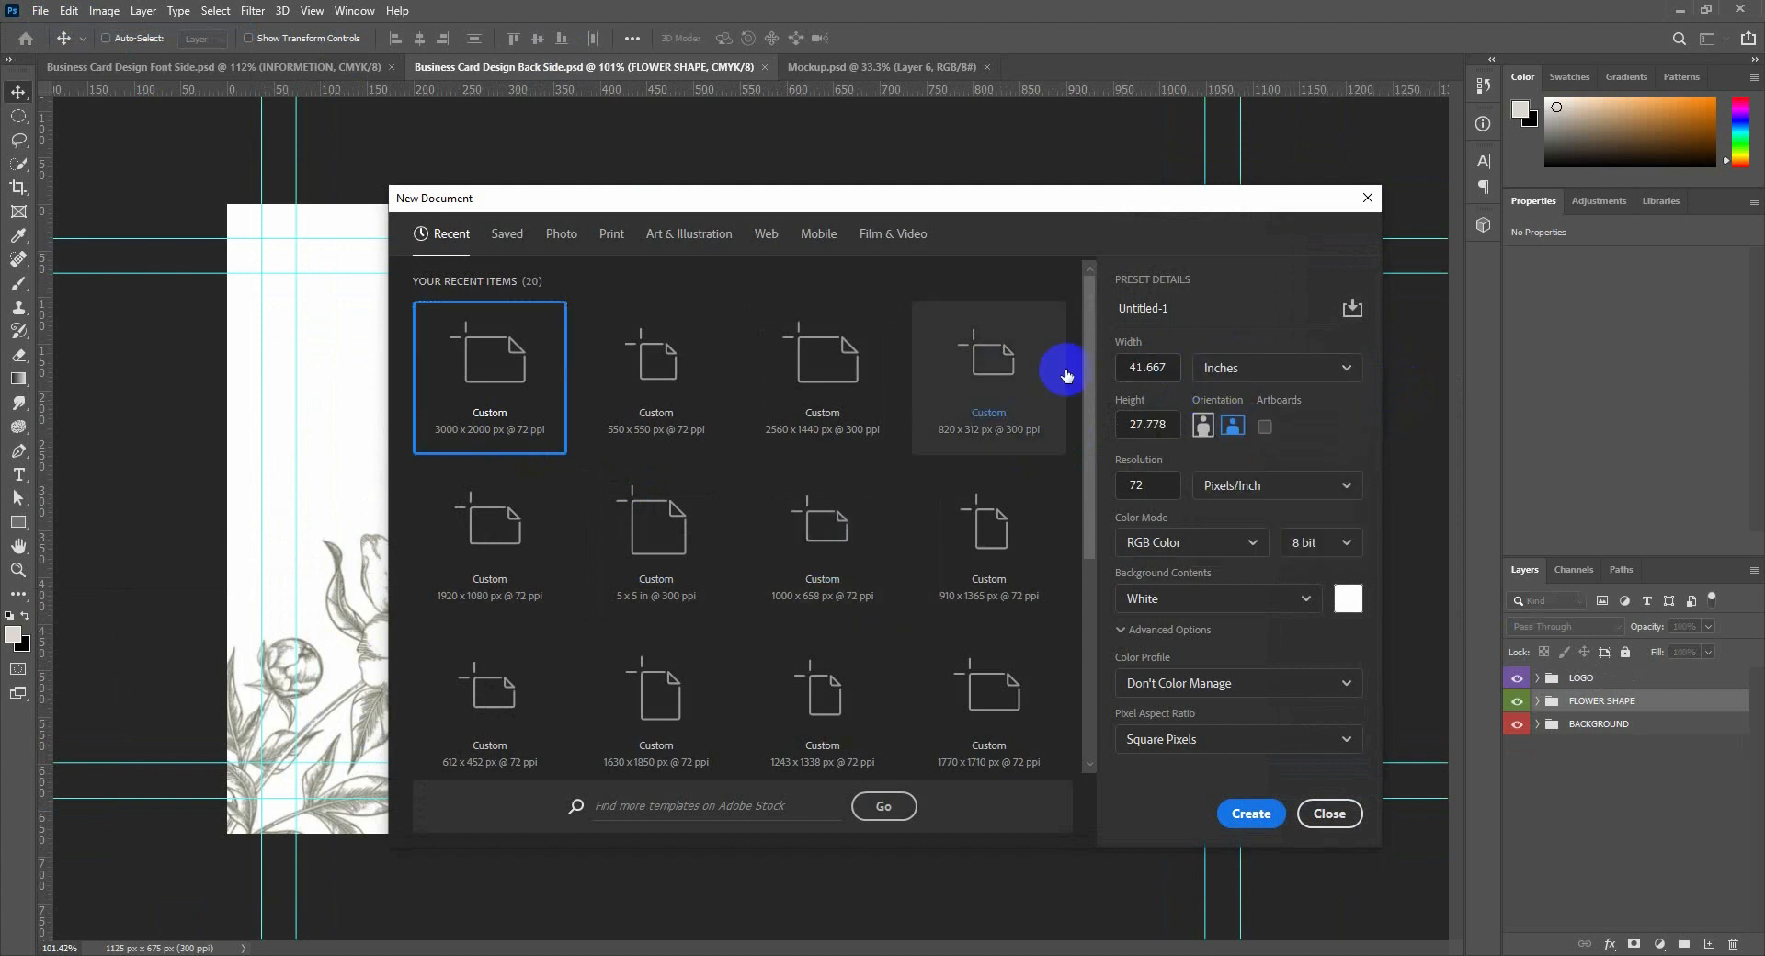
{"action": "left_click", "coordinate": [1144, 366]}
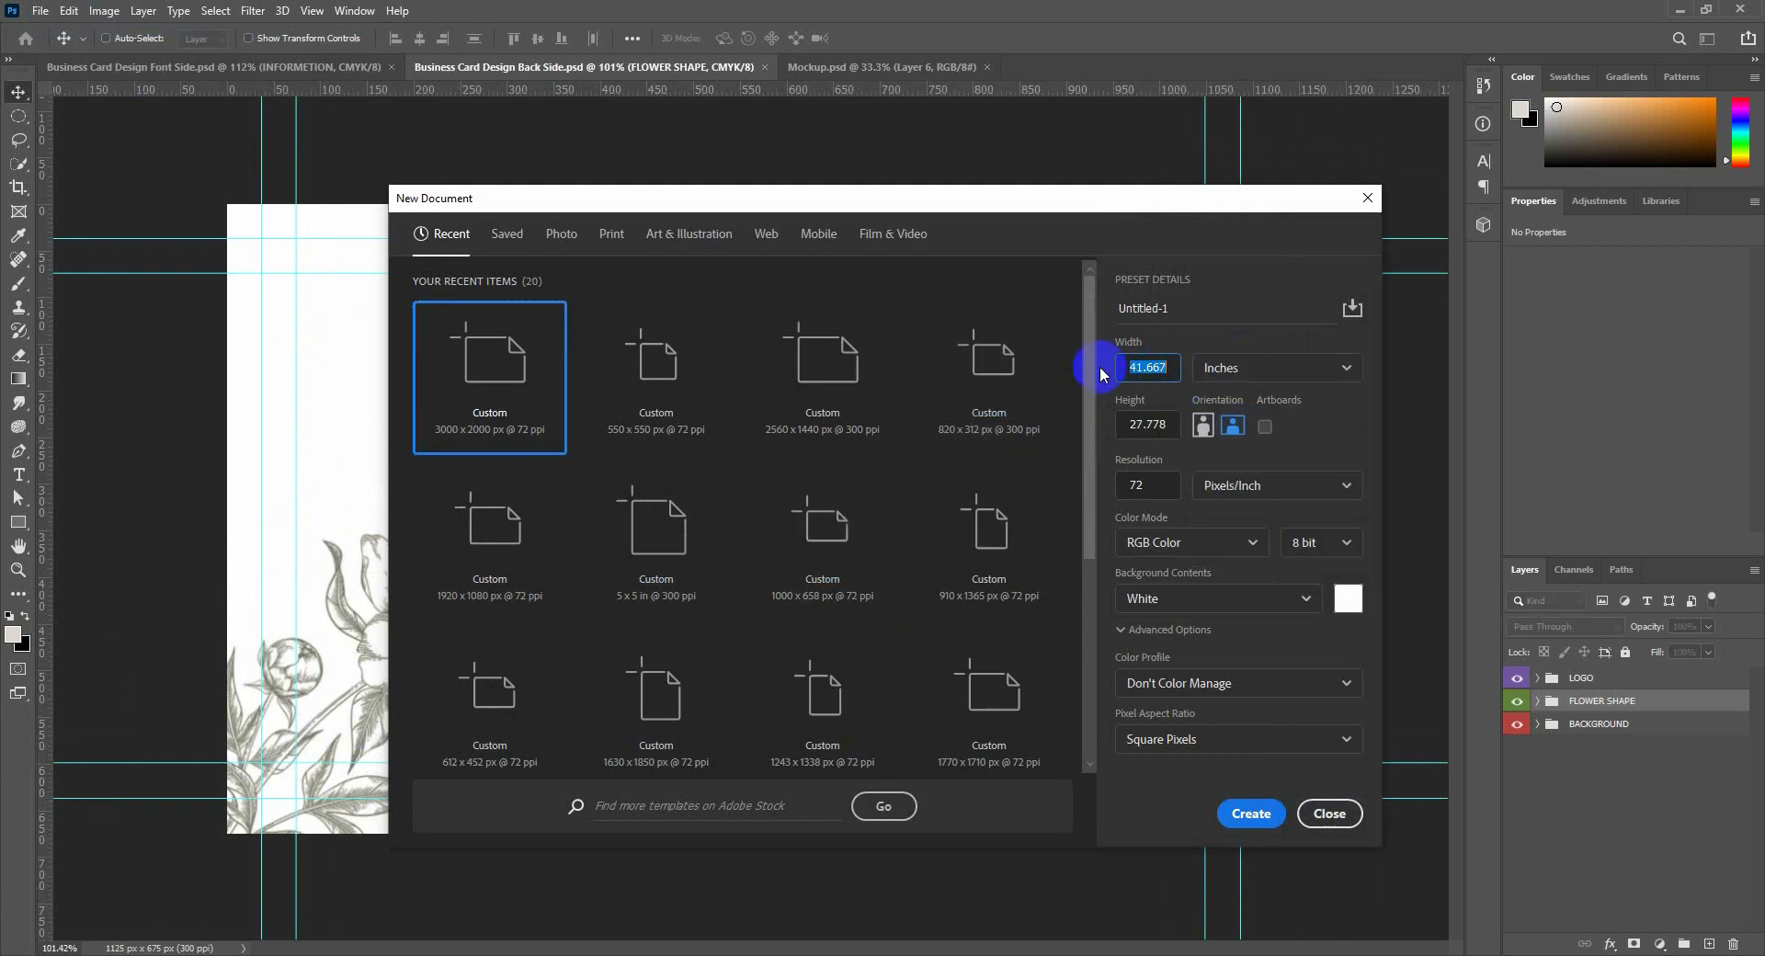
{"action": "type", "text": "3.5"}
{"action": "left_click", "coordinate": [1168, 425]}
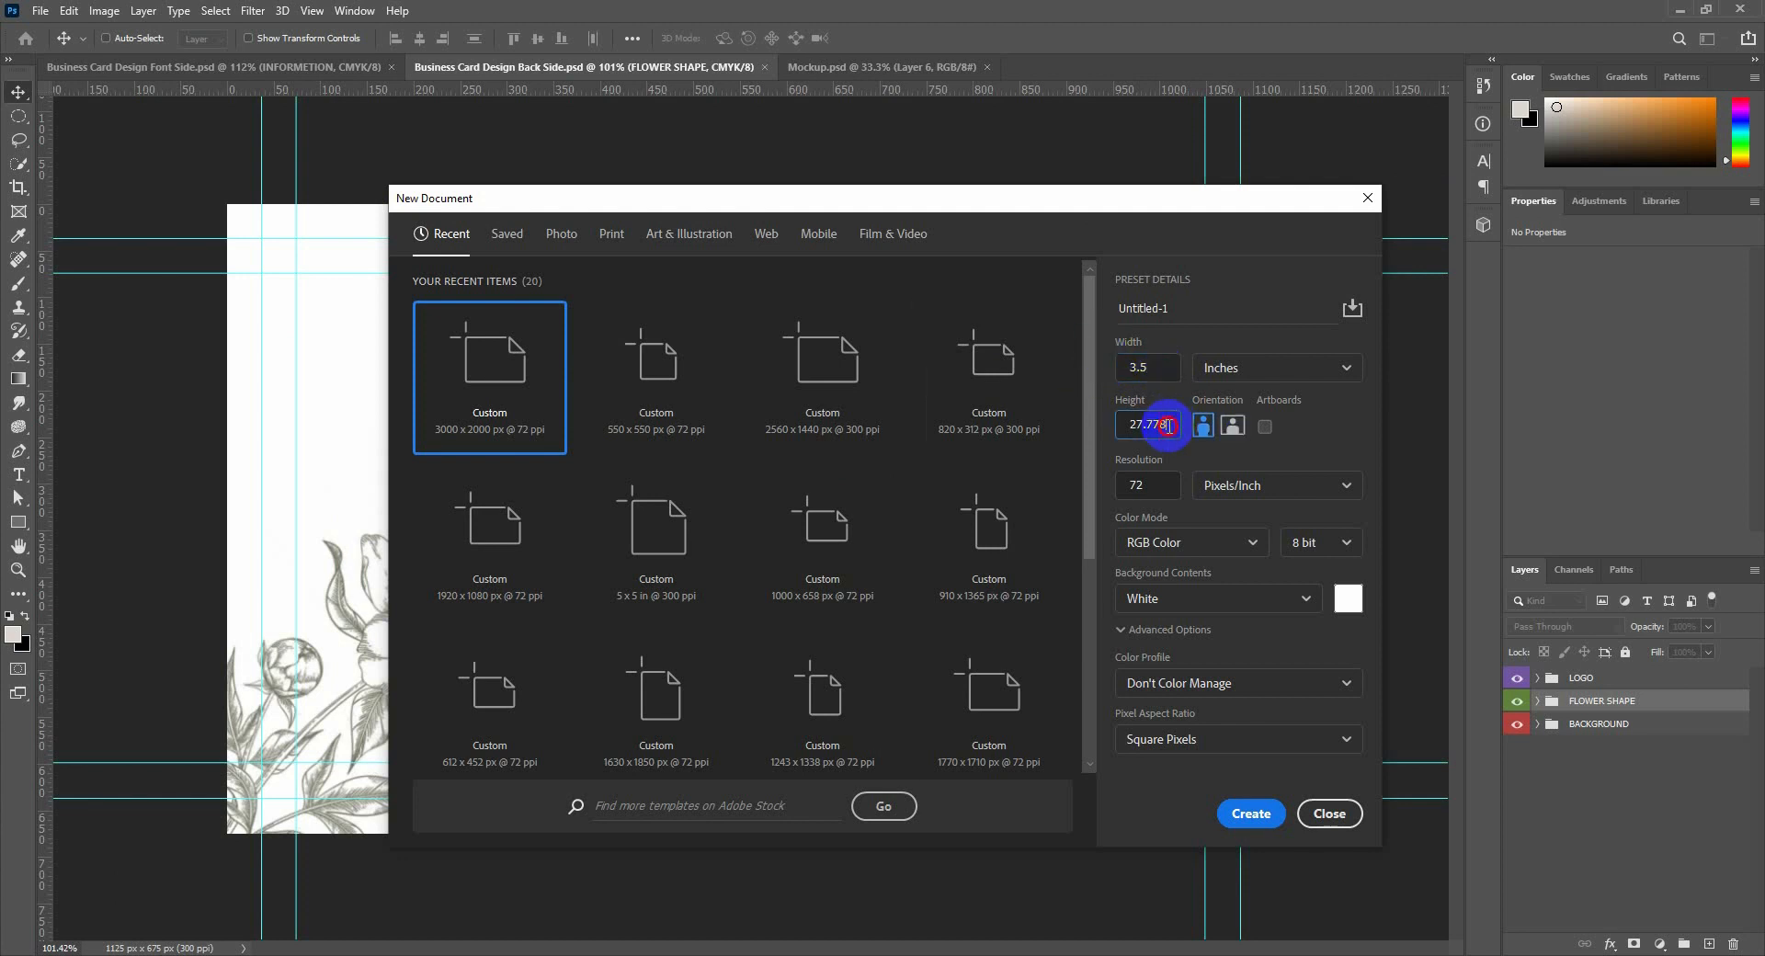
{"action": "type", "text": "2"}
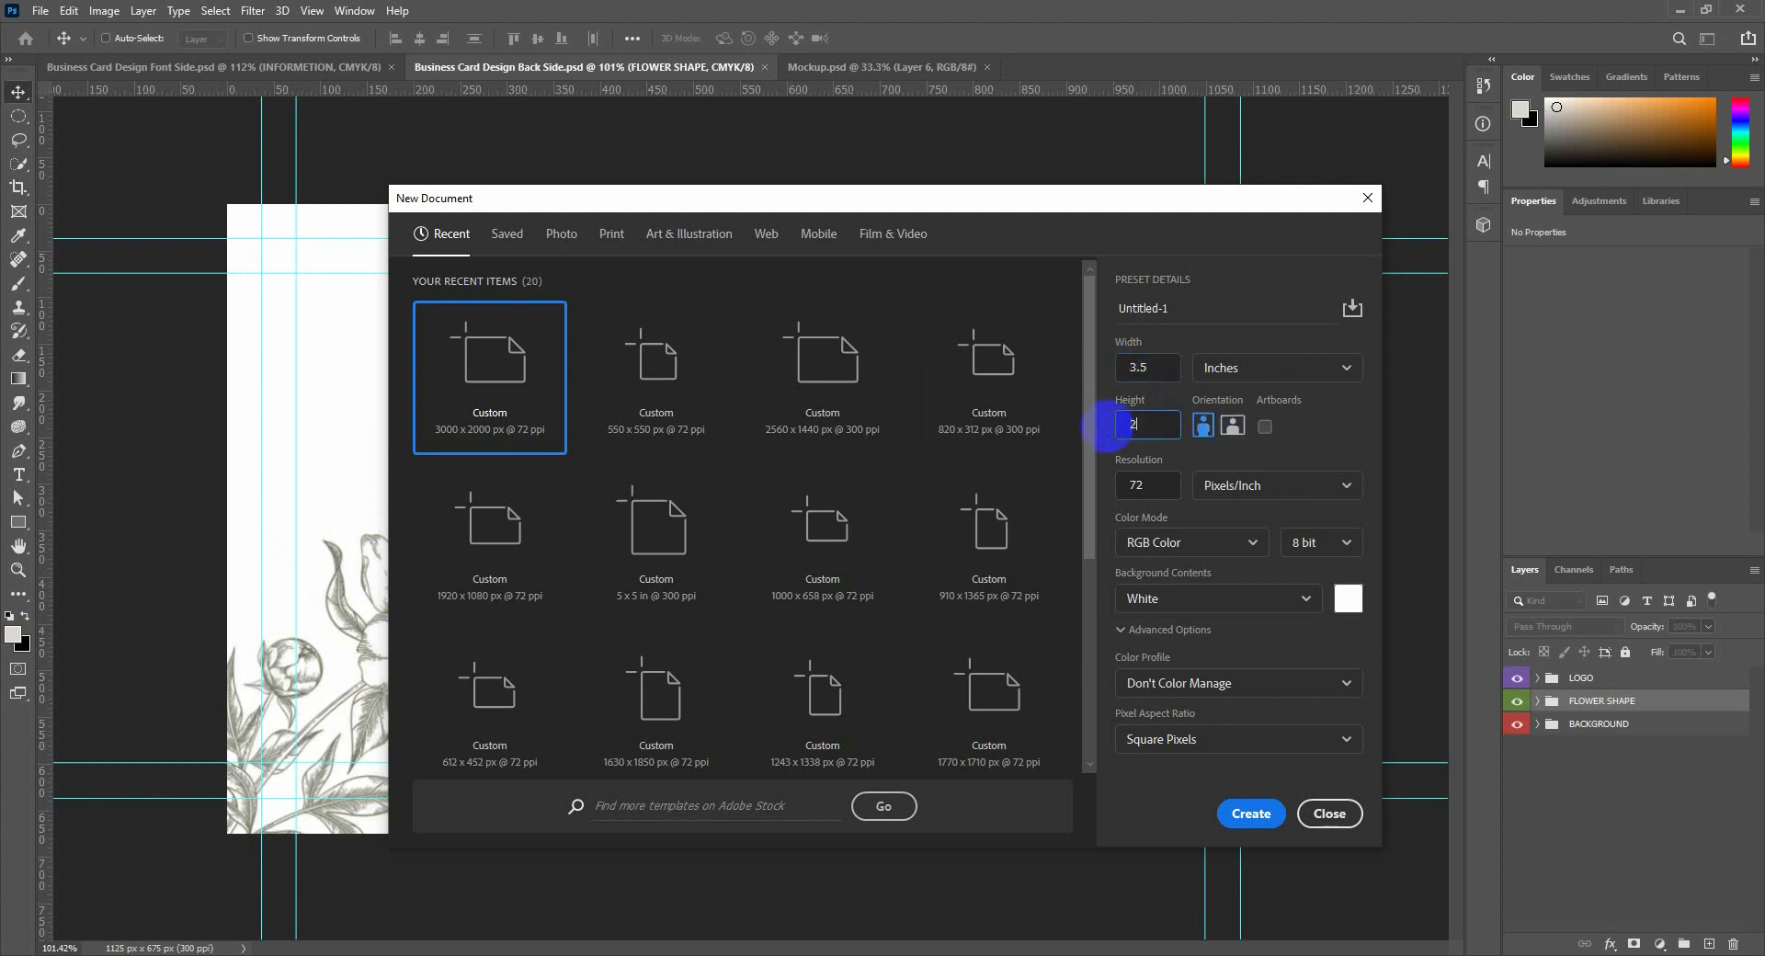
Set the new document's resolution to 300 pixels/inch and its color mode to CMYK Color, and create it.
{"action": "left_click", "coordinate": [1132, 486]}
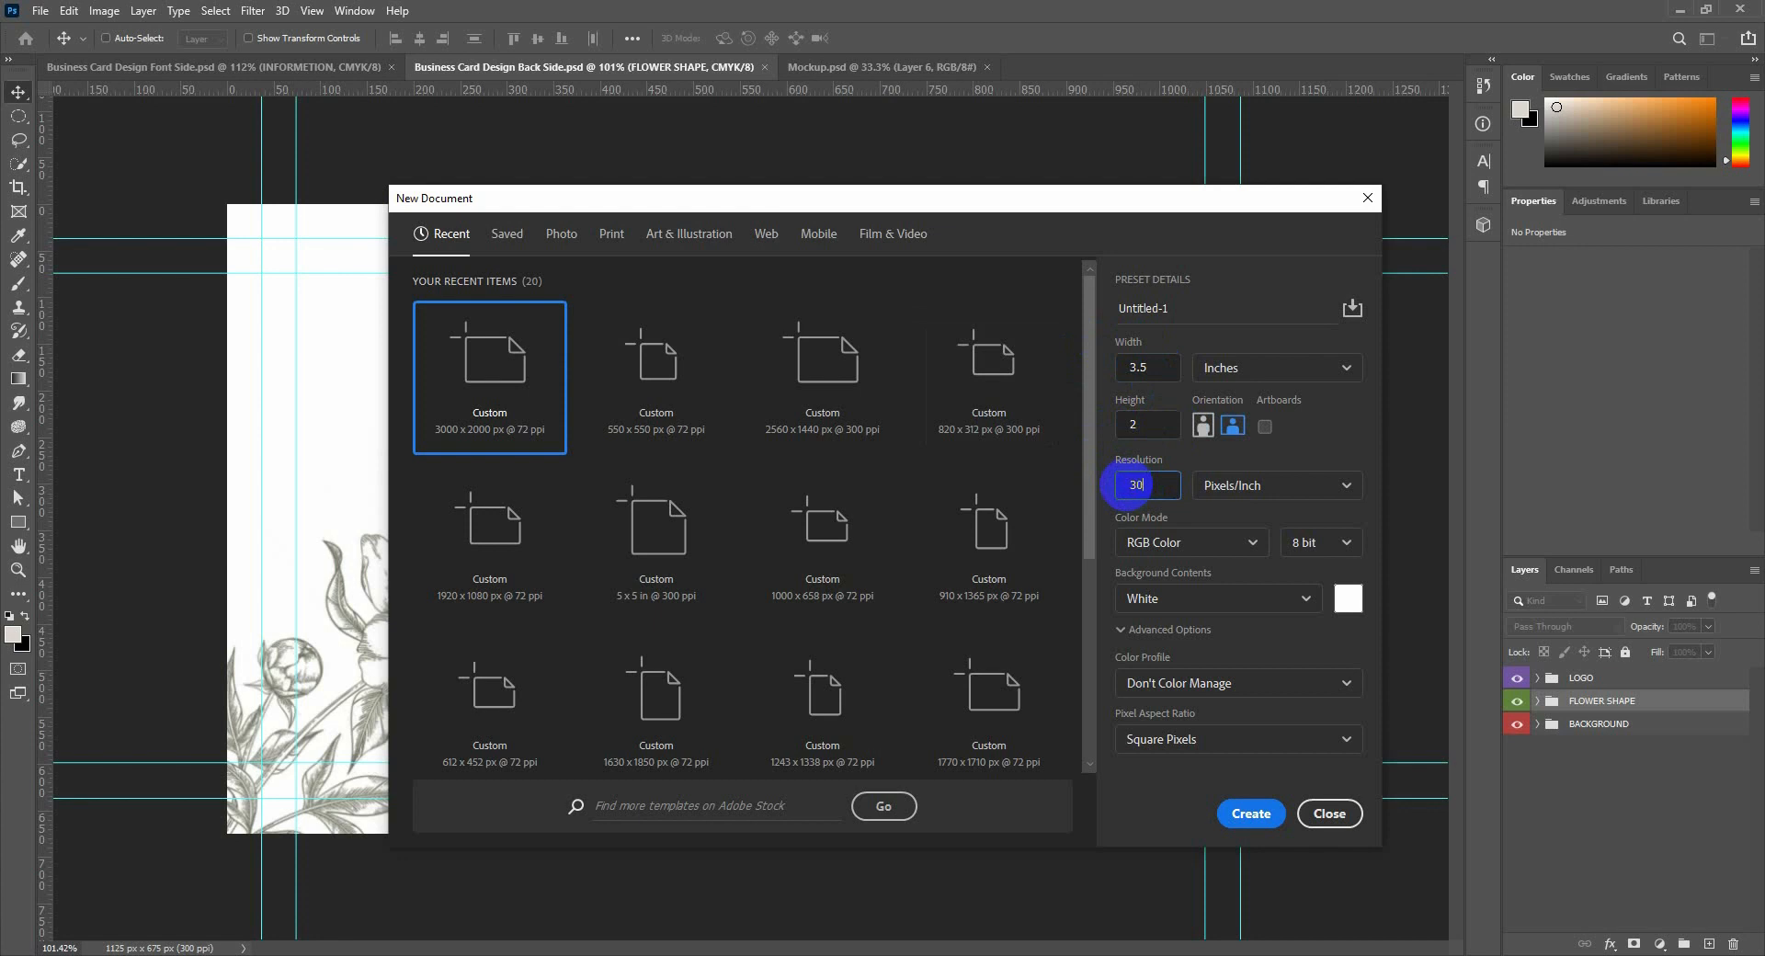
{"action": "left_click", "coordinate": [1195, 542]}
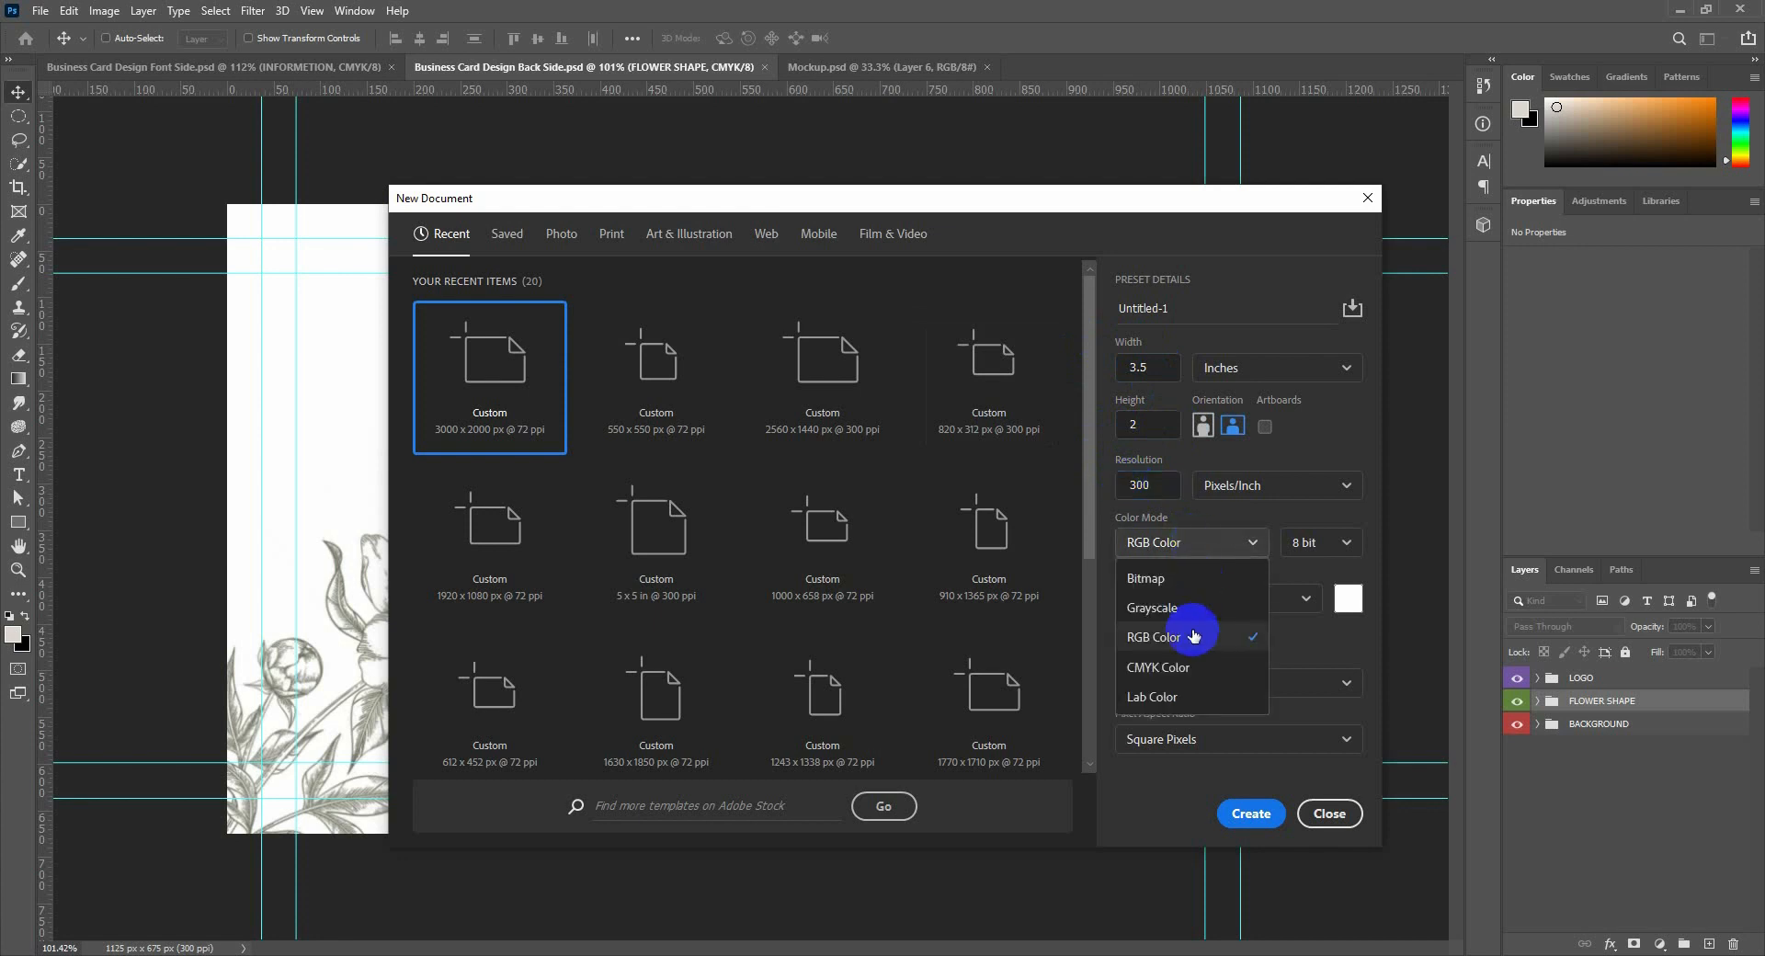
{"action": "left_click", "coordinate": [1186, 672]}
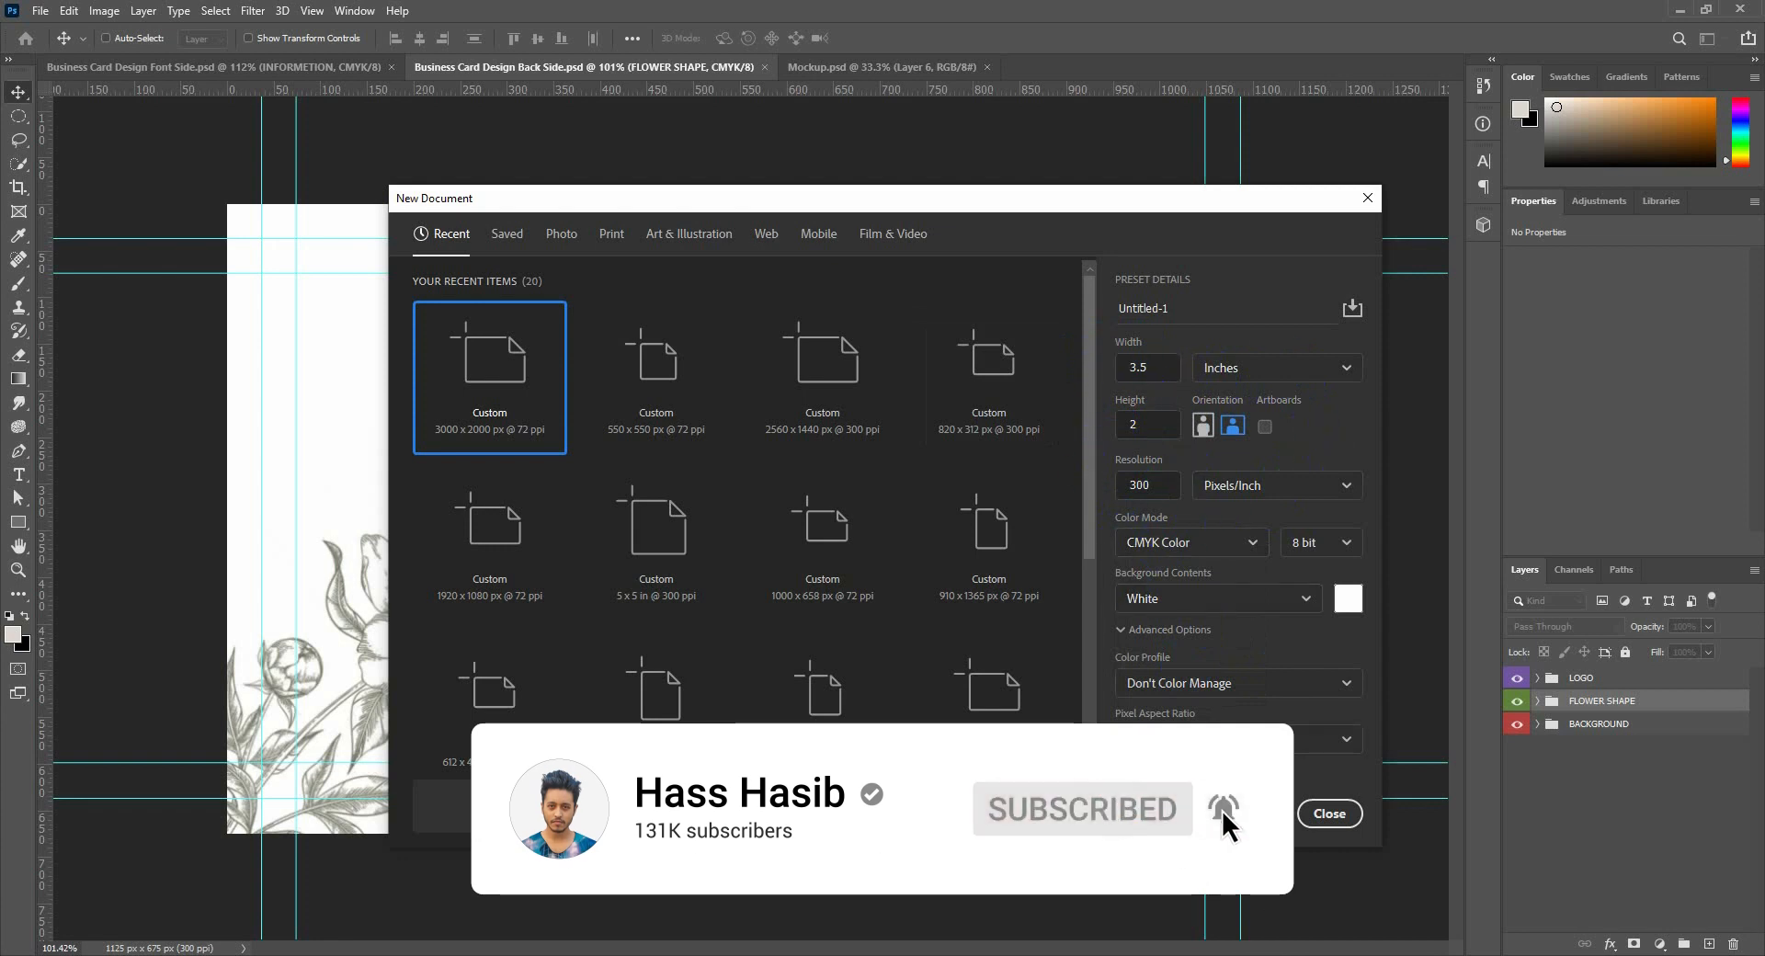
{"action": "key", "text": "Return"}
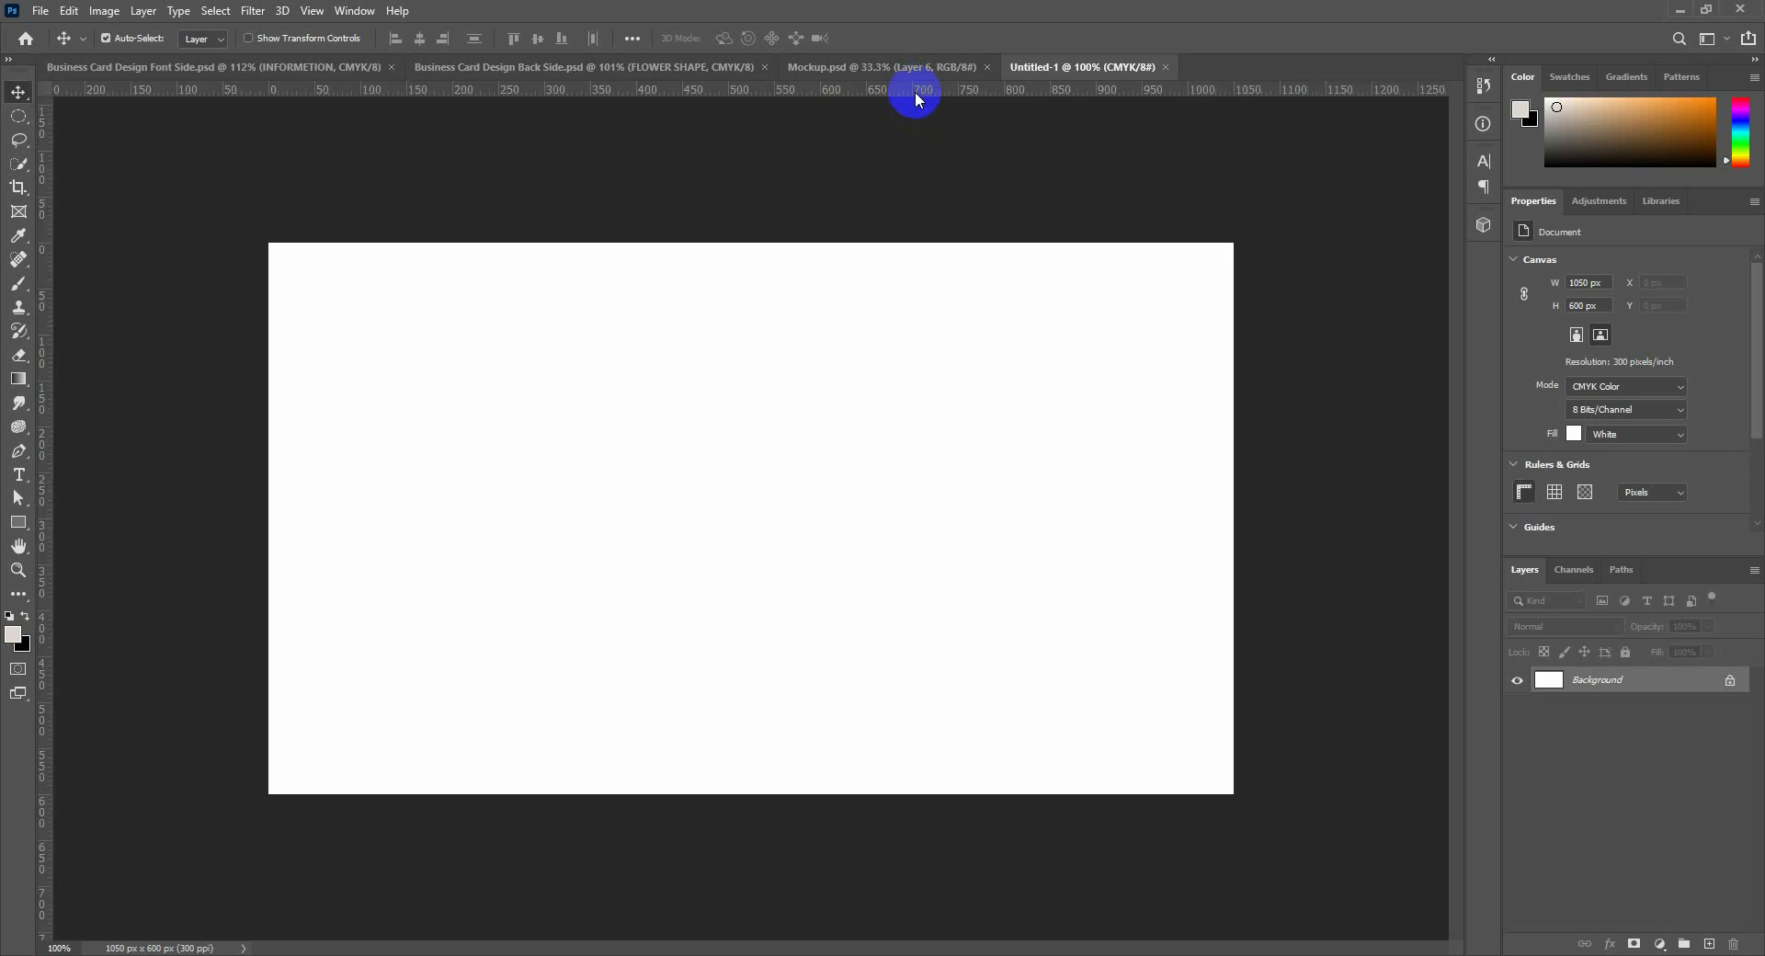
Place guides along all four edges of the blank canvas to mark the card's trim lines.
{"action": "left_click_drag", "start_coordinate": [902, 90], "coordinate": [907, 244]}
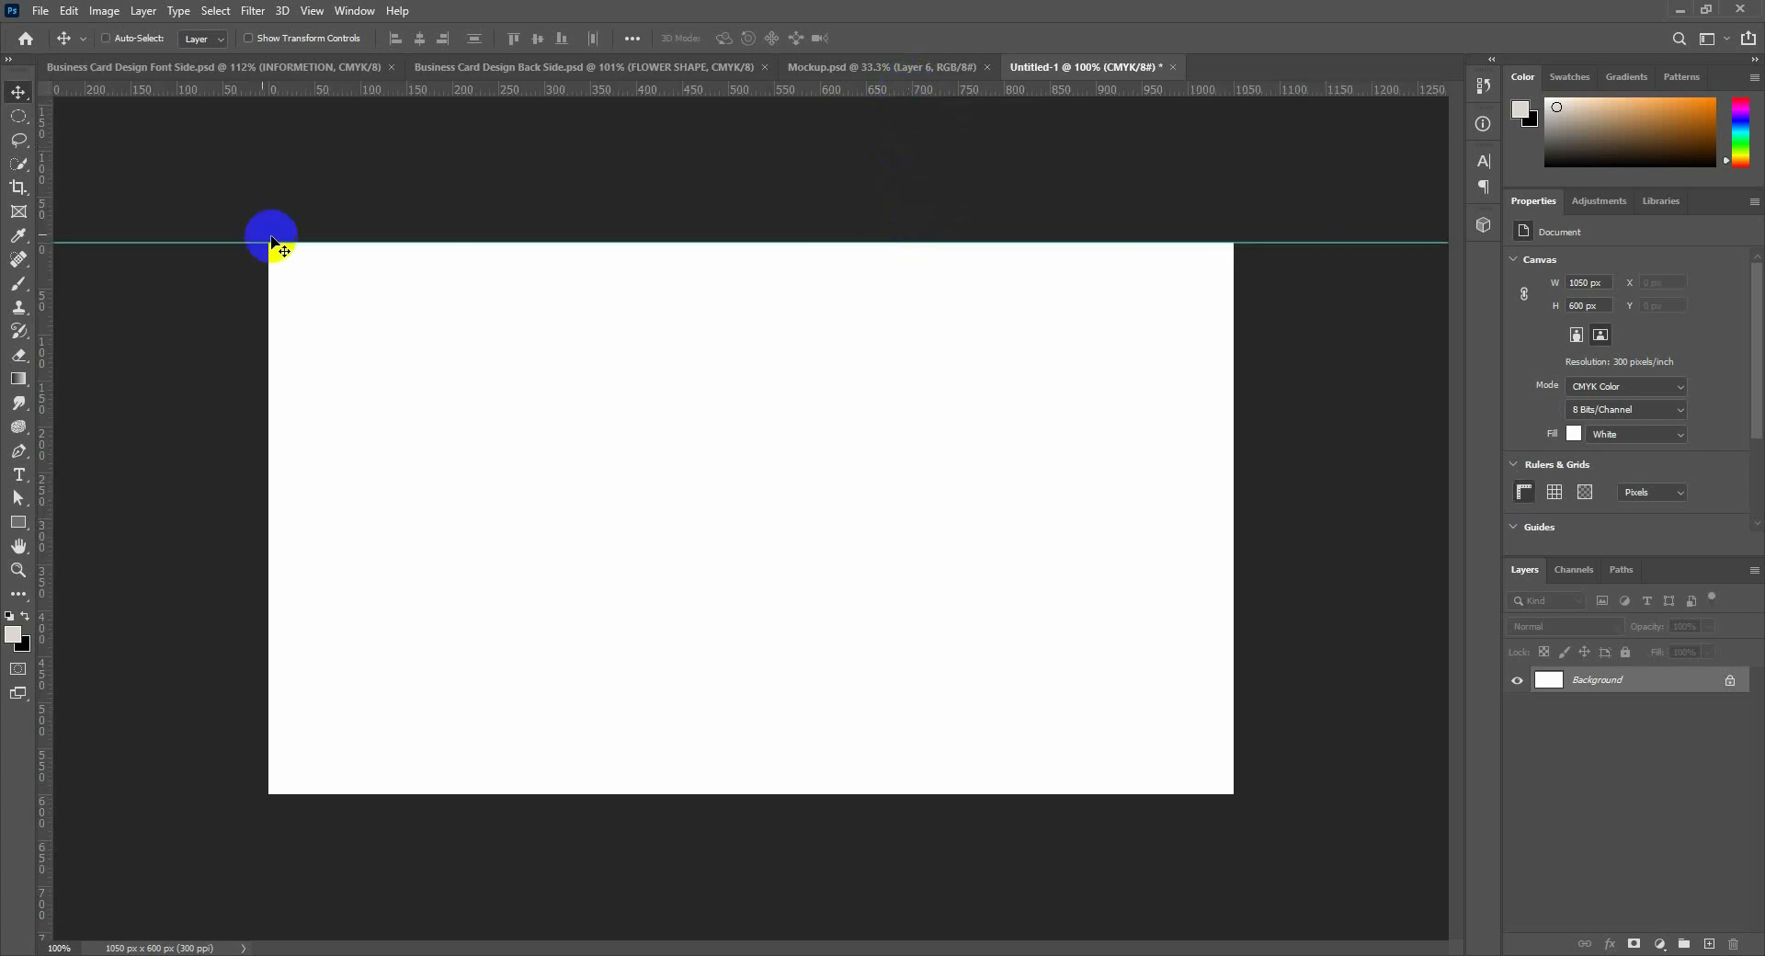
{"action": "left_click_drag", "start_coordinate": [48, 175], "coordinate": [268, 232]}
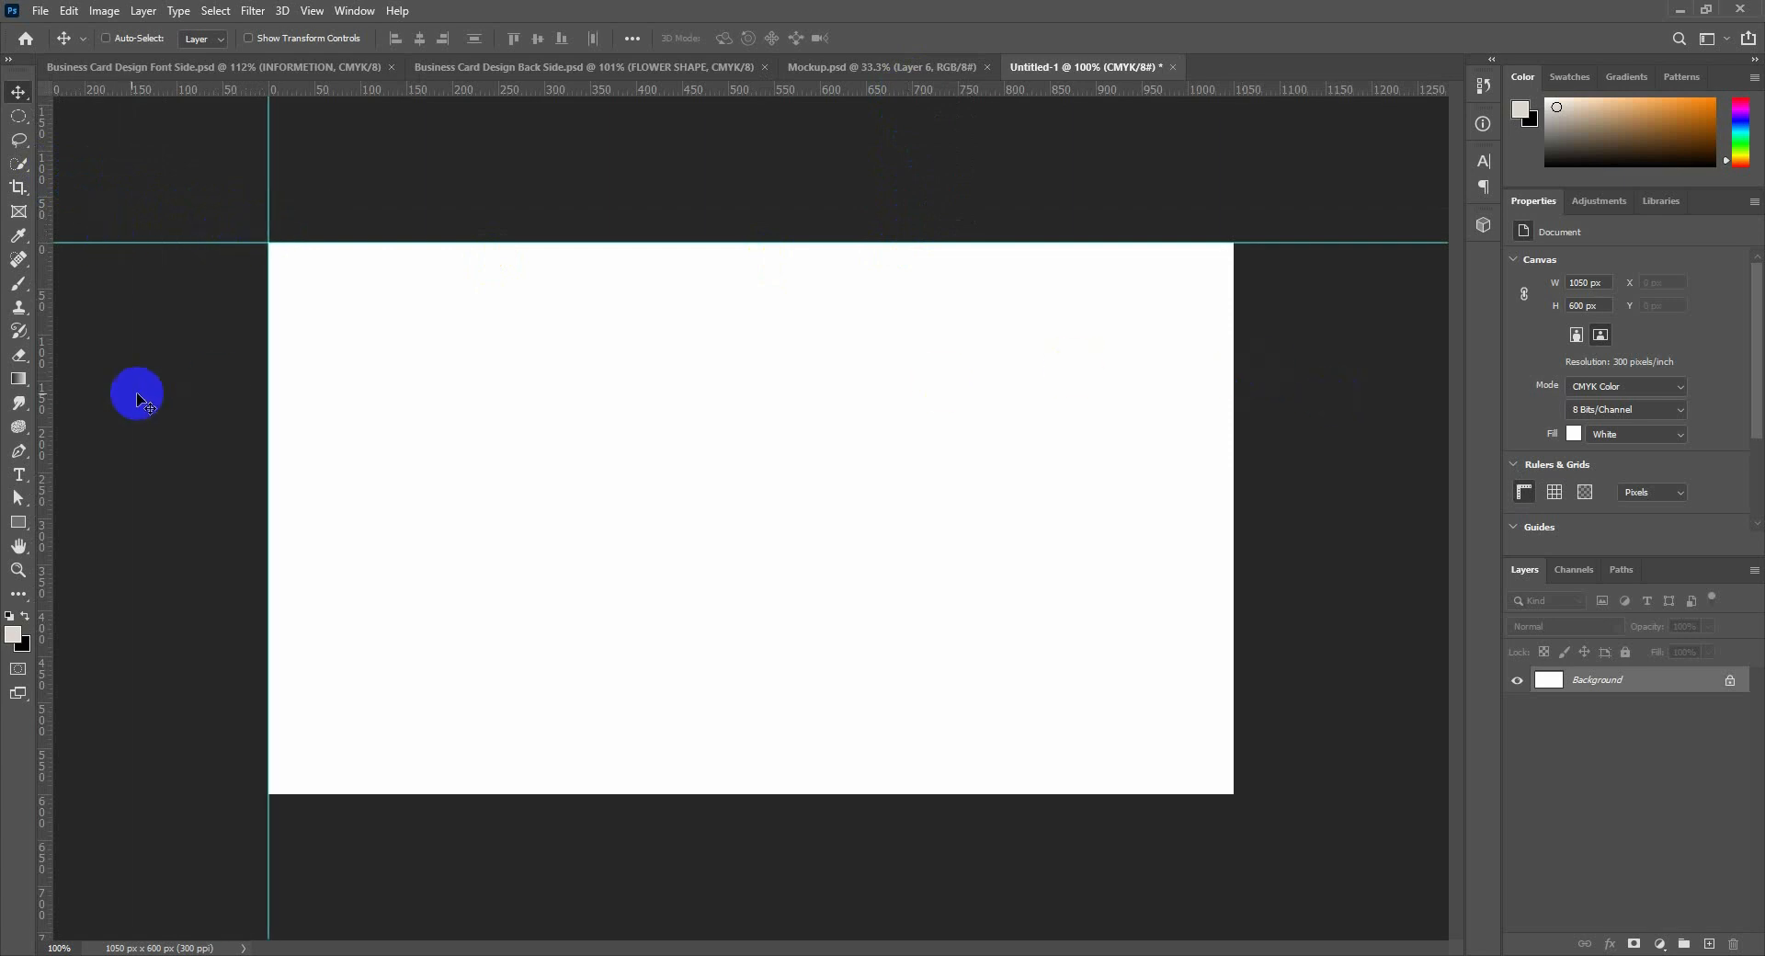
{"action": "left_click_drag", "start_coordinate": [42, 395], "coordinate": [1230, 481]}
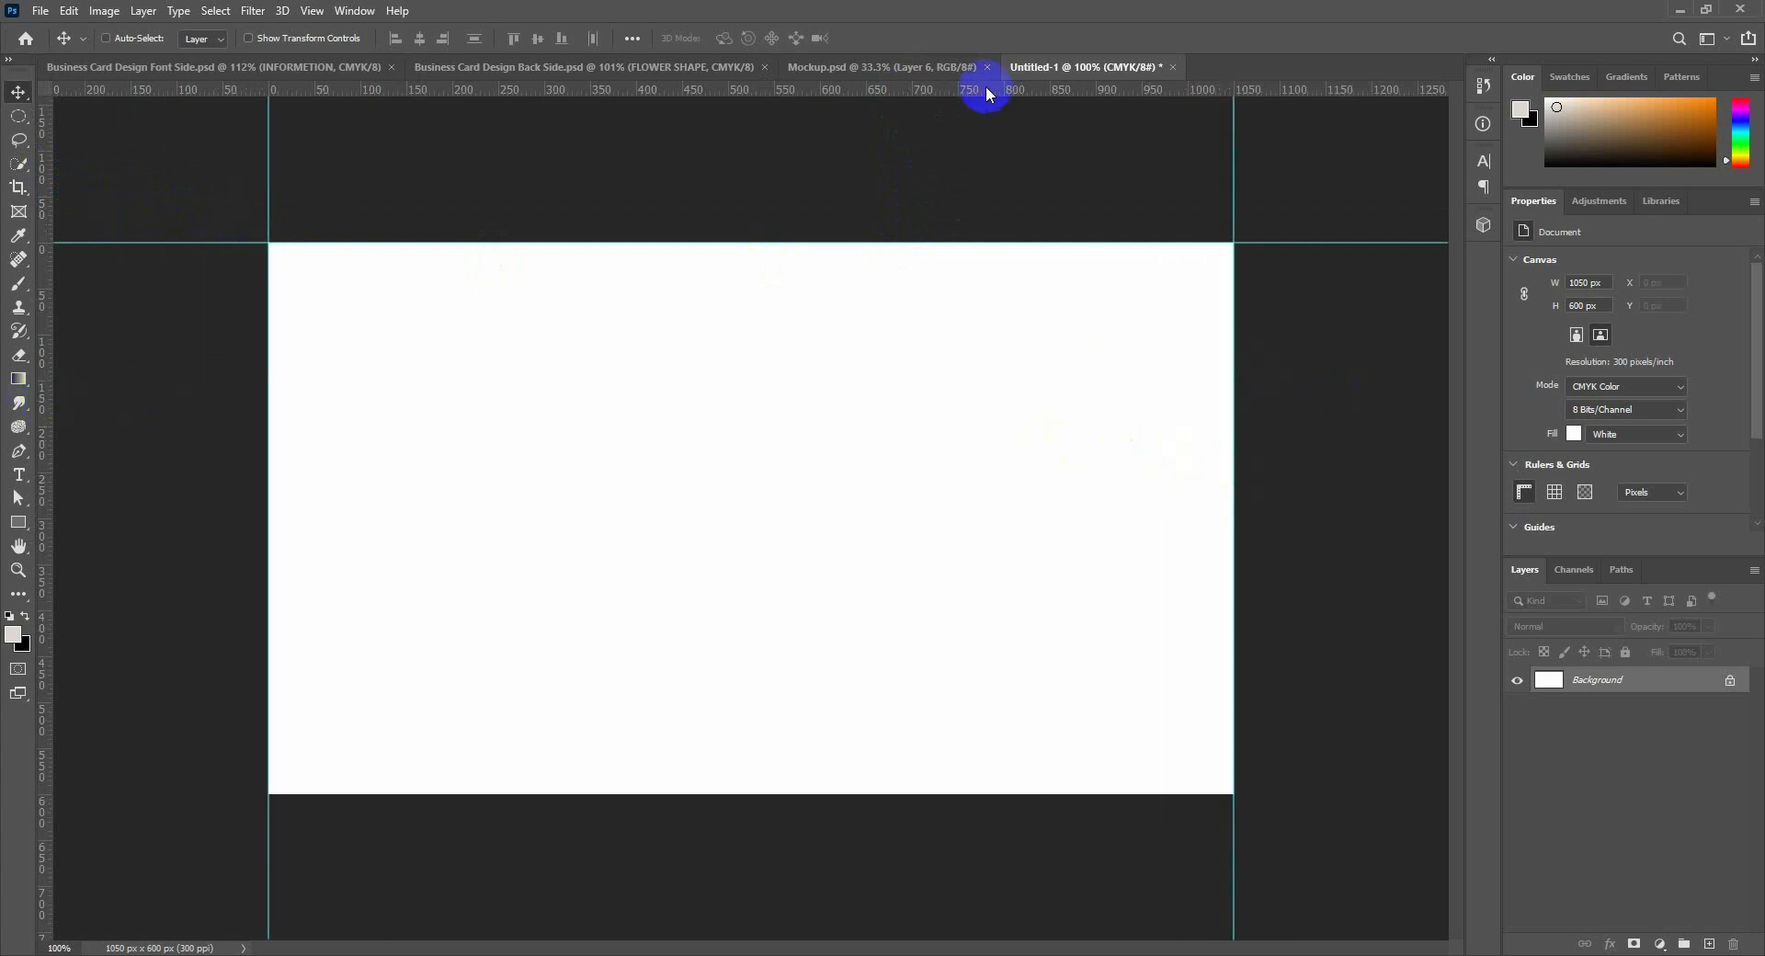
{"action": "left_click_drag", "start_coordinate": [981, 87], "coordinate": [1071, 792]}
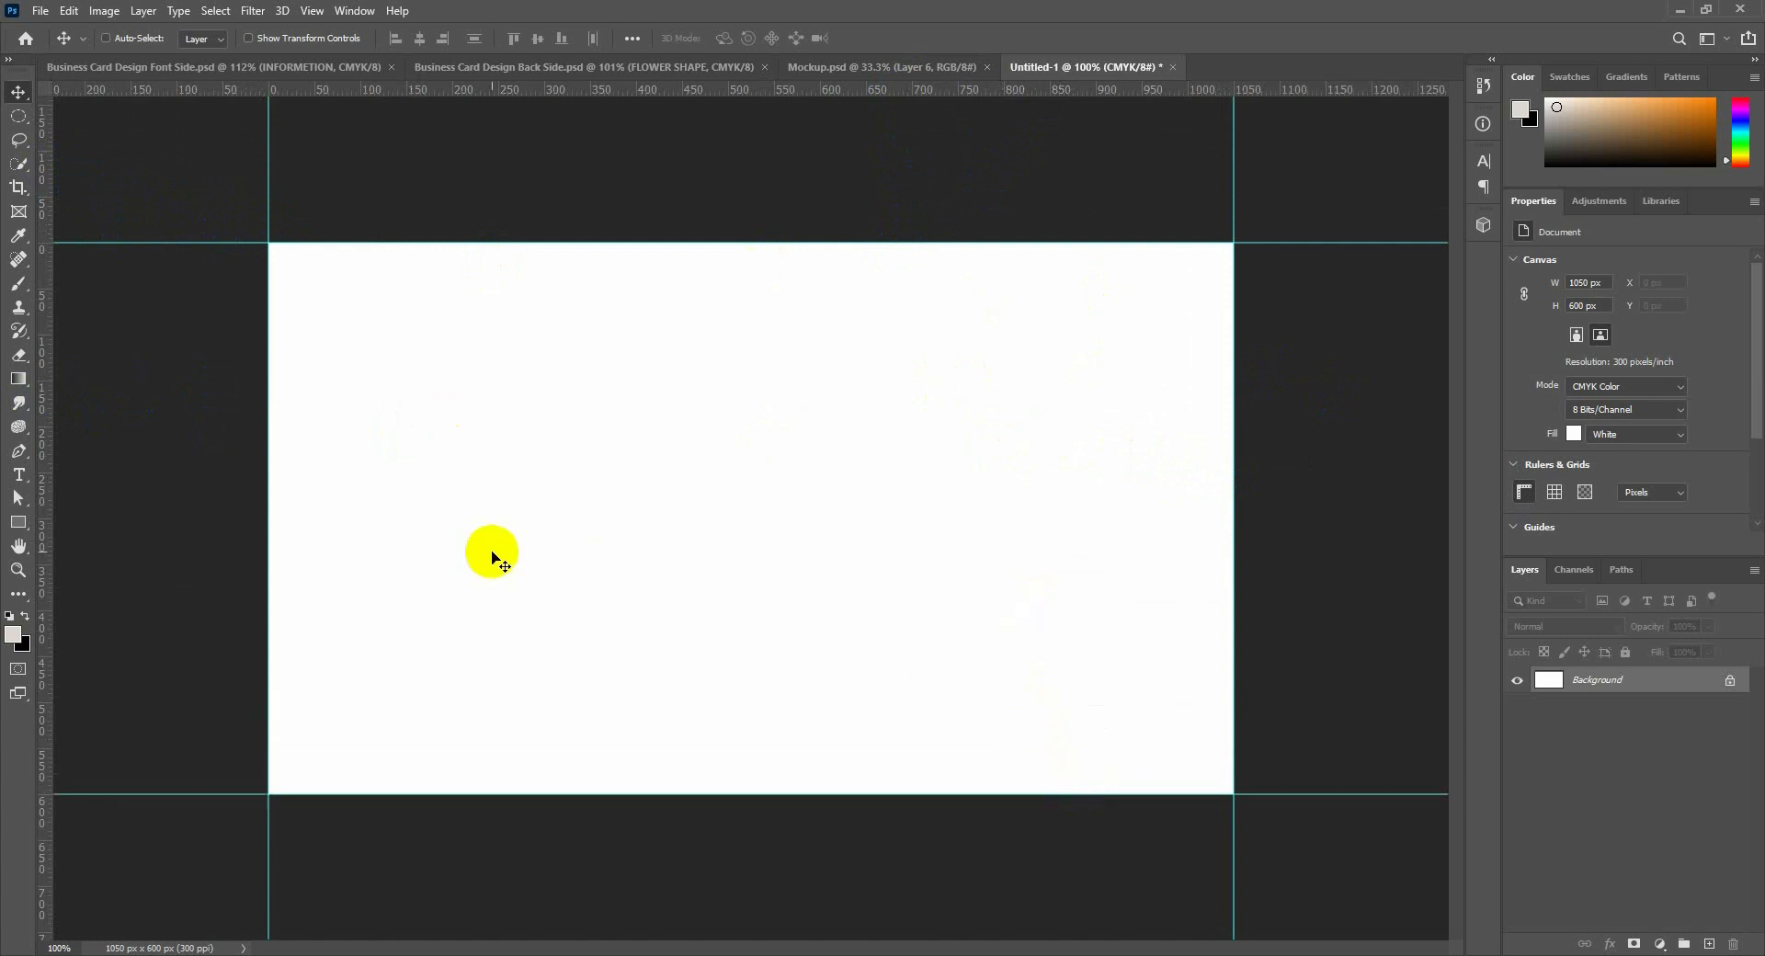
{"action": "left_click", "coordinate": [207, 70]}
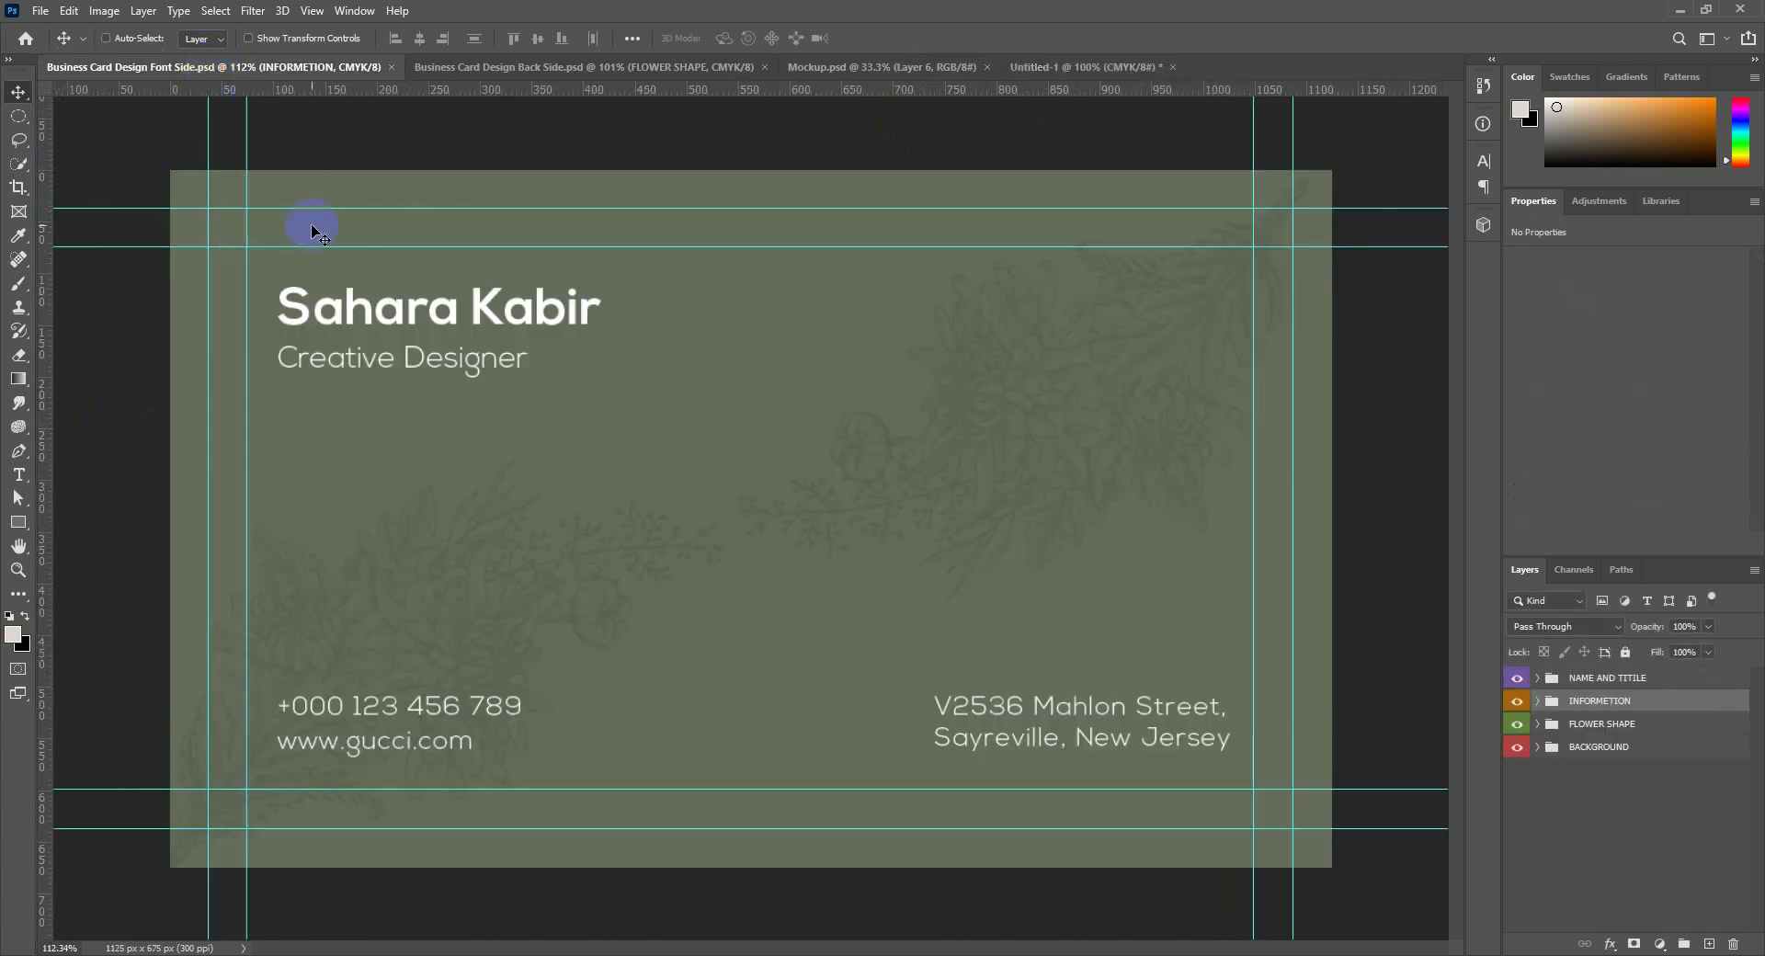
{"action": "left_click", "coordinate": [1054, 70]}
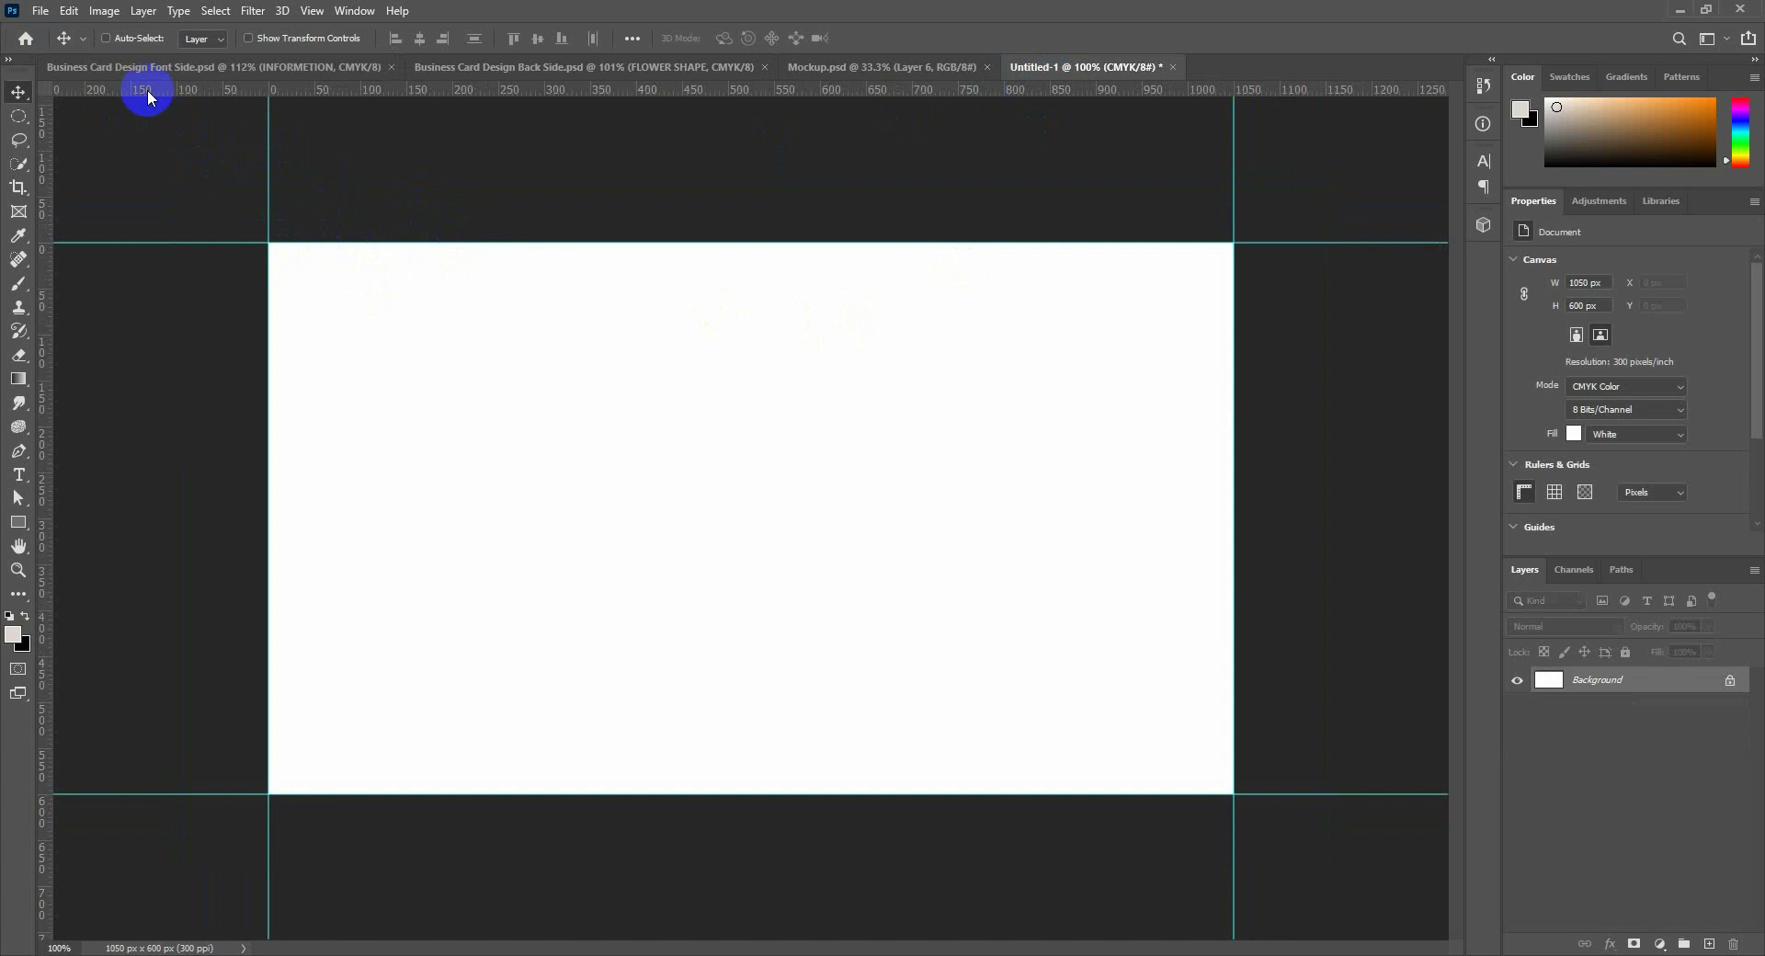
Enlarge the canvas relative to its current size by 0.25 inches in both width and height for the bleed.
{"action": "left_click", "coordinate": [104, 14]}
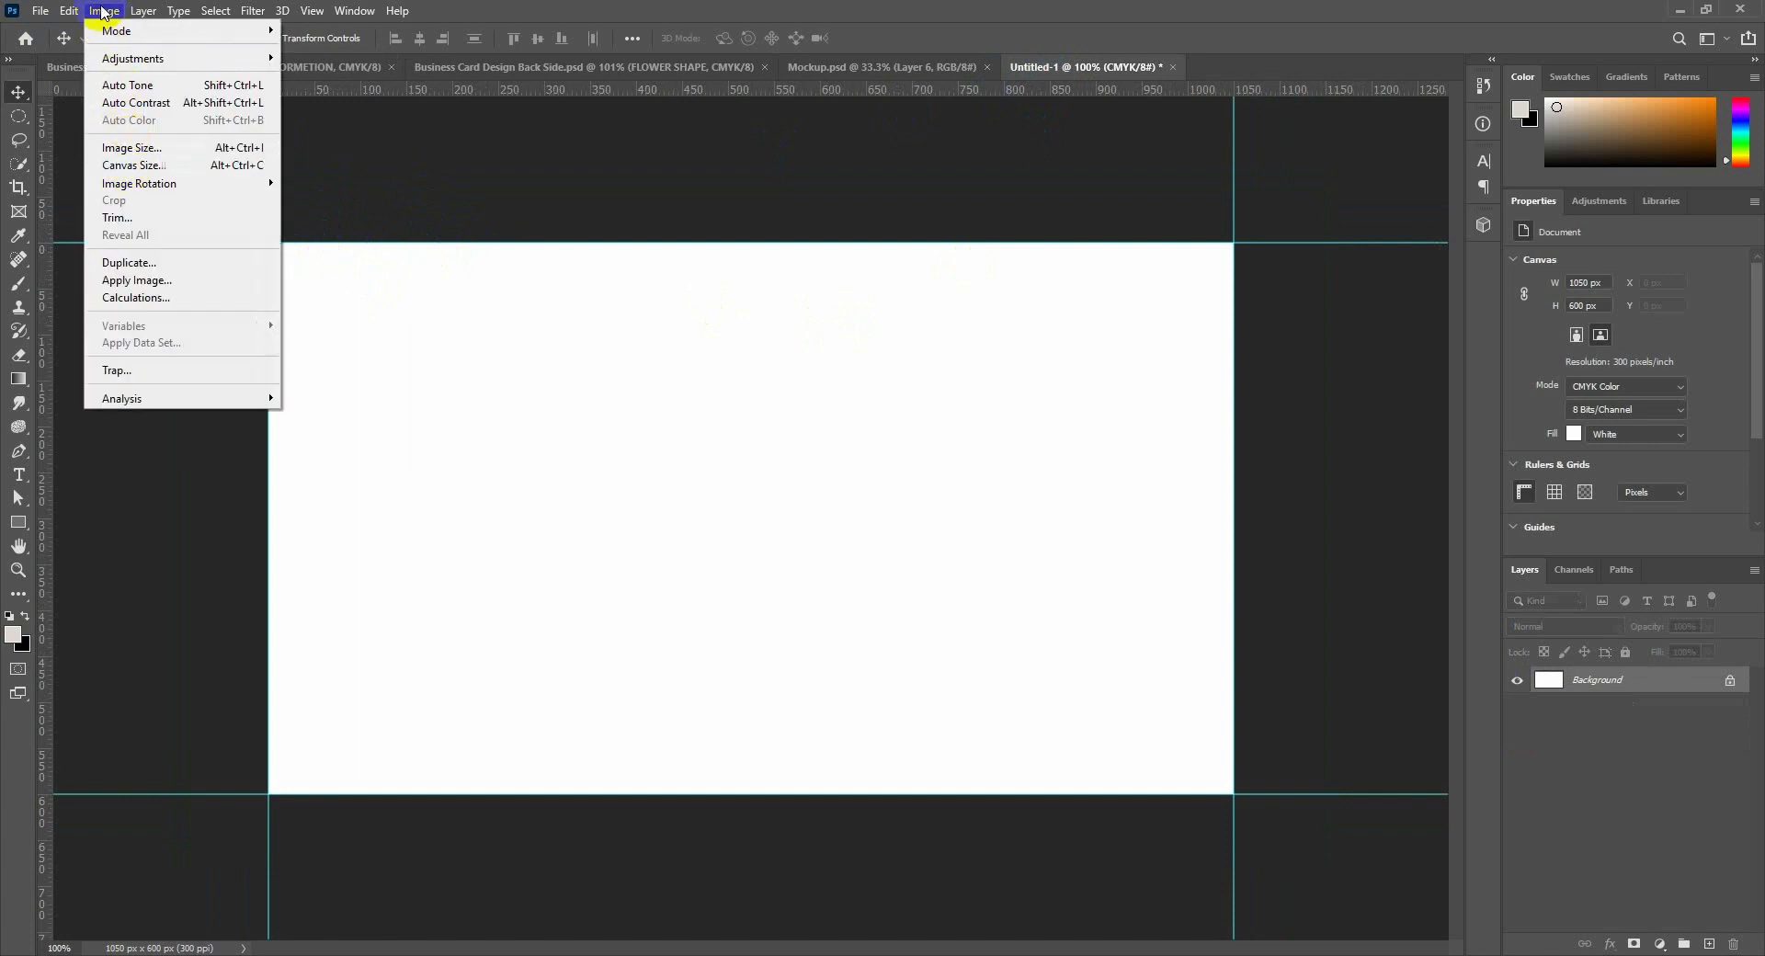
{"action": "left_click", "coordinate": [129, 165]}
{"action": "left_click", "coordinate": [915, 317]}
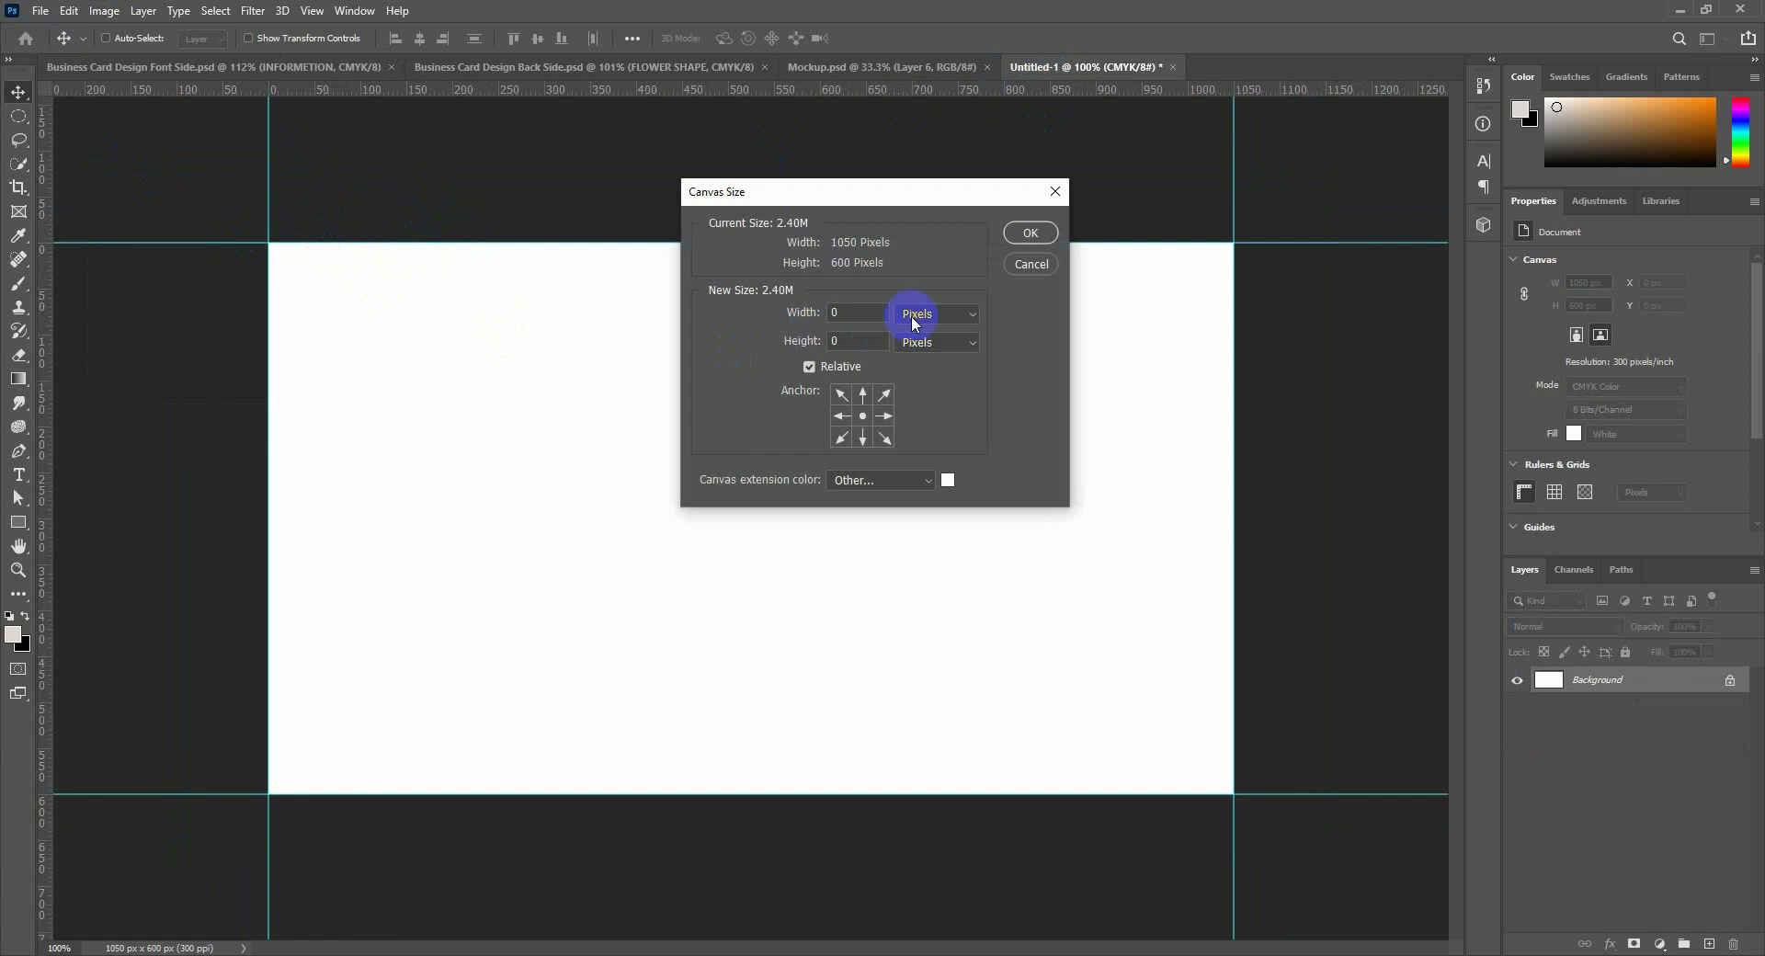
{"action": "left_click", "coordinate": [936, 362]}
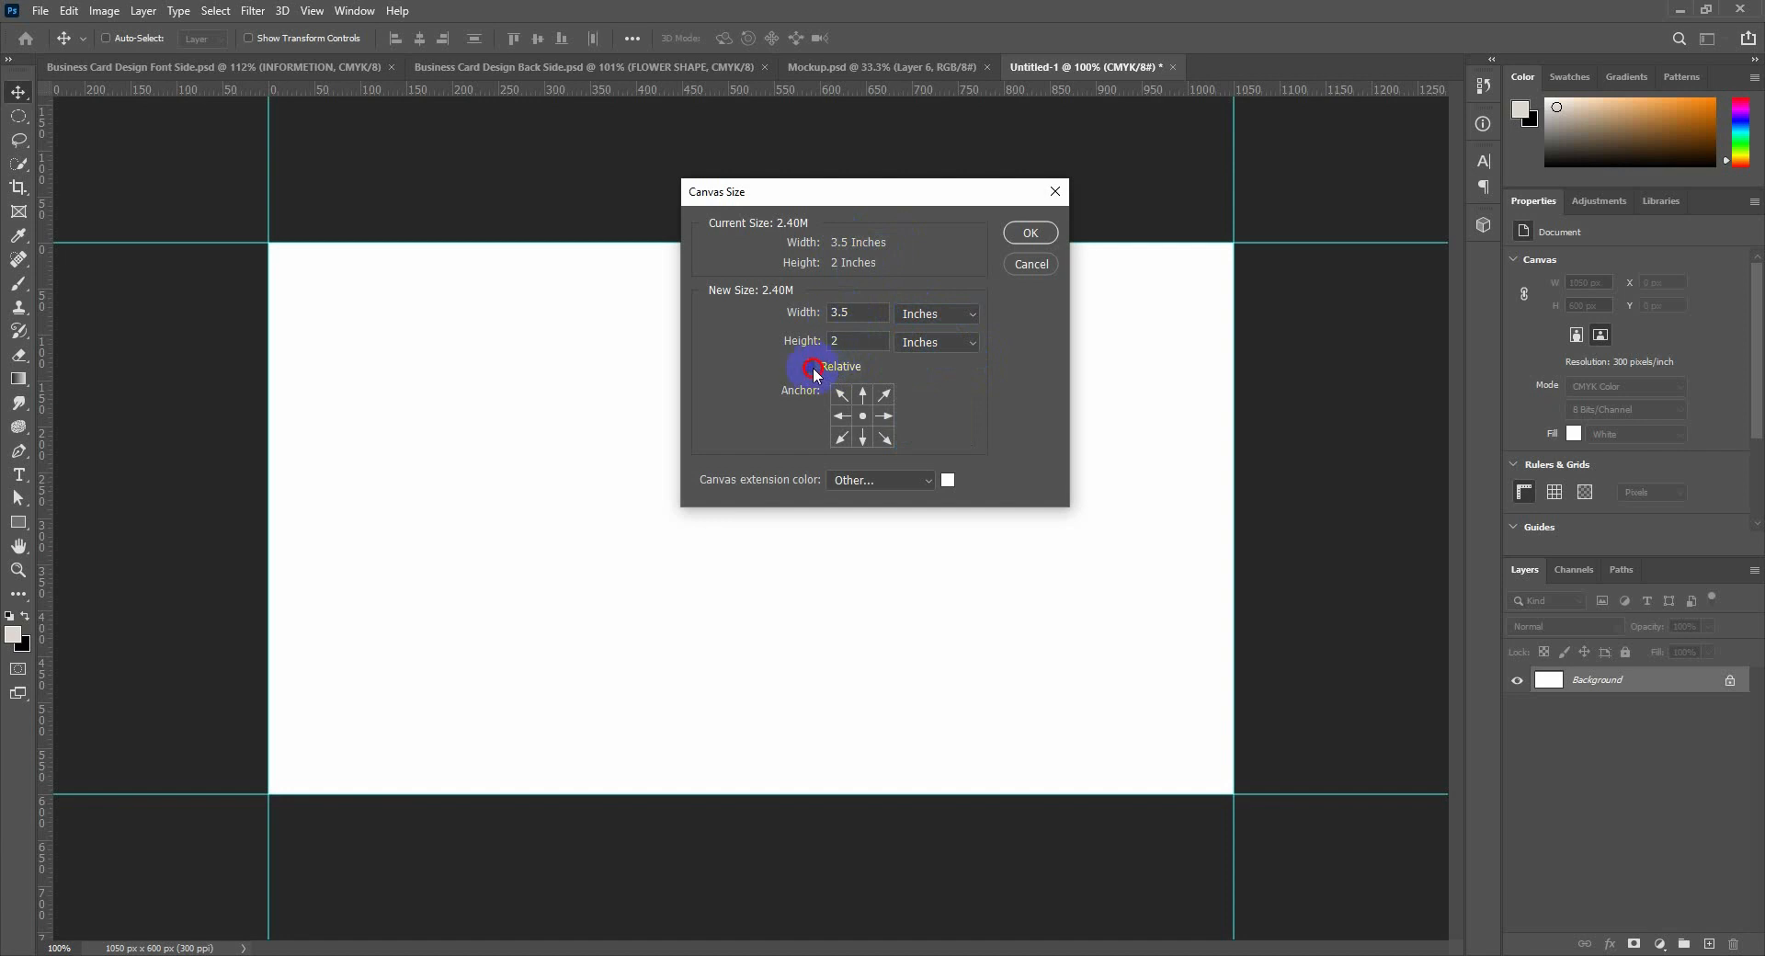
{"action": "double_click", "coordinate": [844, 313]}
{"action": "type", "text": "."}
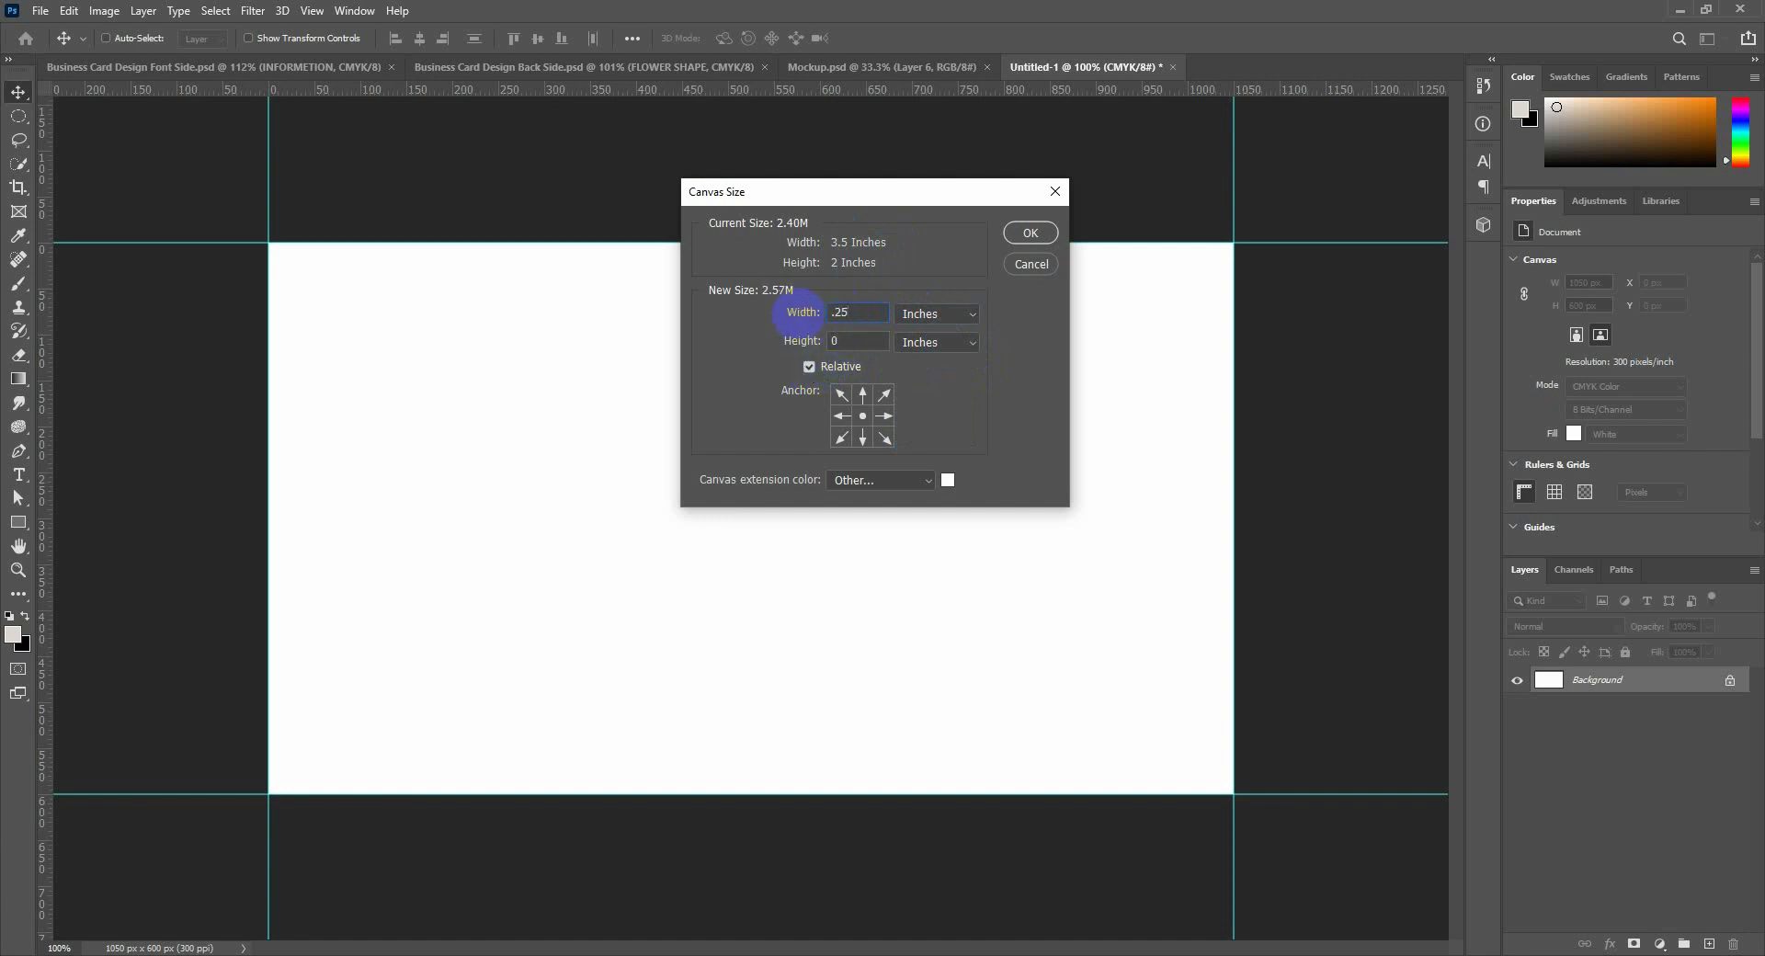
{"action": "type", "text": "25"}
{"action": "key", "text": "Tab"}
{"action": "type", "text": ".25"}
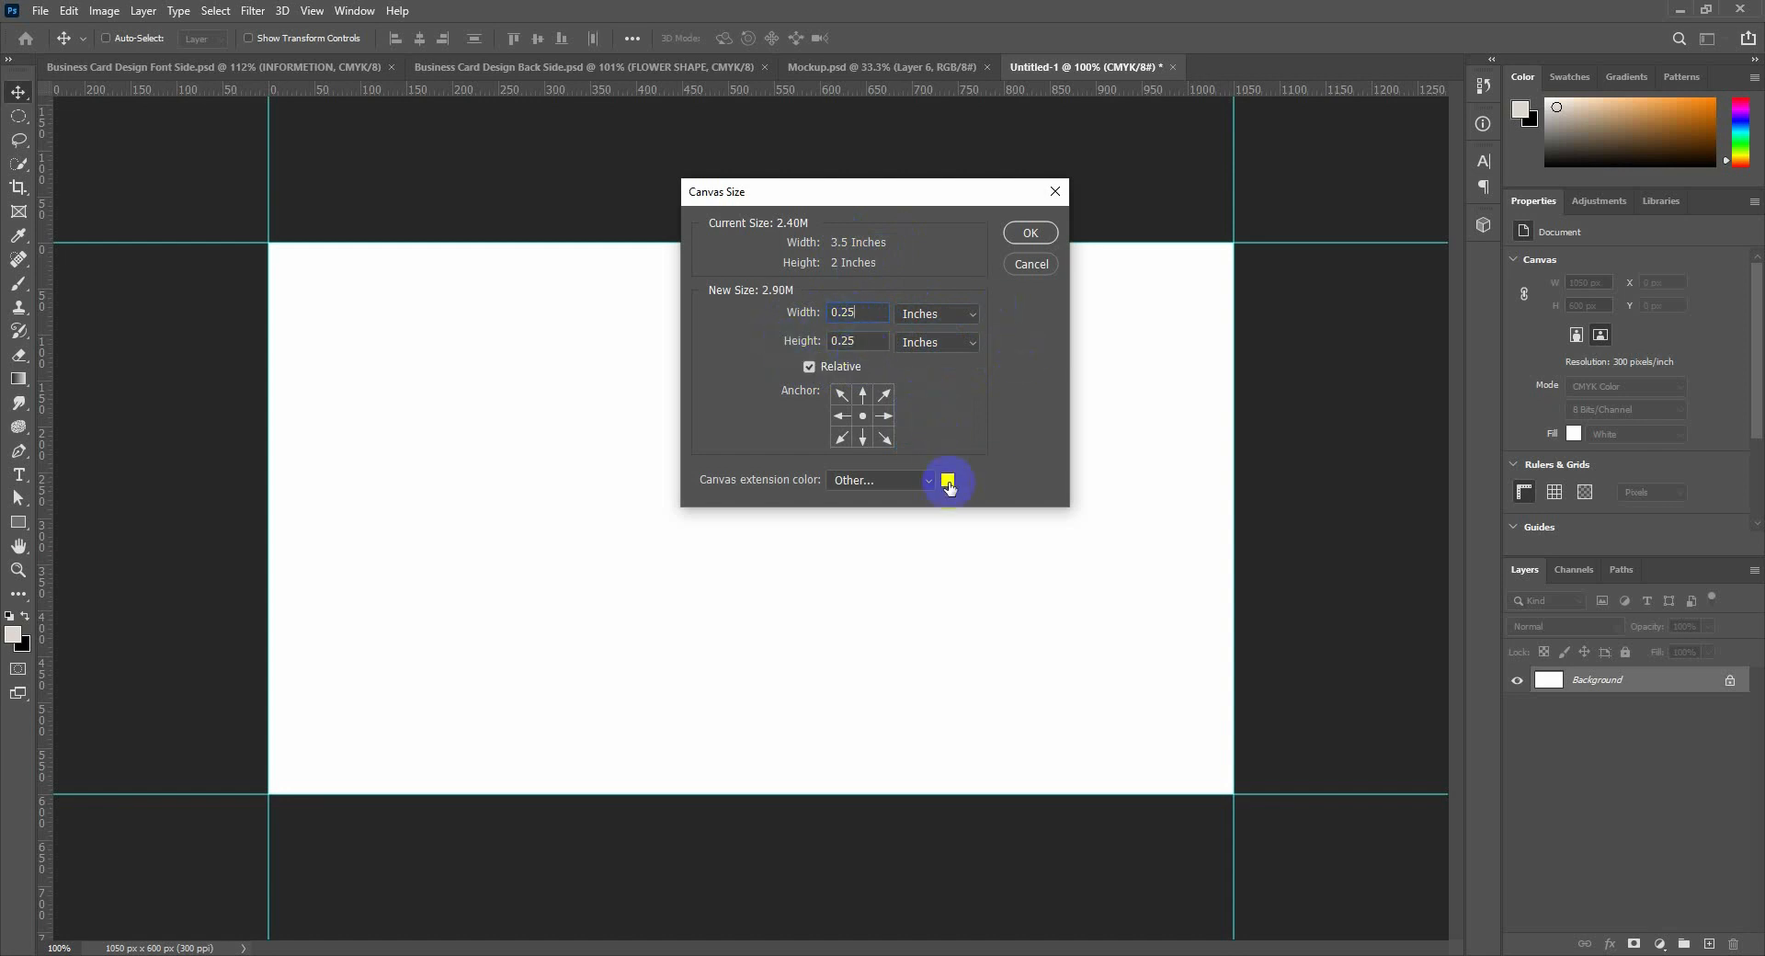
{"action": "left_click", "coordinate": [575, 578]}
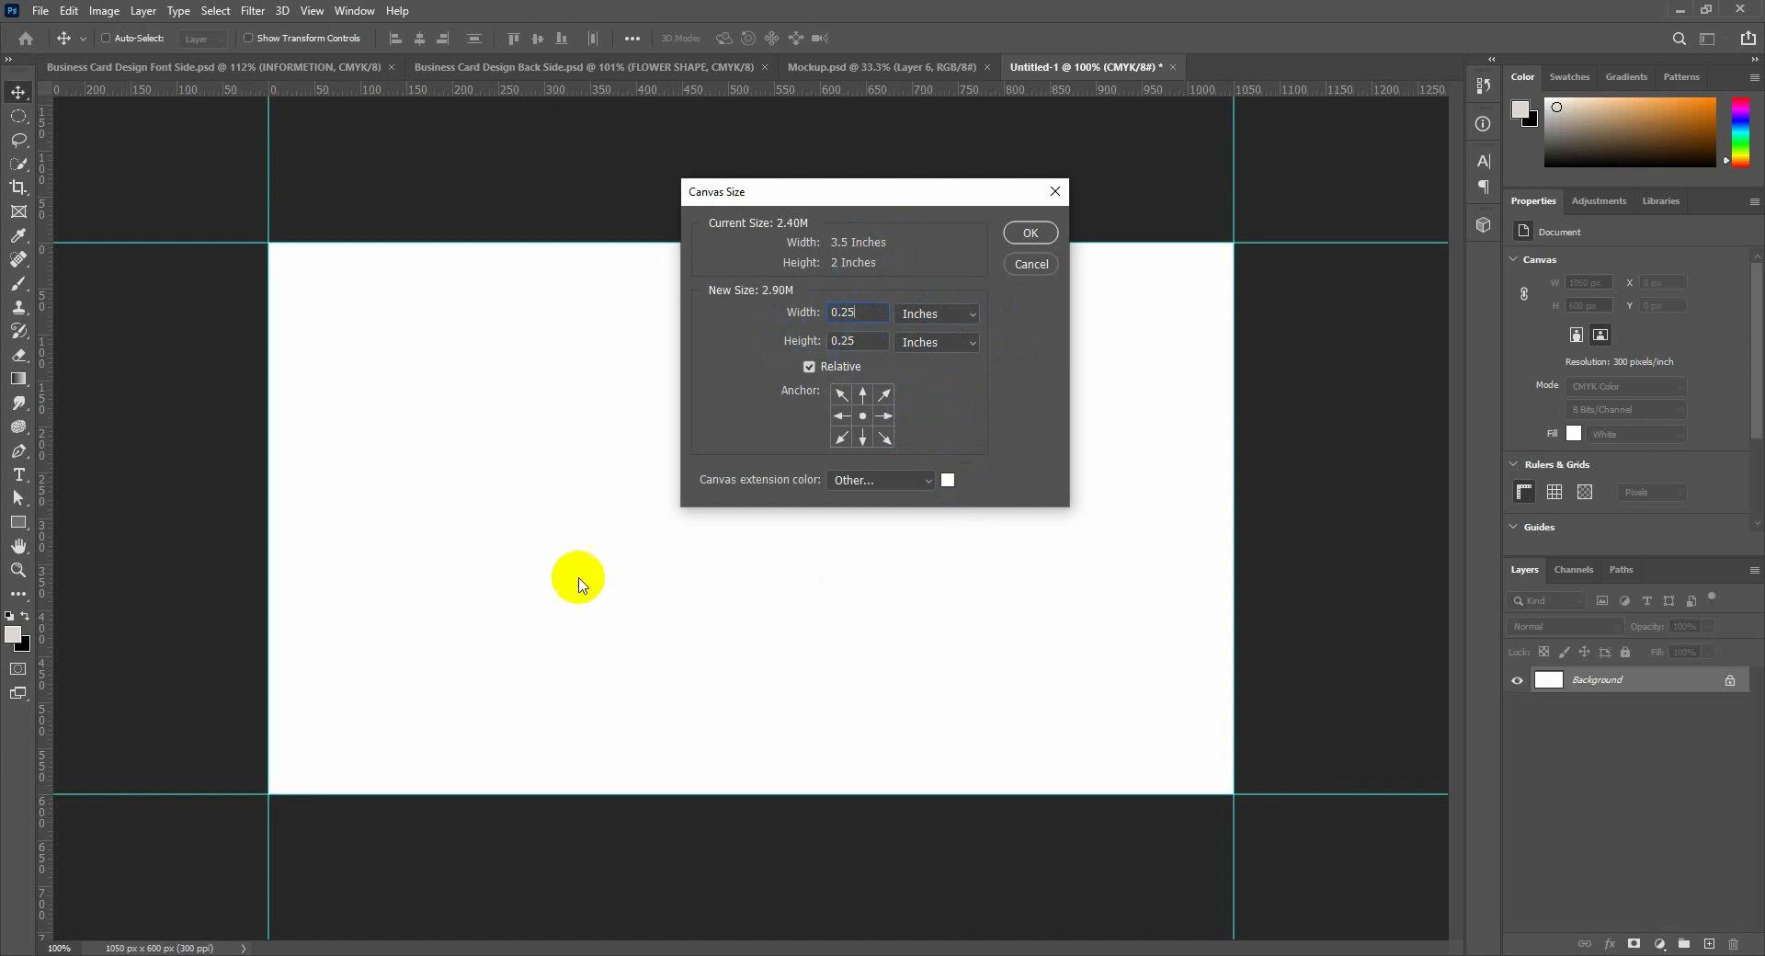
{"action": "left_click", "coordinate": [1049, 248]}
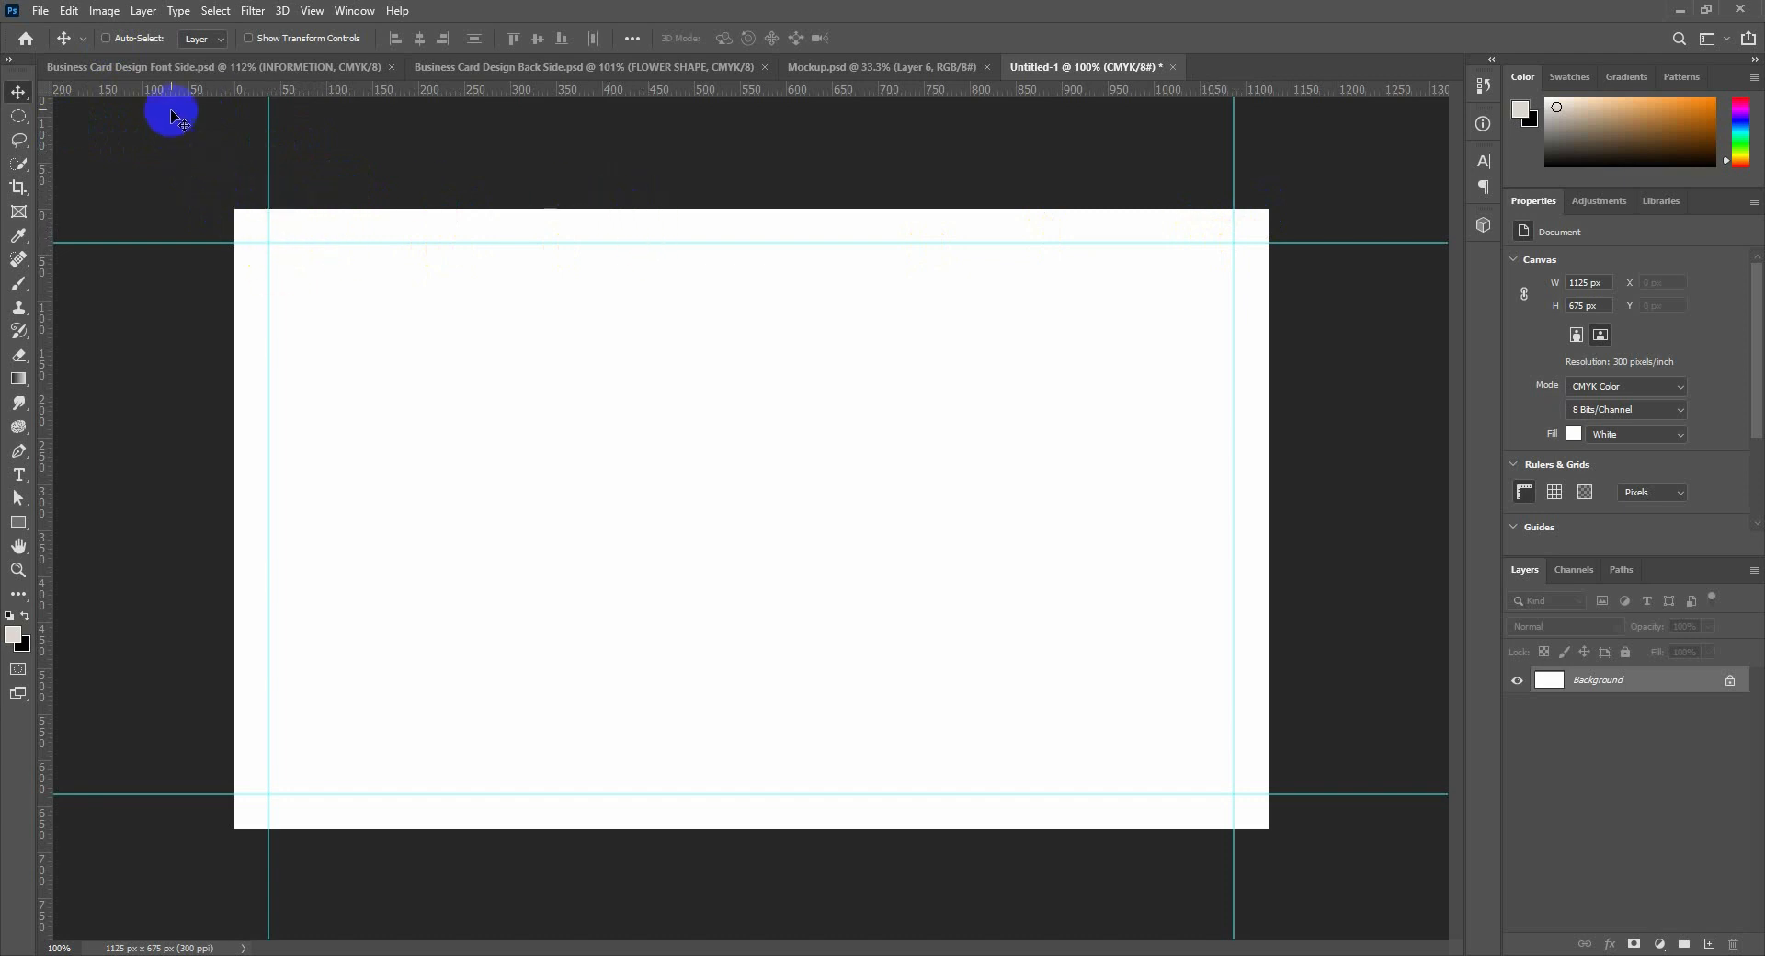
Marquee-select the upper-left bleed corner square, shift it just inside the trim guides, and place margin guides along its inner edges.
{"action": "left_click", "coordinate": [174, 68]}
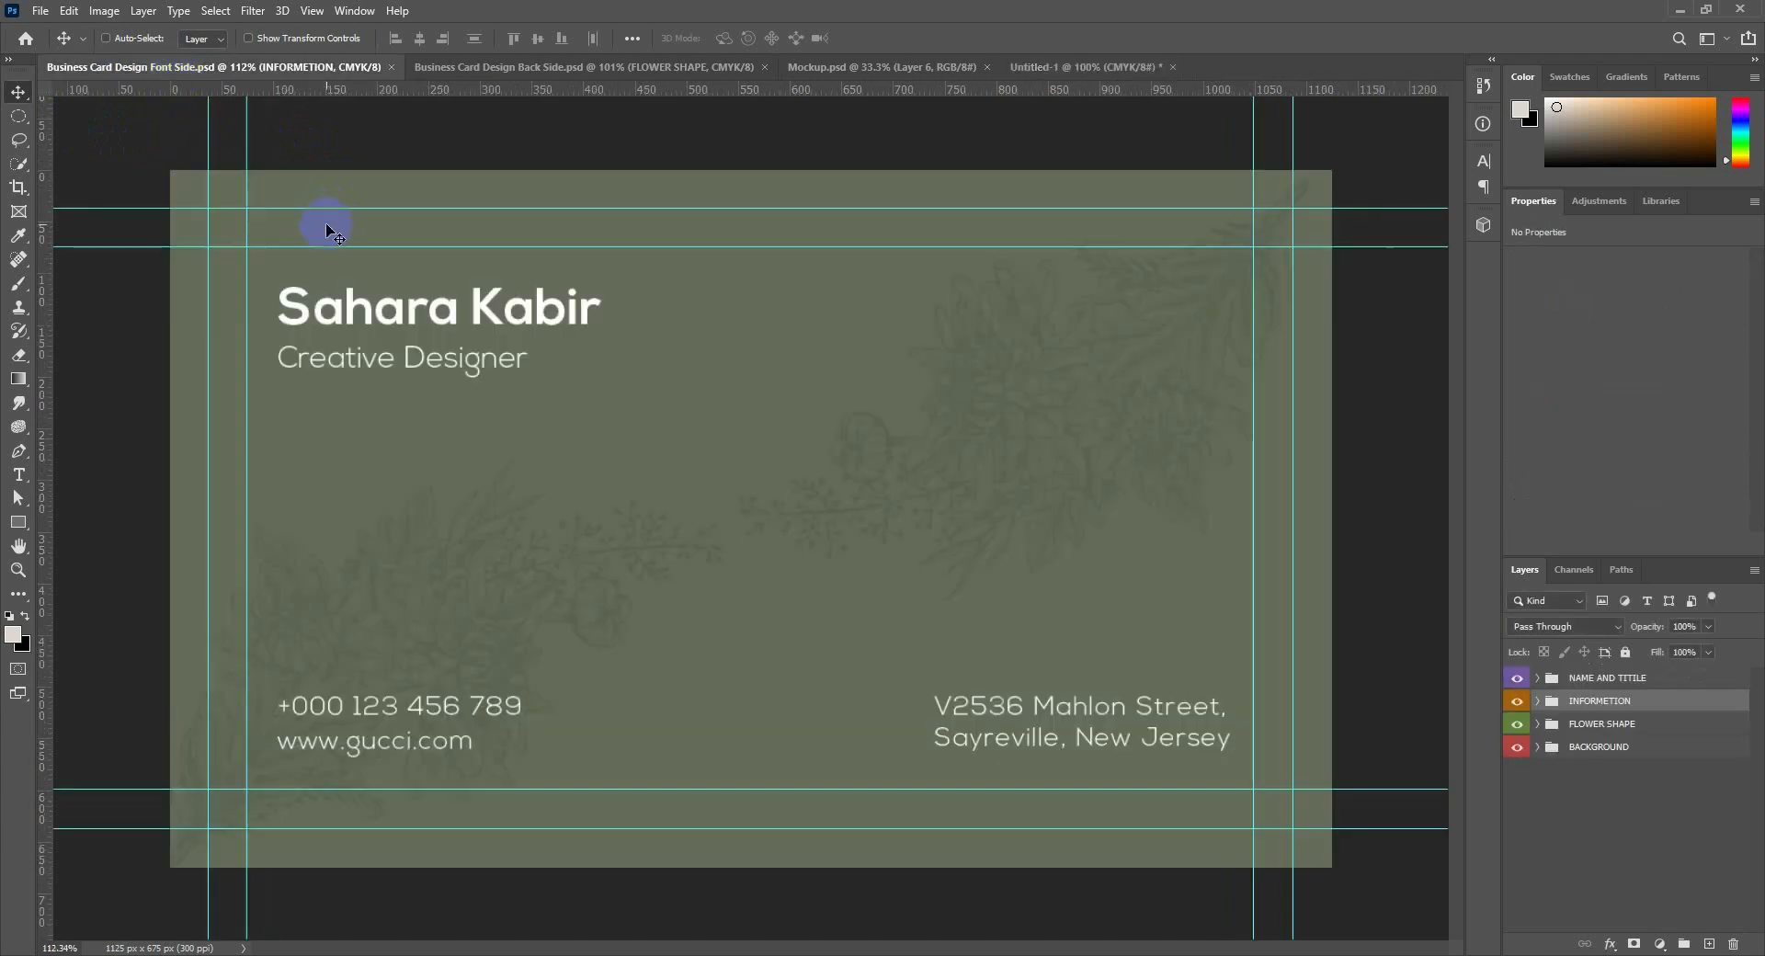
{"action": "left_click", "coordinate": [1011, 67]}
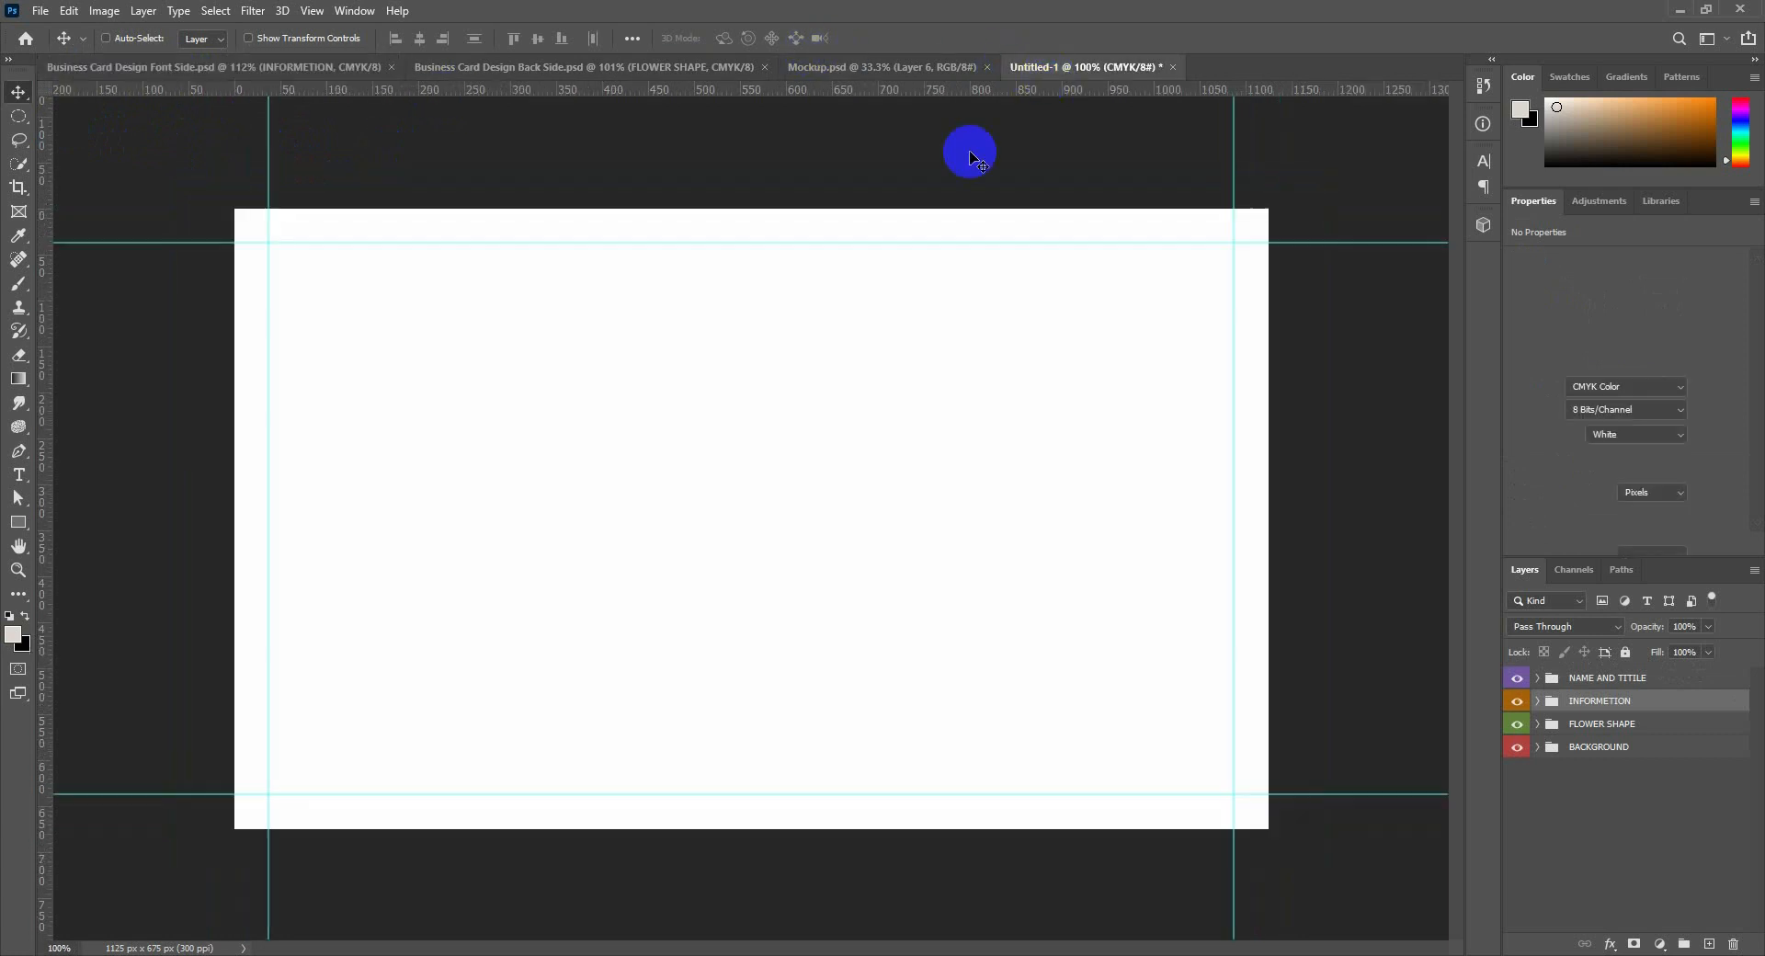
{"action": "left_click", "coordinate": [20, 117]}
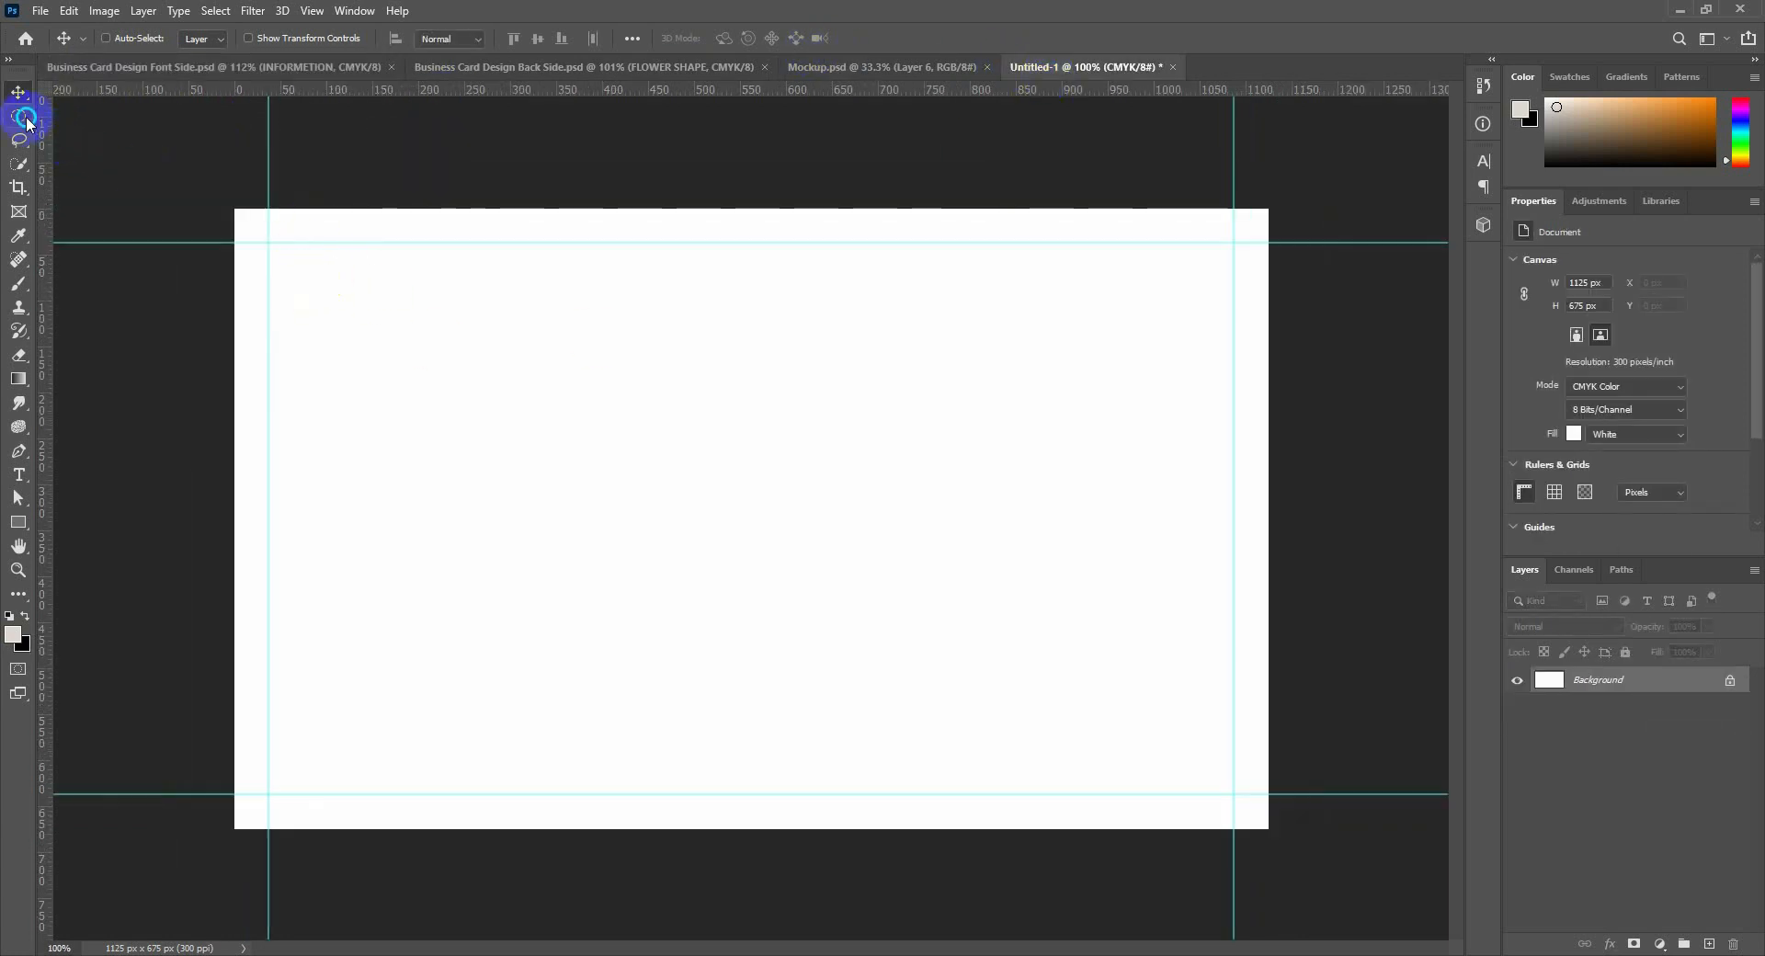
{"action": "left_click_drag", "start_coordinate": [26, 122], "coordinate": [38, 126]}
{"action": "left_click", "coordinate": [72, 118]}
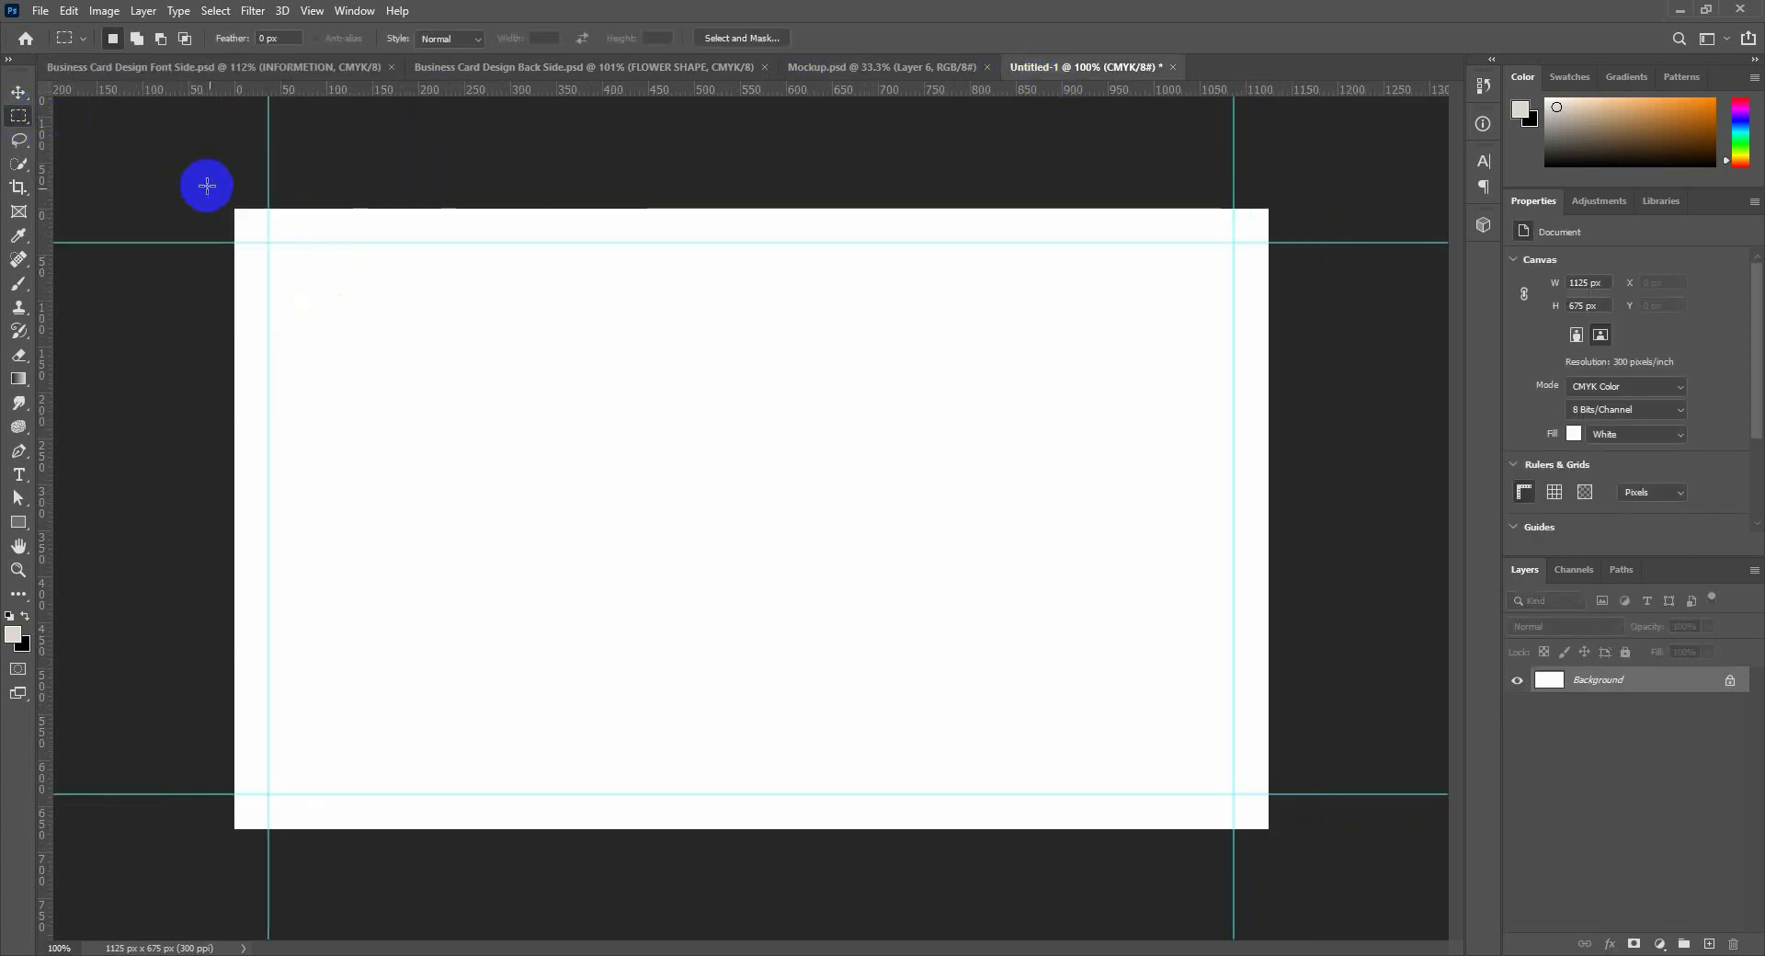
{"action": "left_click_drag", "start_coordinate": [235, 210], "coordinate": [263, 243]}
{"action": "left_click_drag", "start_coordinate": [251, 230], "coordinate": [272, 260]}
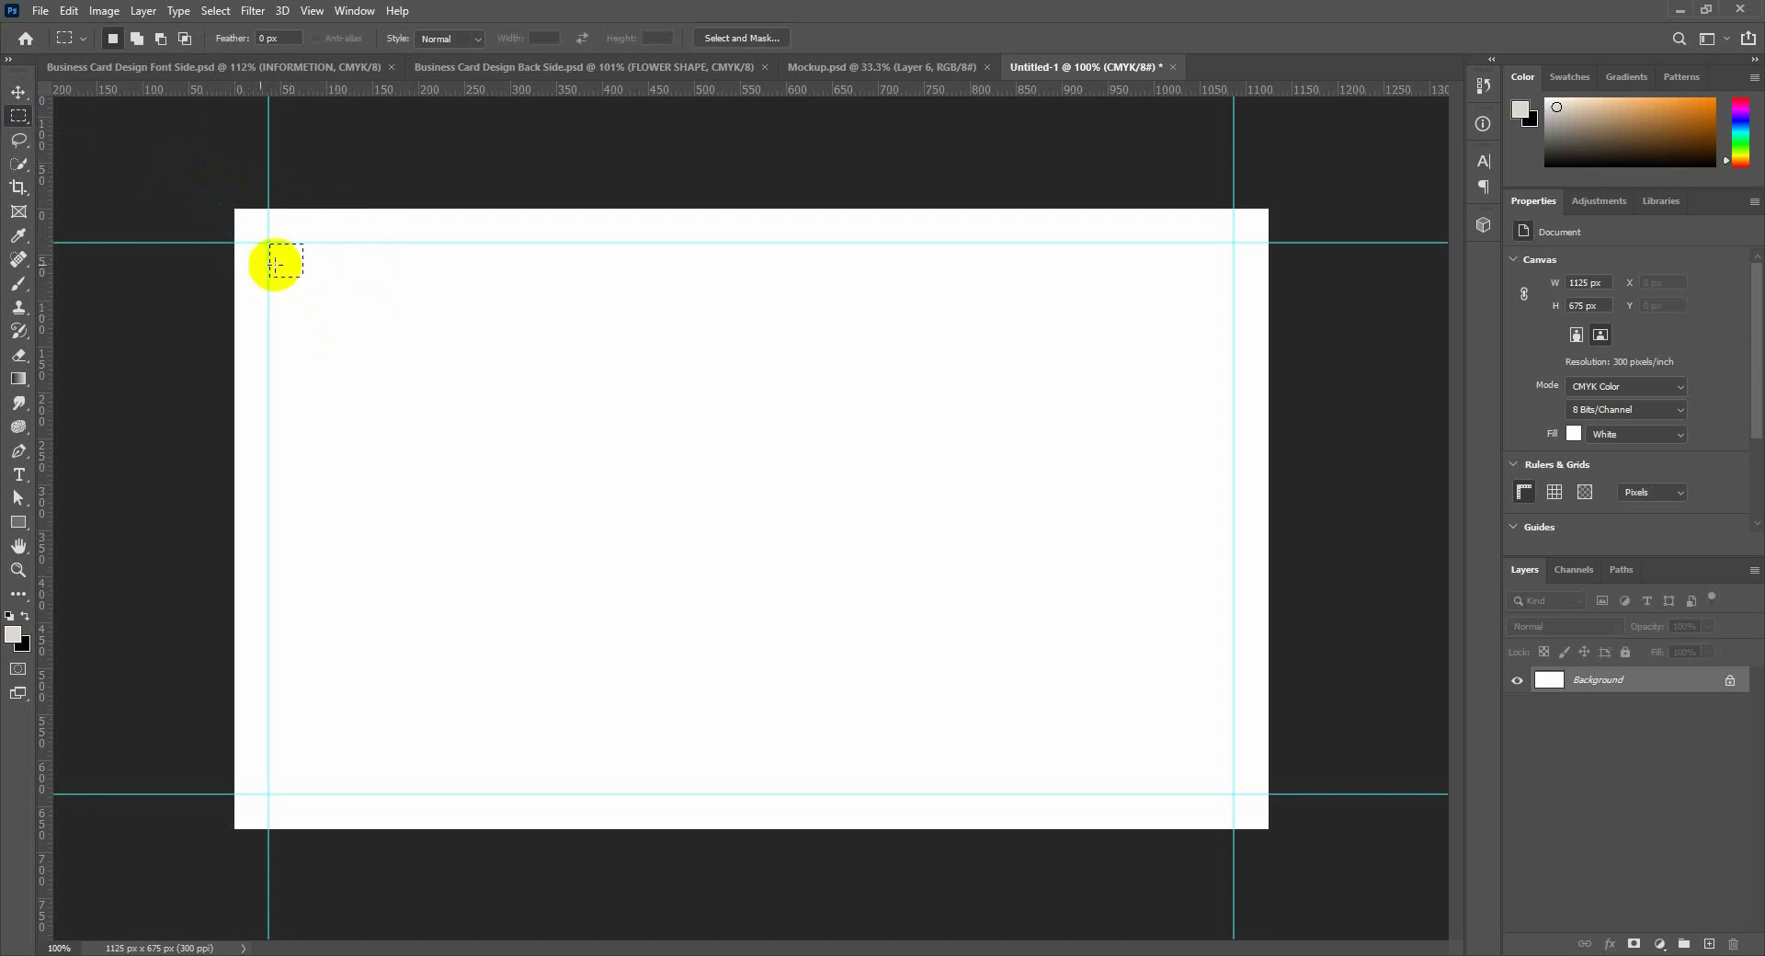
{"action": "left_click_drag", "start_coordinate": [47, 331], "coordinate": [302, 334]}
{"action": "left_click_drag", "start_coordinate": [402, 90], "coordinate": [405, 276]}
Move the square selection inside the lower-right trim corner and add horizontal and vertical margin guides along its inner edges.
{"action": "left_click_drag", "start_coordinate": [290, 264], "coordinate": [1223, 783]}
{"action": "left_click_drag", "start_coordinate": [1201, 91], "coordinate": [1226, 760]}
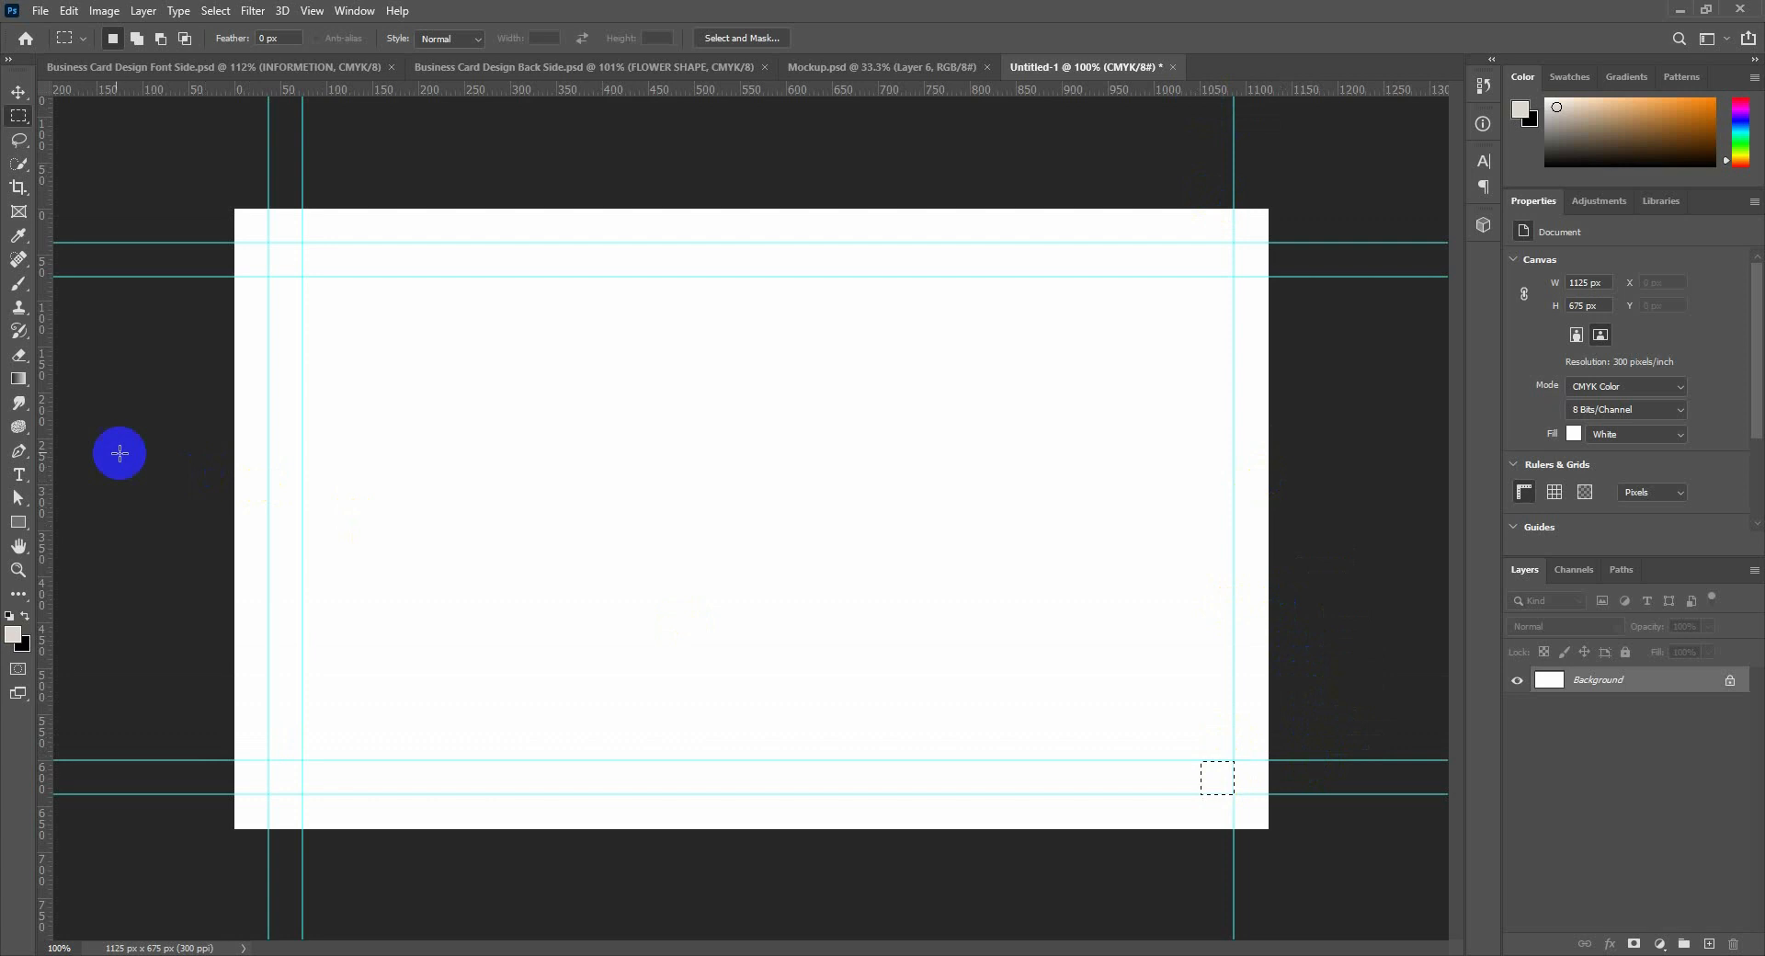
{"action": "left_click_drag", "start_coordinate": [48, 453], "coordinate": [888, 554]}
{"action": "left_click_drag", "start_coordinate": [1180, 617], "coordinate": [1199, 622]}
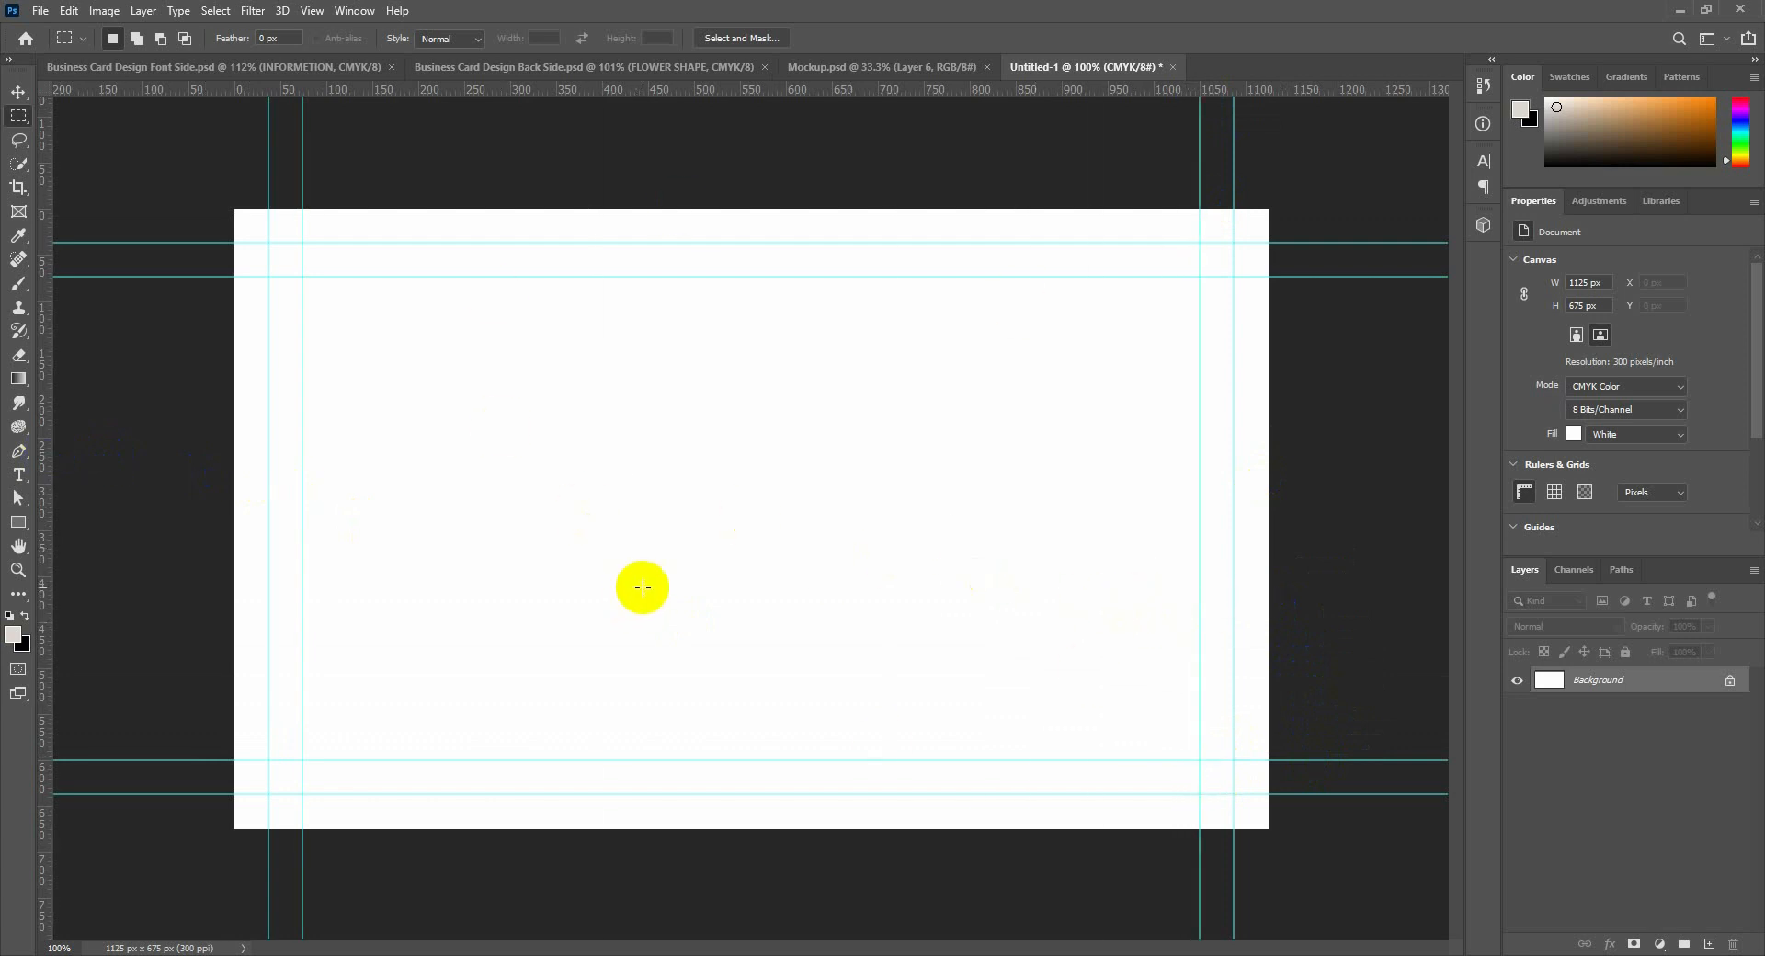
{"action": "left_click", "coordinate": [19, 91]}
Compare the guide layout with the front-side and back-side card designs, and return to the new document.
{"action": "left_click", "coordinate": [149, 67]}
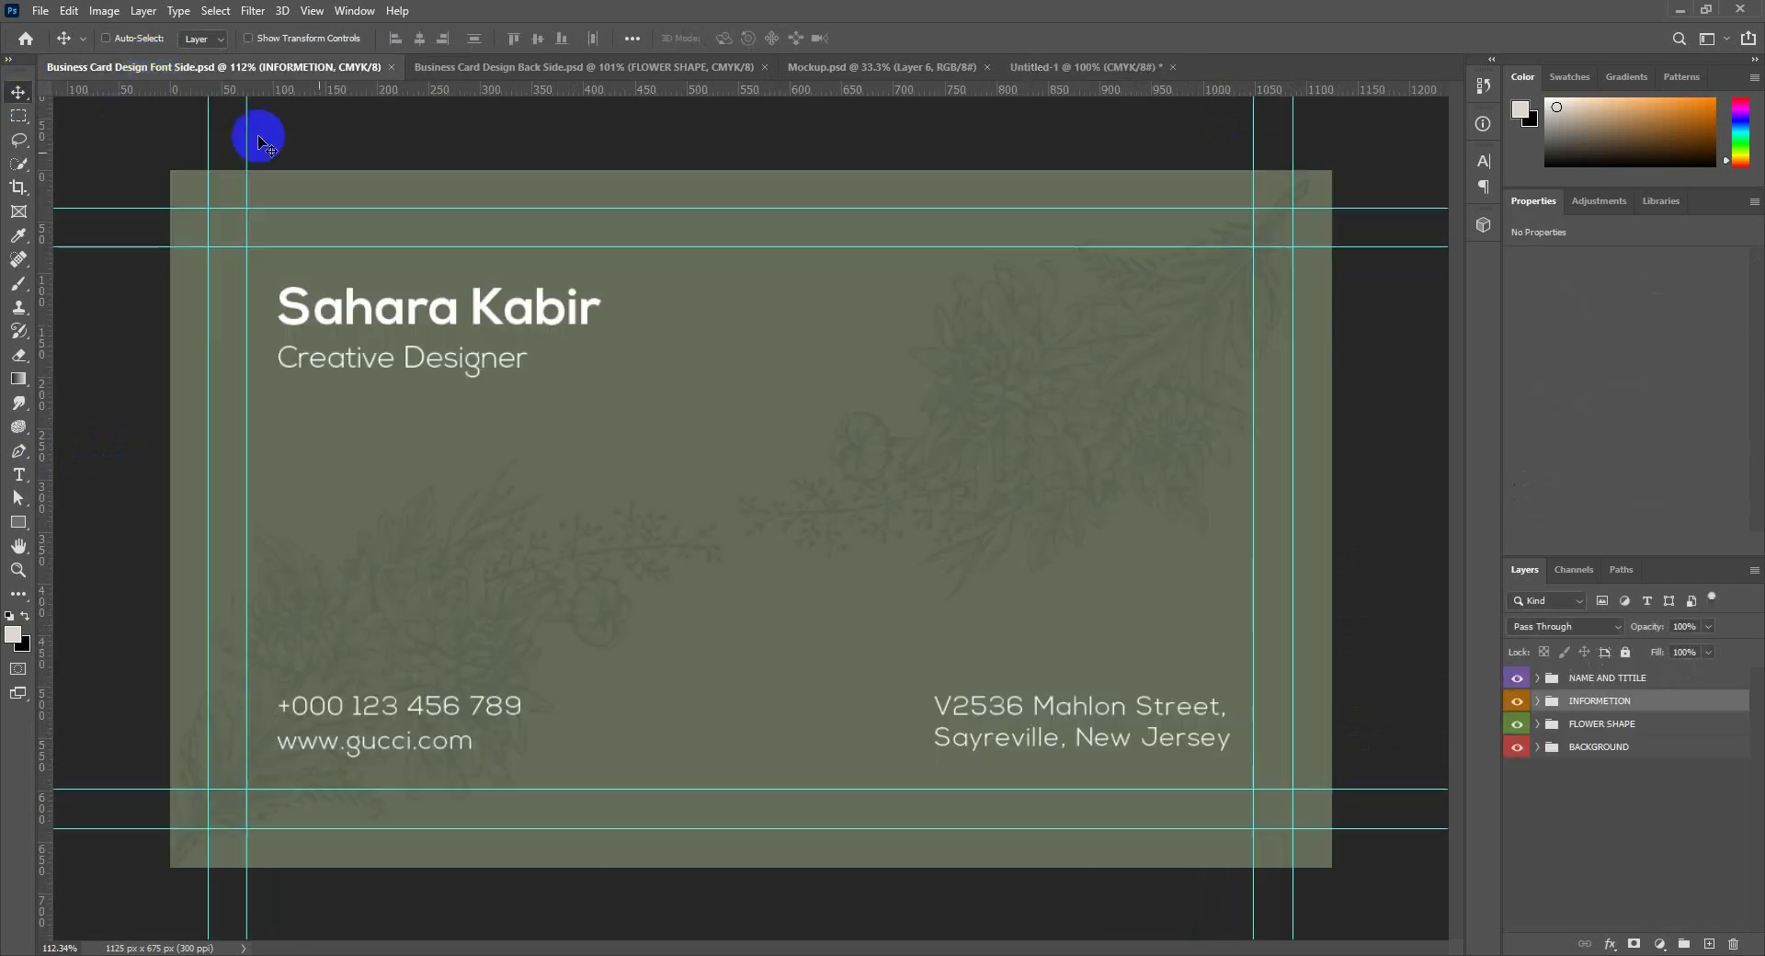
{"action": "left_click", "coordinate": [583, 68]}
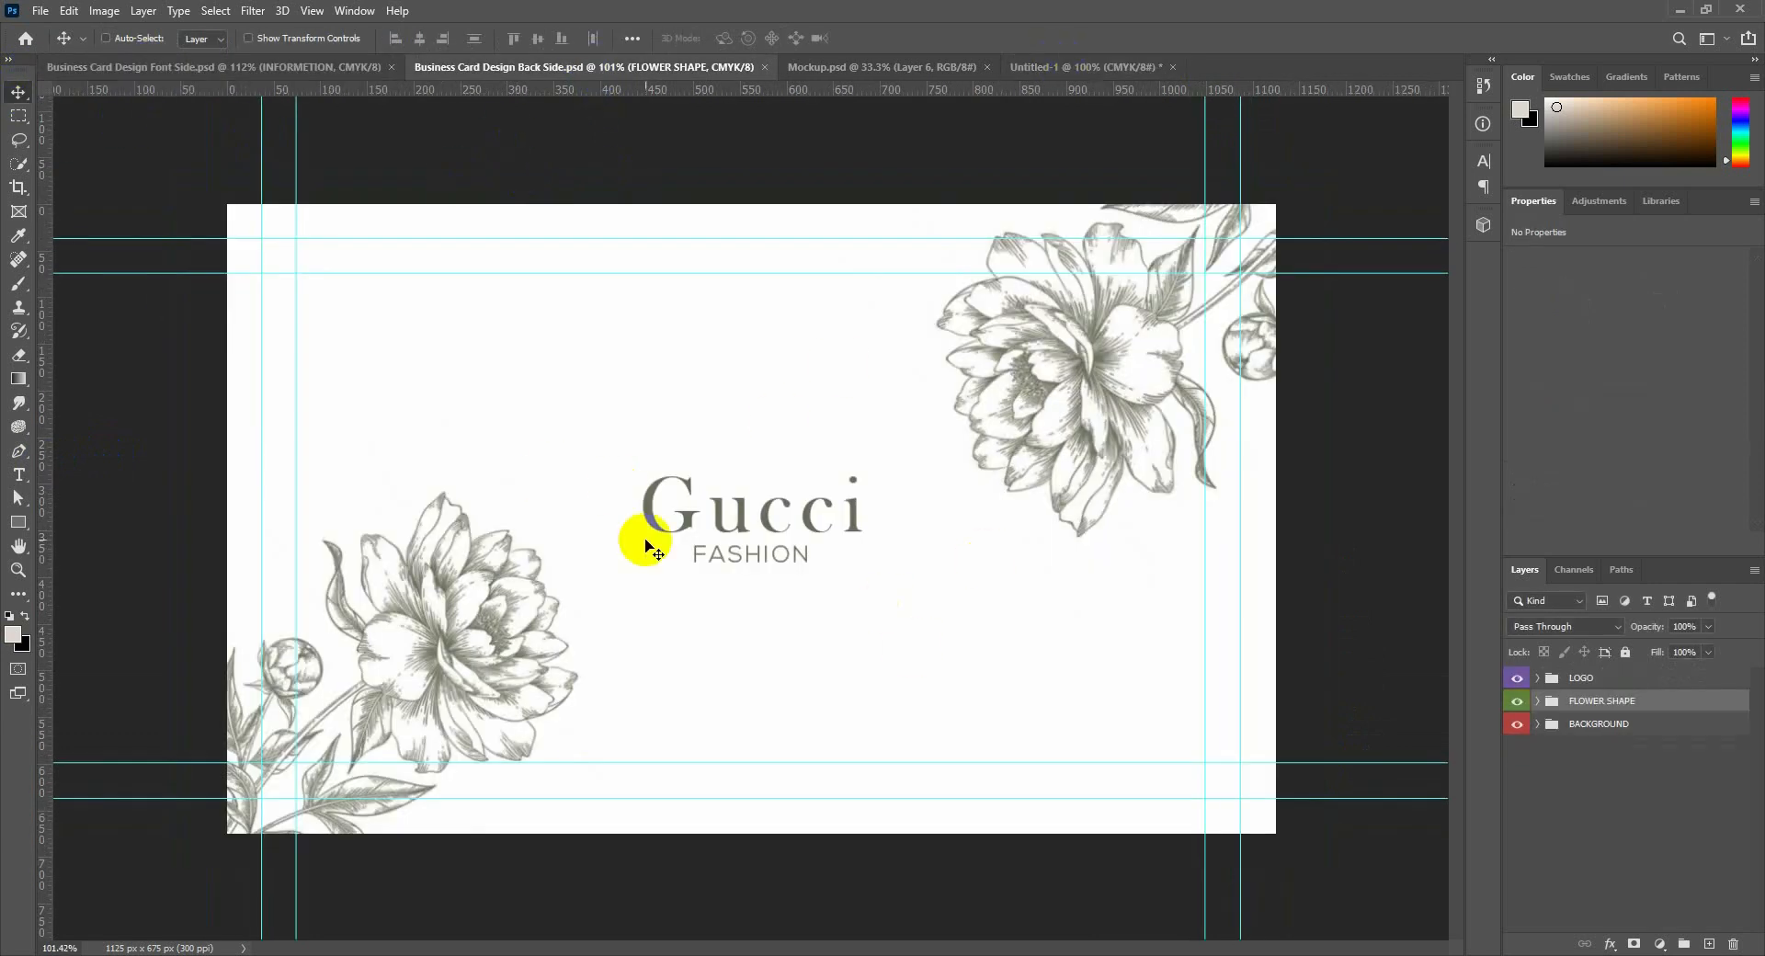
{"action": "left_click", "coordinate": [1040, 68]}
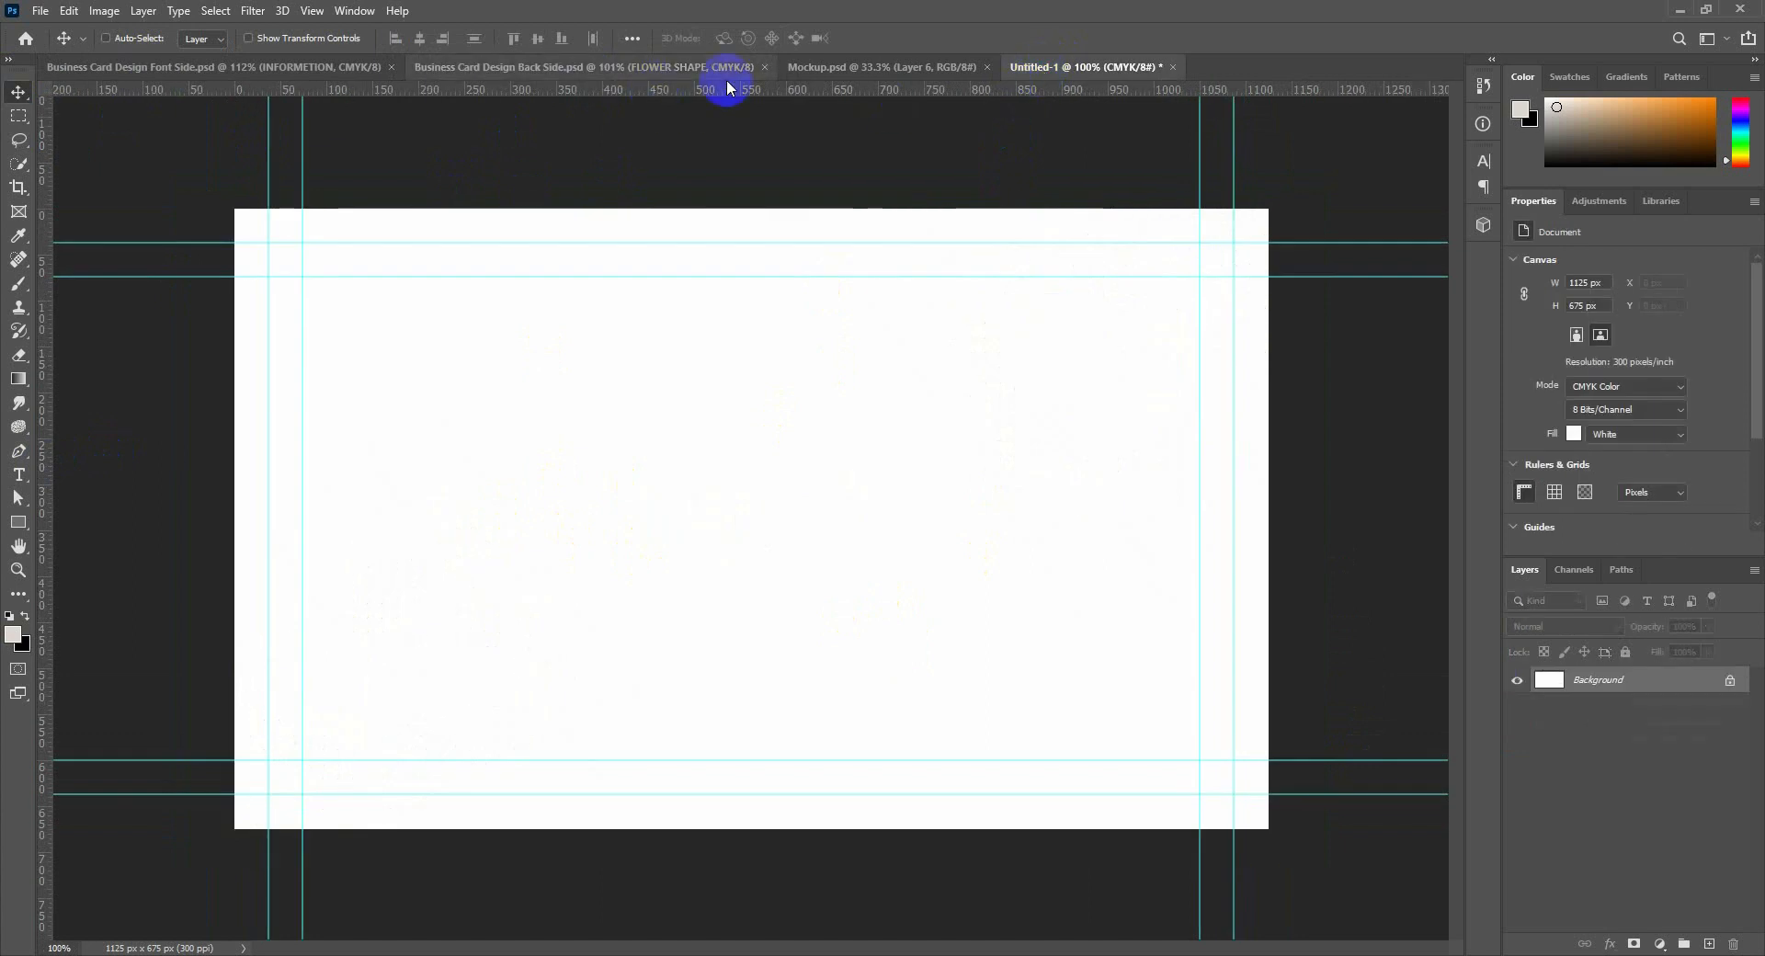
Copy the LOGO group with the "Gucci" and "FASHION" text from the back-side card design into the new document.
{"action": "left_click", "coordinate": [643, 68]}
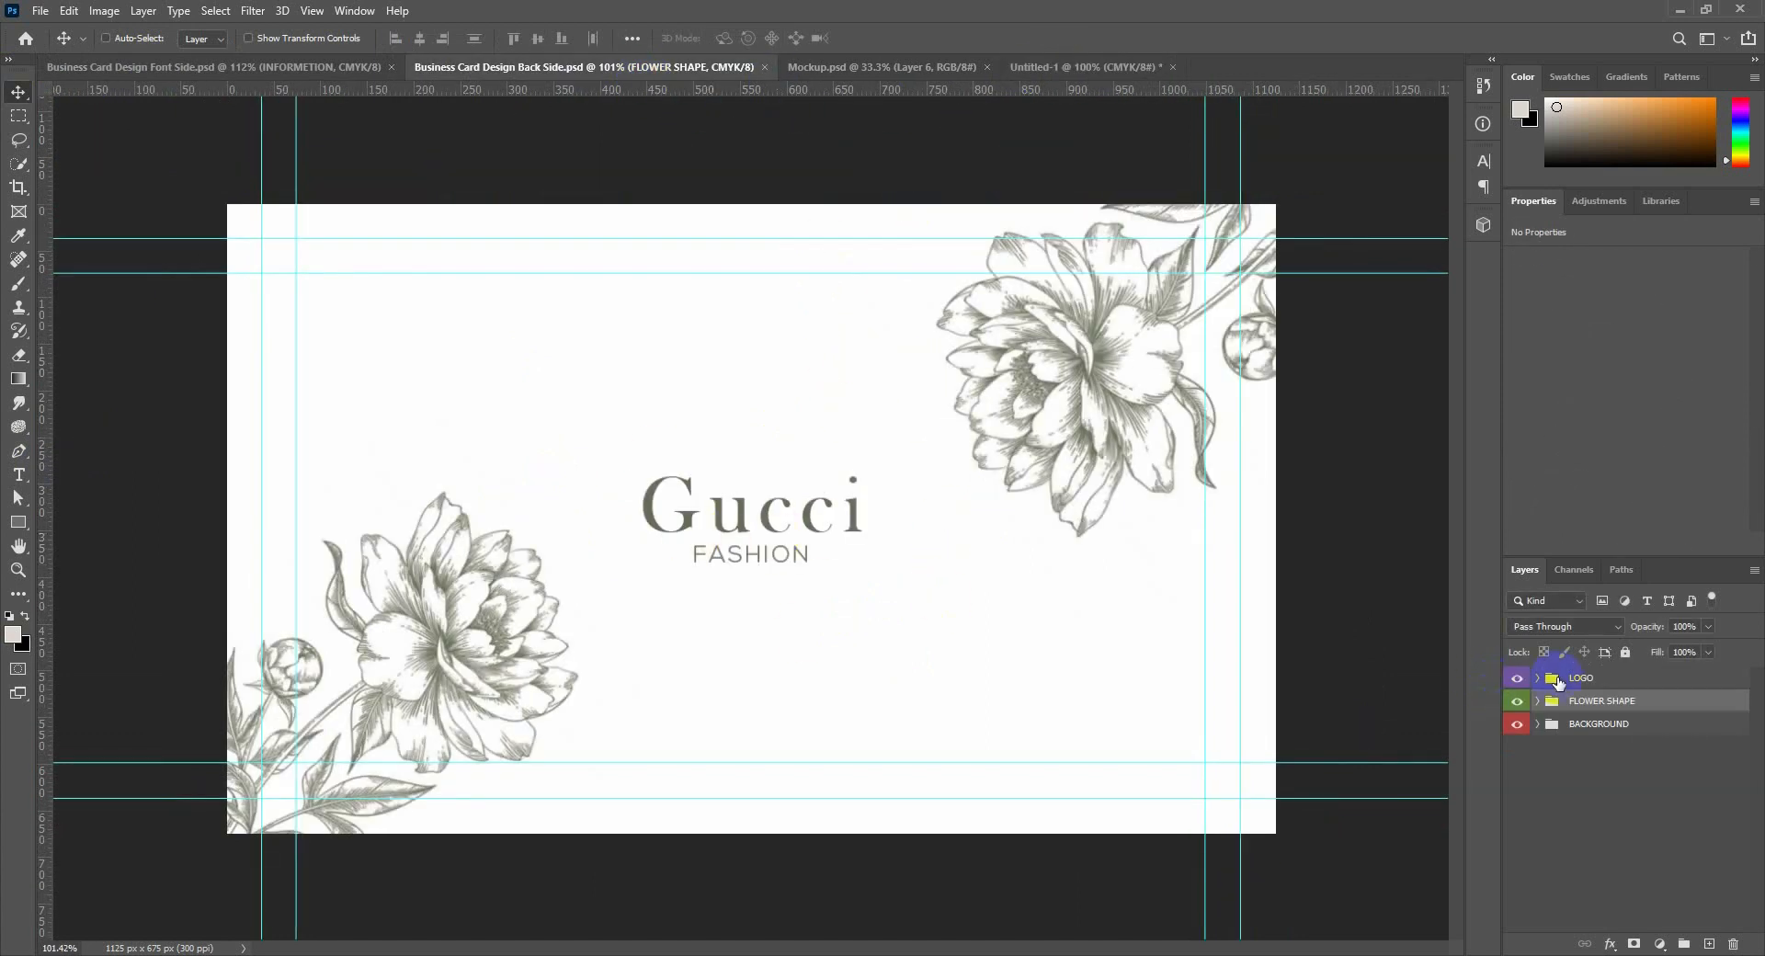
{"action": "left_click", "coordinate": [1538, 680]}
{"action": "left_click", "coordinate": [1596, 700]}
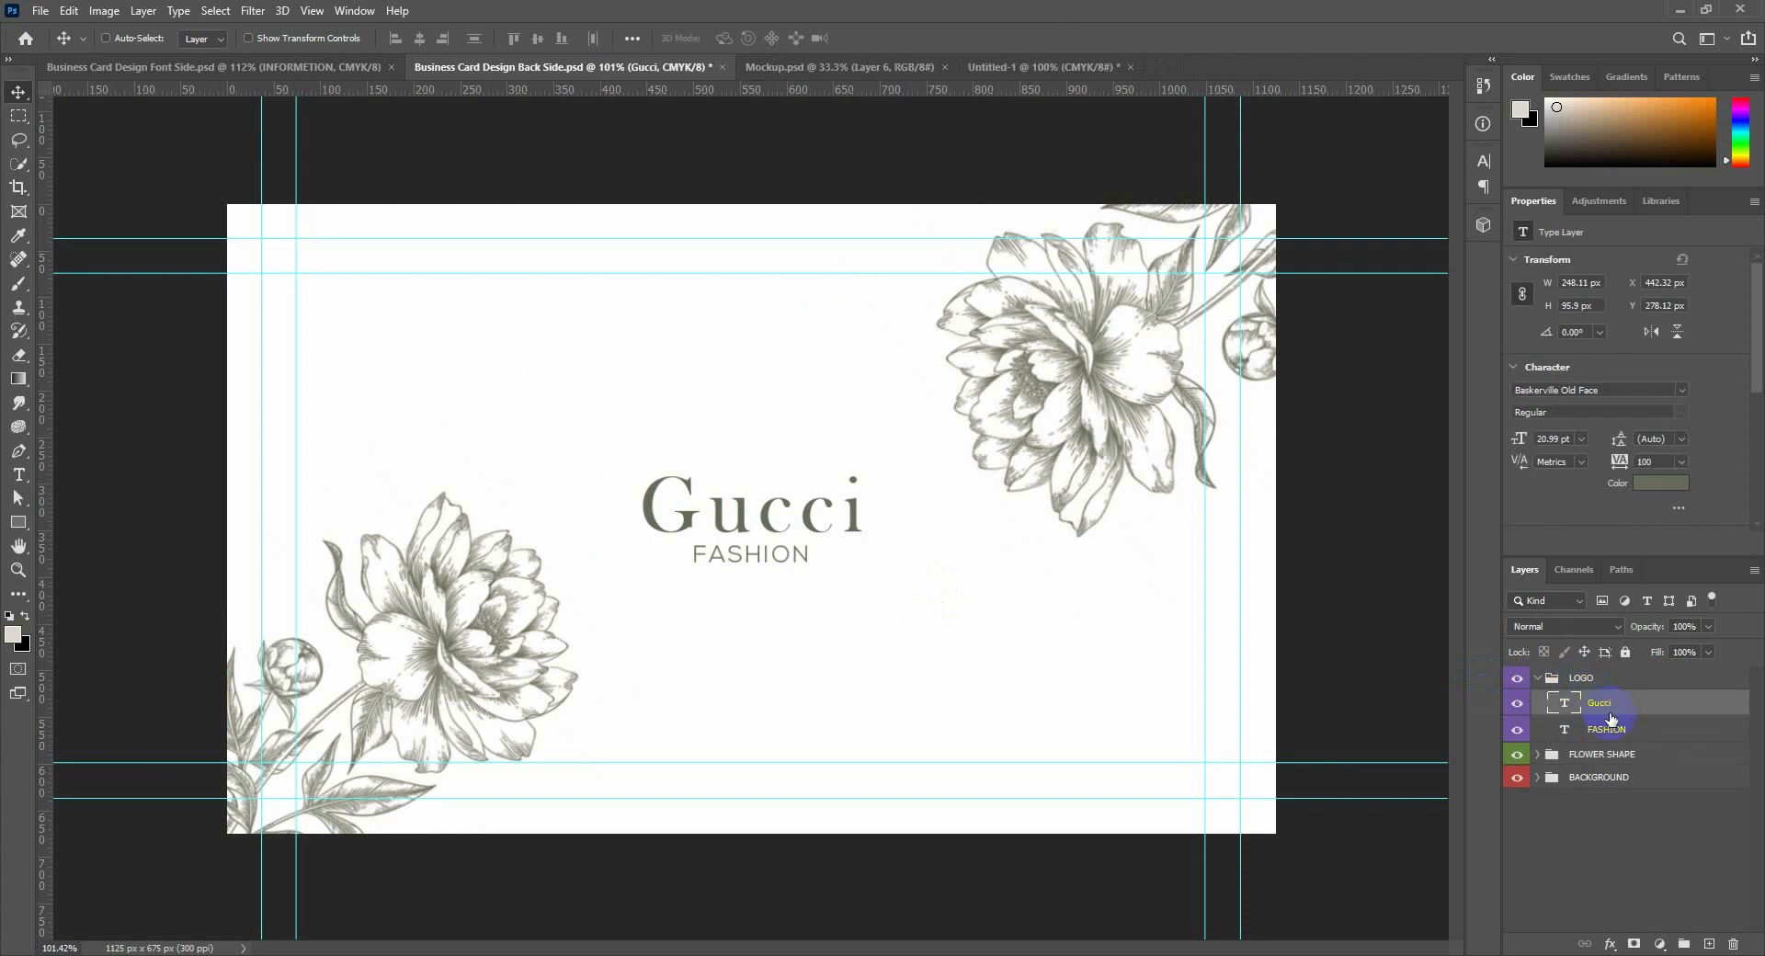
{"action": "left_click", "coordinate": [1602, 726]}
{"action": "left_click", "coordinate": [1553, 681]}
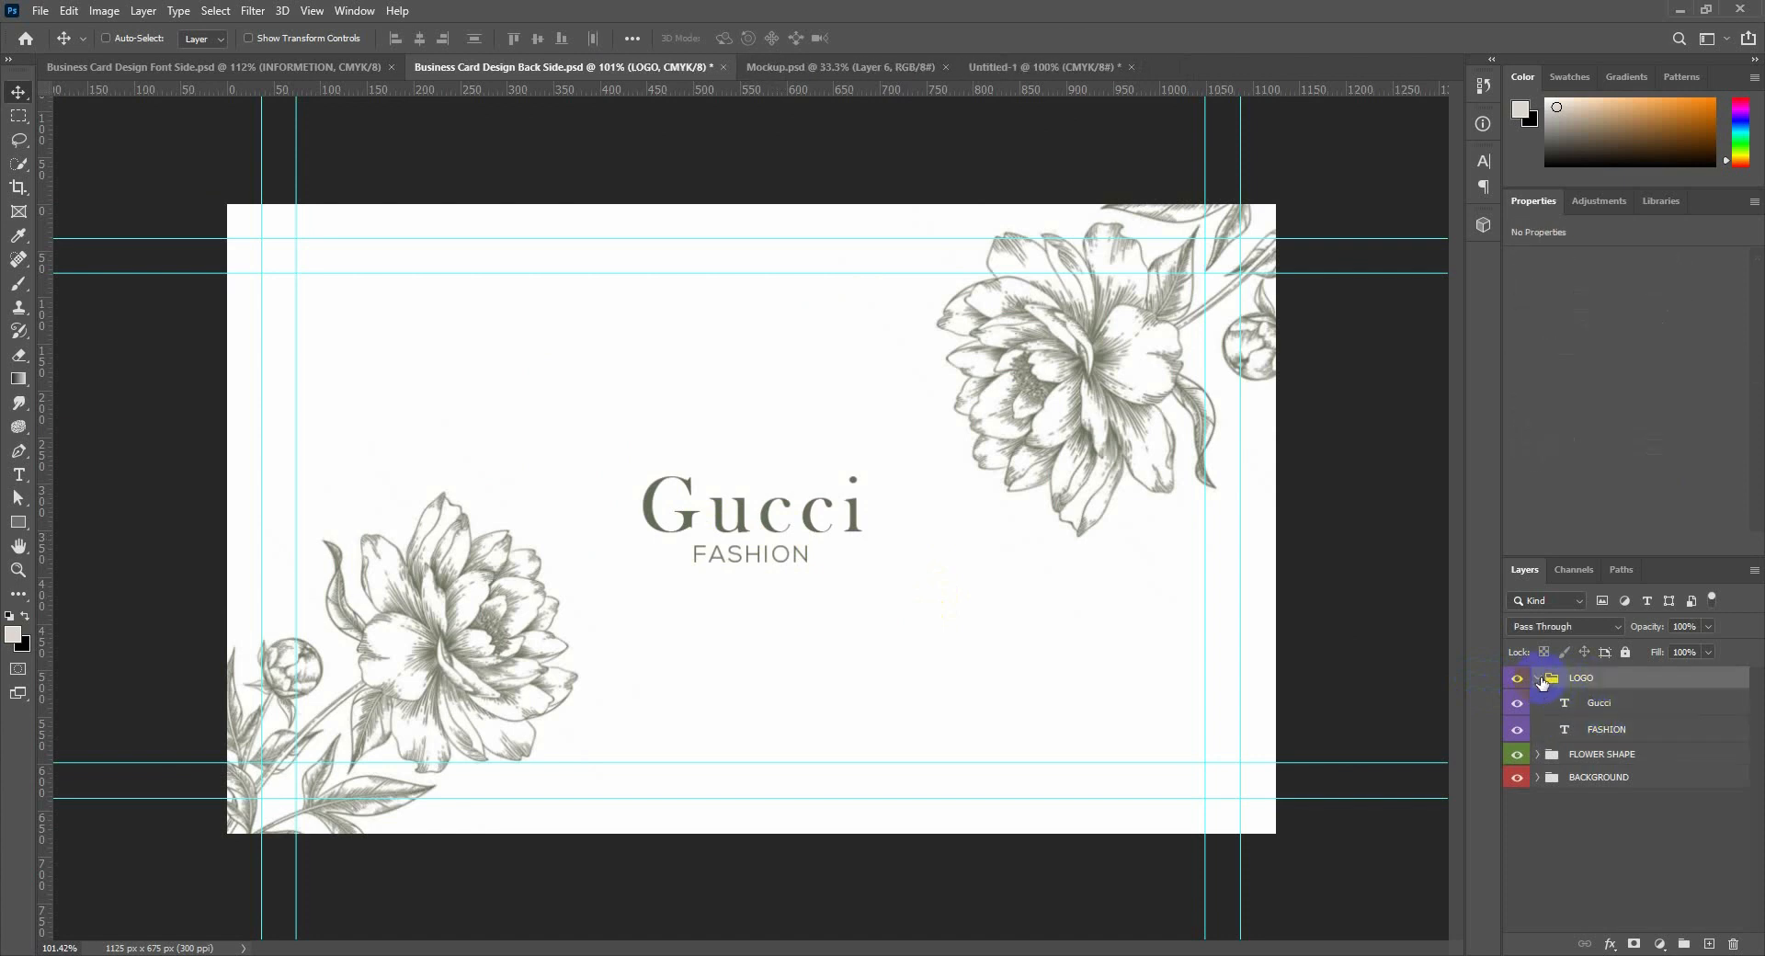
{"action": "left_click", "coordinate": [1539, 679]}
{"action": "left_click_drag", "start_coordinate": [781, 542], "coordinate": [742, 548]}
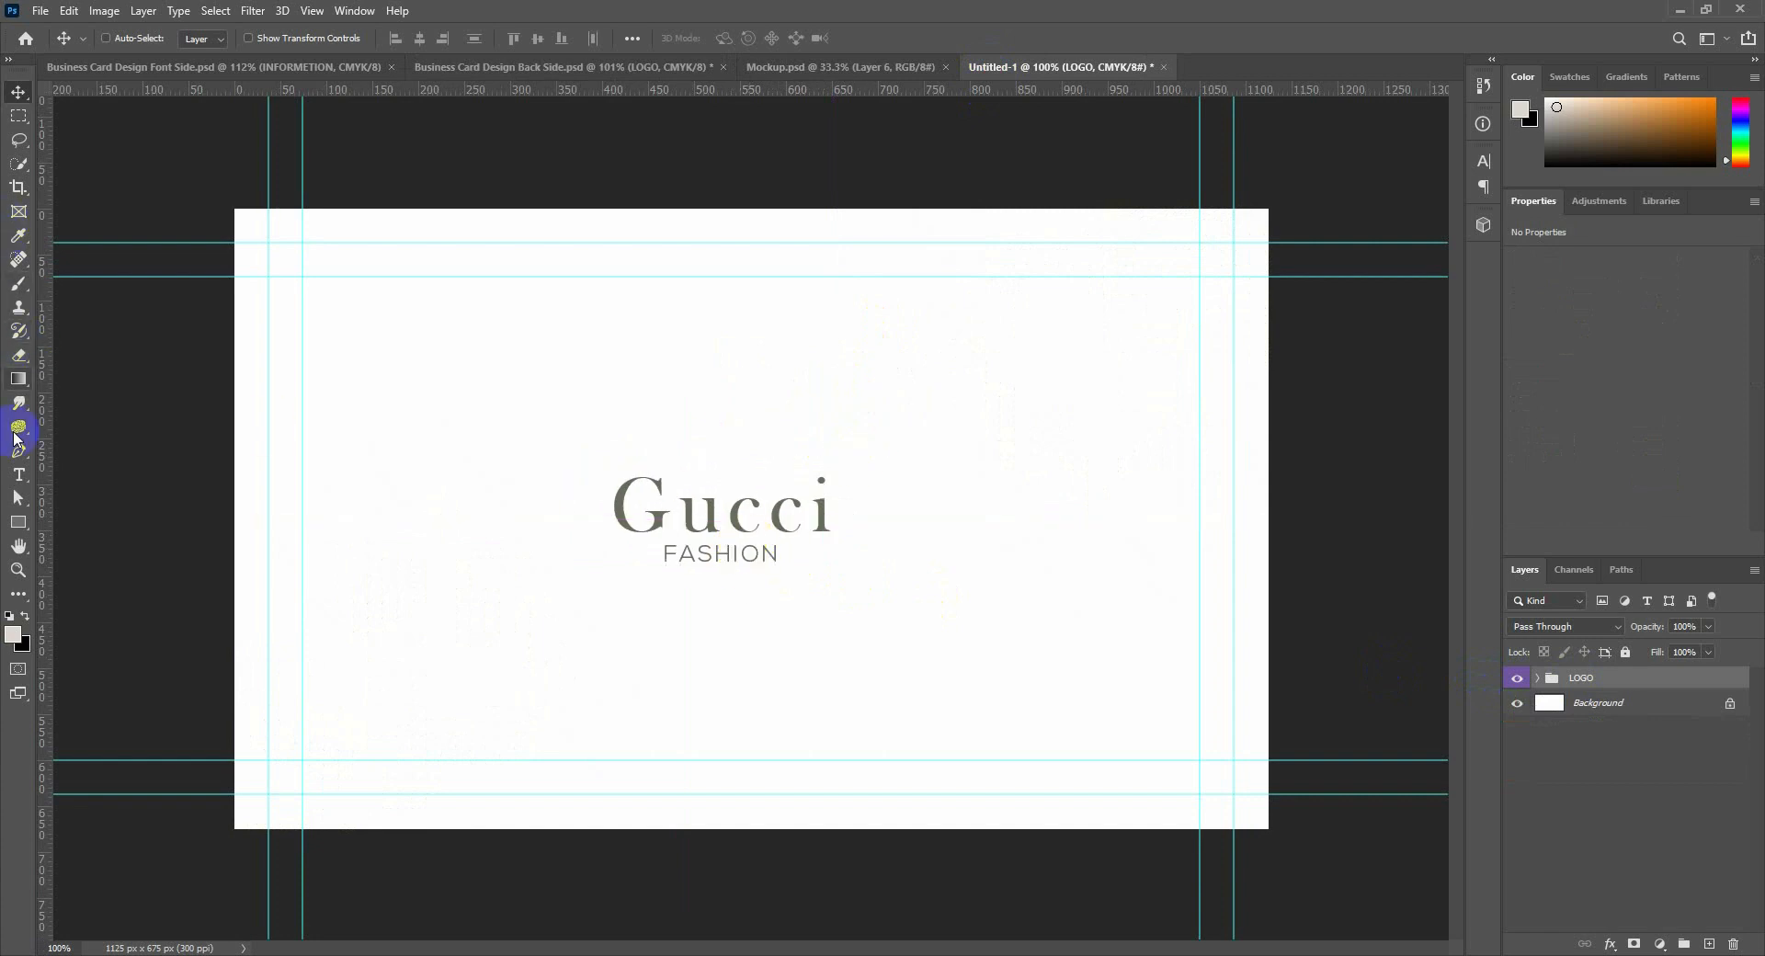
Set a trial "Gucci" text in black Mongolian Baiti at 25 pt above the logo, and discard it.
{"action": "left_click", "coordinate": [18, 474]}
{"action": "left_click", "coordinate": [10, 618]}
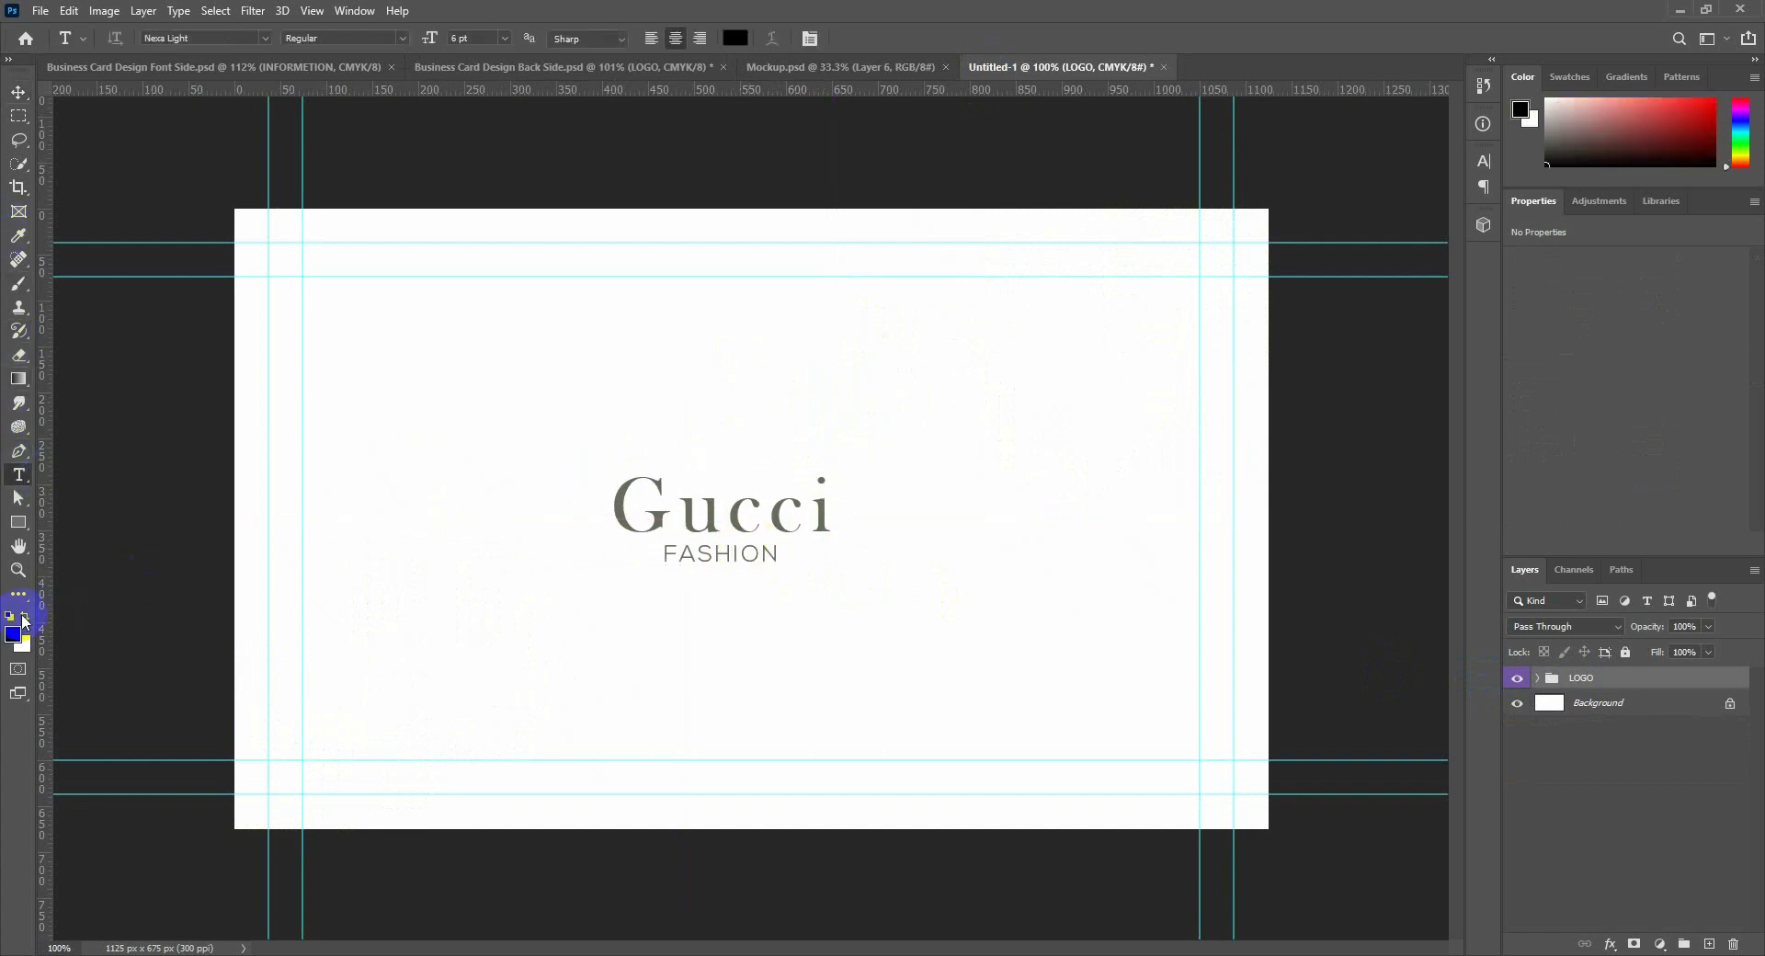
{"action": "left_click", "coordinate": [611, 370]}
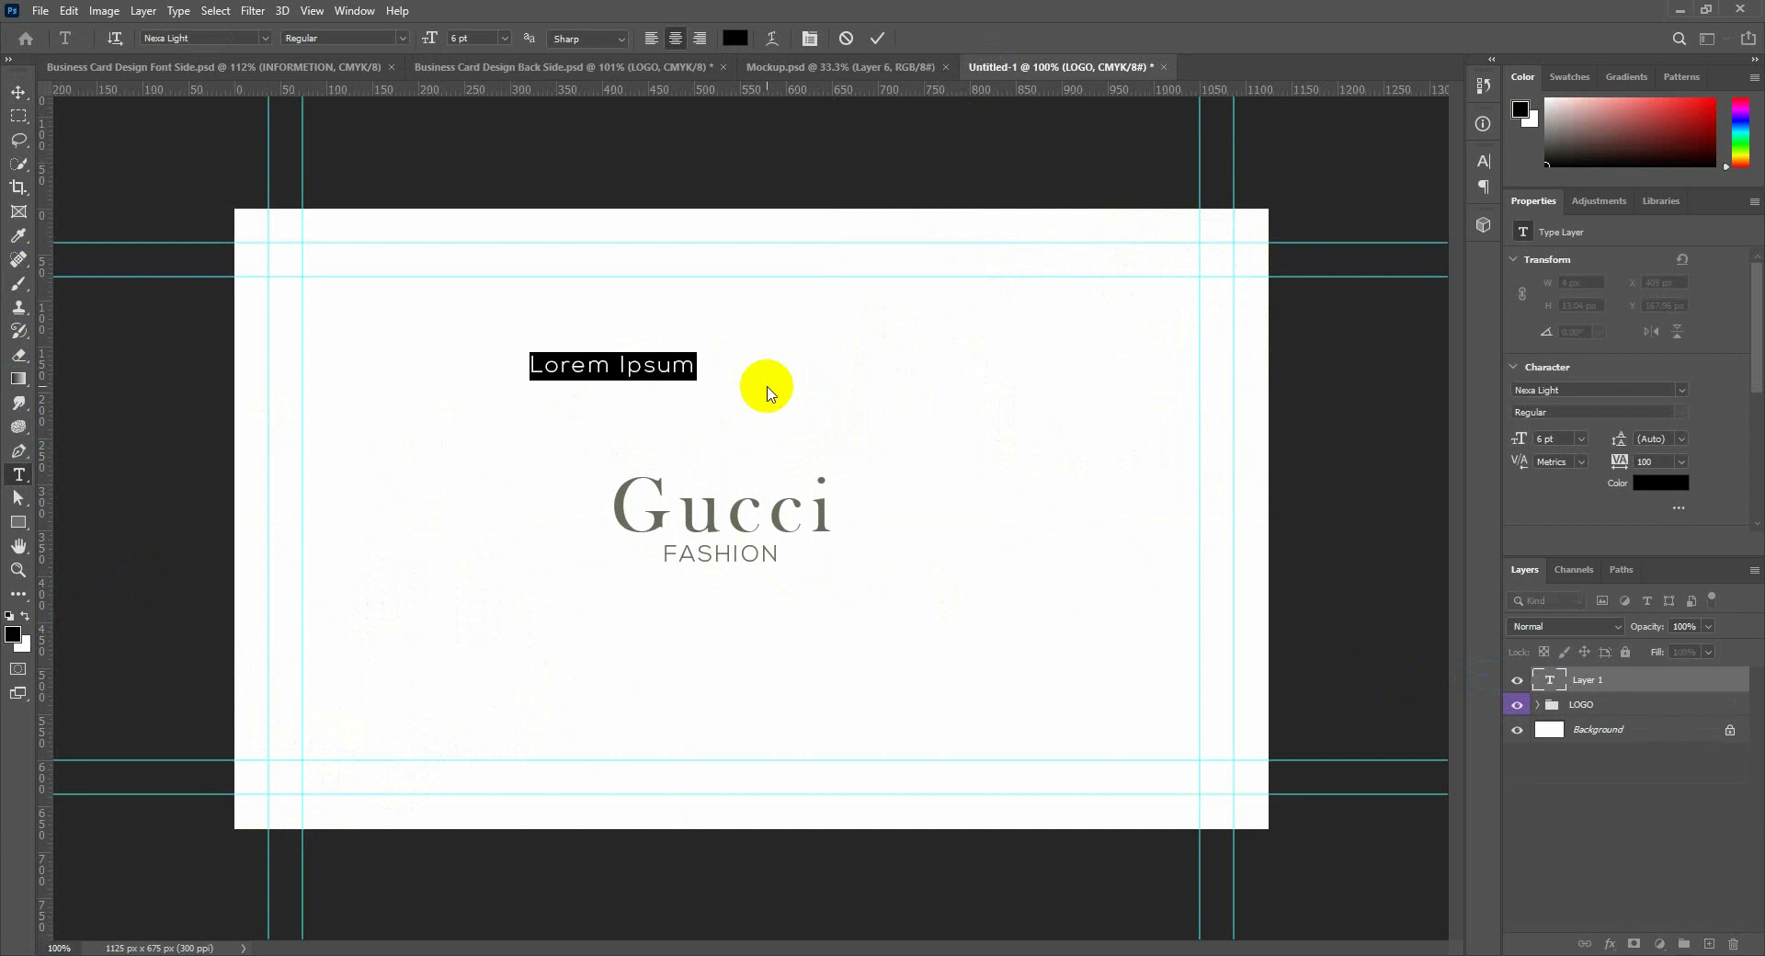
{"action": "key", "text": "ctrl+Left"}
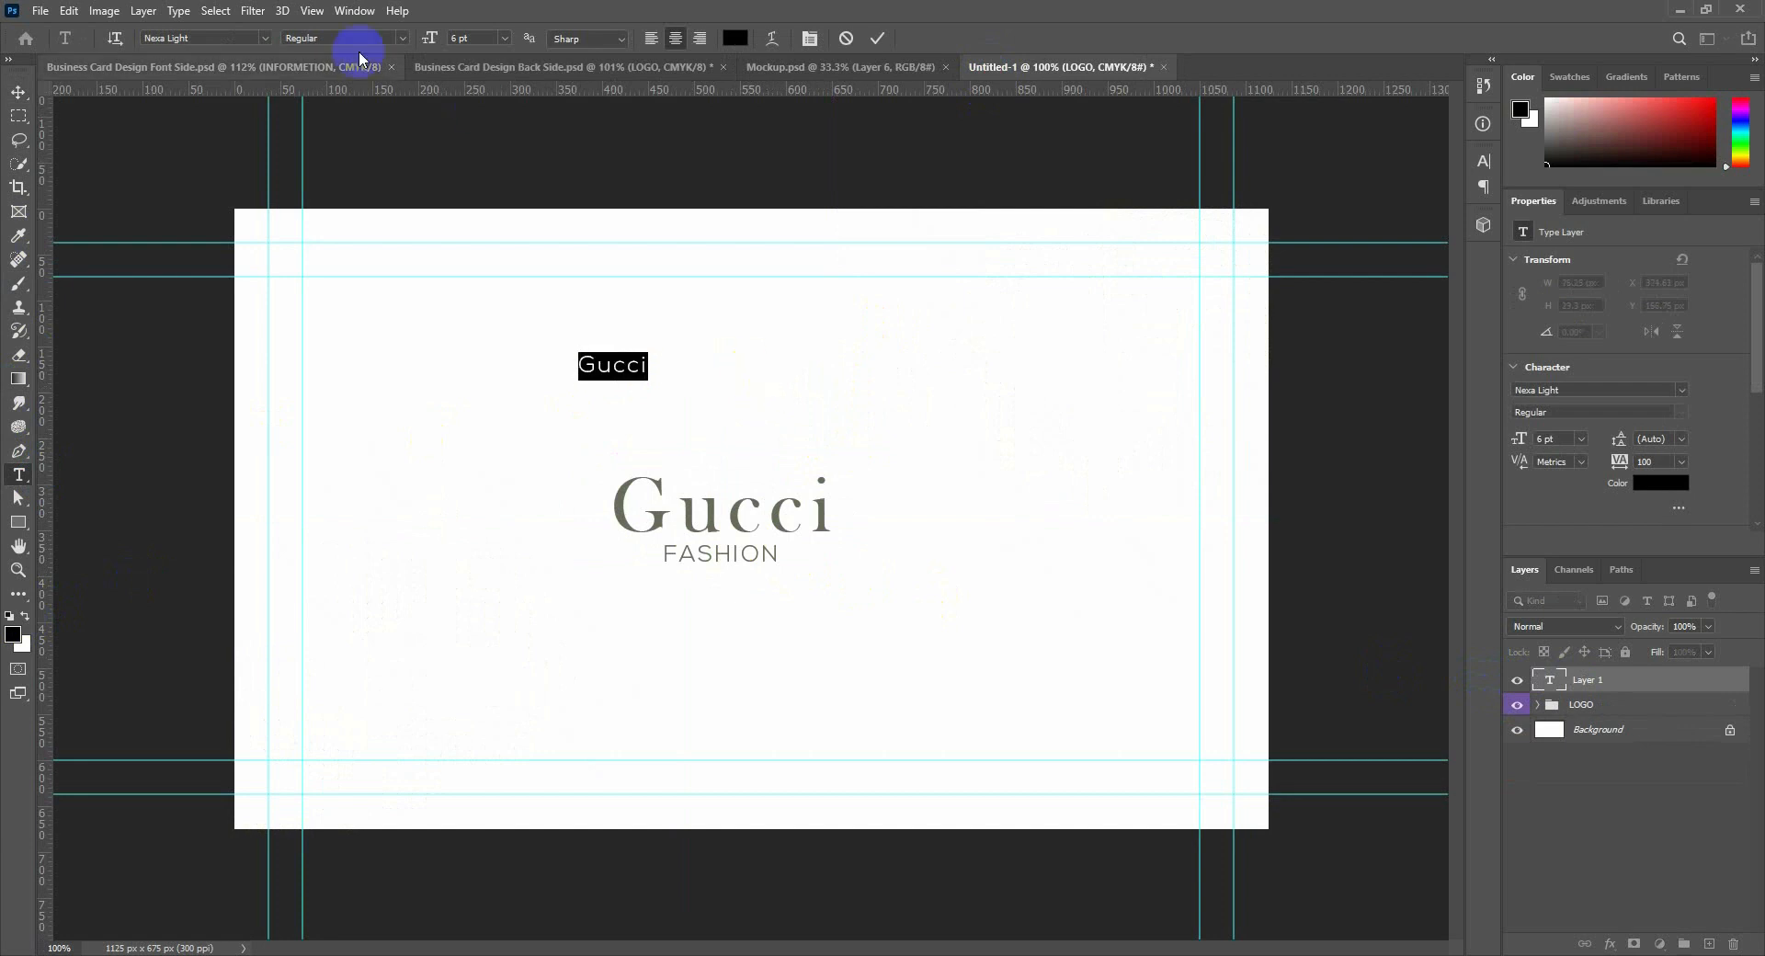
{"action": "left_click", "coordinate": [268, 39]}
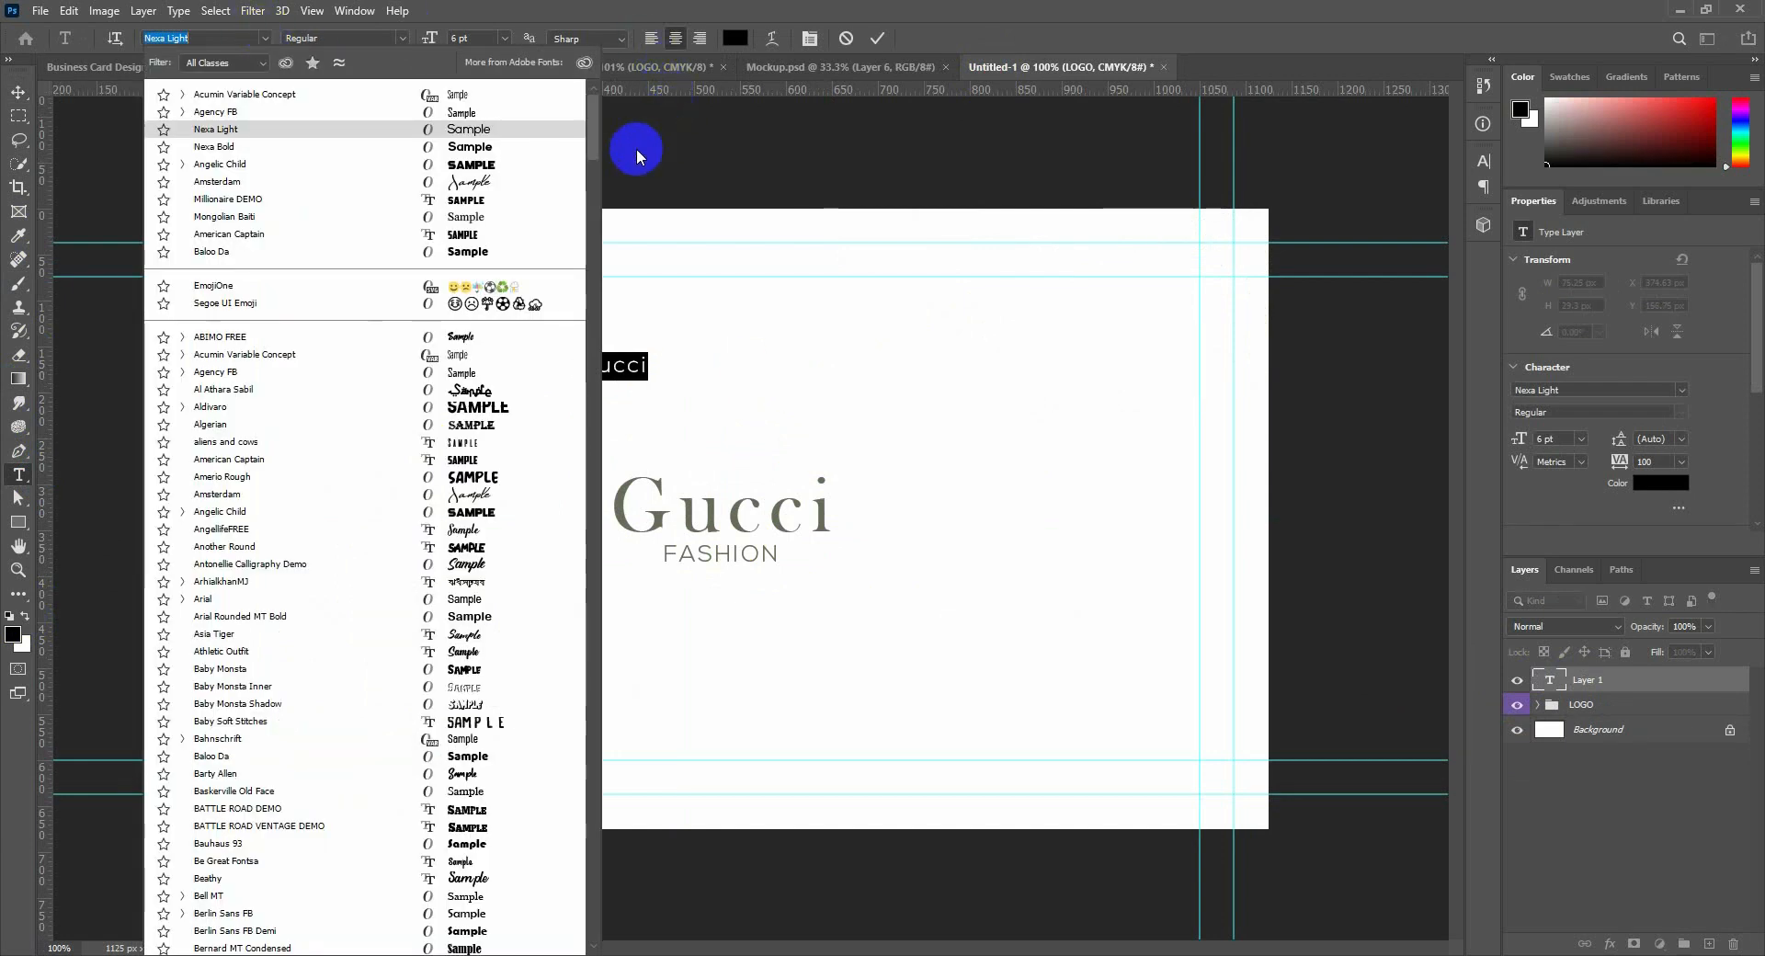
{"action": "left_click", "coordinate": [479, 224]}
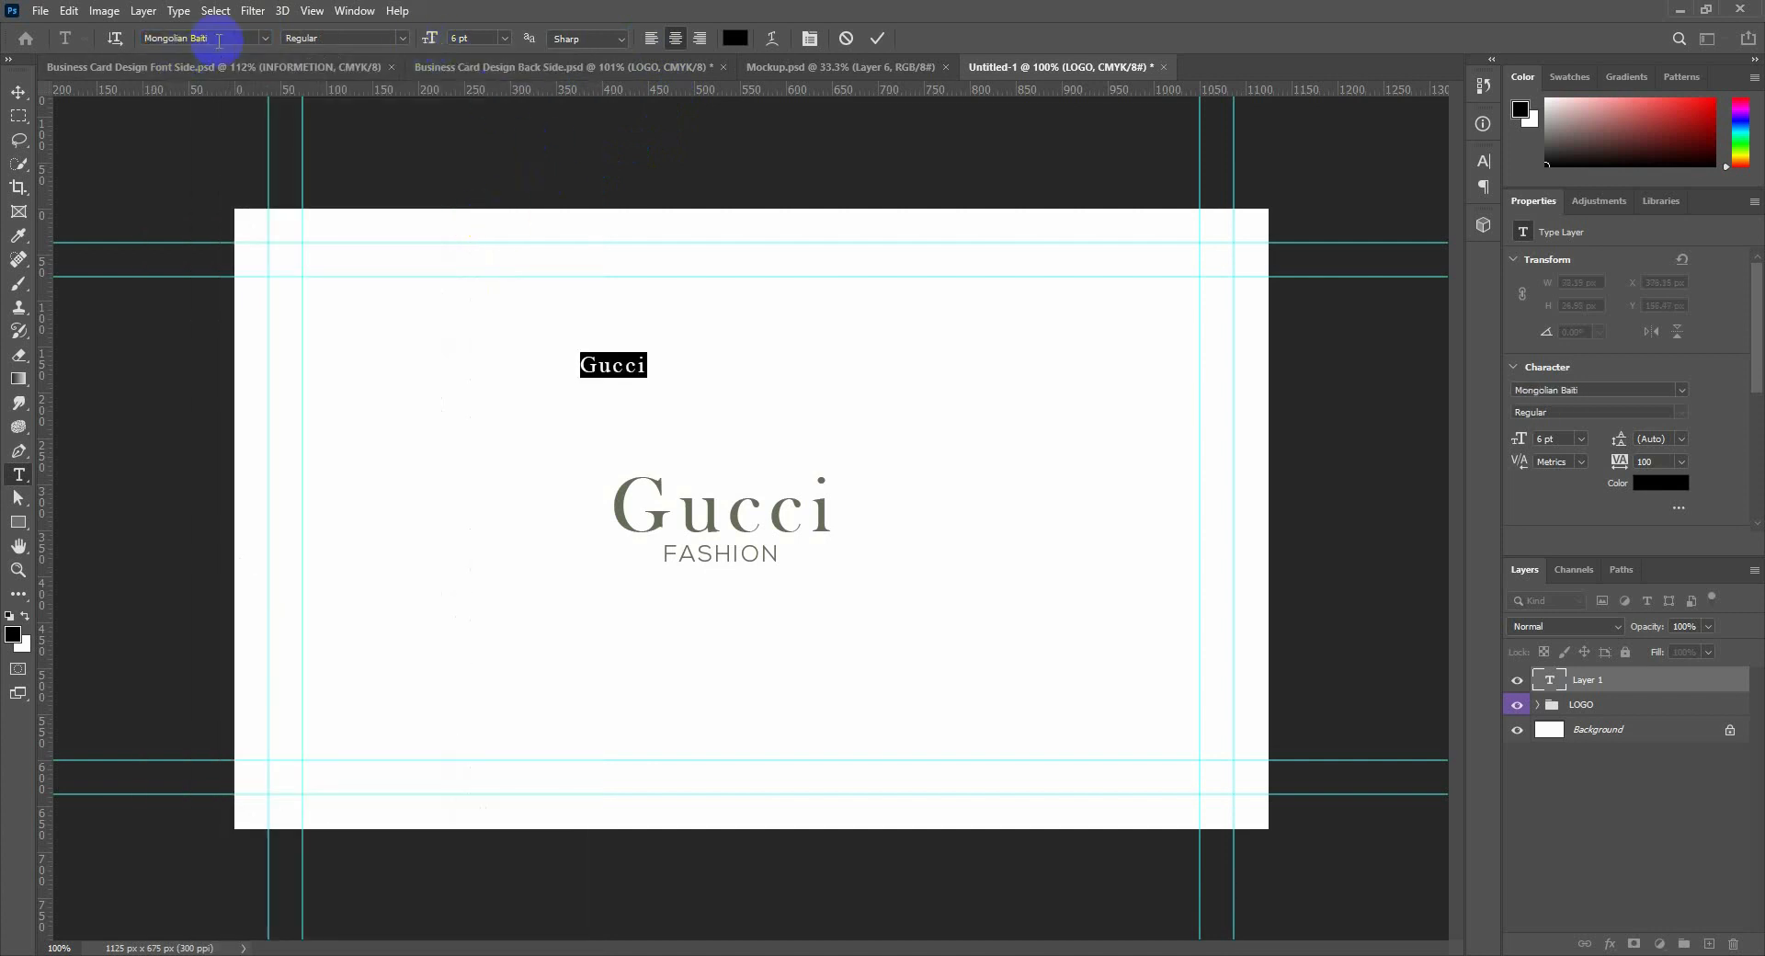
{"action": "left_click_drag", "start_coordinate": [430, 39], "coordinate": [438, 39]}
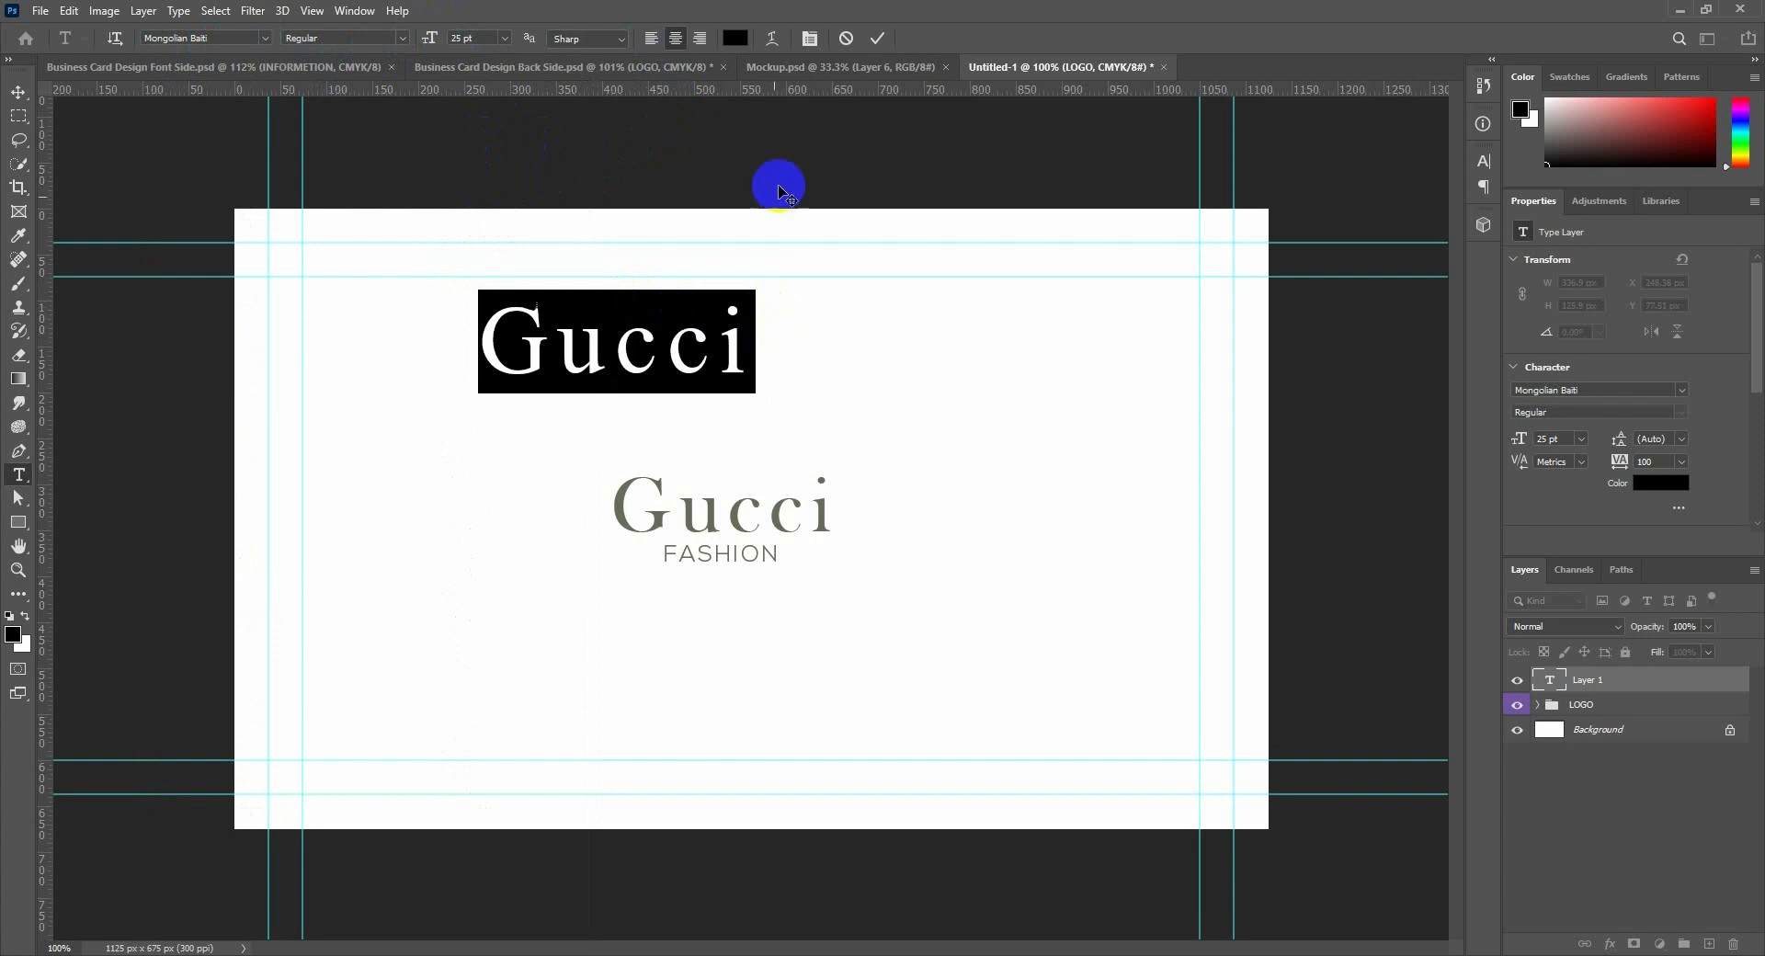
{"action": "left_click", "coordinate": [846, 37]}
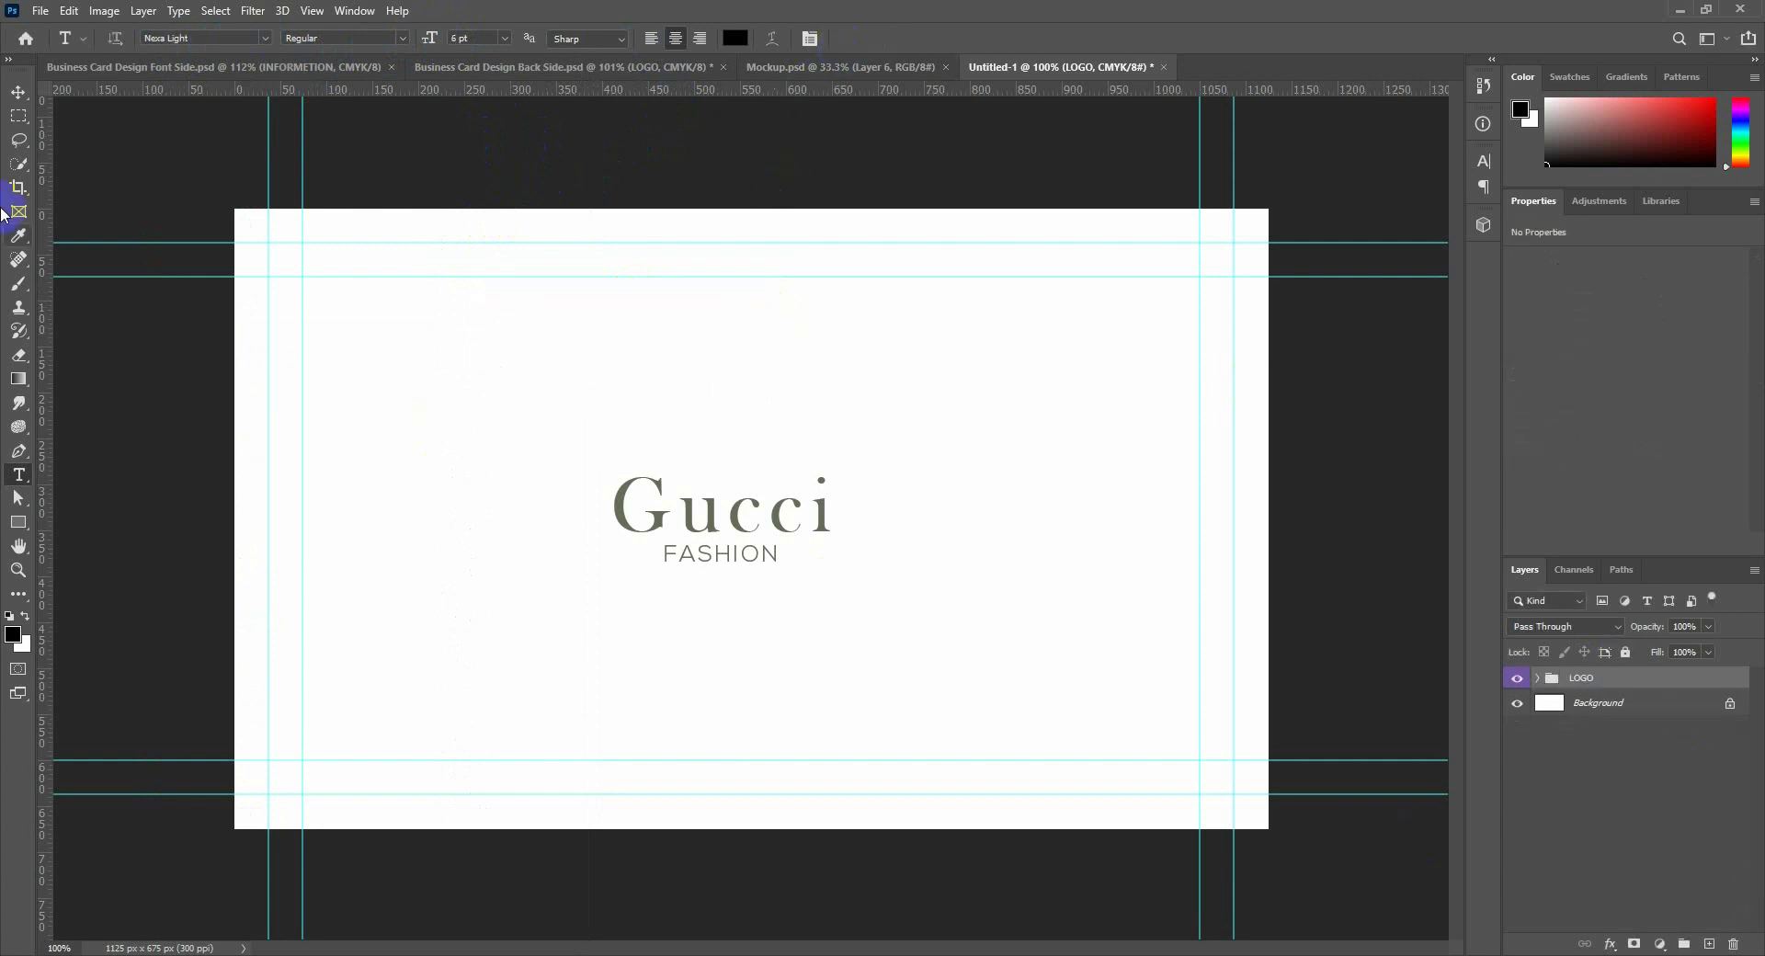
Centre the LOGO group horizontally and vertically on the whole canvas, and clear the selection.
{"action": "left_click", "coordinate": [18, 92]}
{"action": "left_click_drag", "start_coordinate": [785, 480], "coordinate": [858, 495]}
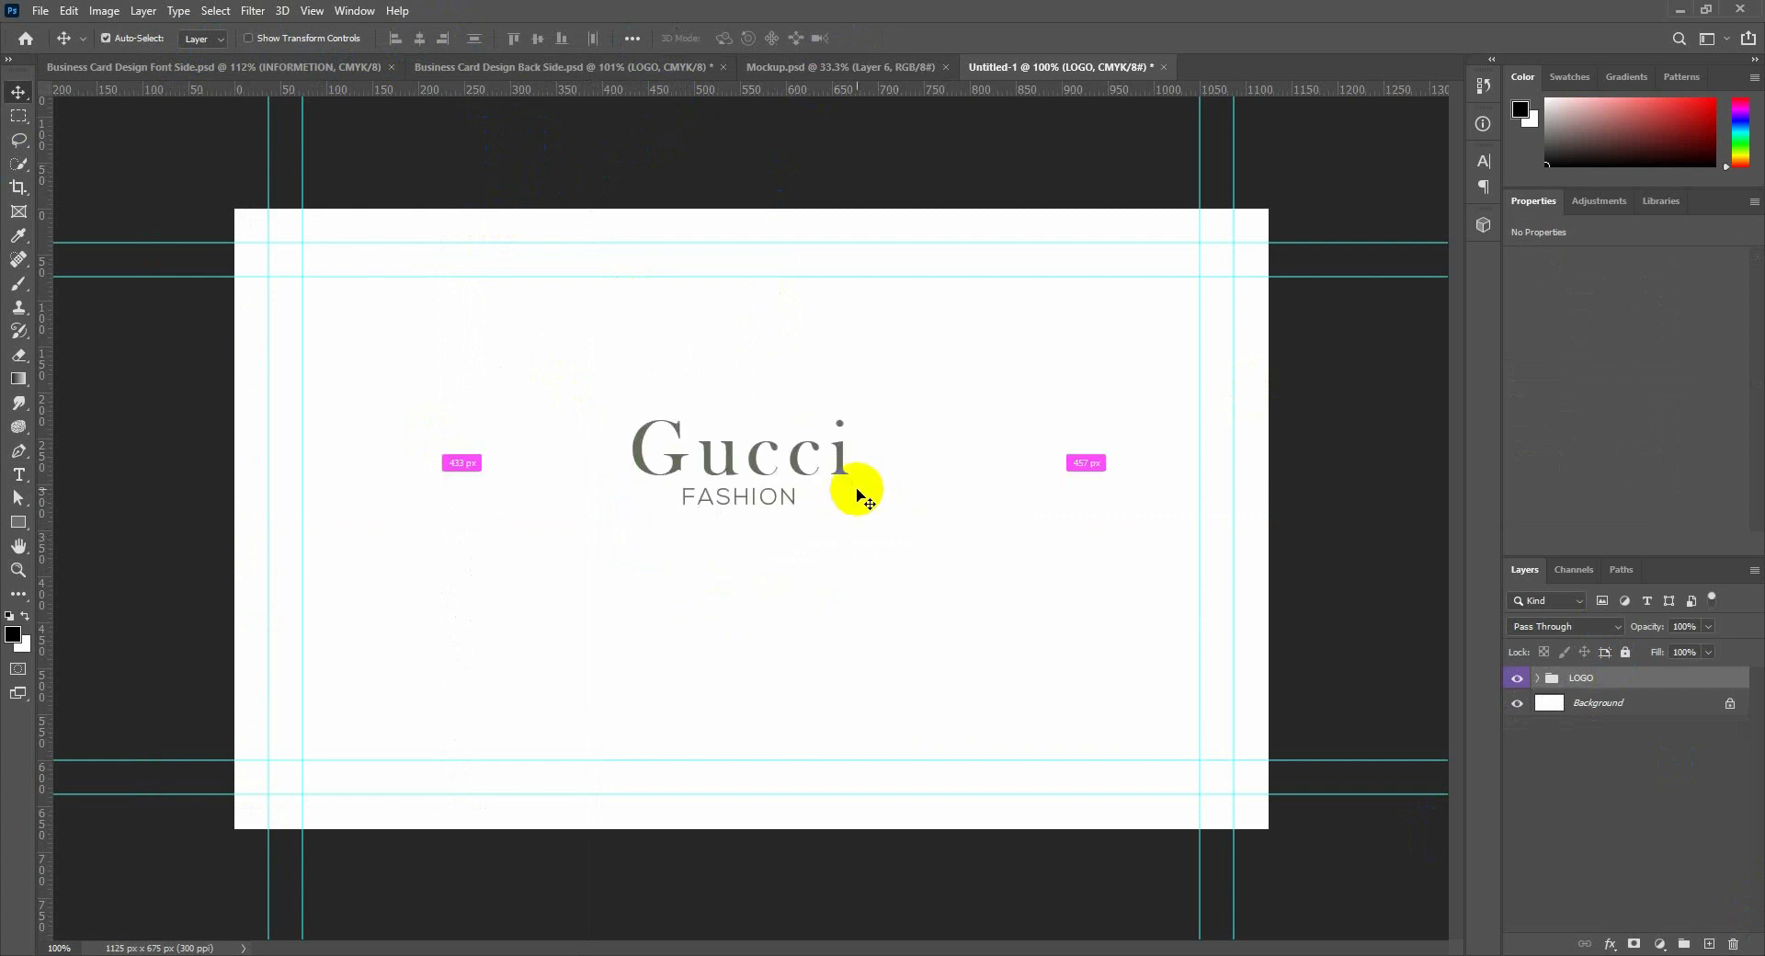
{"action": "key", "text": "ctrl+a"}
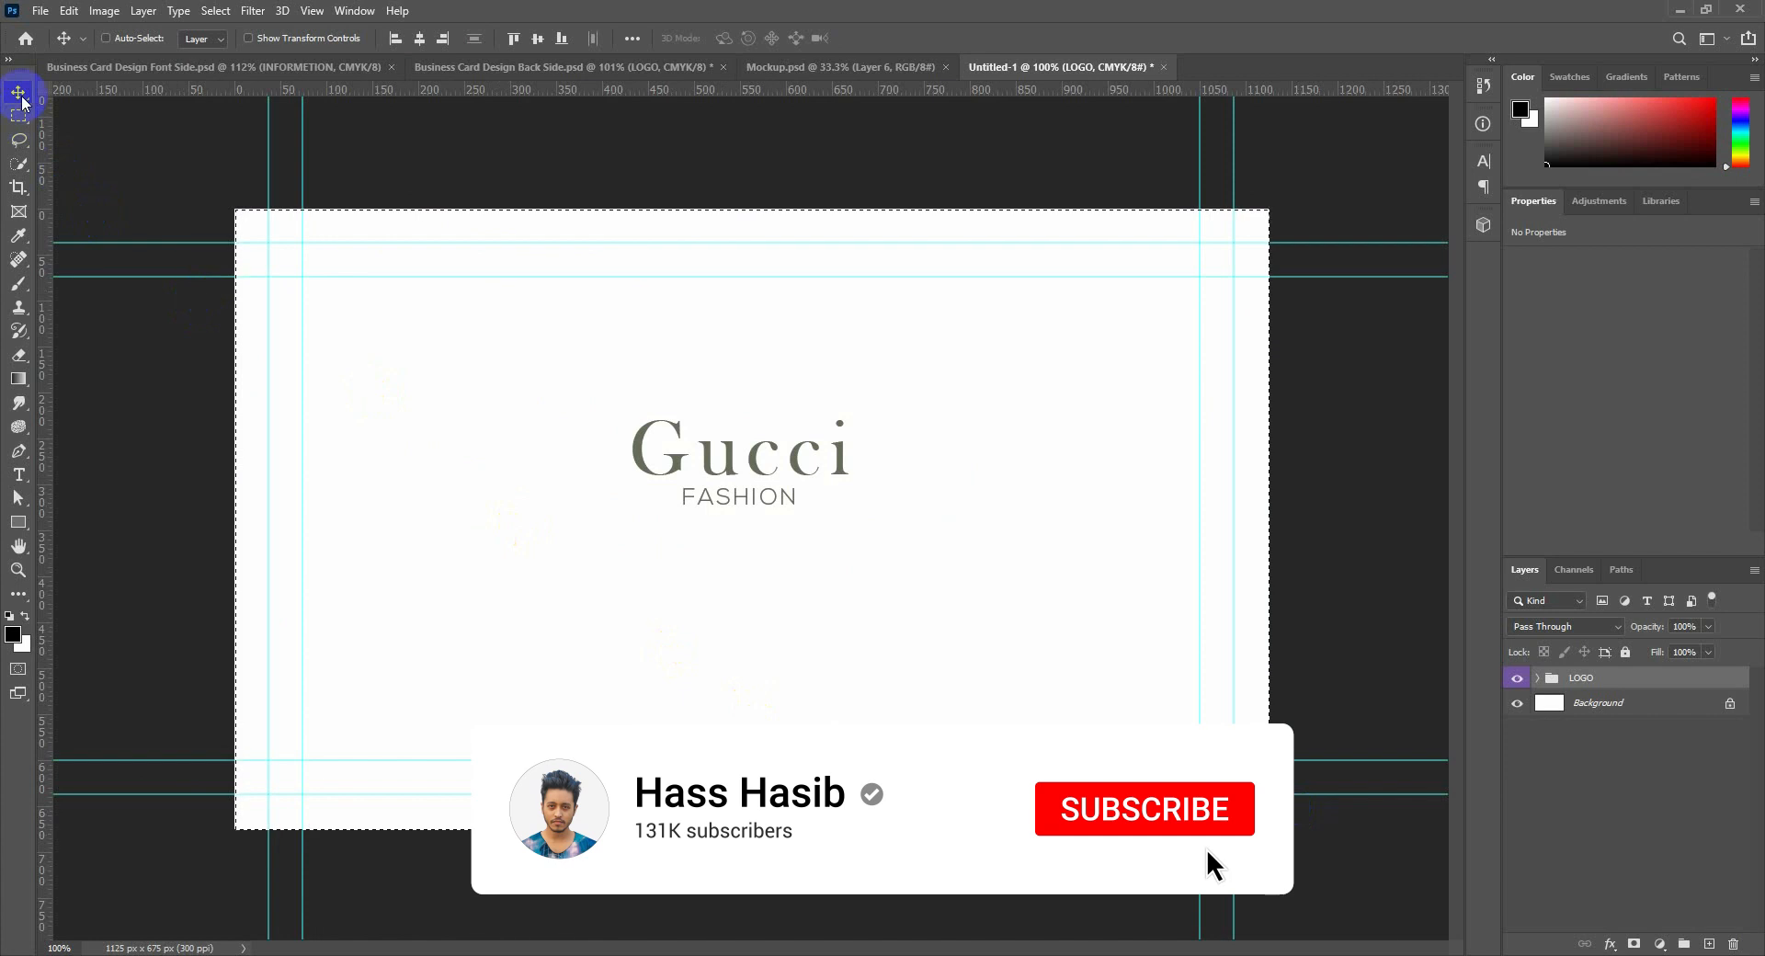
{"action": "left_click", "coordinate": [394, 39]}
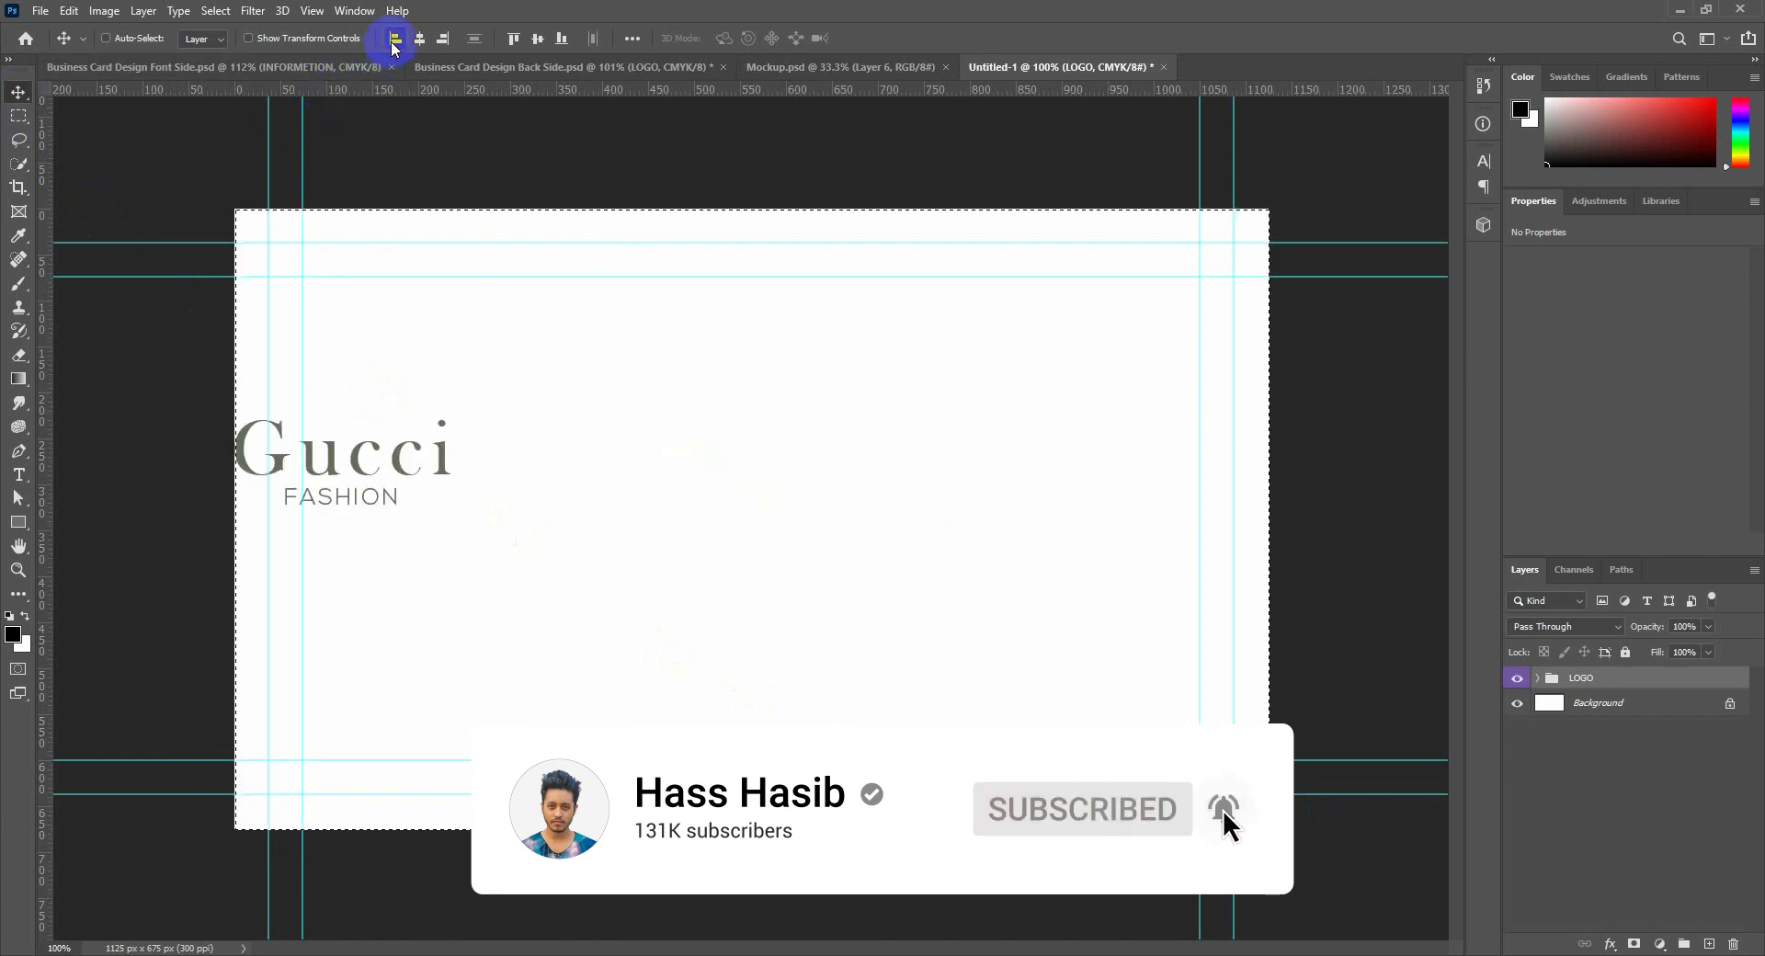
{"action": "left_click", "coordinate": [439, 44]}
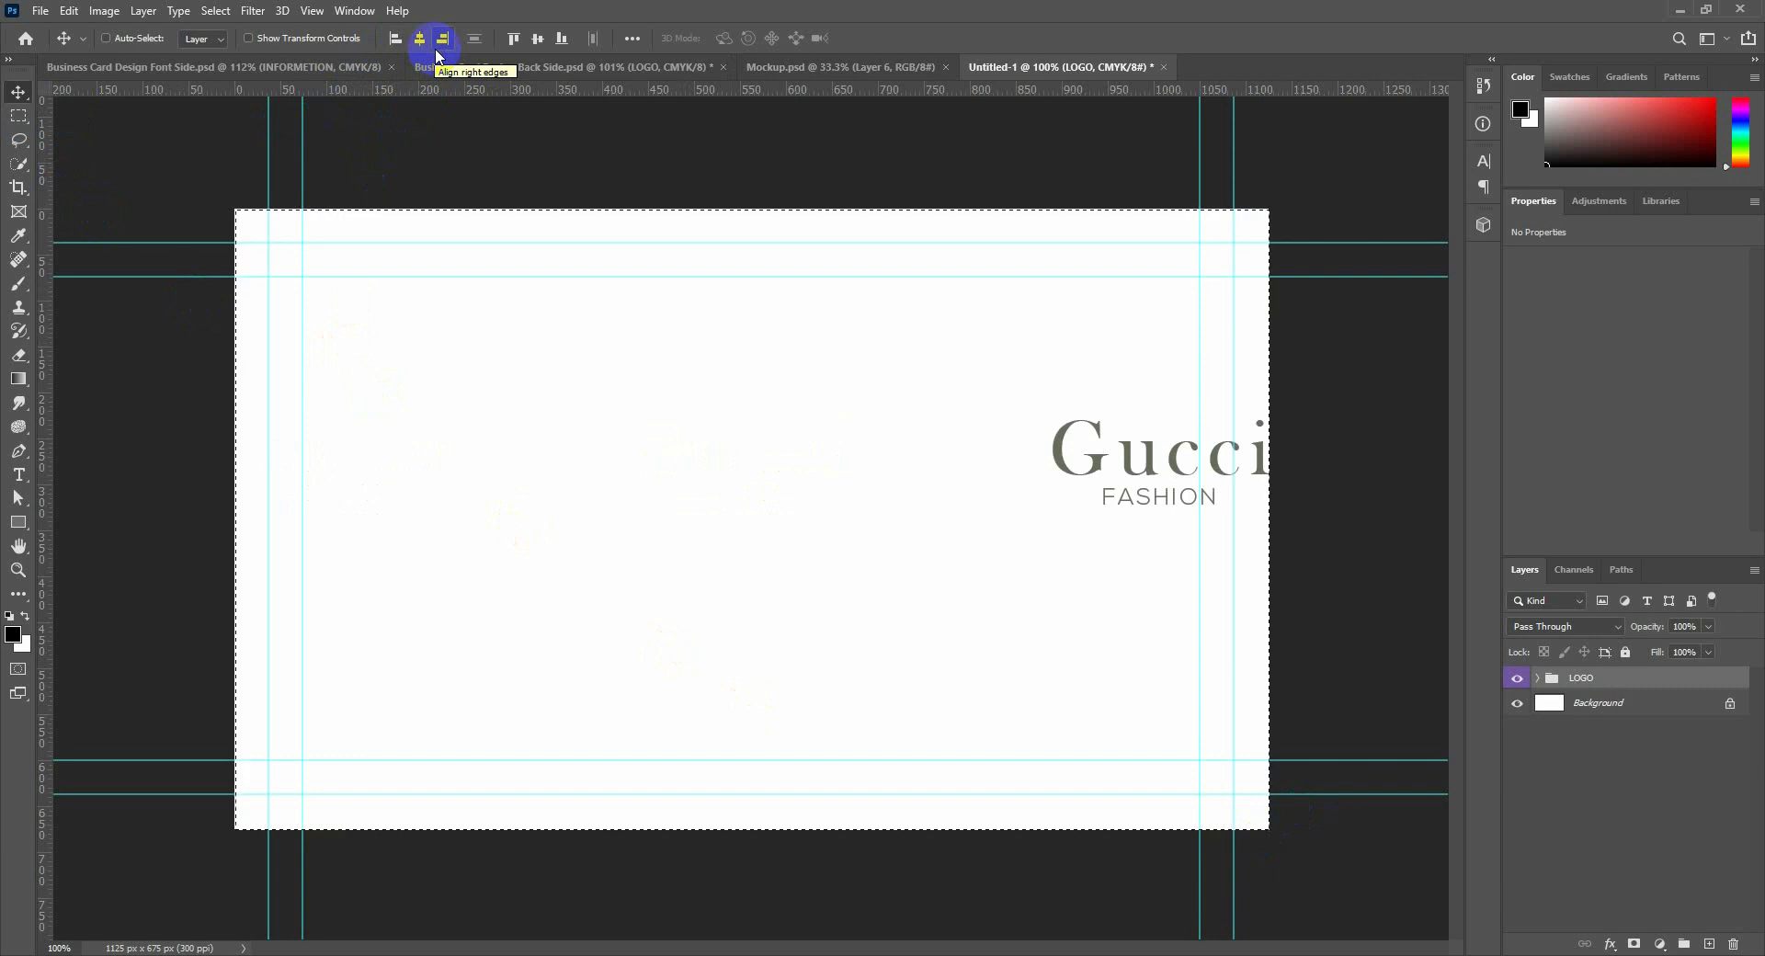
{"action": "left_click", "coordinate": [395, 44]}
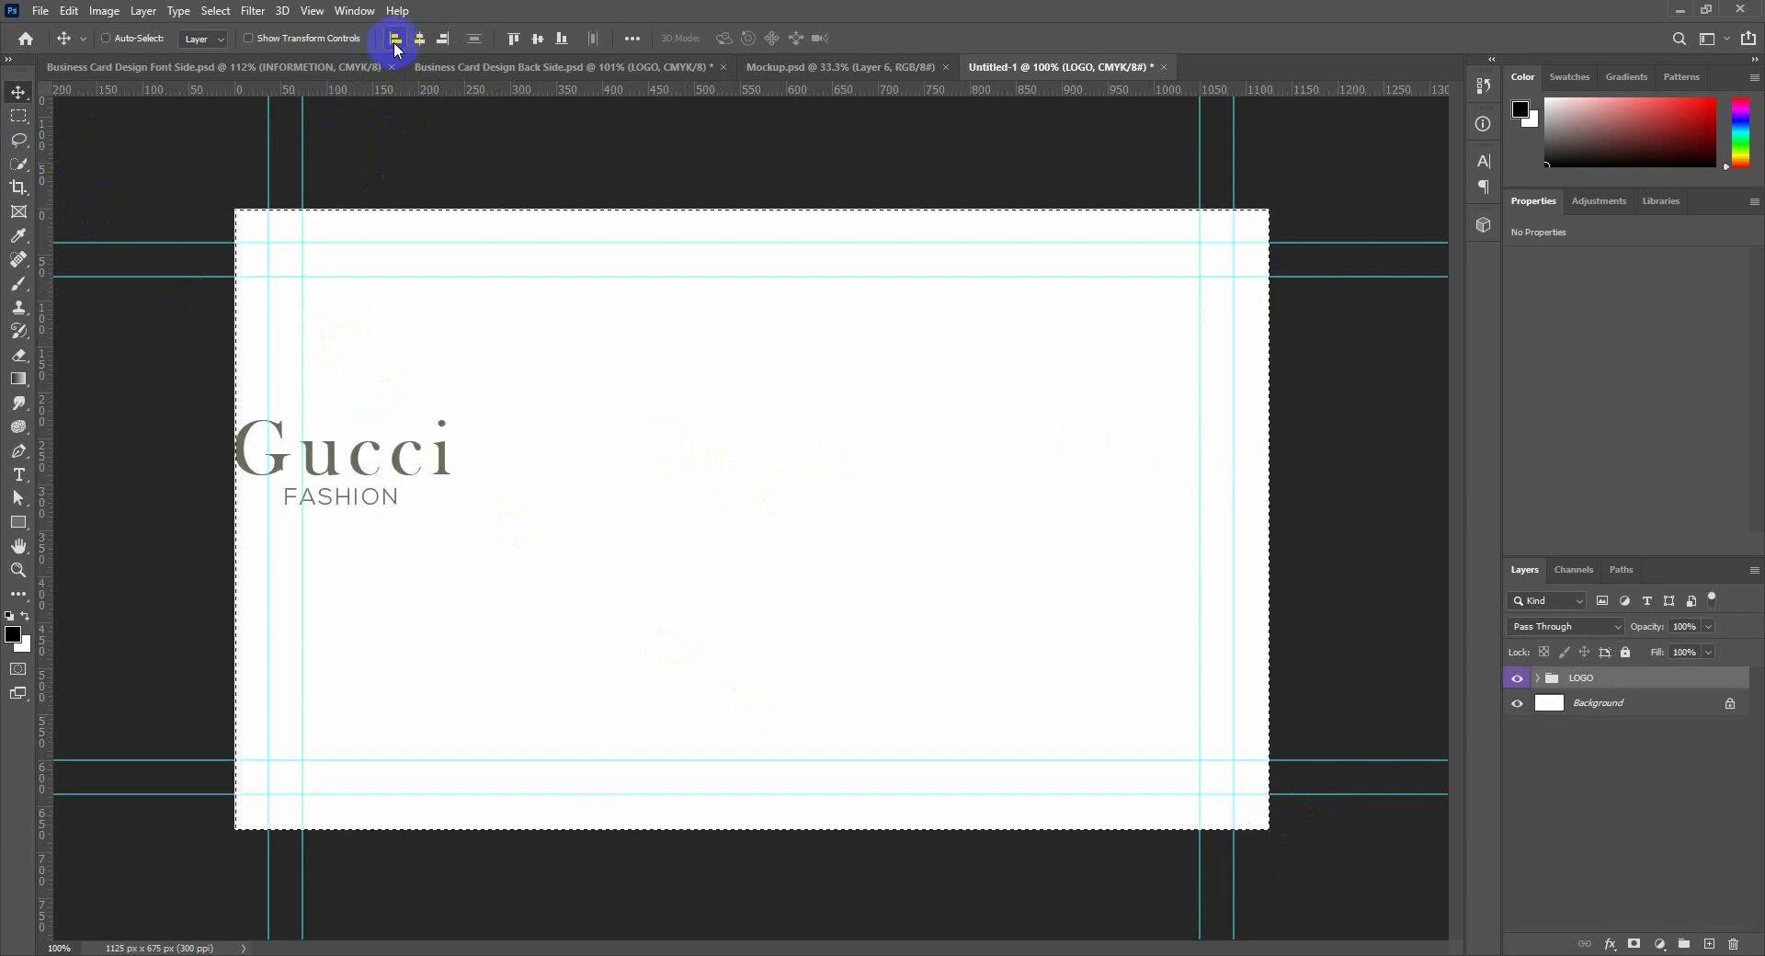
{"action": "left_click", "coordinate": [419, 40]}
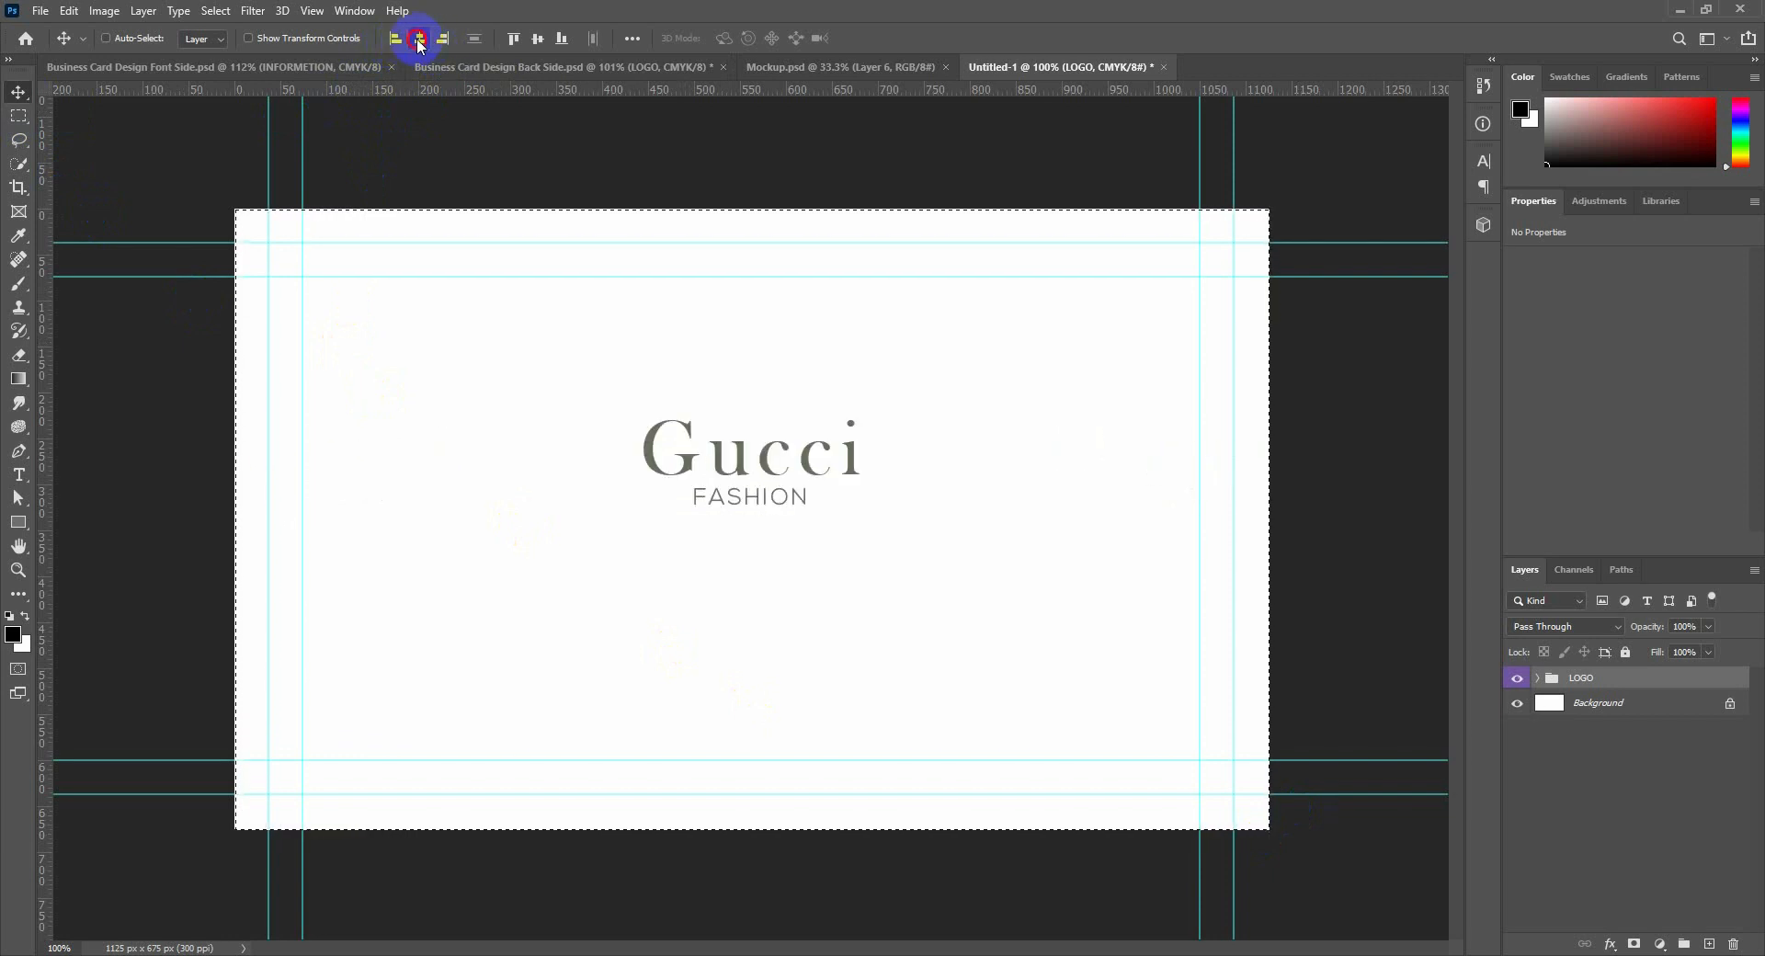
{"action": "left_click", "coordinate": [540, 40]}
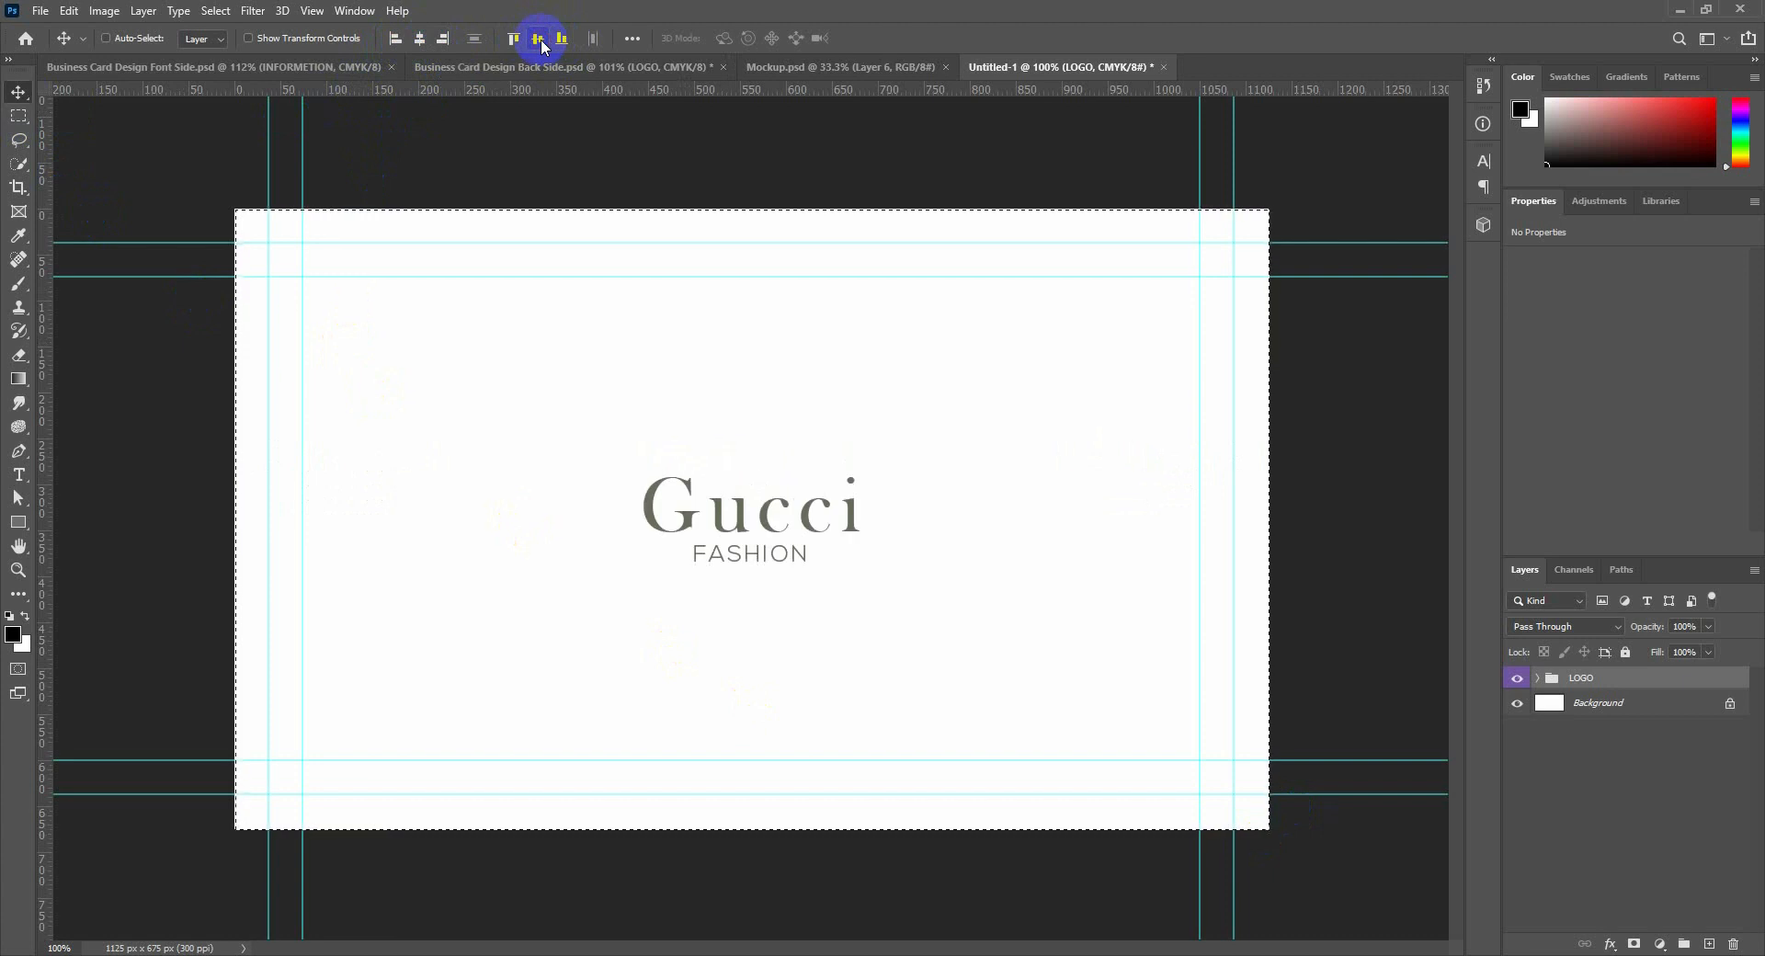
{"action": "key", "text": "ctrl+d"}
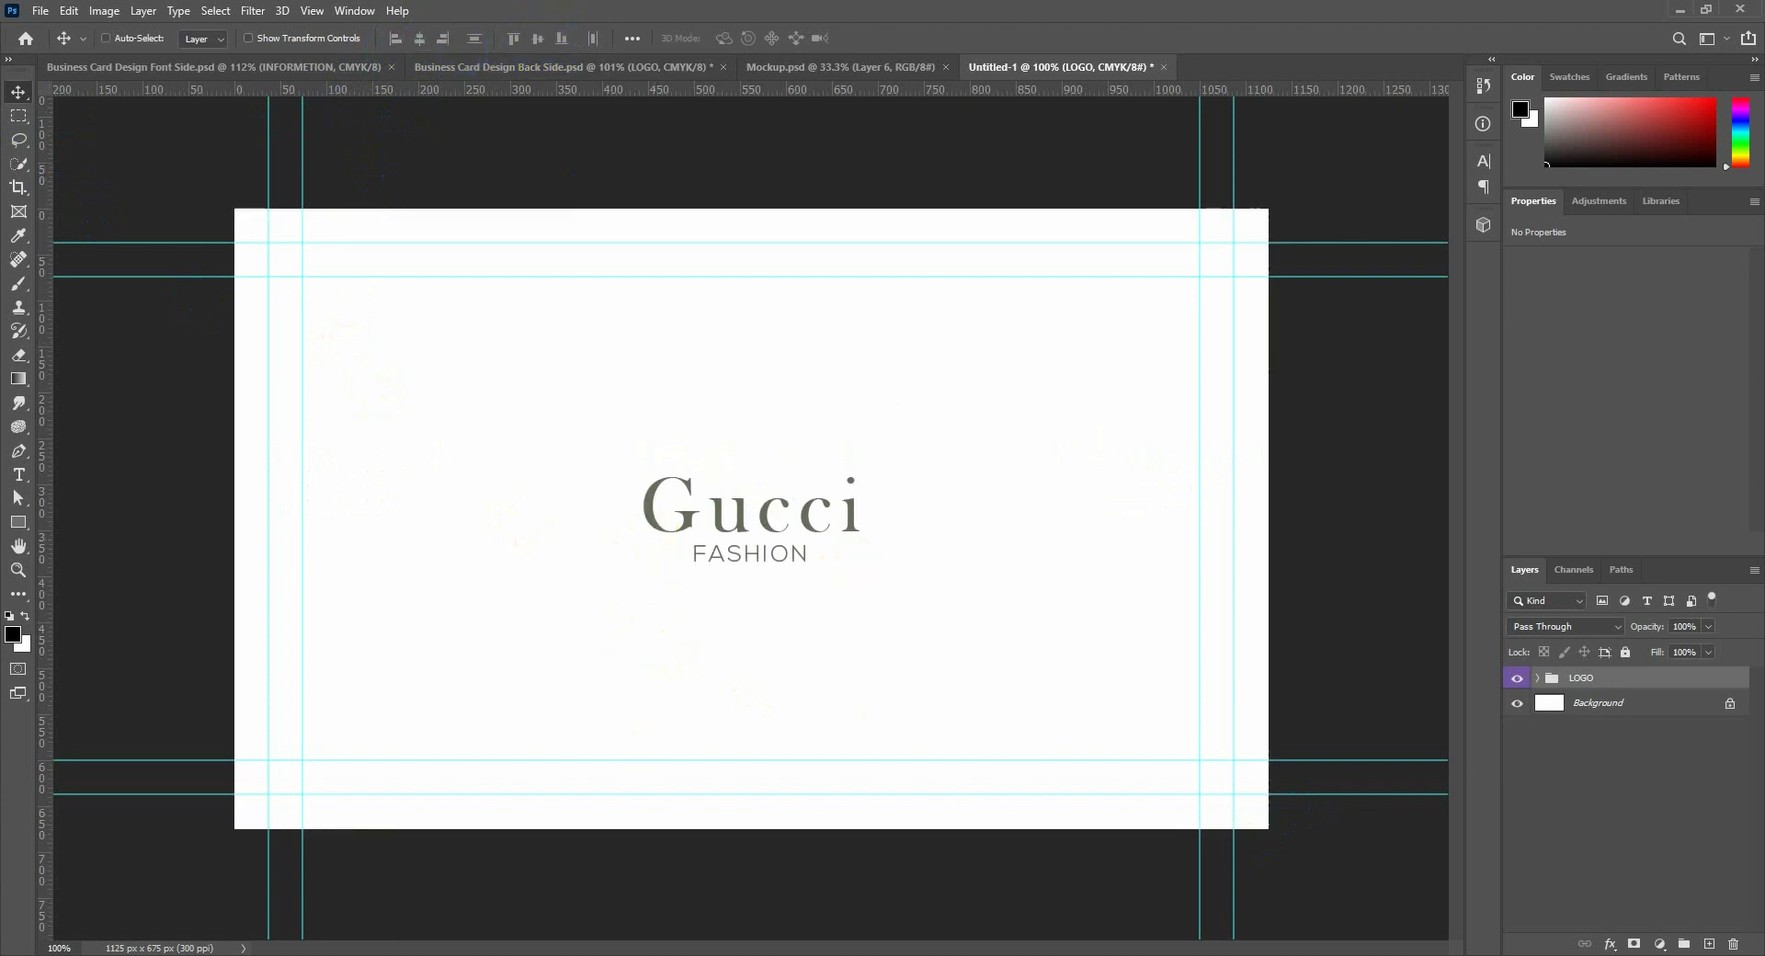
Open the flower images 01 and 02 from the Business Card Design folder as separate documents, view both and return to 01.
{"action": "mouse_move", "coordinate": [832, 952]}
{"action": "left_click", "coordinate": [929, 896]}
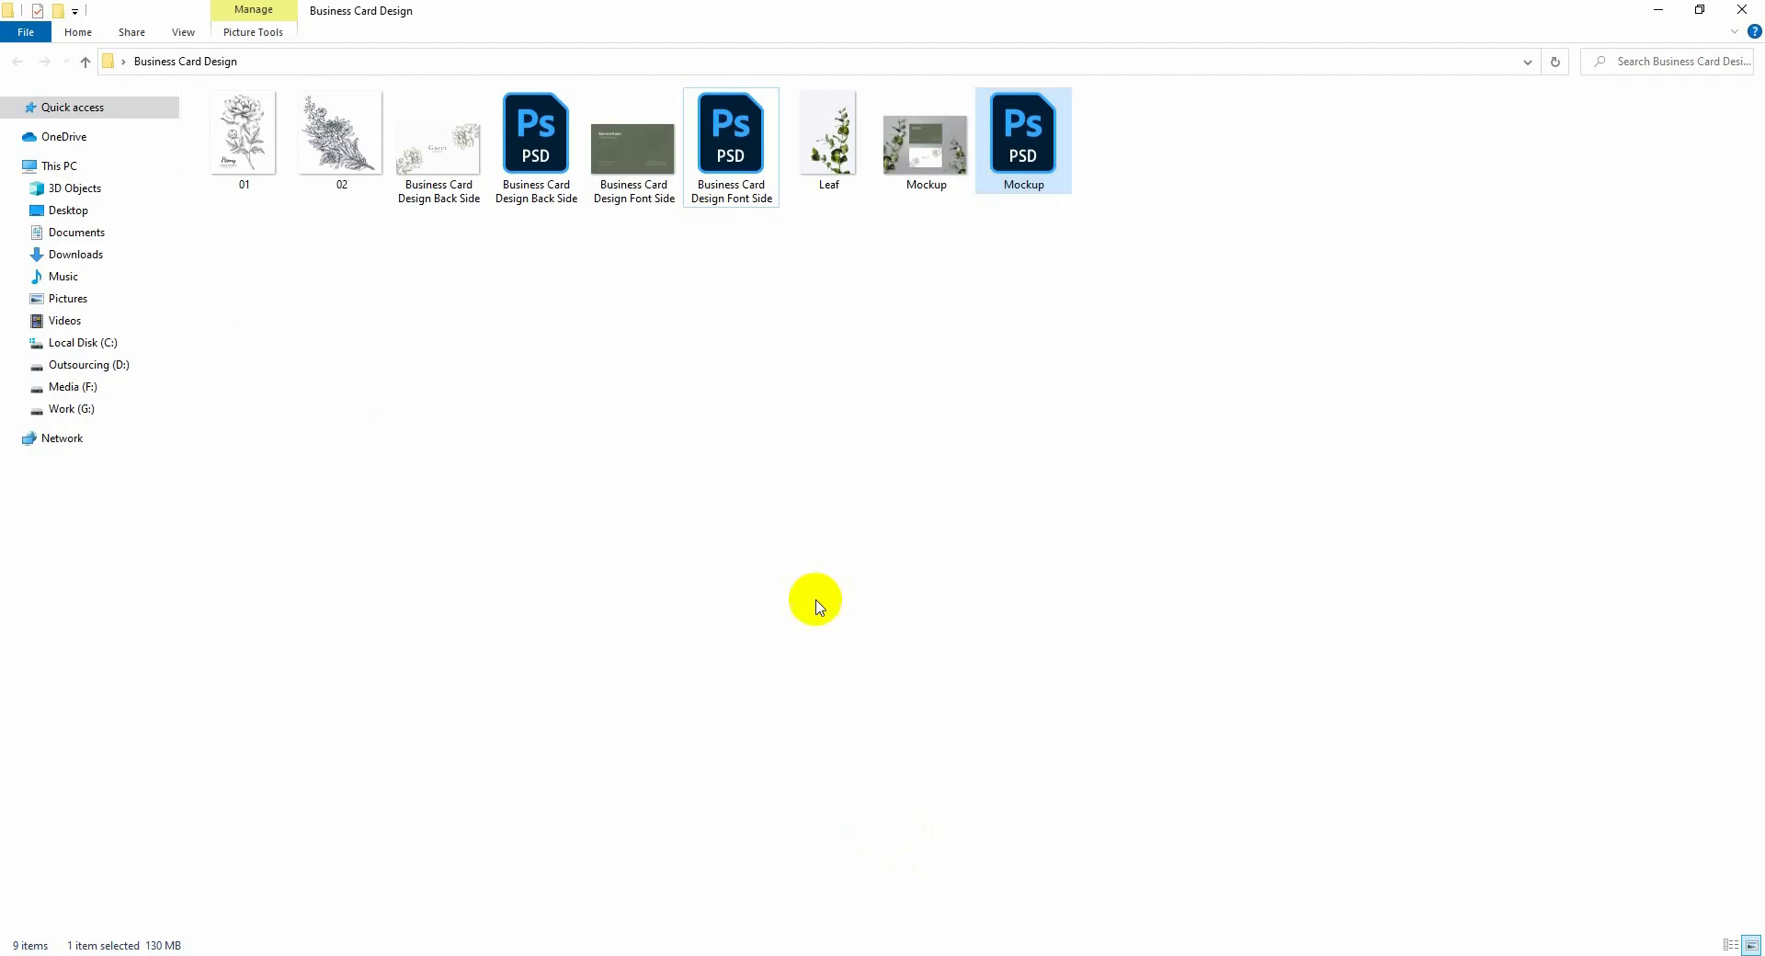
{"action": "left_click", "coordinate": [562, 366]}
{"action": "left_click_drag", "start_coordinate": [330, 251], "coordinate": [387, 955]}
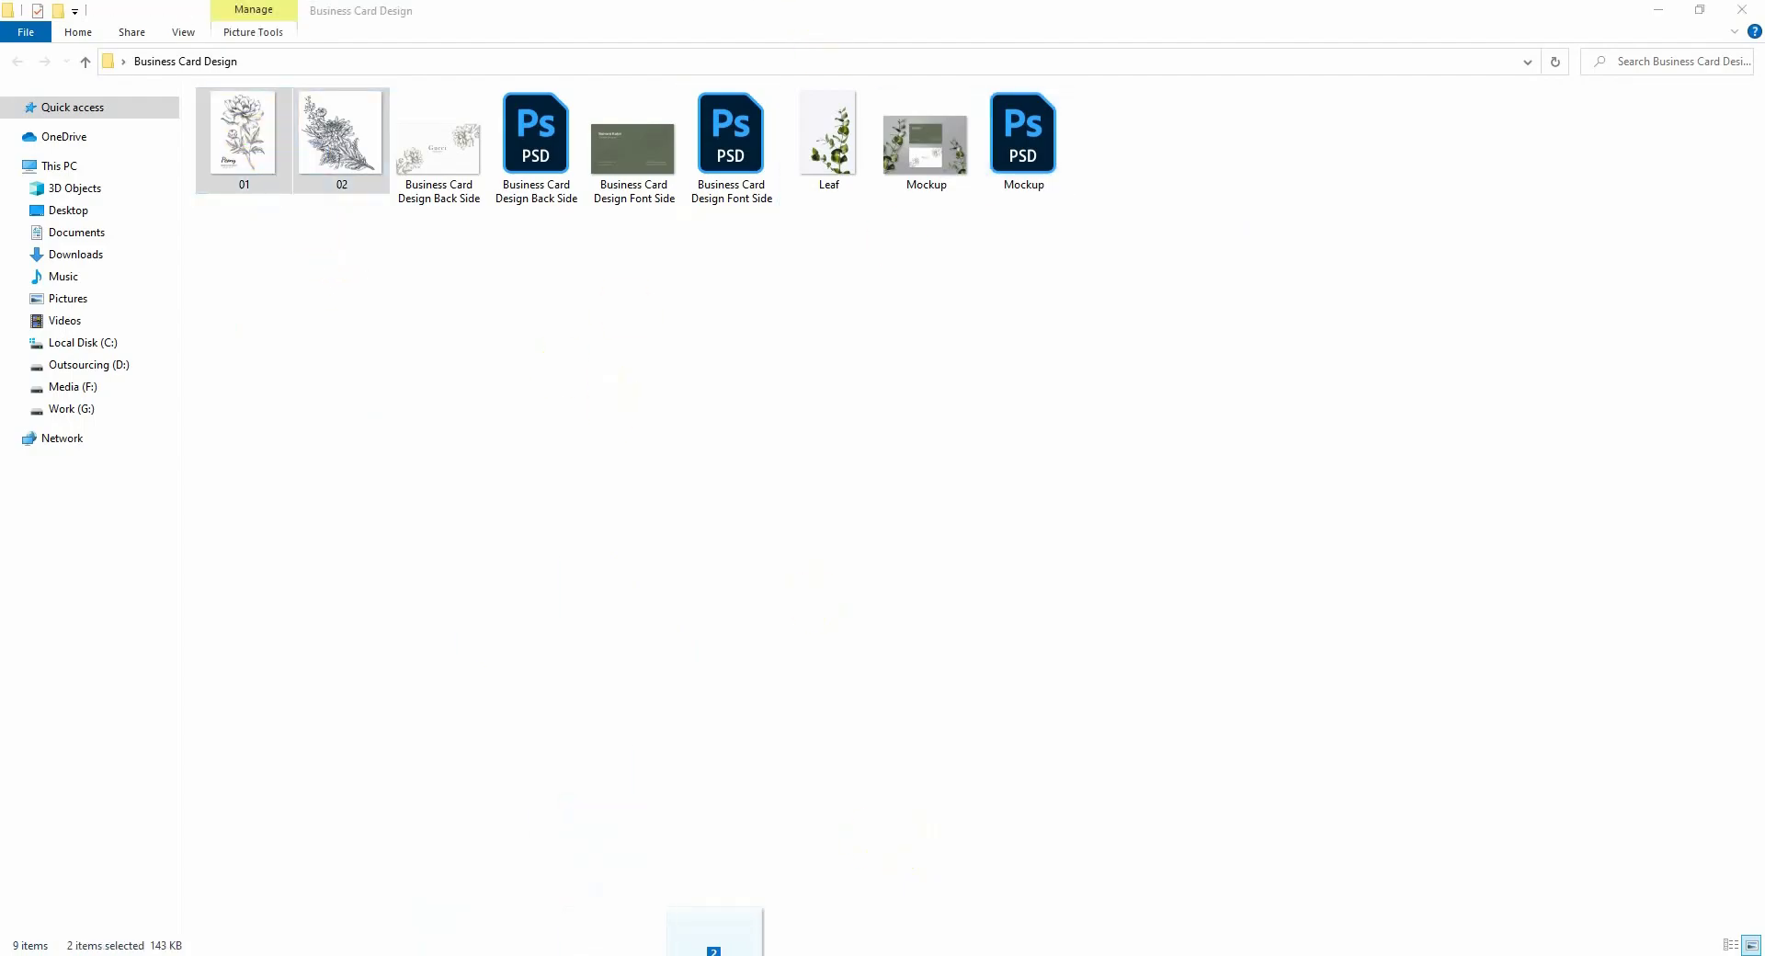
{"action": "left_click_drag", "start_coordinate": [735, 947], "coordinate": [1237, 69]}
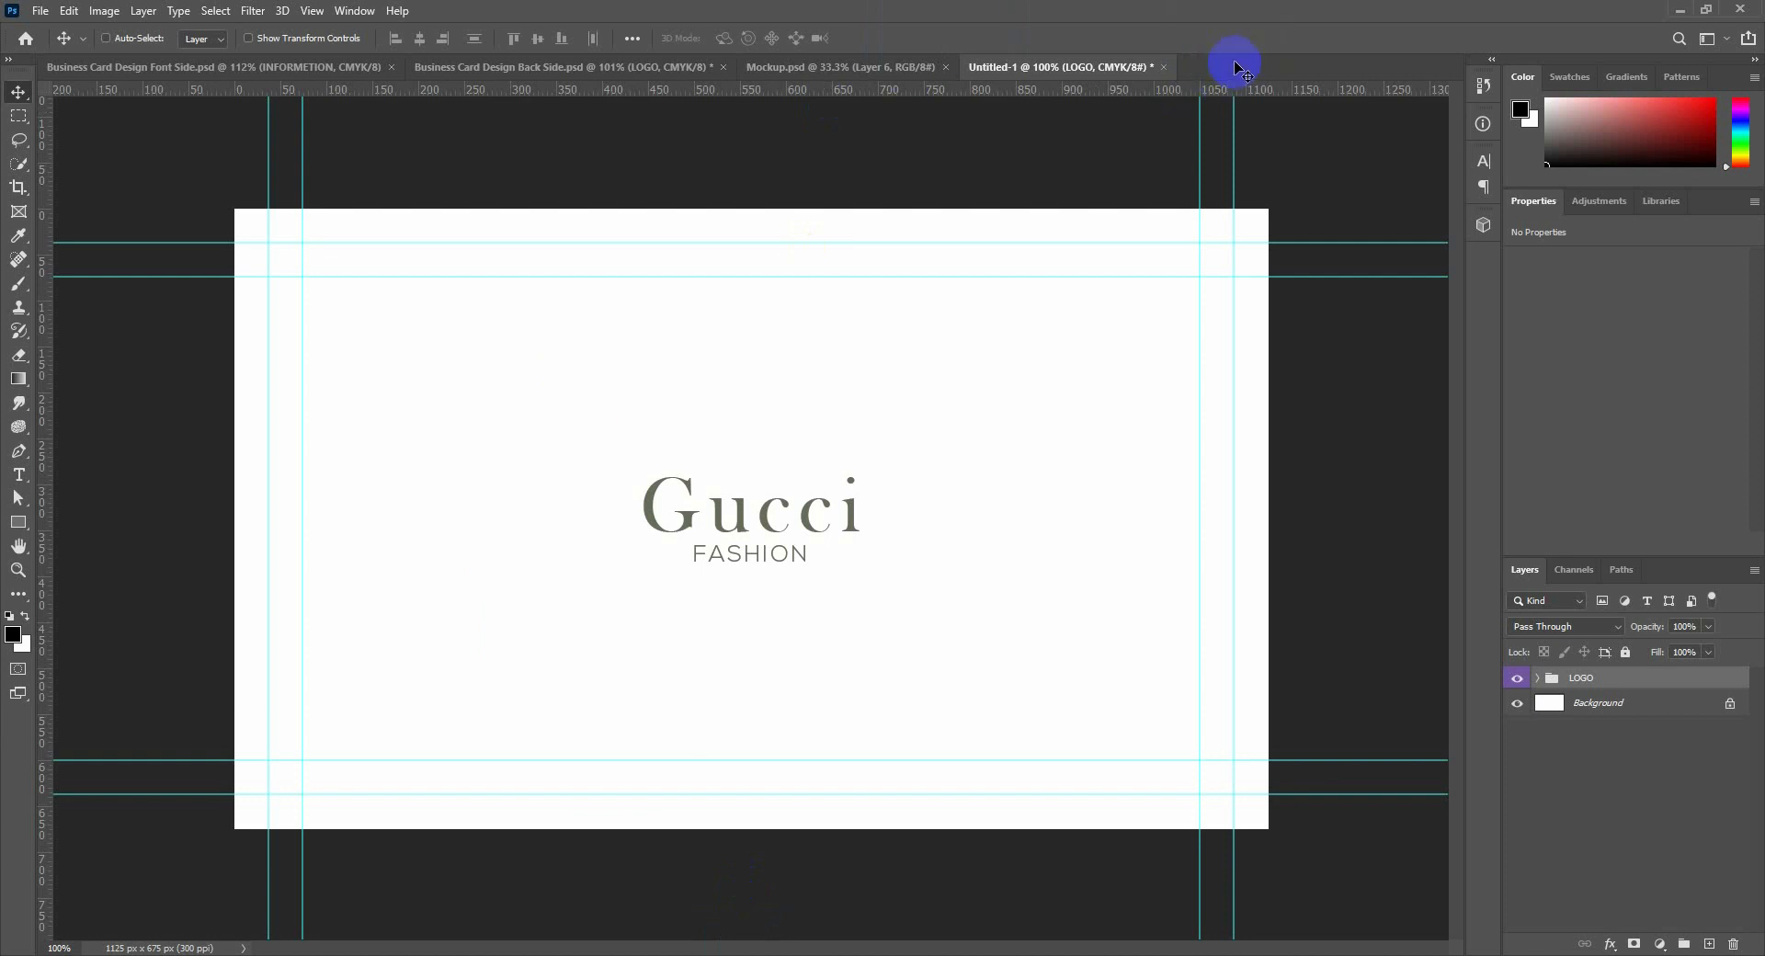
{"action": "left_click_drag", "start_coordinate": [1095, 230], "coordinate": [1094, 231]}
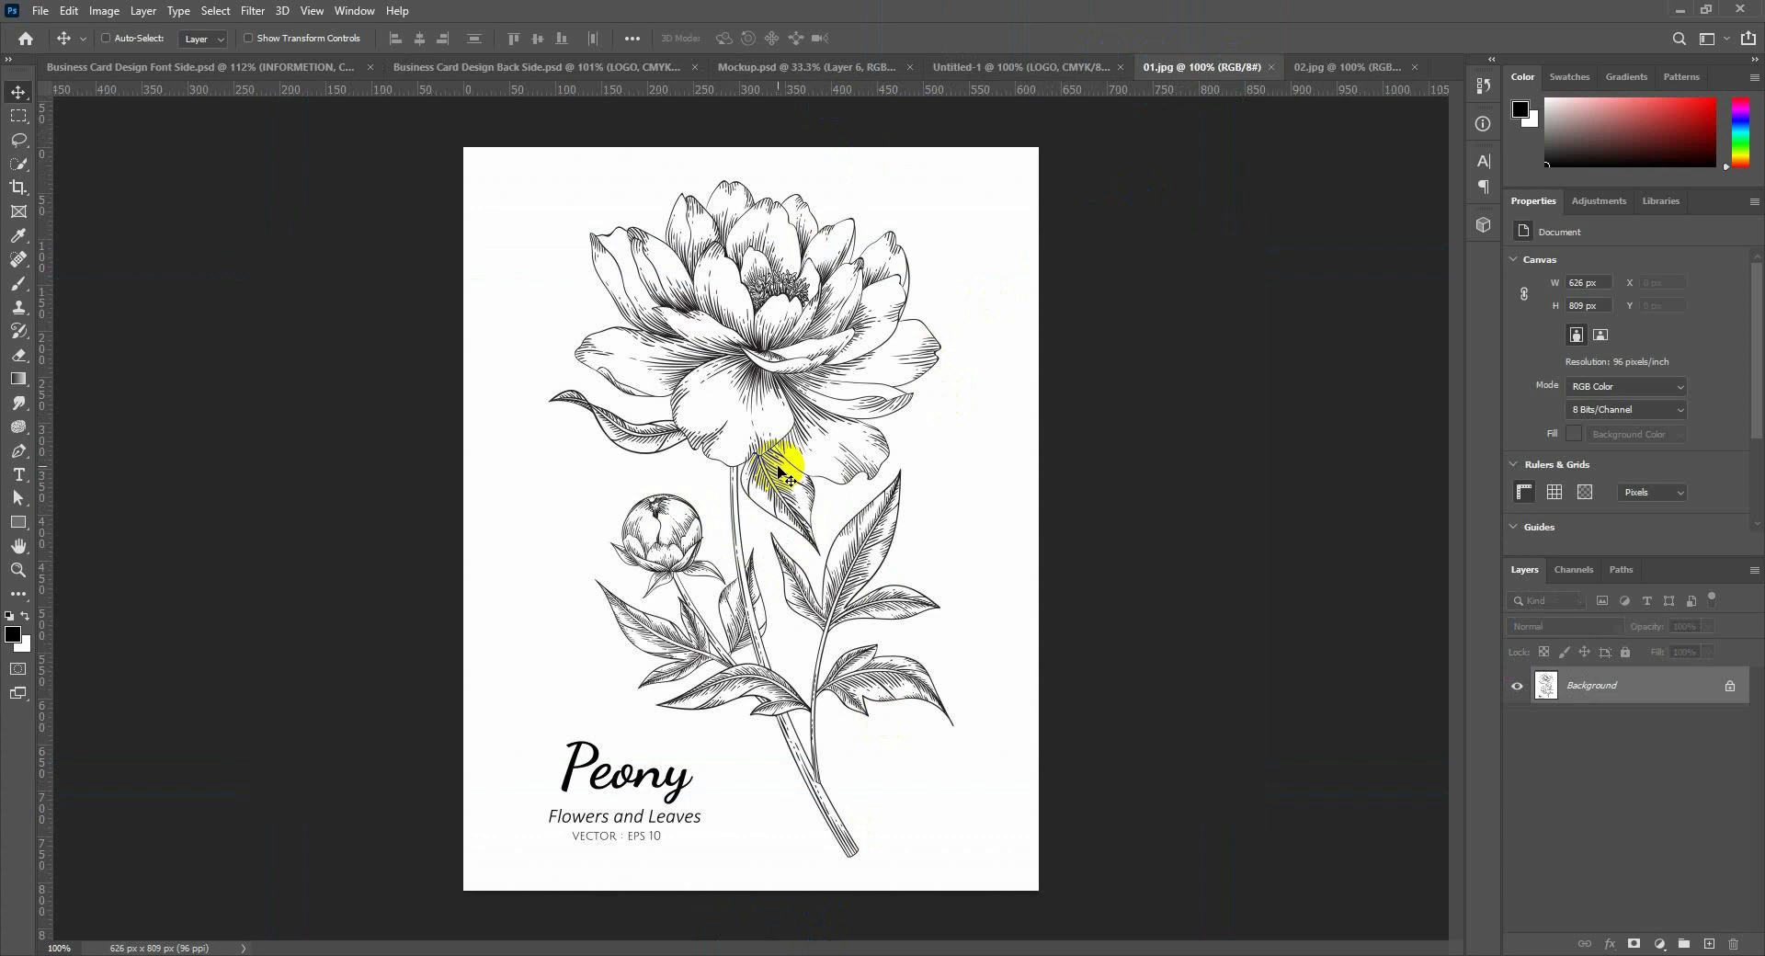
{"action": "left_click", "coordinate": [1328, 79]}
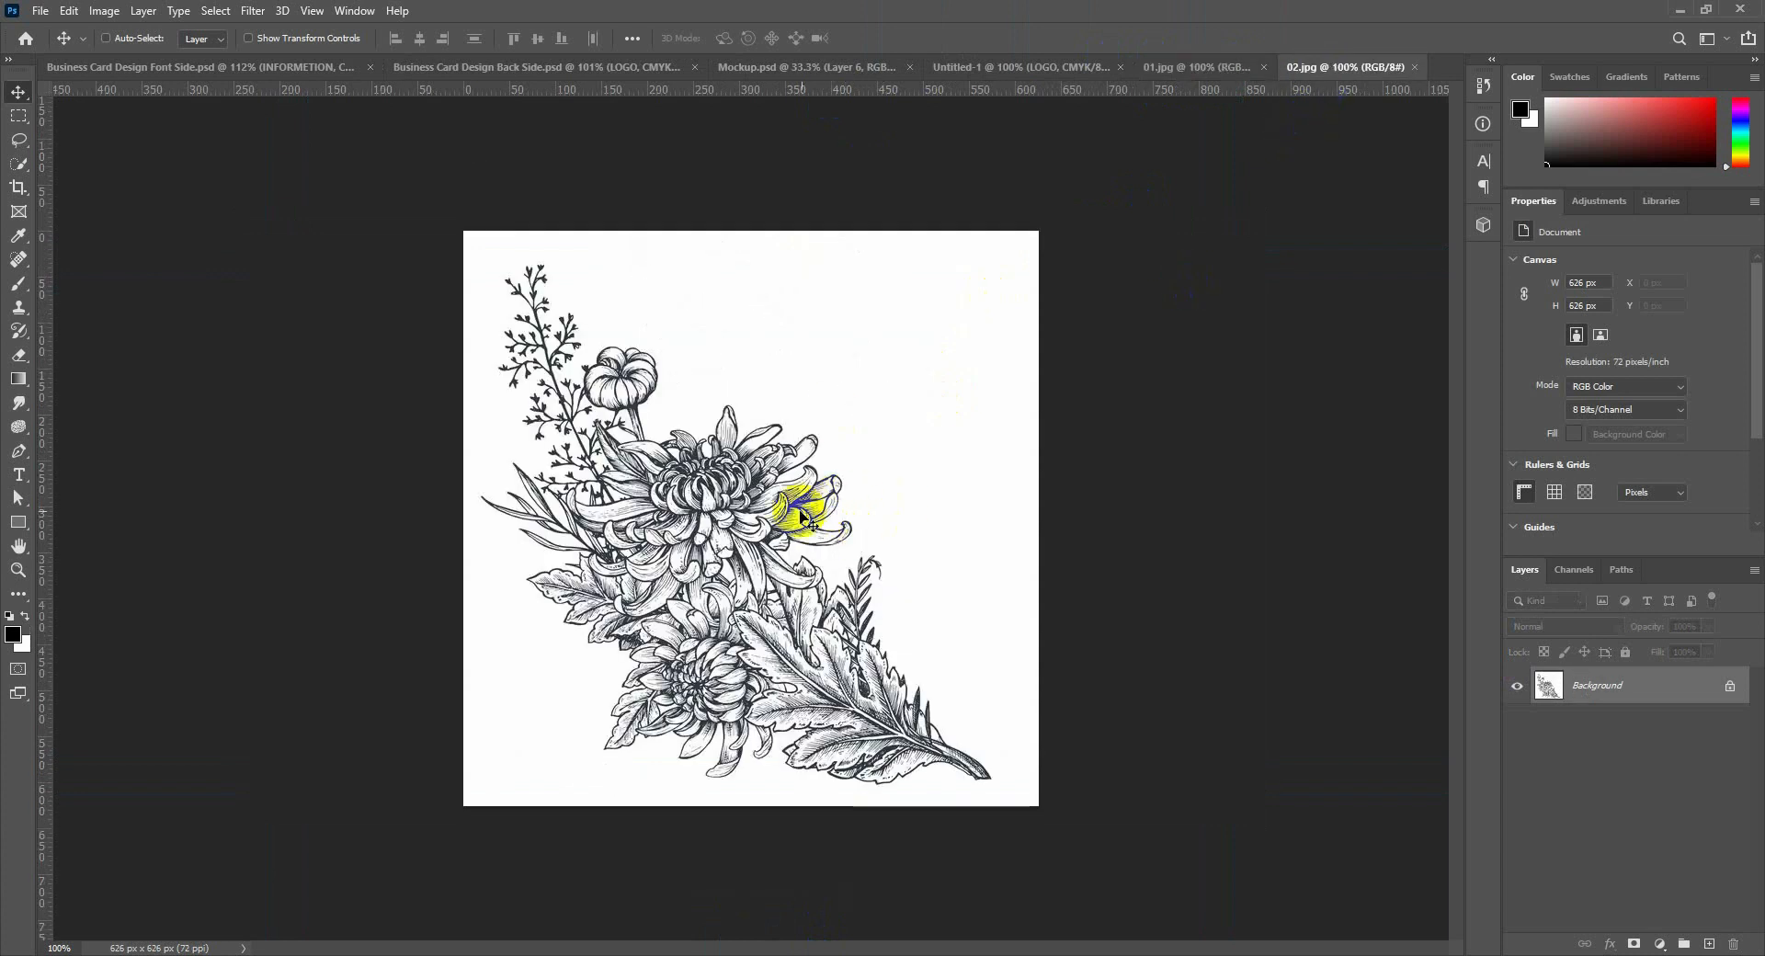
{"action": "left_click", "coordinate": [1210, 73]}
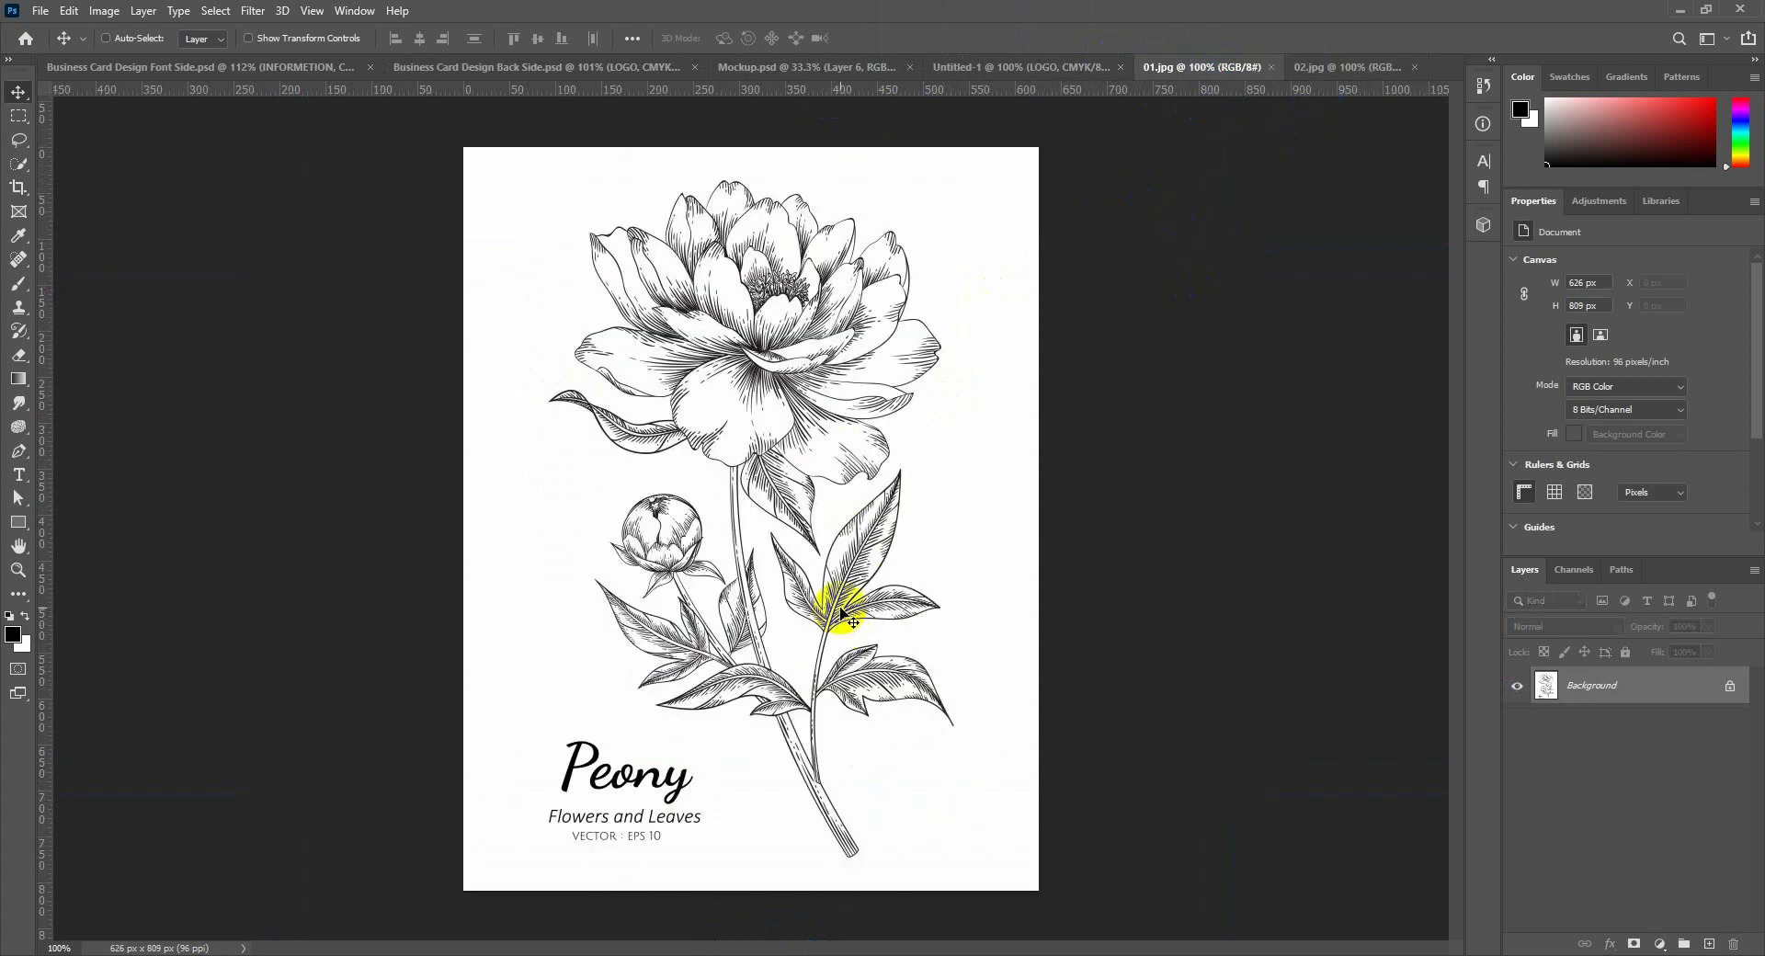
Lasso the peony drawing without its caption text and define it as a brush preset, keeping the suggested name.
{"action": "left_click", "coordinate": [18, 140]}
{"action": "mouse_move", "coordinate": [896, 211]}
{"action": "left_mouse_down"}
{"action": "mouse_move", "coordinate": [757, 159]}
{"action": "mouse_move", "coordinate": [653, 161]}
{"action": "mouse_move", "coordinate": [522, 245]}
{"action": "mouse_move", "coordinate": [499, 381]}
{"action": "mouse_move", "coordinate": [545, 585]}
{"action": "mouse_move", "coordinate": [600, 671]}
{"action": "mouse_move", "coordinate": [818, 856]}
{"action": "mouse_move", "coordinate": [885, 865]}
{"action": "mouse_move", "coordinate": [995, 565]}
{"action": "mouse_move", "coordinate": [967, 340]}
{"action": "mouse_move", "coordinate": [900, 211]}
{"action": "left_mouse_up"}
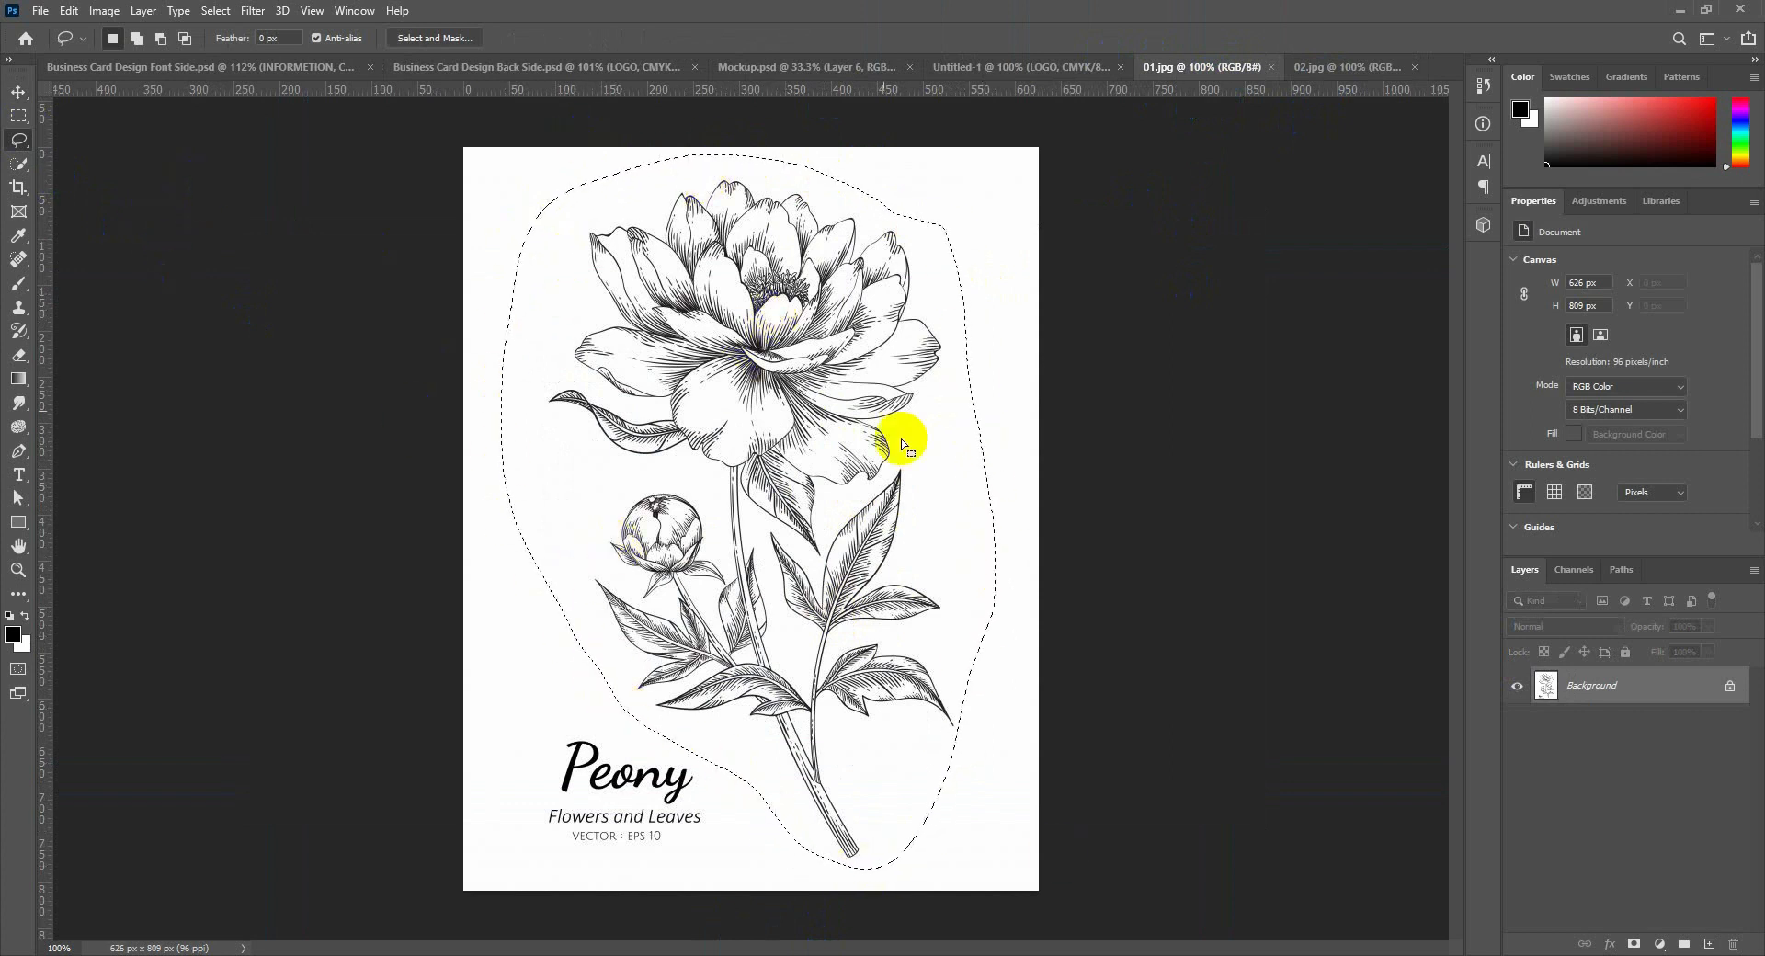
{"action": "left_click", "coordinate": [82, 15]}
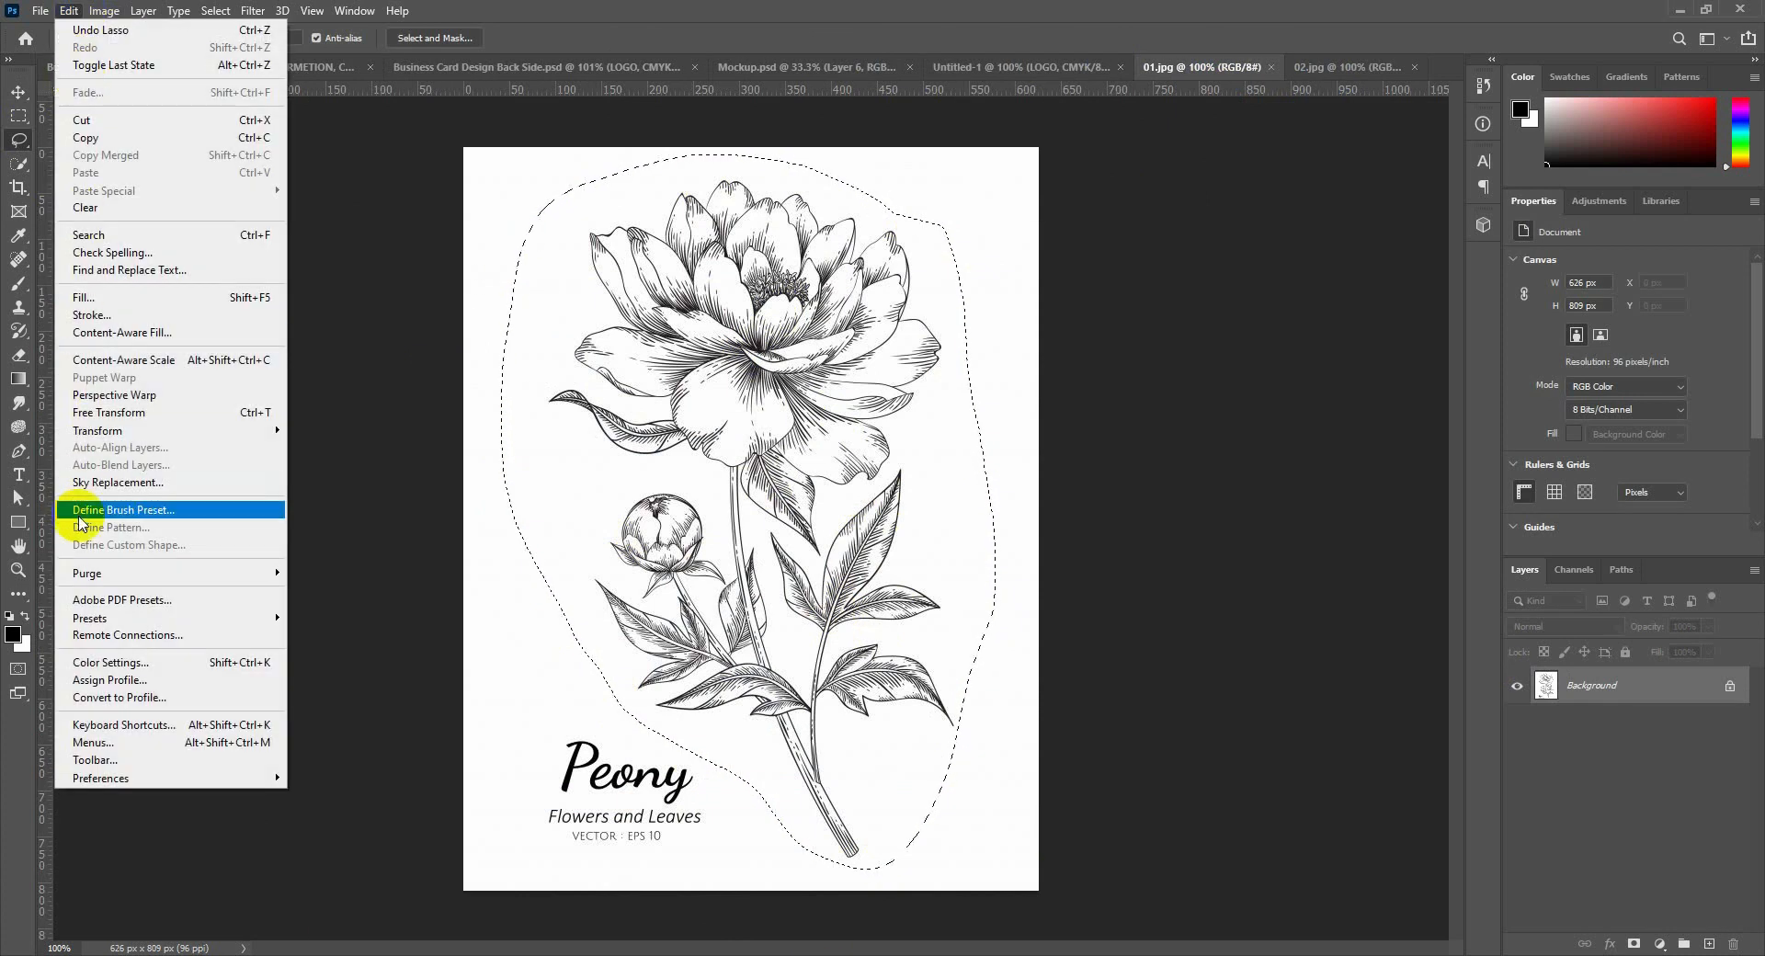
{"action": "left_click", "coordinate": [114, 511]}
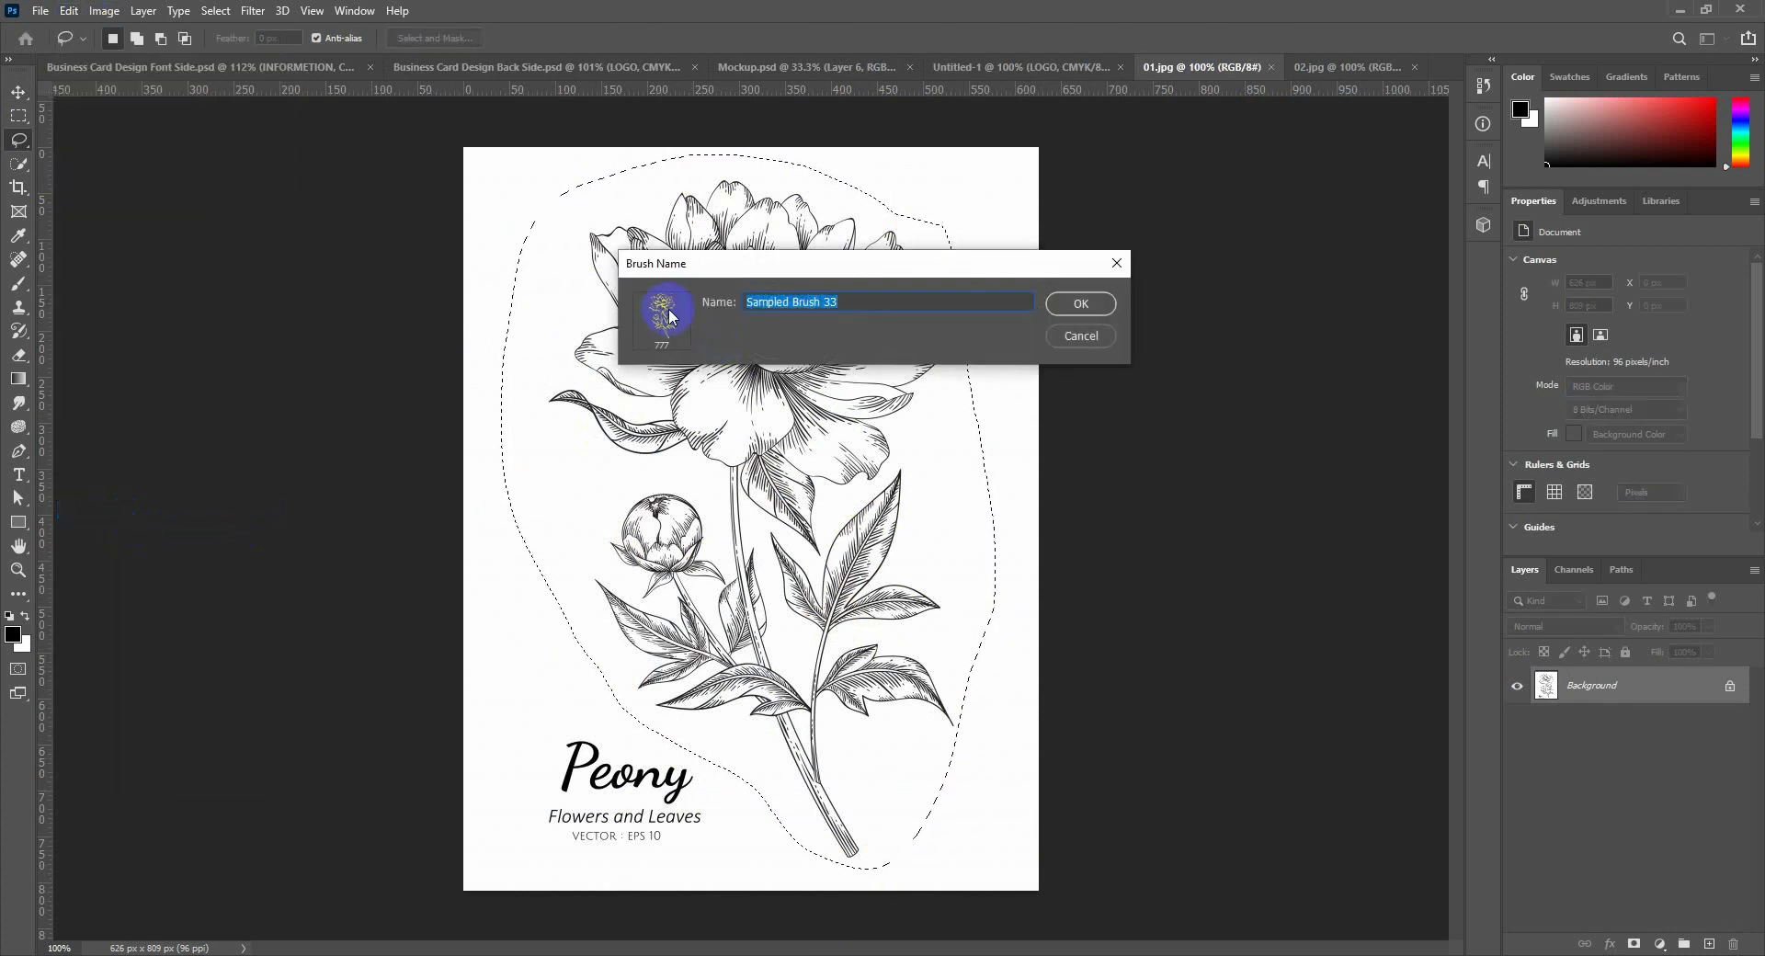
{"action": "left_click", "coordinate": [1081, 304]}
Switch to the Brush tool, return to the new card document, and add an empty layer above the LOGO group.
{"action": "key", "text": "b"}
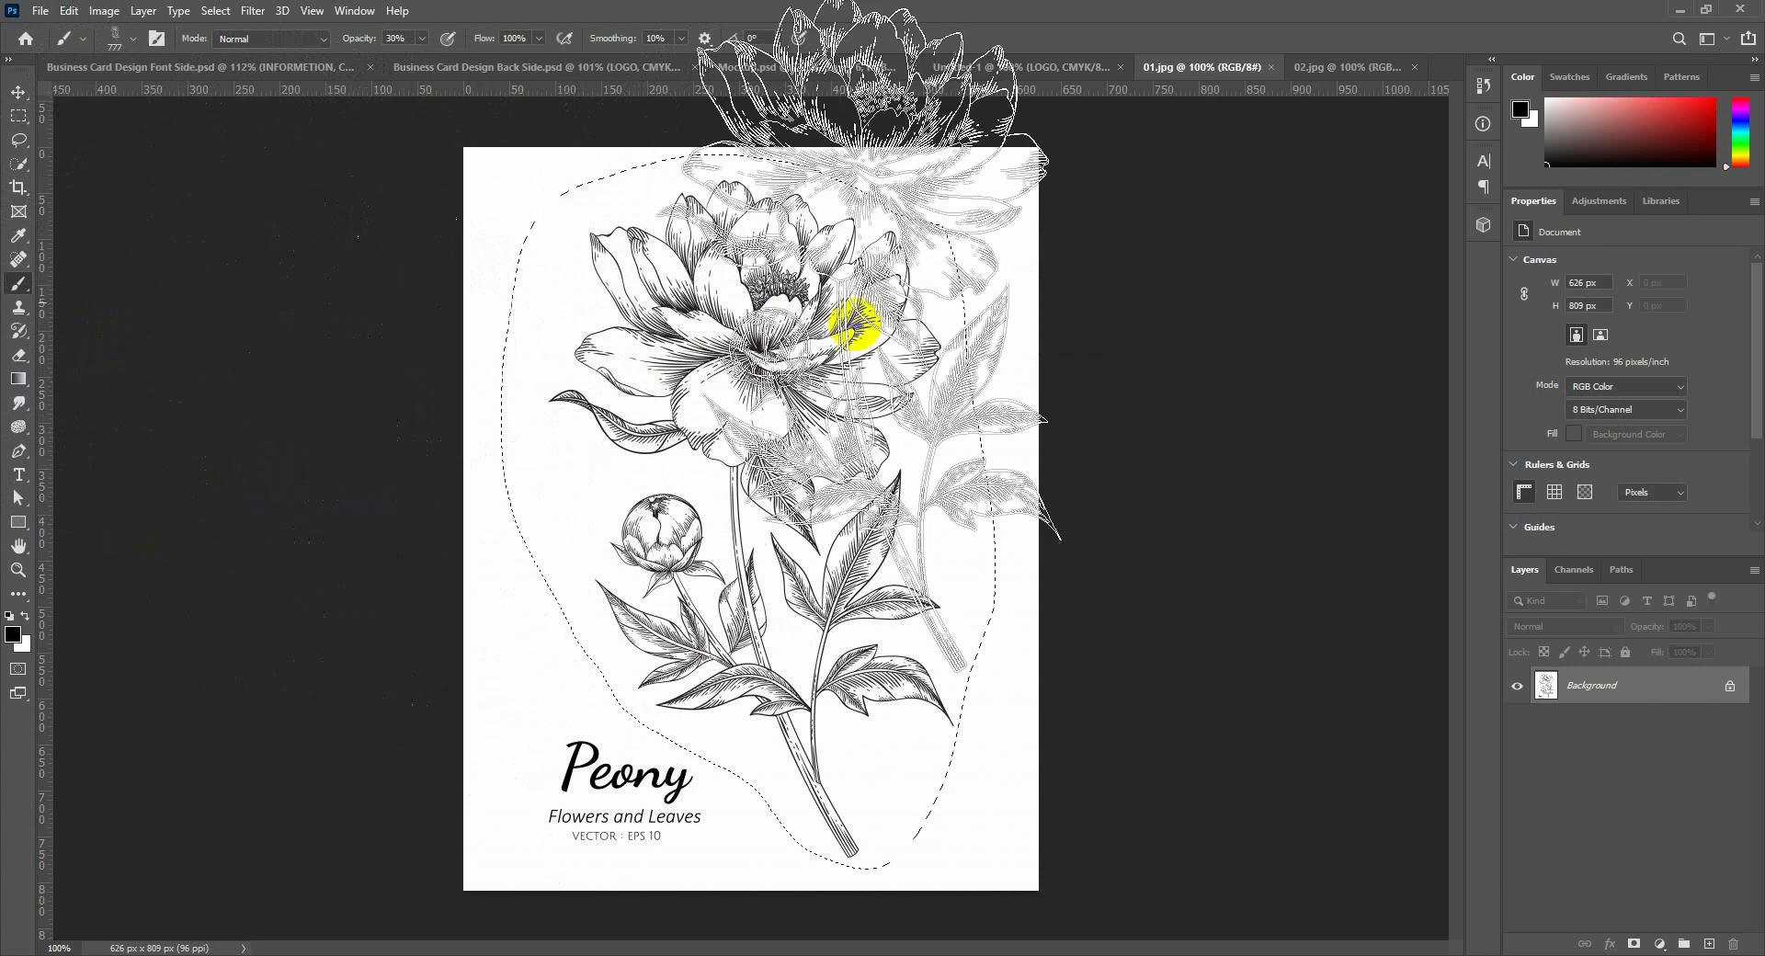
{"action": "left_click", "coordinate": [1085, 62]}
{"action": "left_click", "coordinate": [975, 351]}
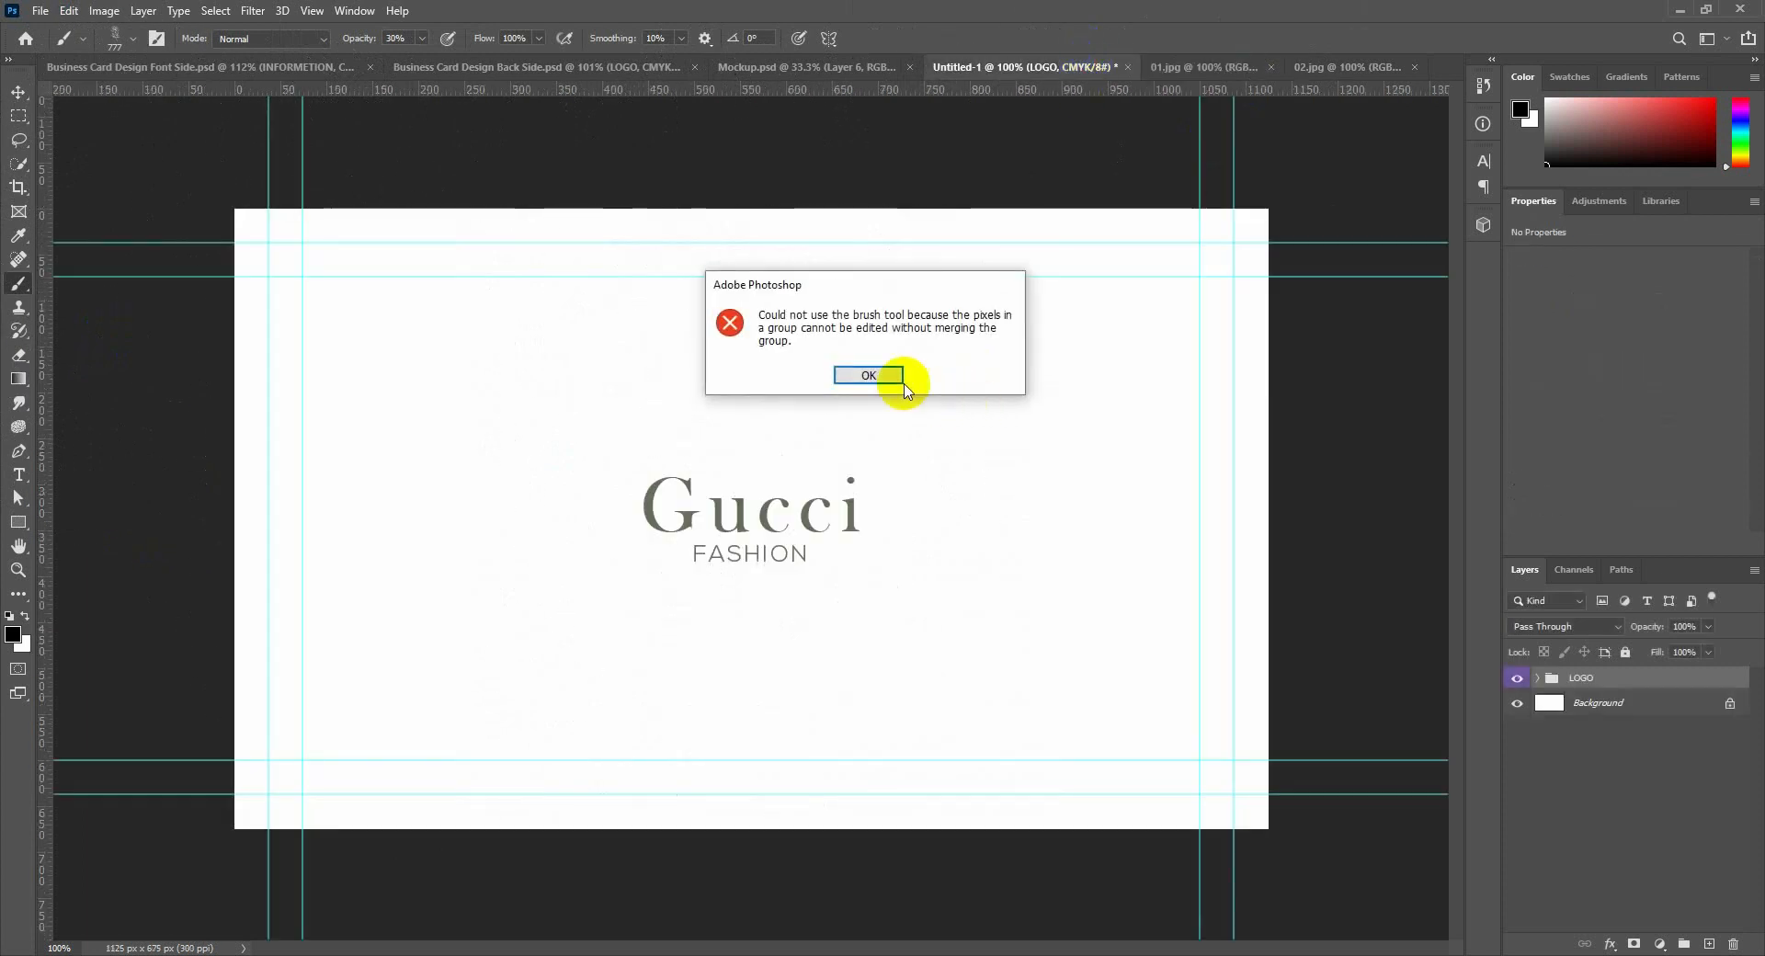
{"action": "left_click", "coordinate": [868, 376]}
{"action": "left_click", "coordinate": [1707, 942]}
Stamp the peony brush on both sides of the logo, and undo the two stamps.
{"action": "left_click", "coordinate": [1064, 584]}
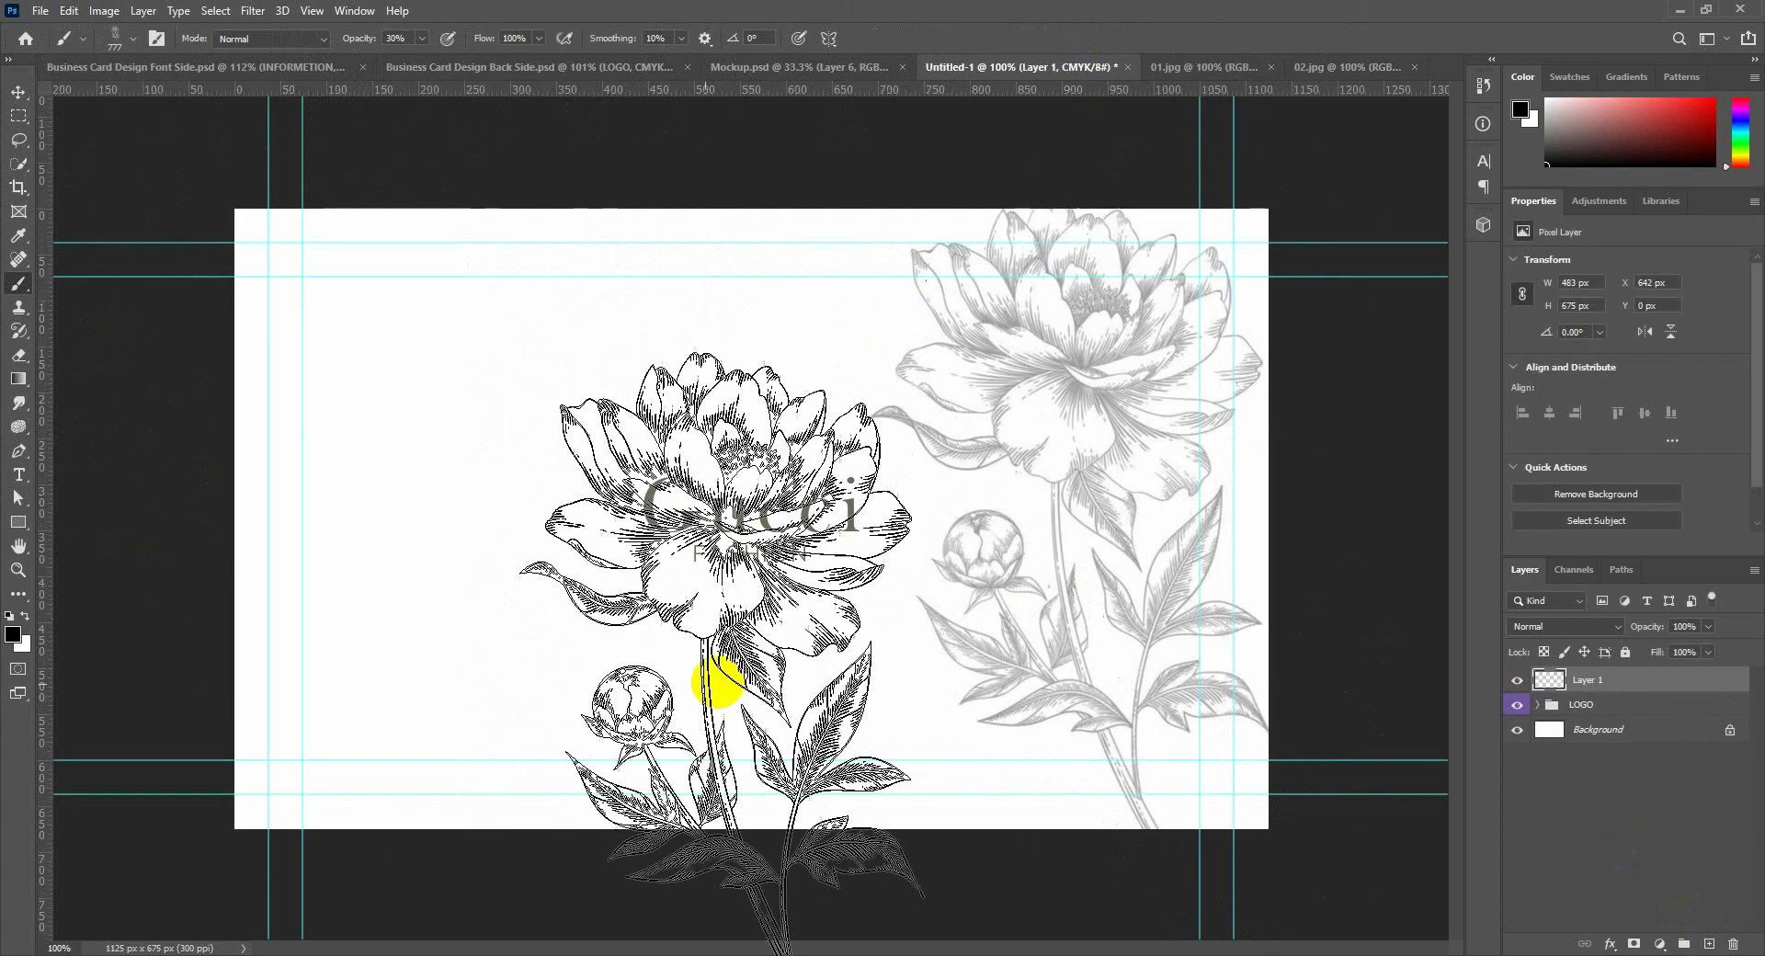
{"action": "left_click", "coordinate": [398, 597]}
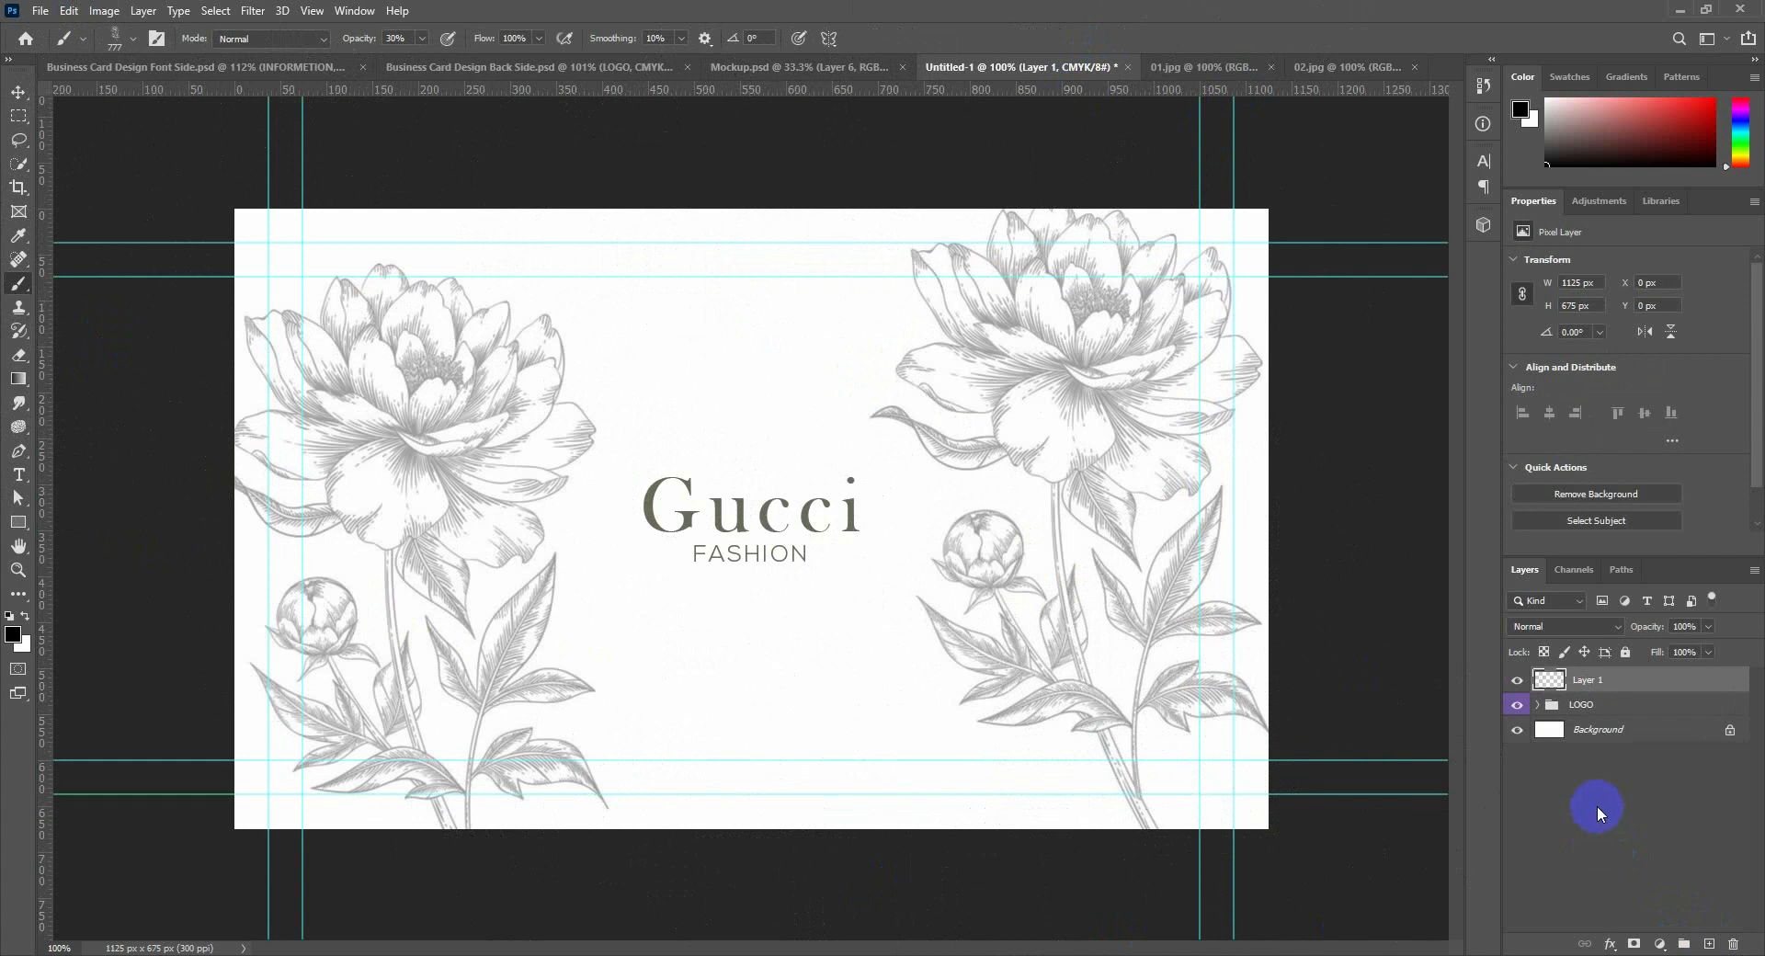
{"action": "key", "text": "ctrl+z"}
{"action": "key", "text": "ctrl+z"}
{"action": "left_click_drag", "start_coordinate": [1195, 483], "coordinate": [1134, 469]}
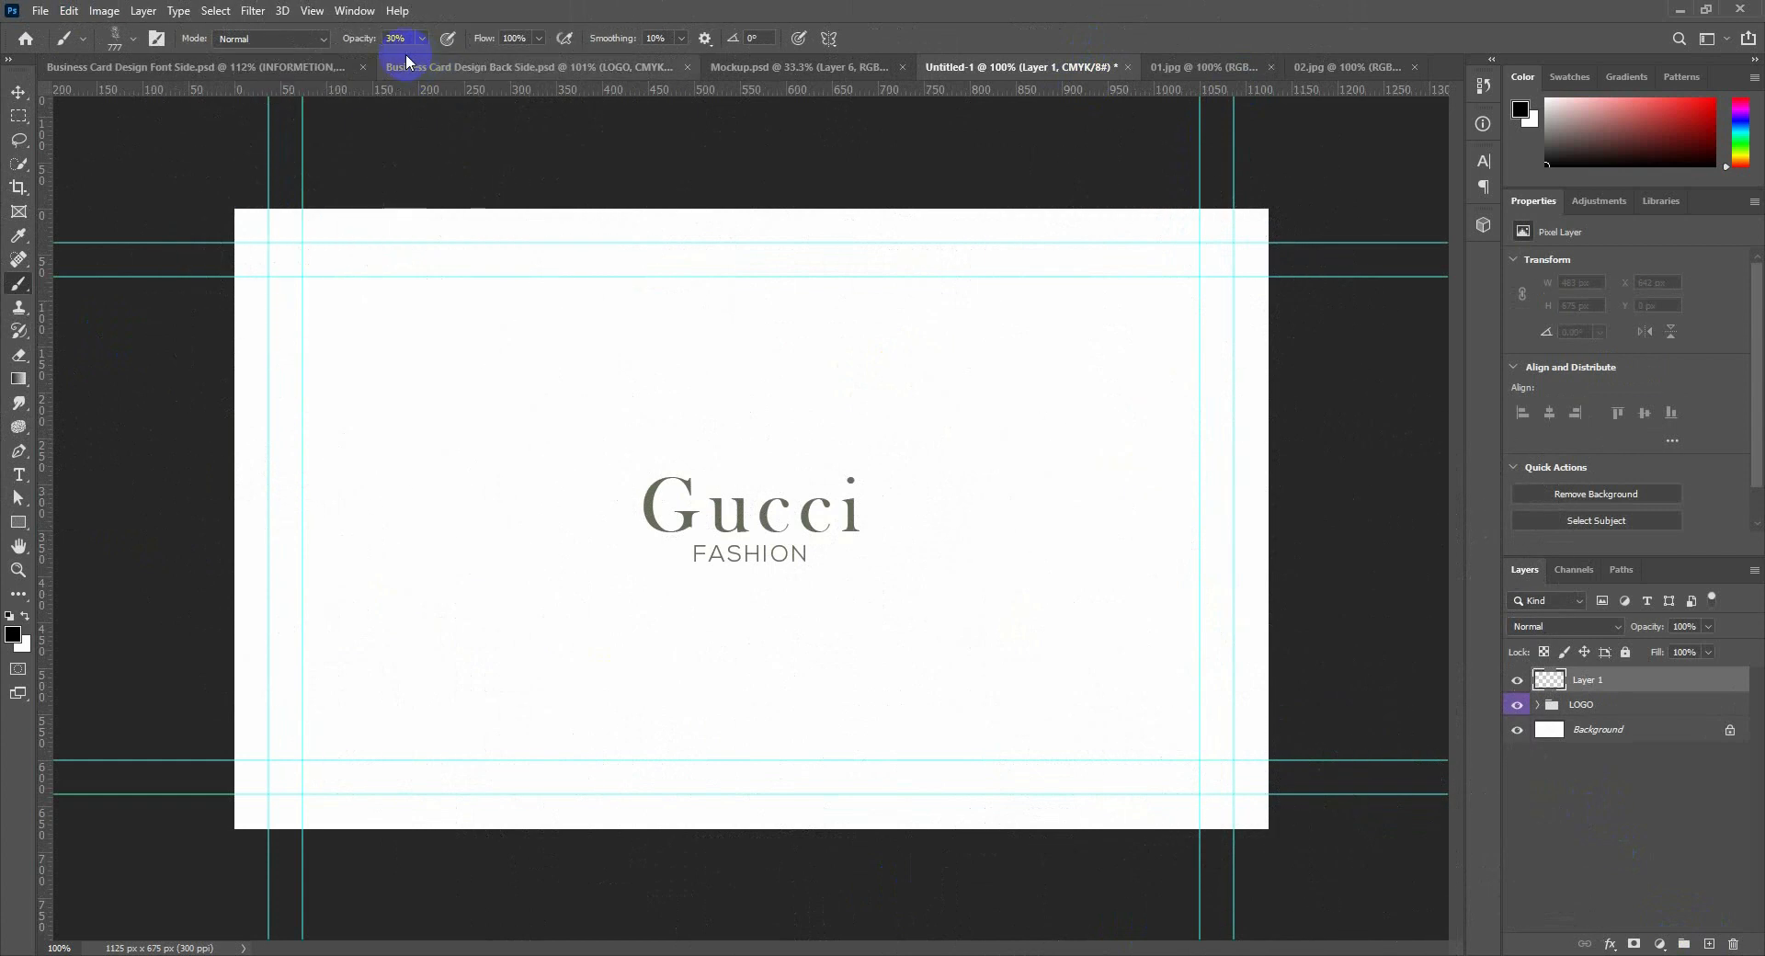
Set the brush opacity to 100%, sample the logo's colour, and stamp the peony brush on the left half of the card.
{"action": "left_click_drag", "start_coordinate": [379, 44], "coordinate": [450, 44]}
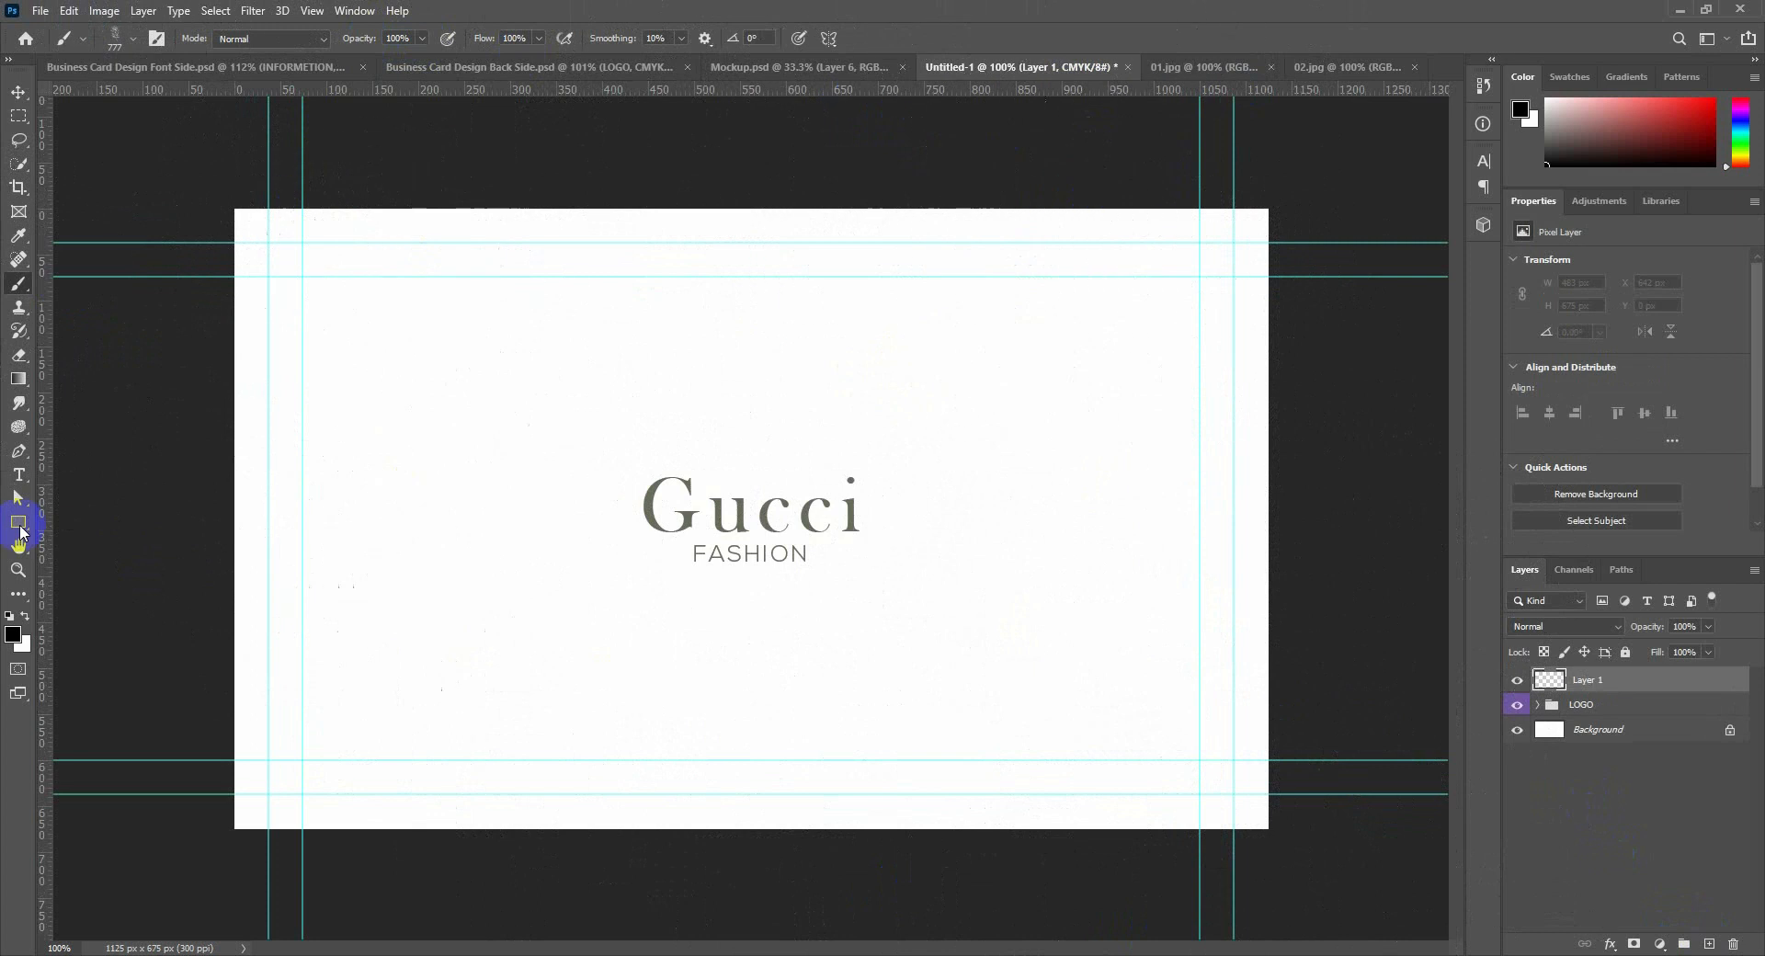
{"action": "key", "text": "i"}
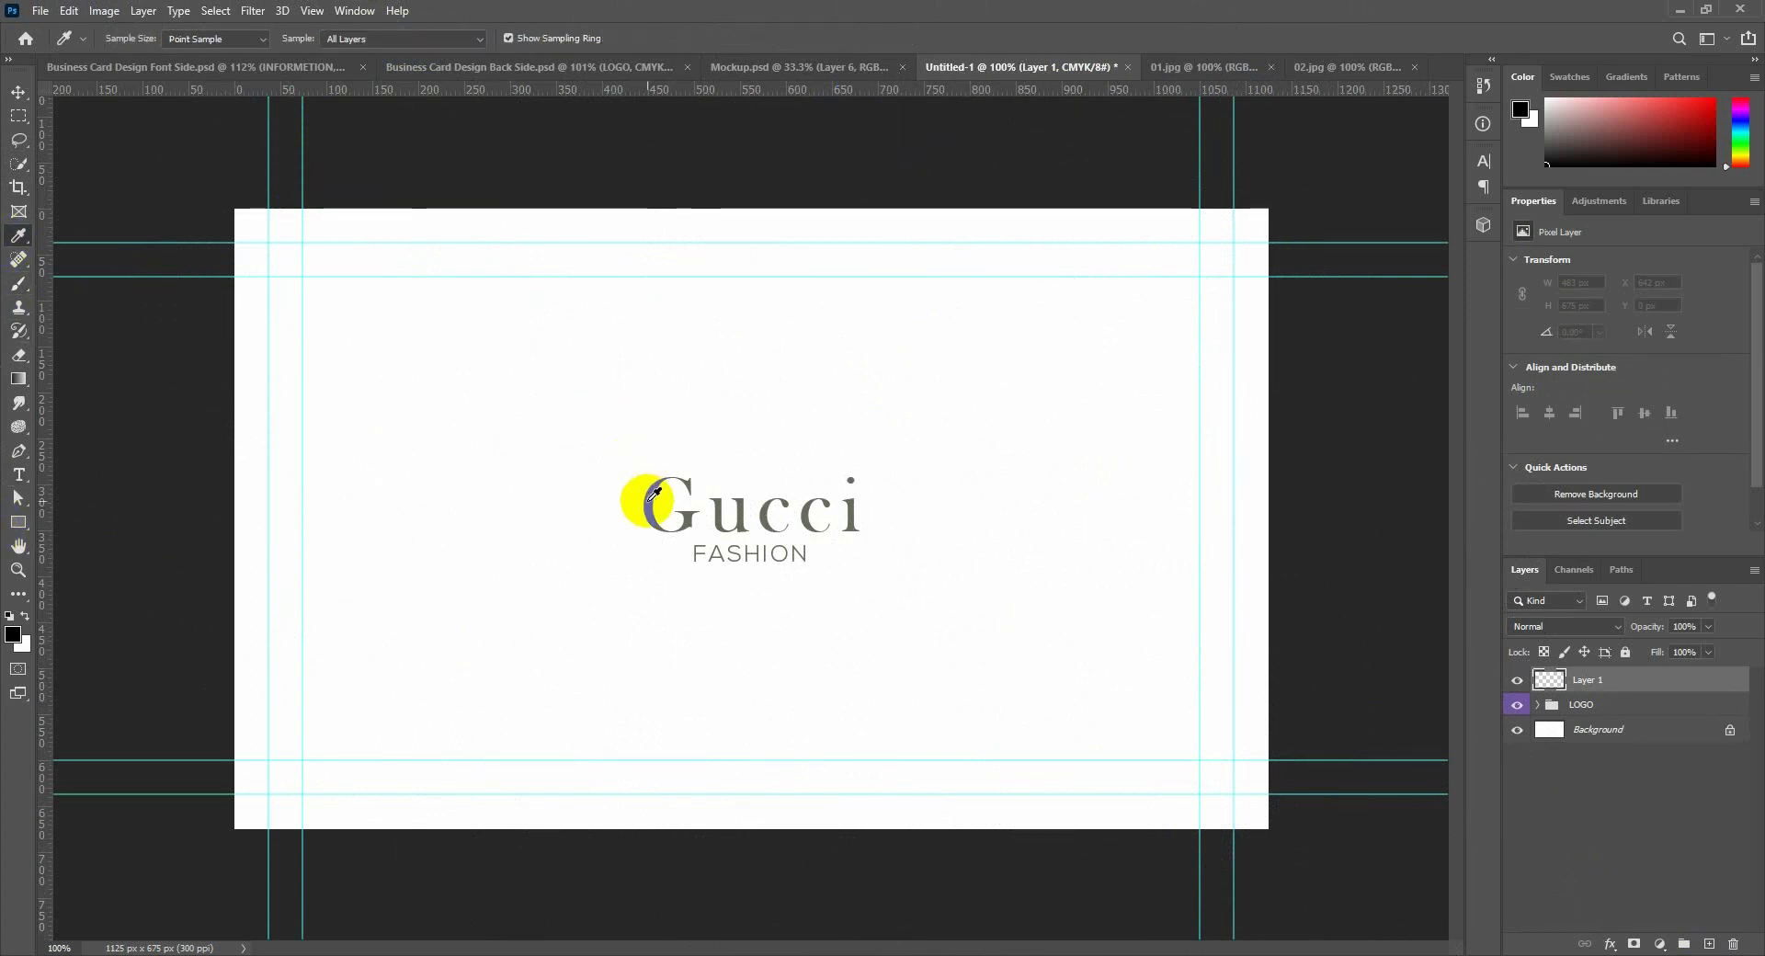
{"action": "left_click", "coordinate": [655, 494]}
{"action": "left_click", "coordinate": [18, 284]}
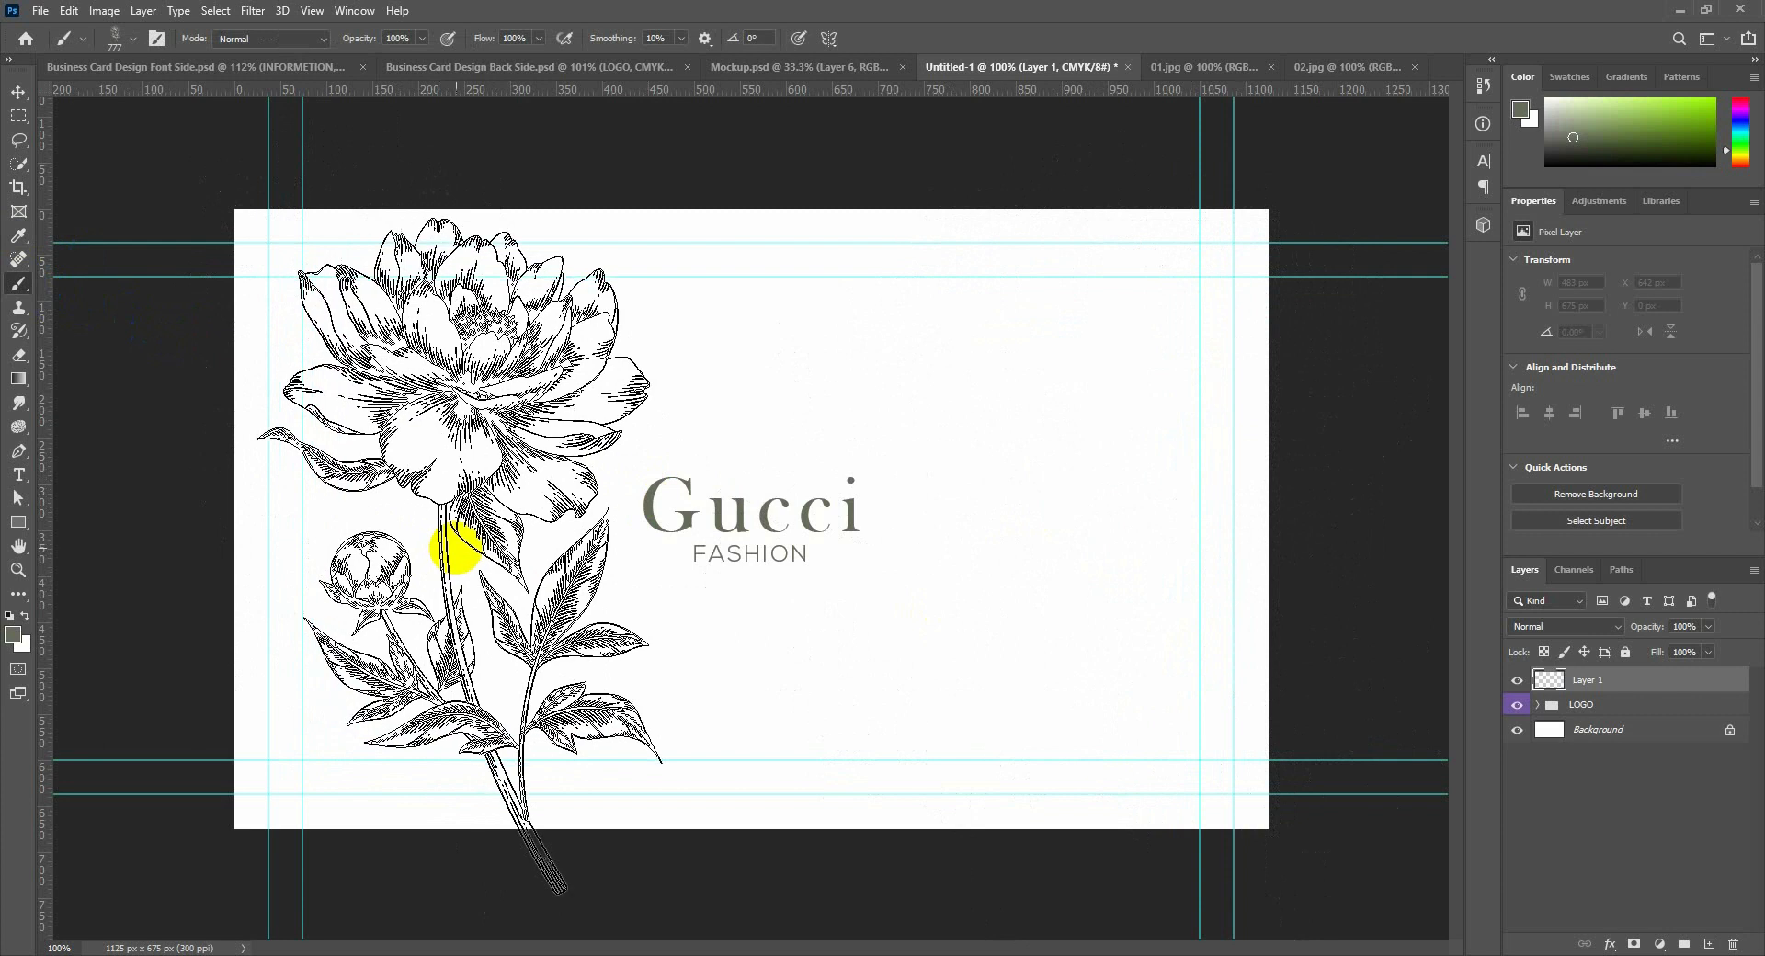
{"action": "left_click", "coordinate": [455, 548]}
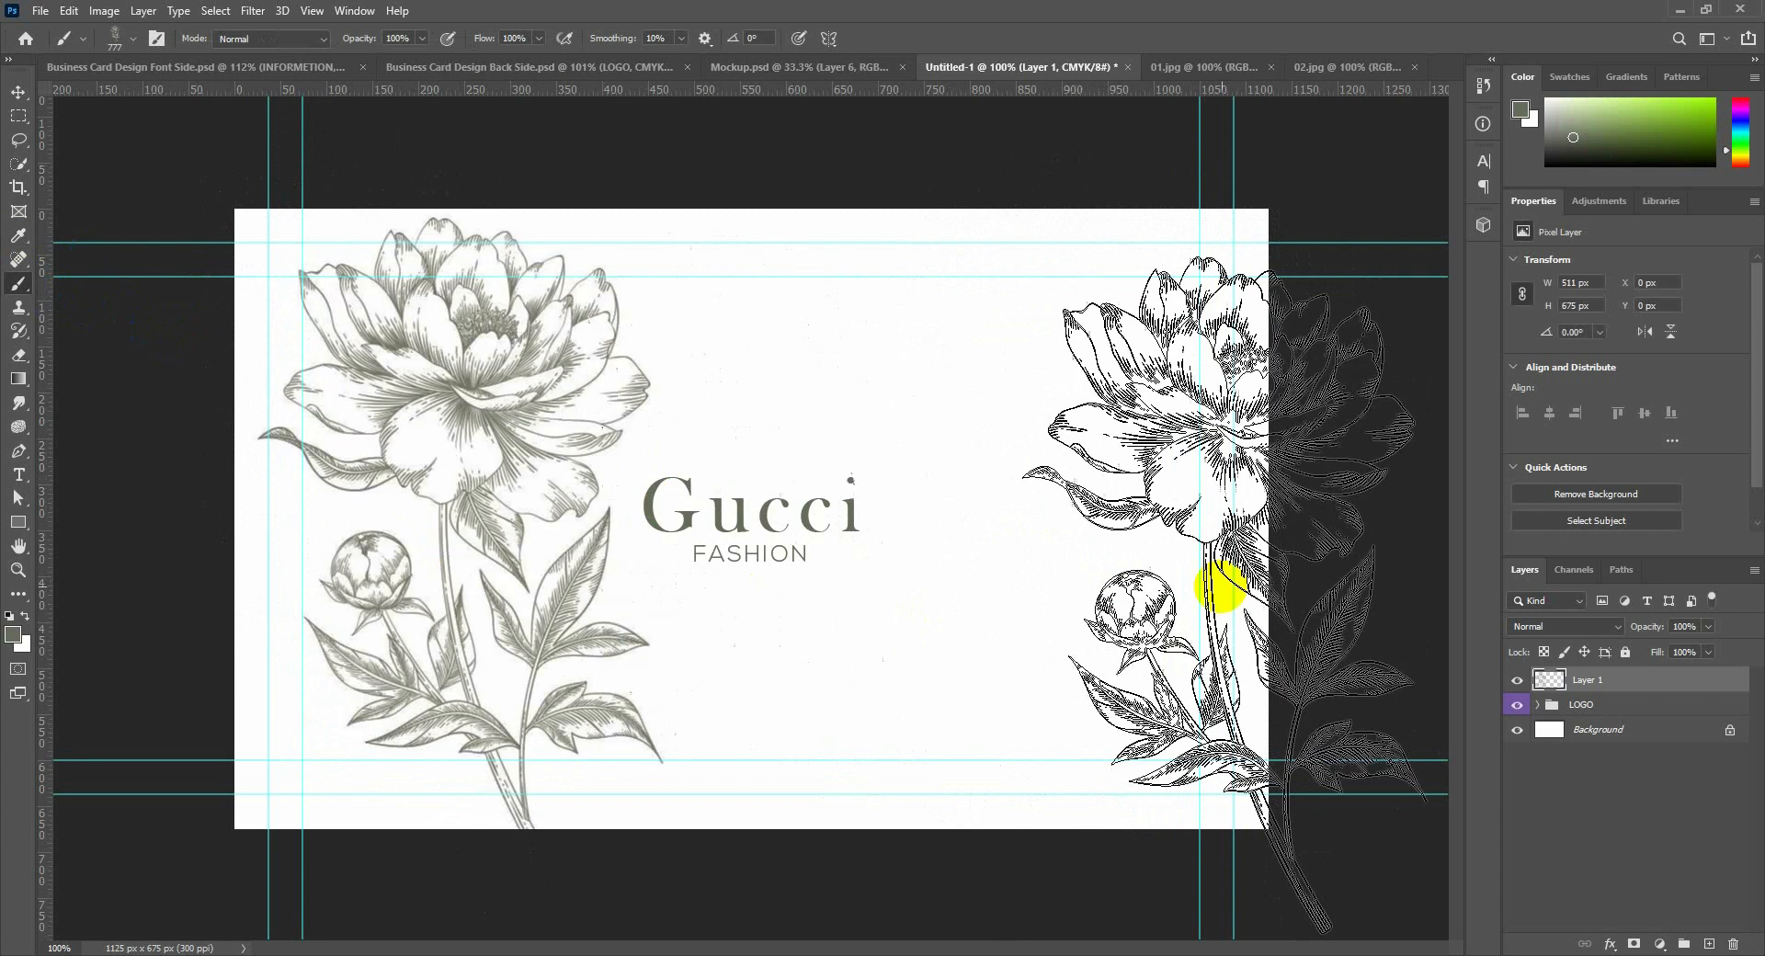
Shift the LOGO group into the card's right half and move the peony to about X 90 px, Y 38 px.
{"action": "left_click", "coordinate": [16, 89]}
{"action": "left_click", "coordinate": [470, 269]}
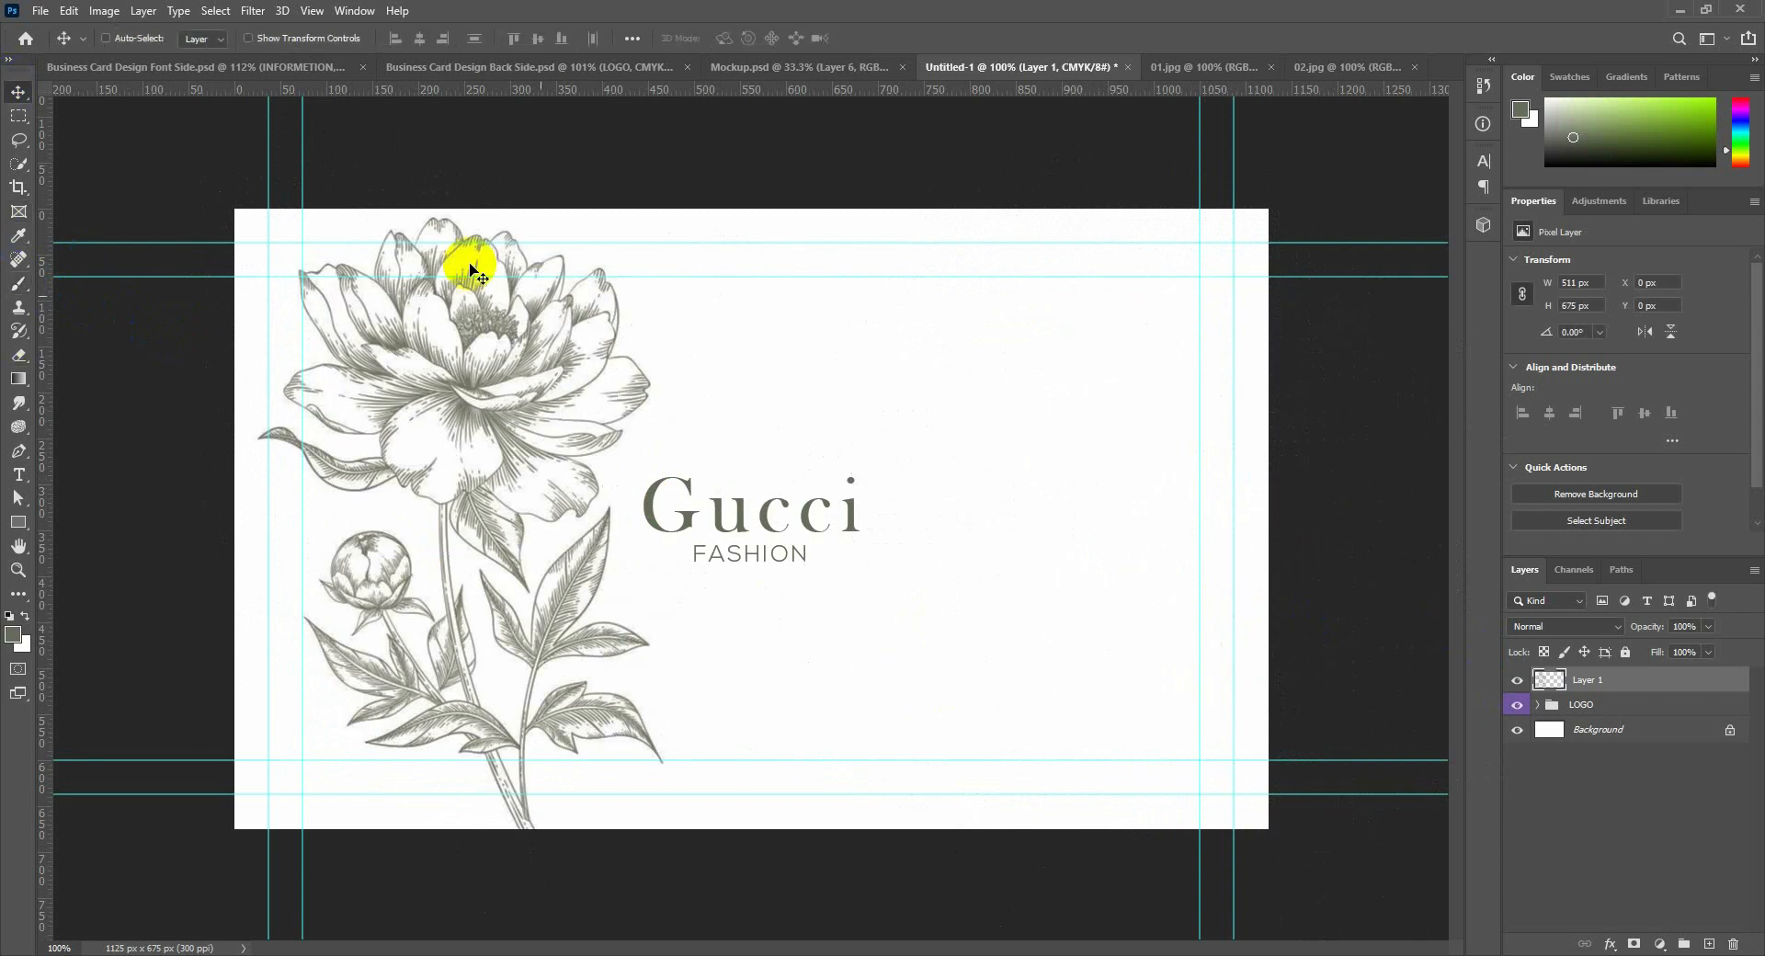
{"action": "left_click", "coordinate": [1595, 703]}
{"action": "left_click_drag", "start_coordinate": [1013, 588], "coordinate": [1186, 597]}
{"action": "left_click", "coordinate": [1589, 680]}
{"action": "left_click_drag", "start_coordinate": [896, 628], "coordinate": [964, 628]}
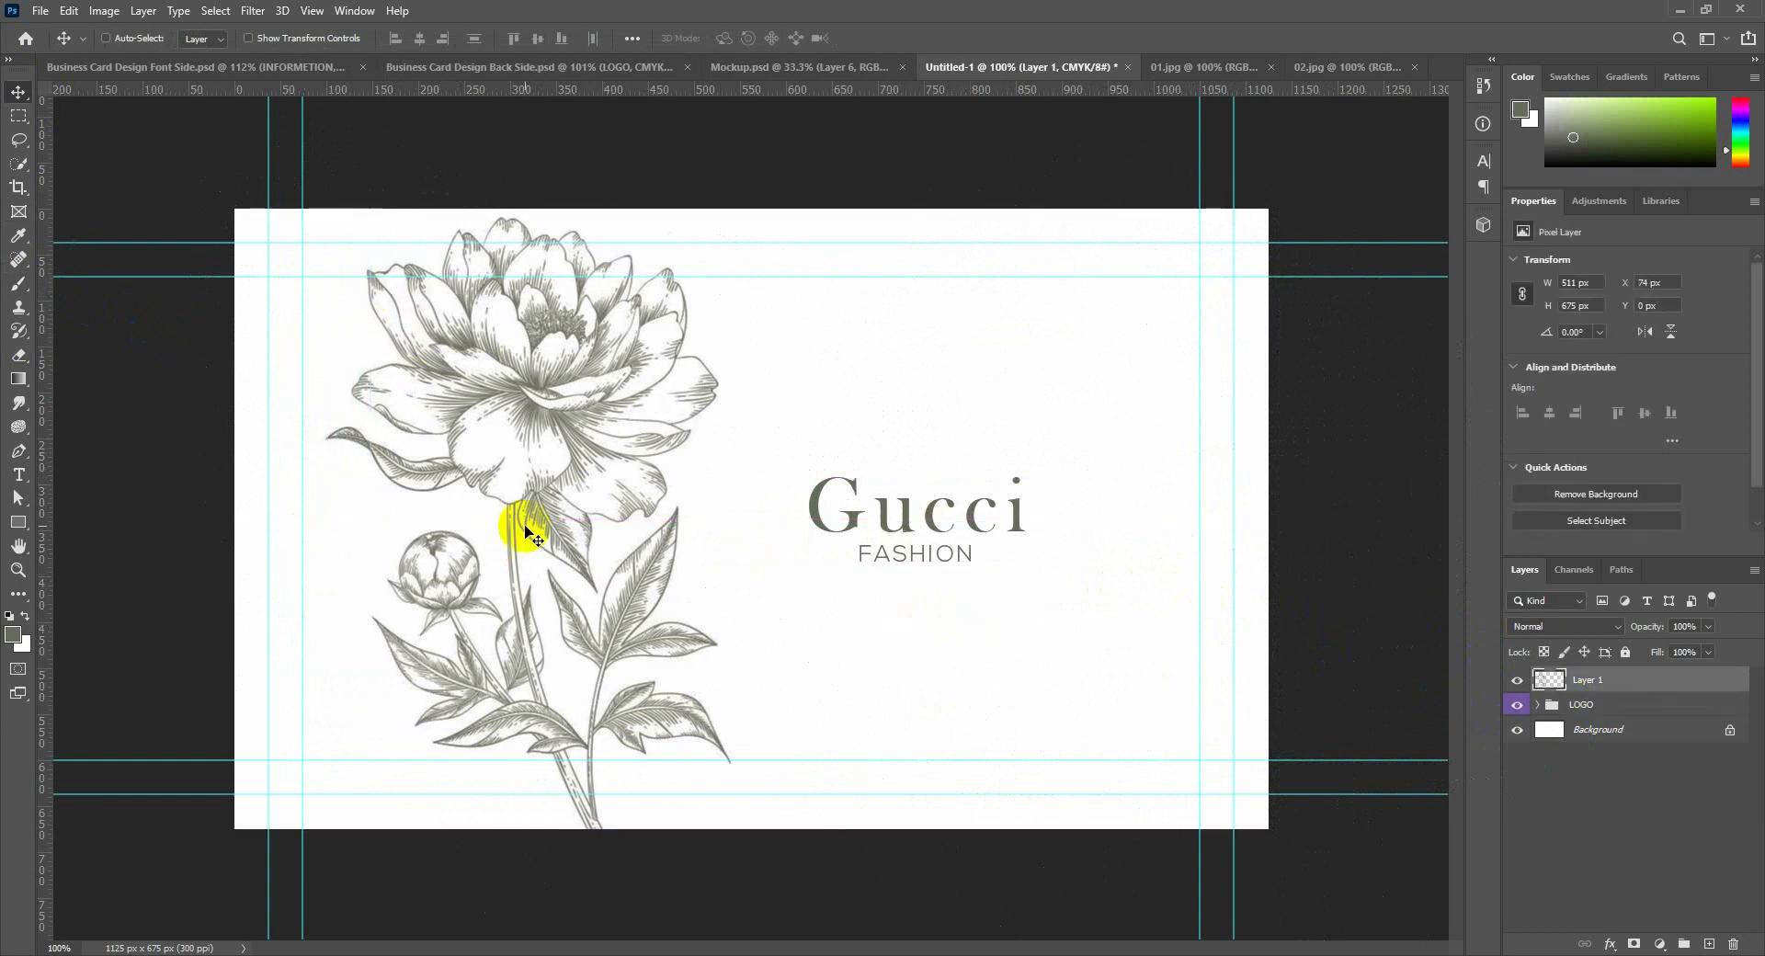
{"action": "left_click_drag", "start_coordinate": [525, 528], "coordinate": [540, 524]}
{"action": "left_click_drag", "start_coordinate": [600, 369], "coordinate": [599, 408]}
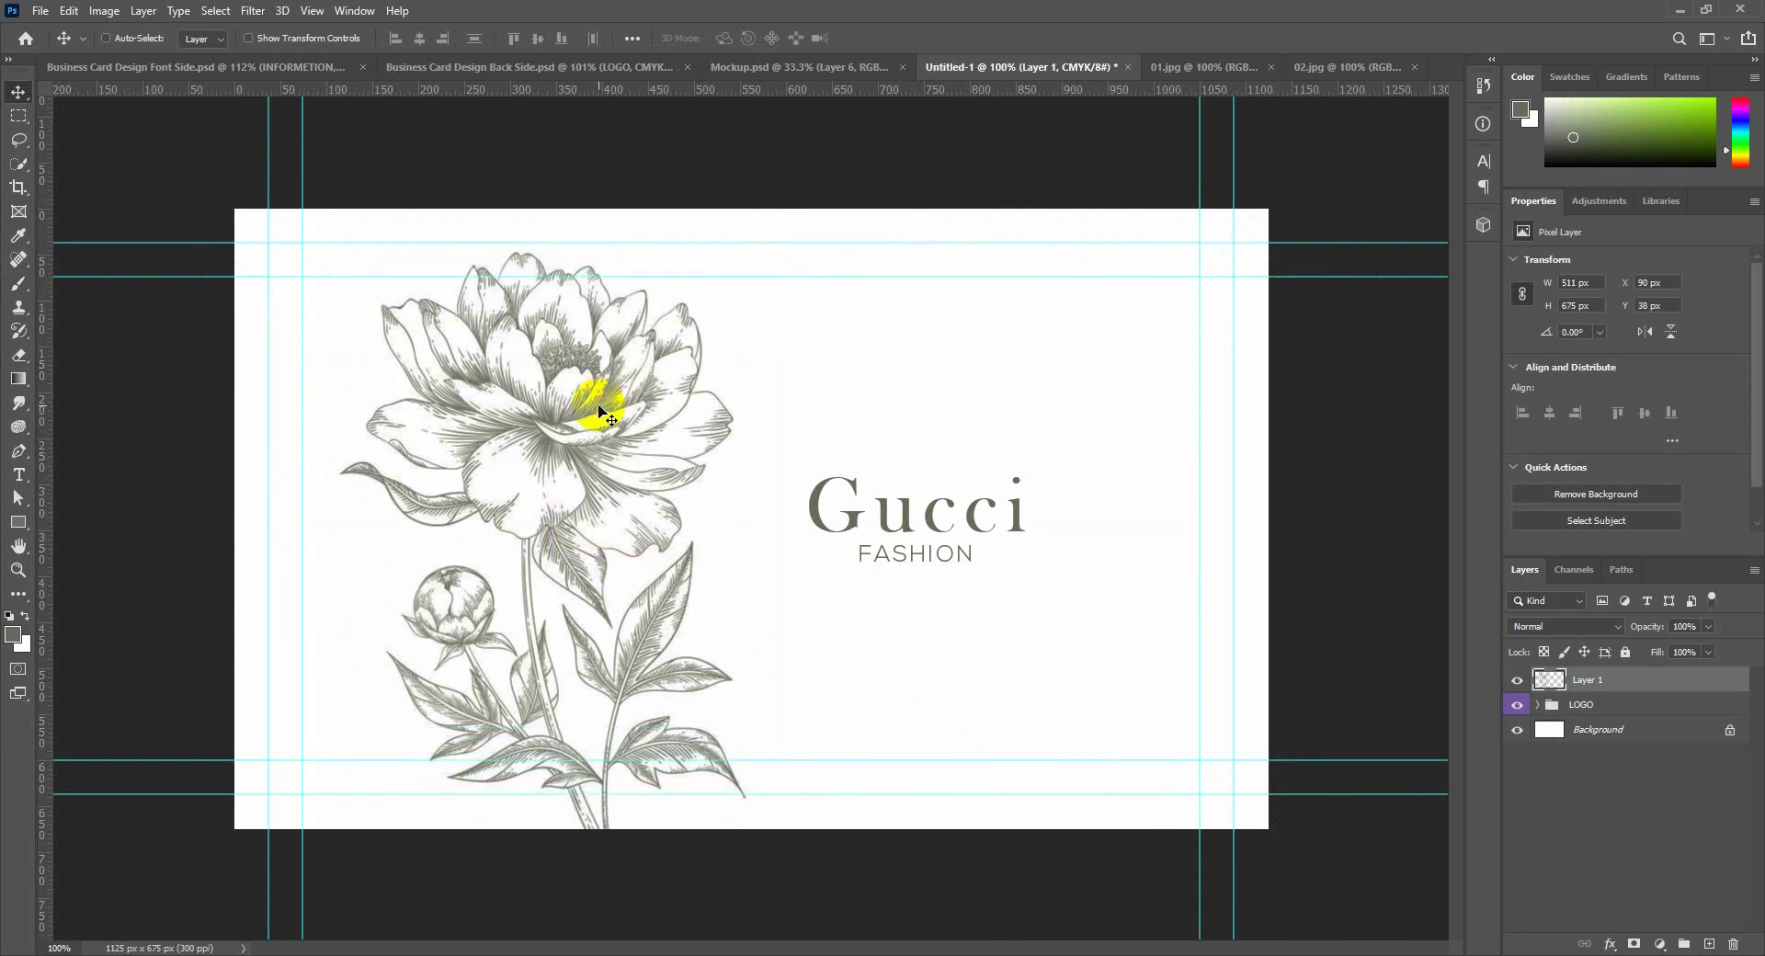
{"action": "left_click", "coordinate": [1584, 705]}
{"action": "left_click_drag", "start_coordinate": [1067, 534], "coordinate": [1064, 536]}
Group the peony layer and name the group FLOWER ART.
{"action": "left_click", "coordinate": [1620, 684]}
{"action": "key", "text": "ctrl+g"}
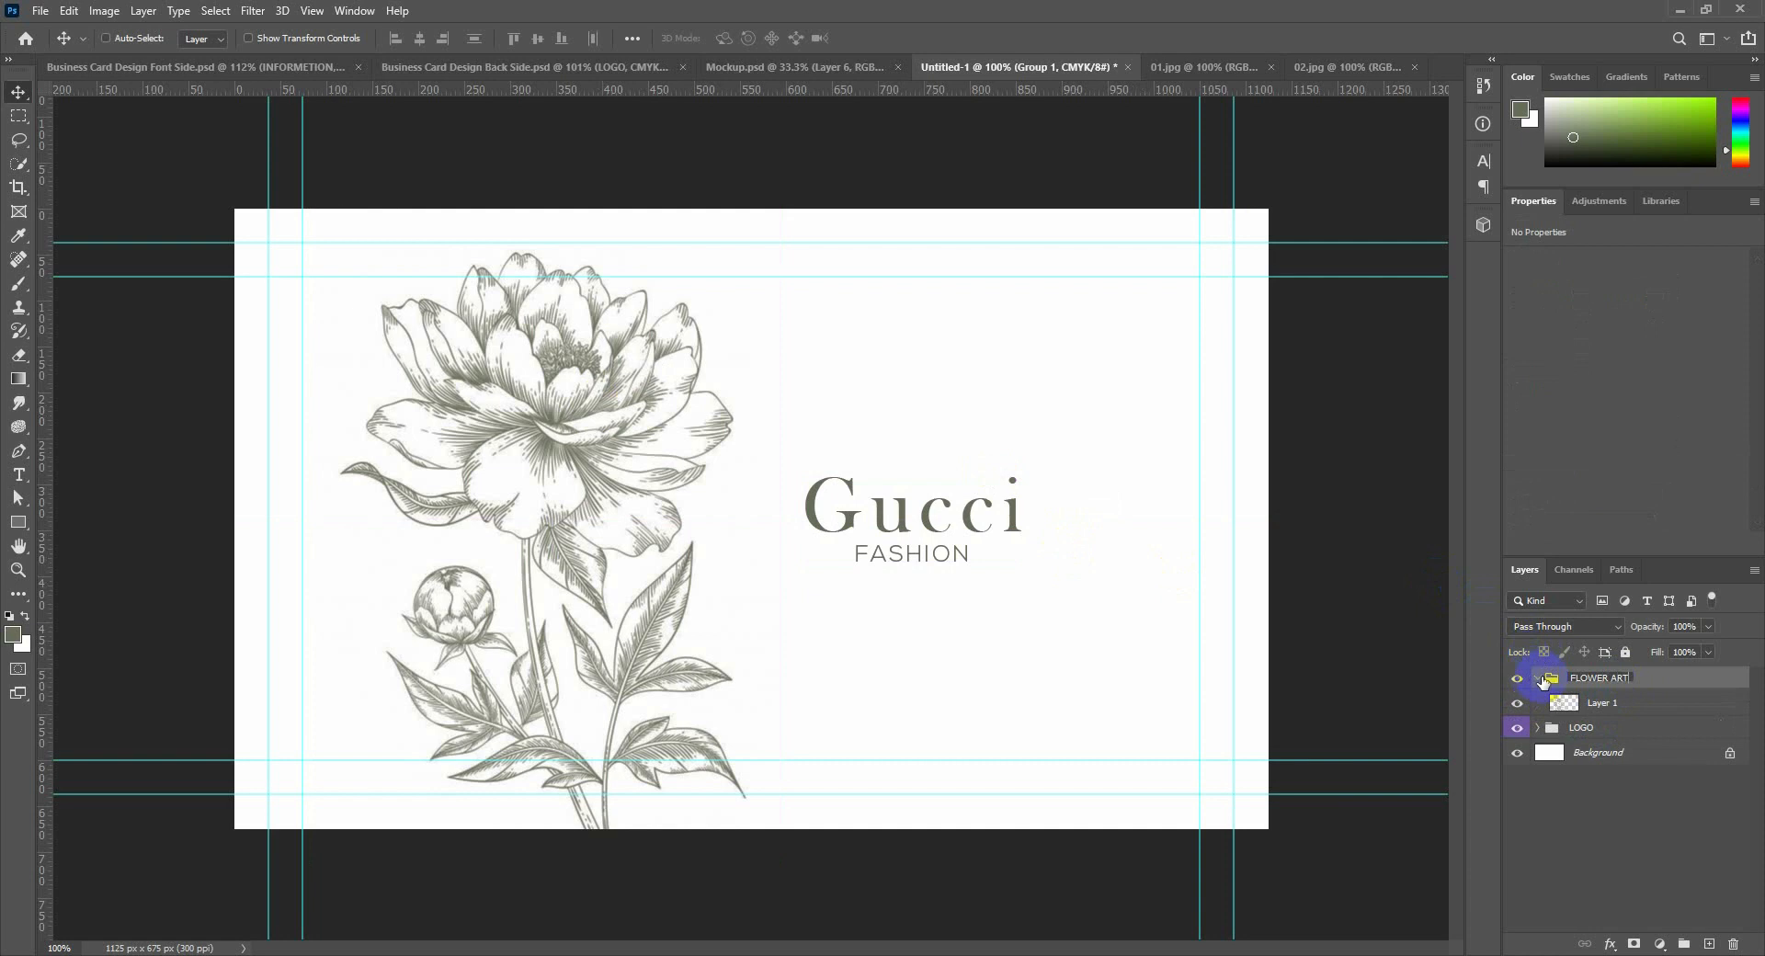
{"action": "left_click", "coordinate": [1544, 680]}
Move the FLOWER ART group below the LOGO group and give it a blue colour label.
{"action": "left_click_drag", "start_coordinate": [1631, 686], "coordinate": [1626, 712]}
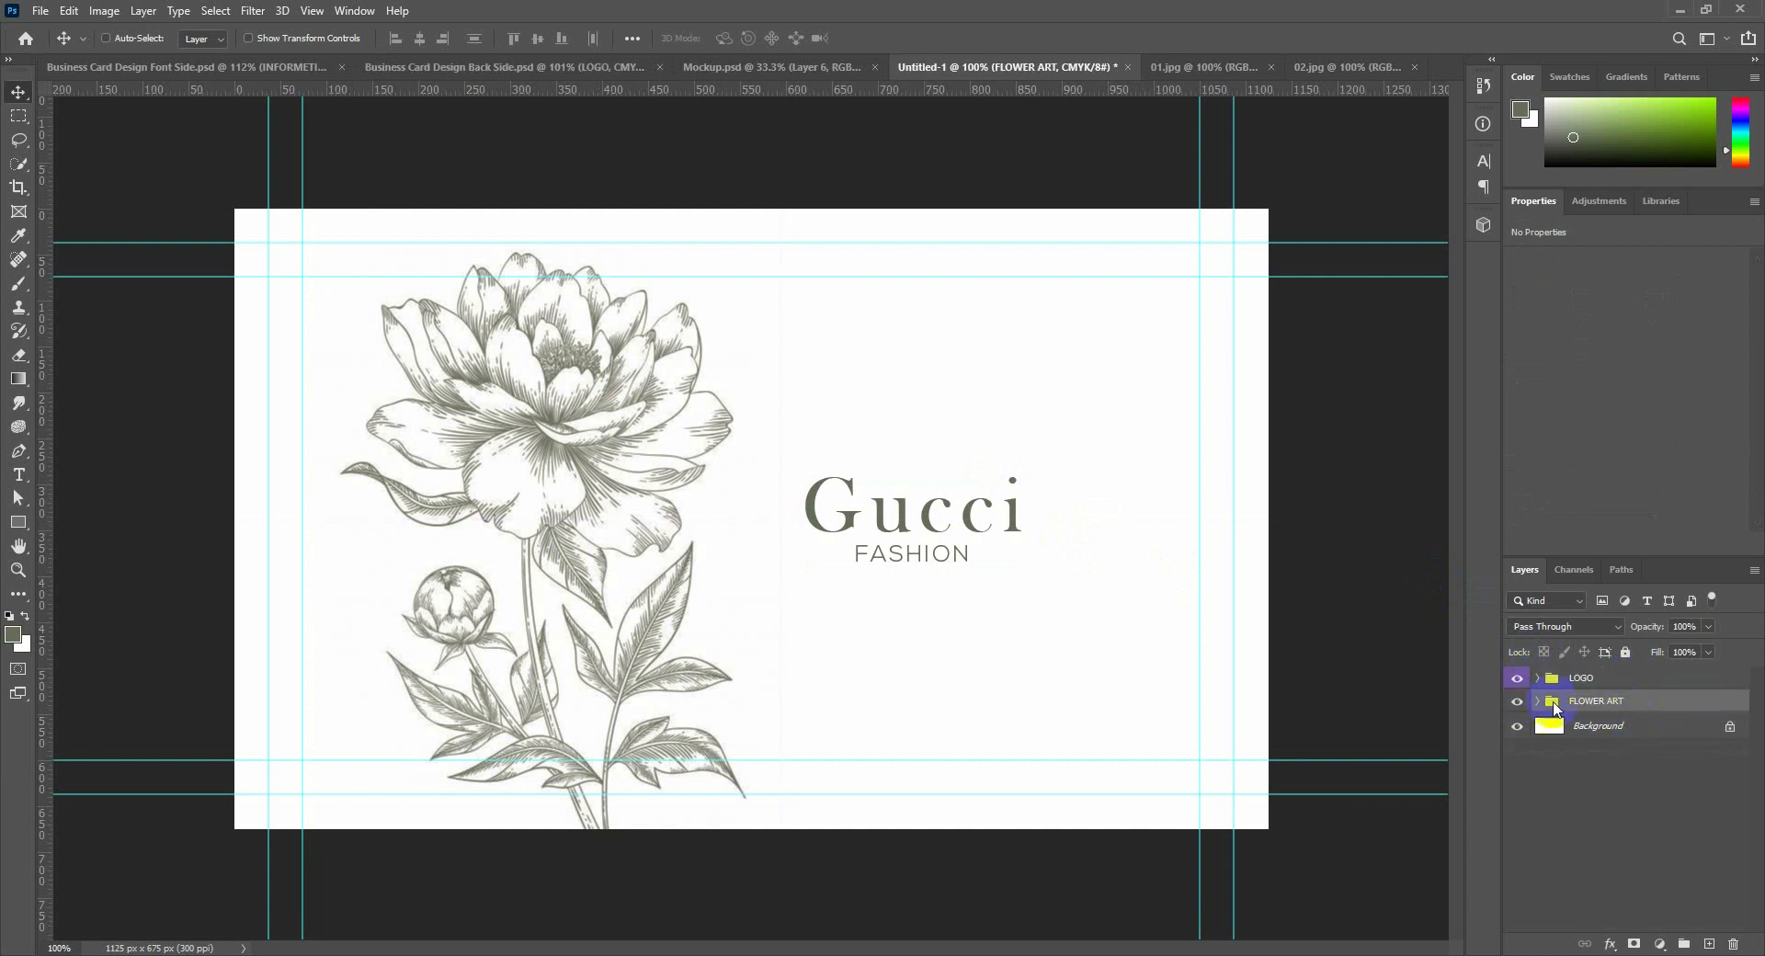
{"action": "right_click", "coordinate": [1659, 717]}
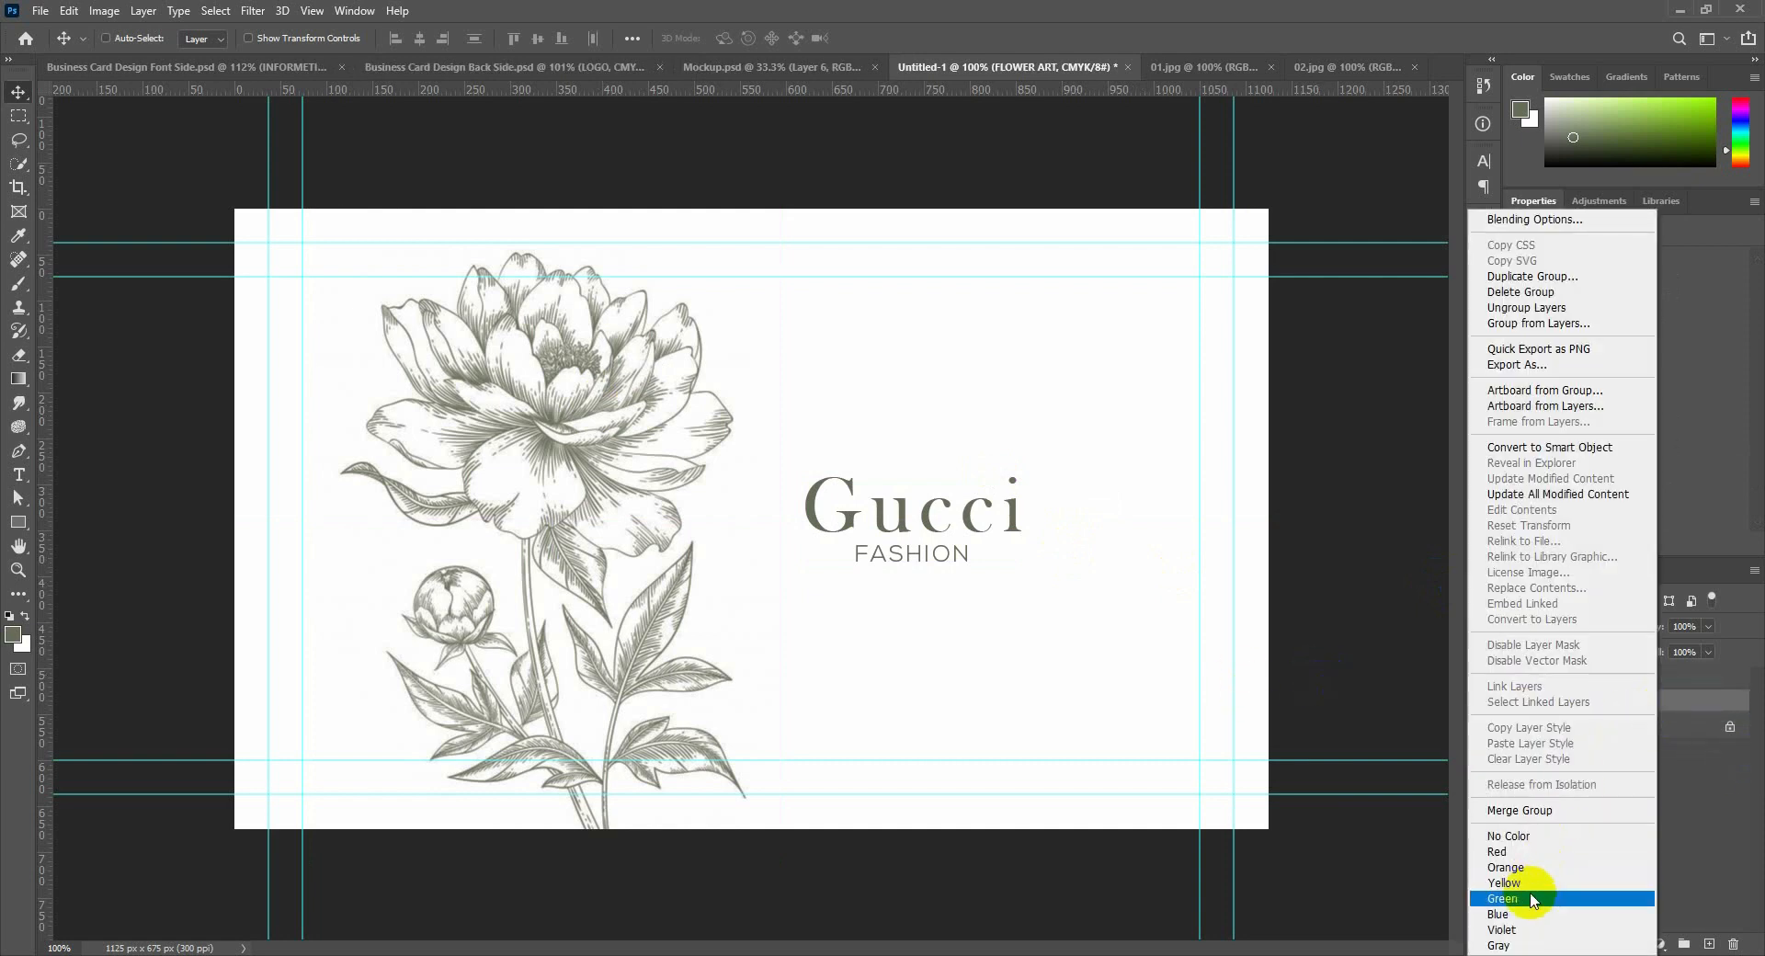
{"action": "left_click", "coordinate": [1508, 912]}
{"action": "scroll", "coordinate": [1317, 665], "scroll_direction": "up", "scroll_amount": 1}
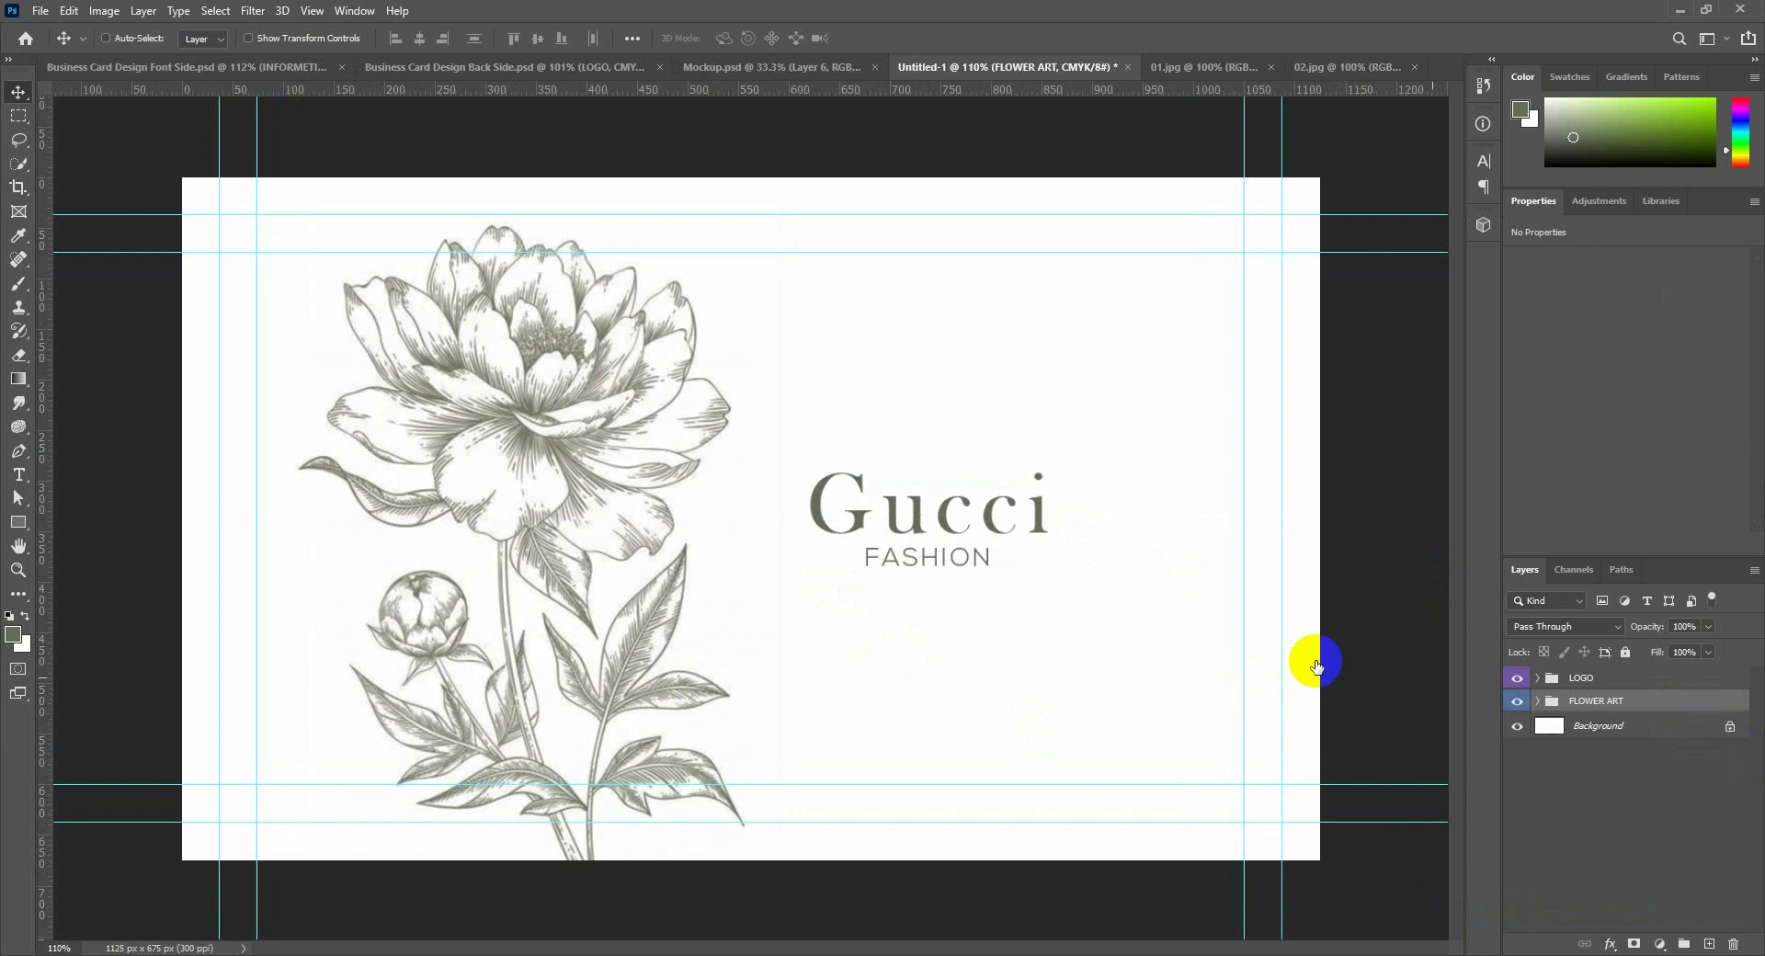
Unlock the Background layer and place it in a blue-labelled group named BACKGROUND.
{"action": "left_click", "coordinate": [1729, 726]}
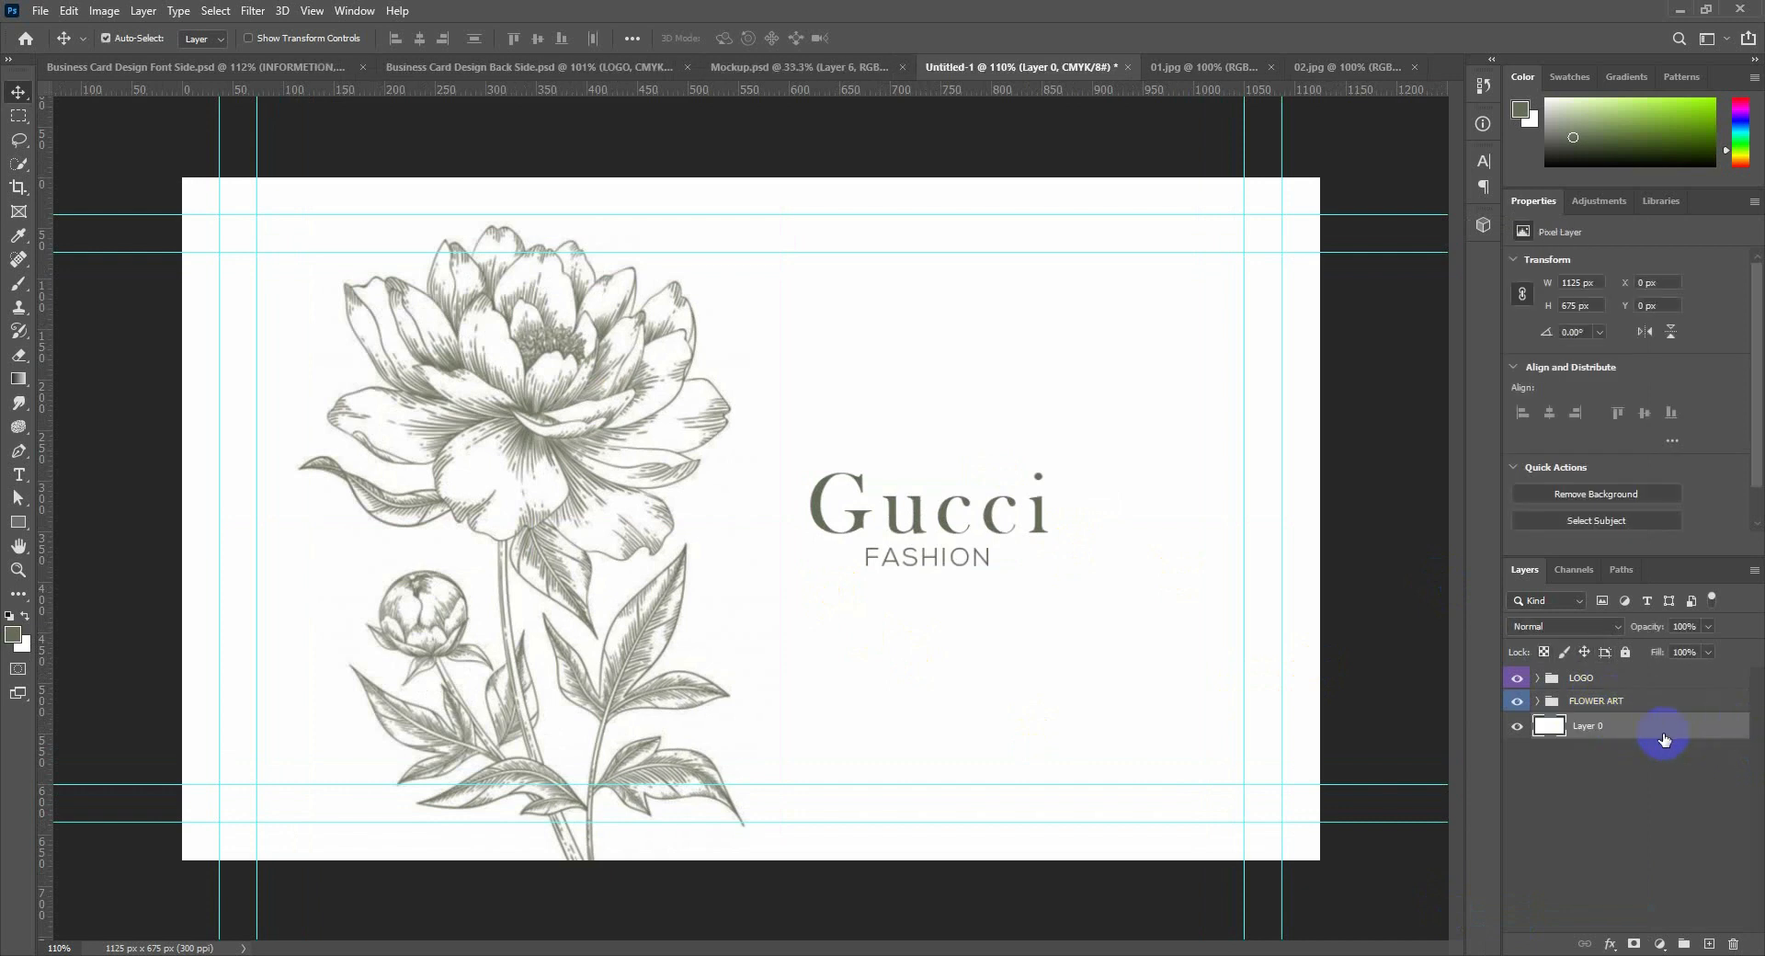
{"action": "key", "text": "ctrl+g"}
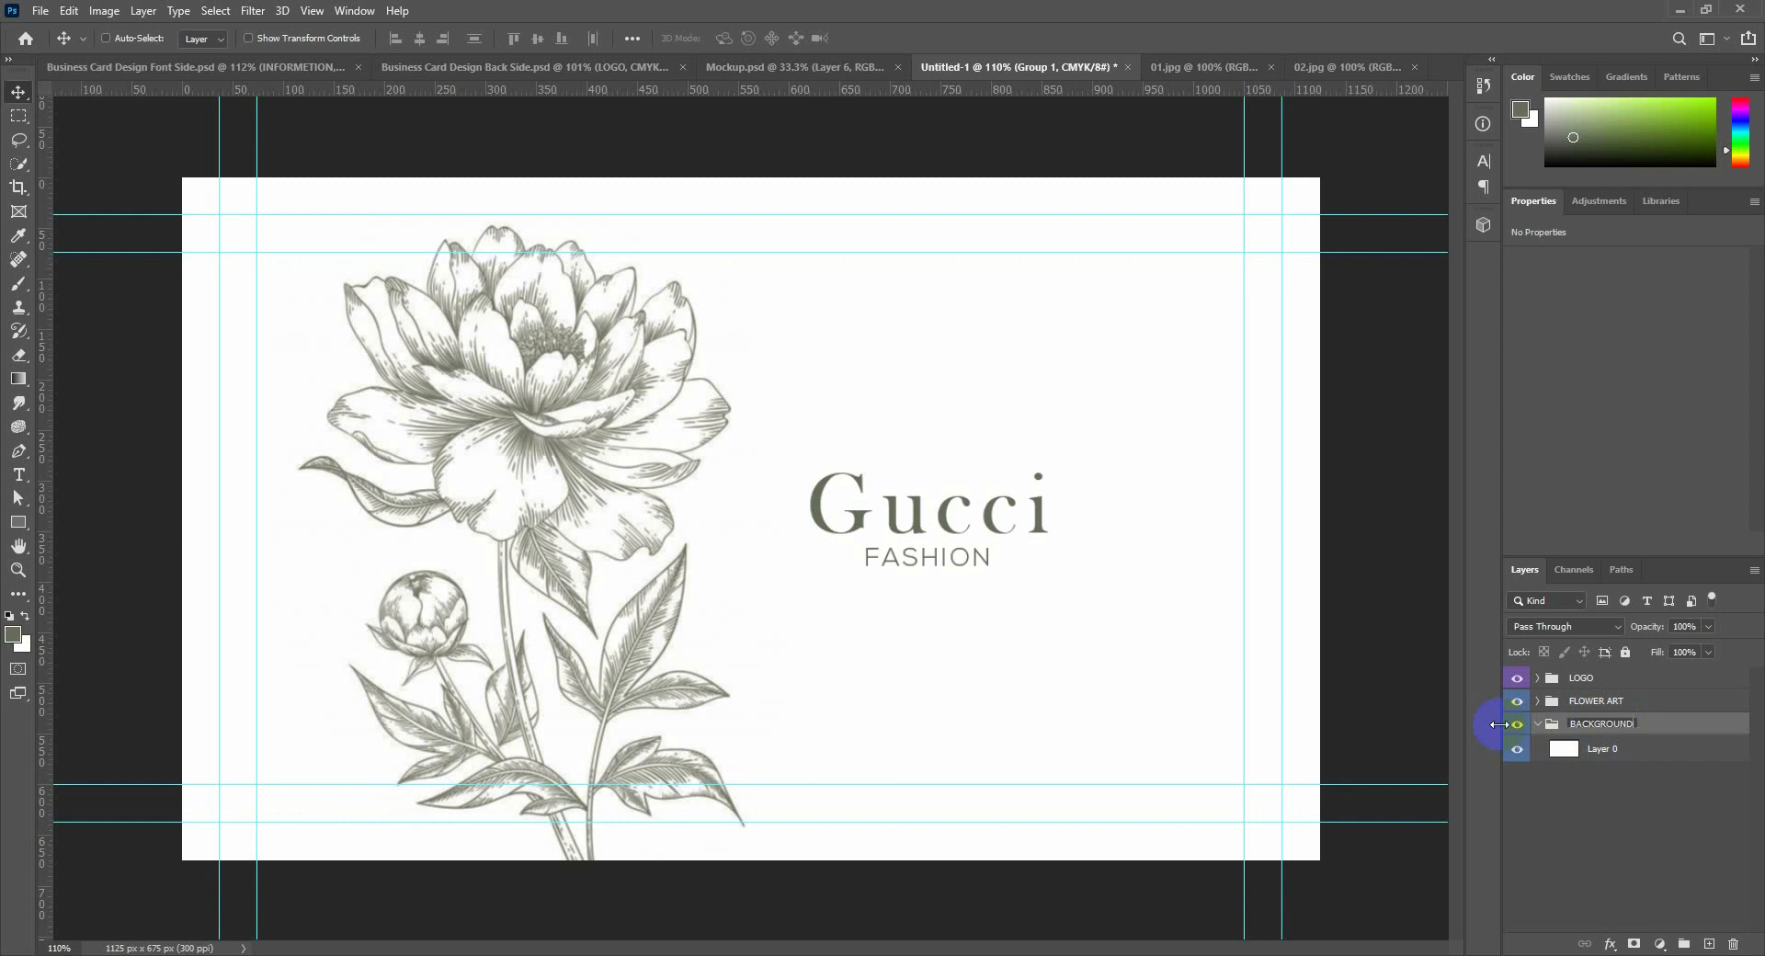
{"action": "left_click", "coordinate": [1537, 728]}
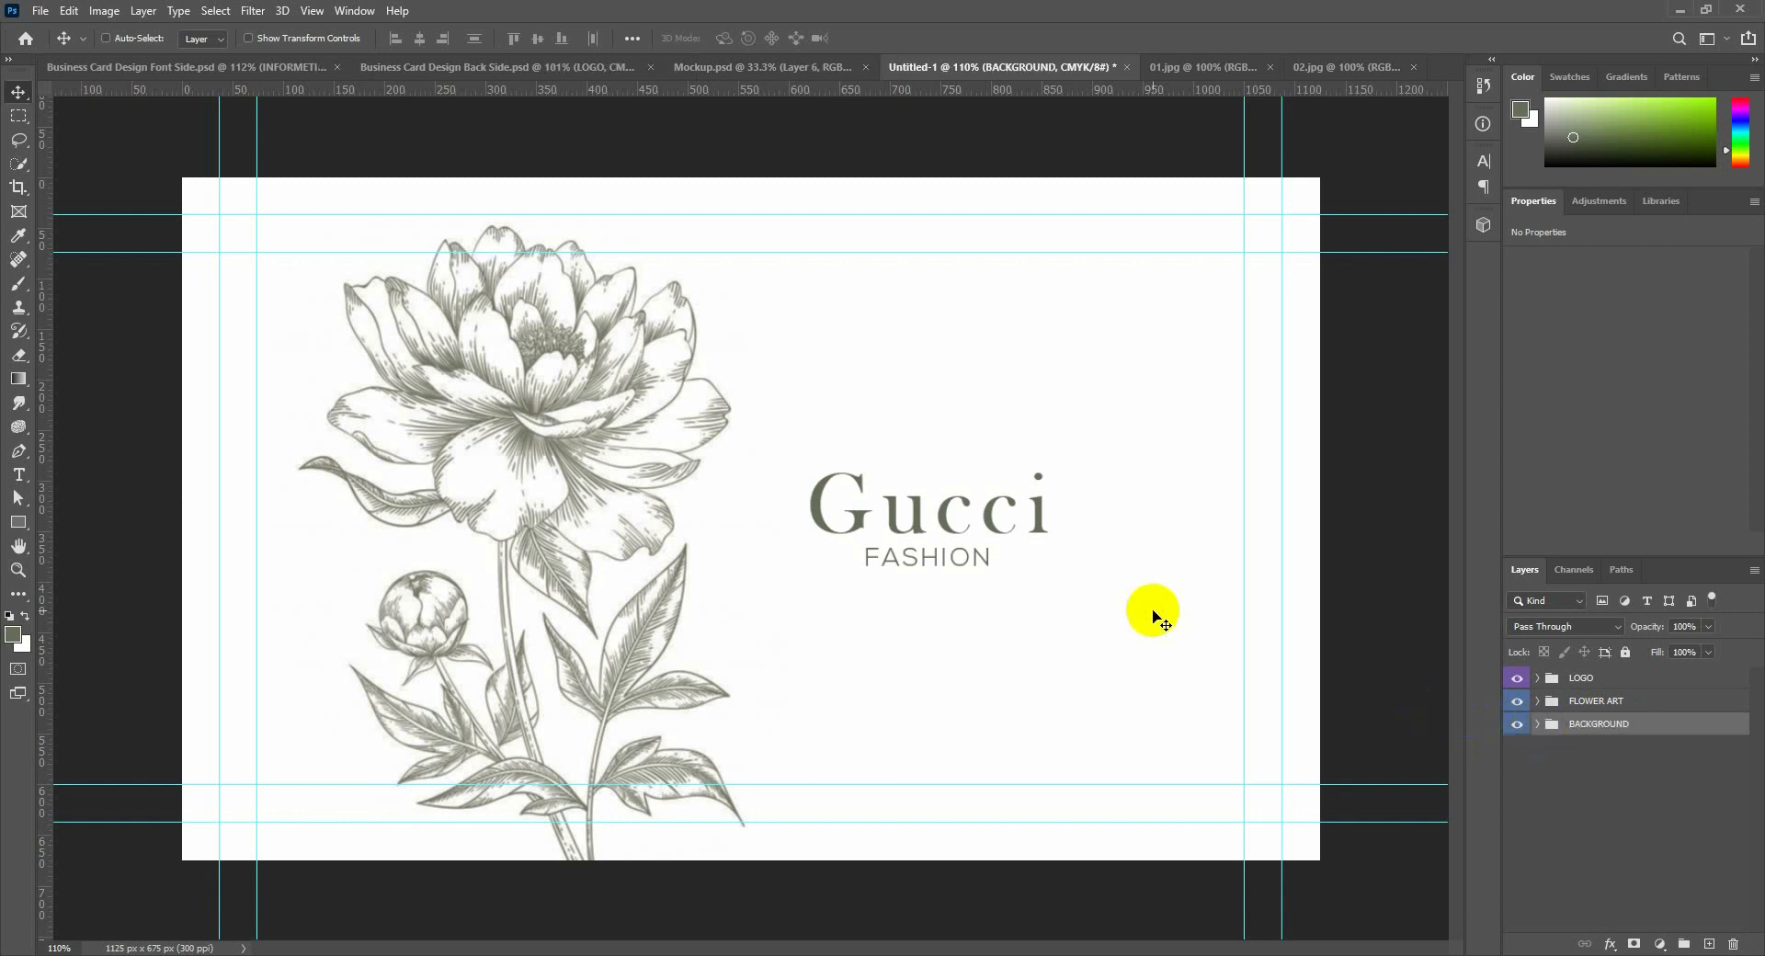
{"action": "scroll", "coordinate": [1066, 607], "scroll_direction": "down", "scroll_amount": 2}
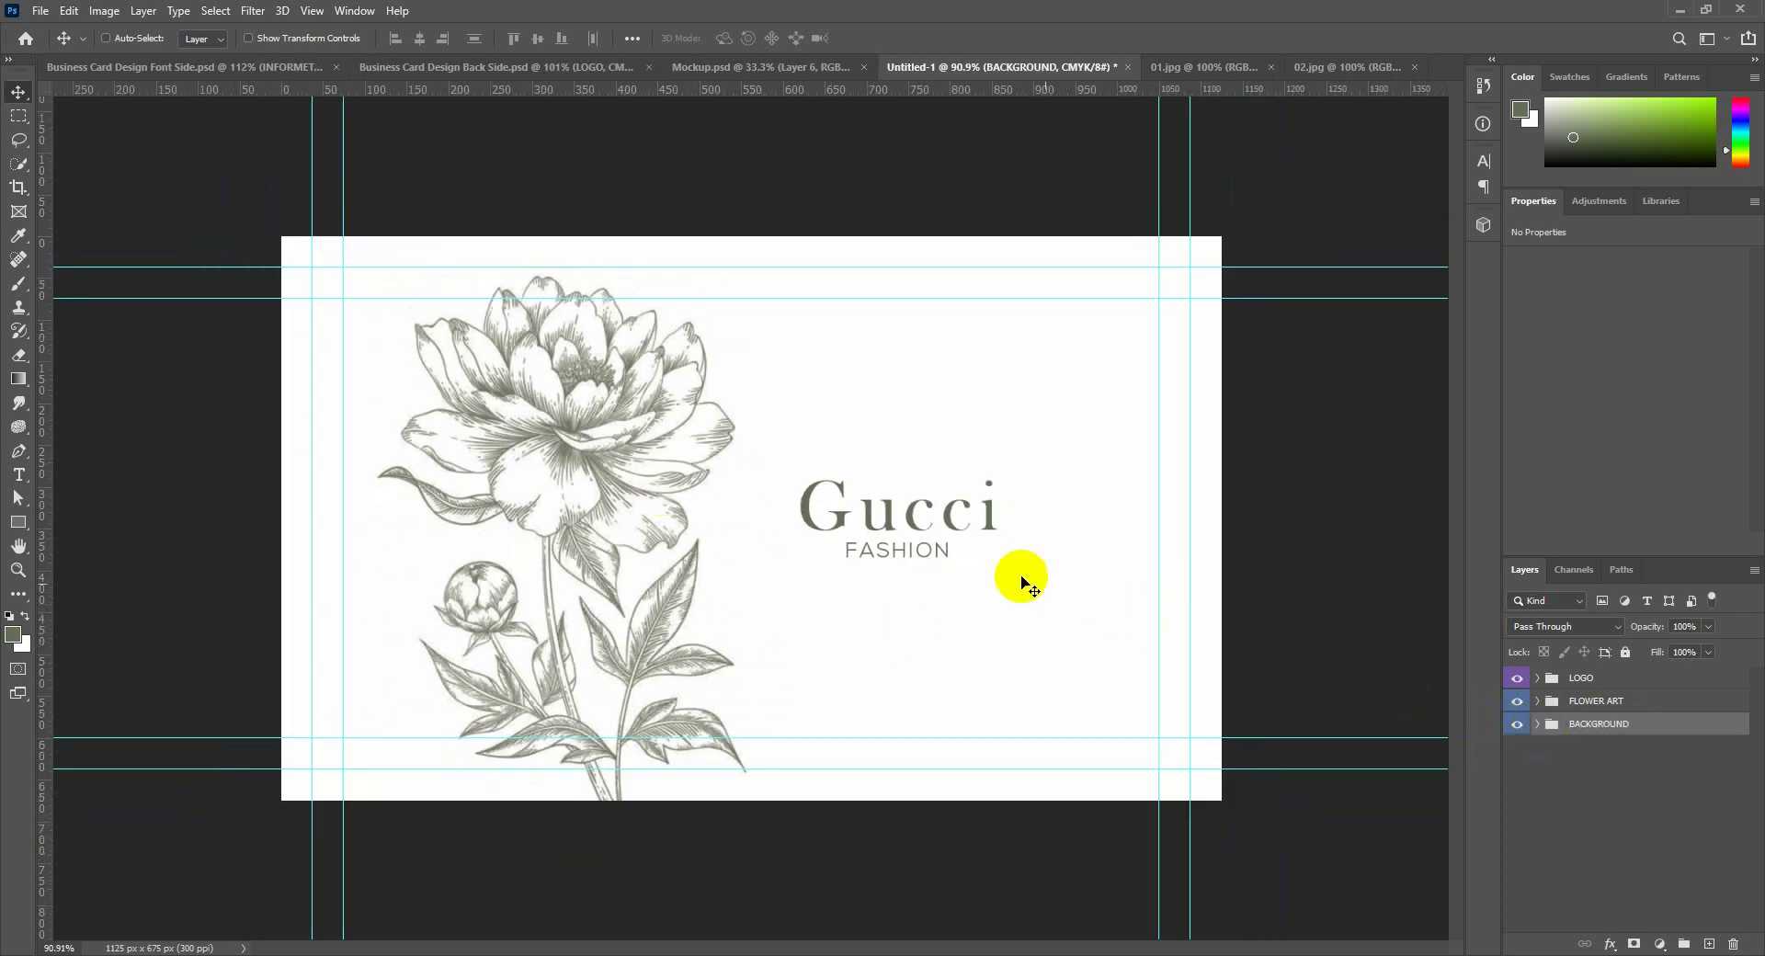
Duplicate the peony layer inside the FLOWER ART group to strengthen the drawing's lines.
{"action": "left_click", "coordinate": [1621, 701]}
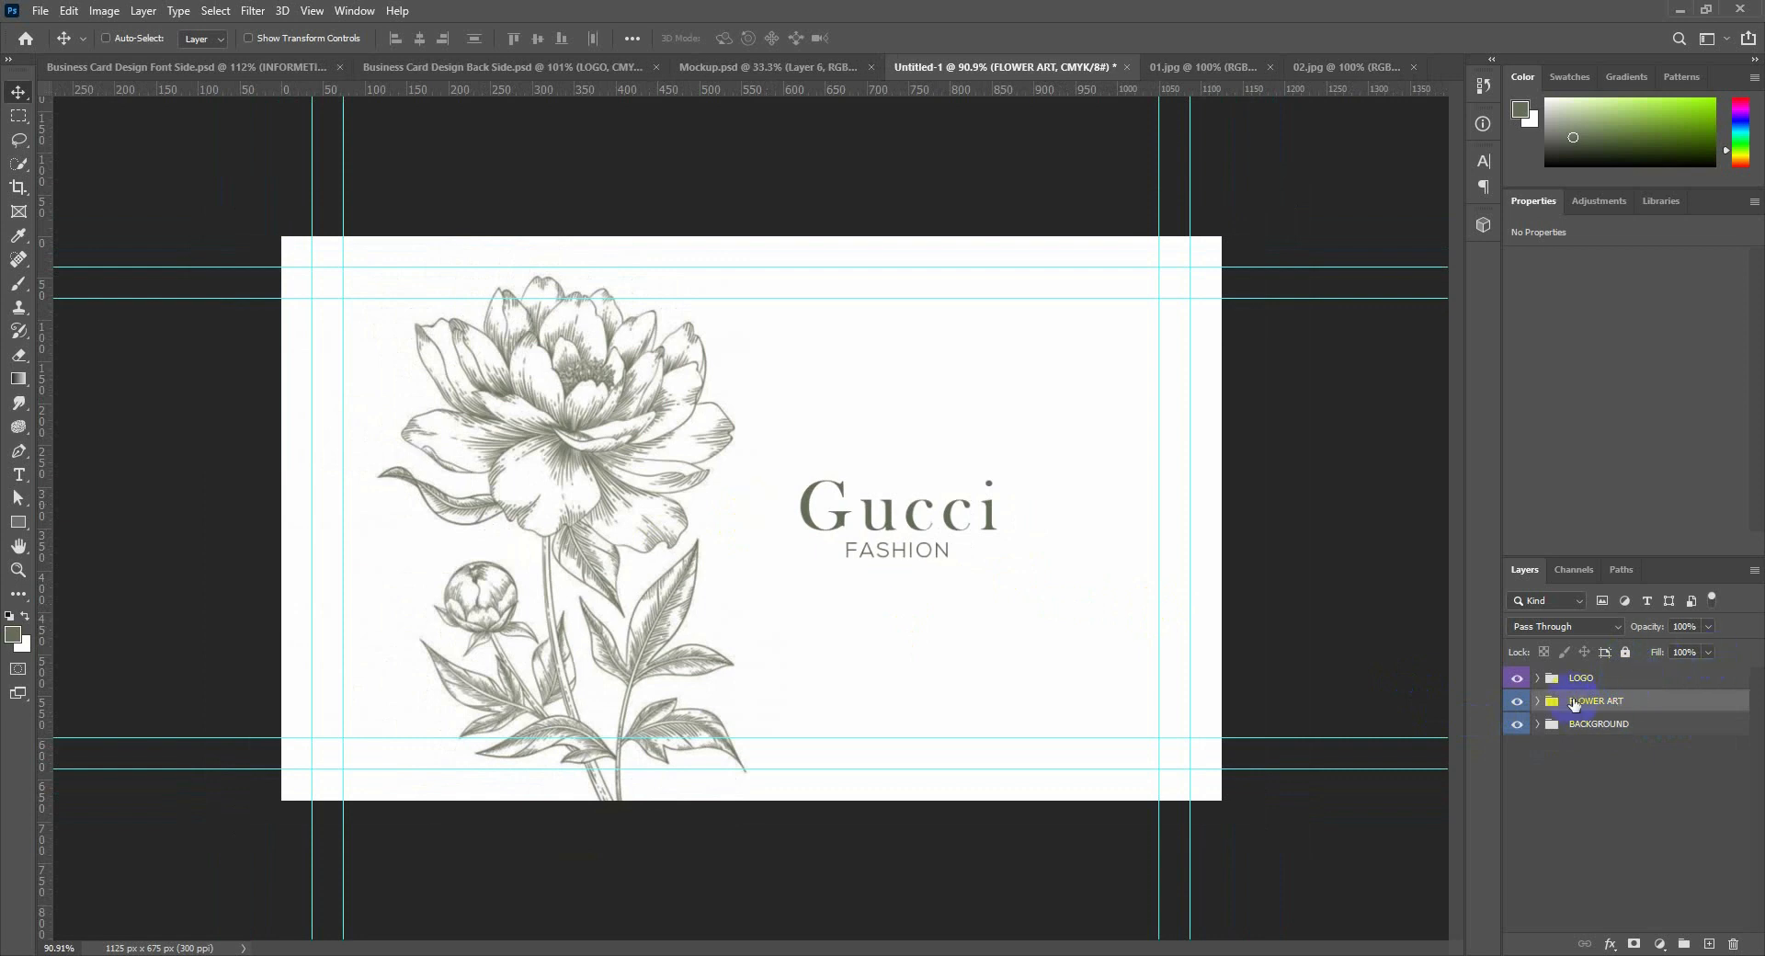
{"action": "left_click", "coordinate": [1538, 702]}
{"action": "left_click", "coordinate": [1600, 726]}
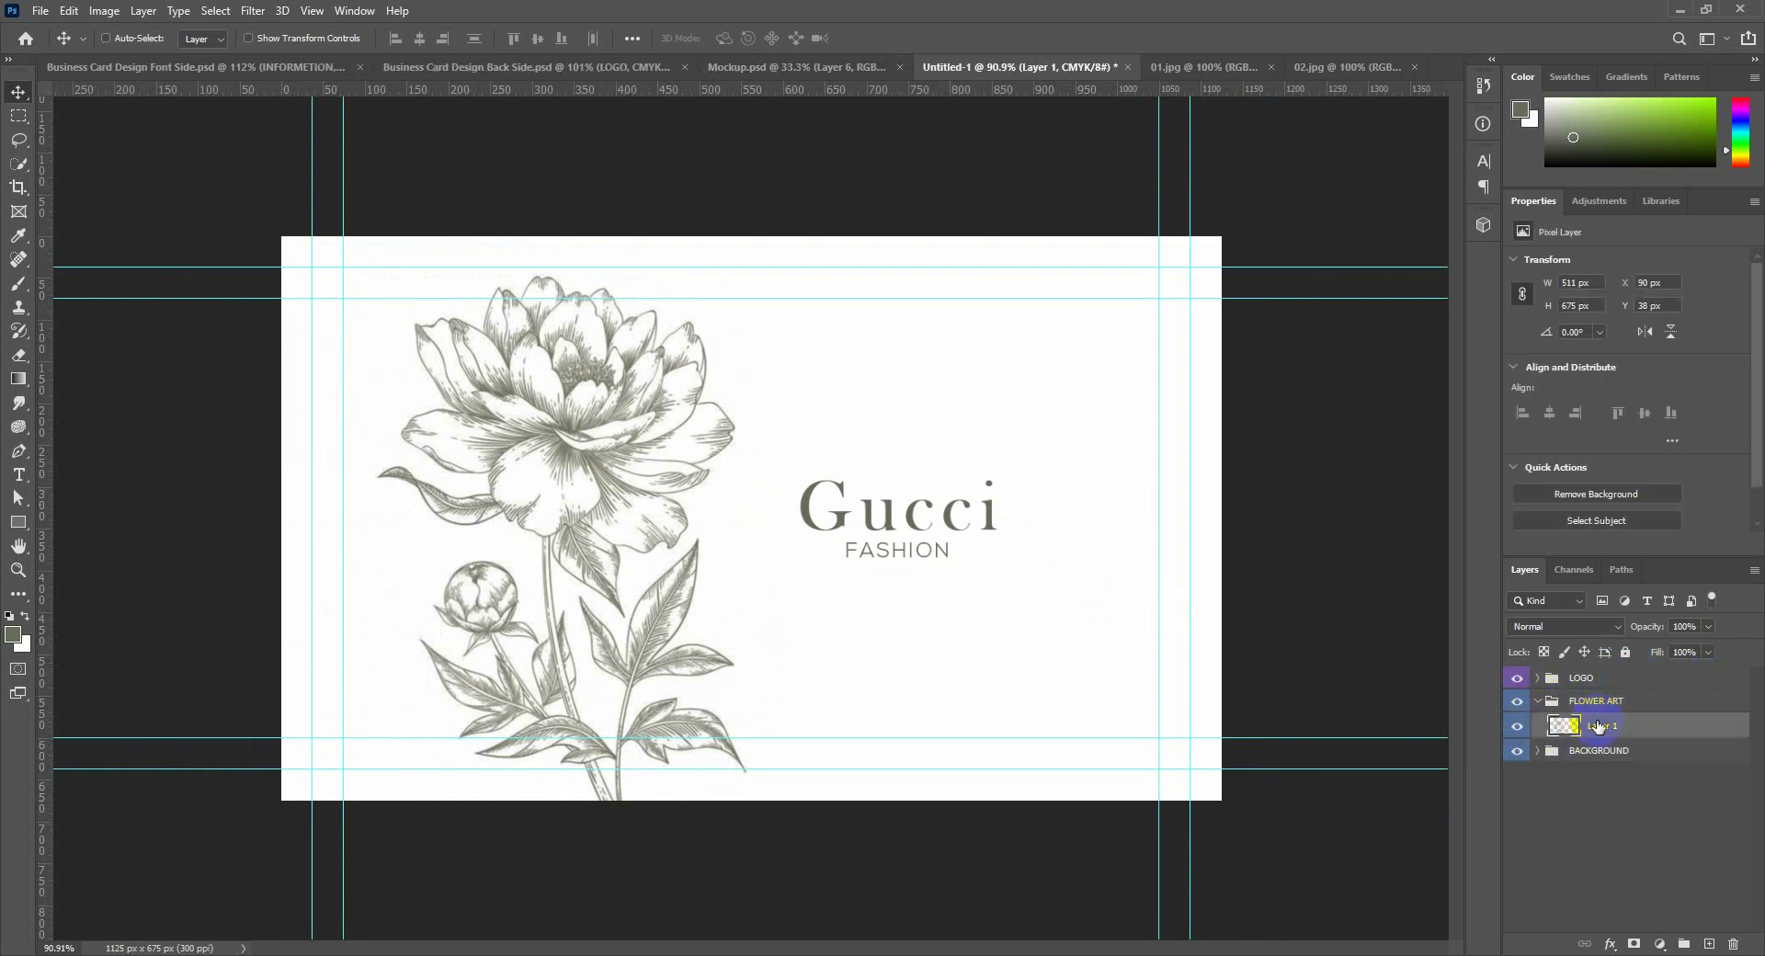
{"action": "key", "text": "ctrl+j"}
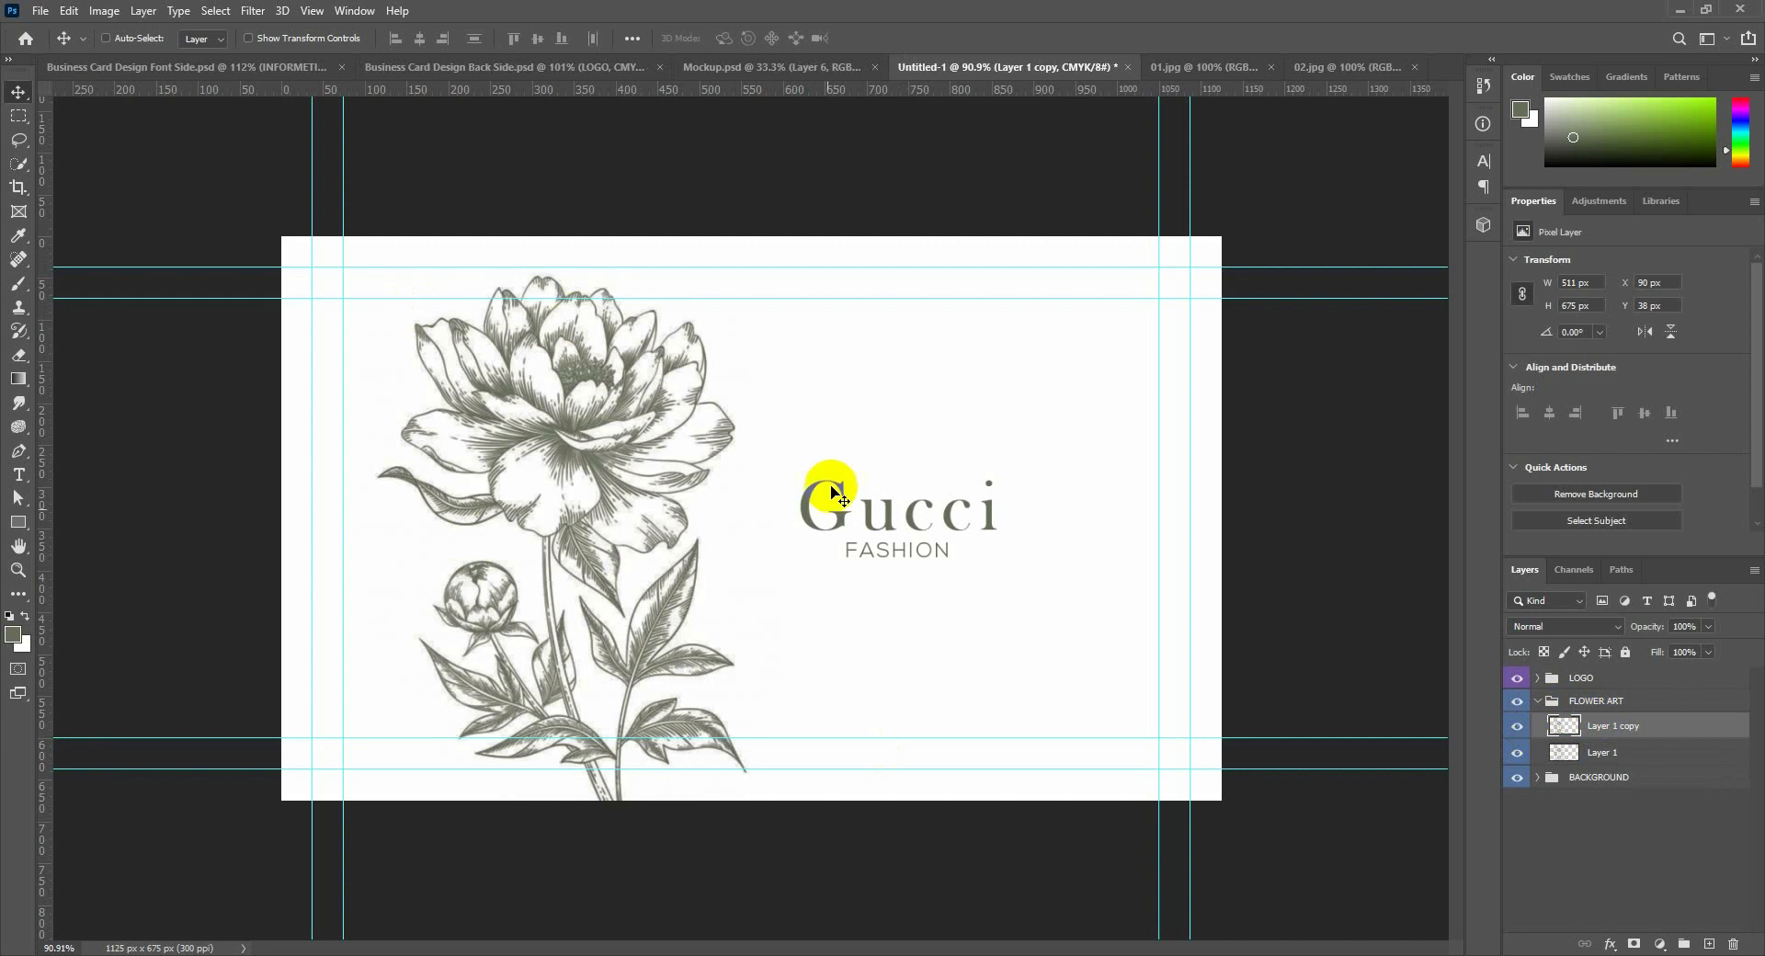
{"action": "key", "text": "ctrl+plus"}
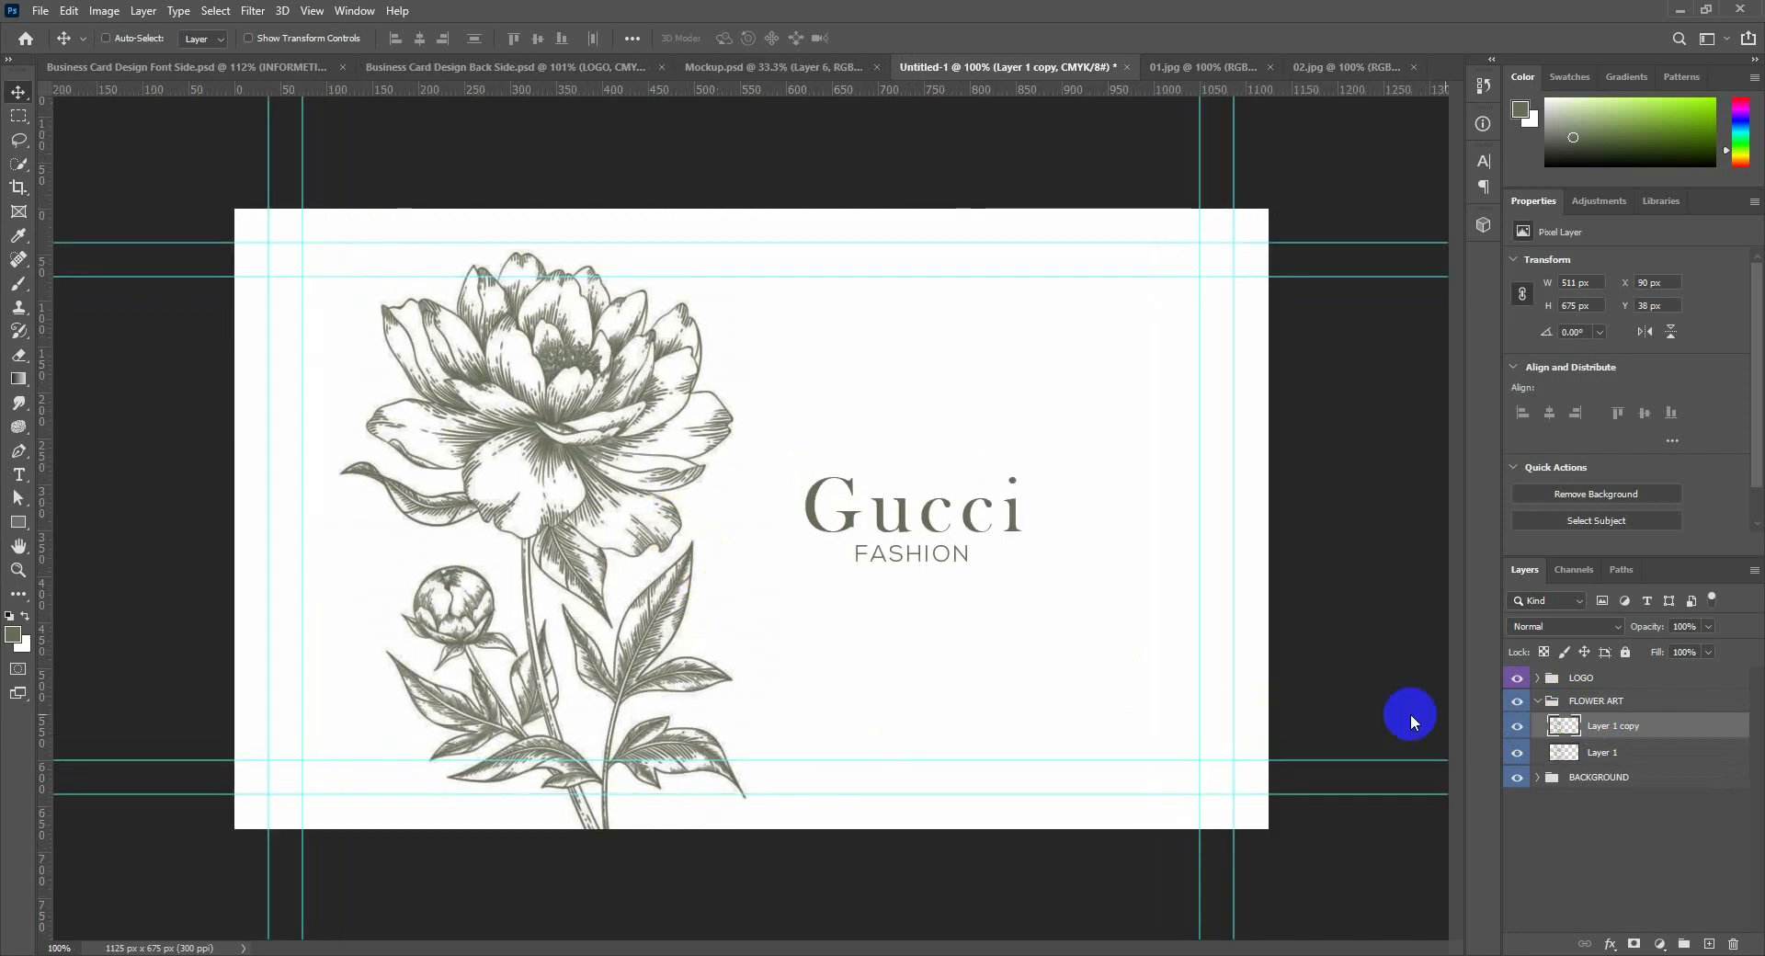
{"action": "left_click", "coordinate": [1539, 704]}
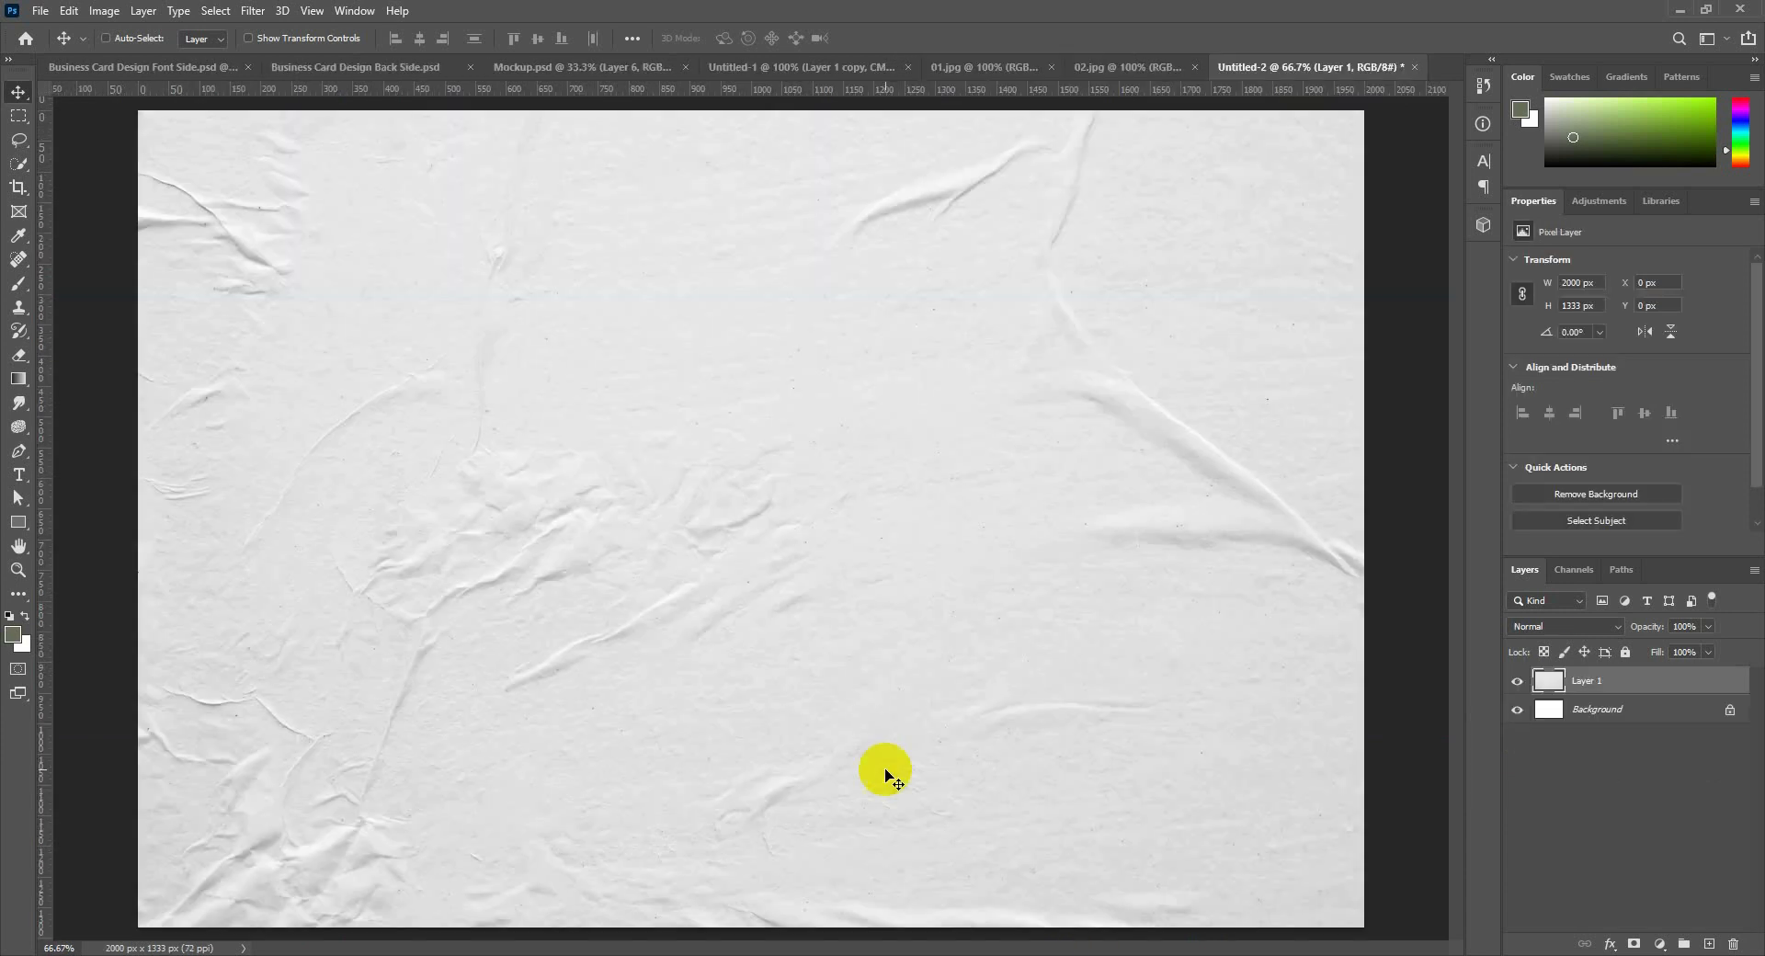
Copy the wrinkled paper texture from its document into the business card document and position it over the card.
{"action": "key", "text": "ctrl+0"}
{"action": "left_click_drag", "start_coordinate": [656, 507], "coordinate": [823, 133]}
{"action": "left_click_drag", "start_coordinate": [808, 402], "coordinate": [855, 460]}
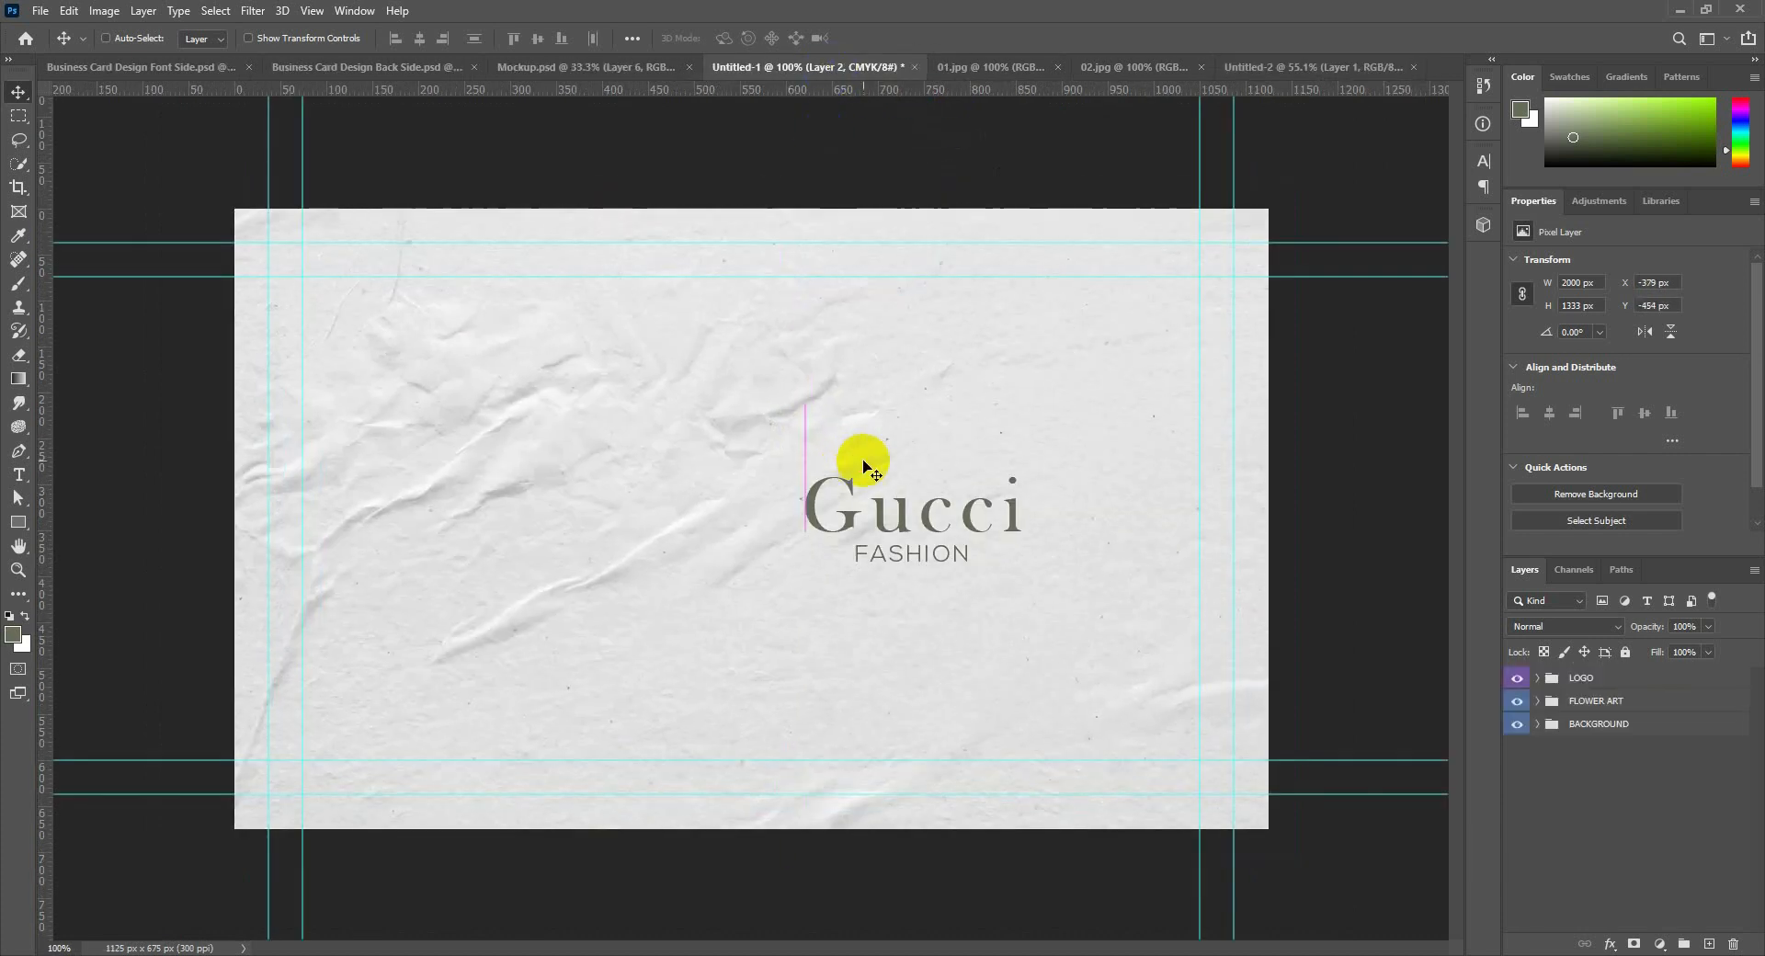
Move the paper texture layer beneath the peony layers in the FLOWER ART group.
{"action": "left_click", "coordinate": [1574, 681]}
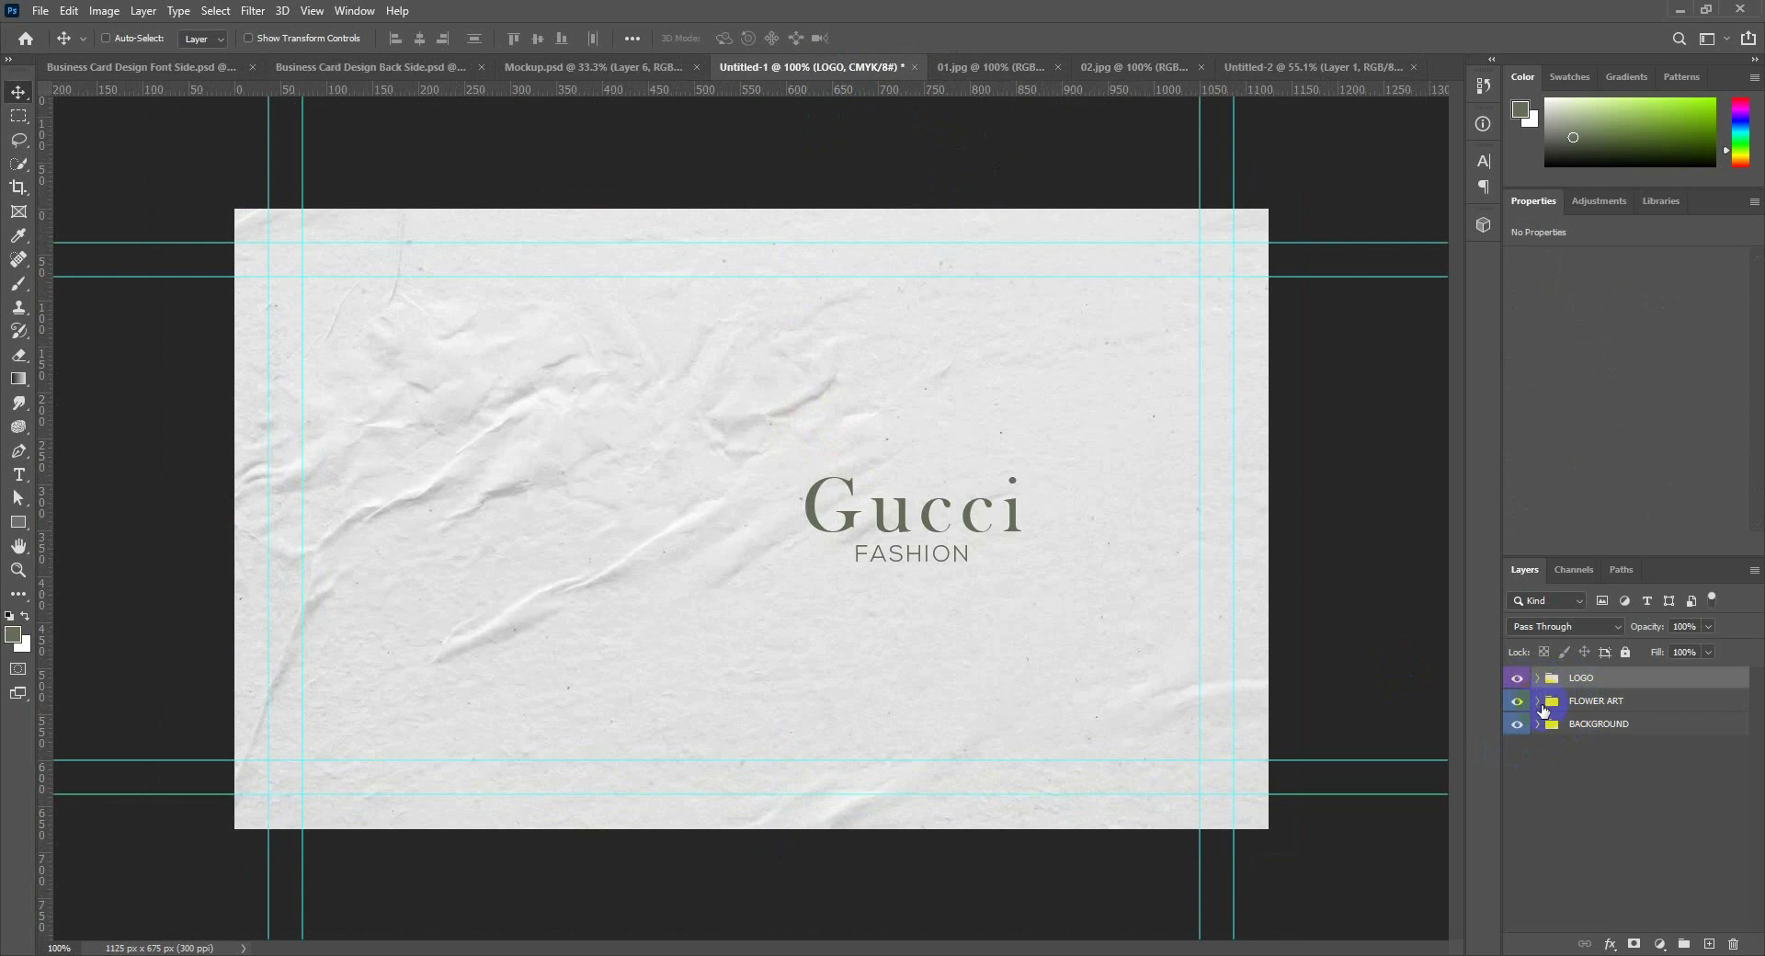
{"action": "left_click", "coordinate": [1538, 702]}
{"action": "left_click_drag", "start_coordinate": [1574, 729], "coordinate": [1565, 793]}
{"action": "left_click", "coordinate": [1537, 703]}
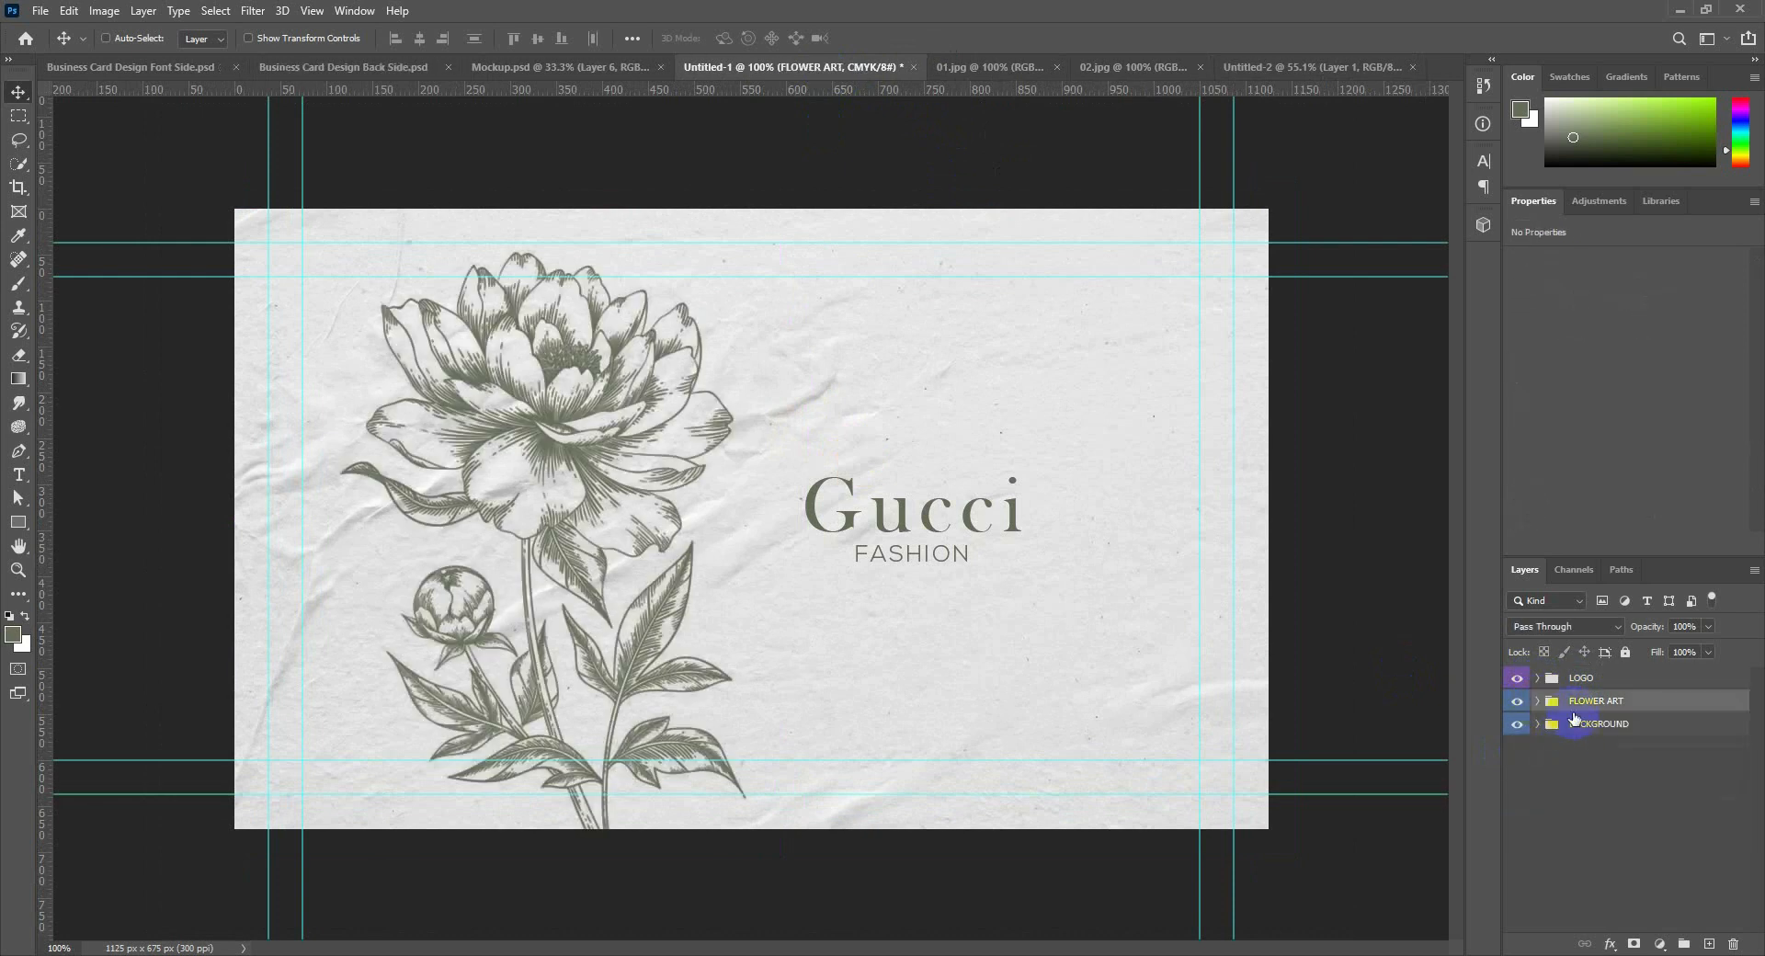
Move the paper texture layer out of its group to the top of the layer stack, above LOGO.
{"action": "left_click", "coordinate": [1538, 704]}
{"action": "left_click_drag", "start_coordinate": [1584, 782], "coordinate": [1581, 672]}
{"action": "left_click", "coordinate": [1538, 727]}
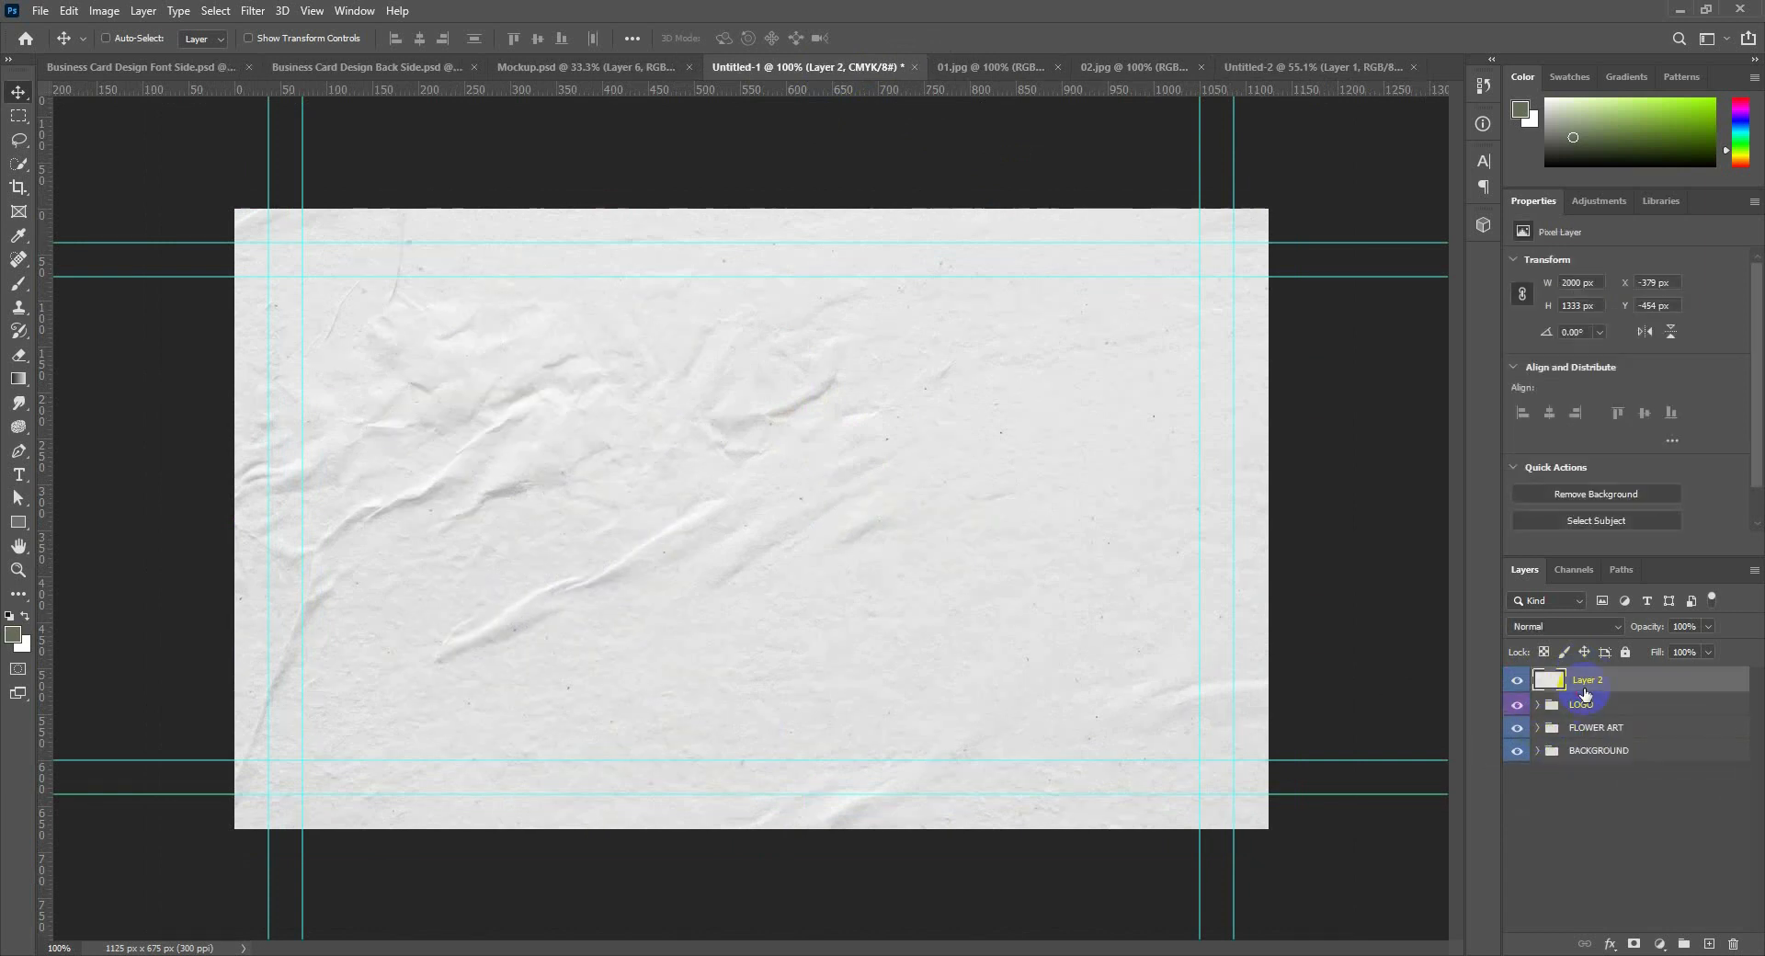
Scale the paper texture proportionally to 1280 px wide and position it to cover the whole card.
{"action": "key", "text": "ctrl+t"}
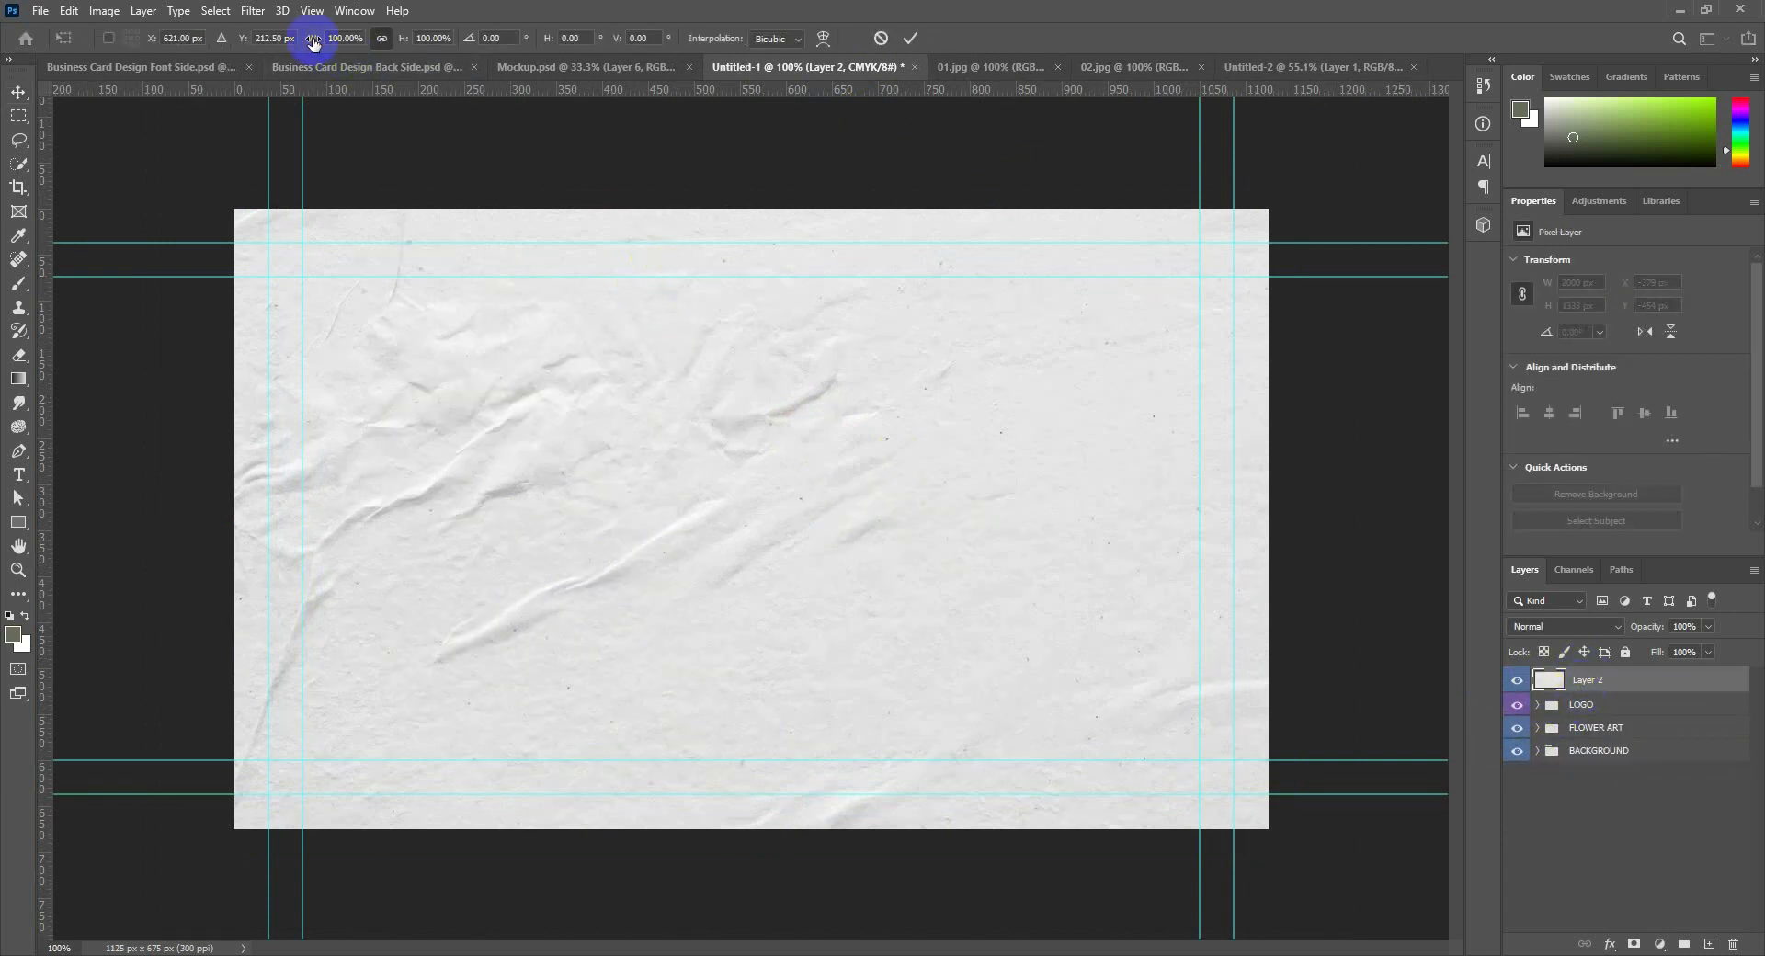
{"action": "left_click_drag", "start_coordinate": [315, 43], "coordinate": [284, 51]}
{"action": "left_click_drag", "start_coordinate": [867, 516], "coordinate": [804, 623]}
{"action": "left_click", "coordinate": [910, 37]}
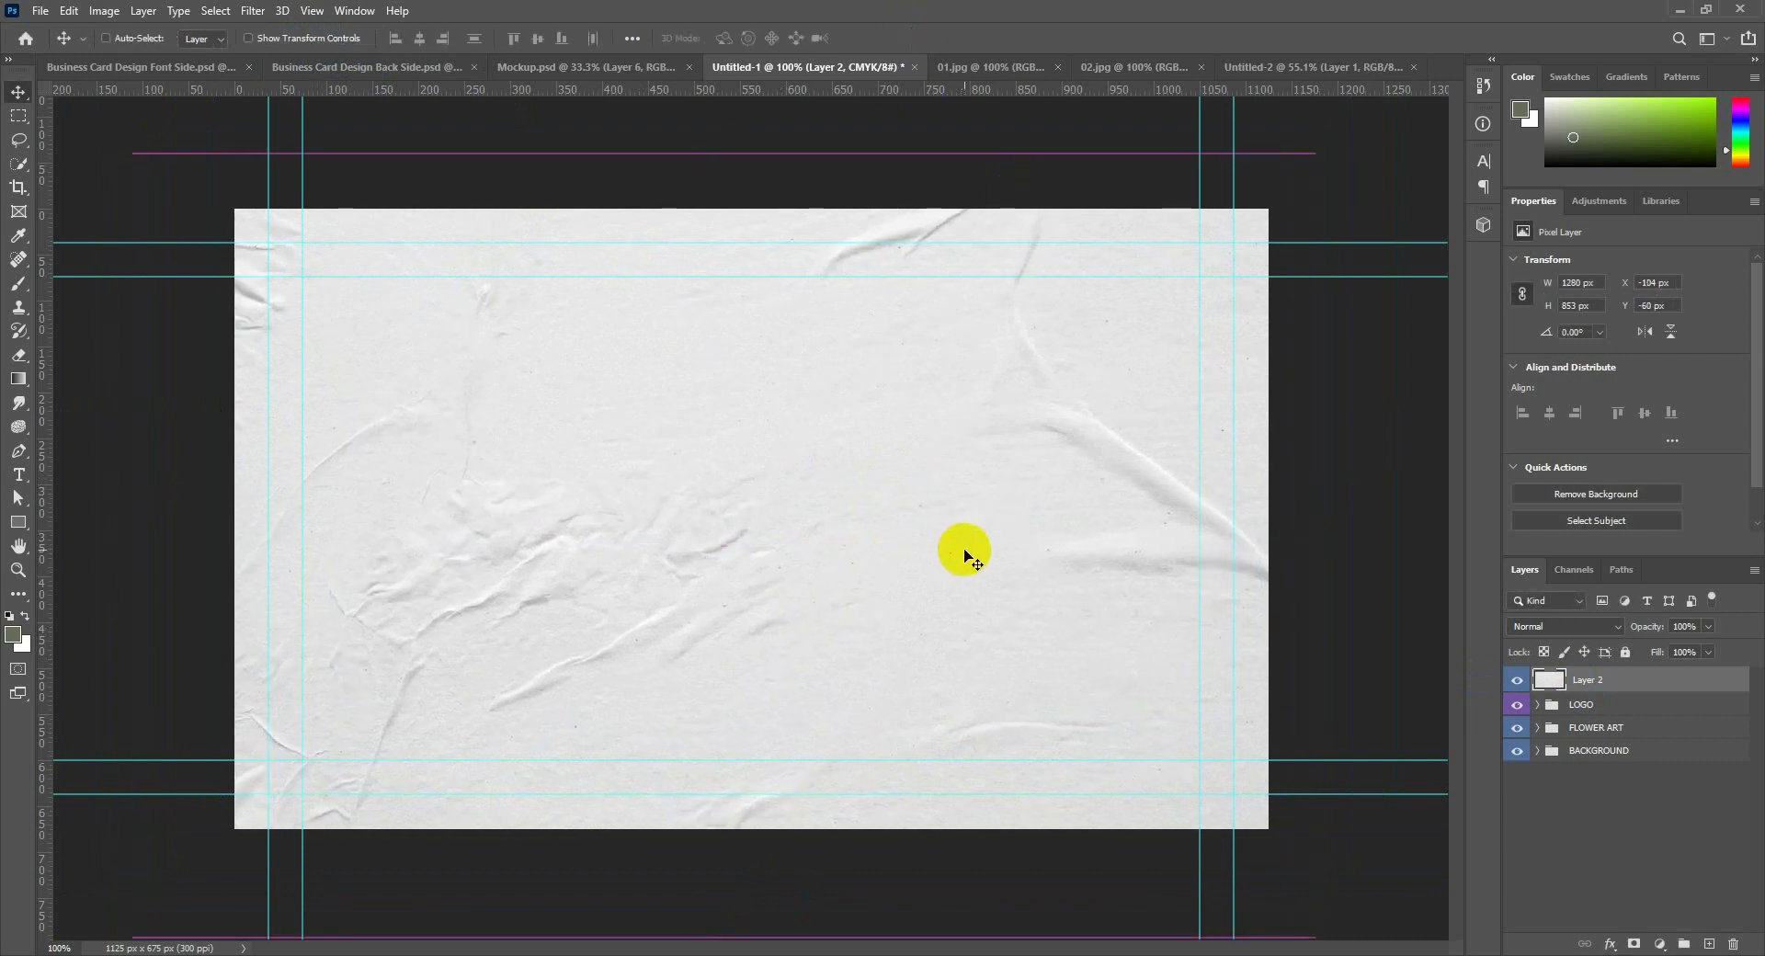
Set the paper texture's blend mode to Multiply and shift it slightly left to about X -115 px.
{"action": "left_click", "coordinate": [1572, 628]}
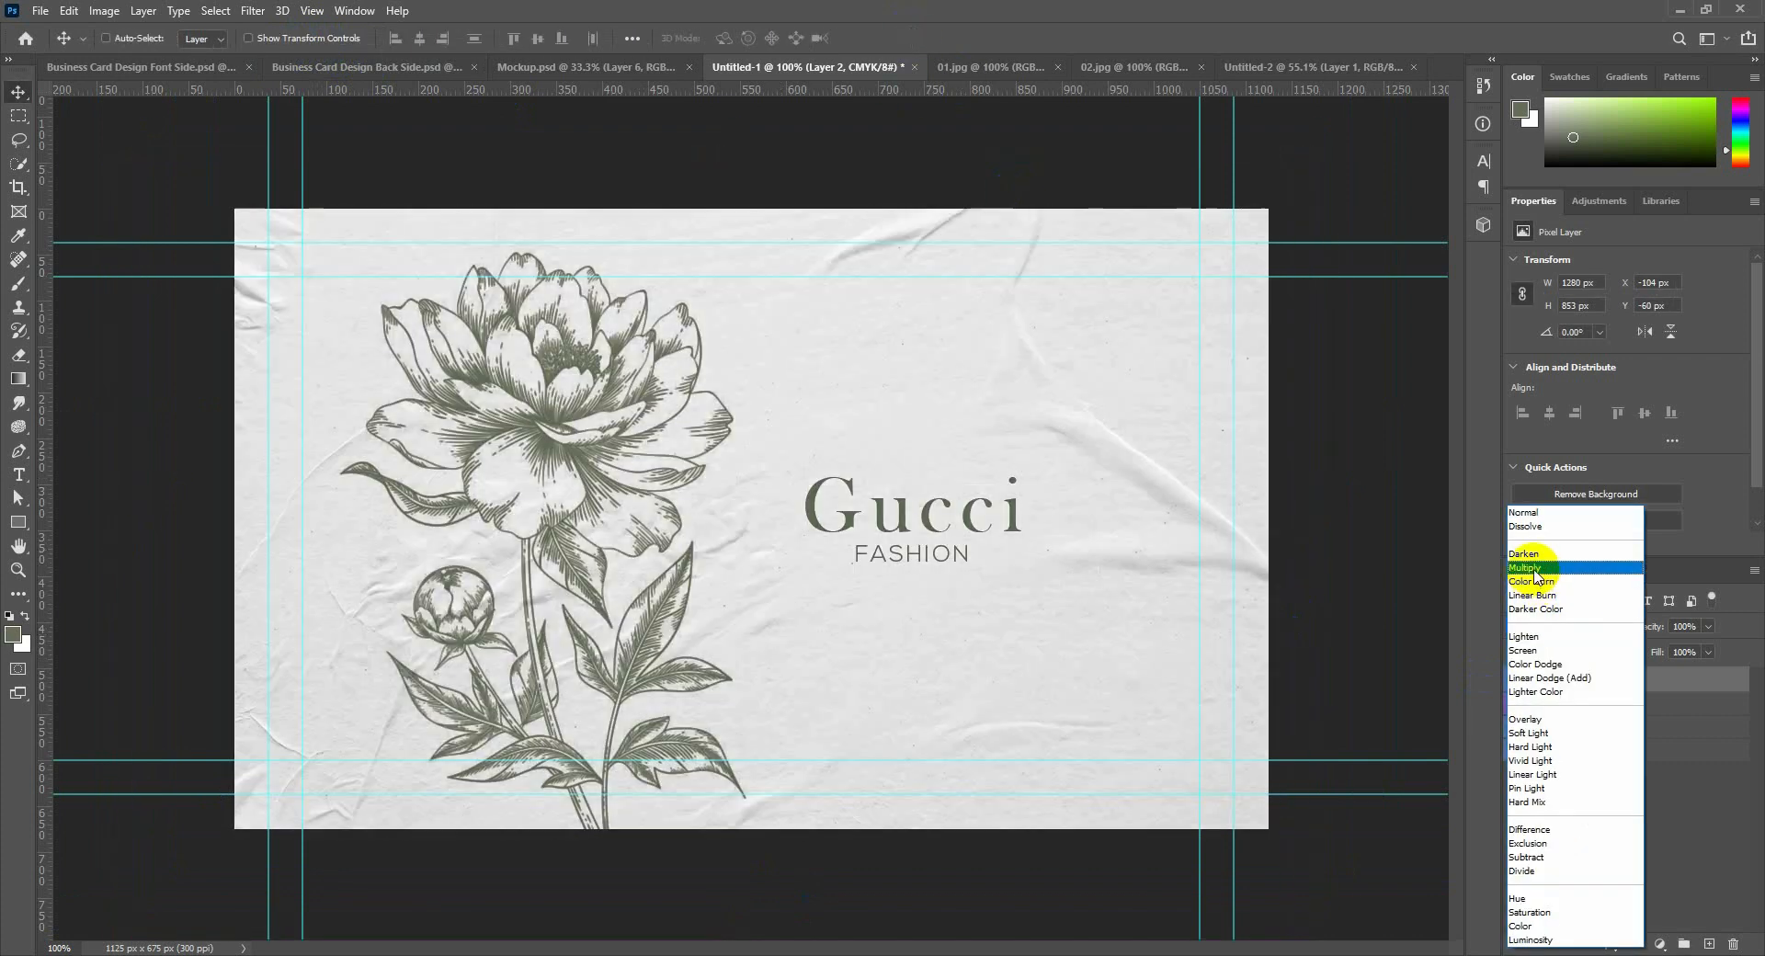
{"action": "left_click", "coordinate": [1534, 568]}
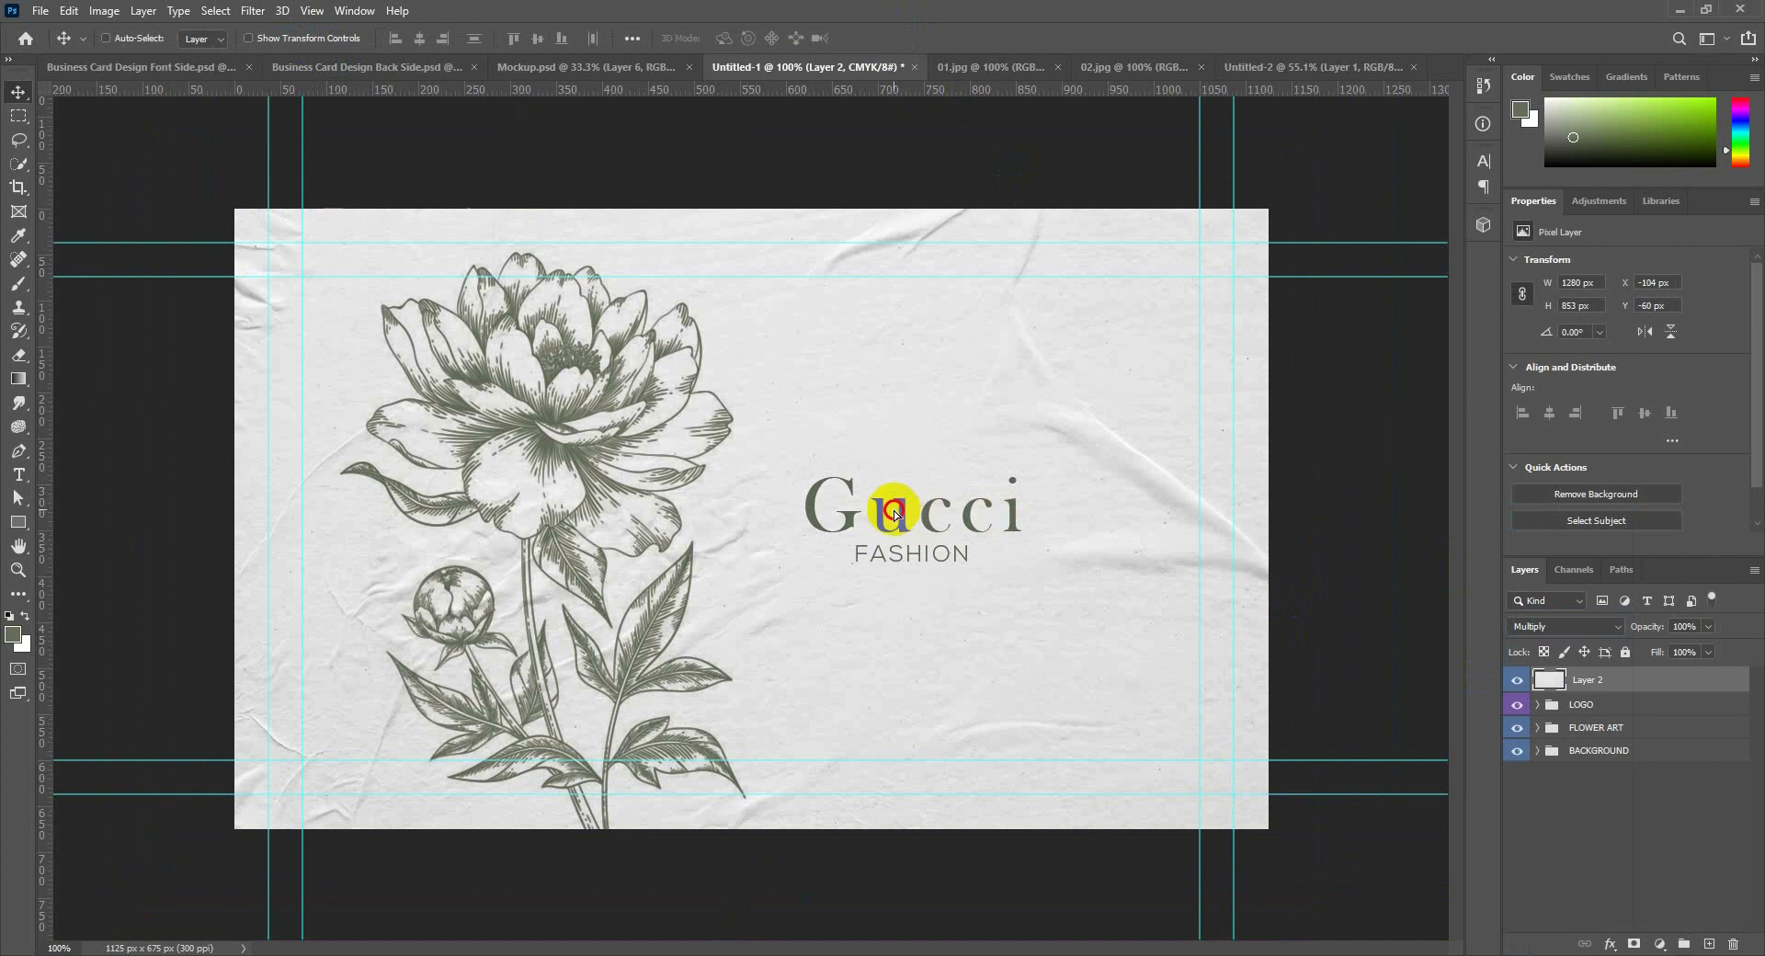
{"action": "left_click_drag", "start_coordinate": [891, 500], "coordinate": [873, 517]}
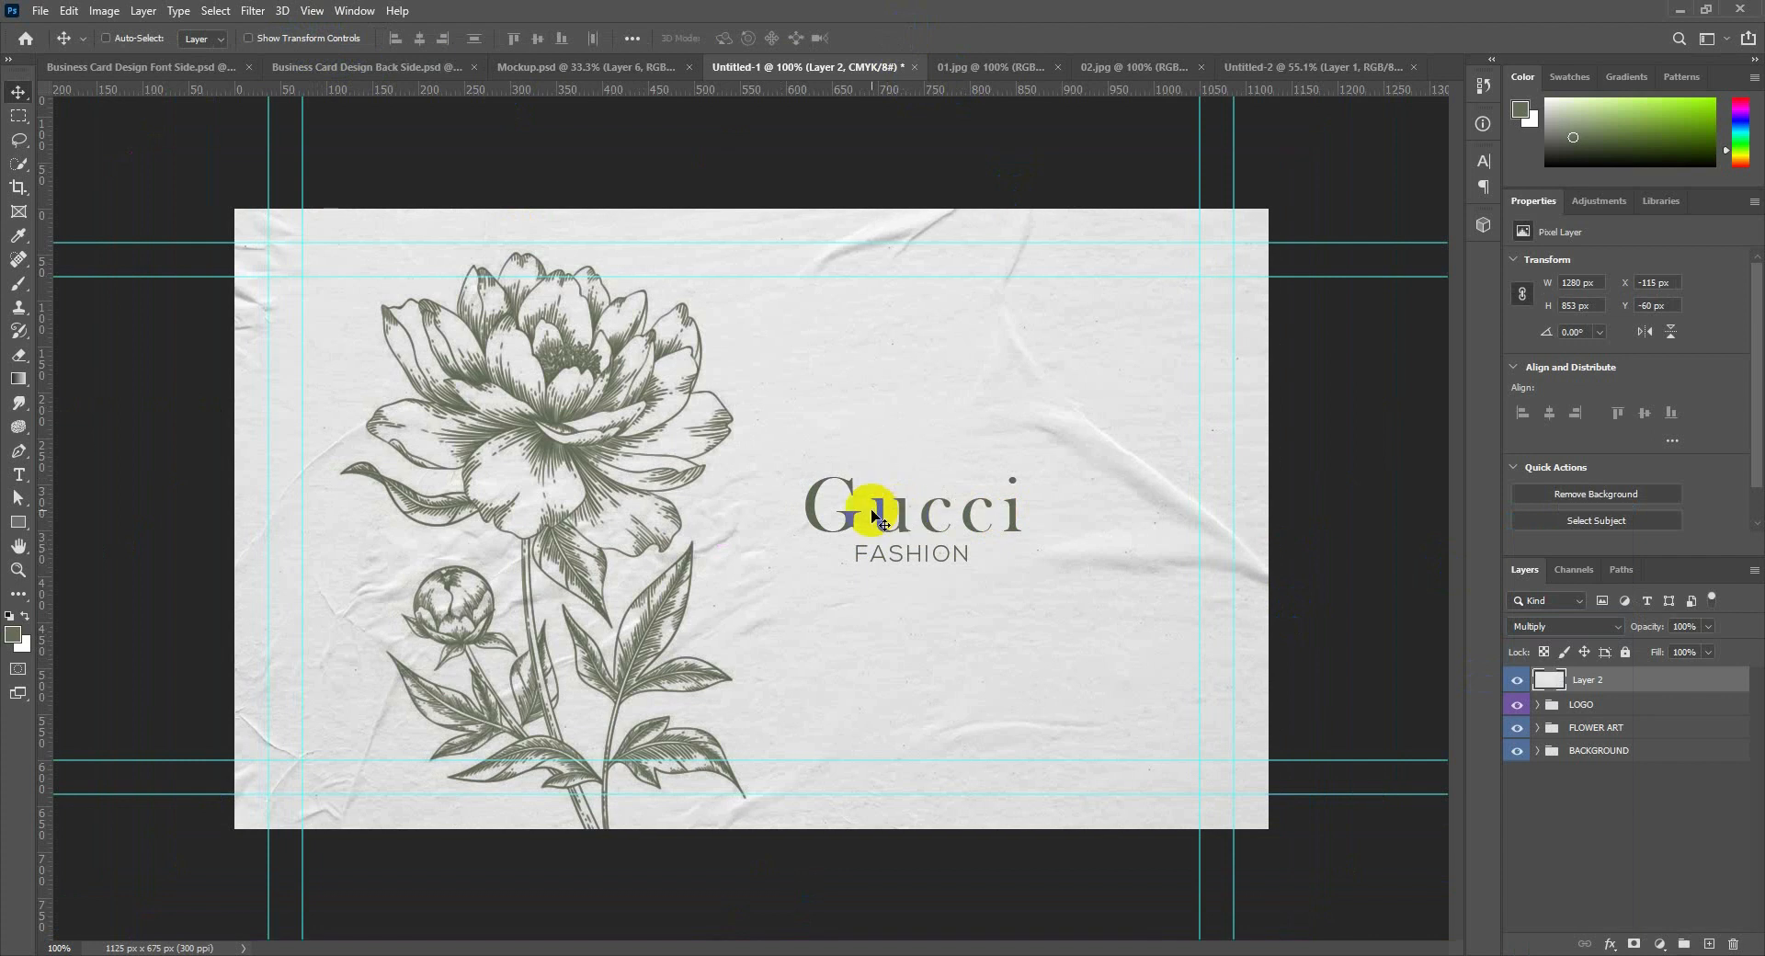
Hide and show the guides to examine the textured card without them.
{"action": "key", "text": "ctrl+semicolon"}
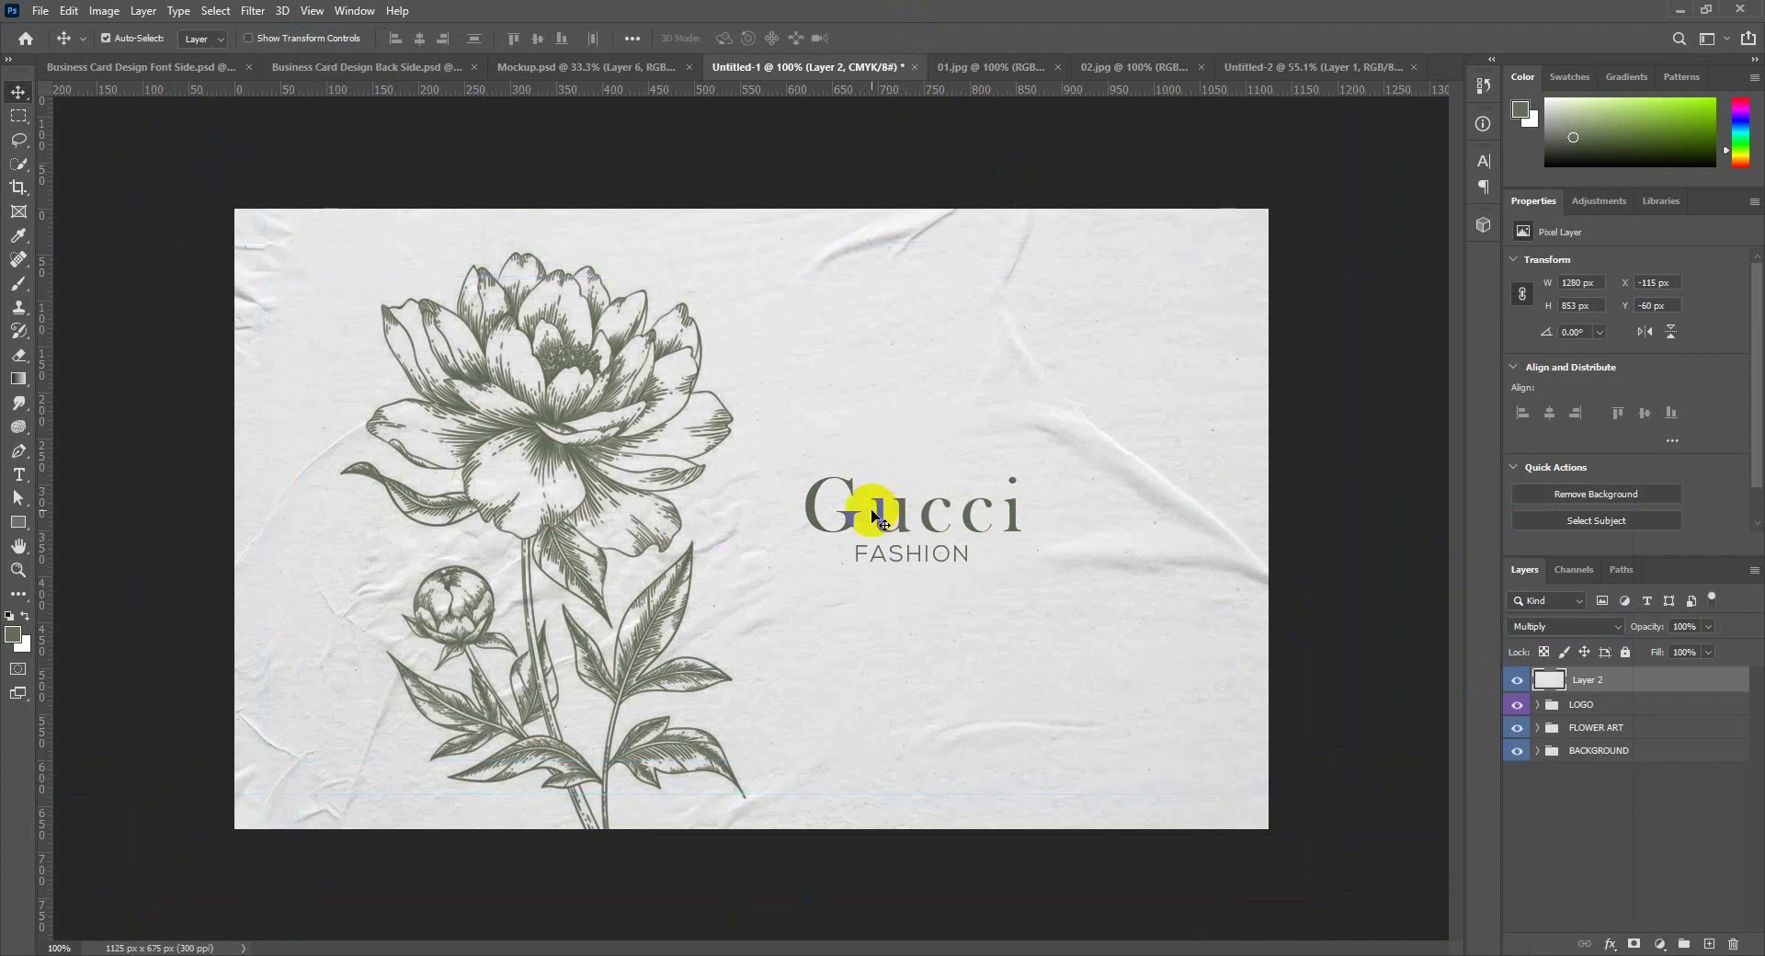
{"action": "key", "text": "ctrl+semicolon"}
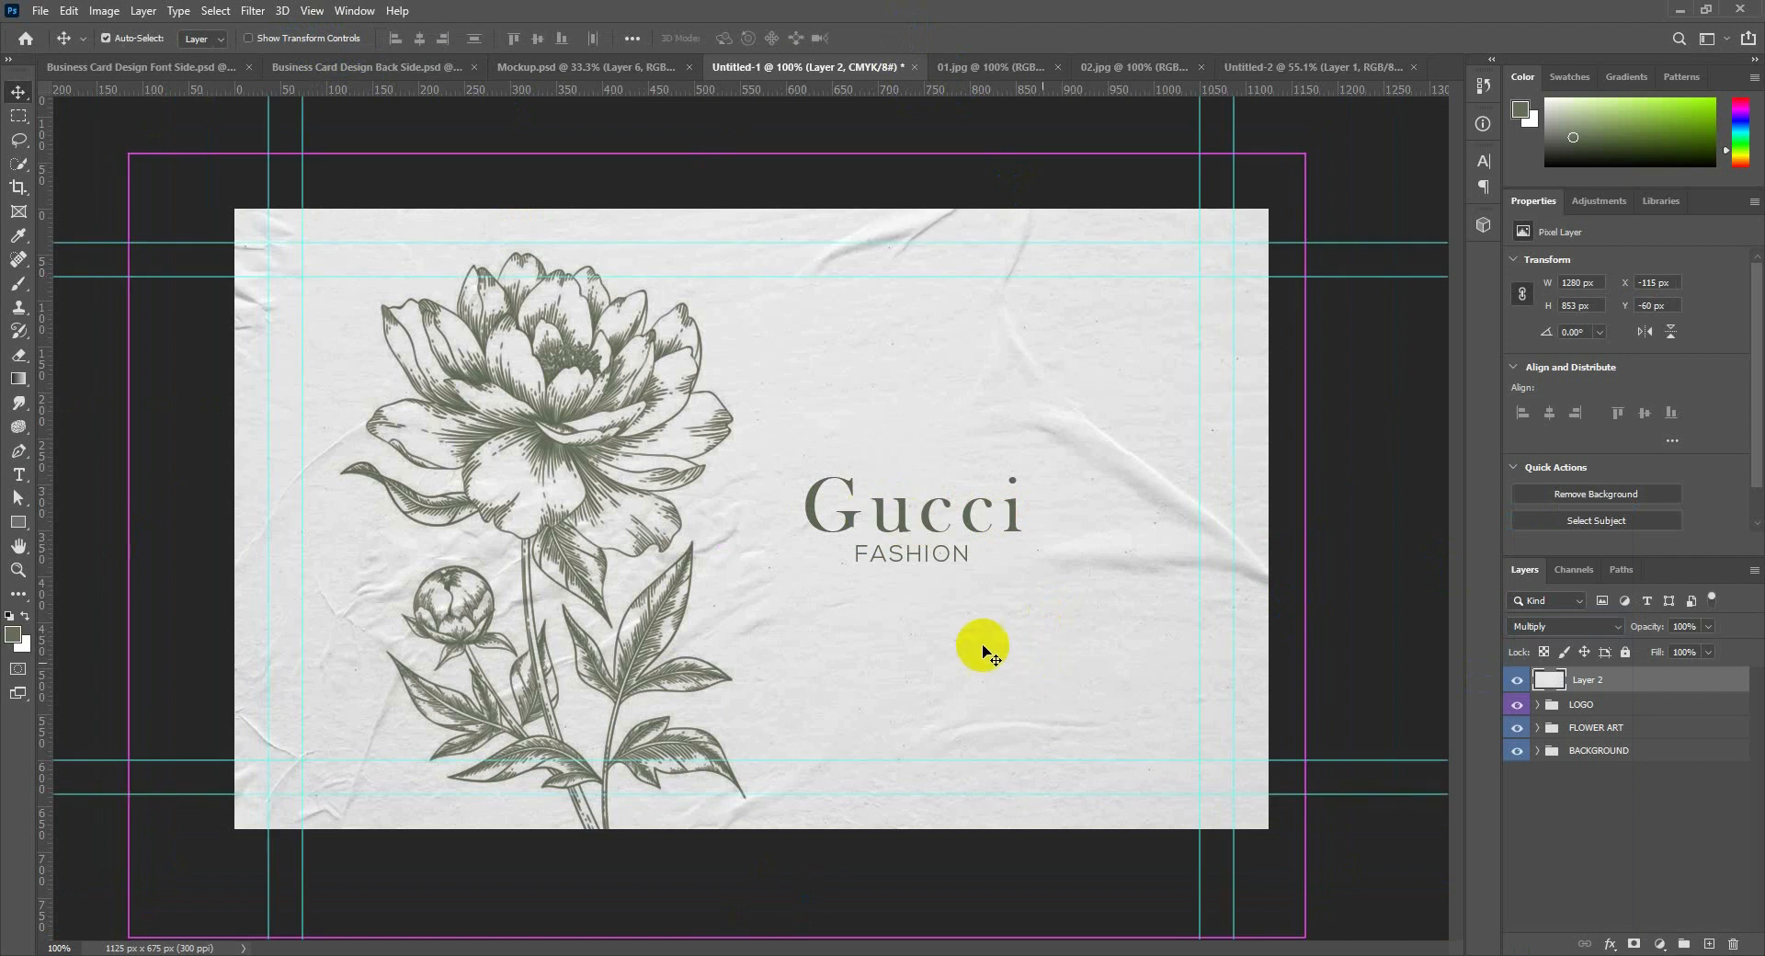
{"action": "key", "text": "ctrl+semicolon"}
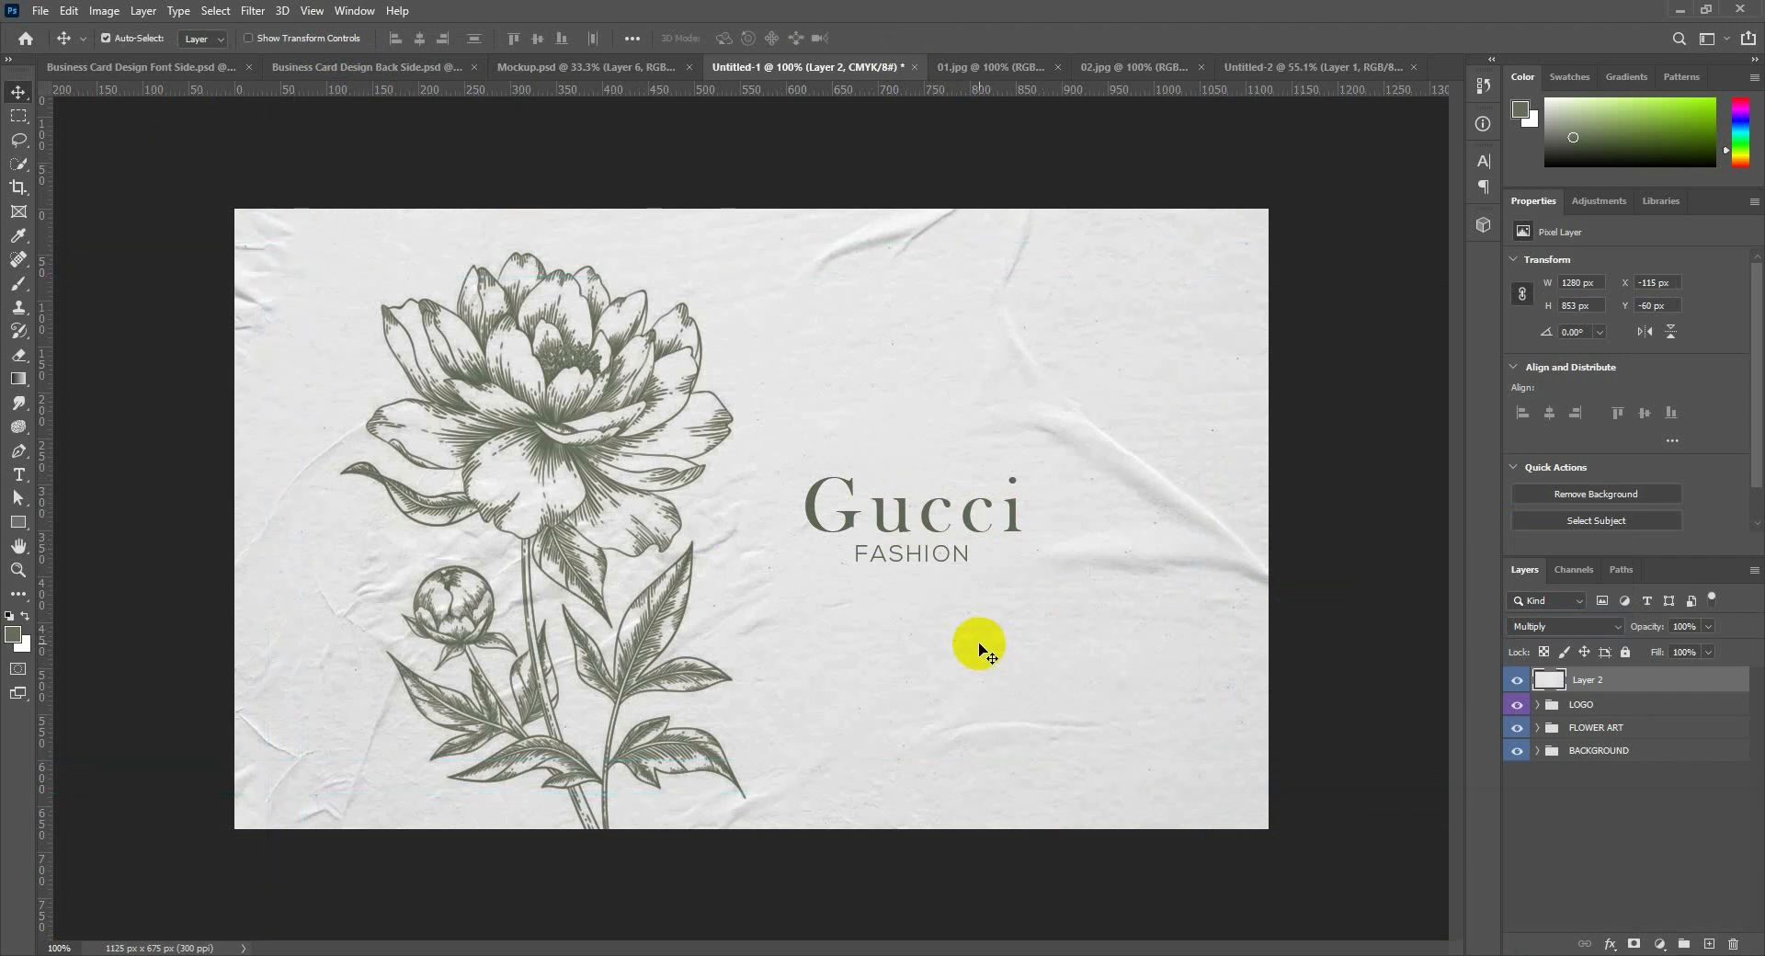
{"action": "key", "text": "ctrl+semicolon"}
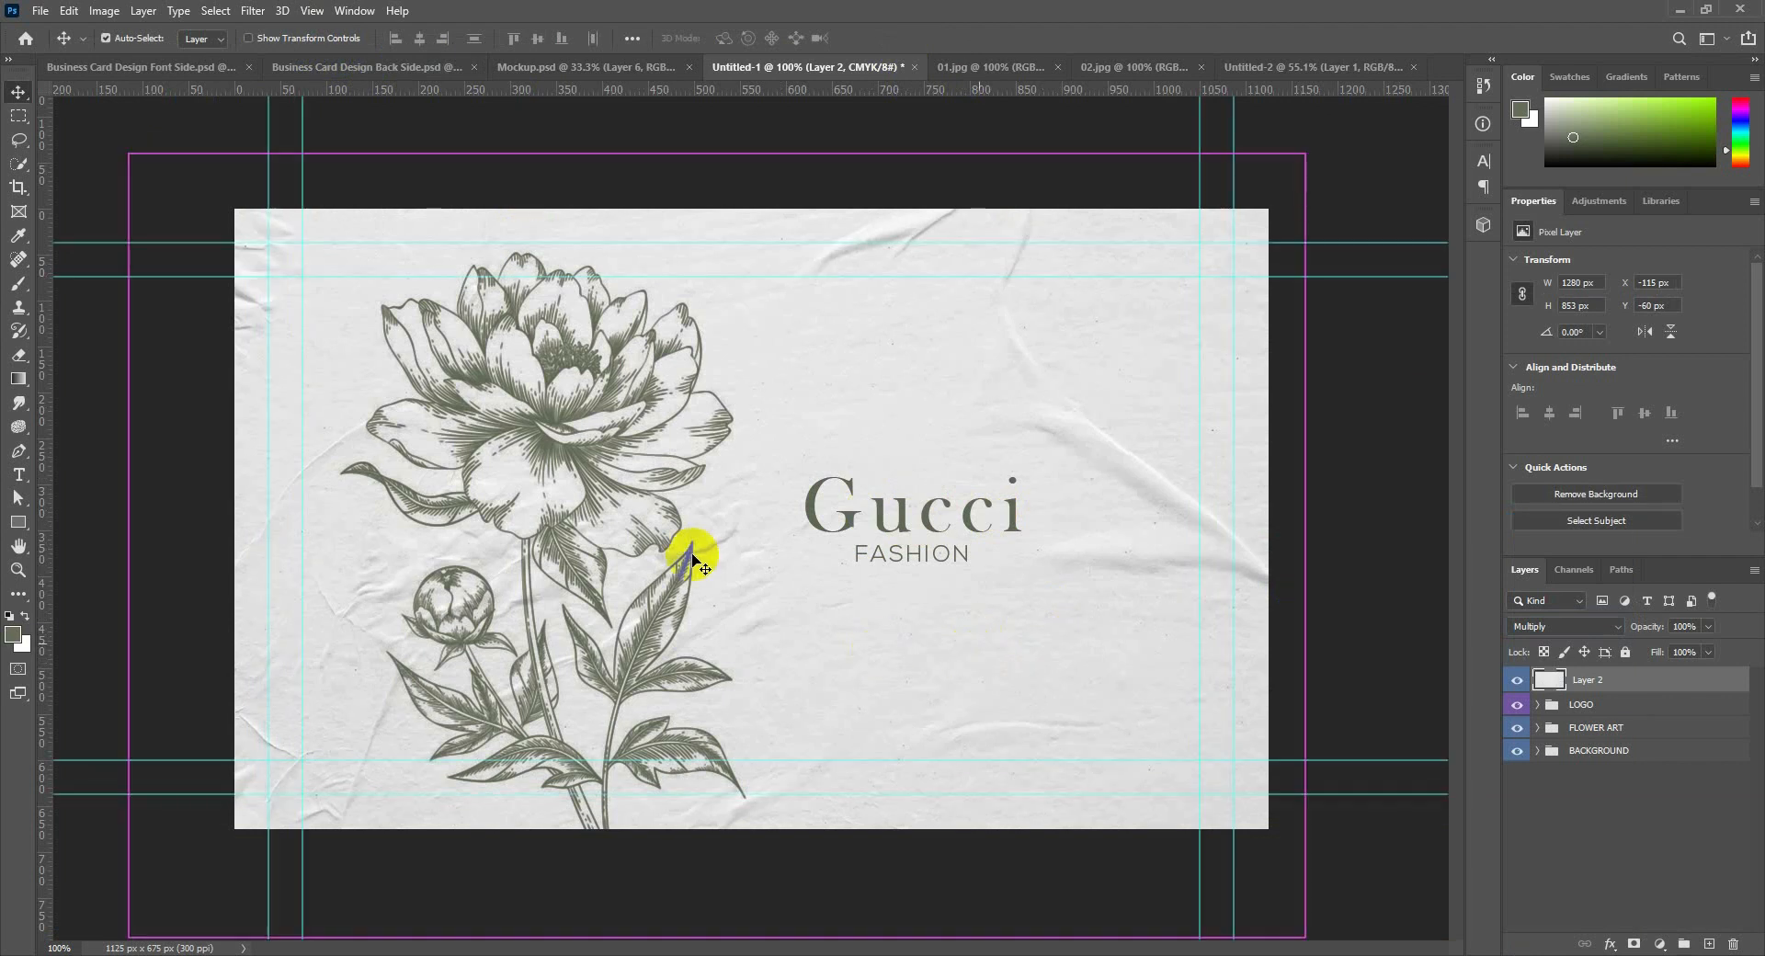
Put the paper texture layer in its own group and name the group TEXTURE.
{"action": "key", "text": "ctrl+g"}
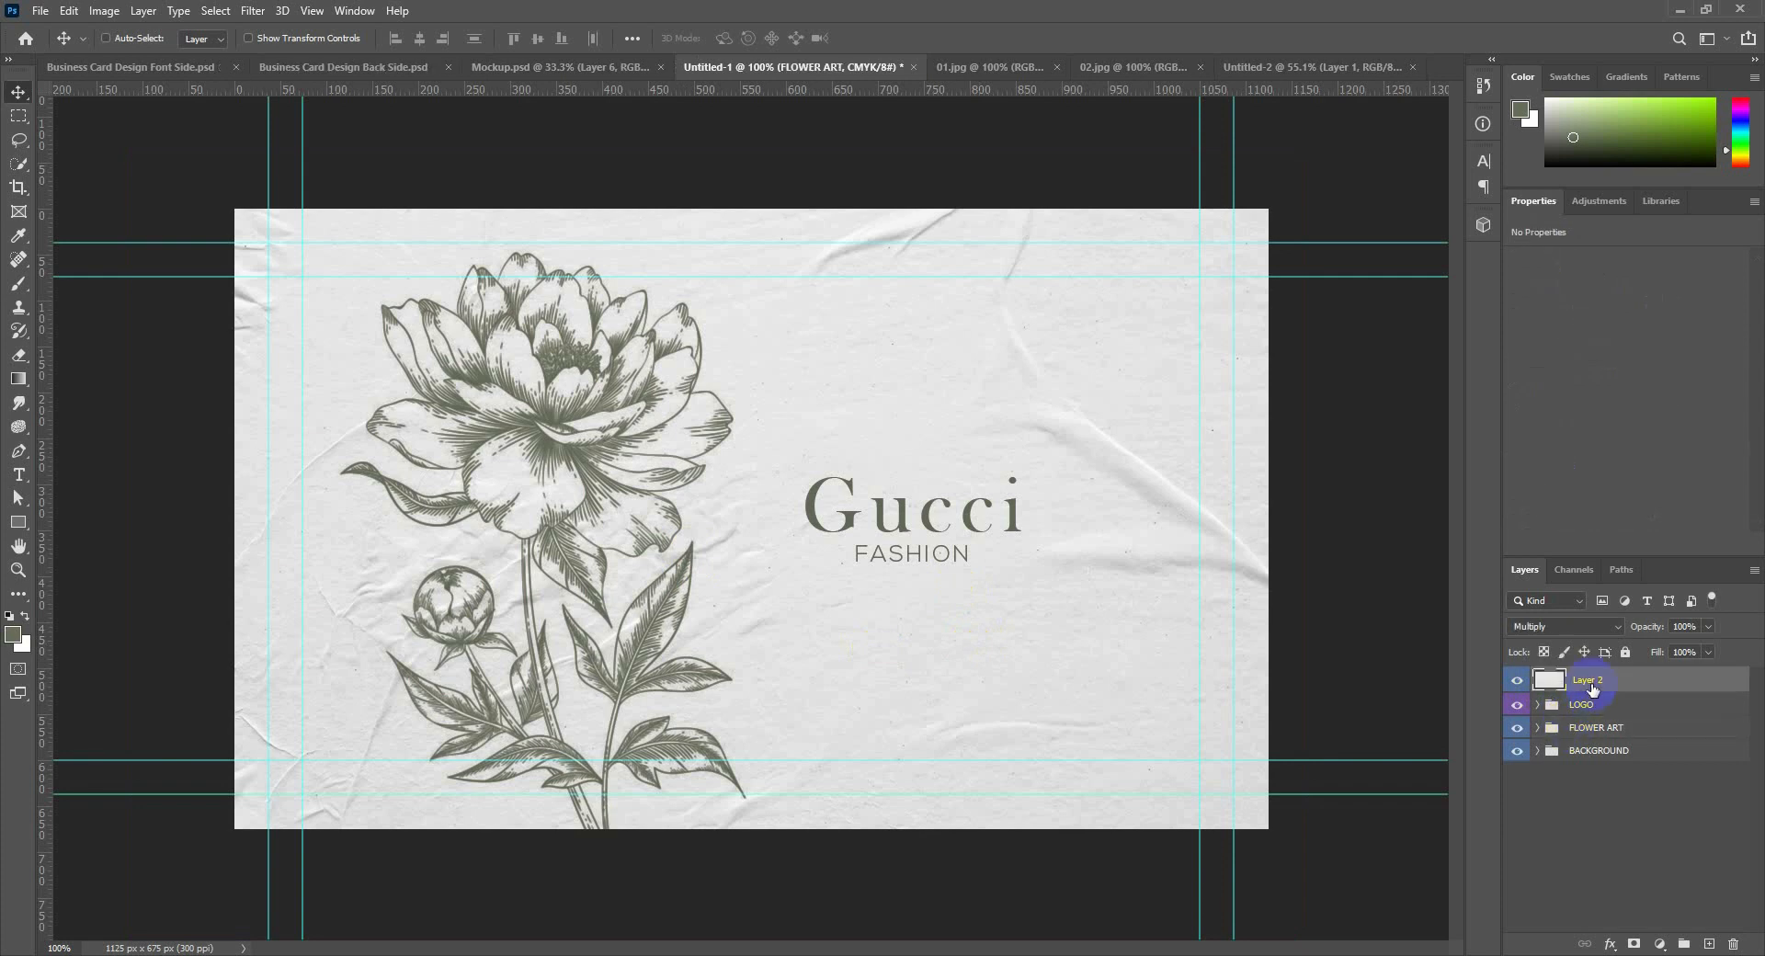
{"action": "left_click", "coordinate": [1585, 680]}
{"action": "double_click", "coordinate": [1585, 680]}
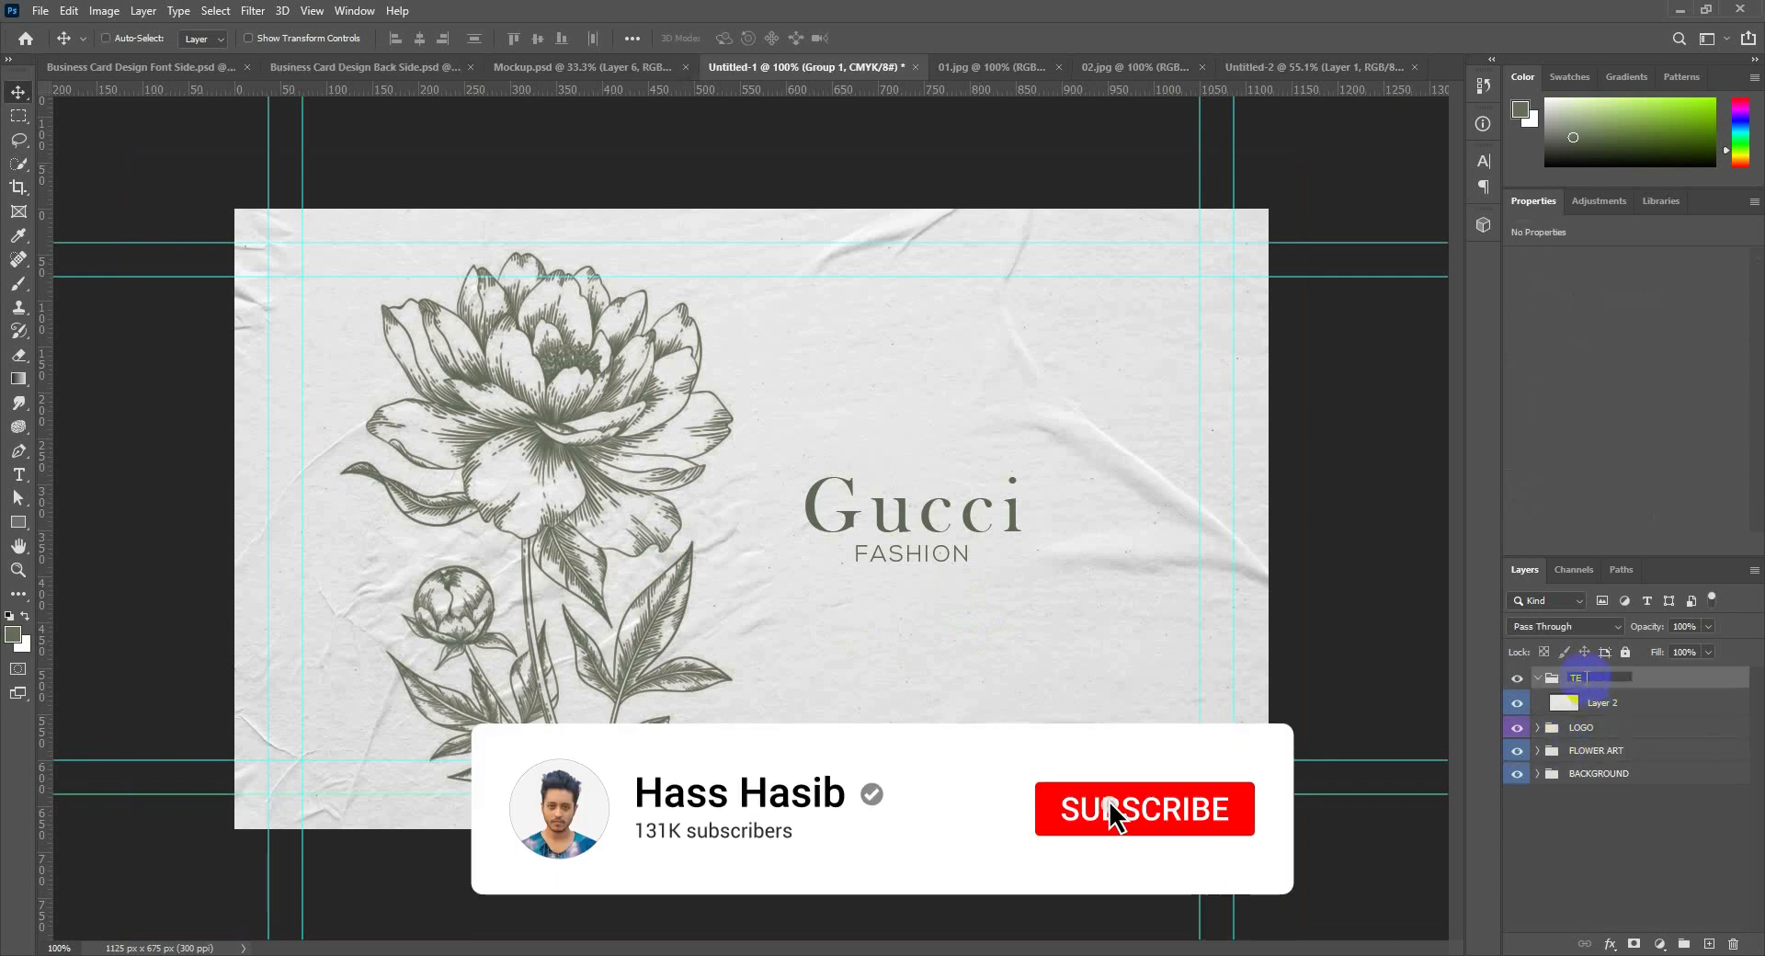
{"action": "type", "text": "TEXTURE"}
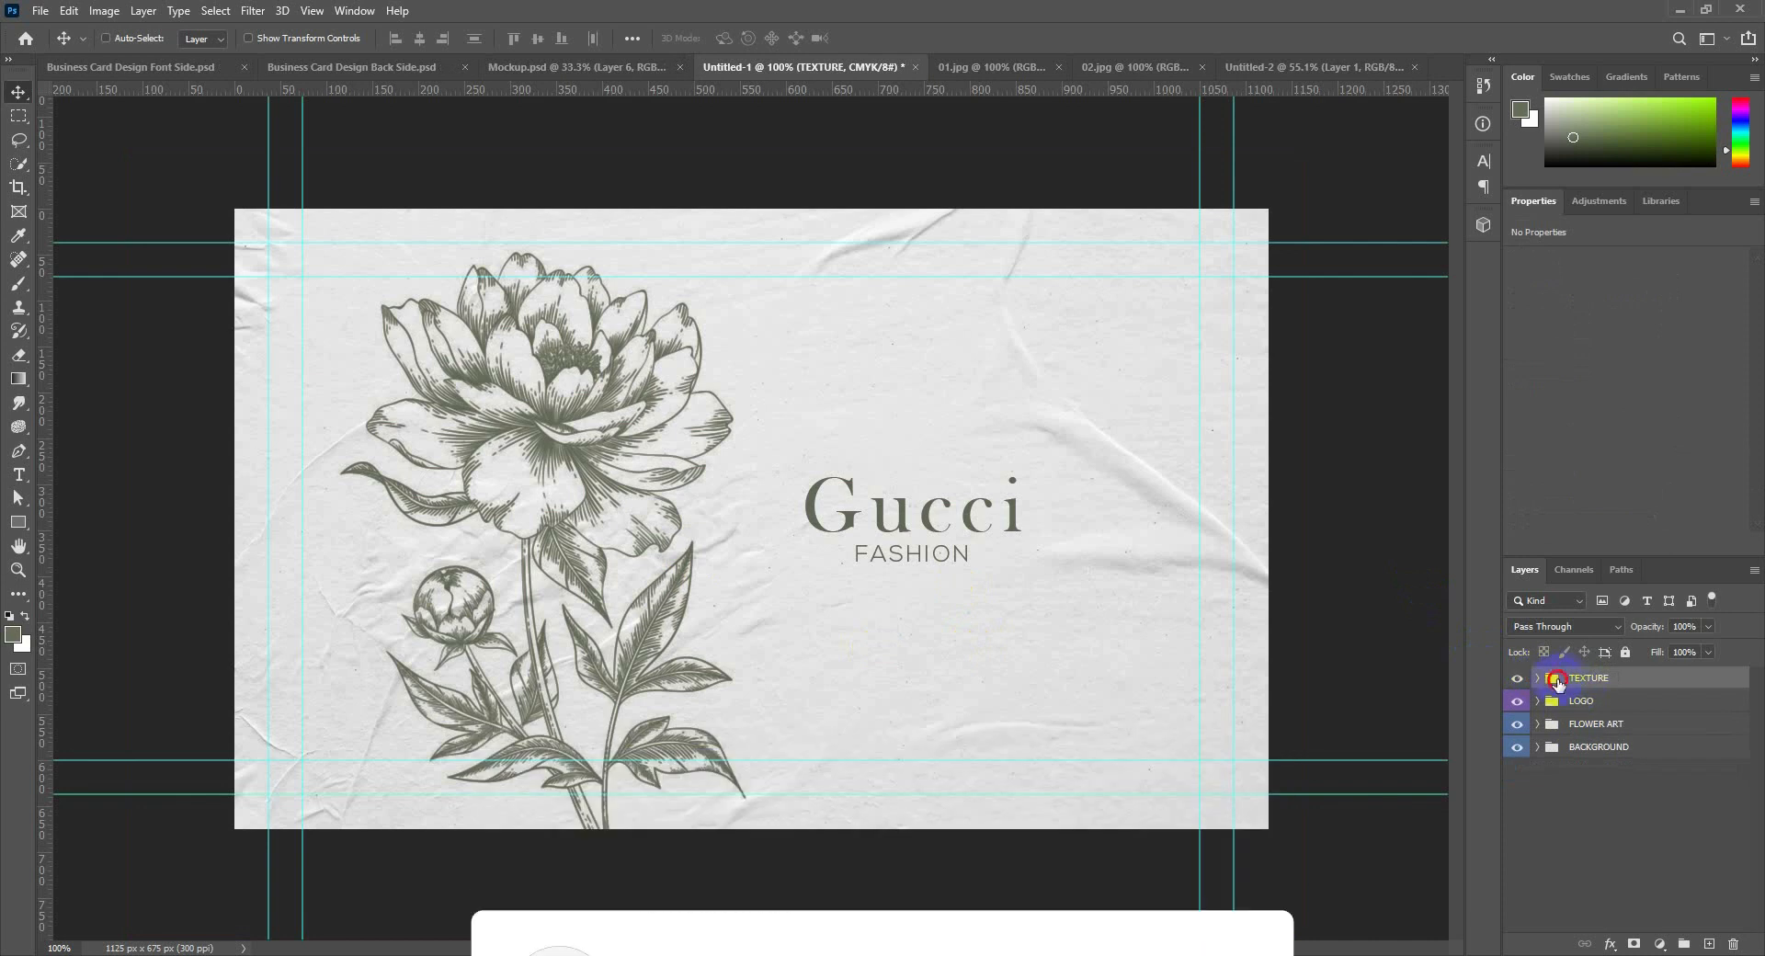
Set the paper texture layer's fill to 50% and collapse the TEXTURE group.
{"action": "left_click", "coordinate": [1596, 710]}
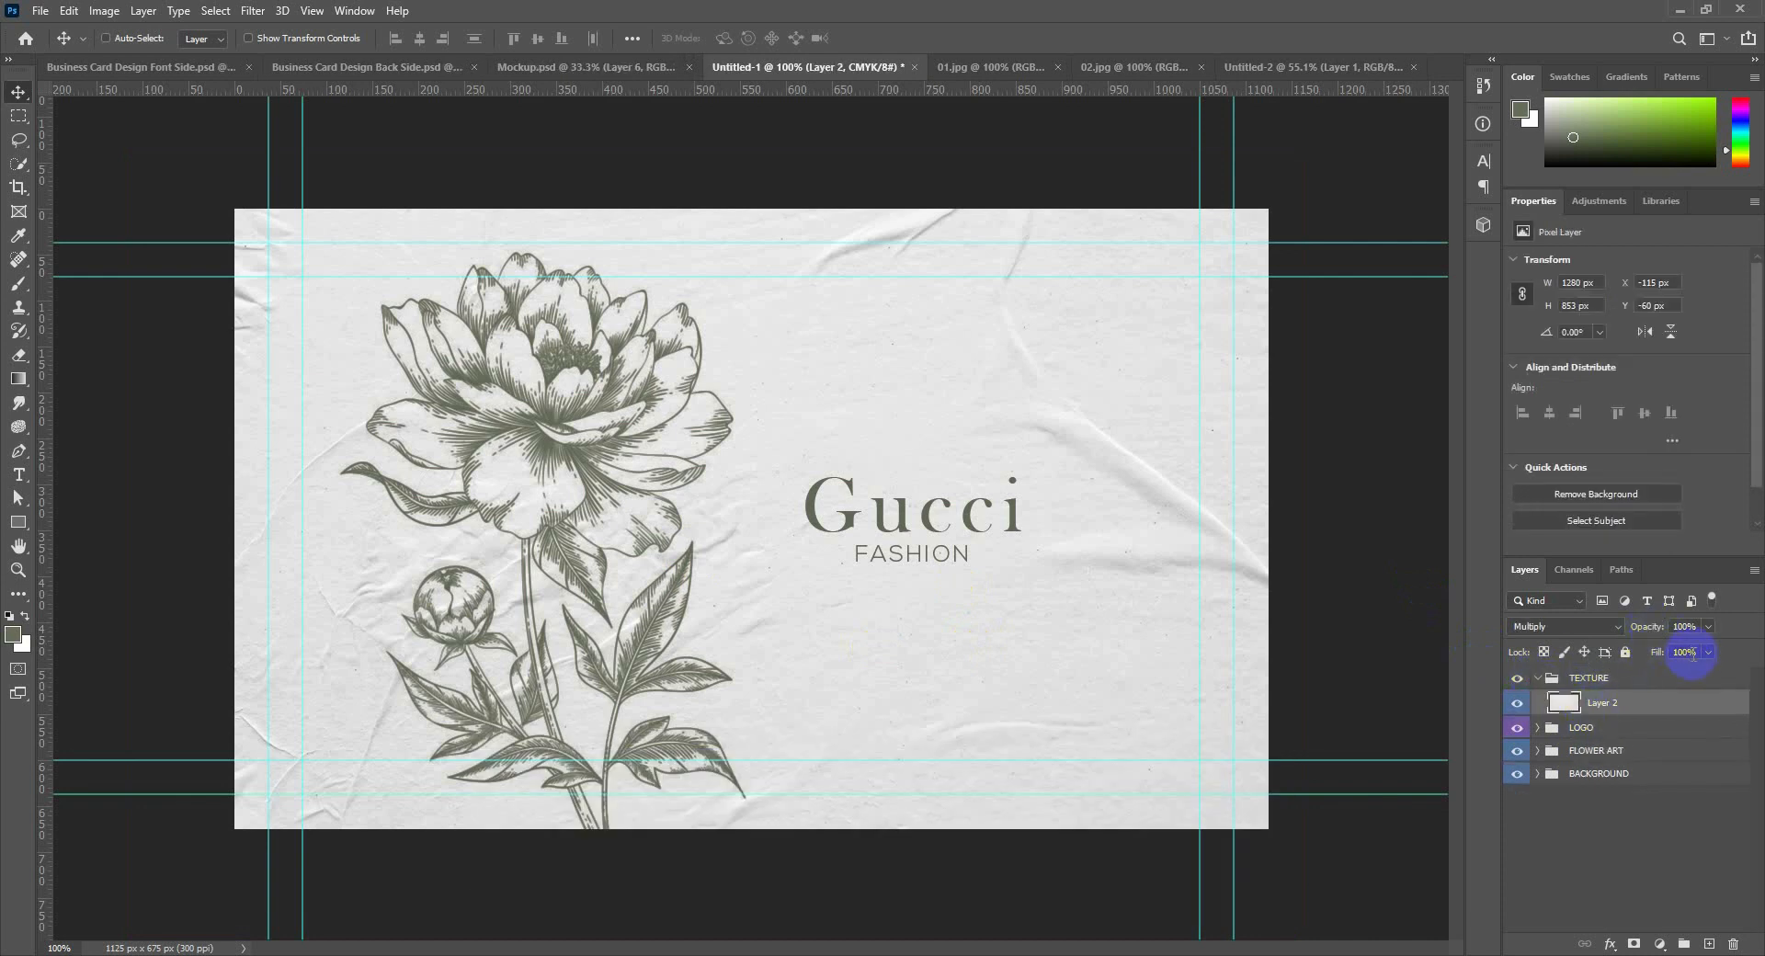
{"action": "type", "text": "50"}
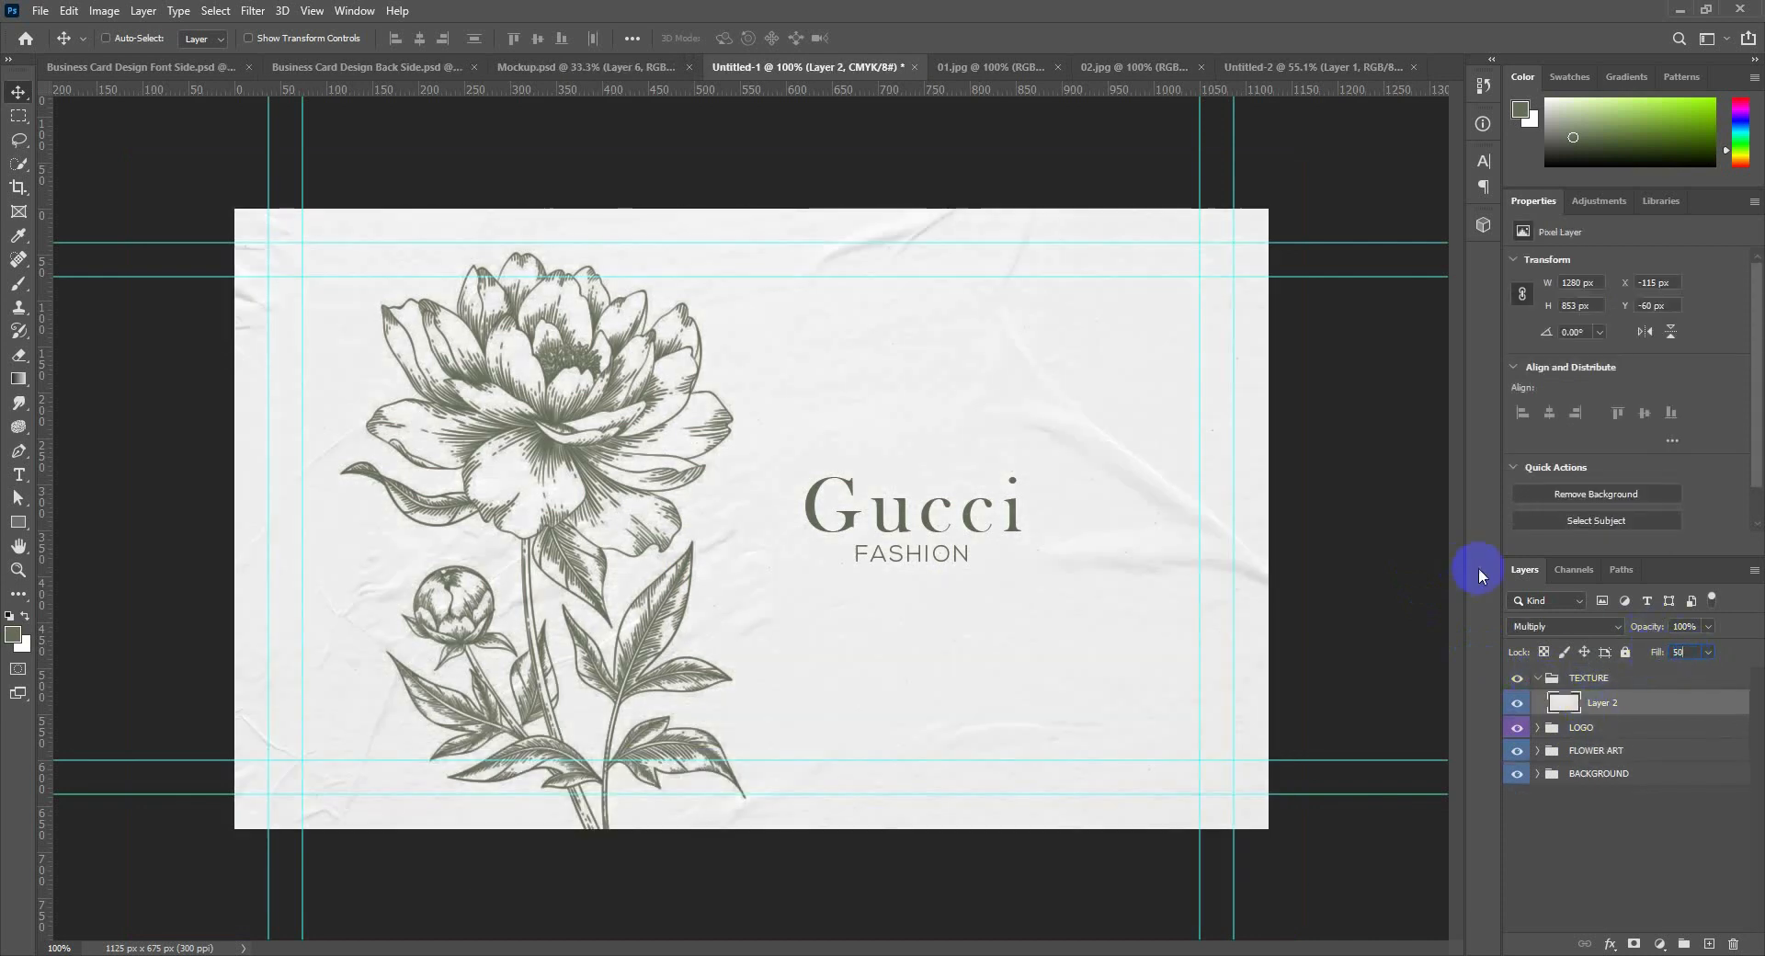
{"action": "left_click", "coordinate": [990, 517]}
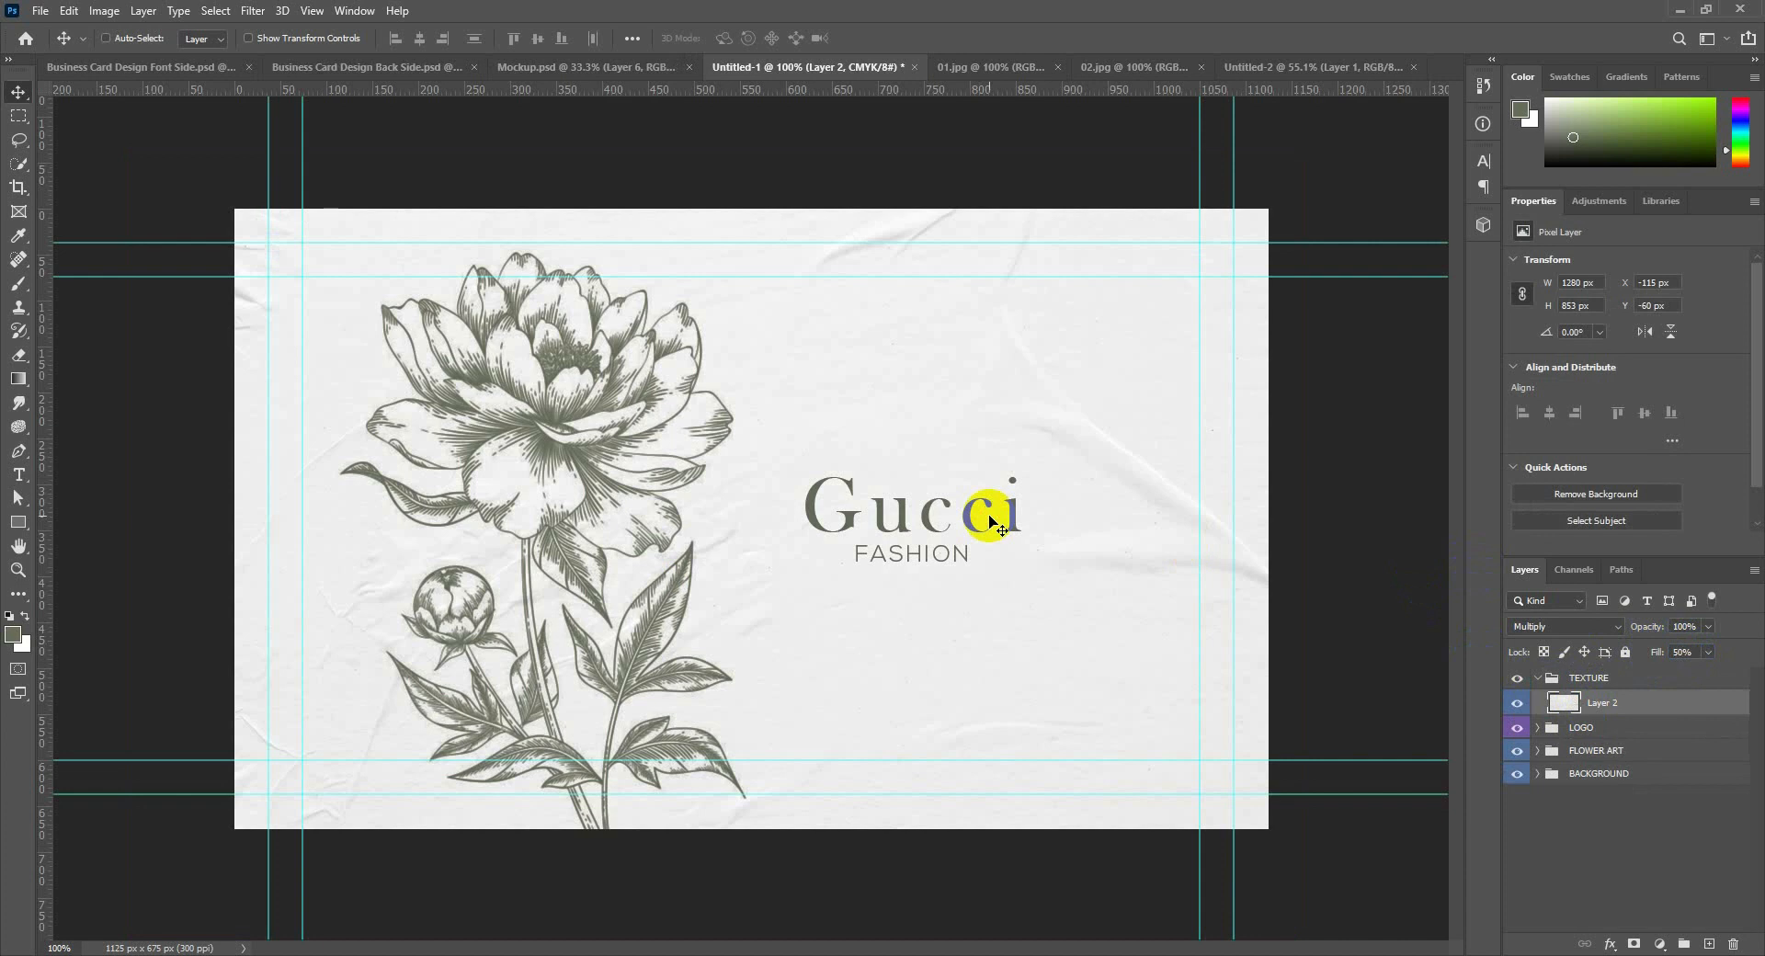
{"action": "left_click", "coordinate": [1538, 677]}
{"action": "left_click", "coordinate": [1016, 591]}
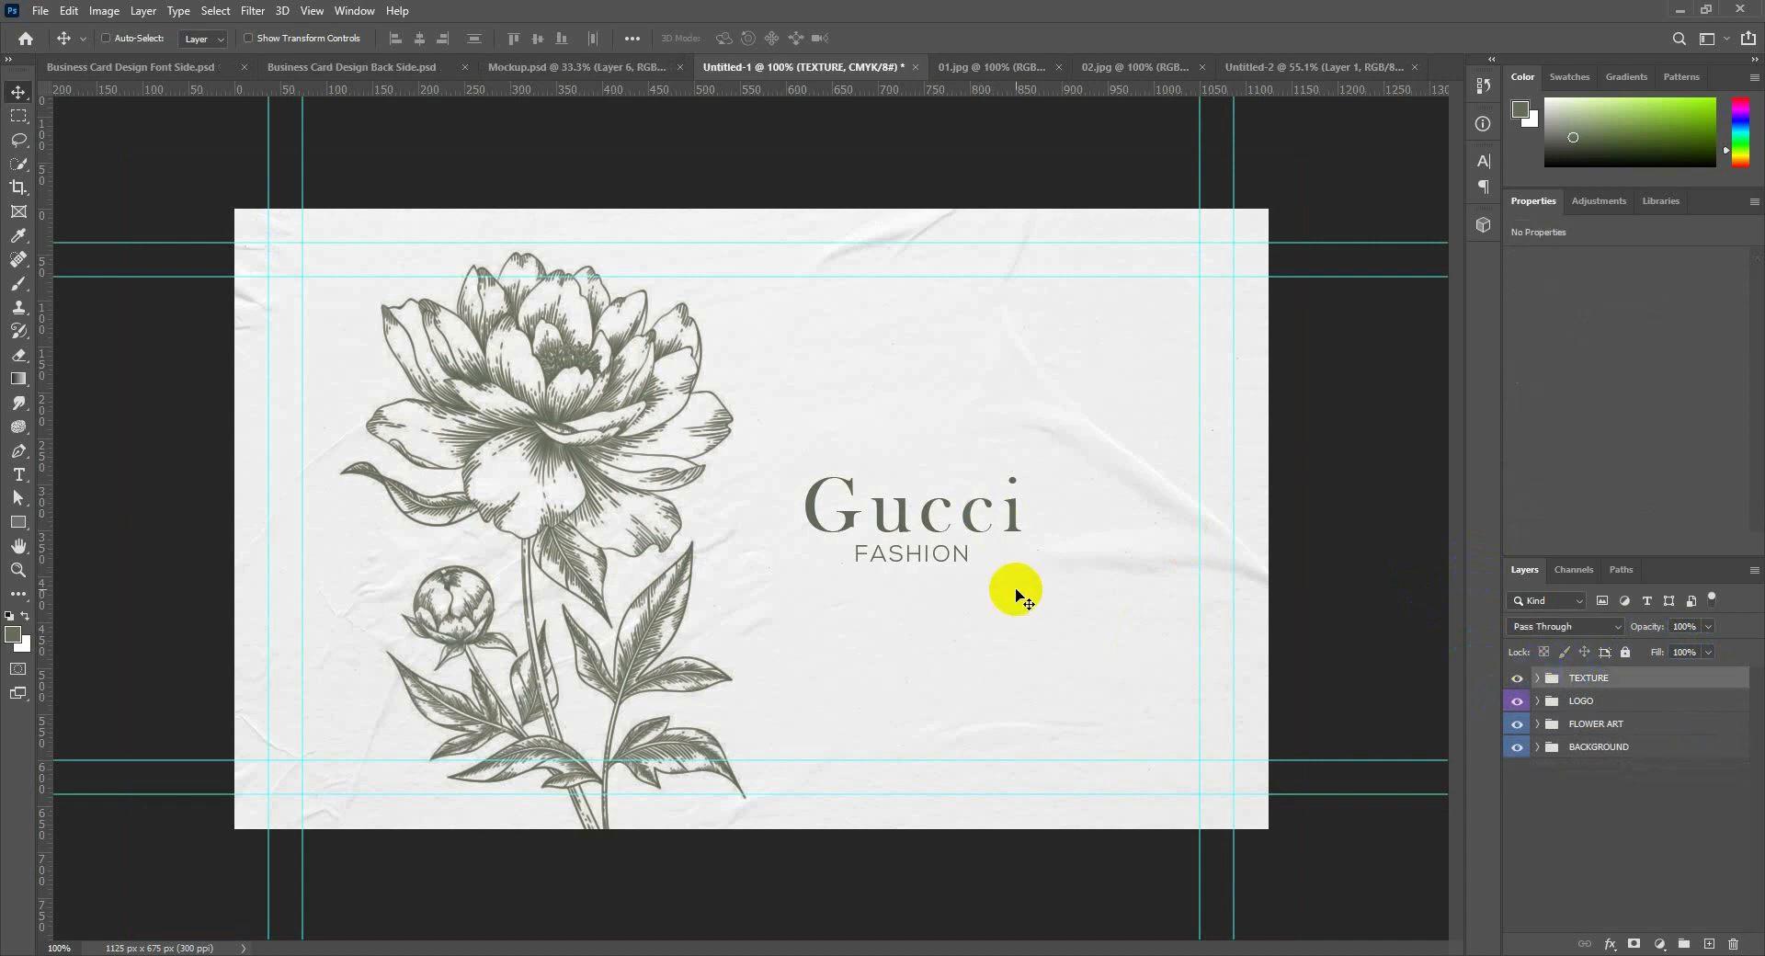
Label the TEXTURE group with the orange colour.
{"action": "right_click", "coordinate": [1575, 688]}
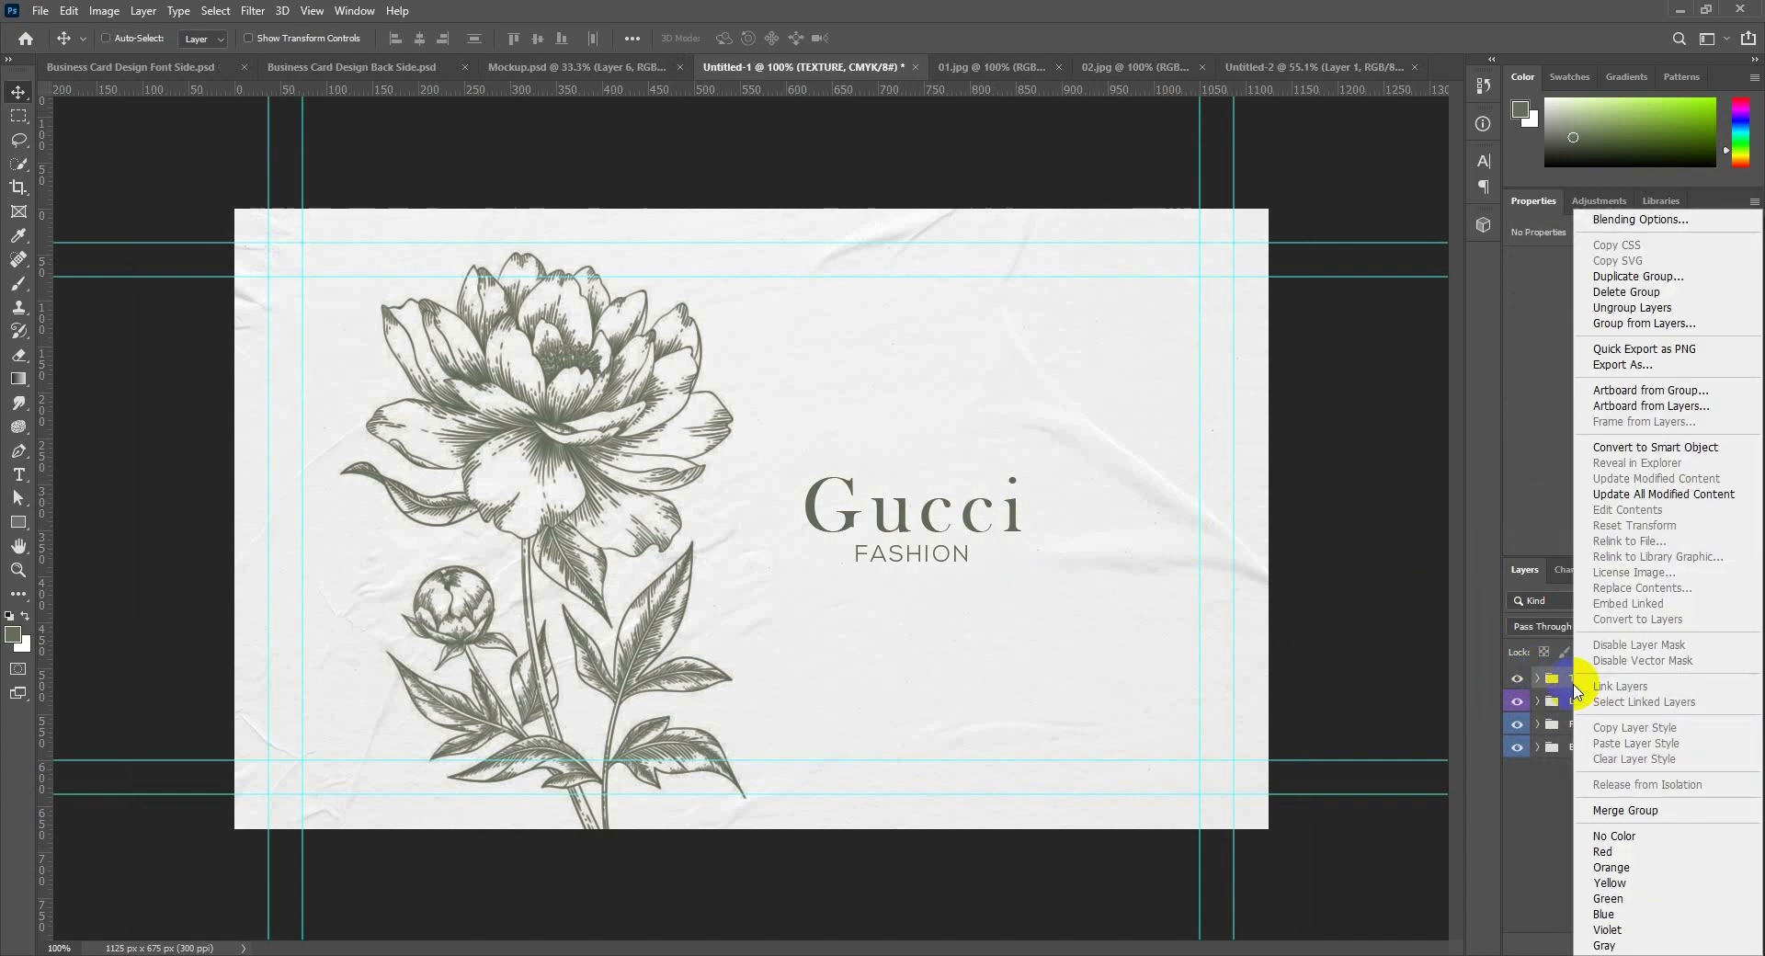
{"action": "left_click", "coordinate": [1595, 873]}
{"action": "key", "text": "ctrl"}
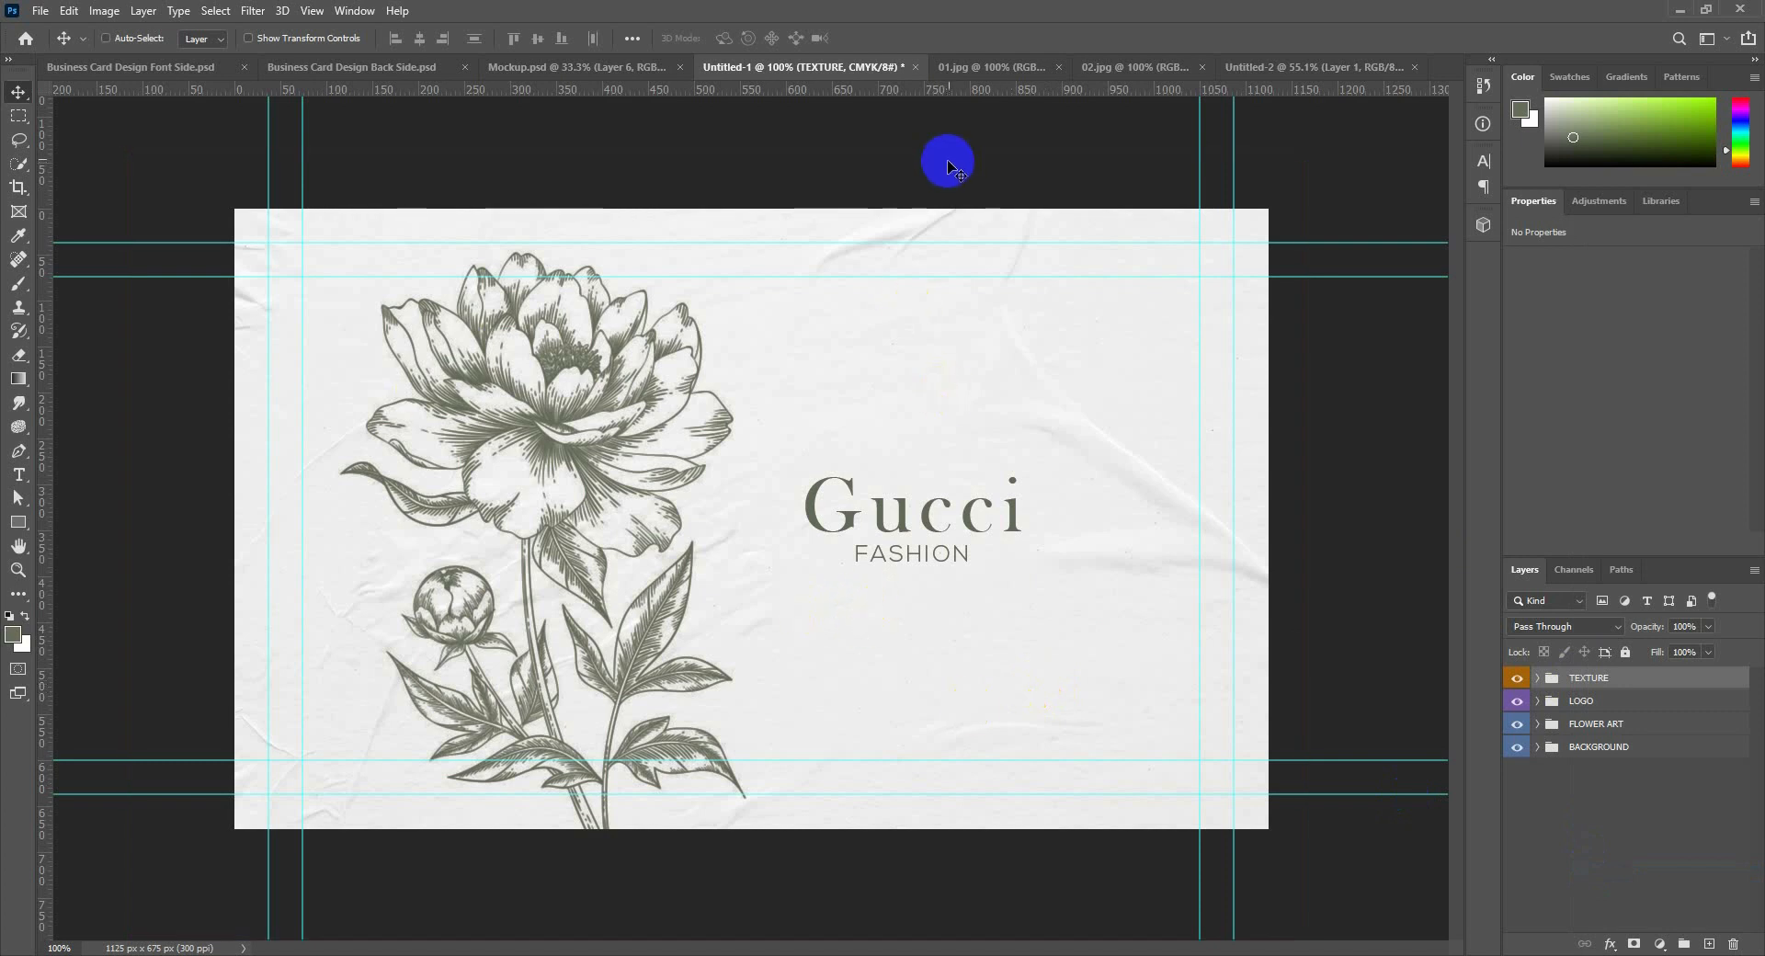
Create a new 3.5 x 2 inch CMYK document at 300 pixels/inch with a white background.
{"action": "left_click", "coordinate": [38, 9]}
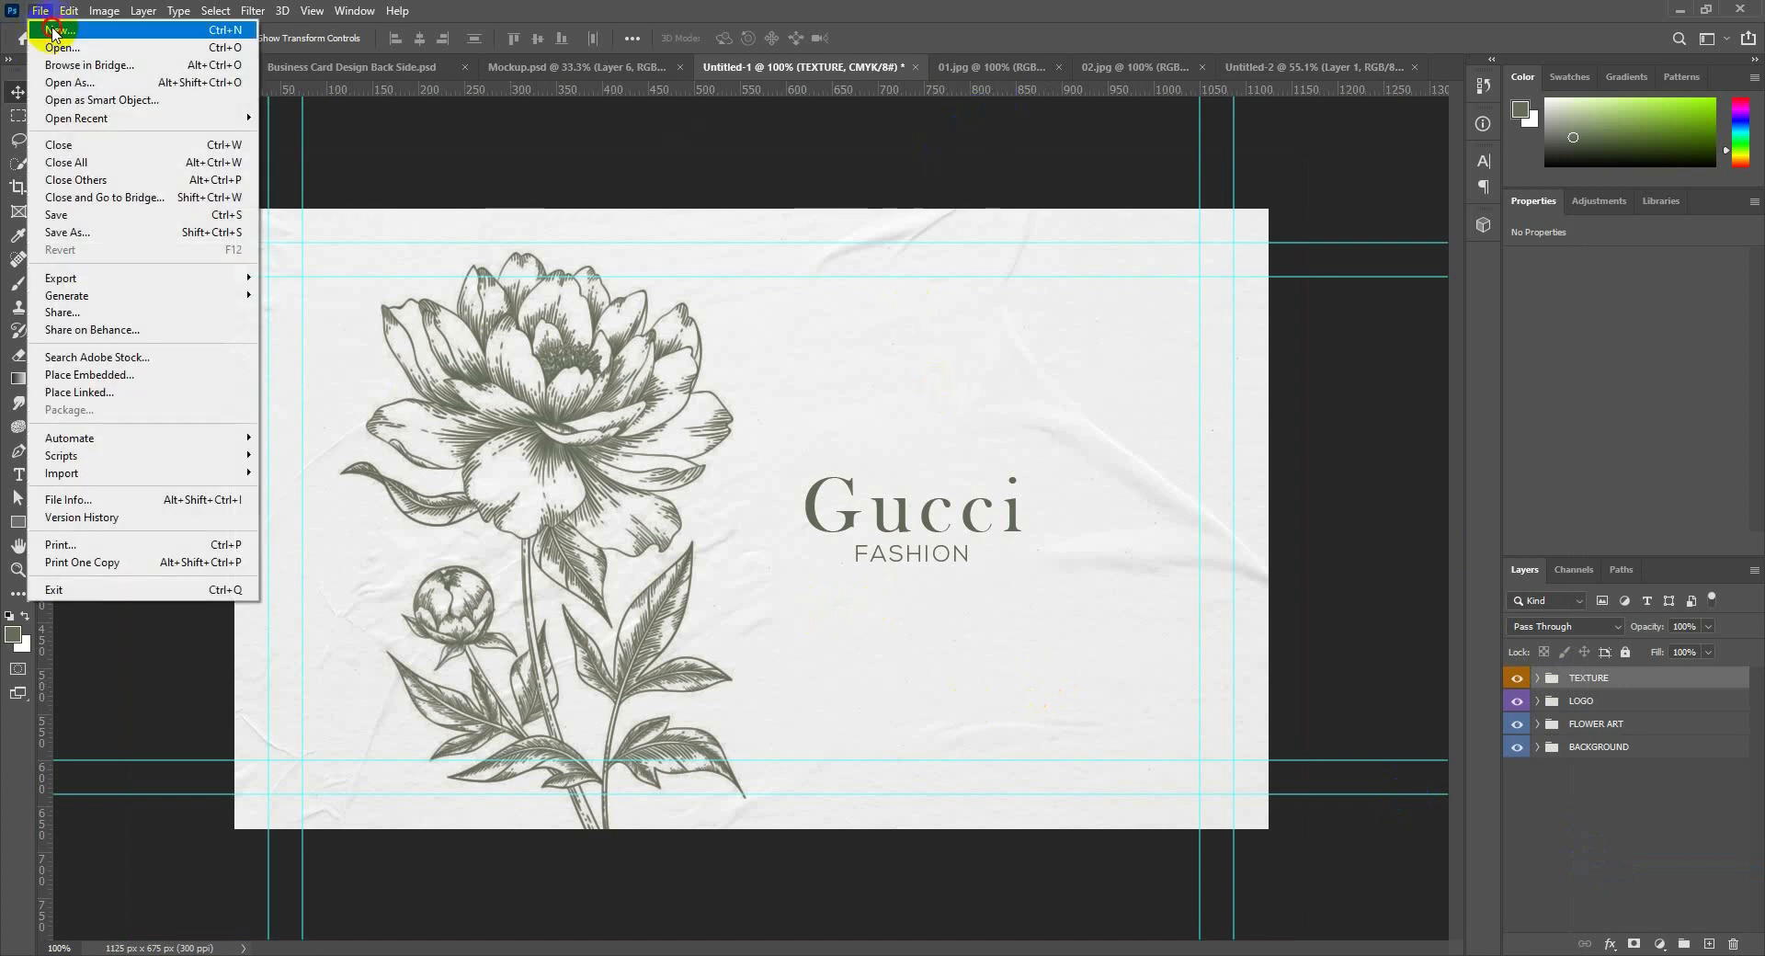
{"action": "left_click", "coordinate": [50, 32]}
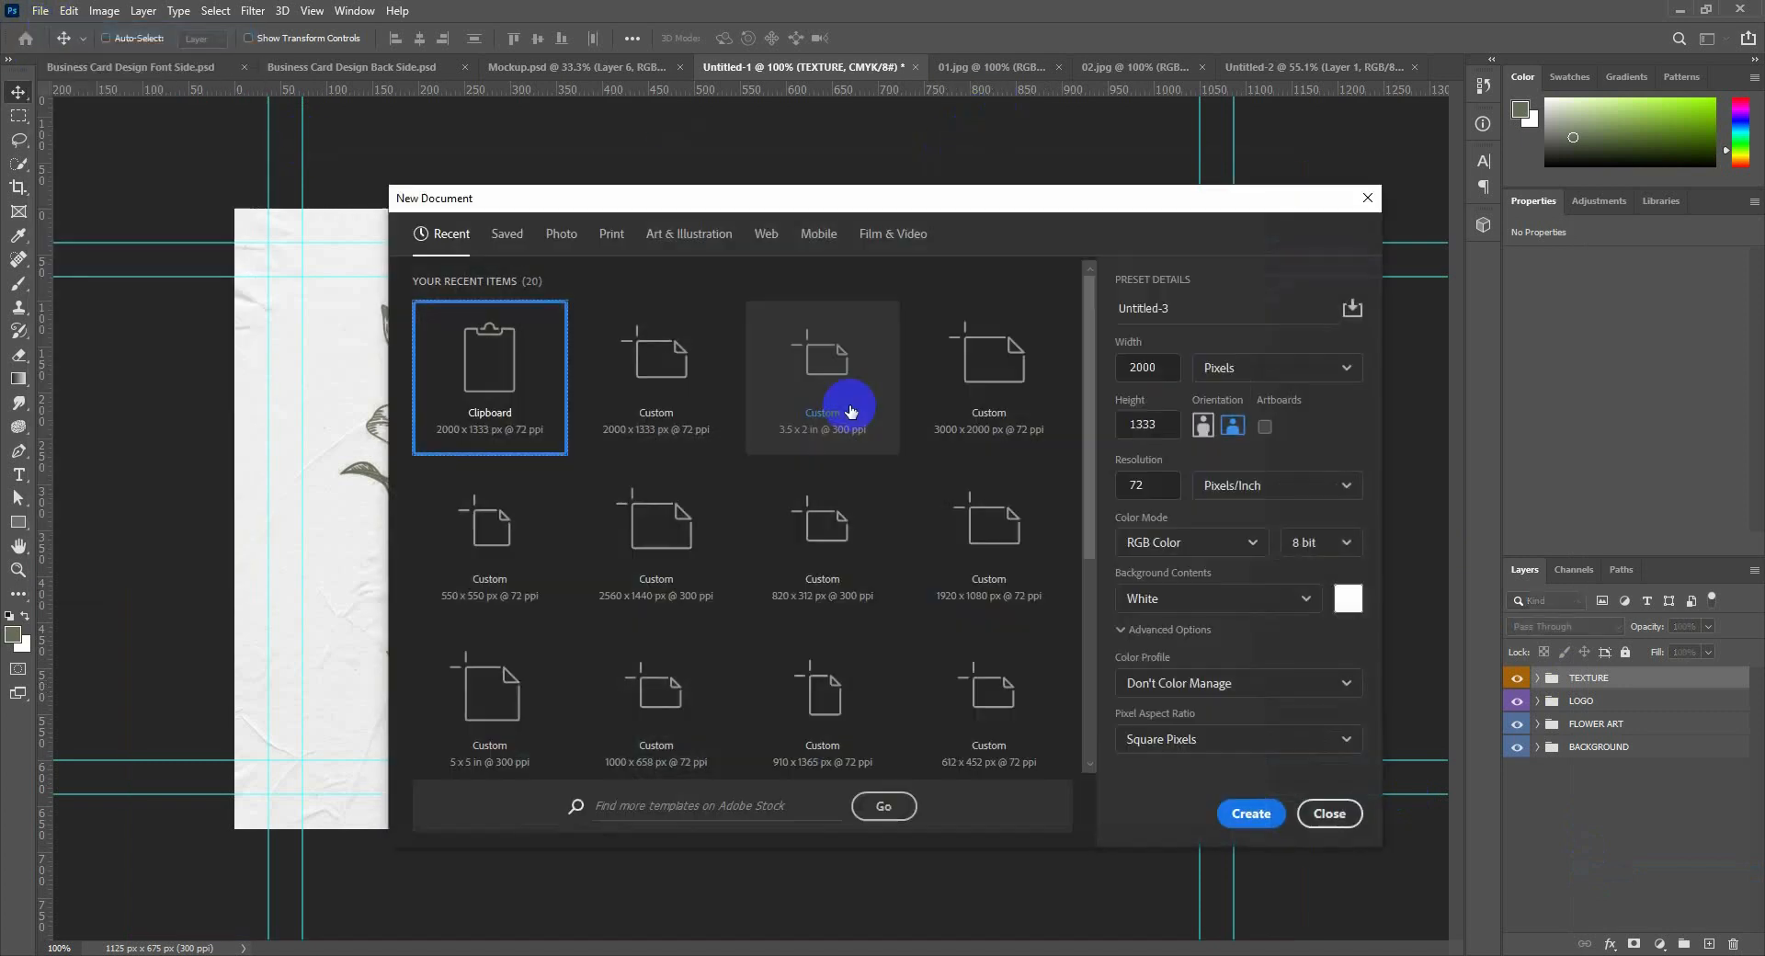
{"action": "left_click", "coordinate": [771, 381]}
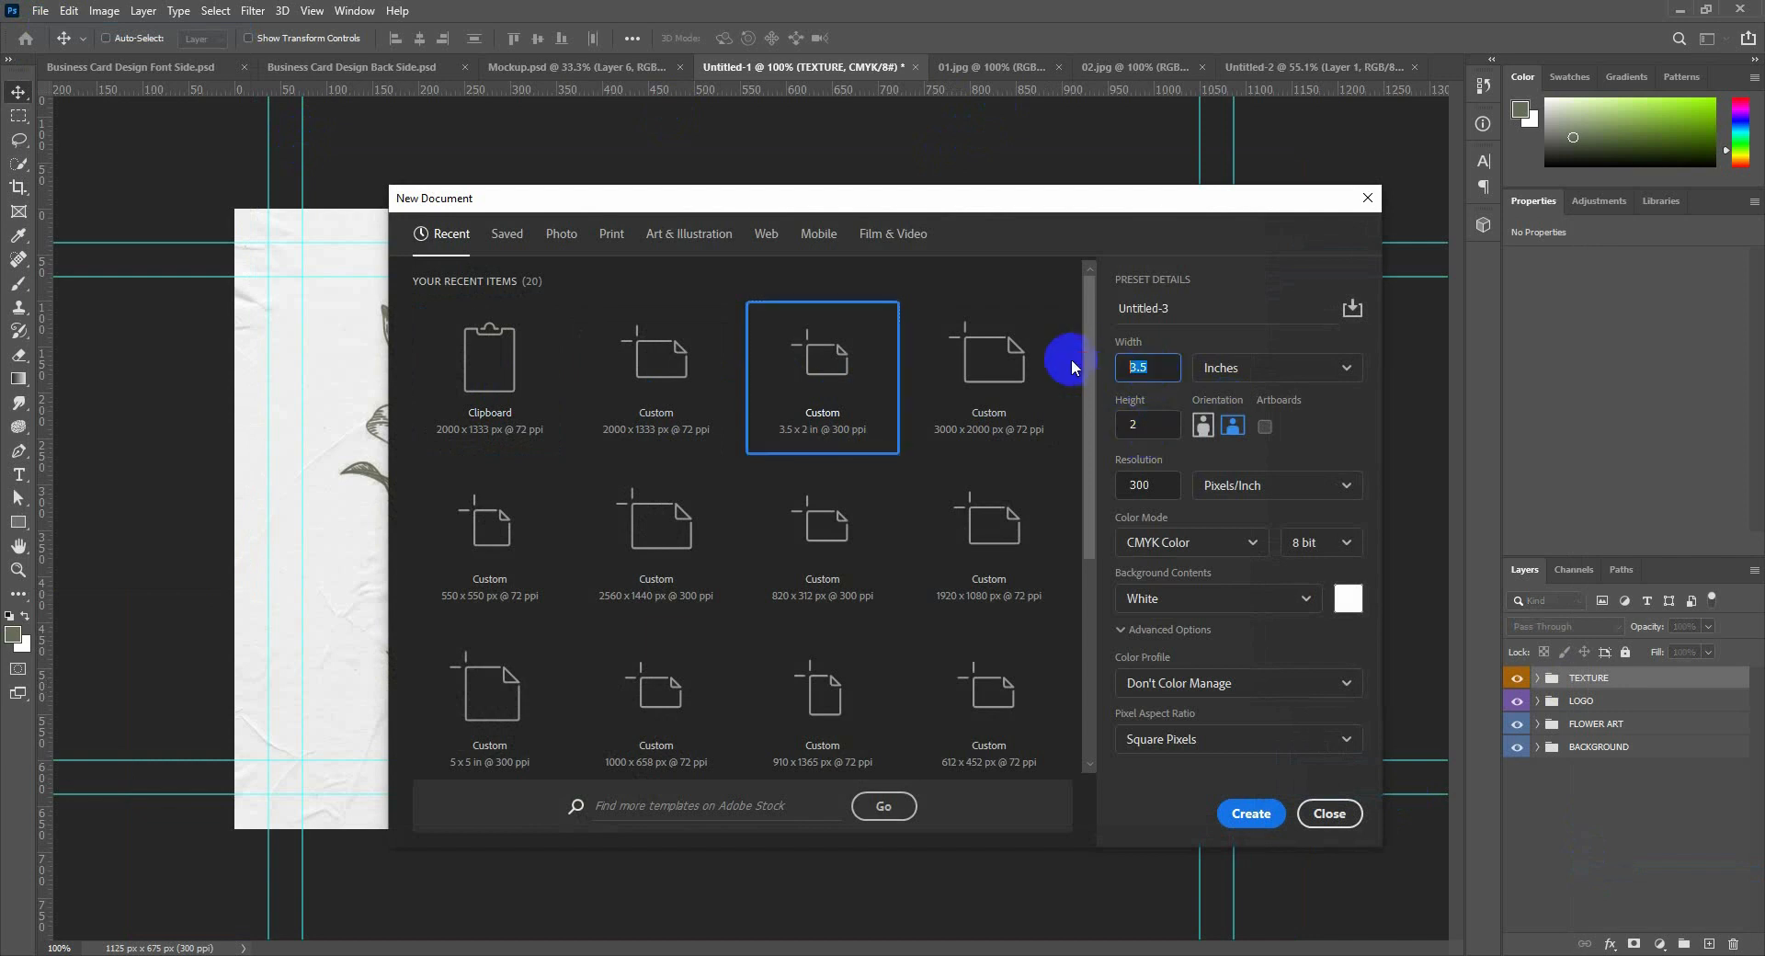
{"action": "left_click", "coordinate": [1148, 424]}
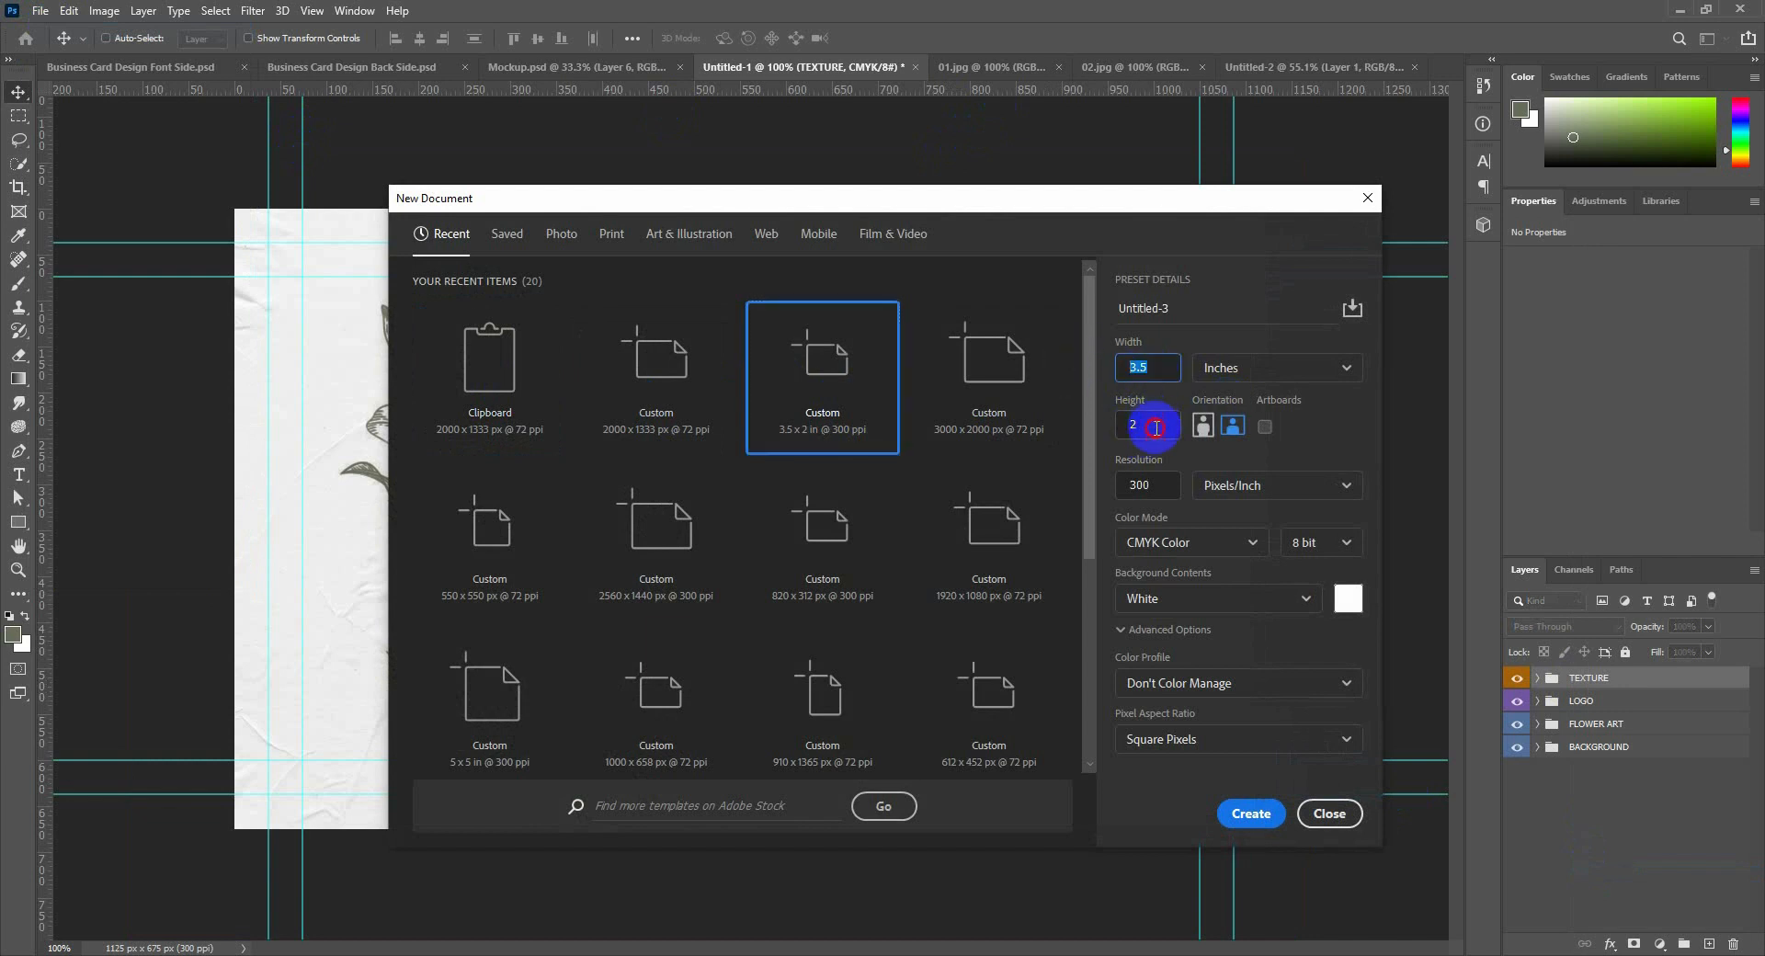
{"action": "left_click", "coordinate": [1143, 486]}
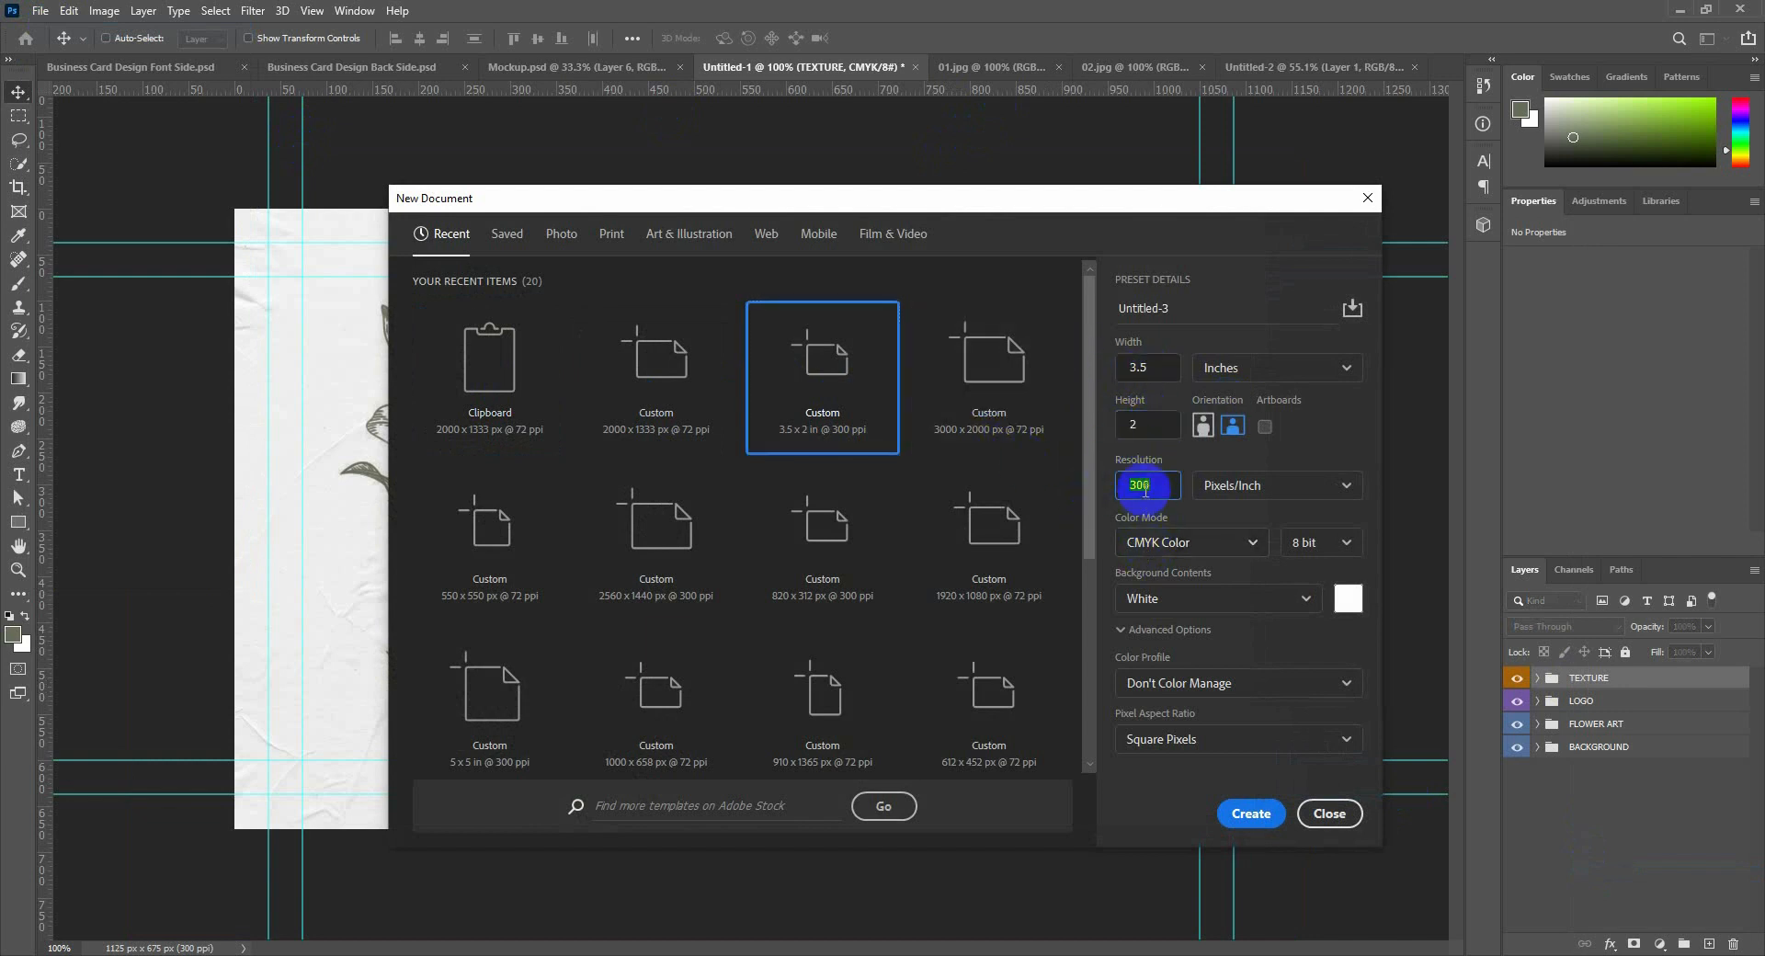
{"action": "left_click", "coordinate": [1246, 811]}
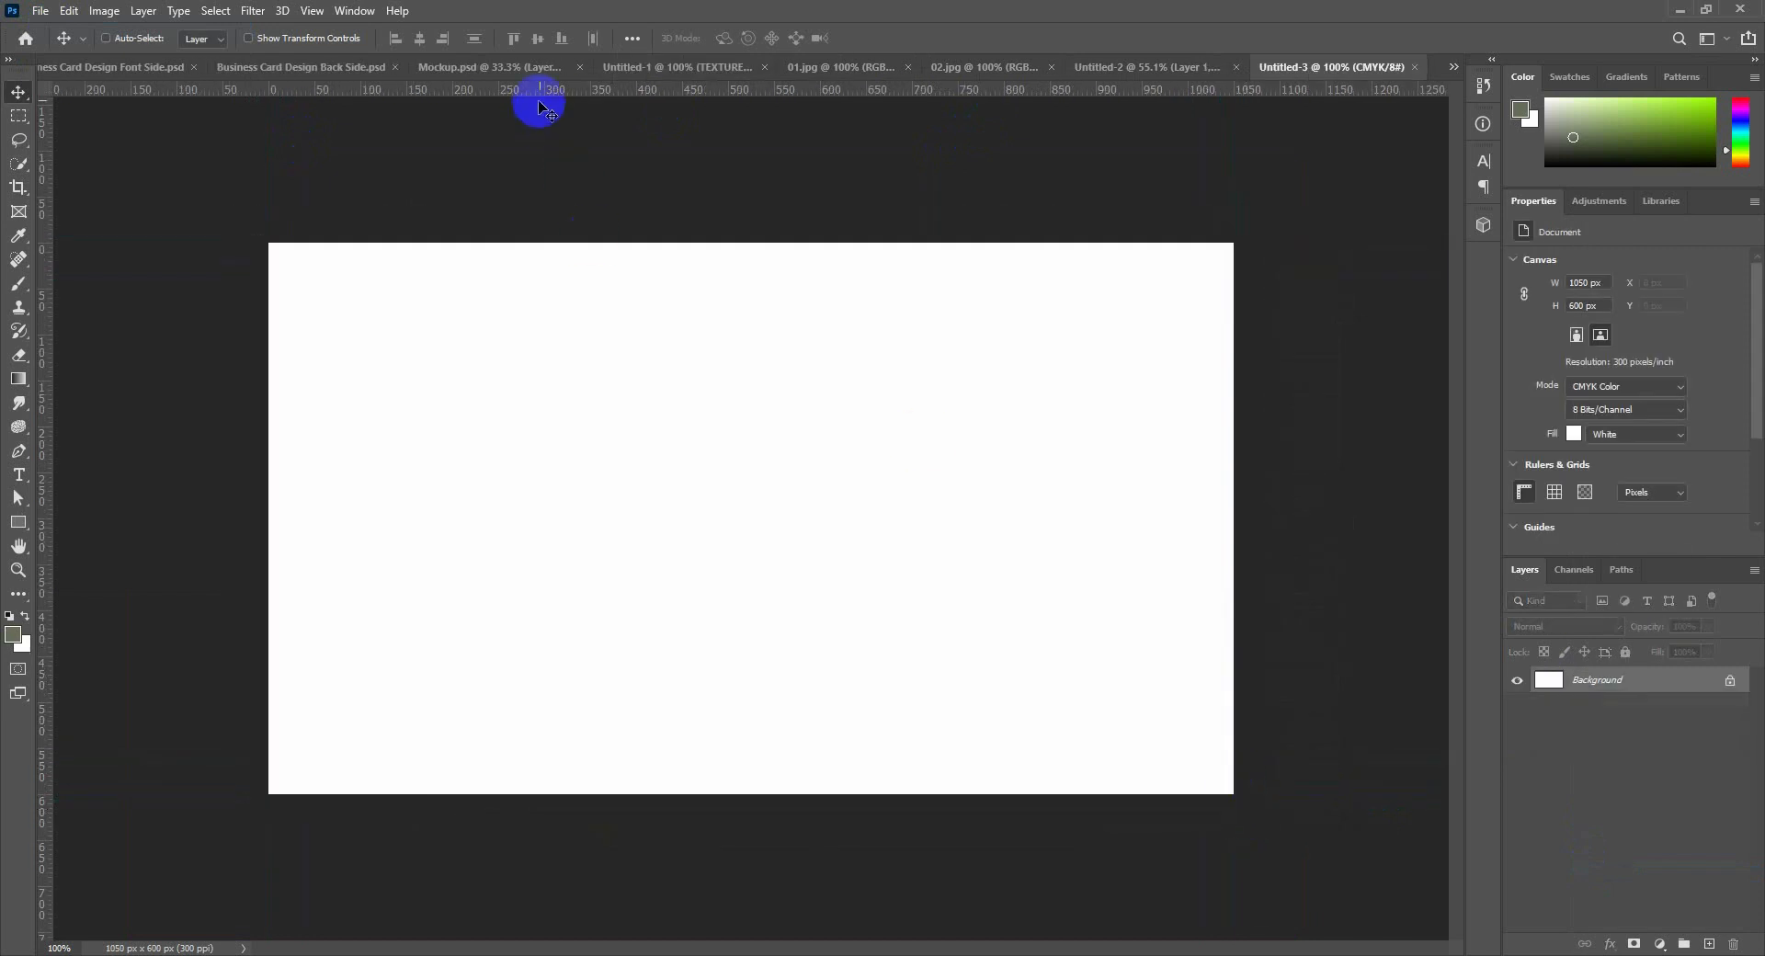
Place guides along all four edges of the blank canvas.
{"action": "left_click_drag", "start_coordinate": [536, 94], "coordinate": [230, 245]}
{"action": "left_click_drag", "start_coordinate": [47, 243], "coordinate": [267, 296]}
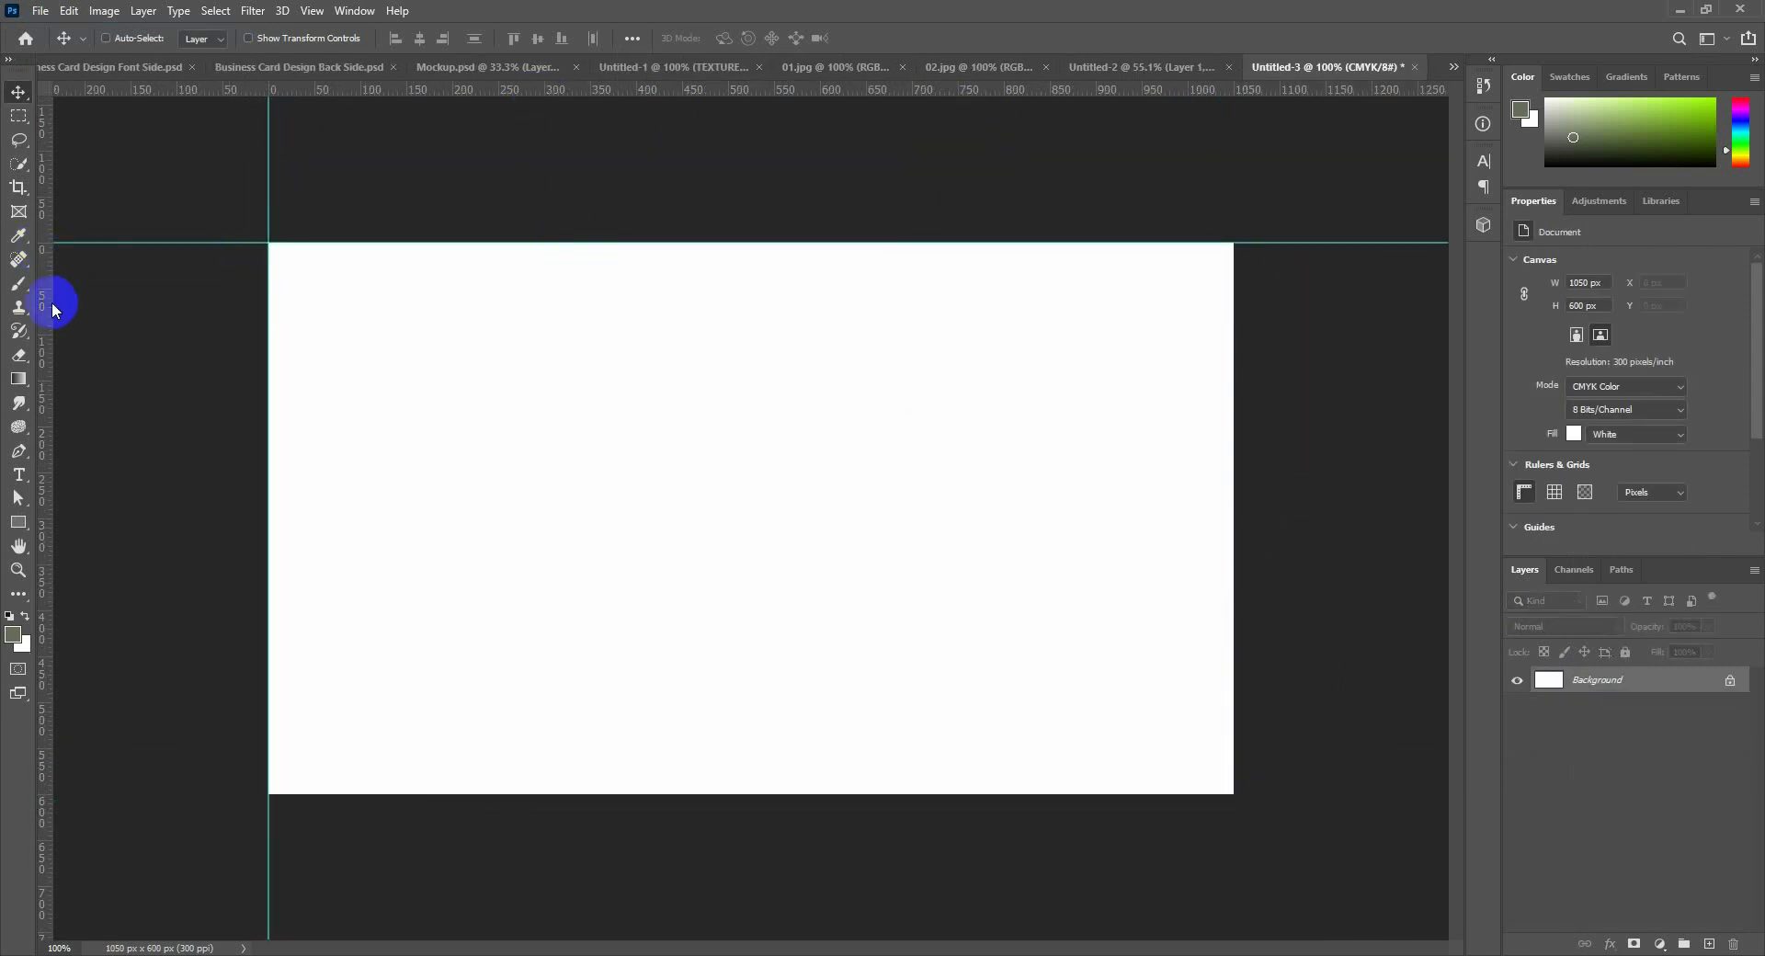
{"action": "left_click_drag", "start_coordinate": [52, 301], "coordinate": [1233, 460]}
{"action": "left_click_drag", "start_coordinate": [1153, 92], "coordinate": [1238, 793]}
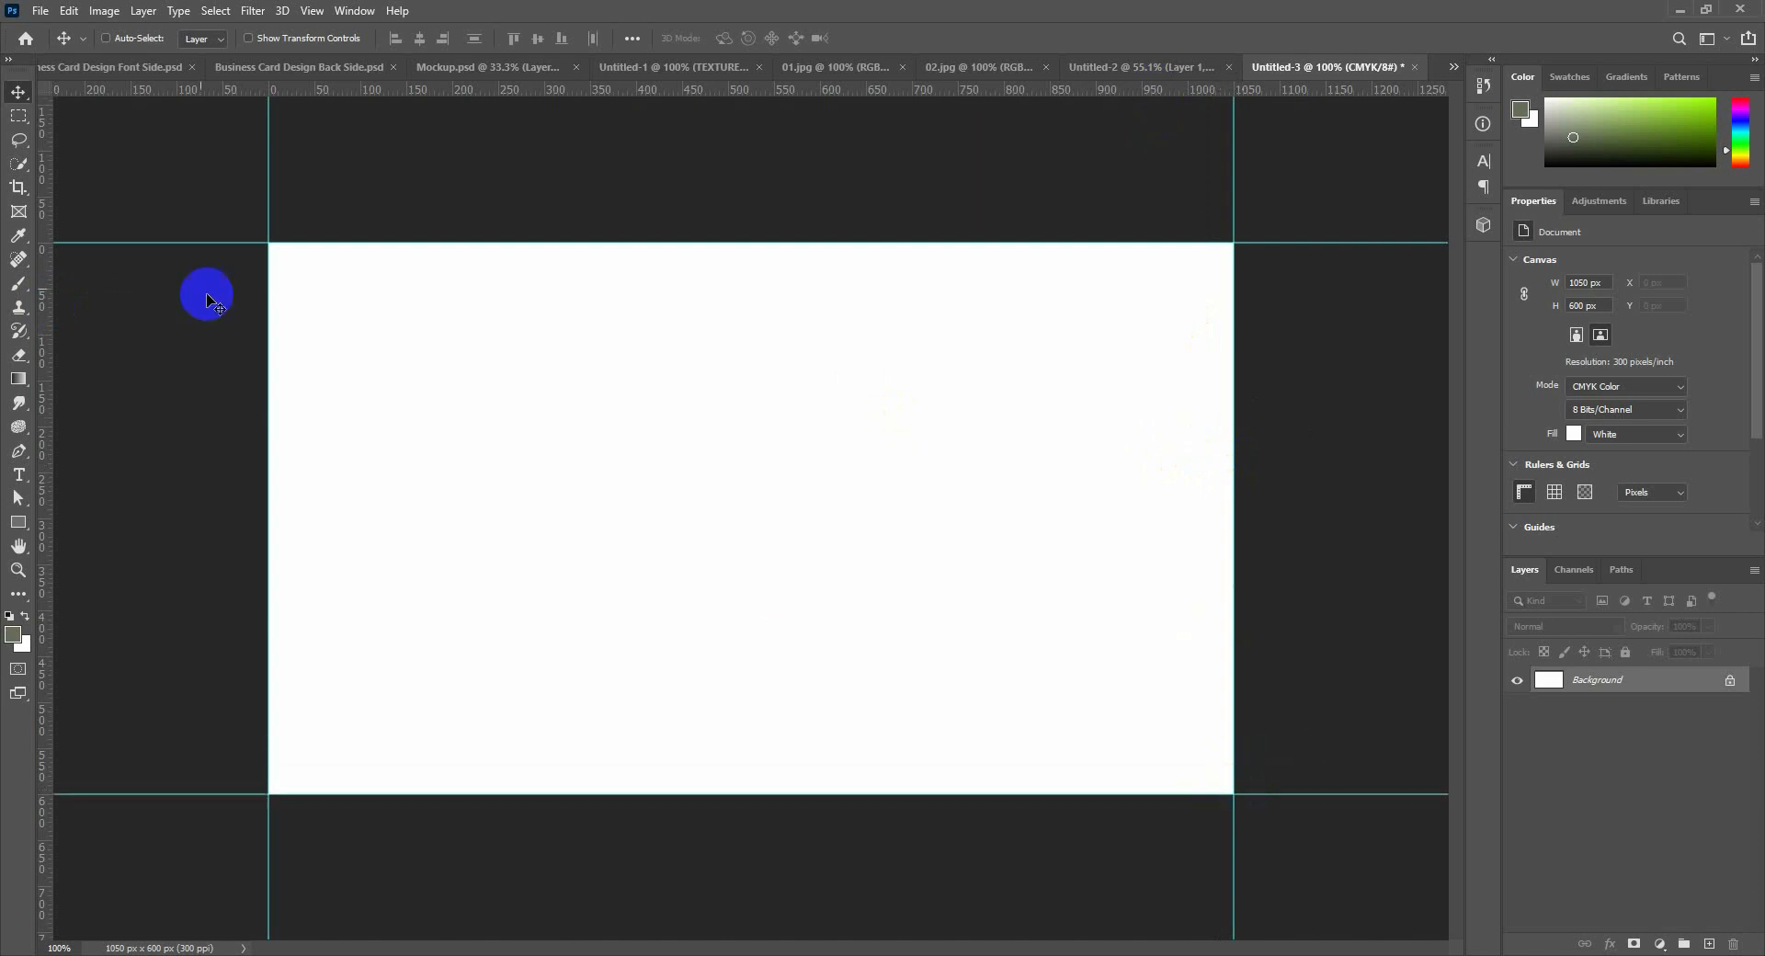
Extend the canvas by a relative 0.25 inches in both width and height from the centre to add bleed.
{"action": "left_click", "coordinate": [86, 11]}
{"action": "mouse_move", "coordinate": [103, 11]}
{"action": "left_click", "coordinate": [154, 171]}
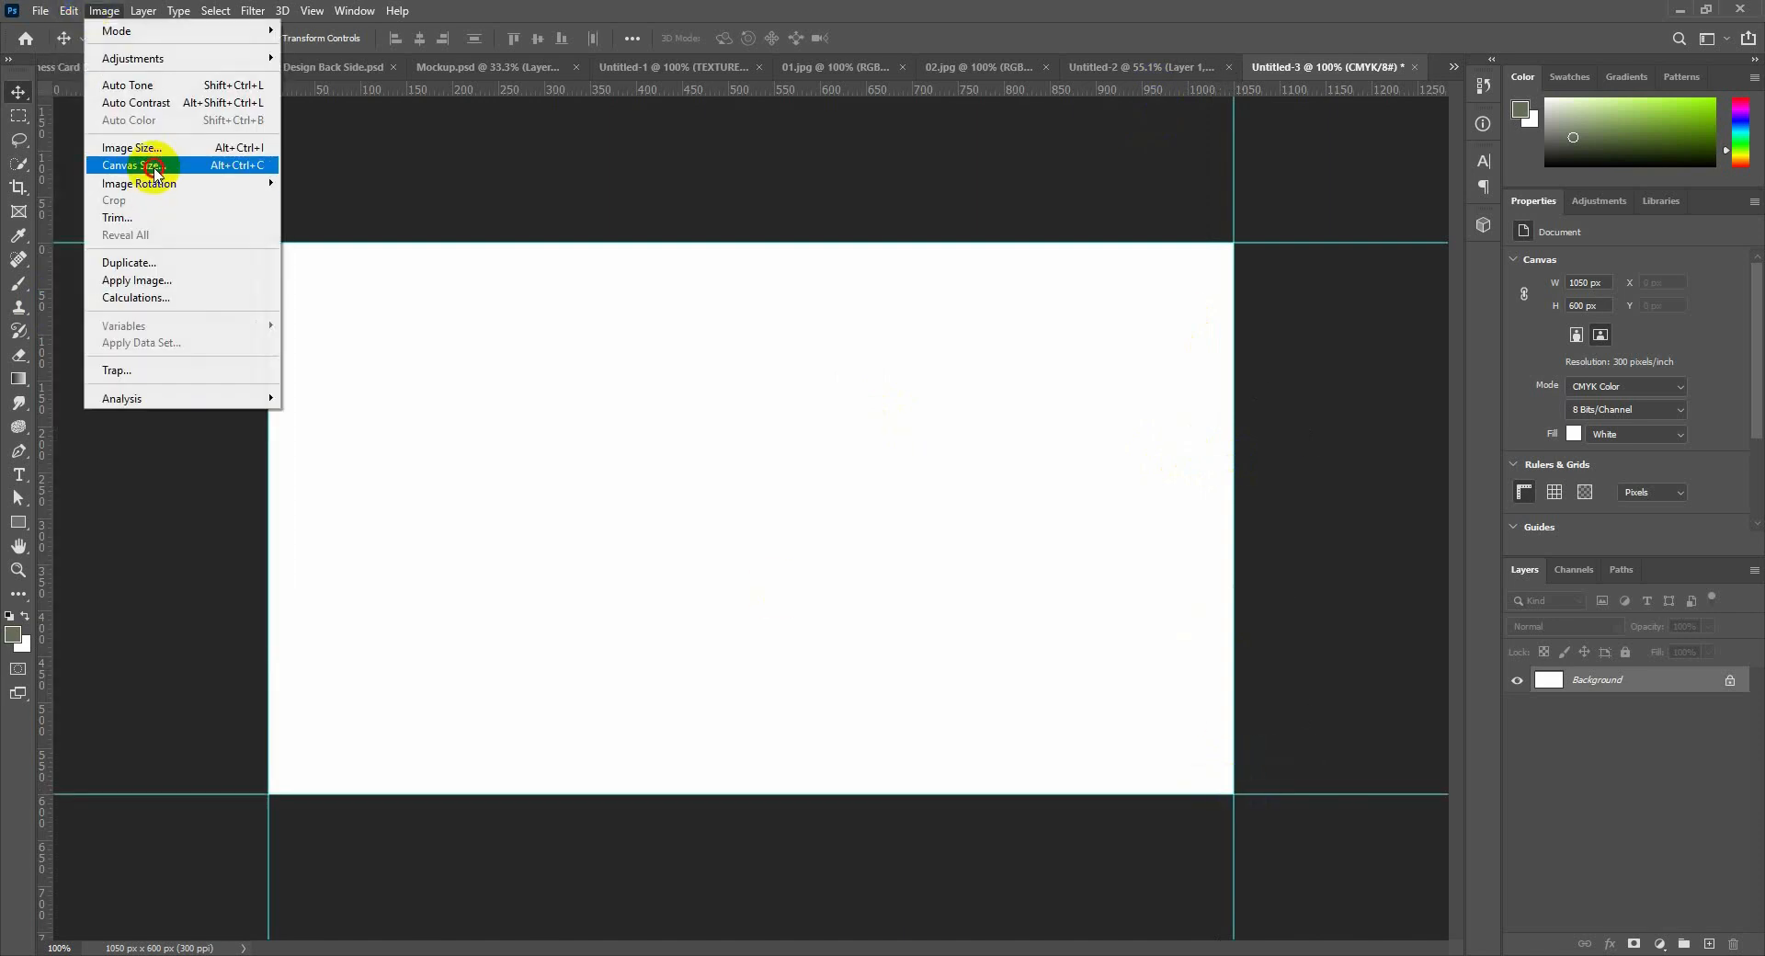
{"action": "left_click", "coordinate": [920, 315]}
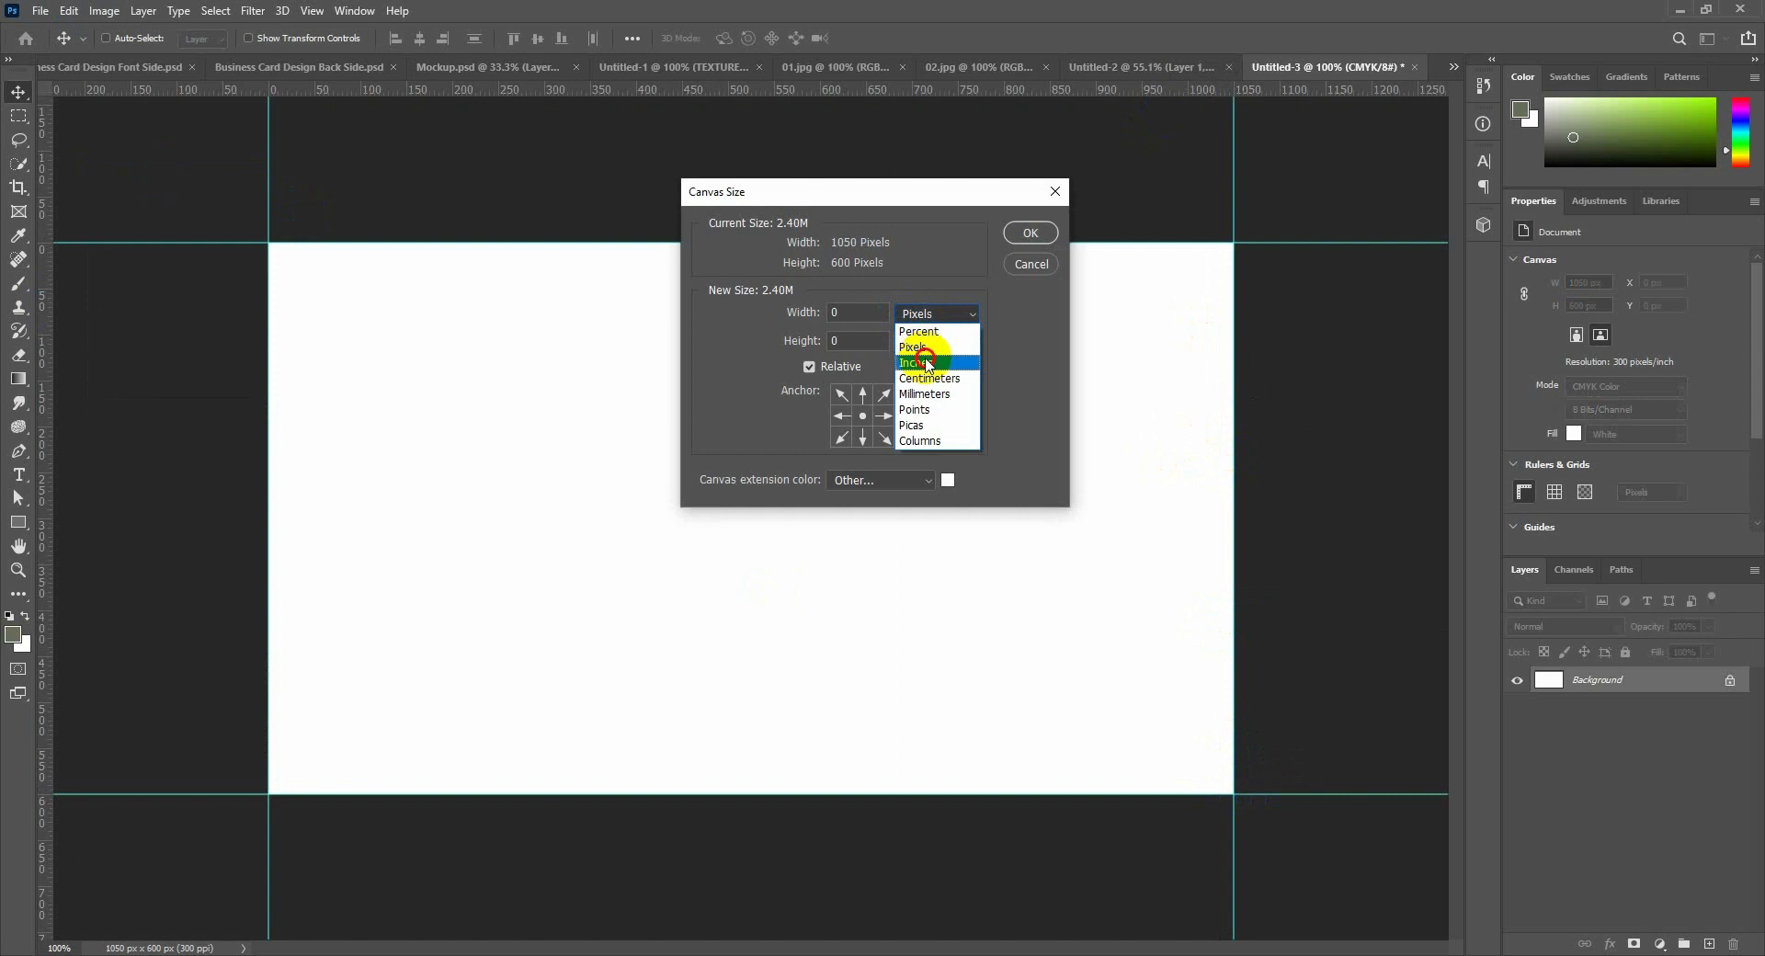
{"action": "left_click", "coordinate": [927, 361]}
{"action": "left_click", "coordinate": [848, 315]}
{"action": "type", "text": "0.25"}
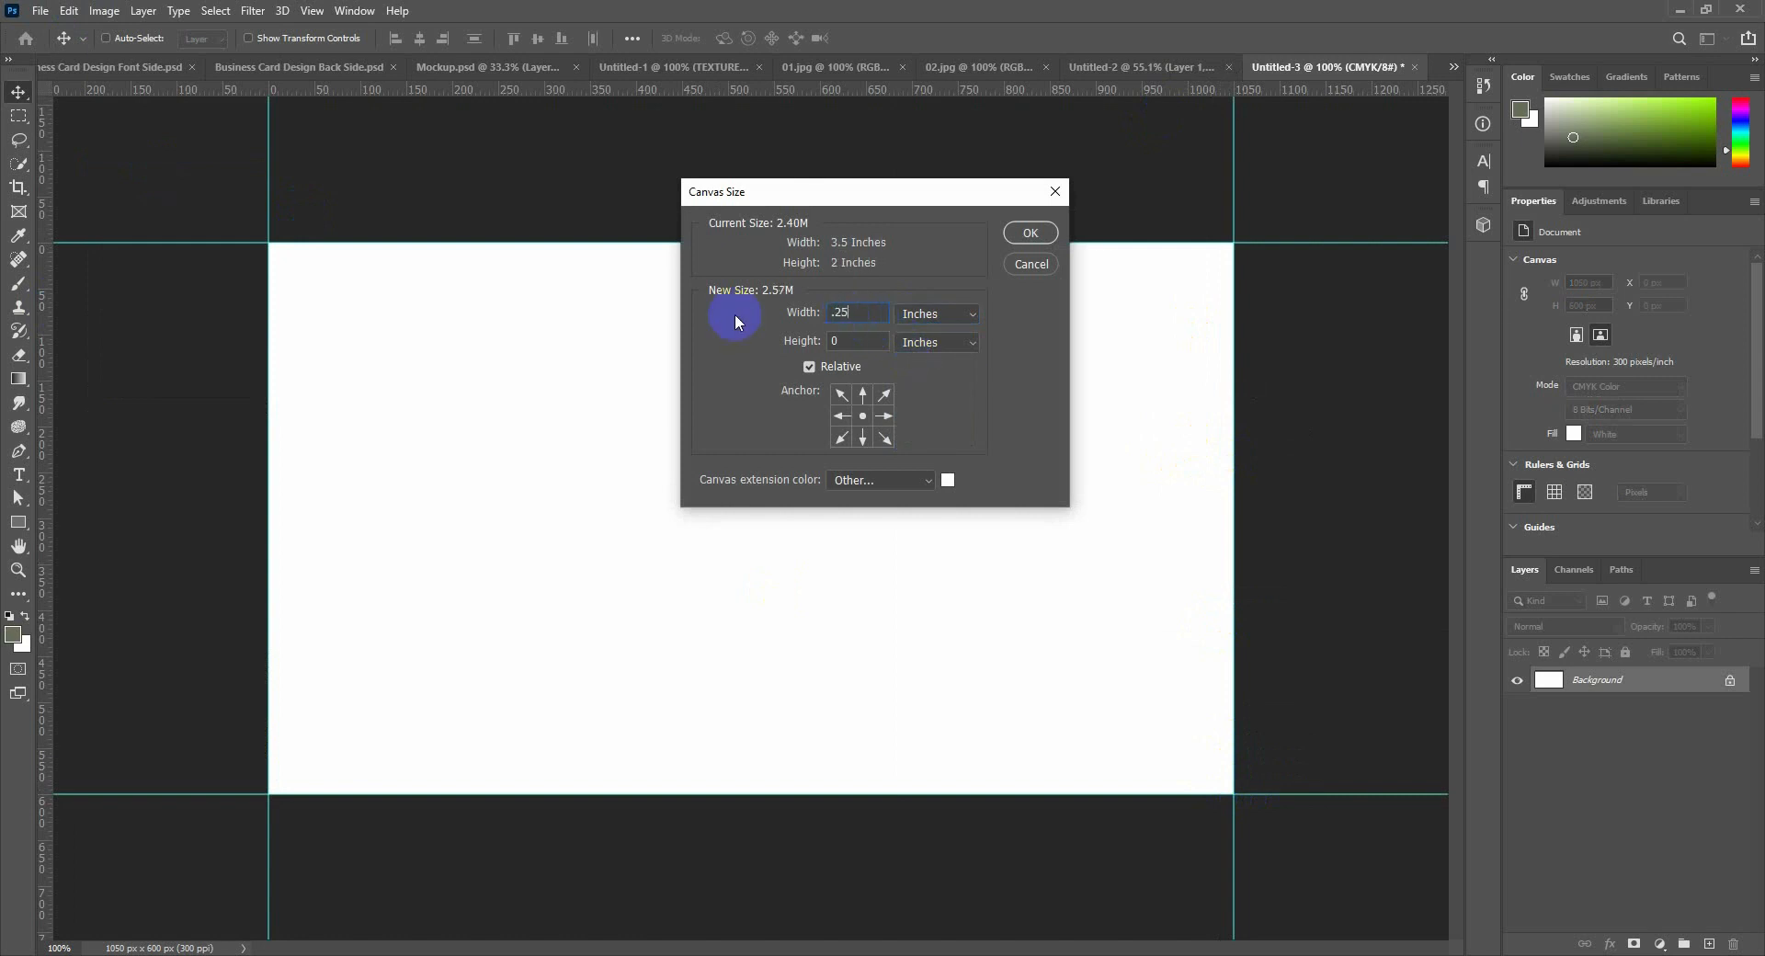
{"action": "left_click", "coordinate": [867, 341]}
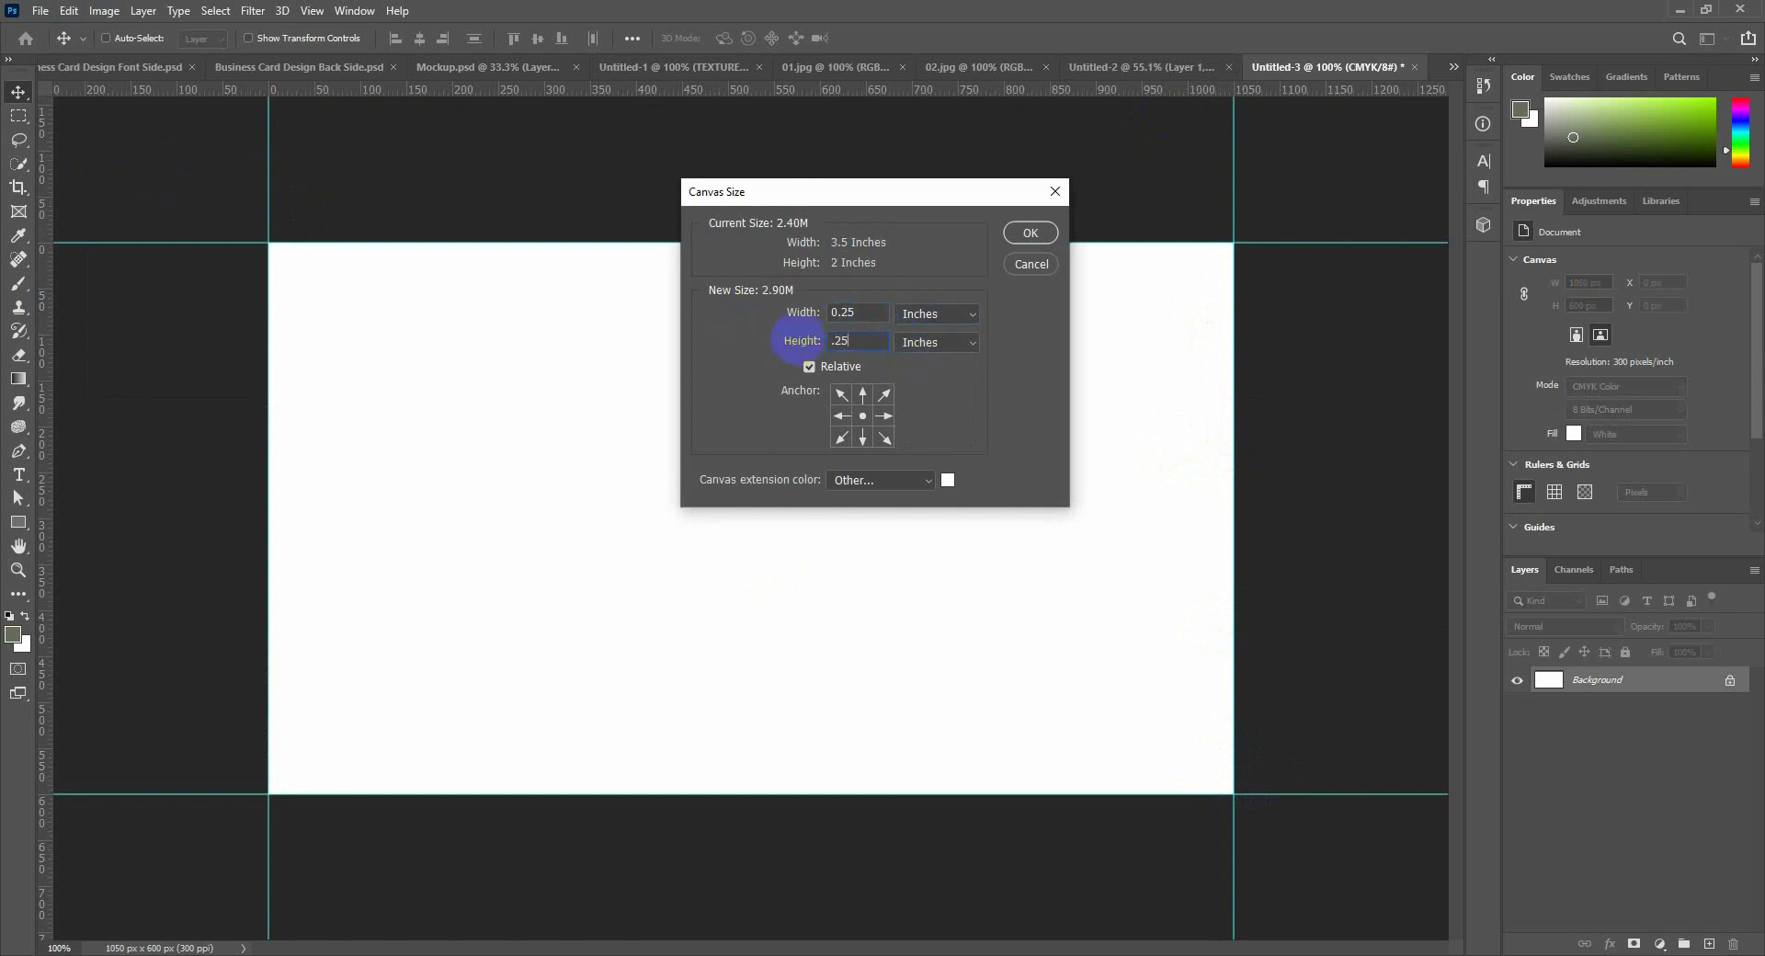
{"action": "left_click", "coordinate": [1037, 241]}
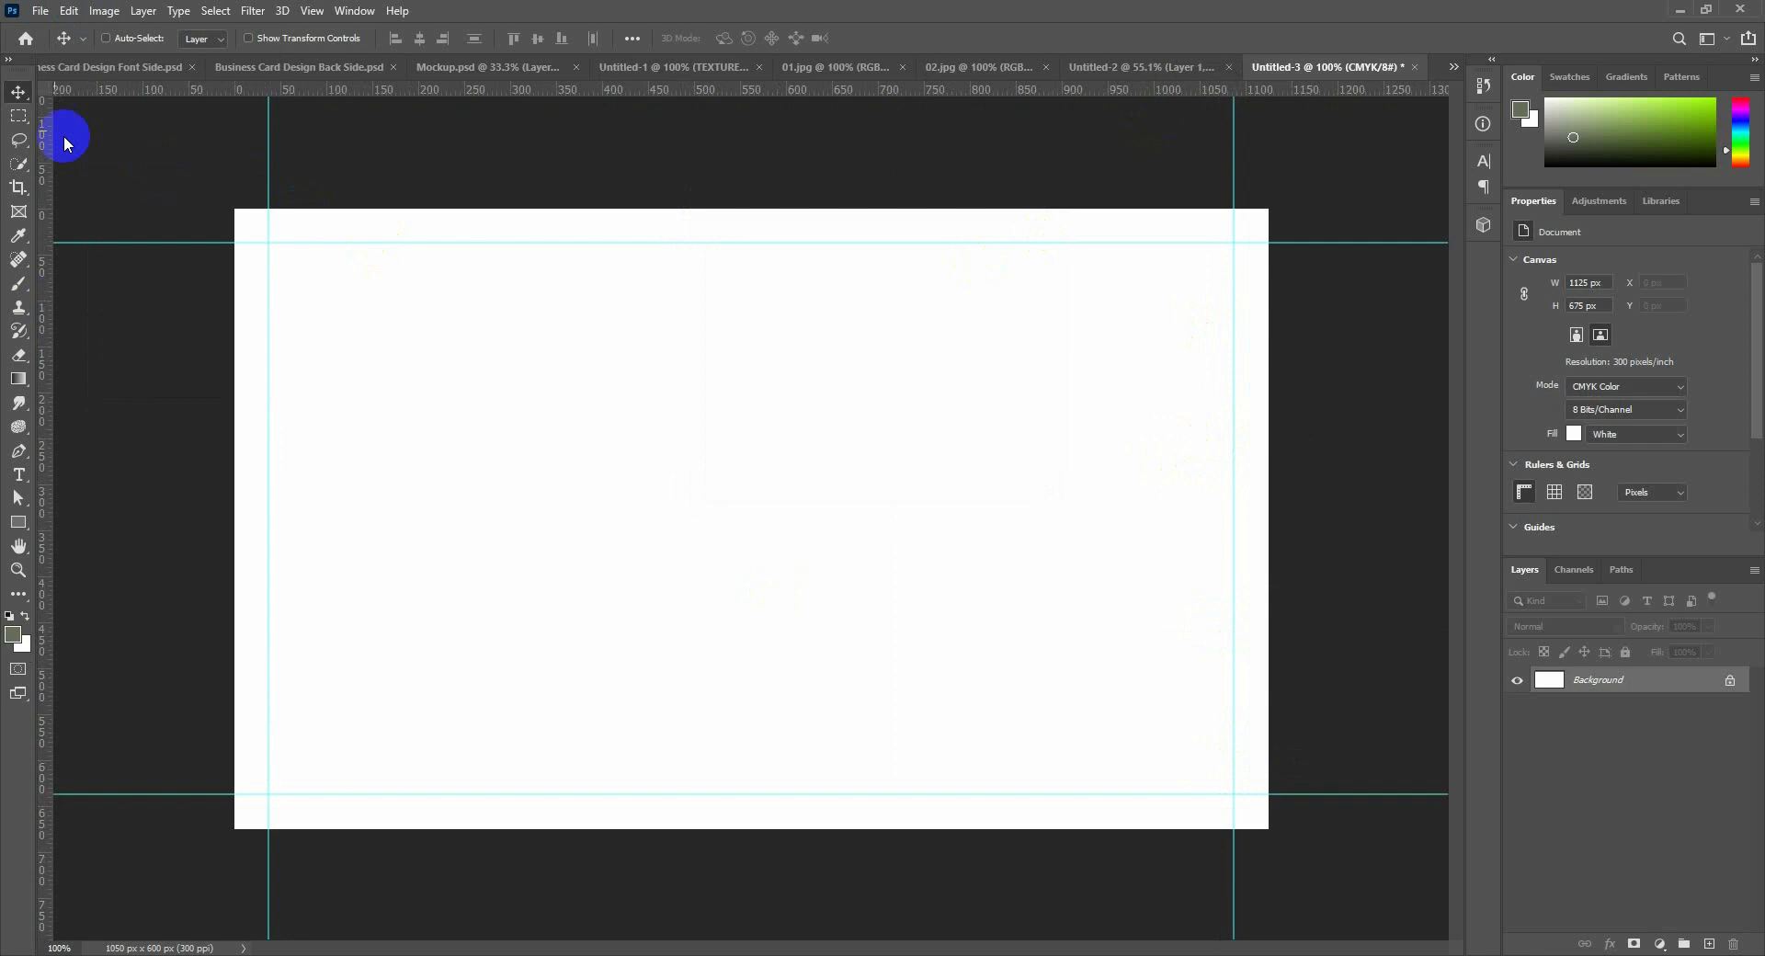
Add safe-margin guides about 37 px inside each of the four trim guides, using a small square marquee as the spacing reference.
{"action": "left_click", "coordinate": [18, 115]}
{"action": "left_click_drag", "start_coordinate": [269, 243], "coordinate": [303, 277]}
{"action": "left_click_drag", "start_coordinate": [294, 89], "coordinate": [347, 275]}
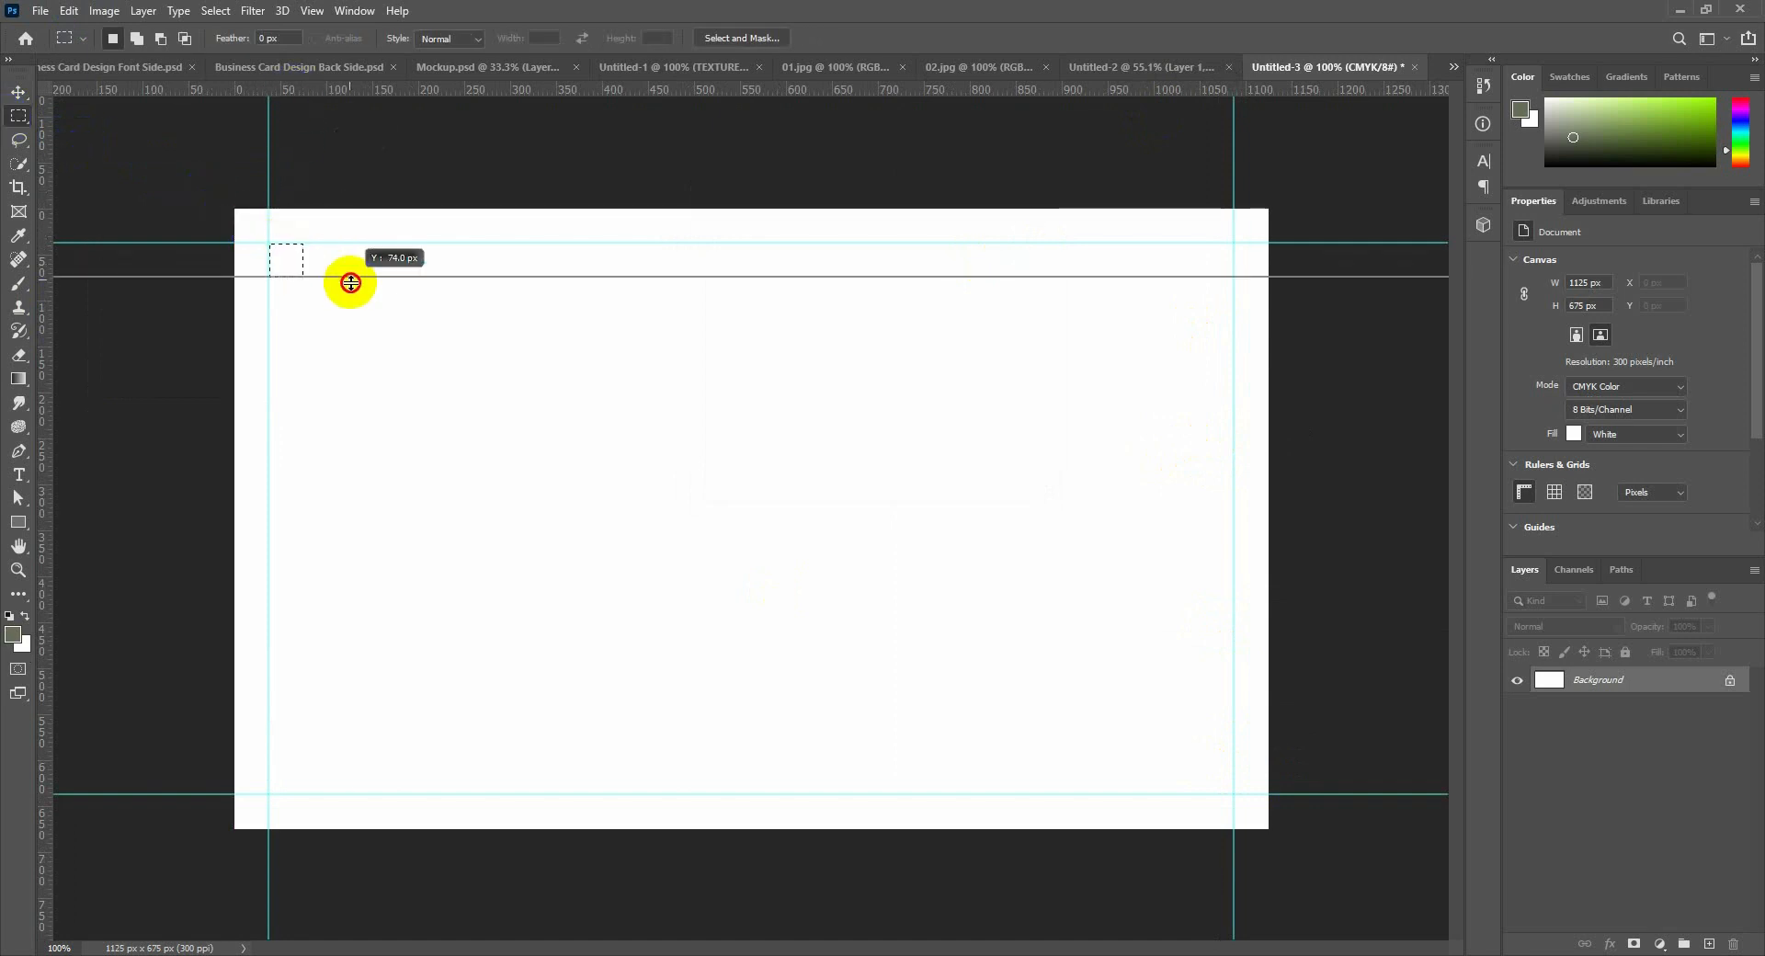
{"action": "left_click_drag", "start_coordinate": [55, 209], "coordinate": [1227, 782]}
{"action": "left_click_drag", "start_coordinate": [1133, 97], "coordinate": [1324, 760]}
{"action": "left_click_drag", "start_coordinate": [44, 478], "coordinate": [1198, 588]}
{"action": "left_click", "coordinate": [33, 97]}
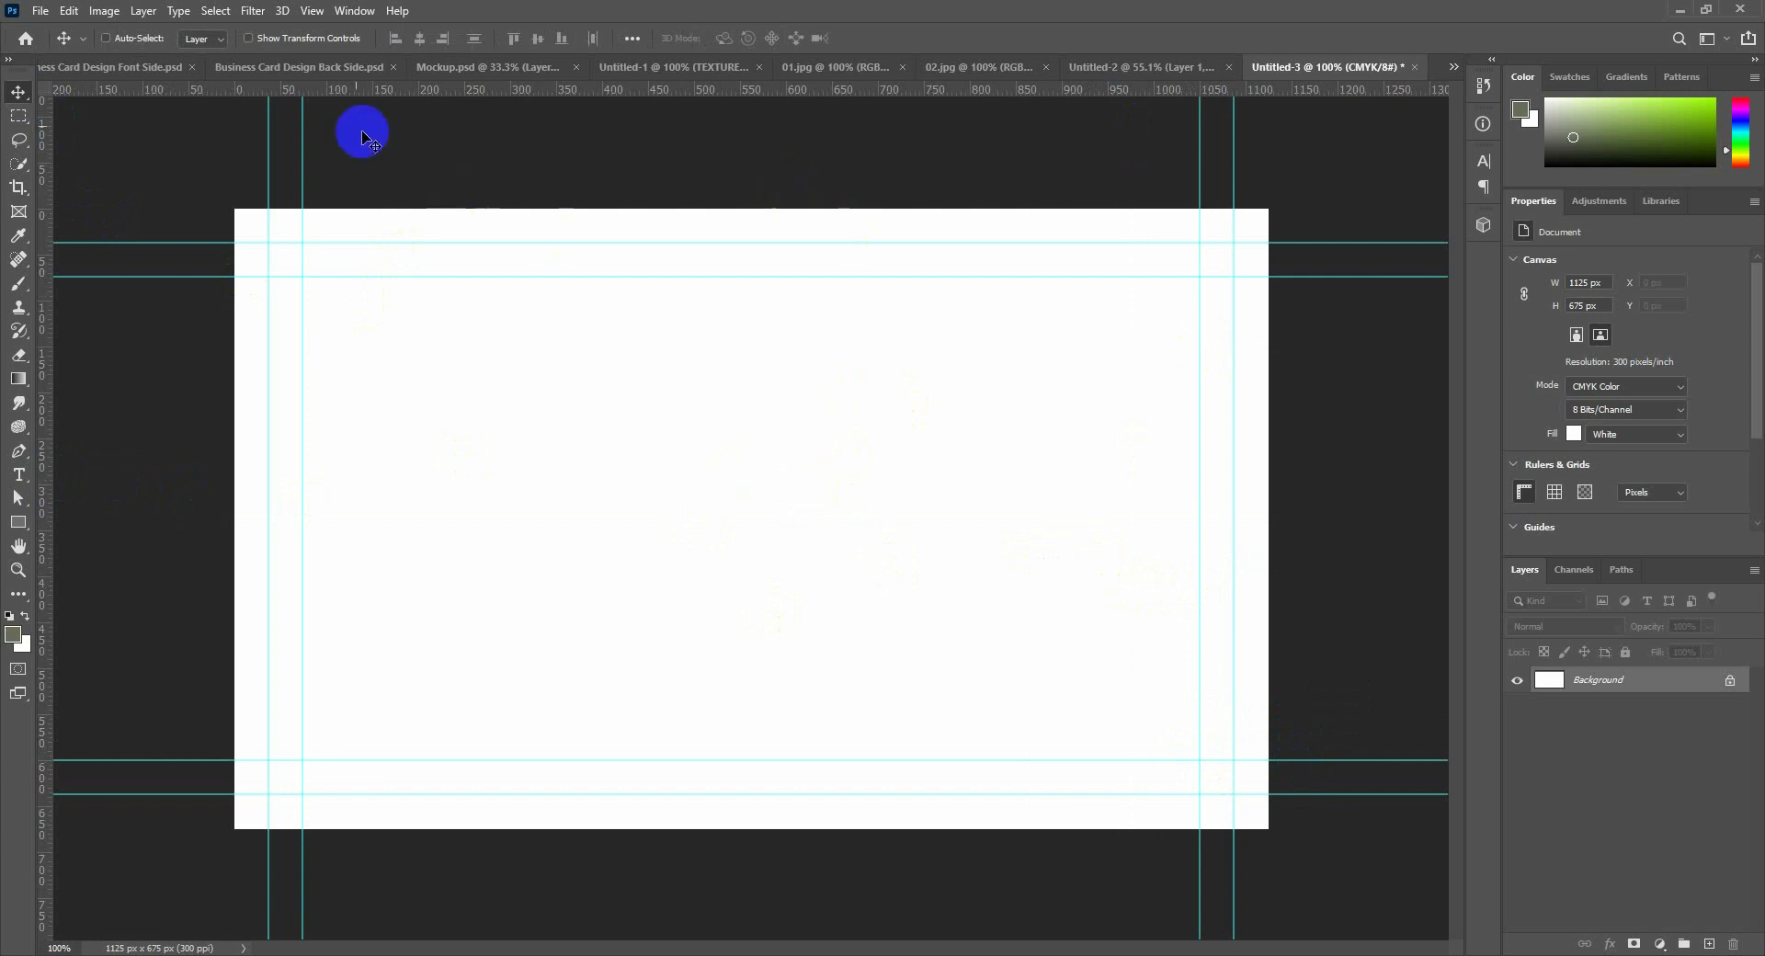
Close the finished Business Card Design Back Side.psd, saving its changes.
{"action": "left_click", "coordinate": [317, 67]}
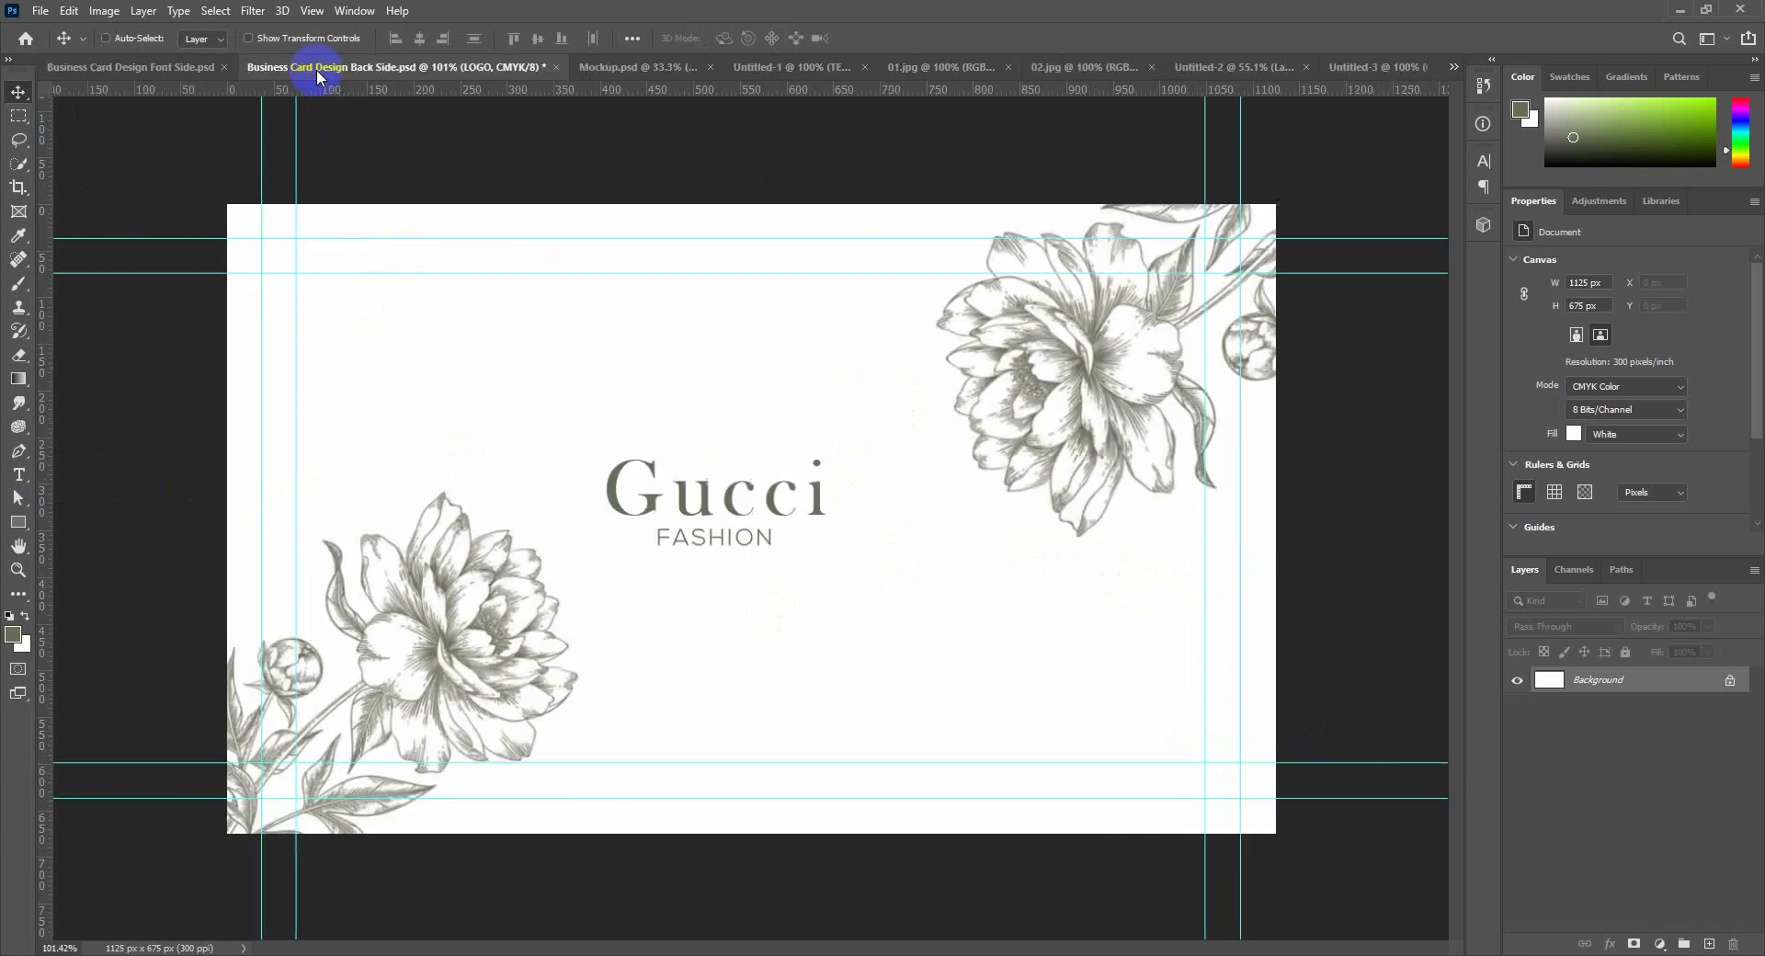
{"action": "left_click", "coordinate": [555, 67]}
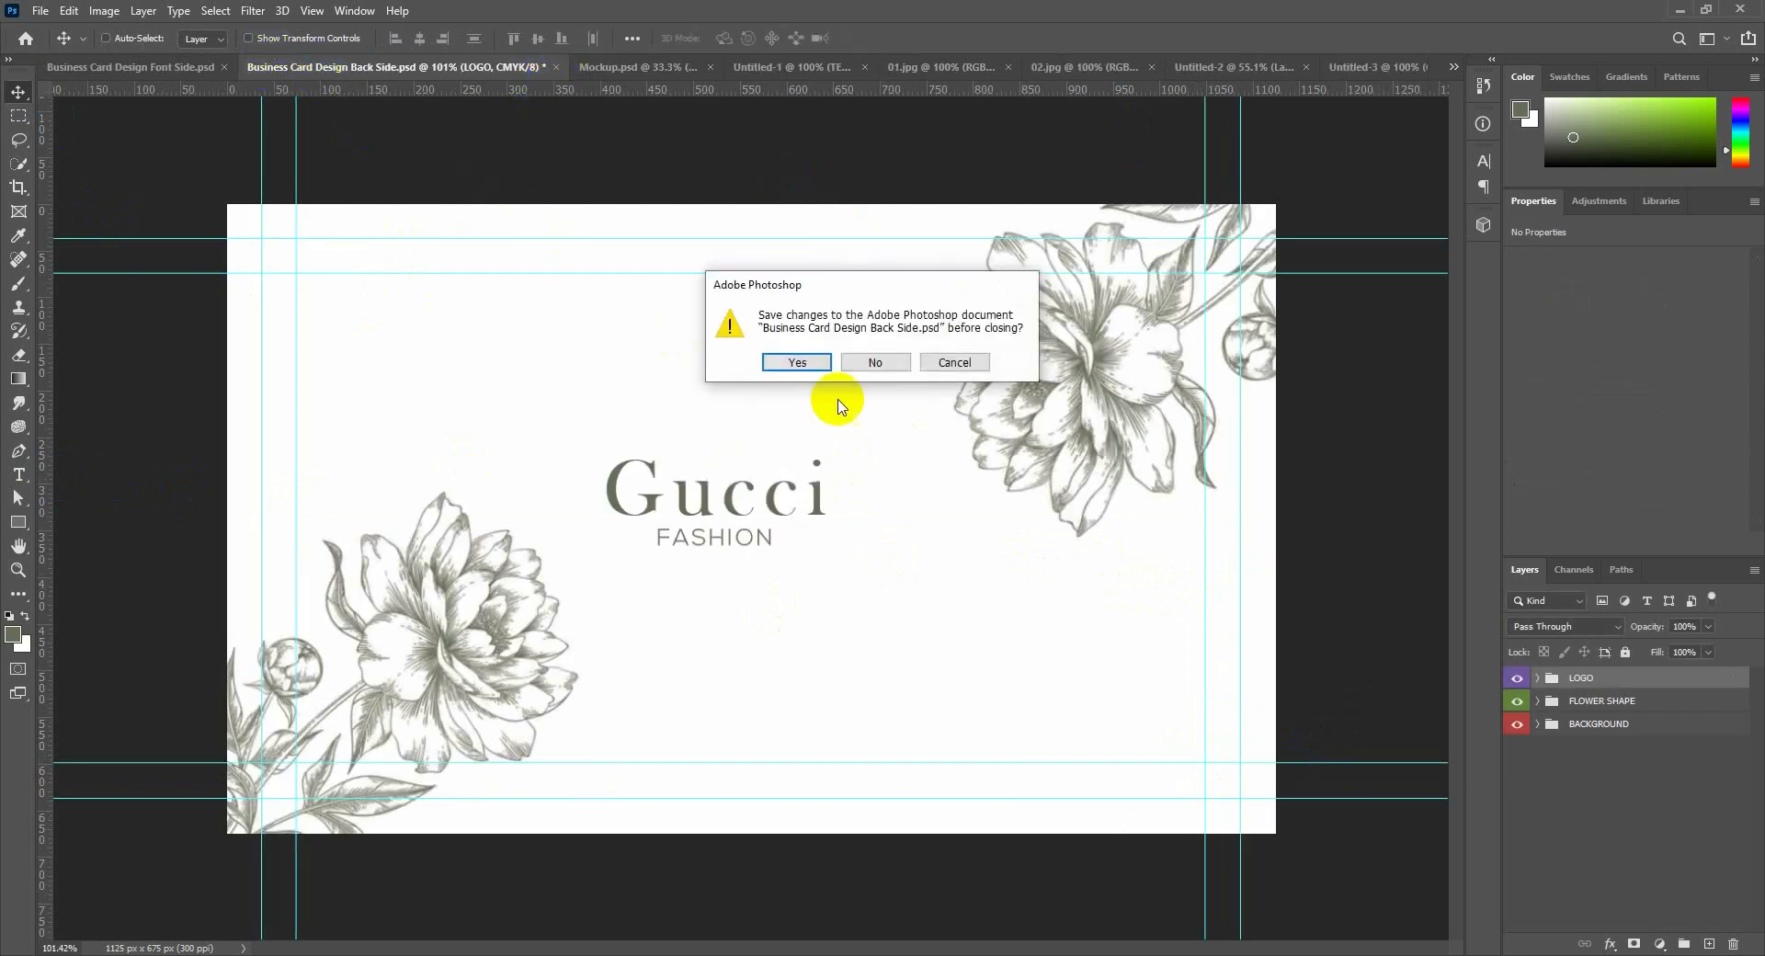
{"action": "left_click", "coordinate": [796, 363]}
Examine the foreground colour's values against the finished front-side design, then return to the new blank card.
{"action": "left_click", "coordinate": [220, 68]}
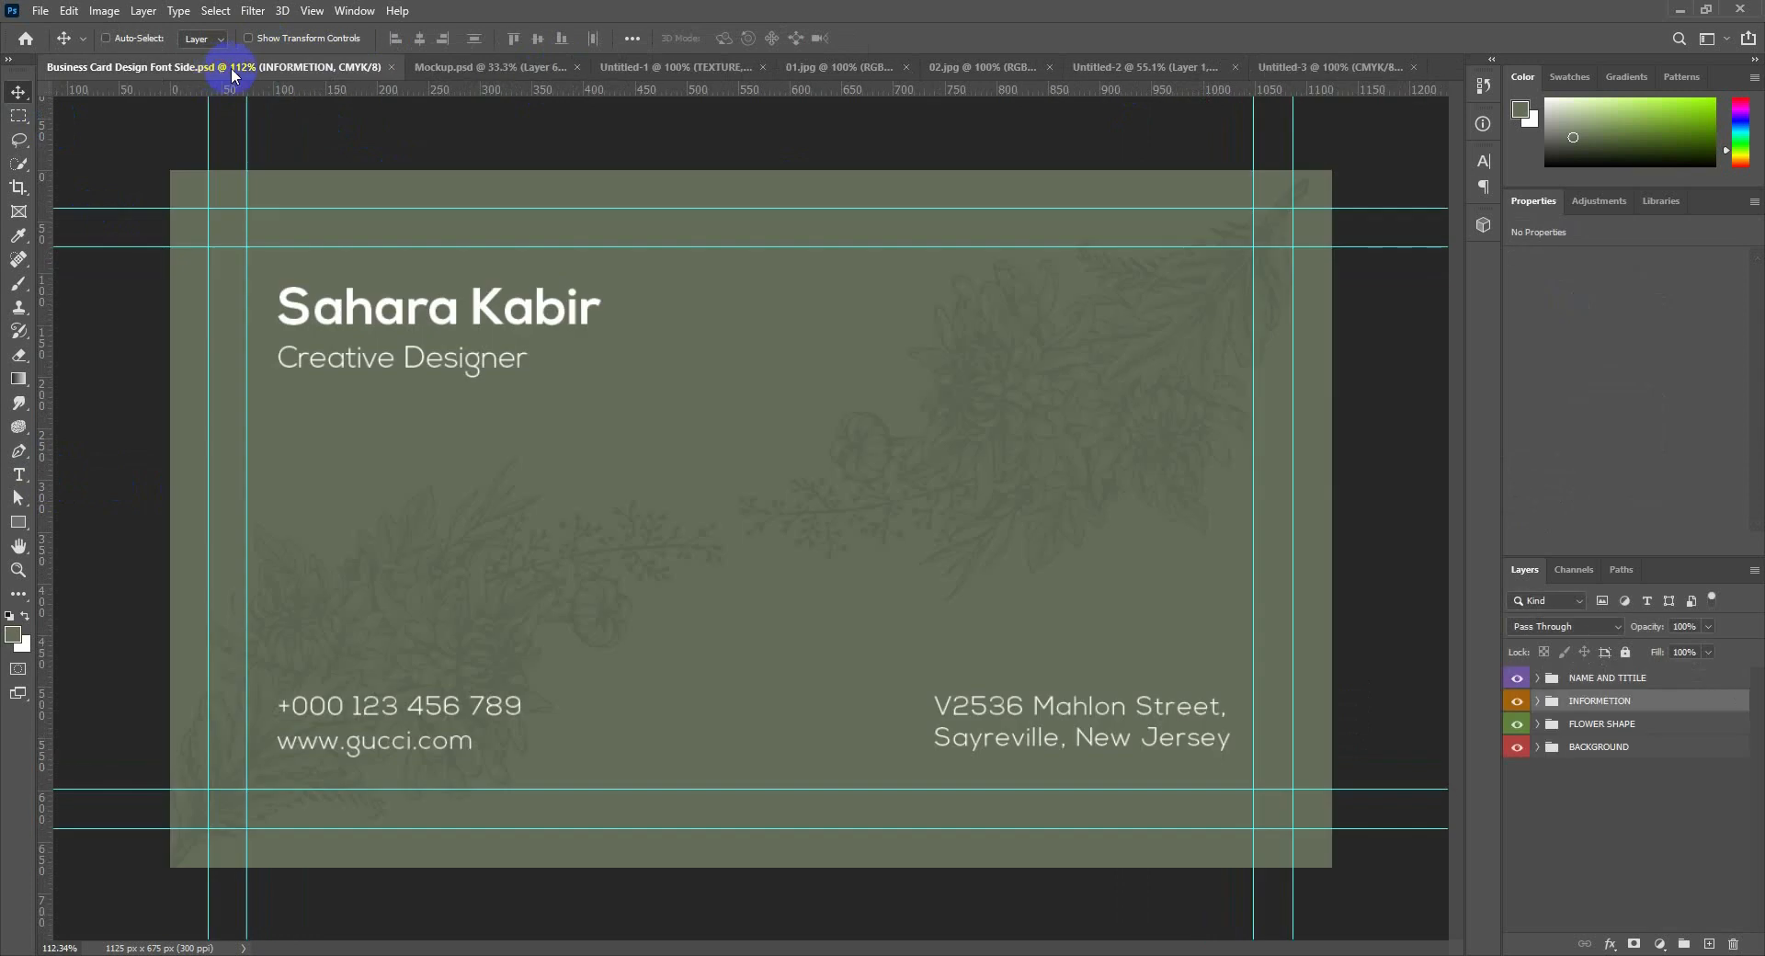
{"action": "left_click", "coordinate": [11, 639]}
{"action": "left_click_drag", "start_coordinate": [1164, 589], "coordinate": [869, 230]}
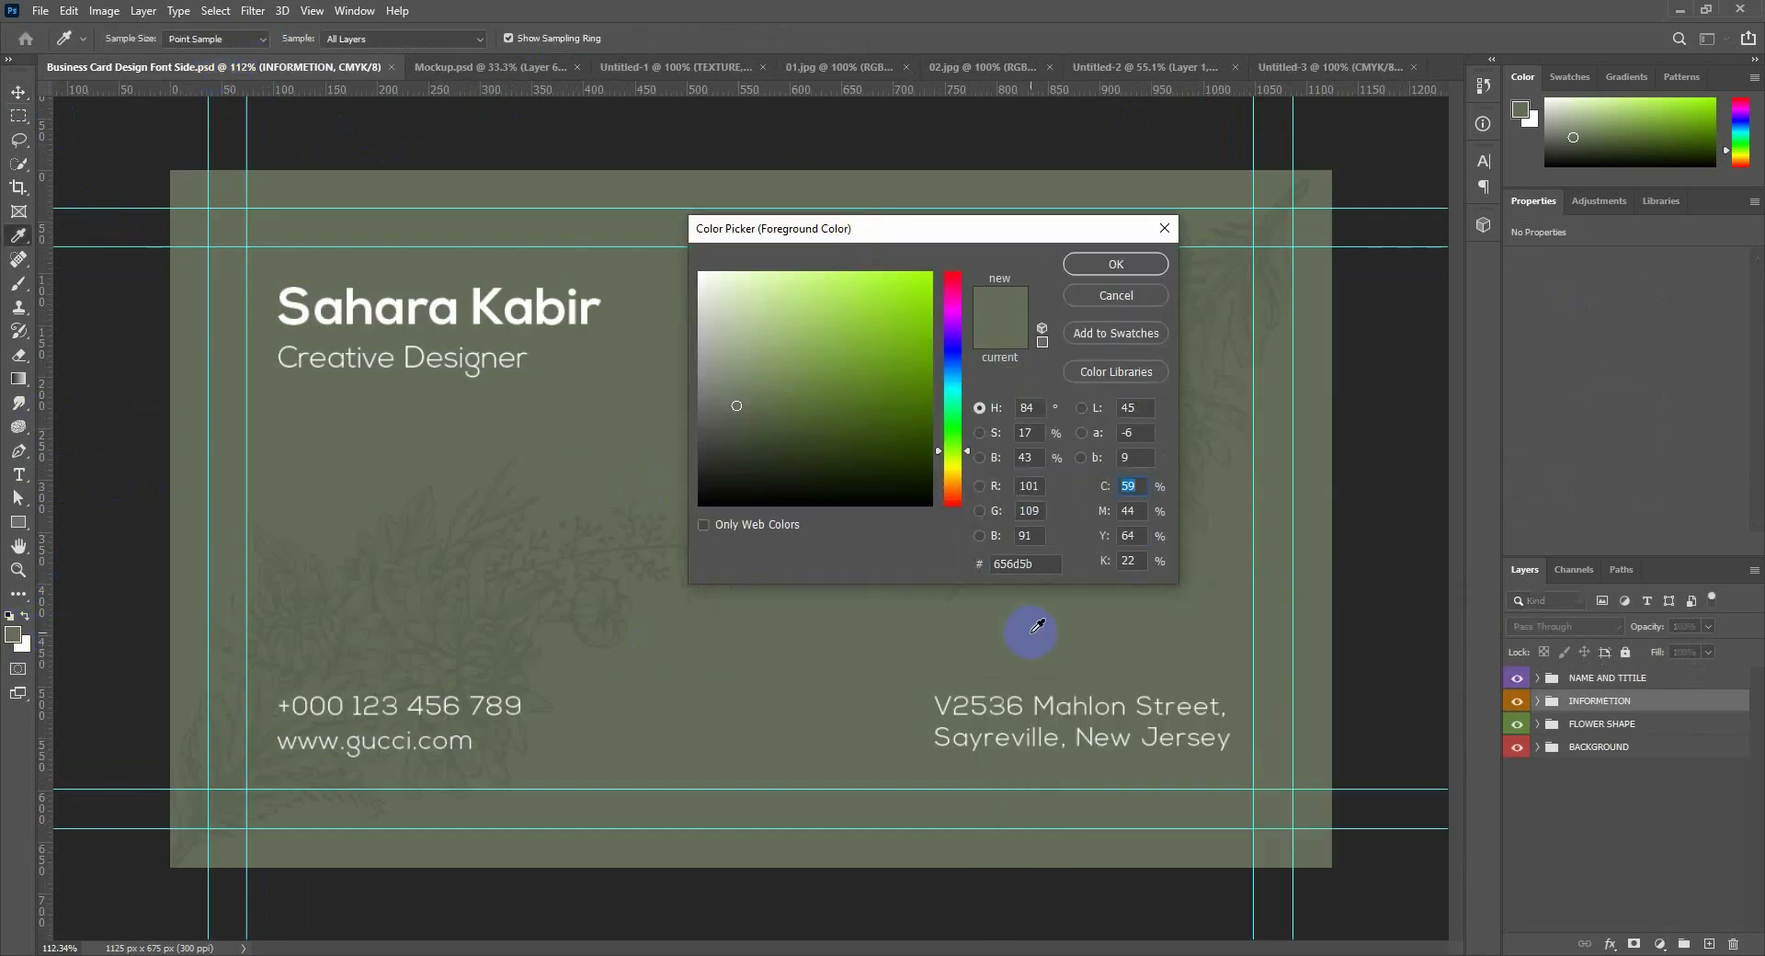
{"action": "left_click", "coordinate": [1153, 261]}
{"action": "left_click", "coordinate": [1296, 67]}
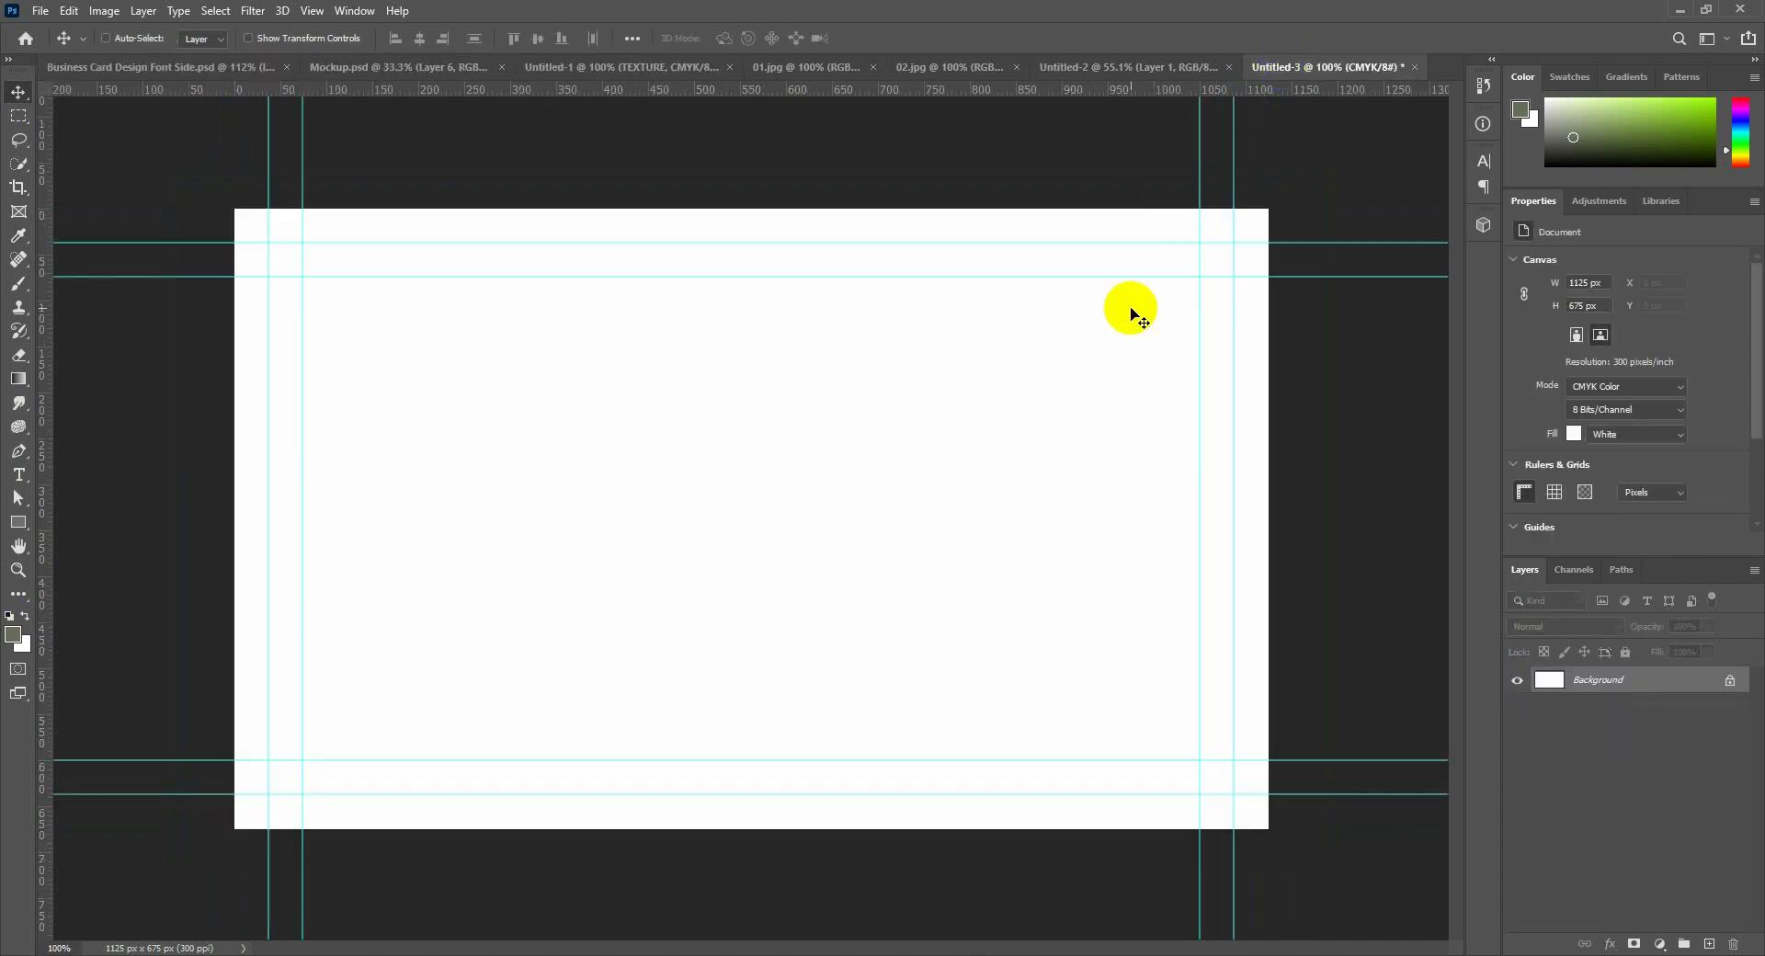
Add a Solid Color fill layer in the olive foreground colour #656d5b and delete the original Background layer.
{"action": "left_click", "coordinate": [1660, 944]}
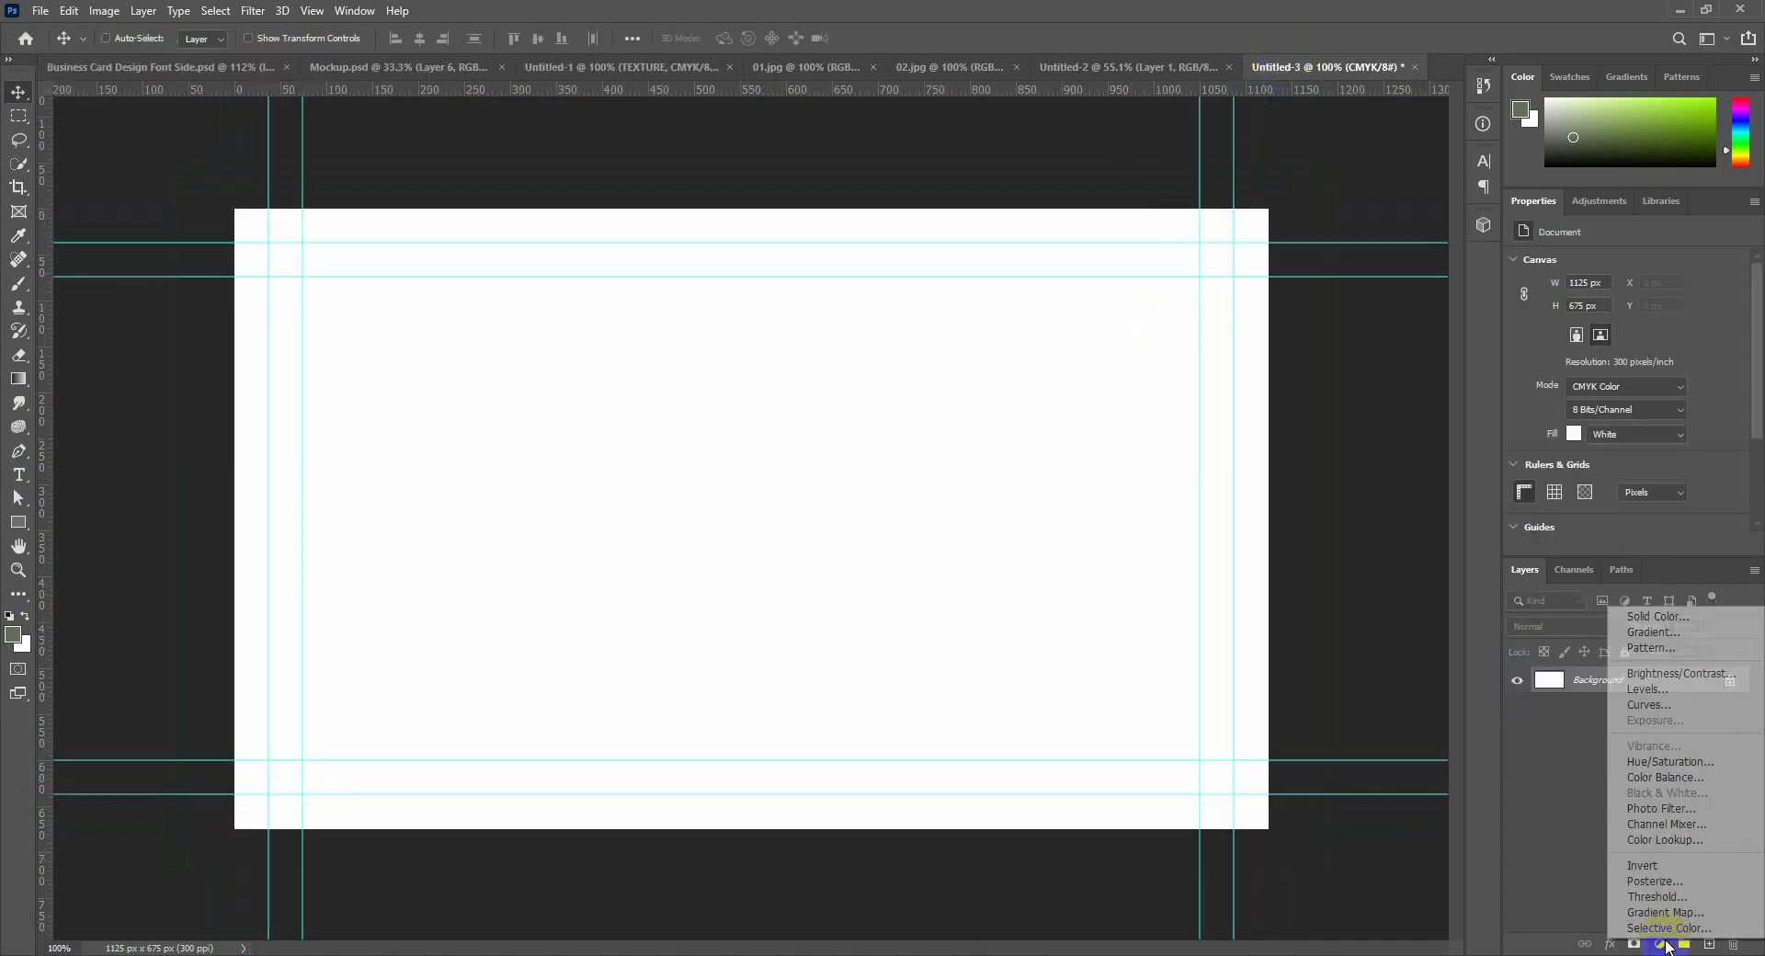
{"action": "left_click", "coordinate": [1666, 618]}
{"action": "left_click", "coordinate": [1109, 261]}
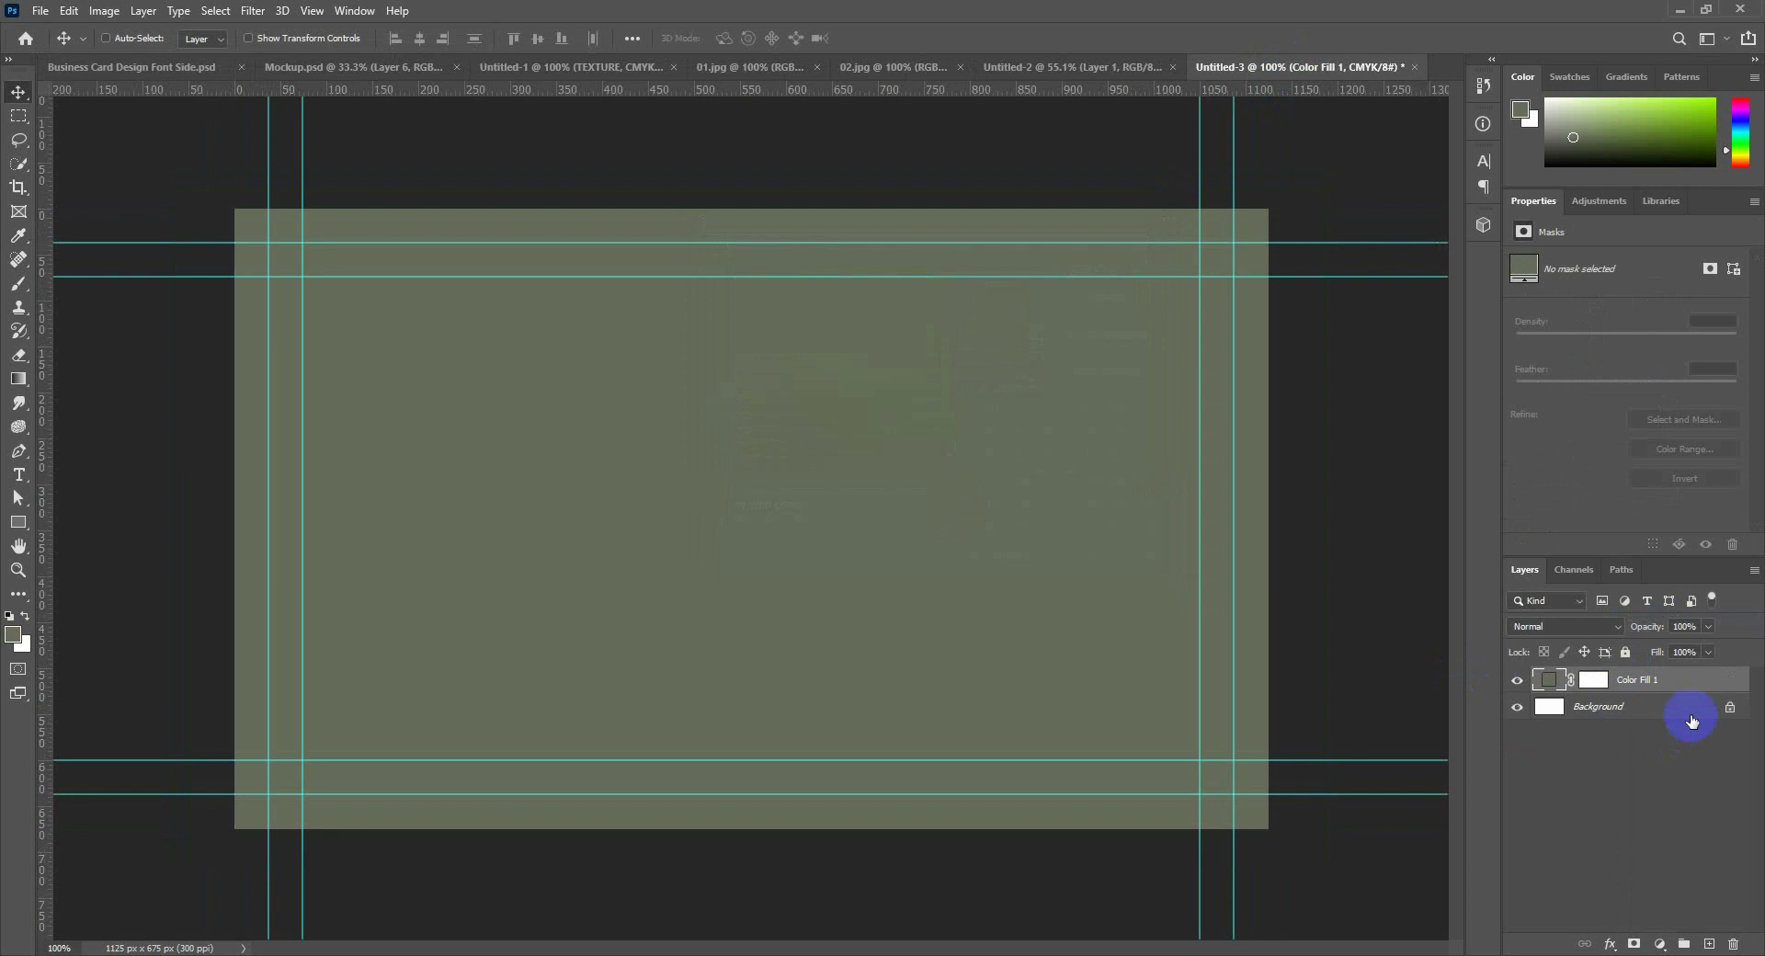
{"action": "left_click_drag", "start_coordinate": [1730, 713], "coordinate": [1733, 945]}
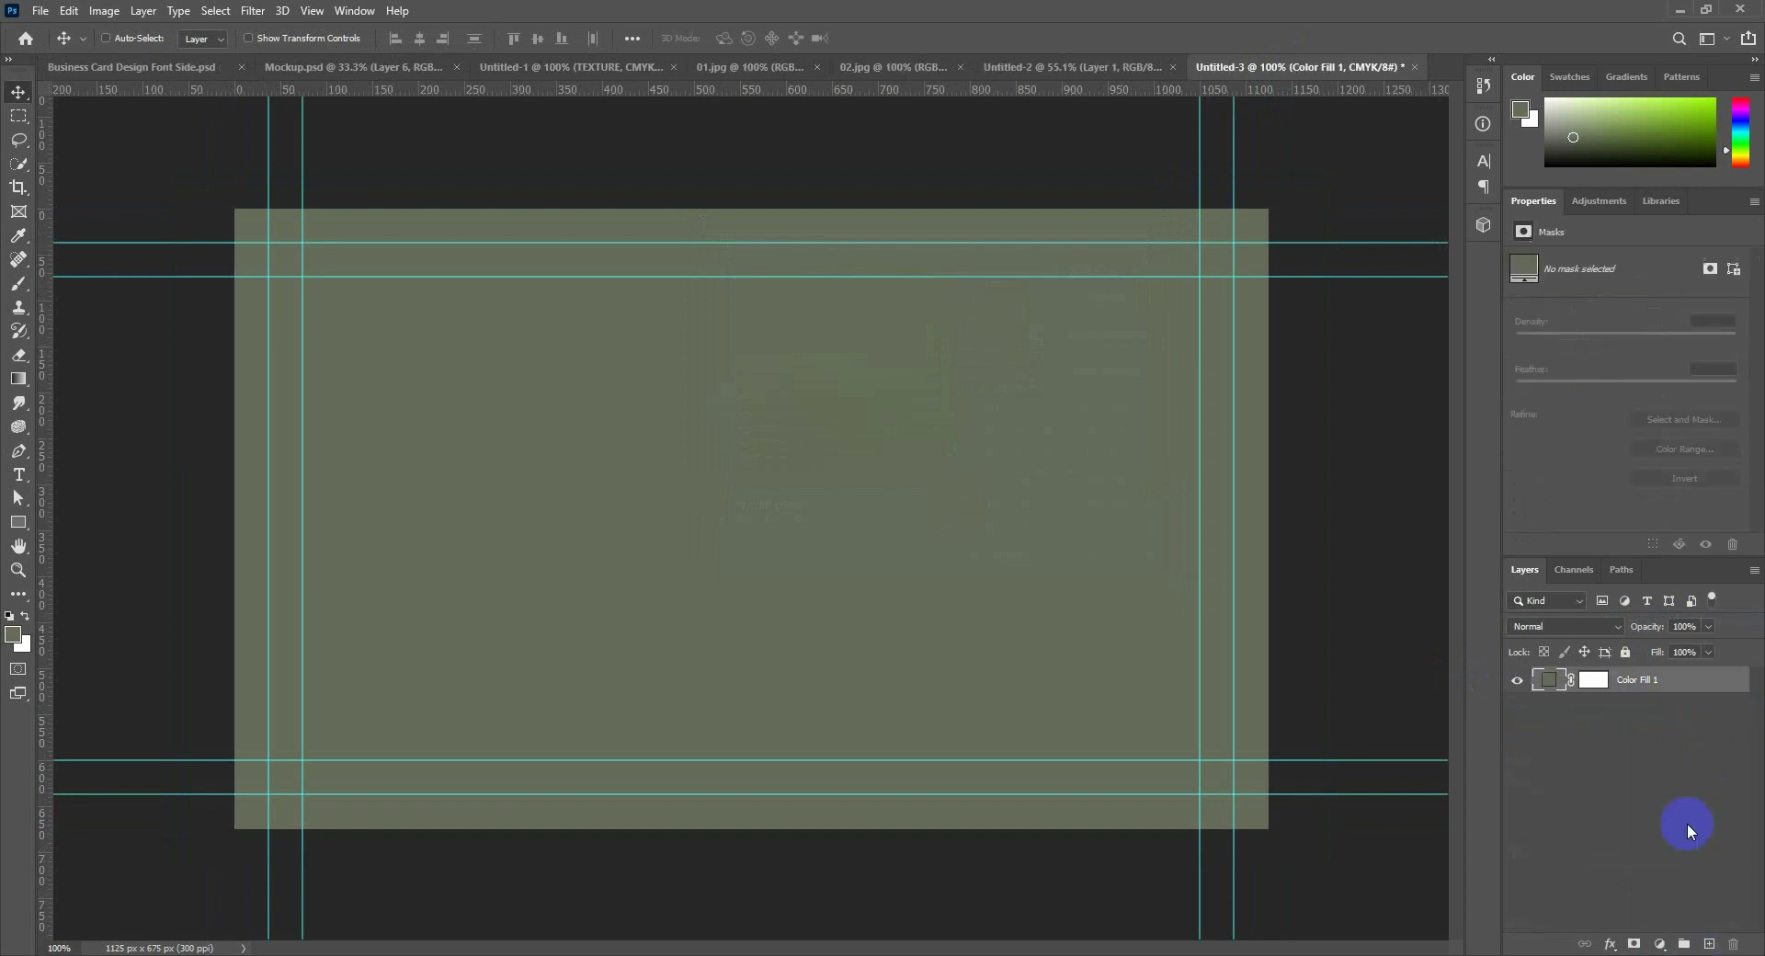
Rename the colour fill layer BACKGROUND and place it in a group also named BACKGROUND.
{"action": "type", "text": "BACKGROUND"}
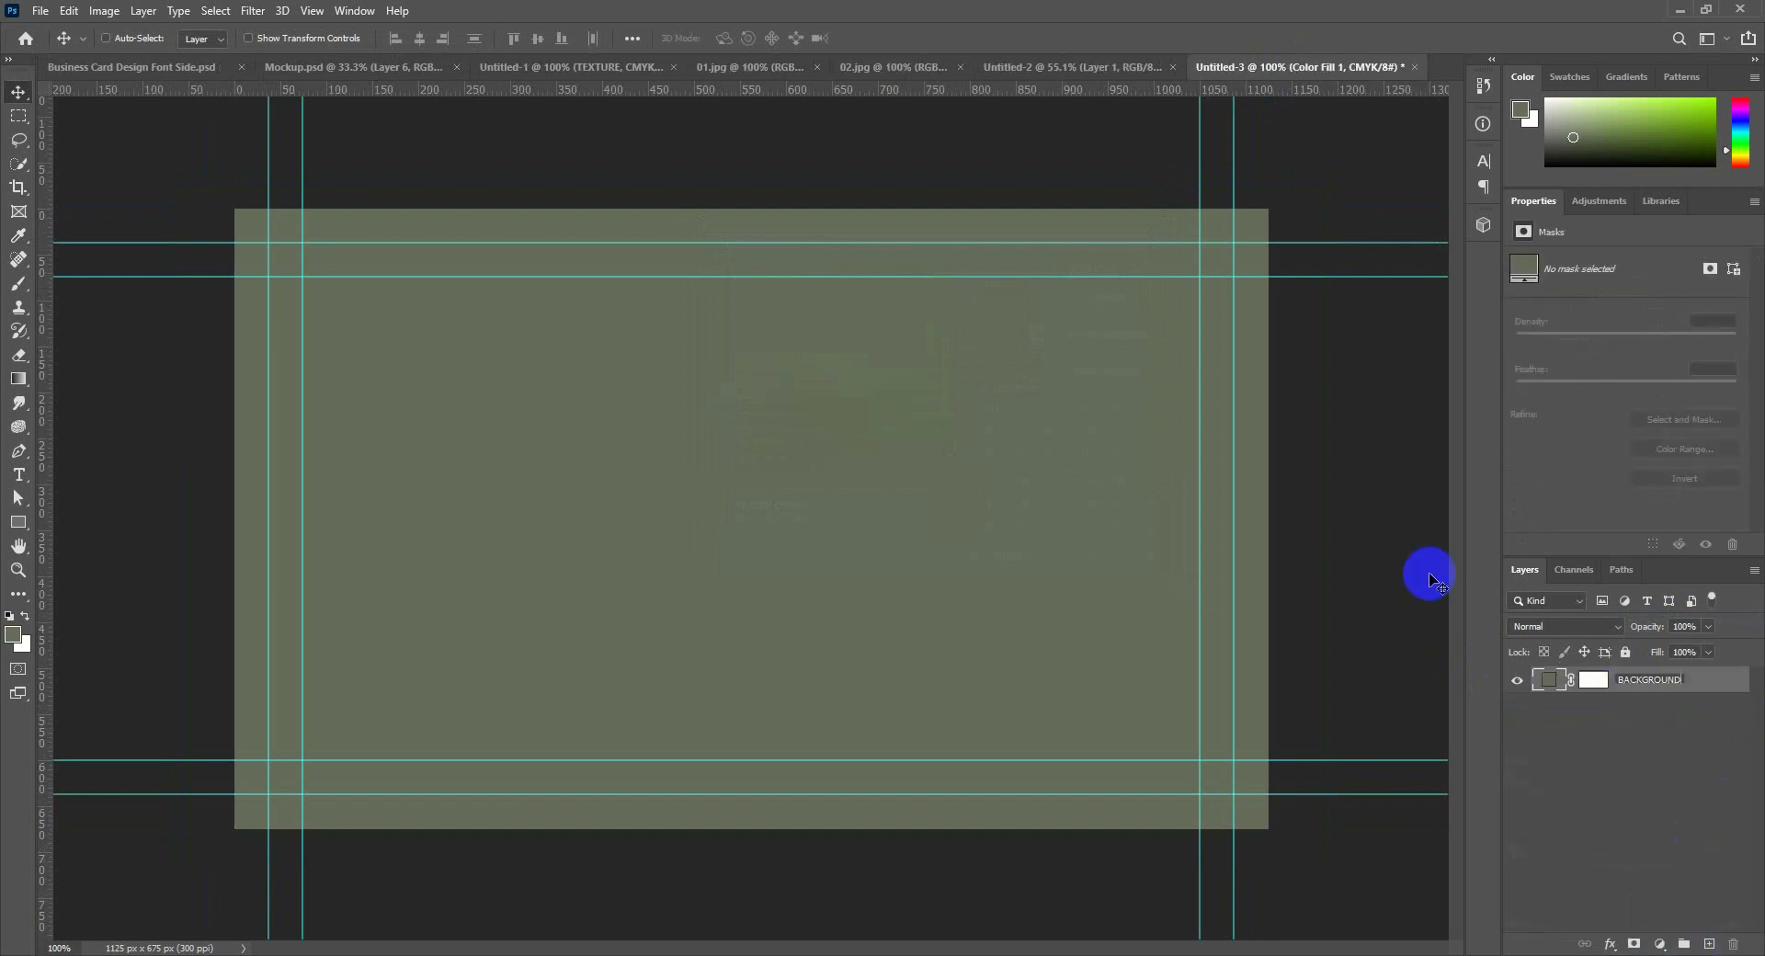
{"action": "key", "text": "Return"}
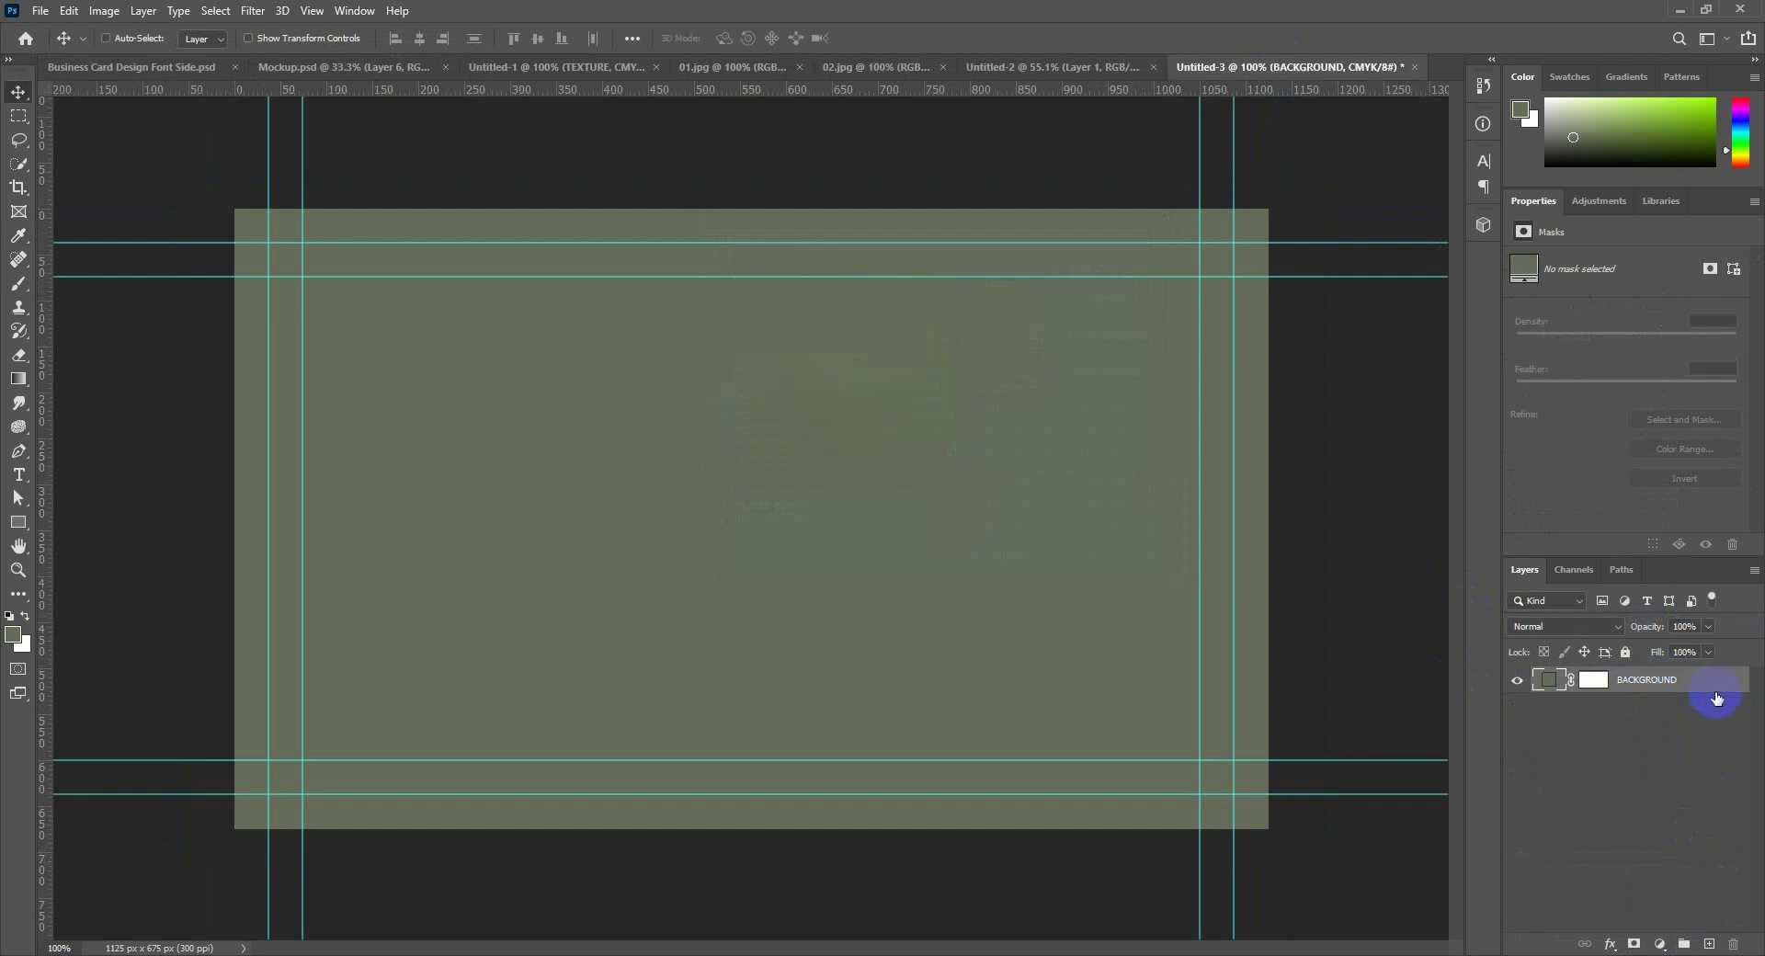
{"action": "key", "text": "ctrl+g"}
{"action": "type", "text": "BACKGROUND"}
{"action": "key", "text": "Return"}
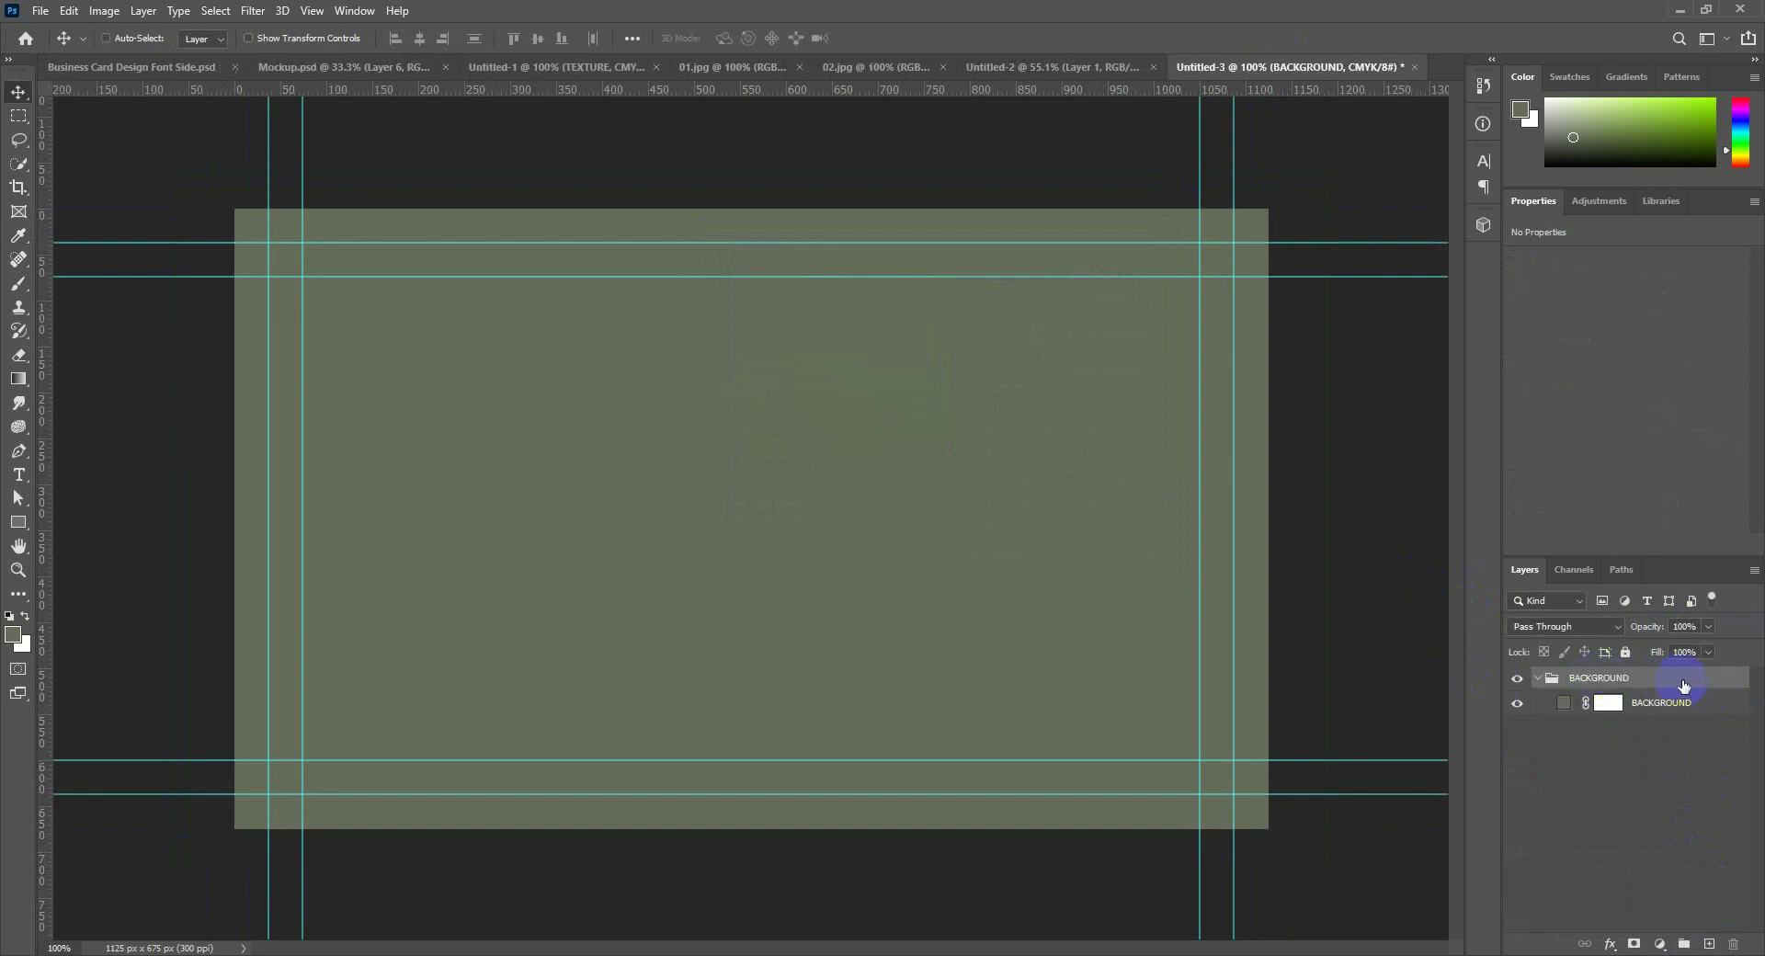
Compare the flower drawings 02.jpg and 01.jpg, close 01.jpg, and keep 02.jpg open.
{"action": "left_click", "coordinate": [1537, 679]}
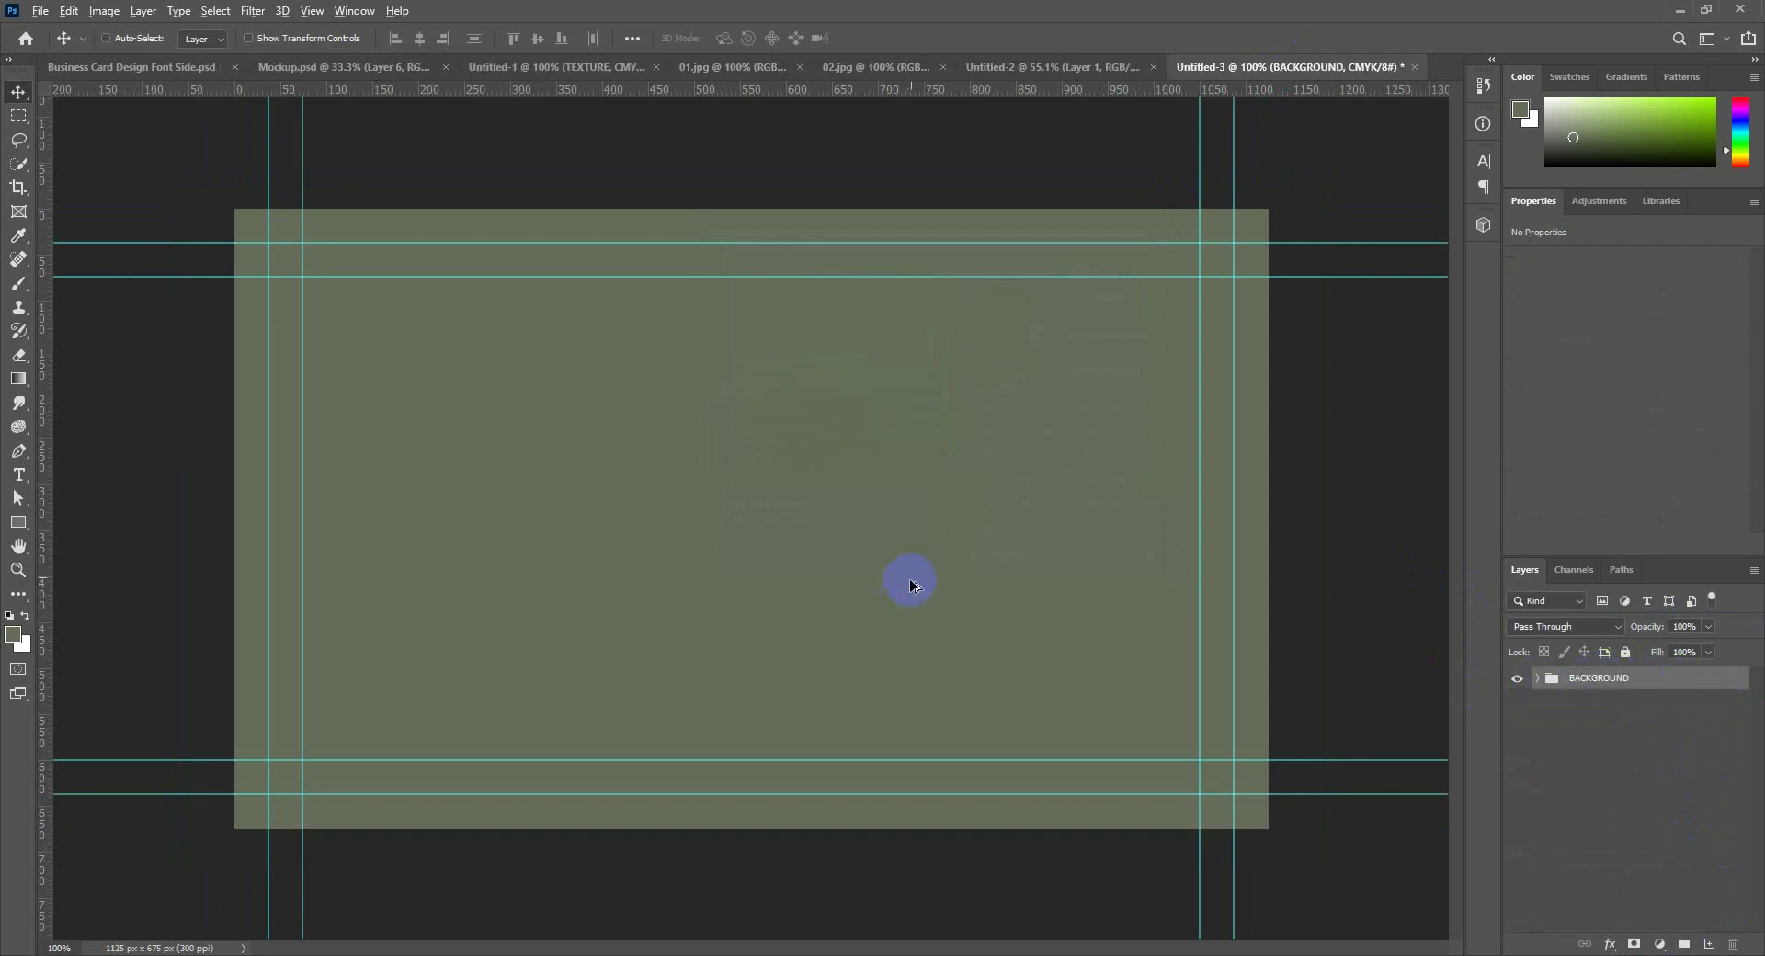
{"action": "scroll", "coordinate": [910, 585], "scroll_direction": "up", "scroll_amount": 1}
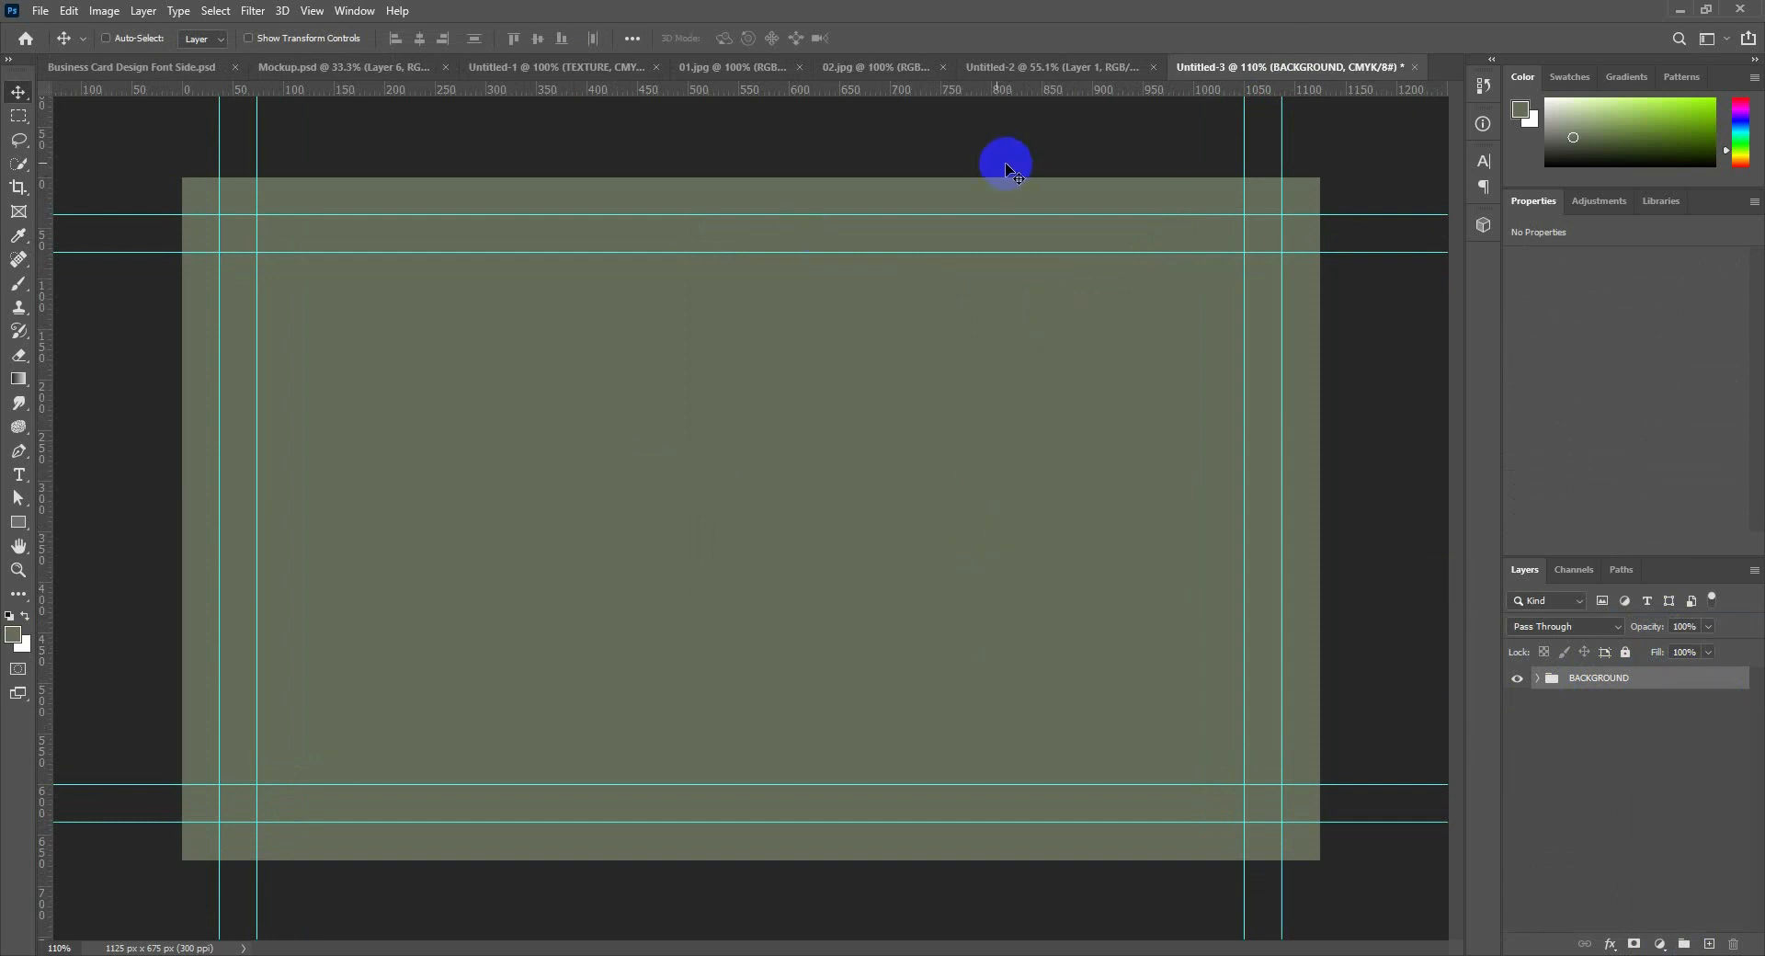
{"action": "left_click", "coordinate": [873, 61]}
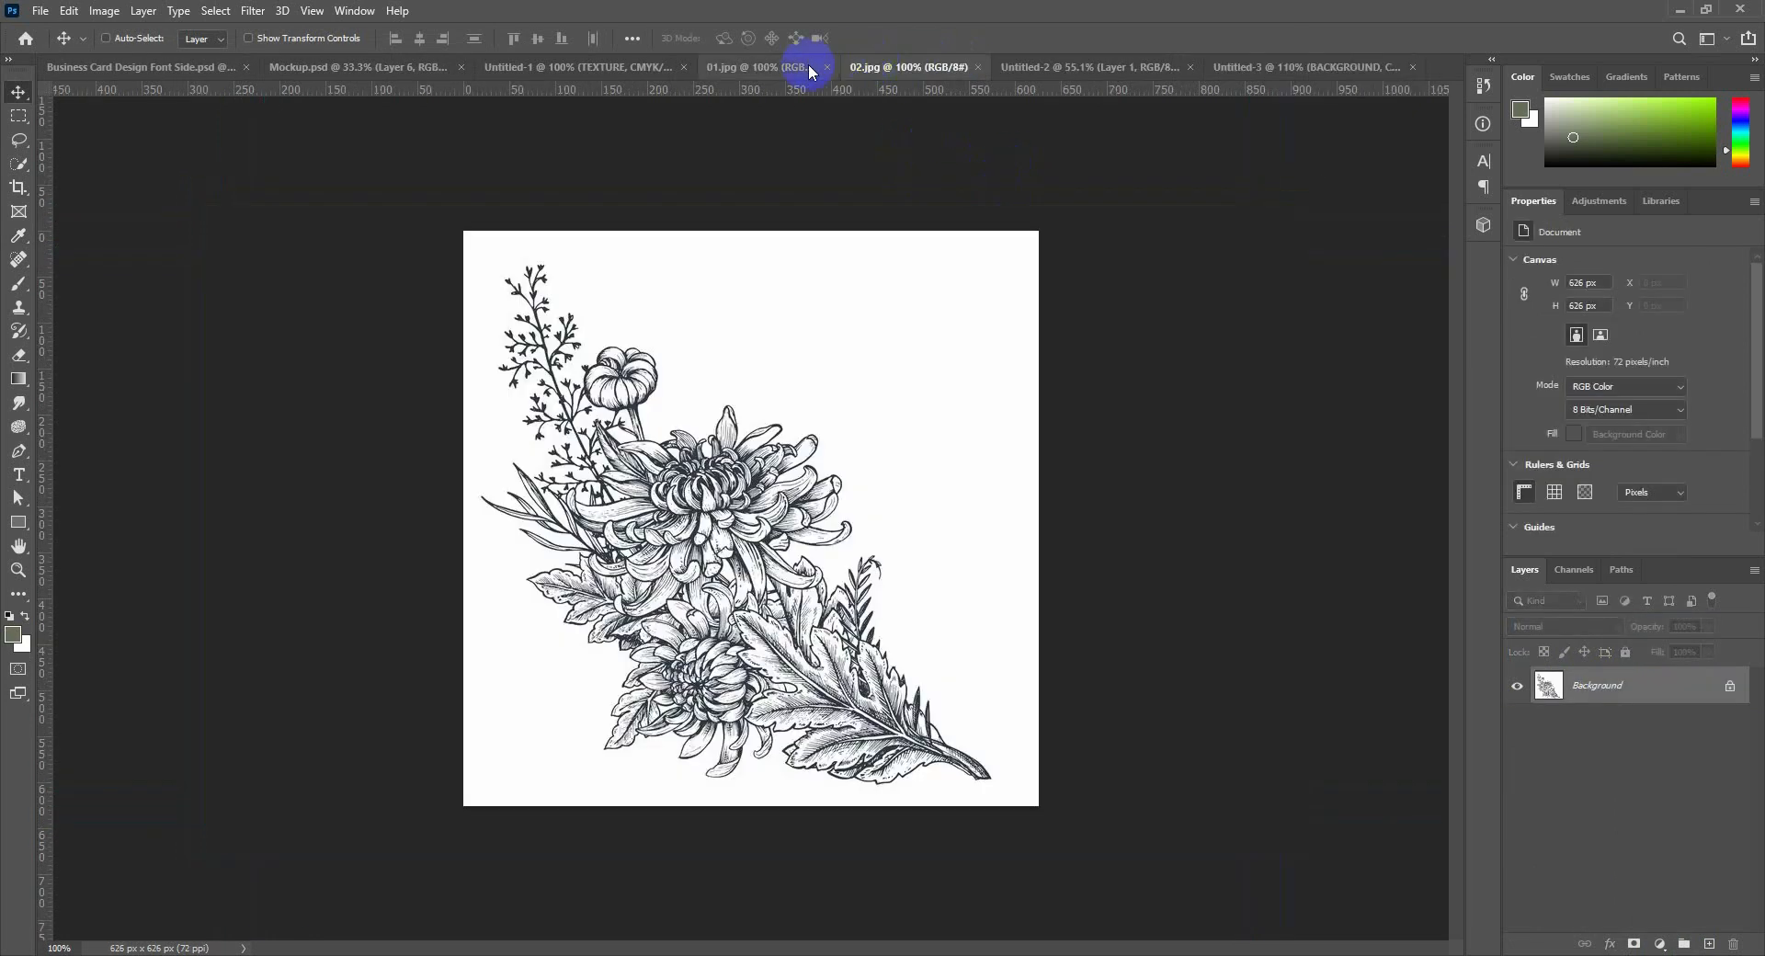
{"action": "left_click", "coordinate": [782, 63]}
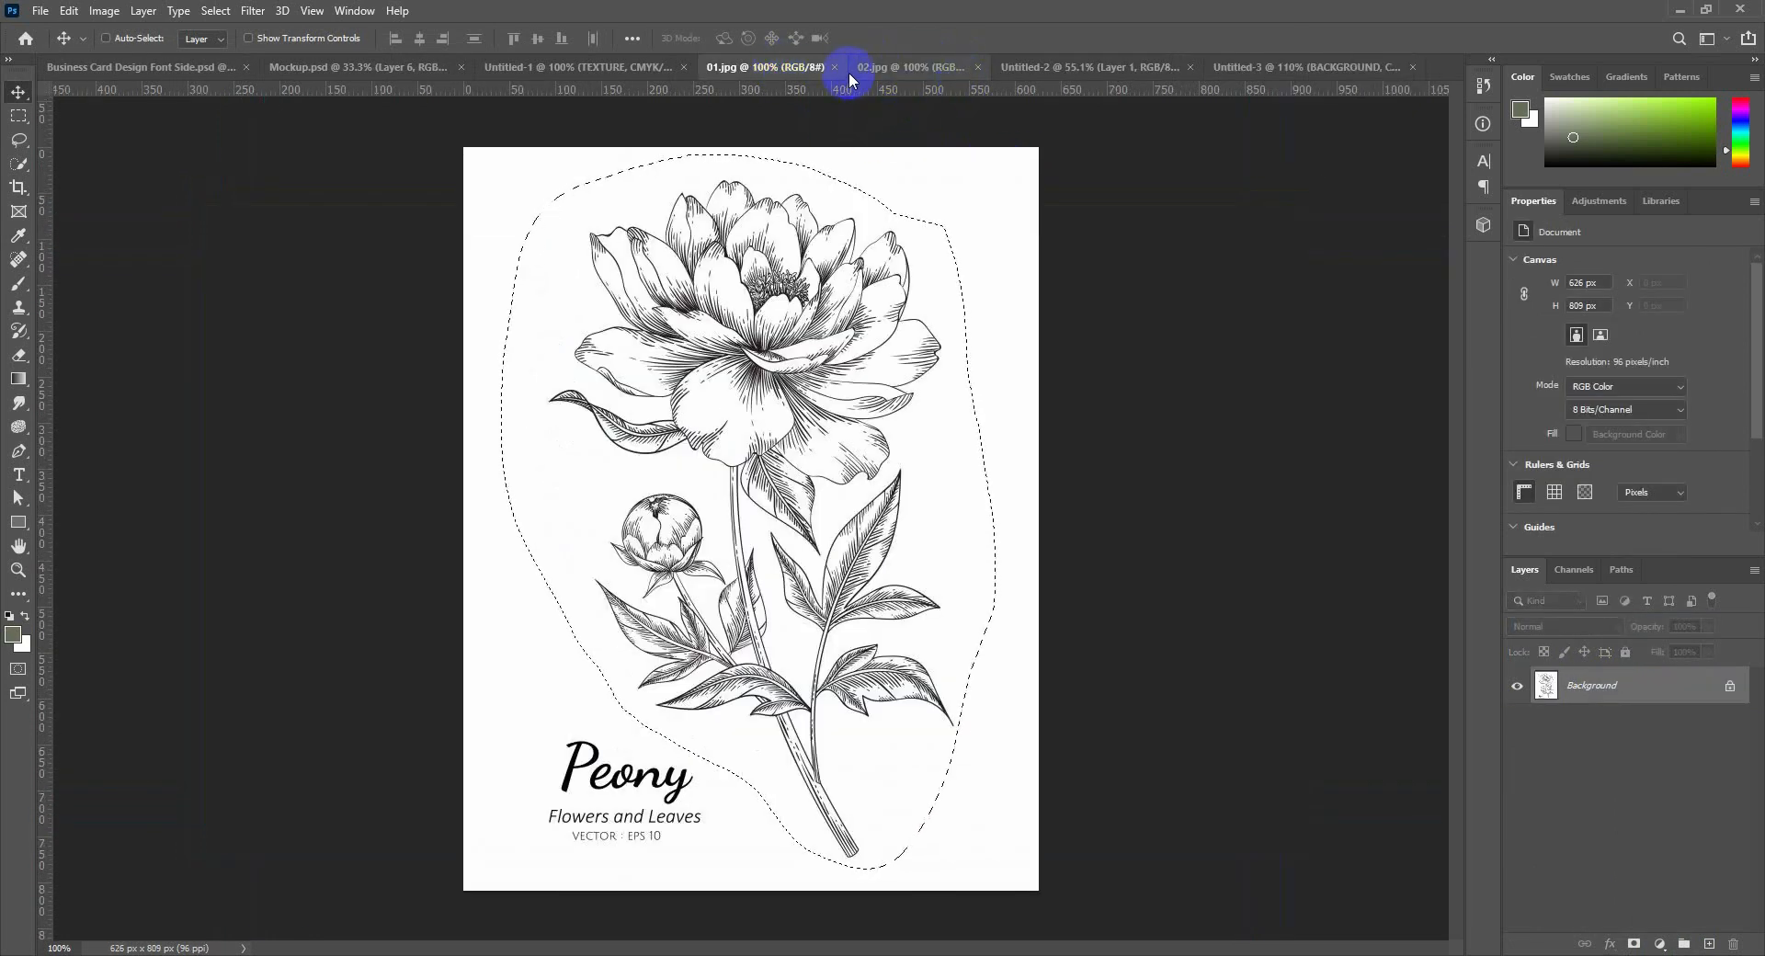
{"action": "left_click", "coordinate": [905, 67]}
{"action": "left_click", "coordinate": [793, 69]}
{"action": "left_click", "coordinate": [905, 67]}
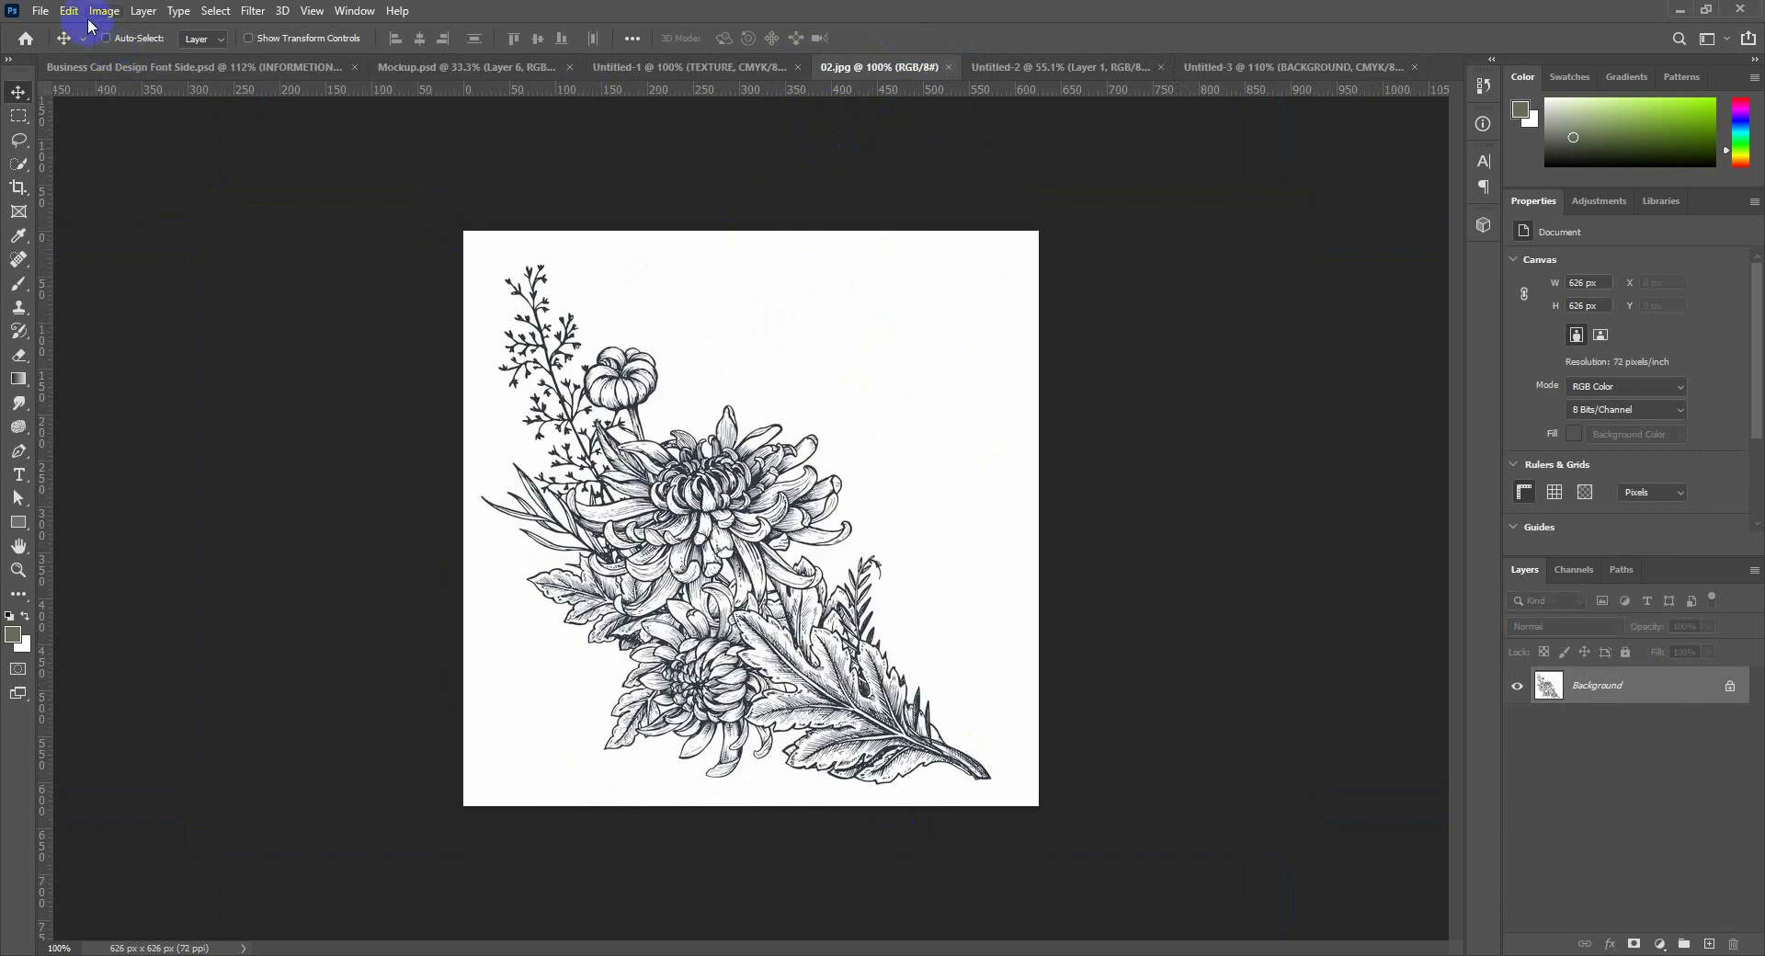
Lasso the whole flower drawing in 02.jpg, define it as a brush preset, then deselect and close the image.
{"action": "left_click", "coordinate": [18, 140]}
{"action": "mouse_move", "coordinate": [599, 287]}
{"action": "left_mouse_down"}
{"action": "mouse_move", "coordinate": [423, 408]}
{"action": "mouse_move", "coordinate": [552, 713]}
{"action": "mouse_move", "coordinate": [622, 783]}
{"action": "mouse_move", "coordinate": [989, 816]}
{"action": "mouse_move", "coordinate": [927, 540]}
{"action": "mouse_move", "coordinate": [598, 287]}
{"action": "left_mouse_up"}
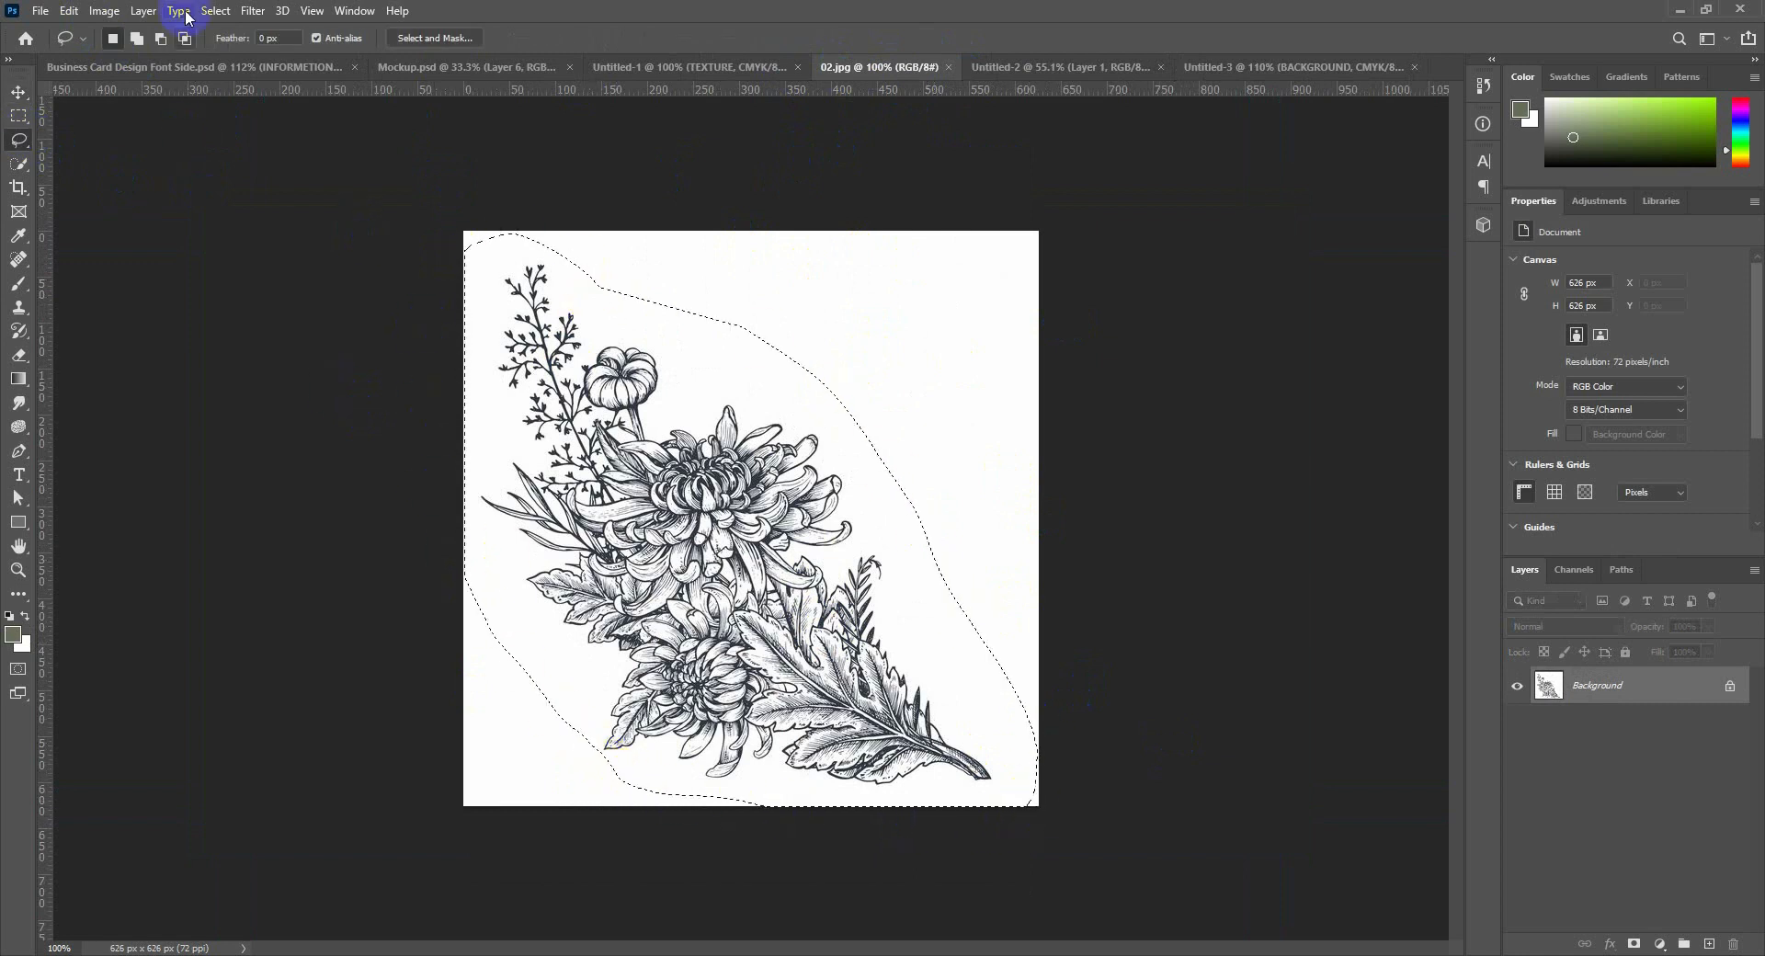
{"action": "left_click", "coordinate": [69, 10]}
{"action": "left_click", "coordinate": [122, 512]}
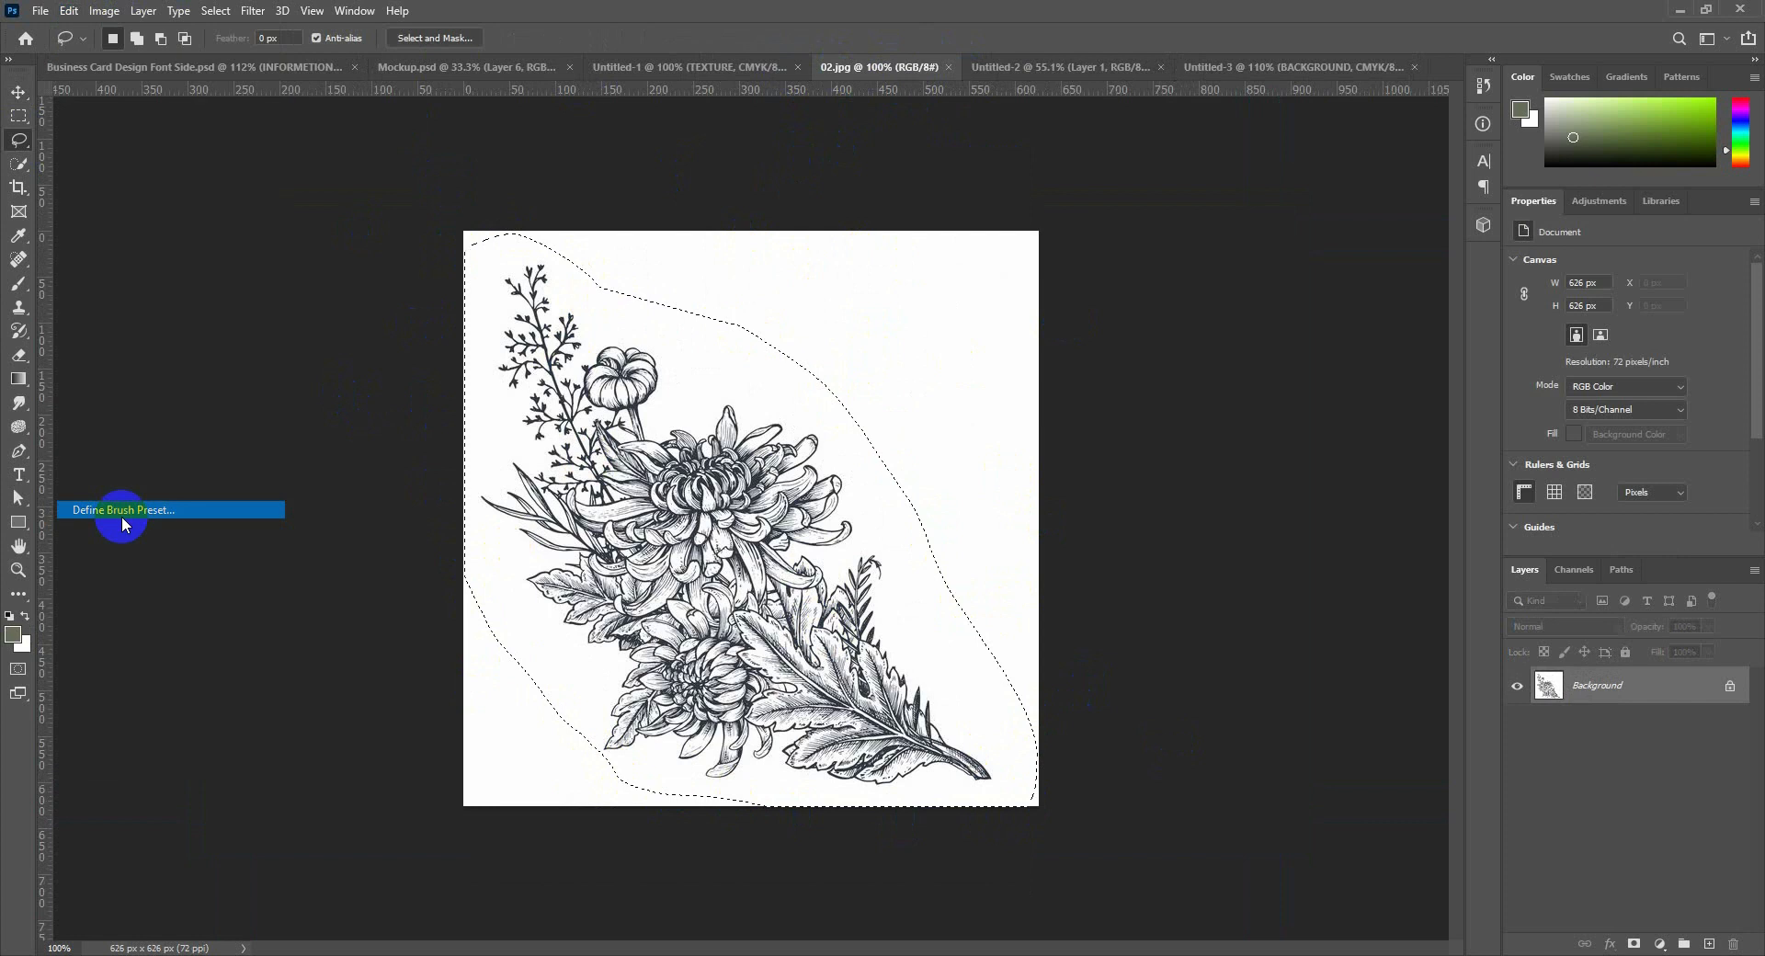
{"action": "left_click", "coordinate": [1074, 306]}
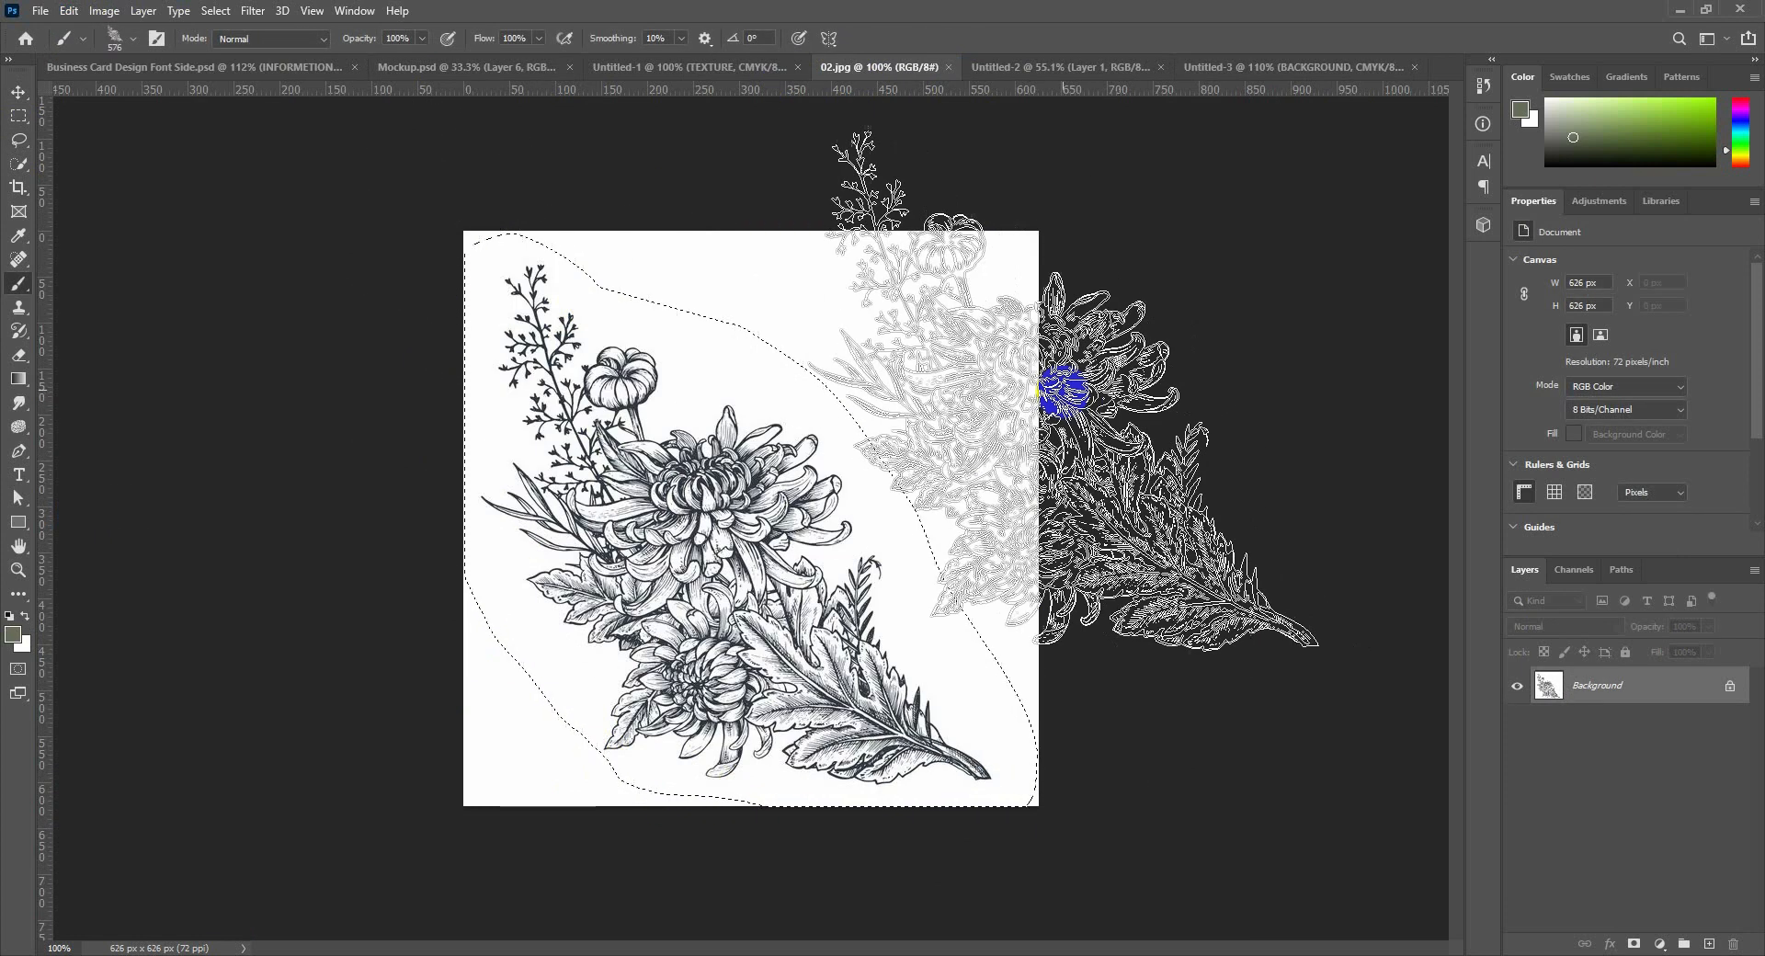
{"action": "key", "text": "ctrl+d"}
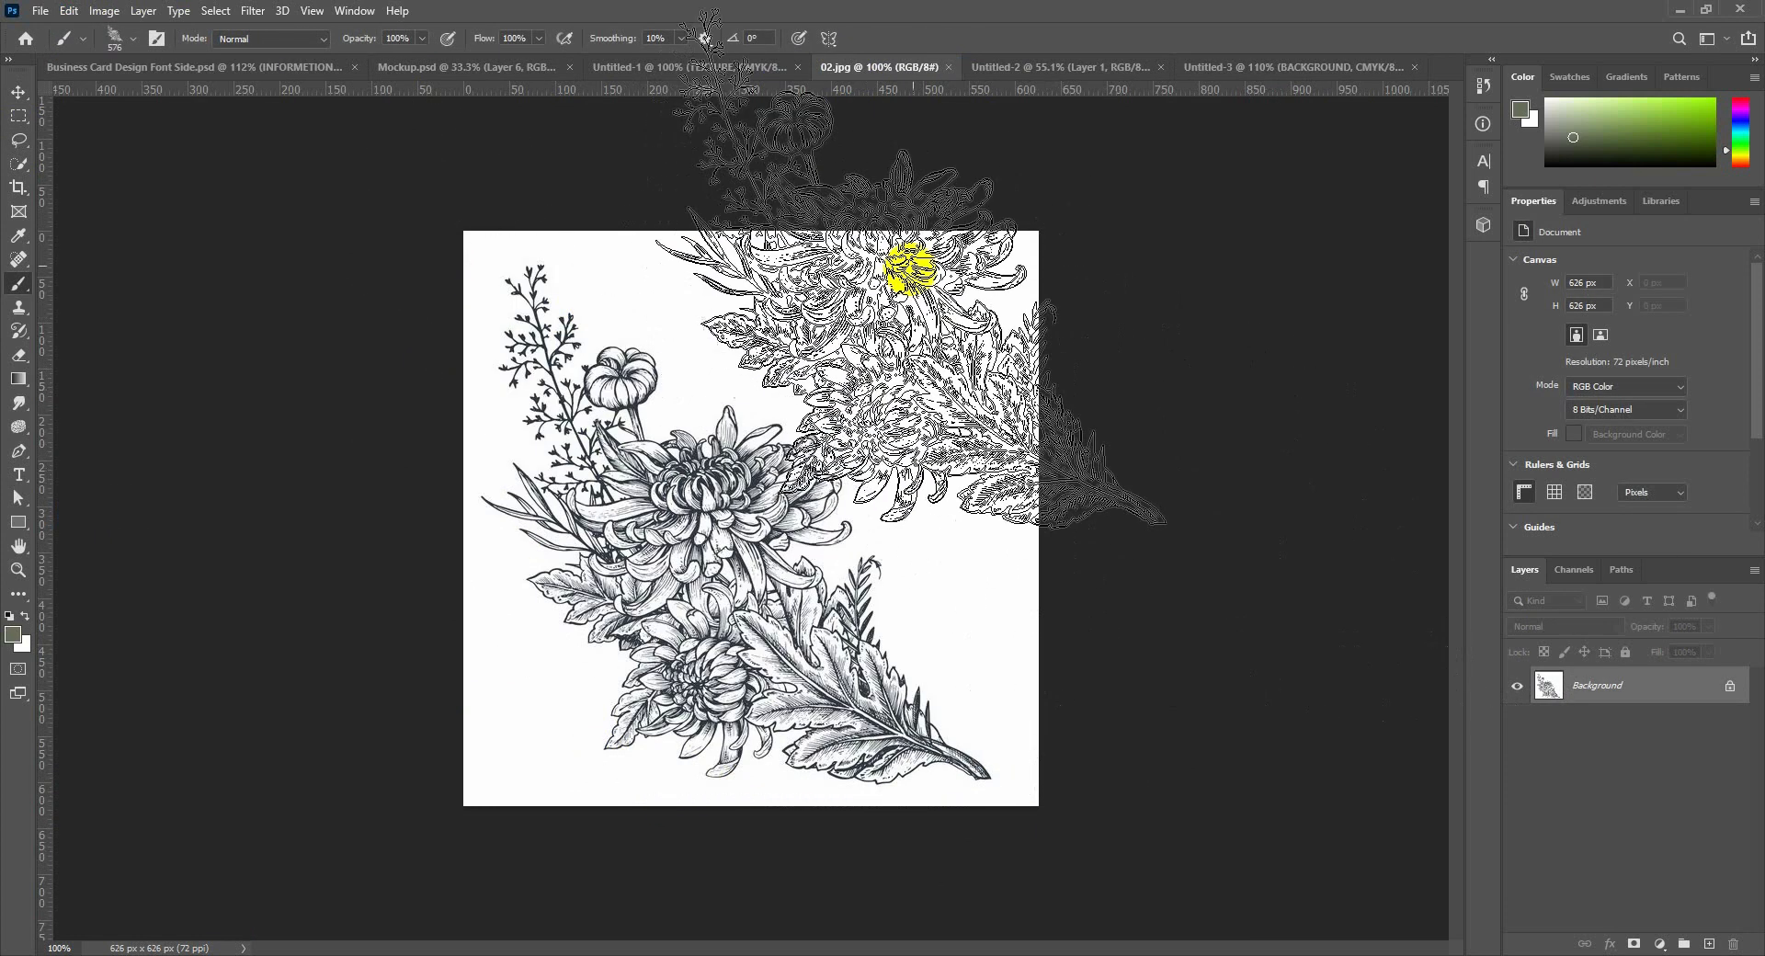
{"action": "left_click", "coordinate": [17, 92]}
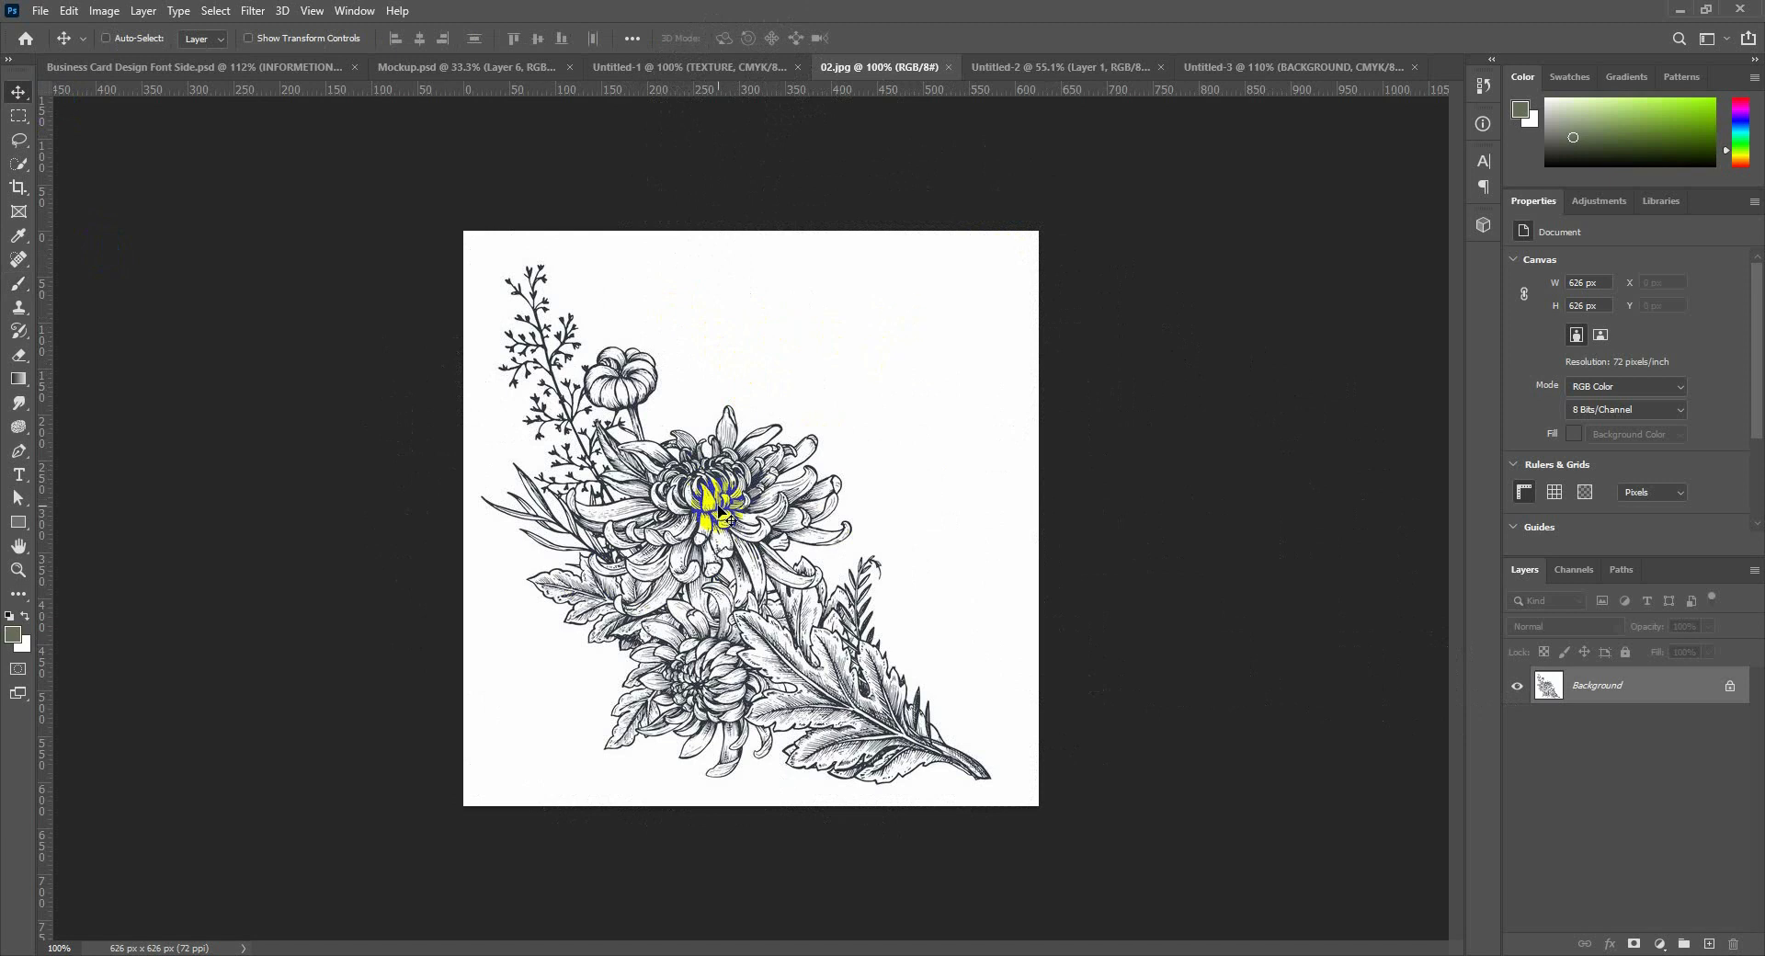
{"action": "left_click", "coordinate": [949, 67]}
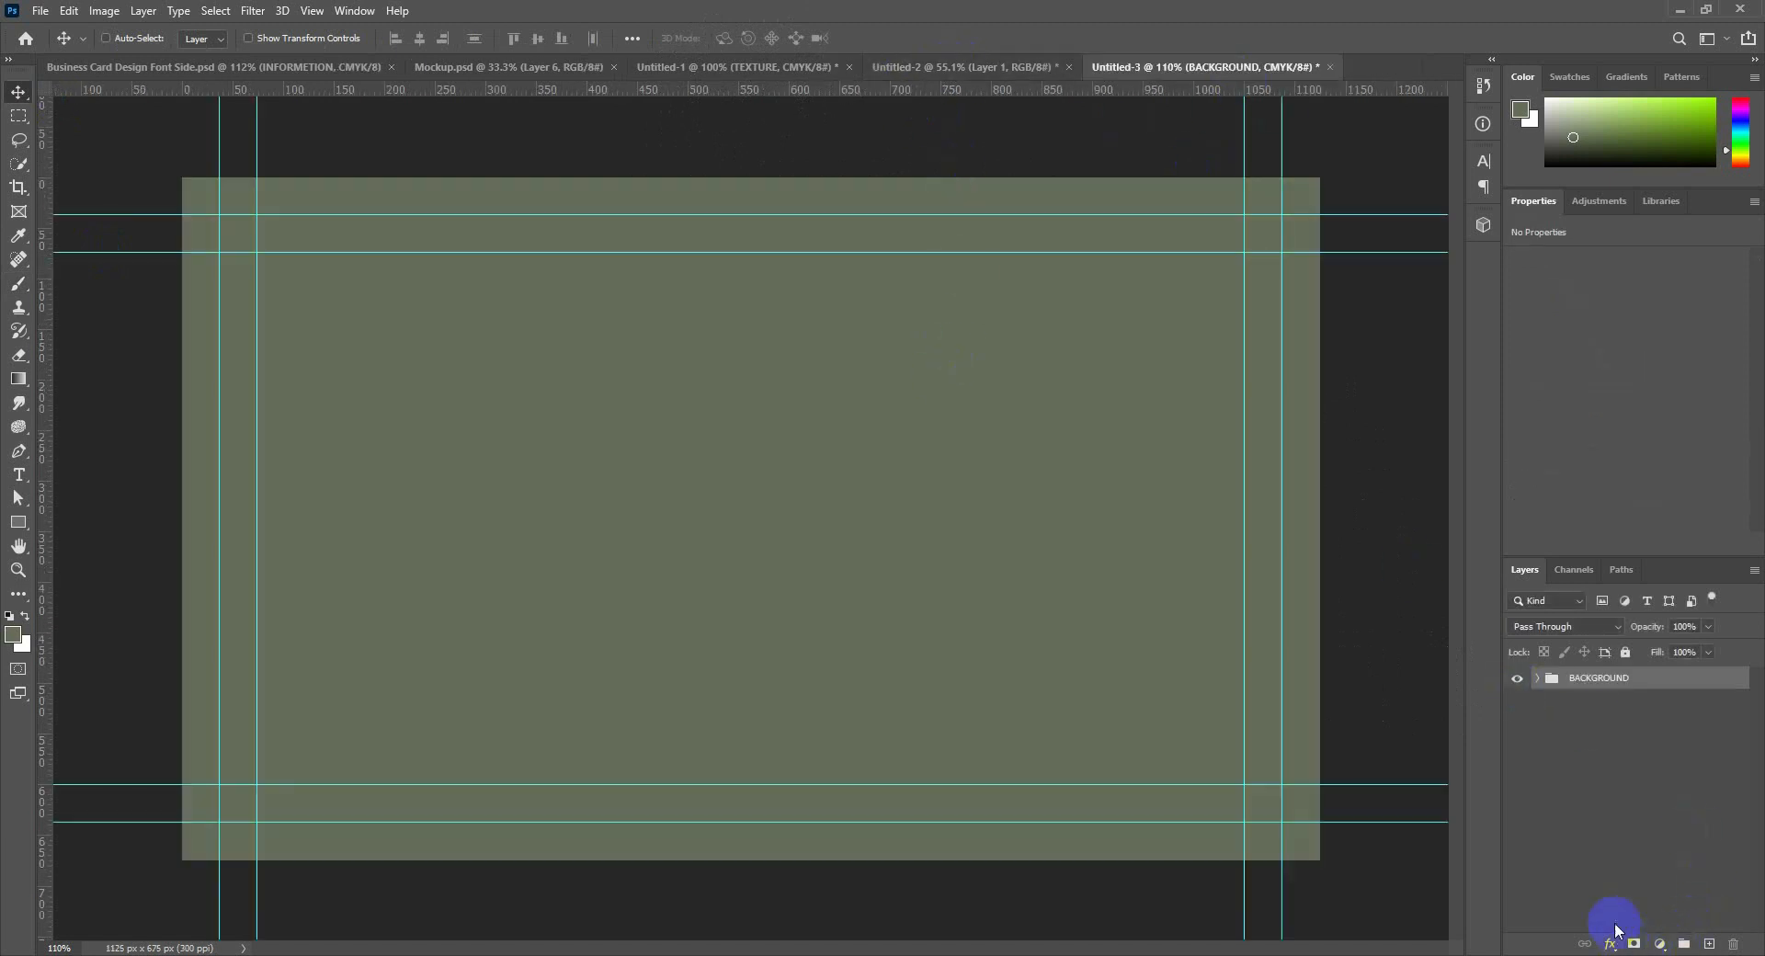
Stamp the flower brush once mid-card on a new layer in a darker olive, then duplicate that layer.
{"action": "left_click", "coordinate": [1710, 945]}
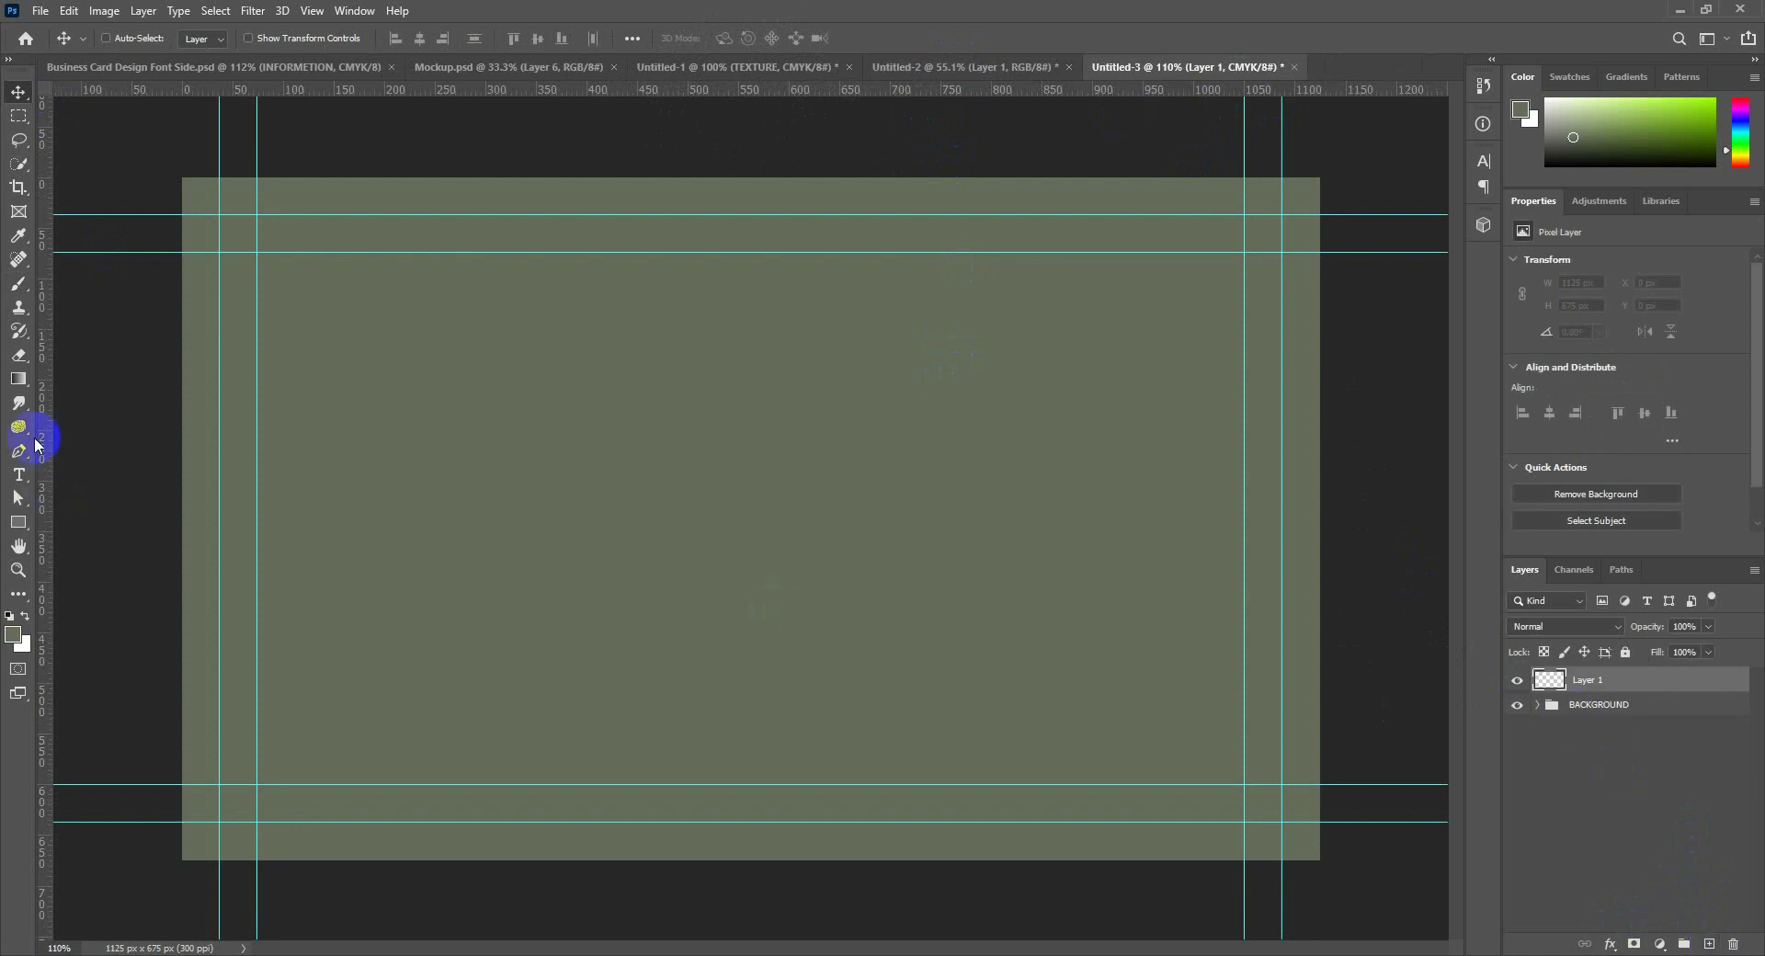
{"action": "left_click", "coordinate": [18, 283]}
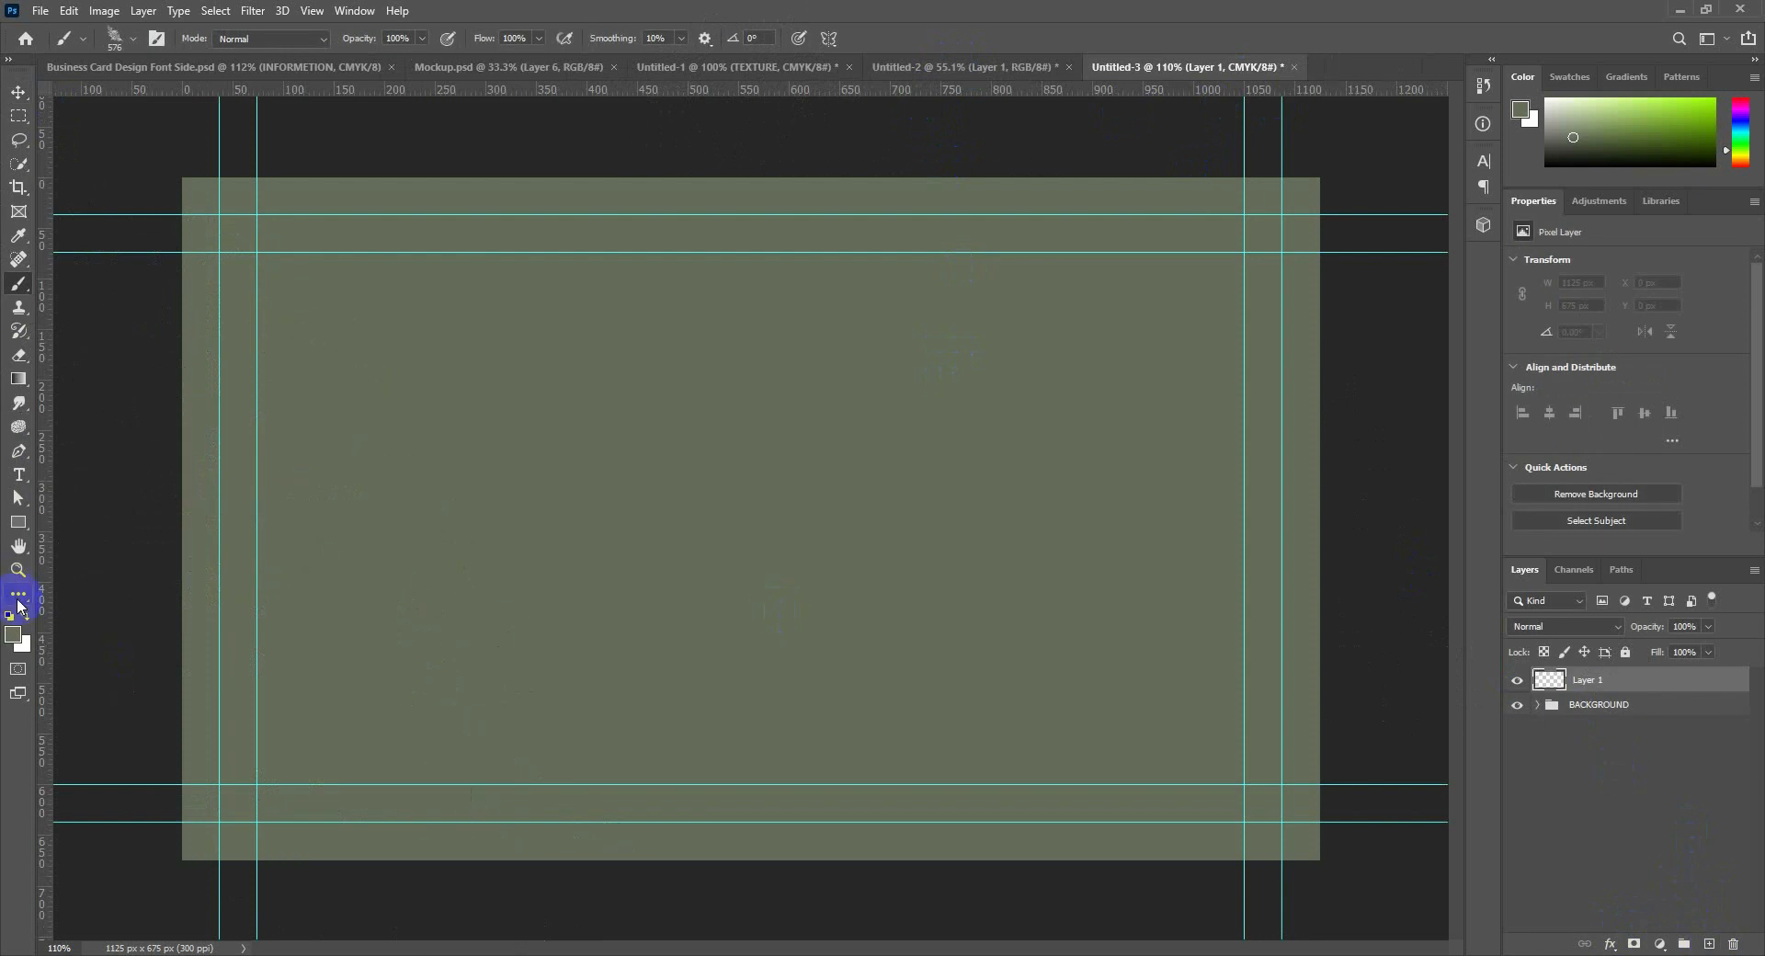
{"action": "left_click", "coordinate": [21, 642]}
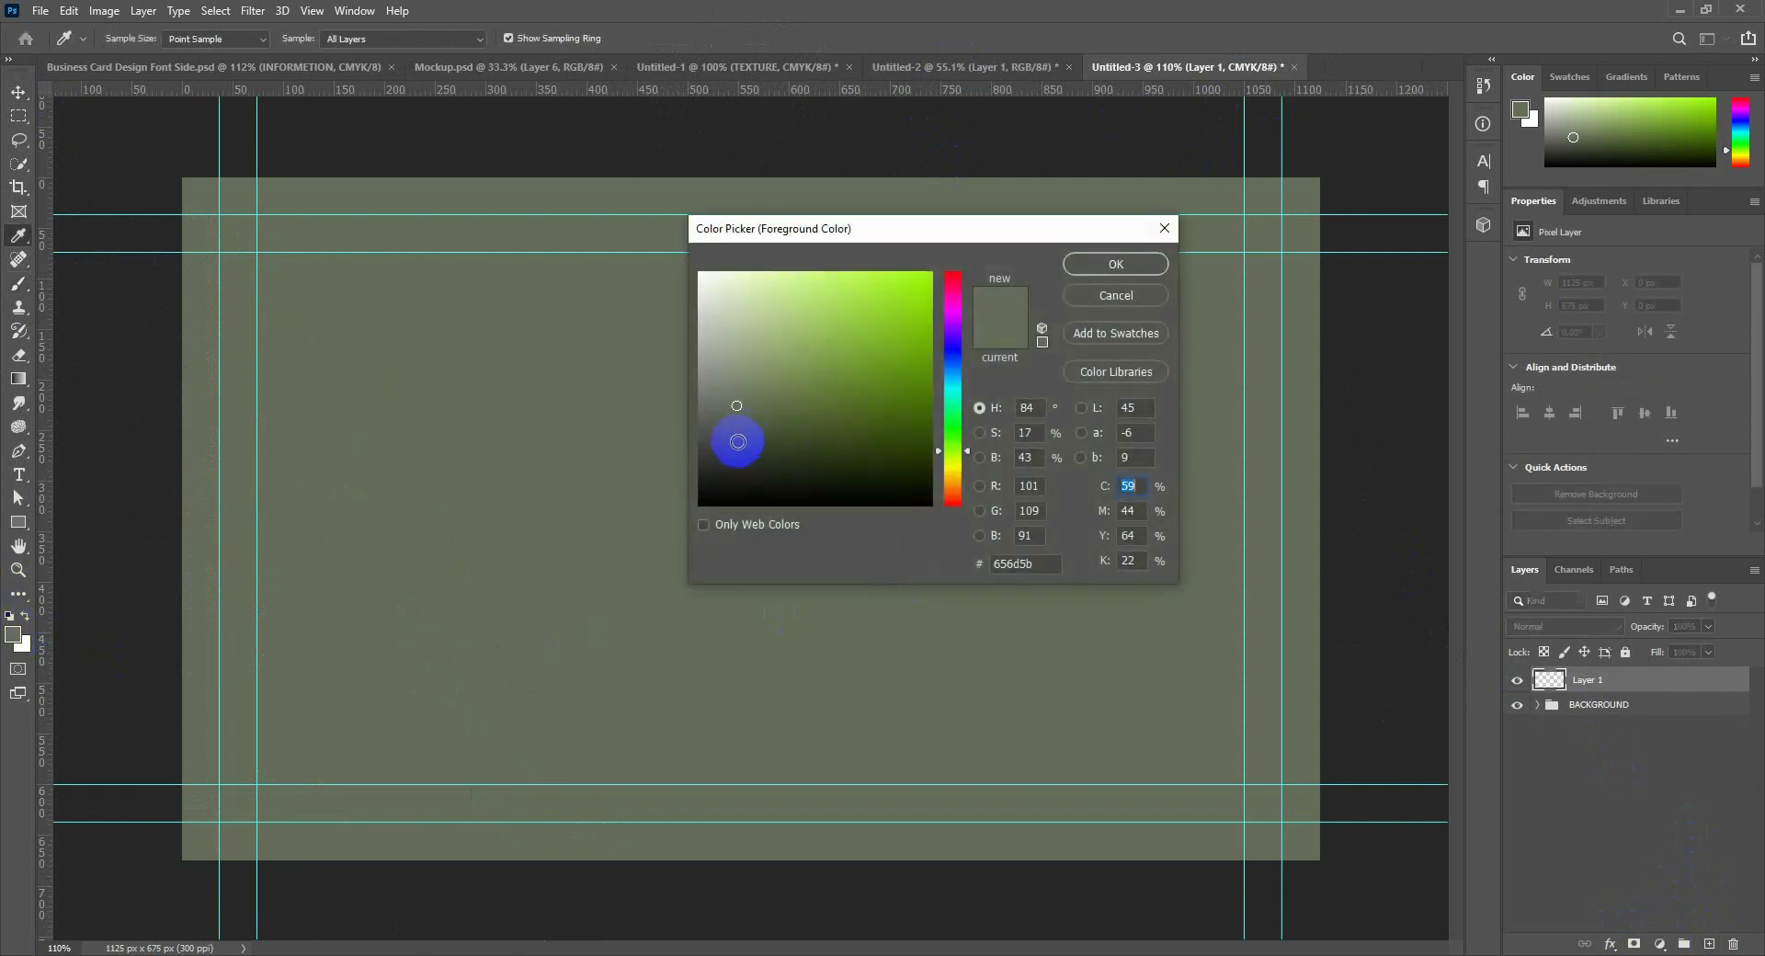
{"action": "left_click", "coordinate": [738, 442]}
{"action": "left_click", "coordinate": [1117, 264]}
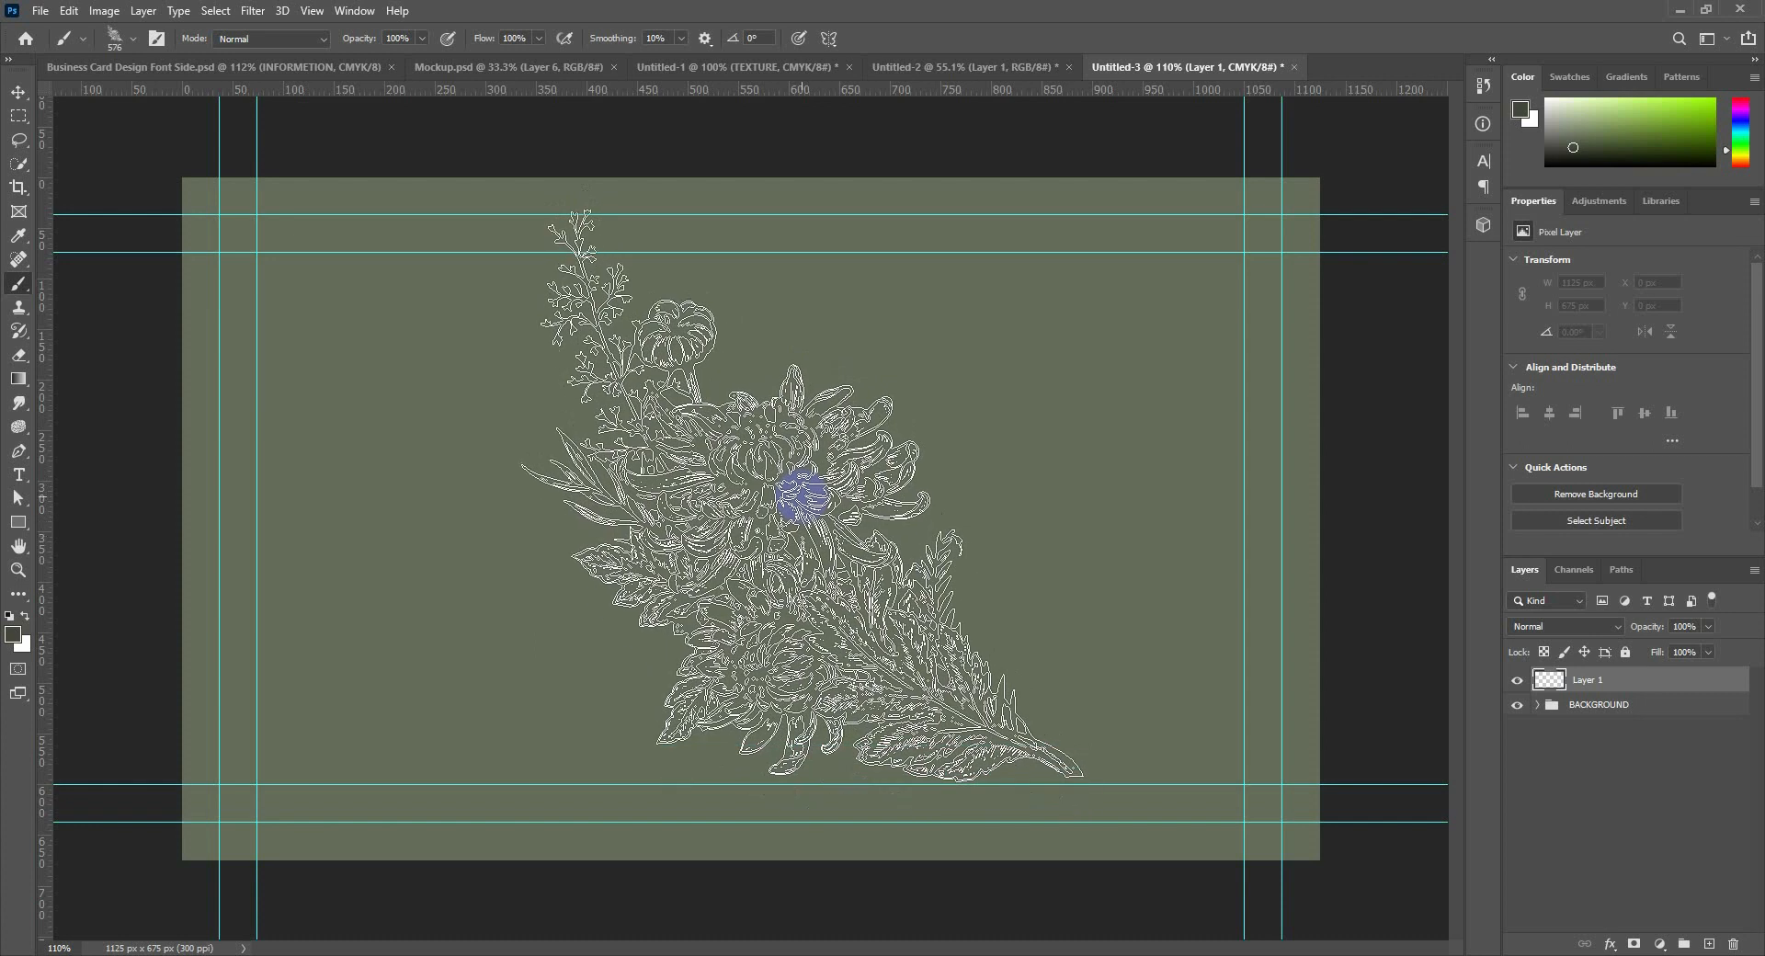
{"action": "left_click", "coordinate": [802, 496]}
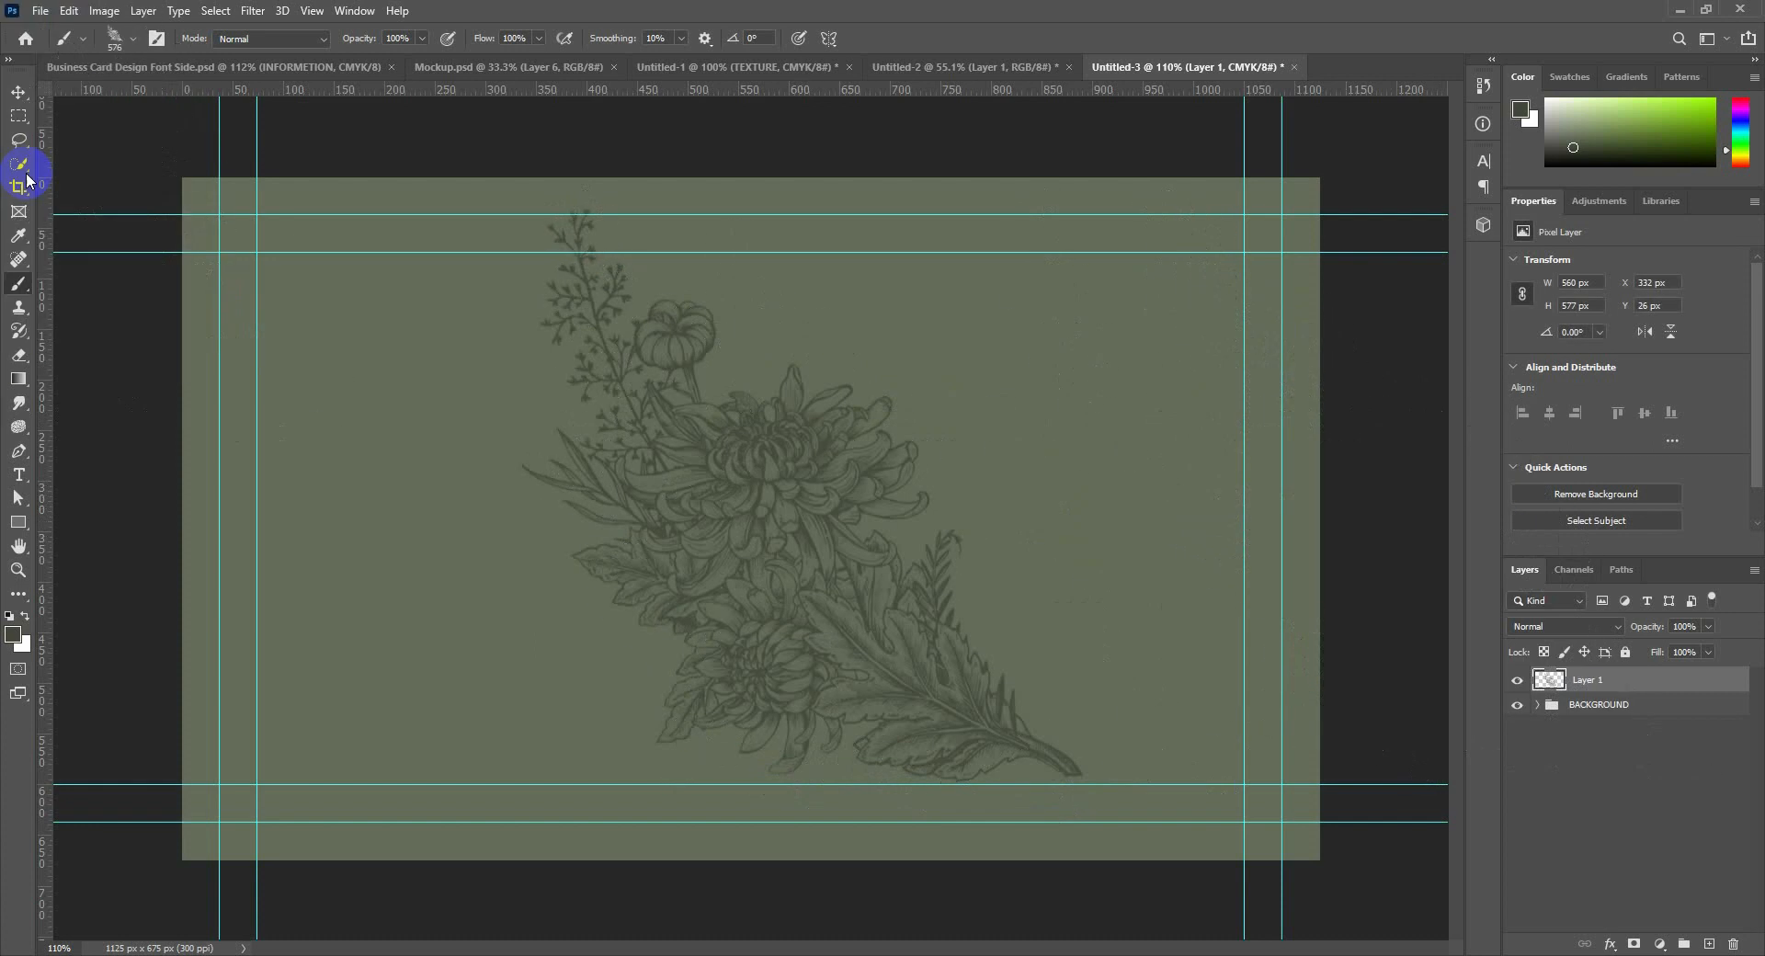
{"action": "left_click", "coordinate": [17, 92]}
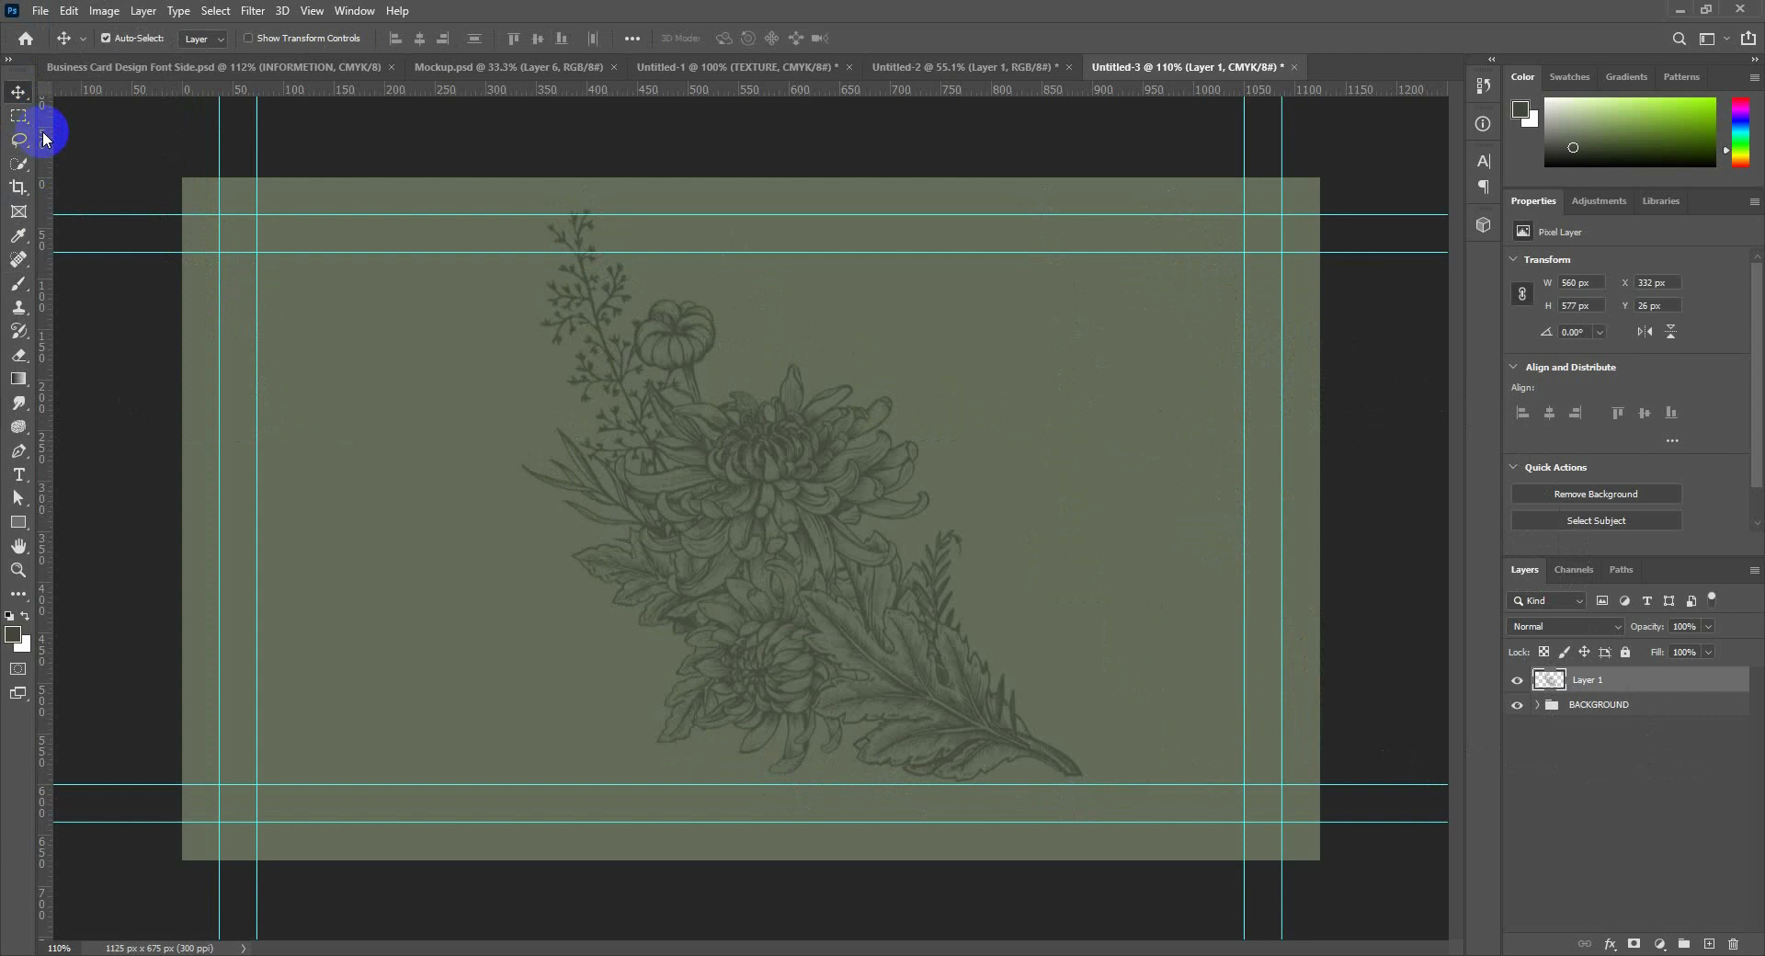
{"action": "key", "text": "ctrl+j"}
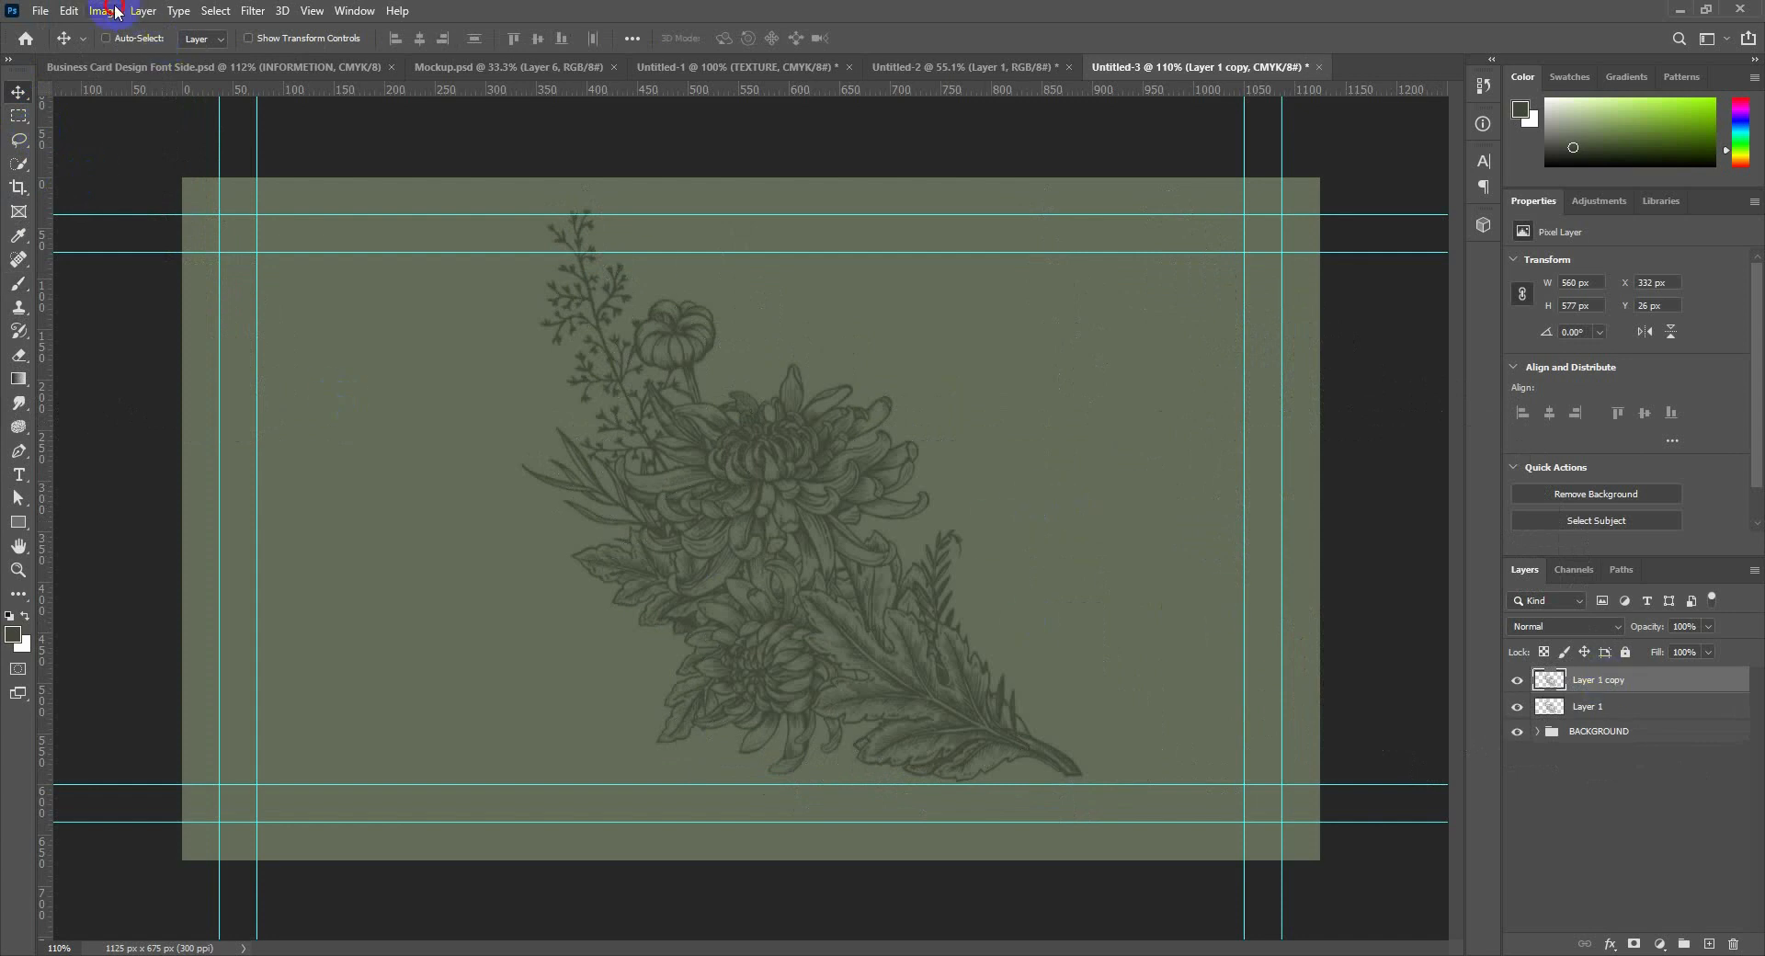
{"action": "left_click", "coordinate": [115, 10]}
{"action": "left_click", "coordinate": [166, 107]}
{"action": "key", "text": "ctrl+z"}
{"action": "left_click", "coordinate": [69, 10]}
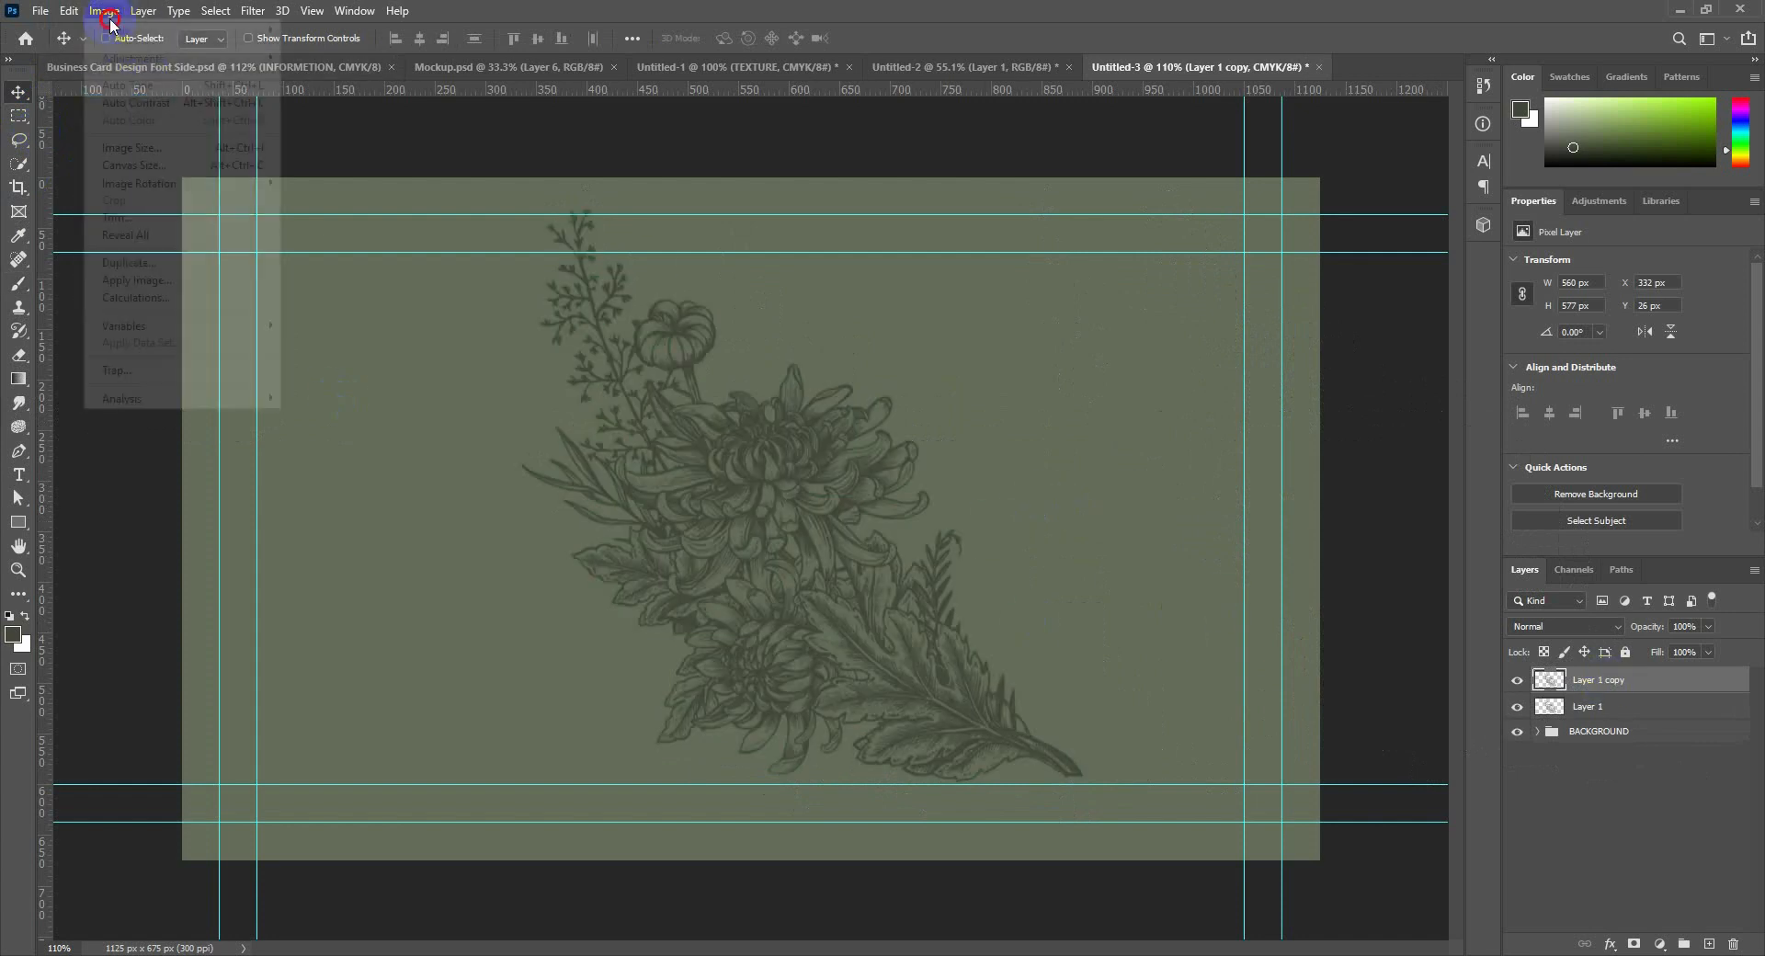
{"action": "left_click", "coordinate": [128, 102]}
{"action": "key", "text": "ctrl+z"}
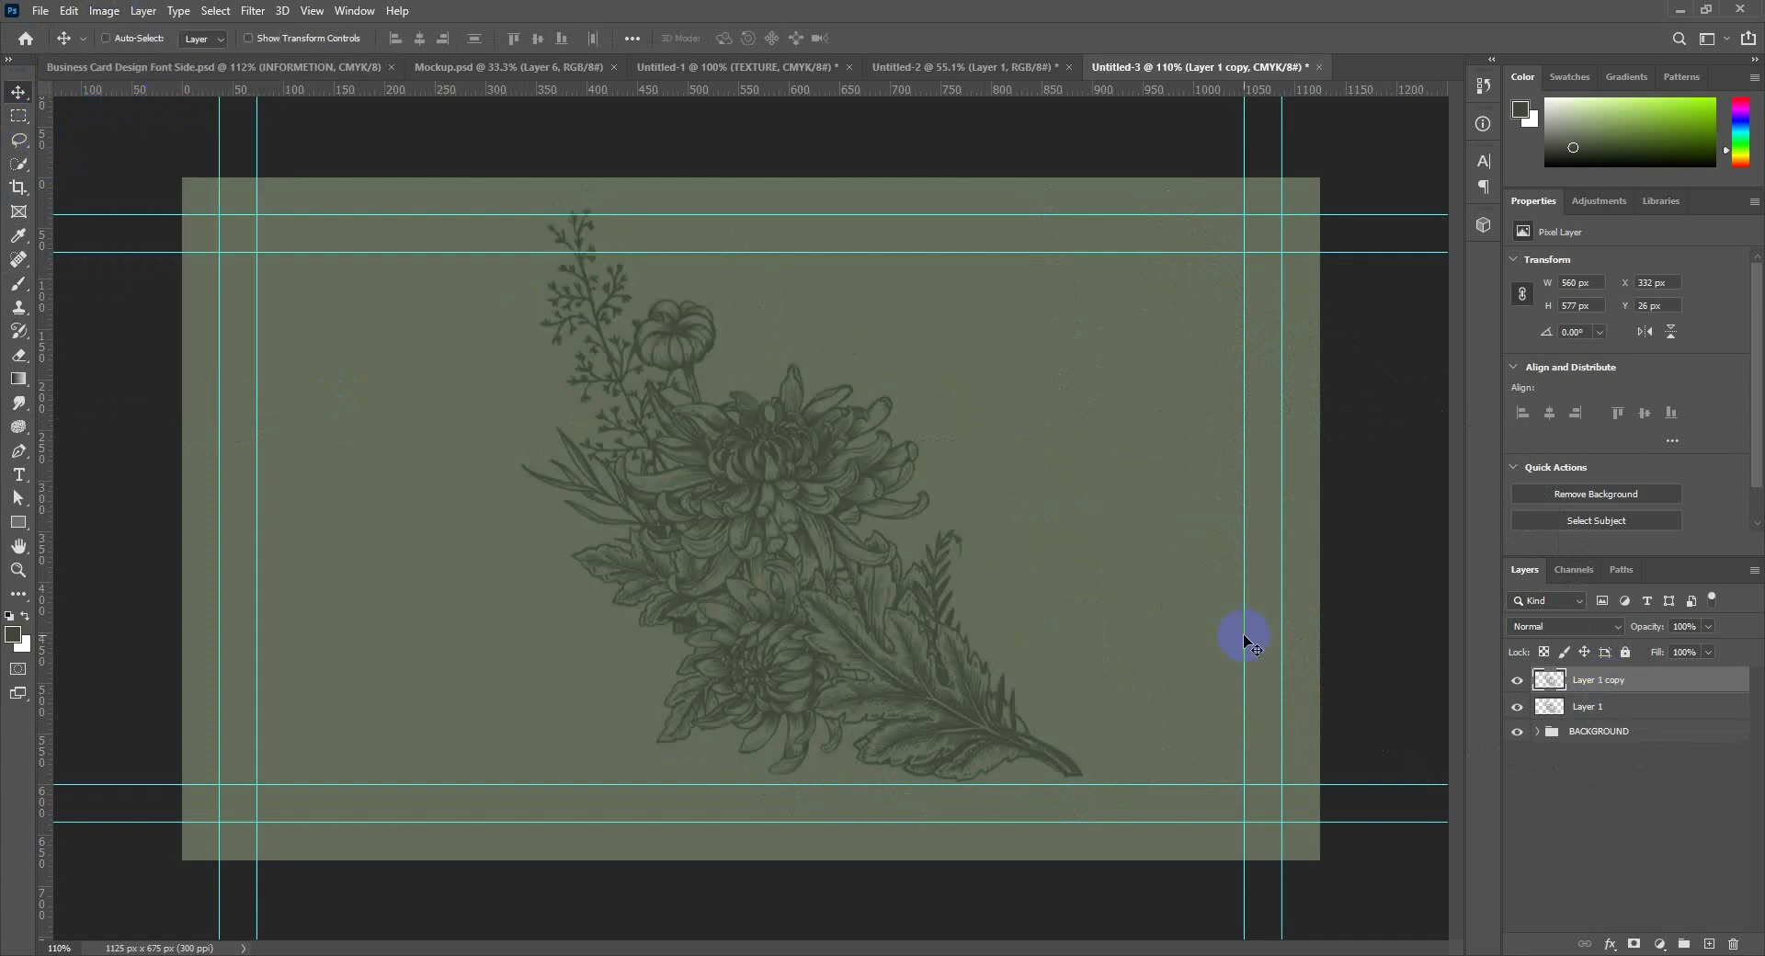
Group both flower layers as FLOWER ART and set each flower layer's opacity to 50%.
{"action": "left_click", "coordinate": [1588, 707], "text": "shift"}
{"action": "key", "text": "ctrl+g"}
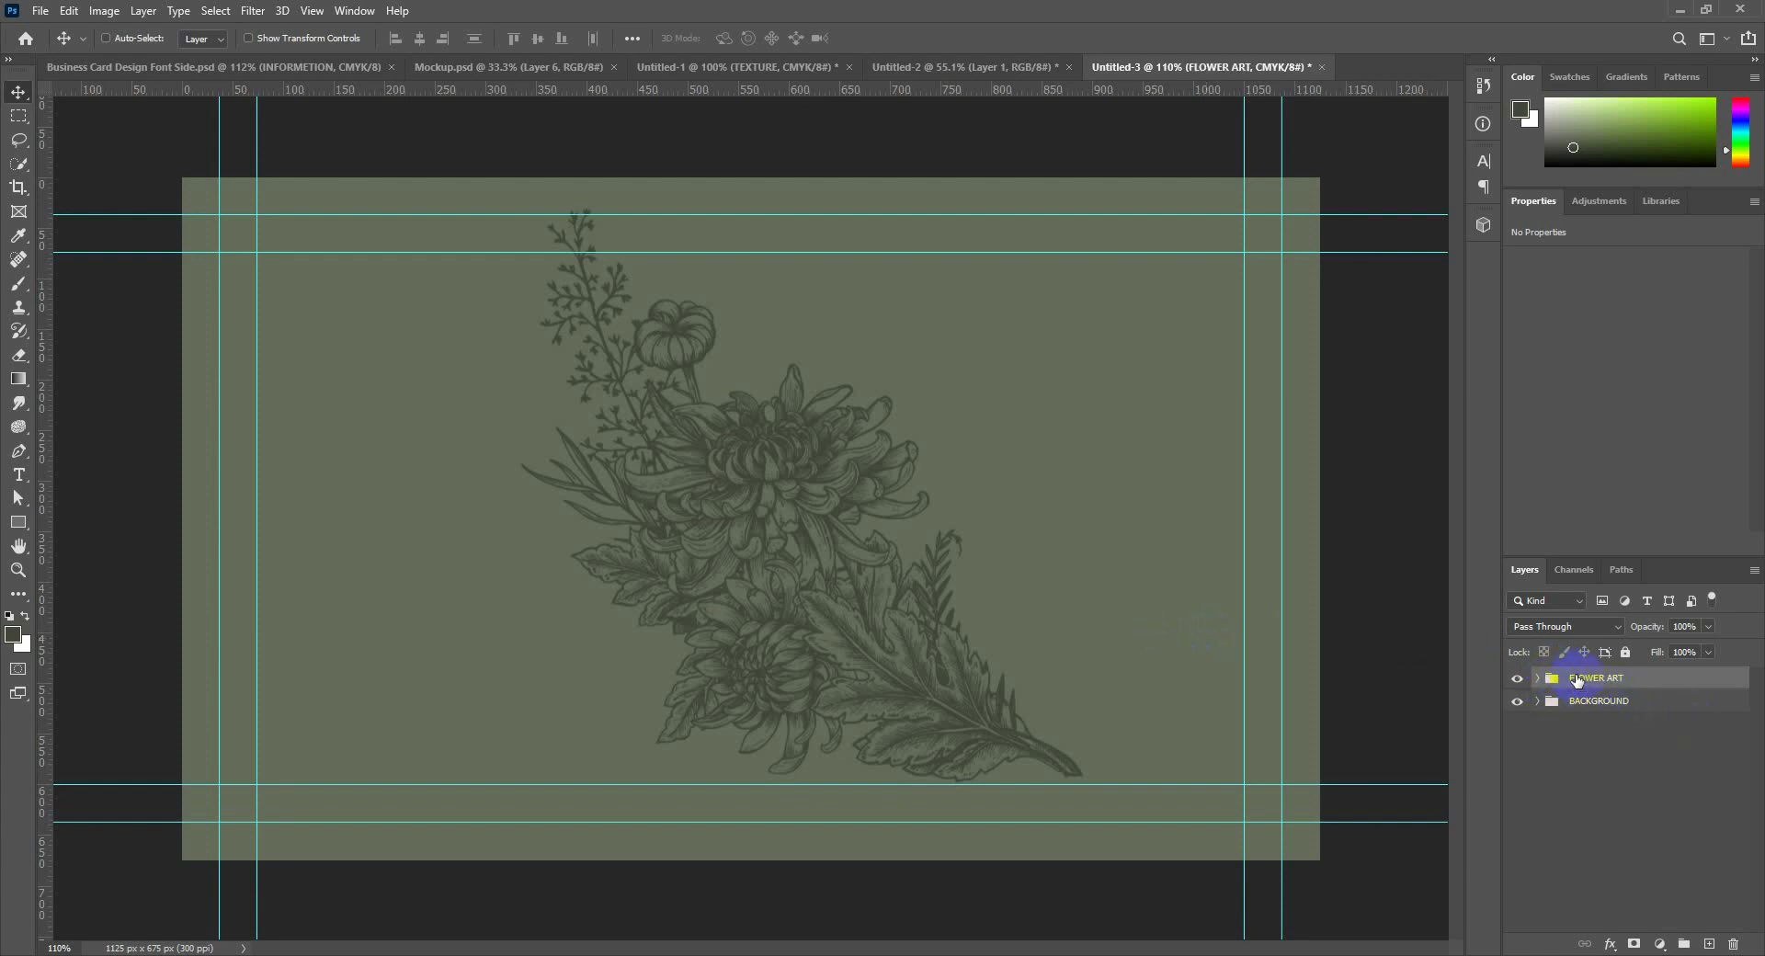
{"action": "left_click", "coordinate": [1537, 677]}
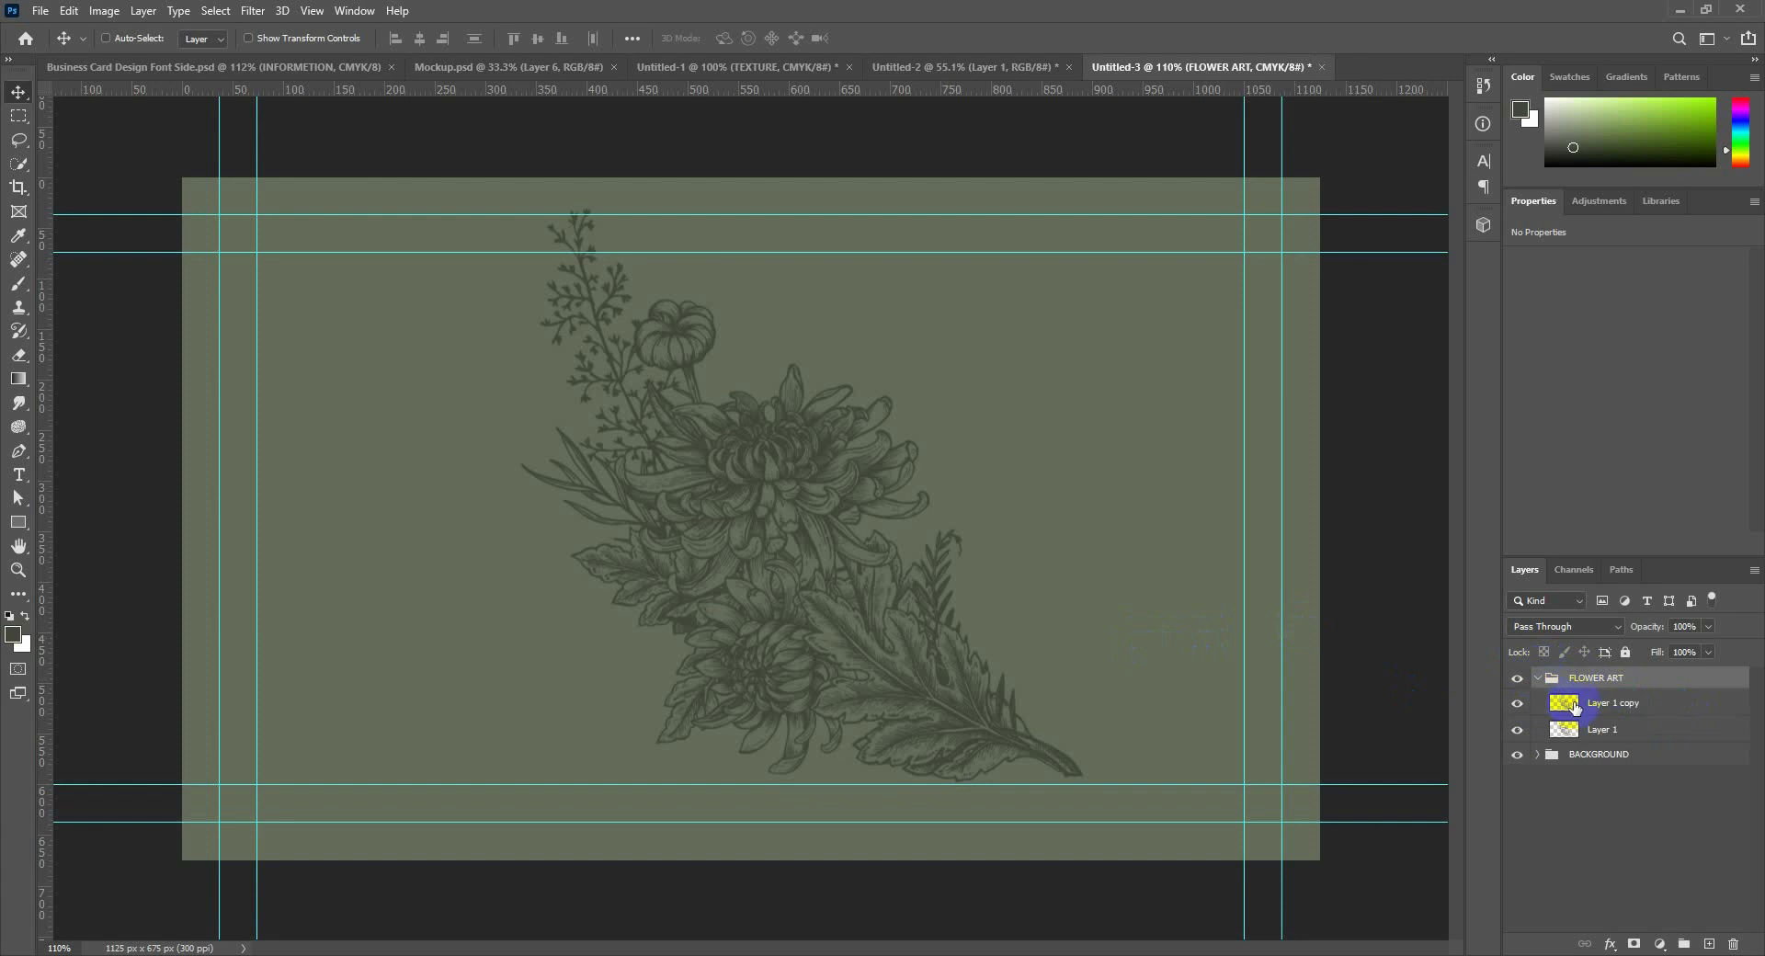
{"action": "left_click", "coordinate": [1579, 705]}
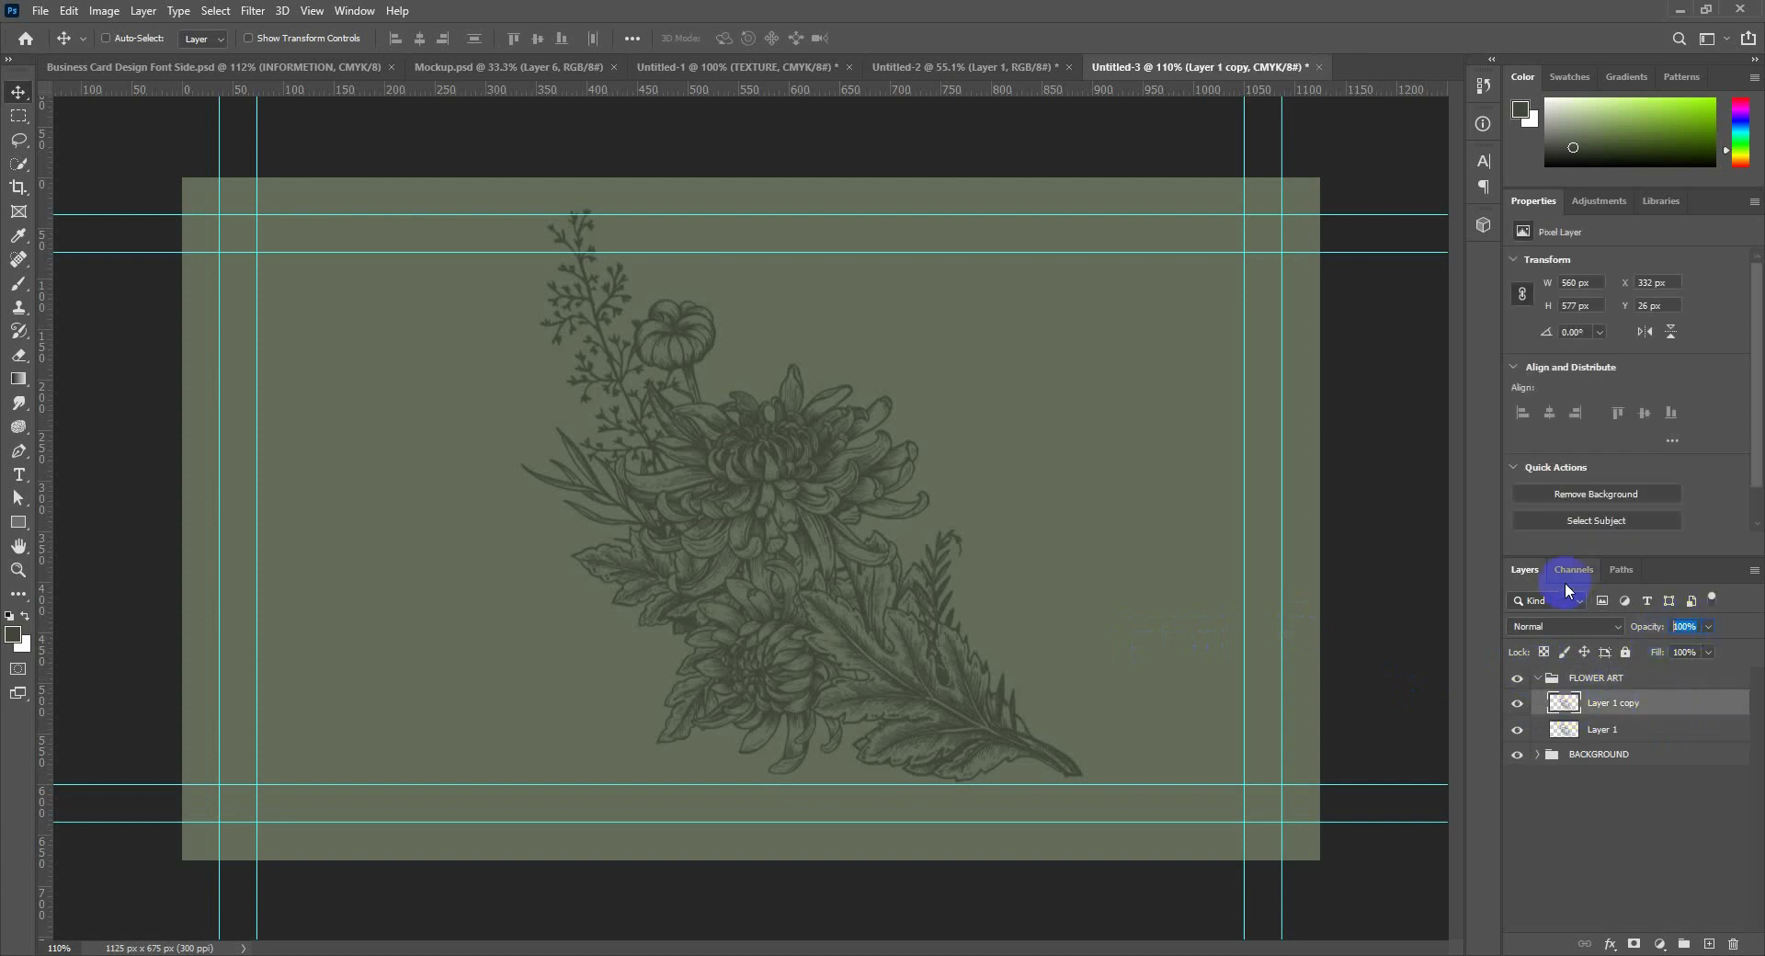
{"action": "type", "text": "50"}
{"action": "key", "text": "Return"}
{"action": "left_click", "coordinate": [1604, 730]}
{"action": "type", "text": "50"}
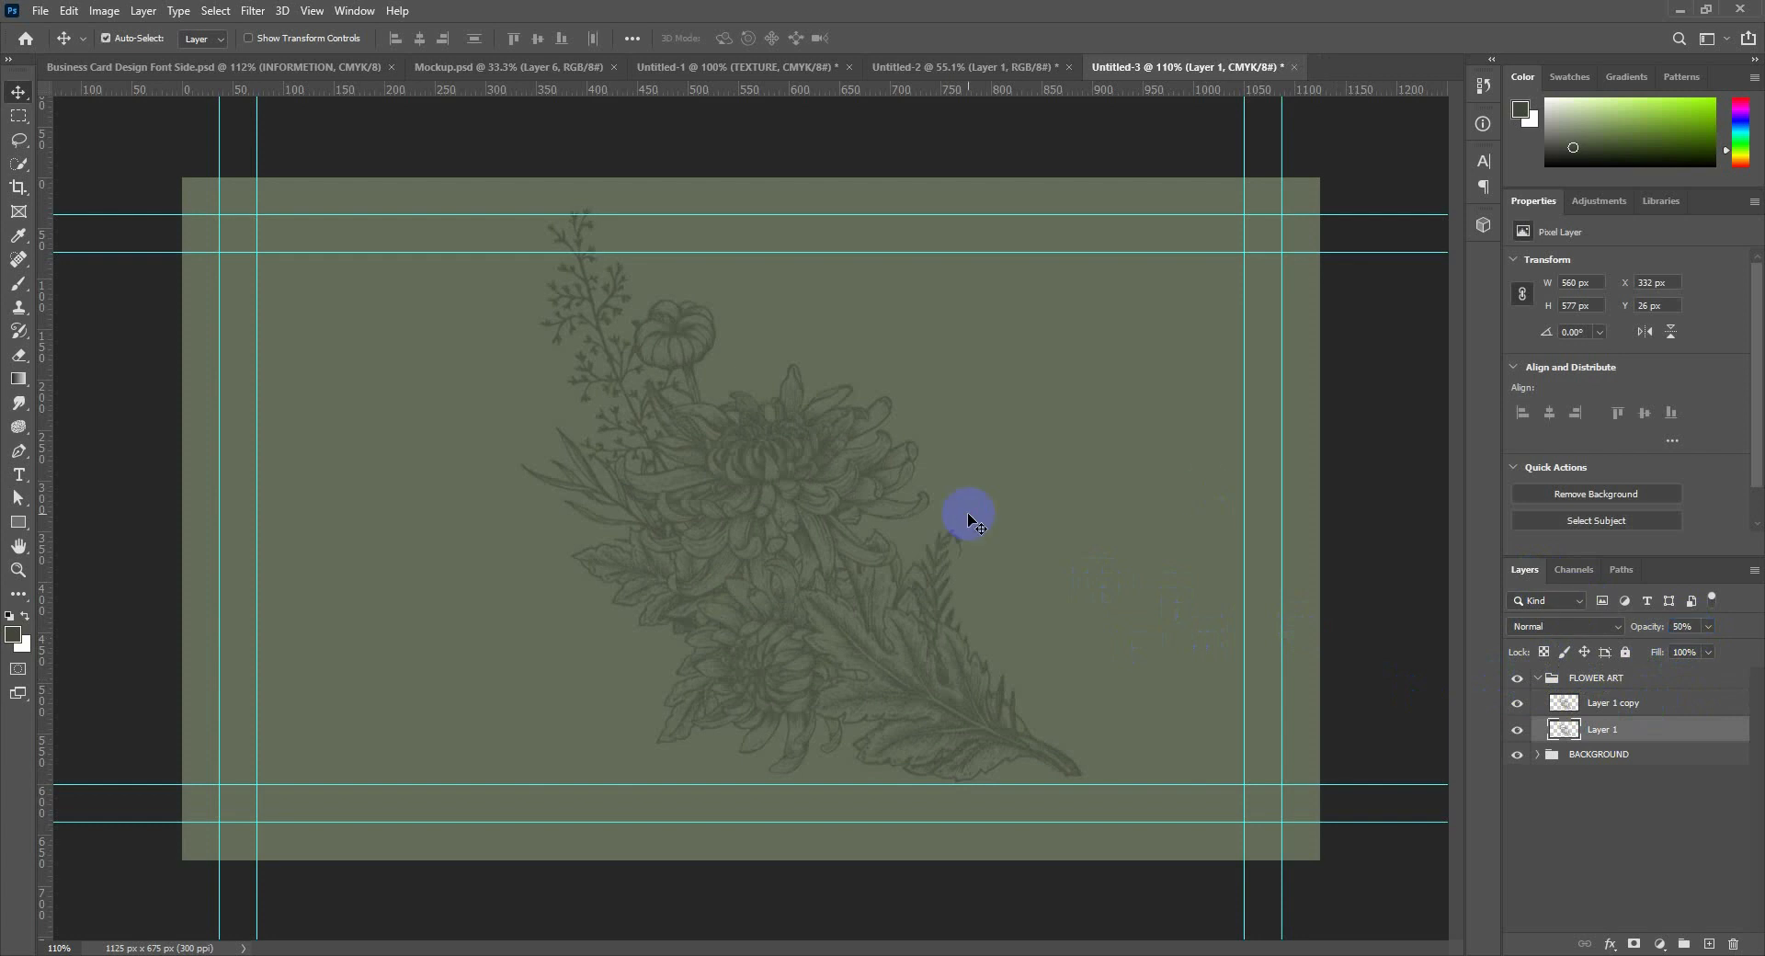
{"action": "key", "text": "ctrl+semicolon"}
{"action": "key", "text": "ctrl+semicolon"}
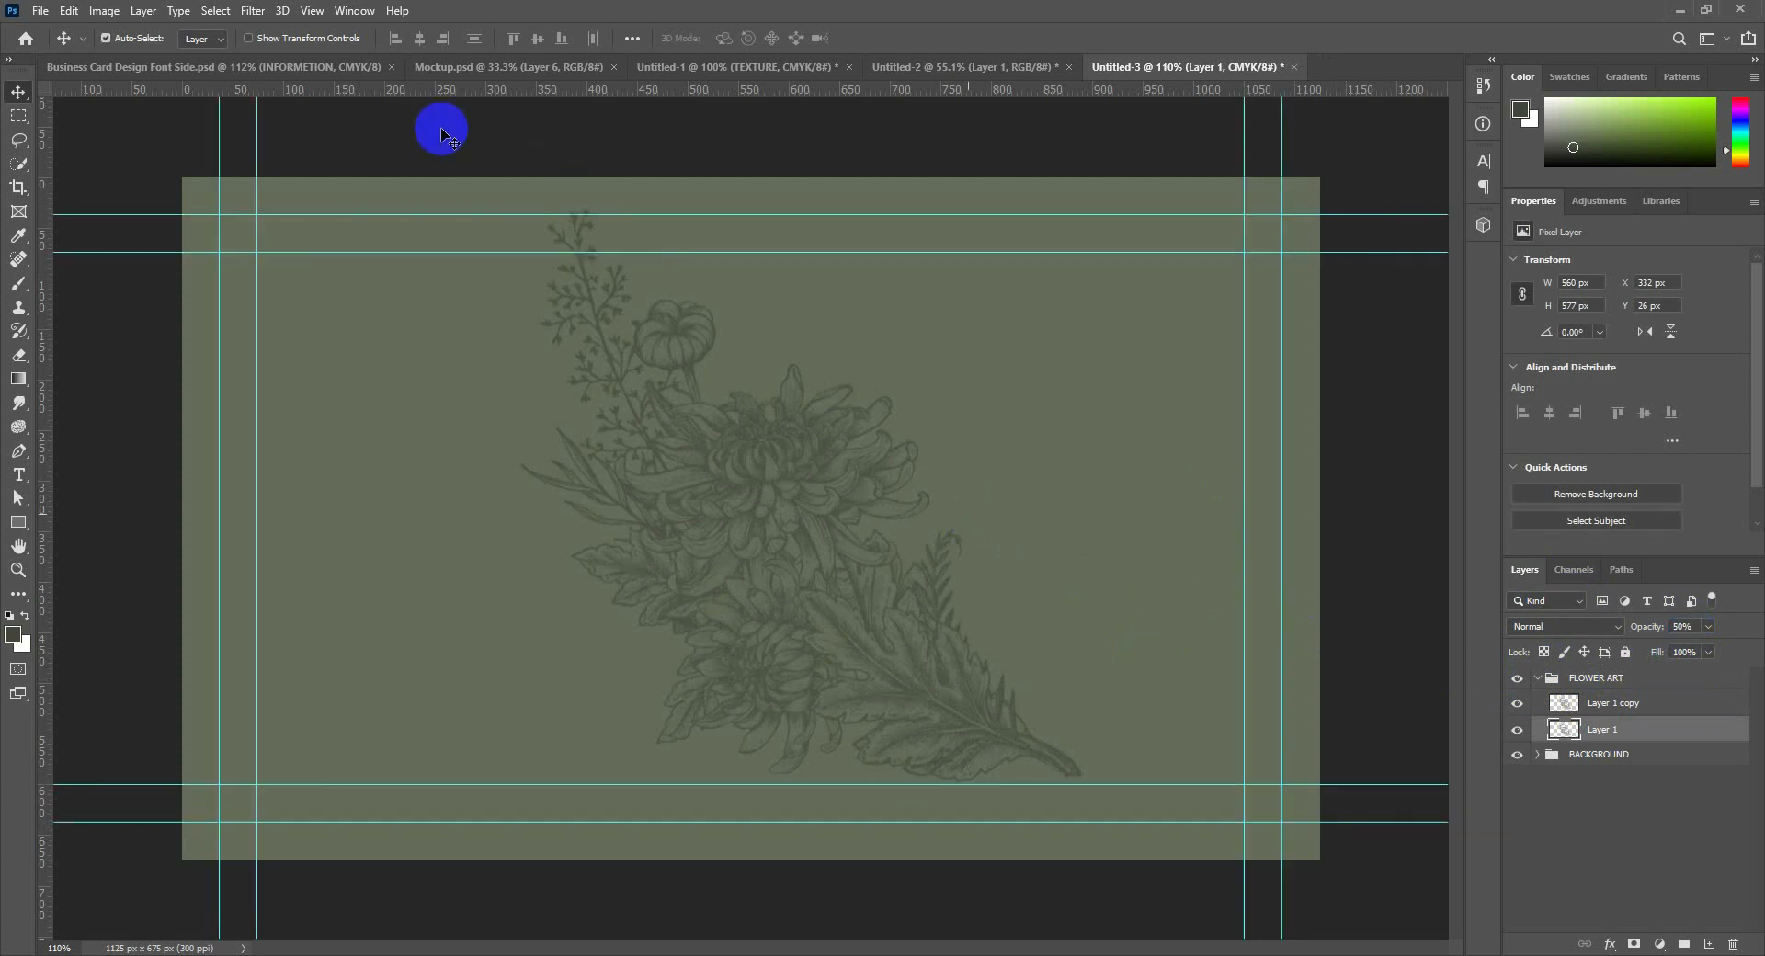
Copy the NAME AND TITILE group from Business Card Design Font Side.psd into the new card, placing it above FLOWER ART.
{"action": "left_click", "coordinate": [322, 67]}
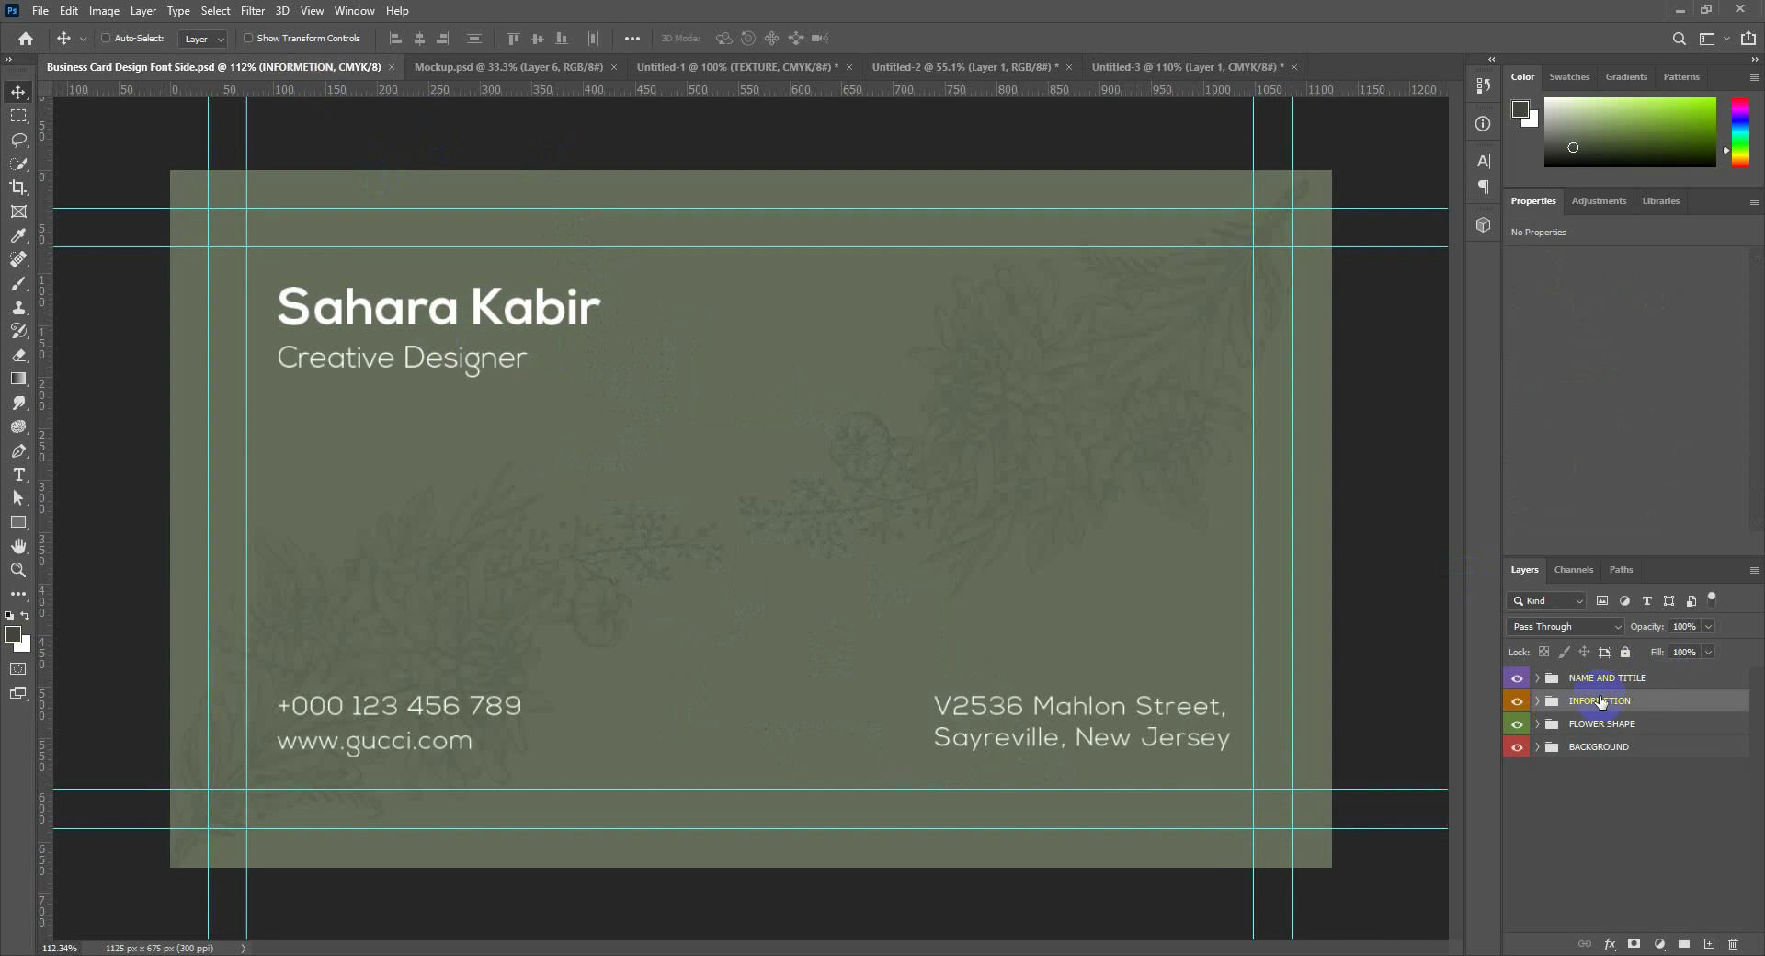
{"action": "left_click", "coordinate": [1607, 680]}
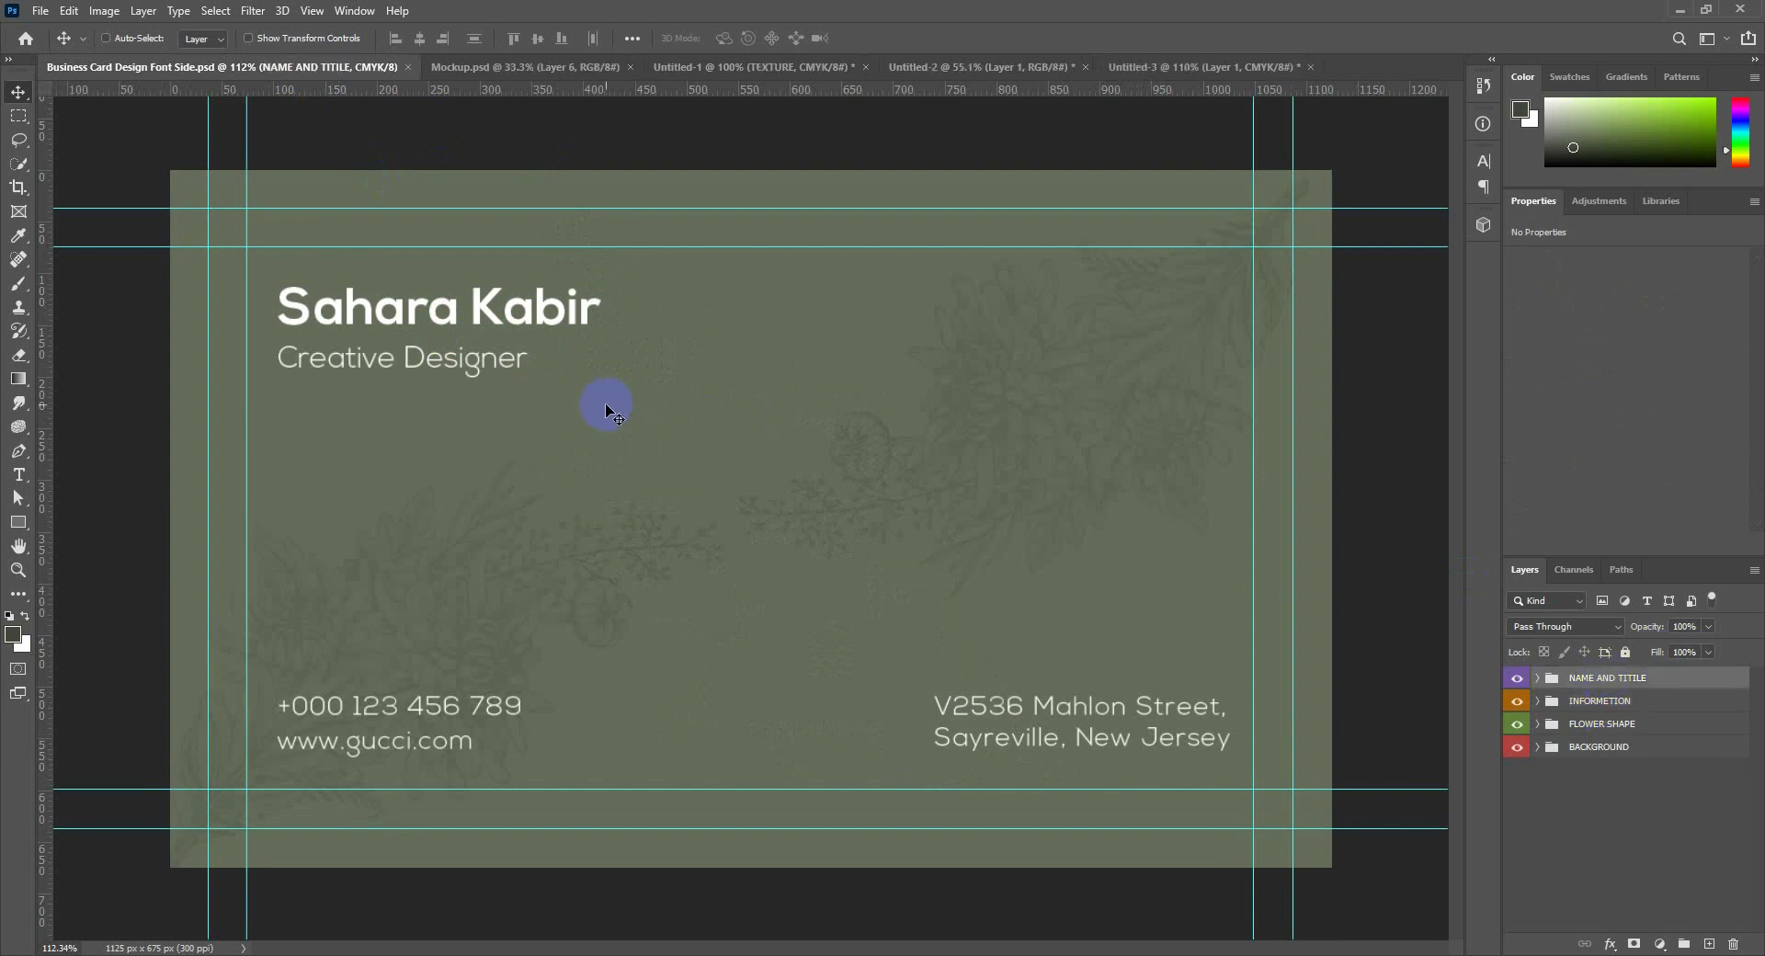
{"action": "left_click_drag", "start_coordinate": [607, 411], "coordinate": [473, 288]}
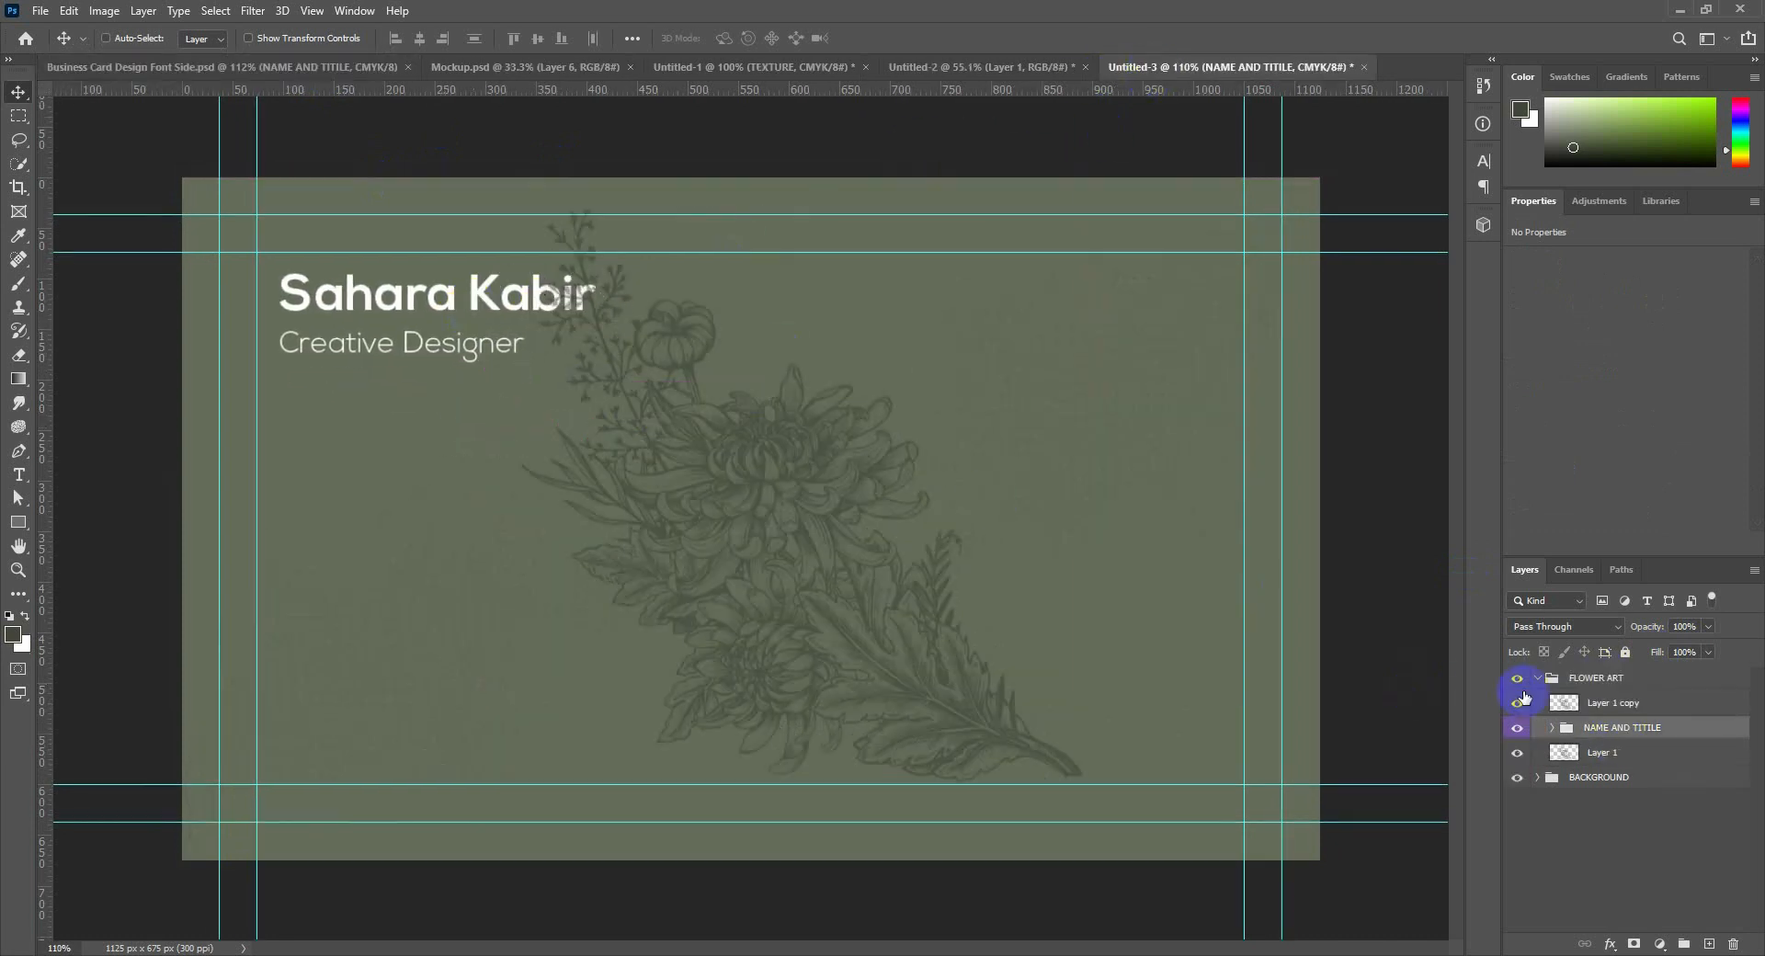
{"action": "left_click_drag", "start_coordinate": [1562, 729], "coordinate": [1585, 671]}
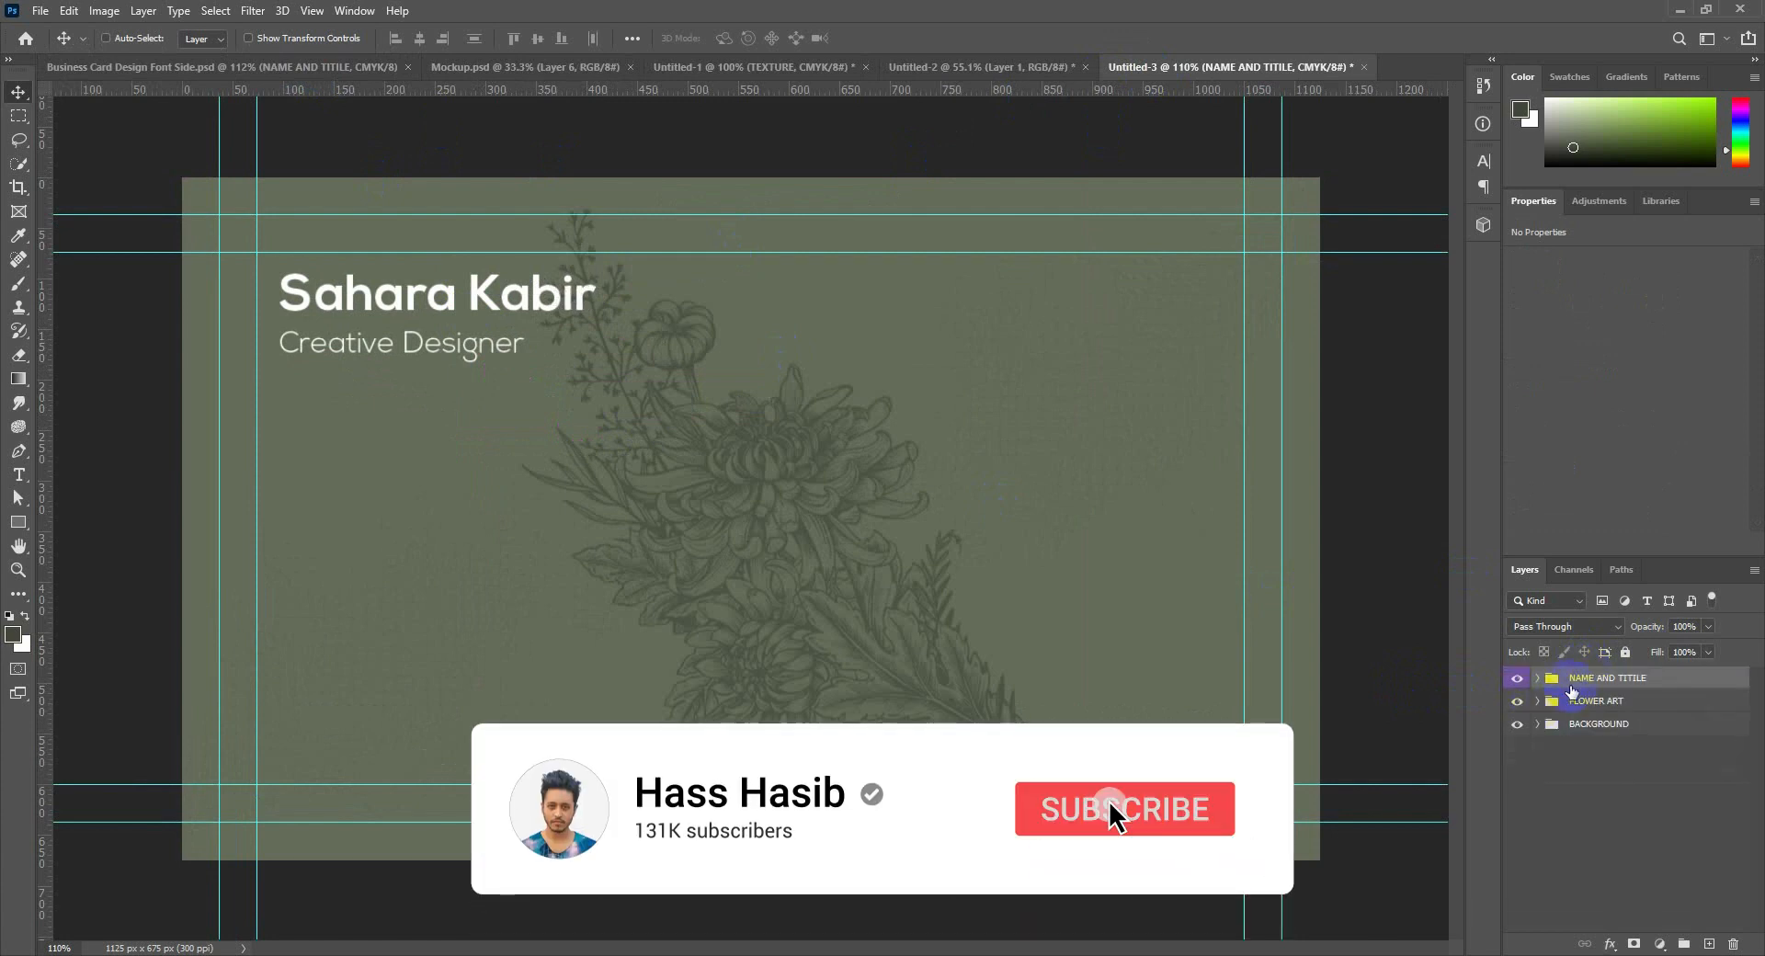
Check the text placement in the finished front-side design, then move the name and title group to the card's upper-right area.
{"action": "left_click", "coordinate": [281, 68]}
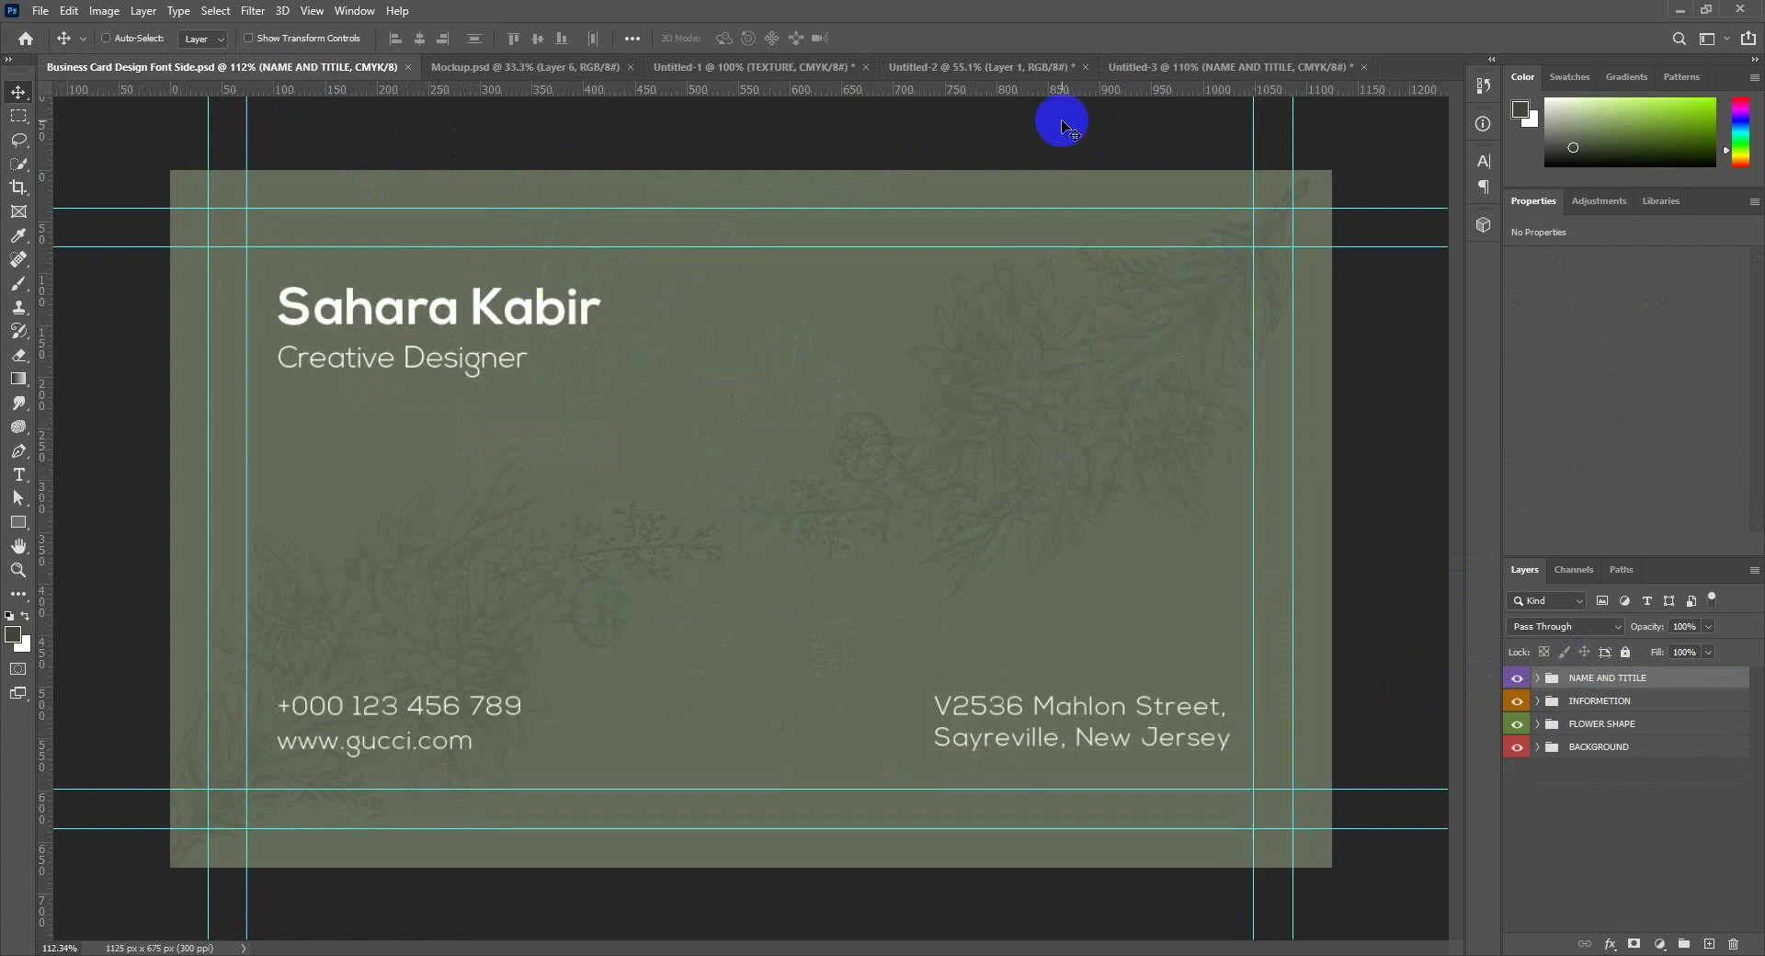
{"action": "left_click", "coordinate": [1184, 68]}
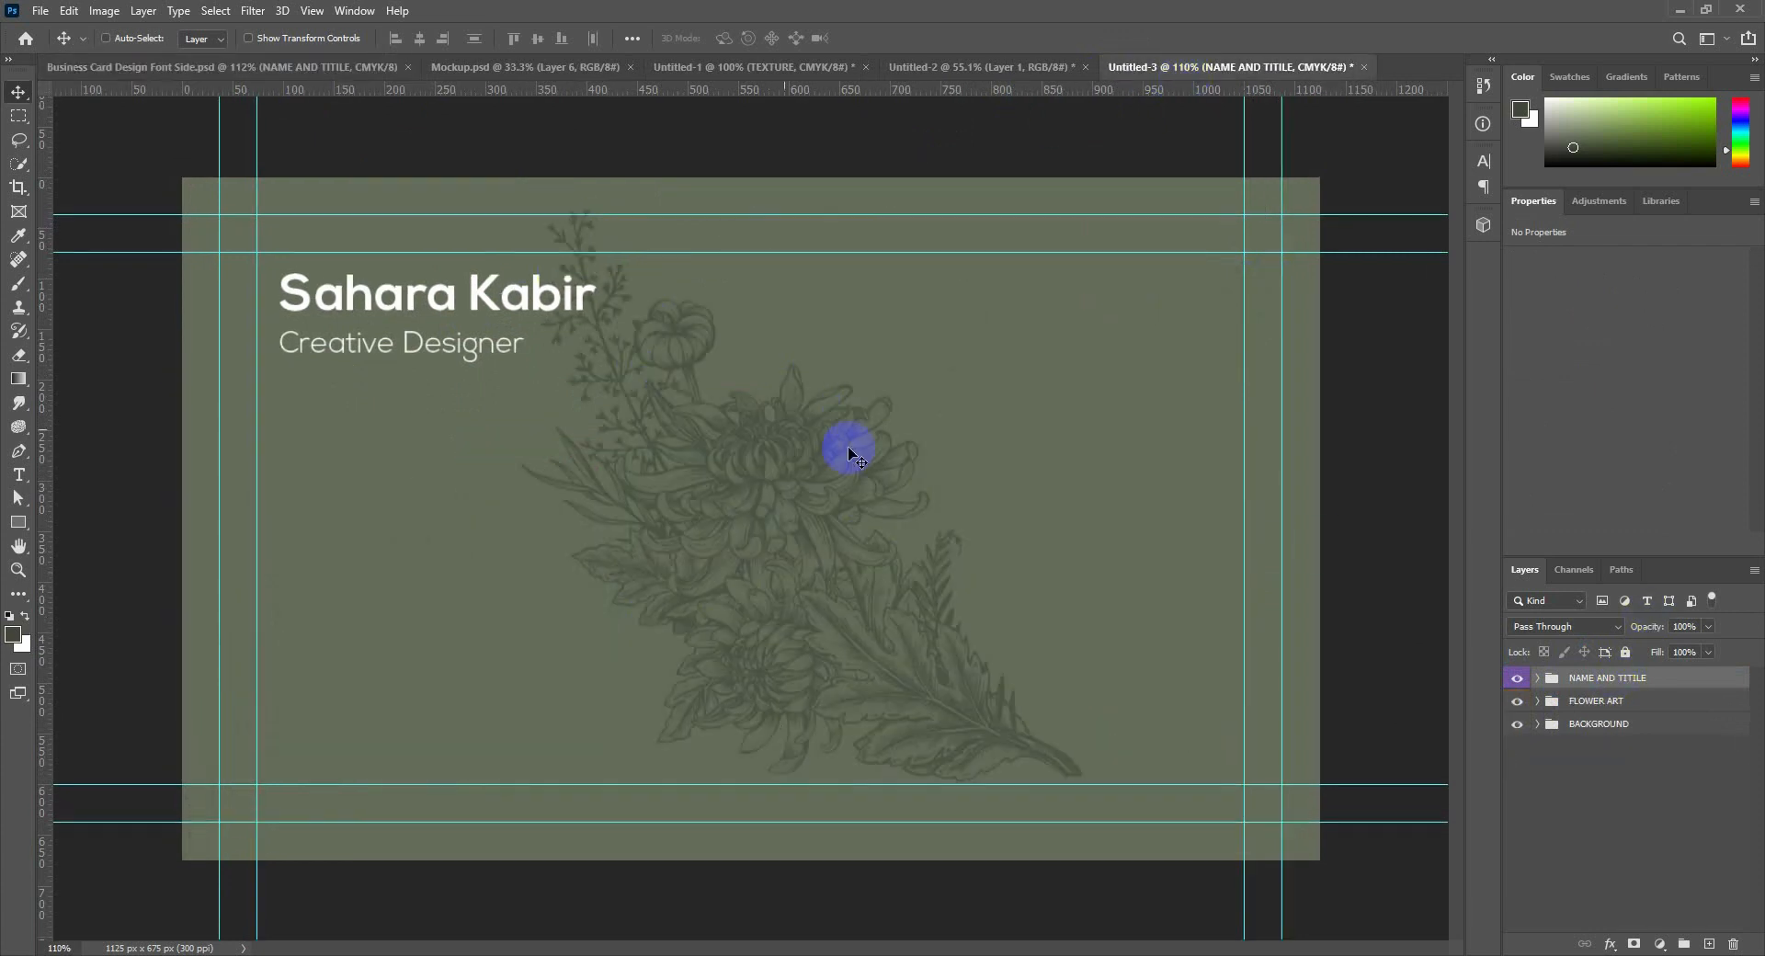
{"action": "left_click_drag", "start_coordinate": [849, 451], "coordinate": [1170, 355]}
Move the Creative Designer line so its right end lines up with the name above it in the NAME AND TITILE group.
{"action": "left_click", "coordinate": [1536, 680]}
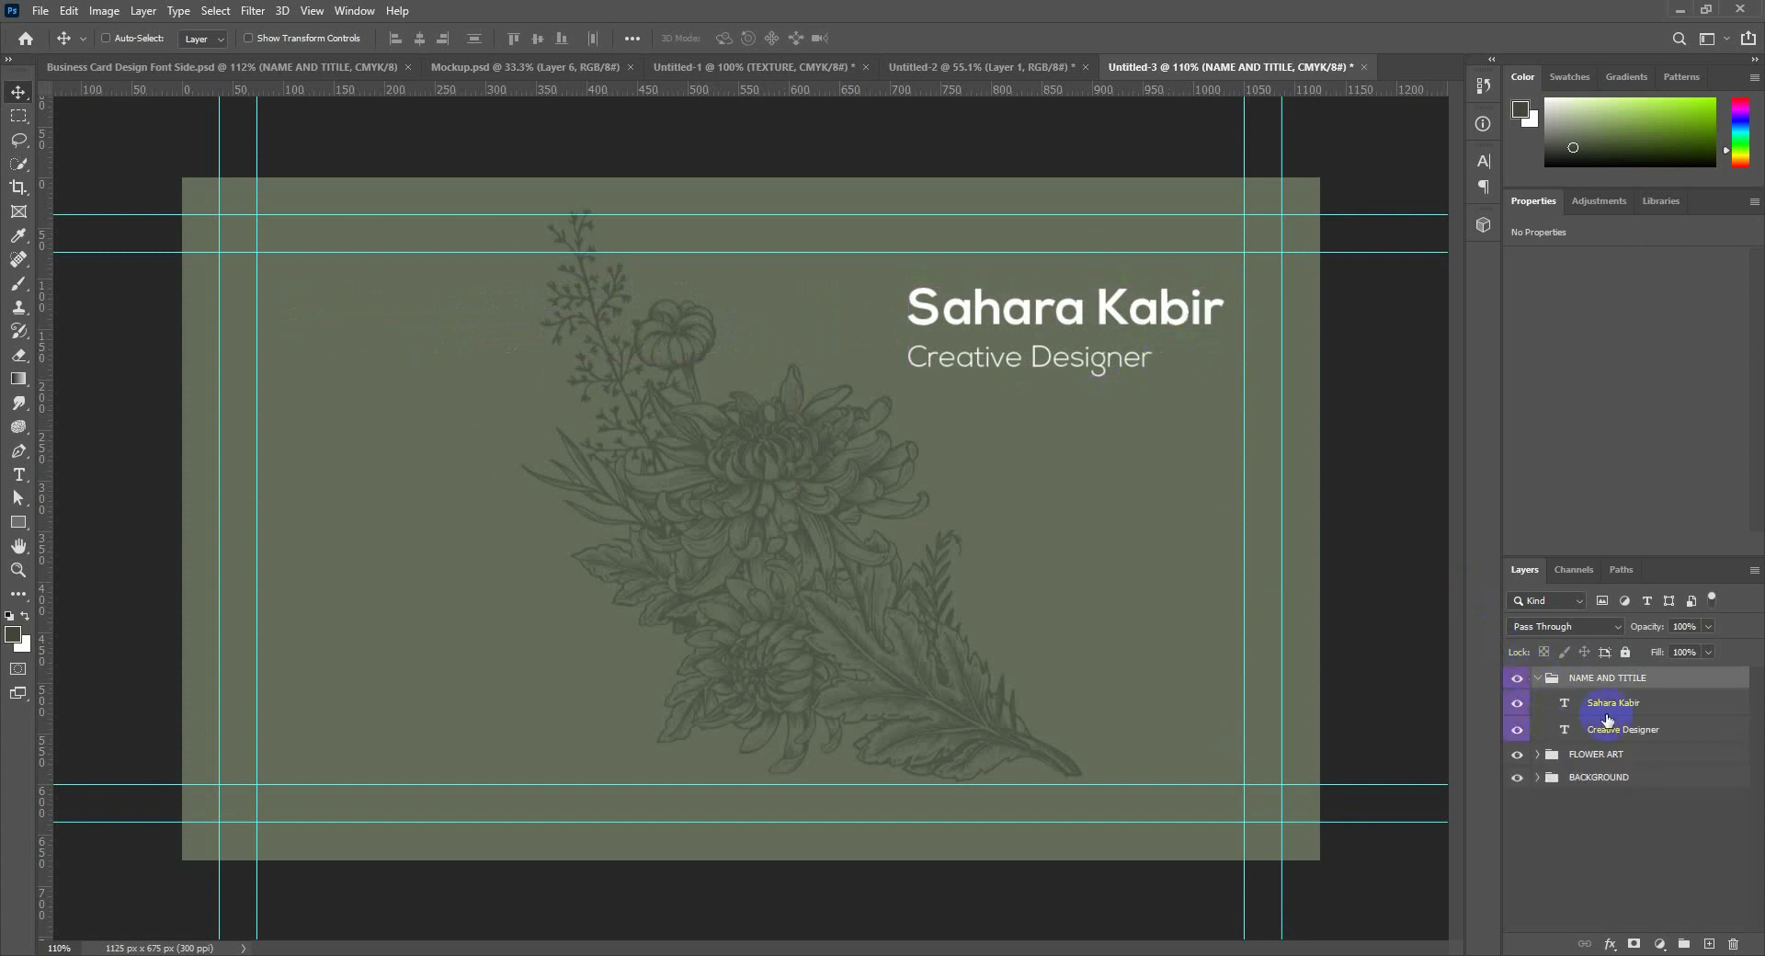
{"action": "left_click", "coordinate": [1625, 732]}
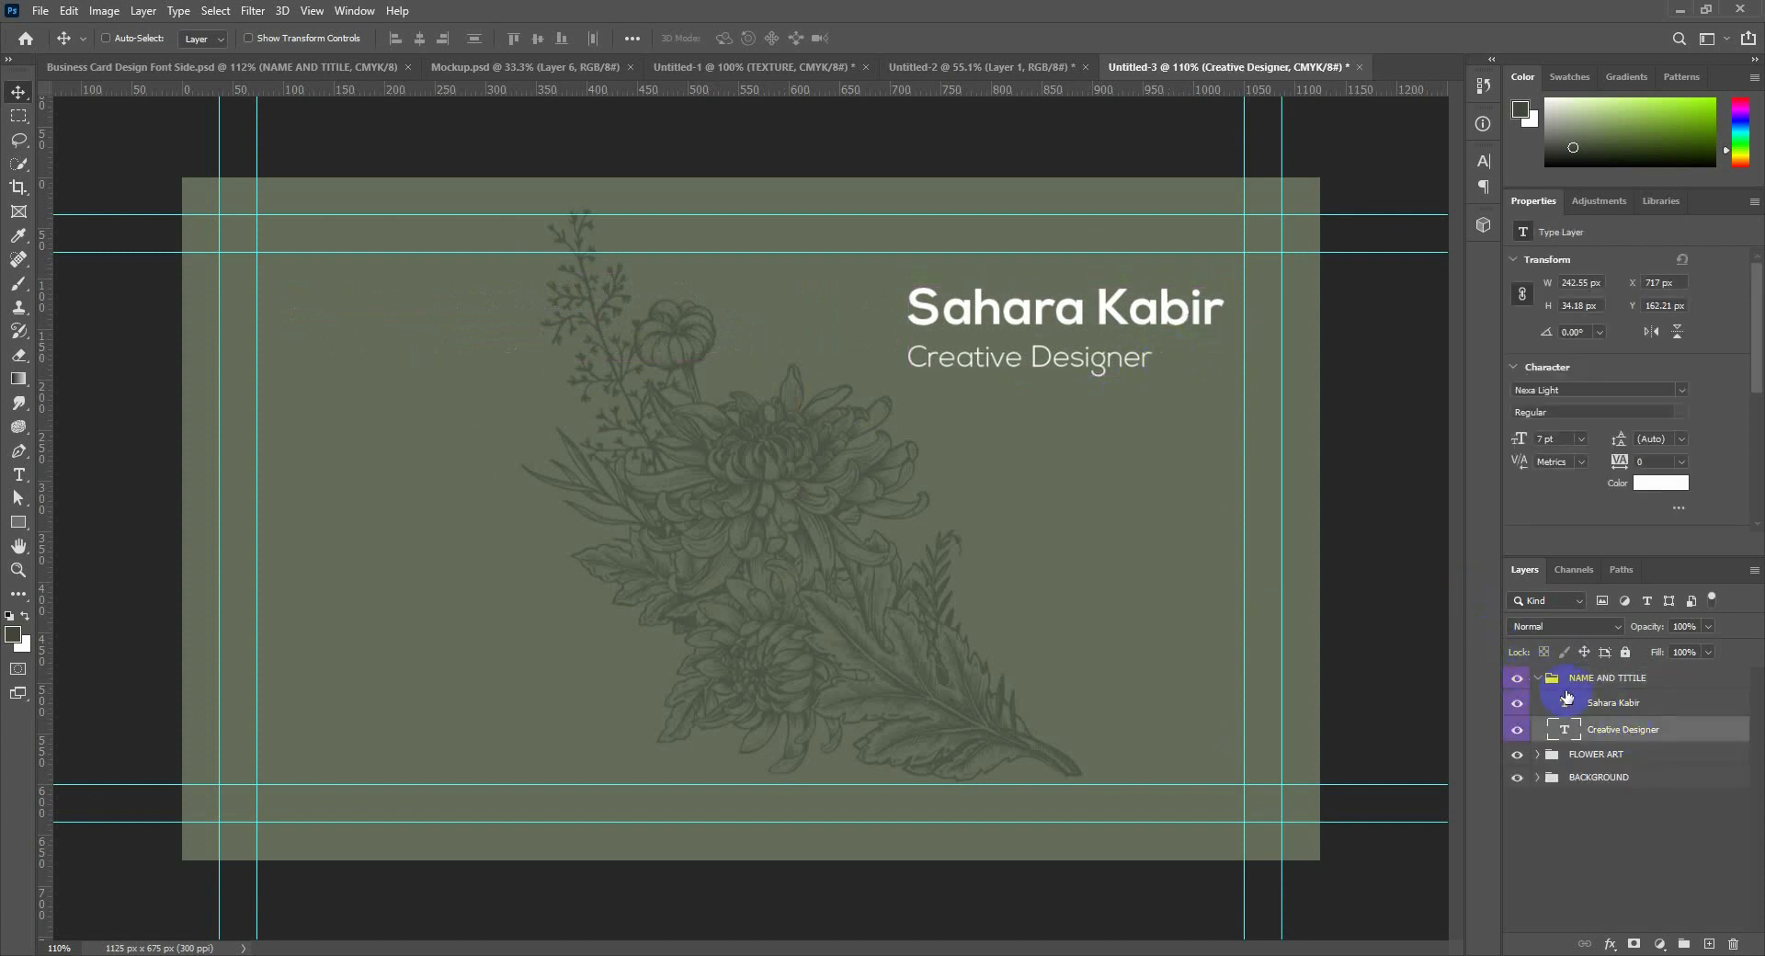
{"action": "left_click", "coordinate": [1620, 711]}
{"action": "left_click_drag", "start_coordinate": [1237, 356], "coordinate": [1284, 365]}
{"action": "key", "text": "ctrl+z"}
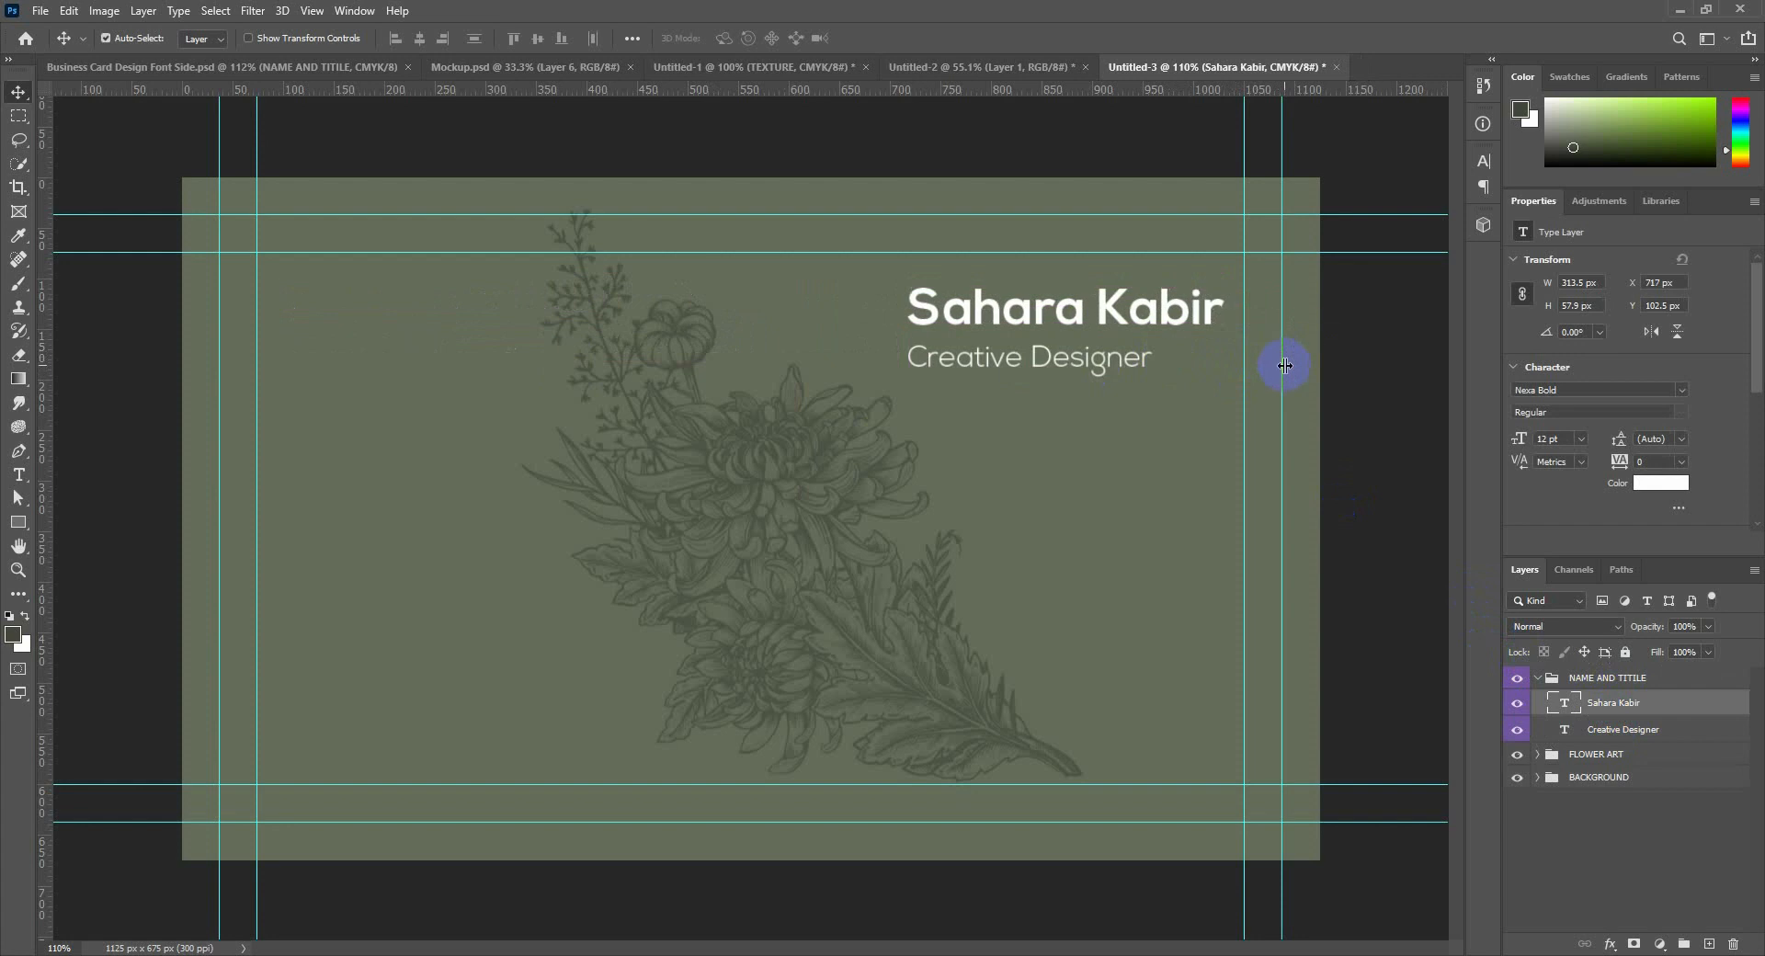
{"action": "left_click", "coordinate": [1623, 732]}
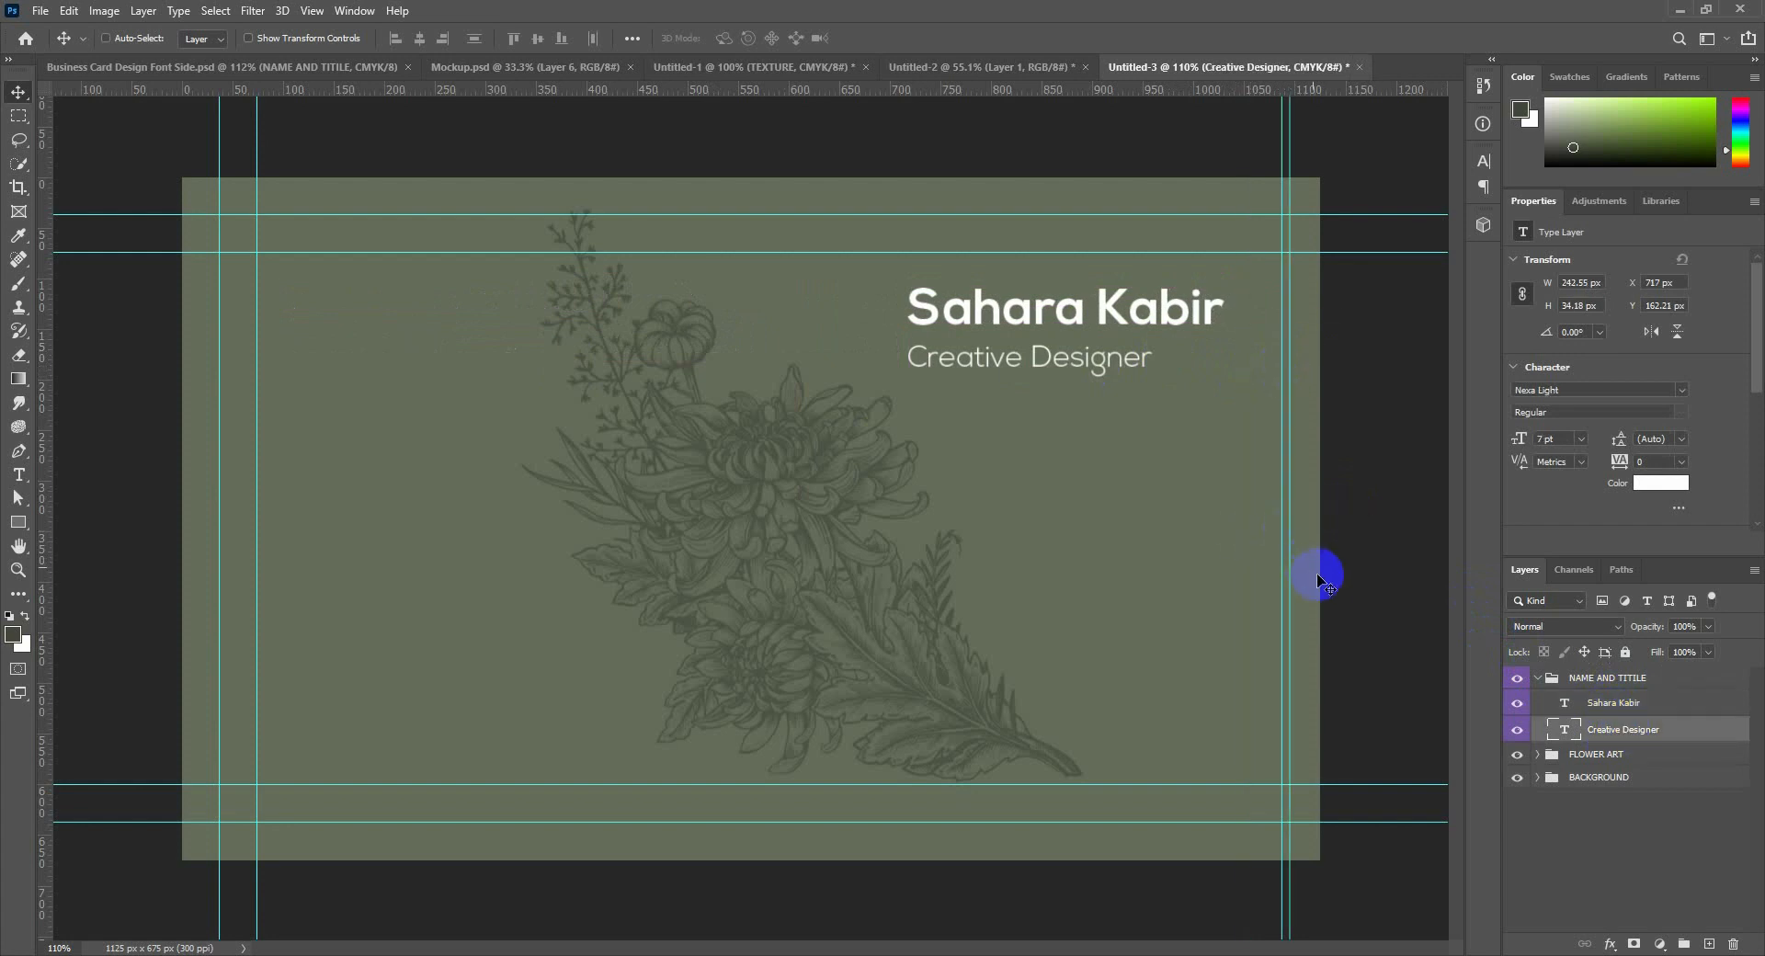
{"action": "left_click_drag", "start_coordinate": [1142, 459], "coordinate": [1211, 460]}
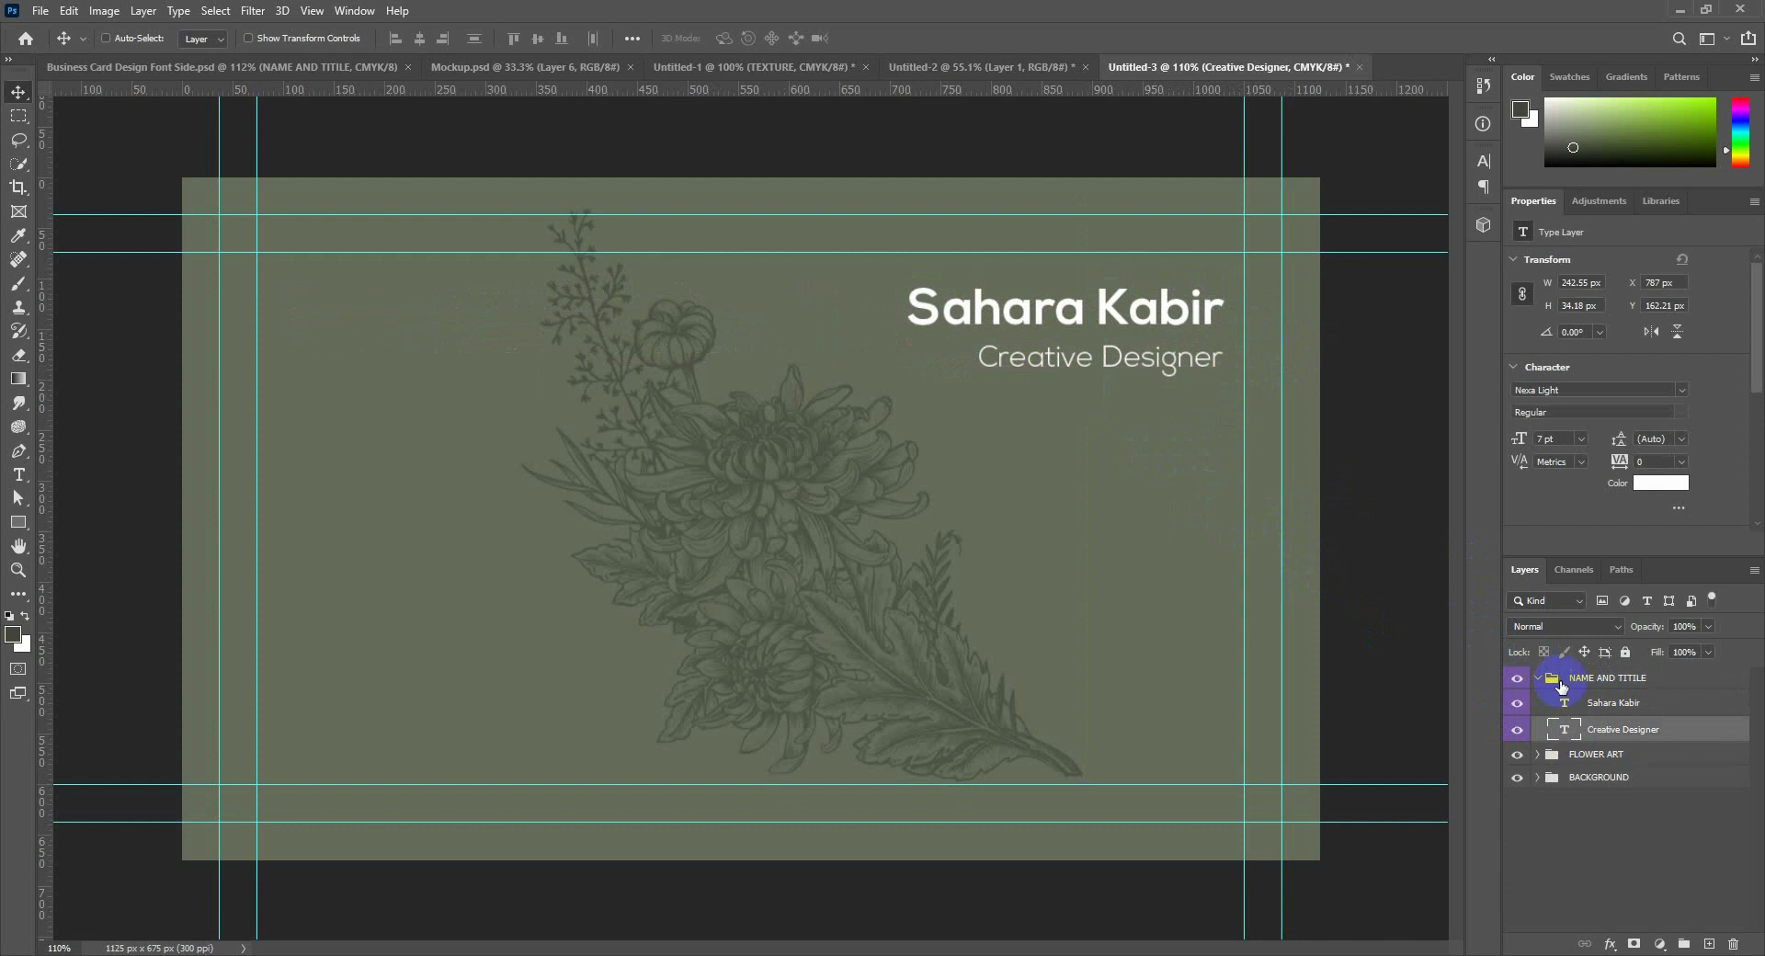
{"action": "left_click", "coordinate": [1600, 678]}
{"action": "left_click", "coordinate": [1537, 677]}
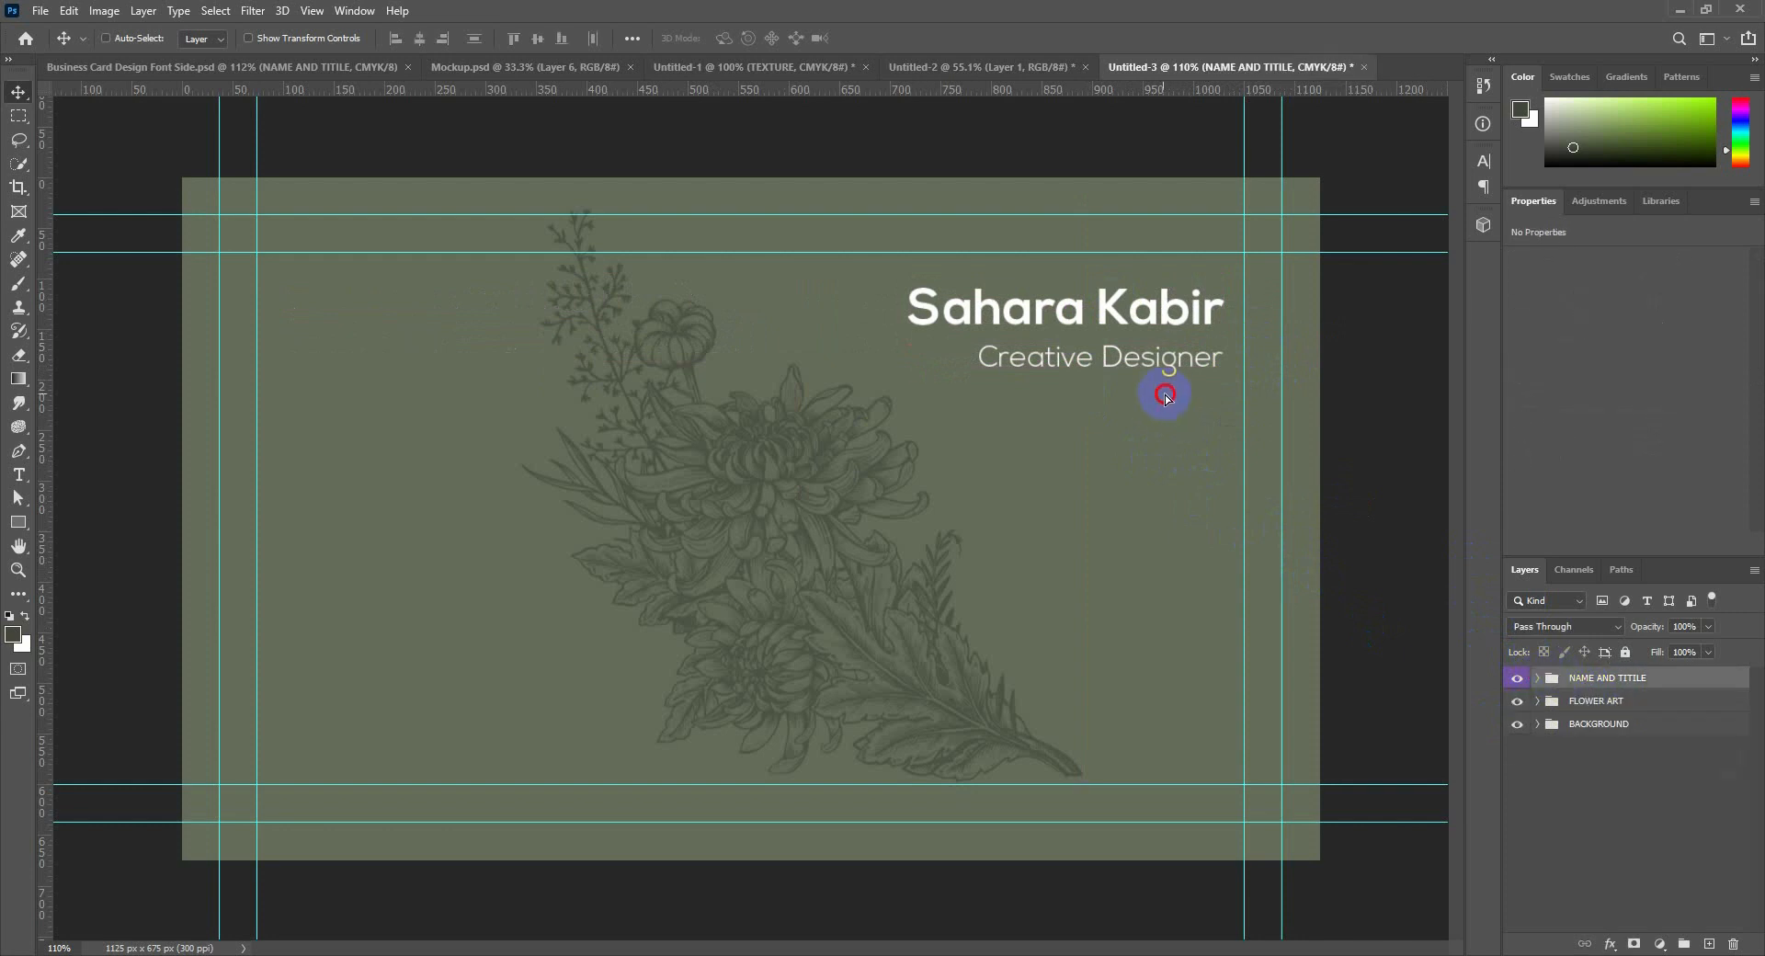
{"action": "left_click_drag", "start_coordinate": [1166, 398], "coordinate": [1165, 398]}
Copy the INFORMETION group from Business Card Design Font Side.psd into the Untitled-3 card, placing its contact details along the lower edge.
{"action": "left_click", "coordinate": [416, 72]}
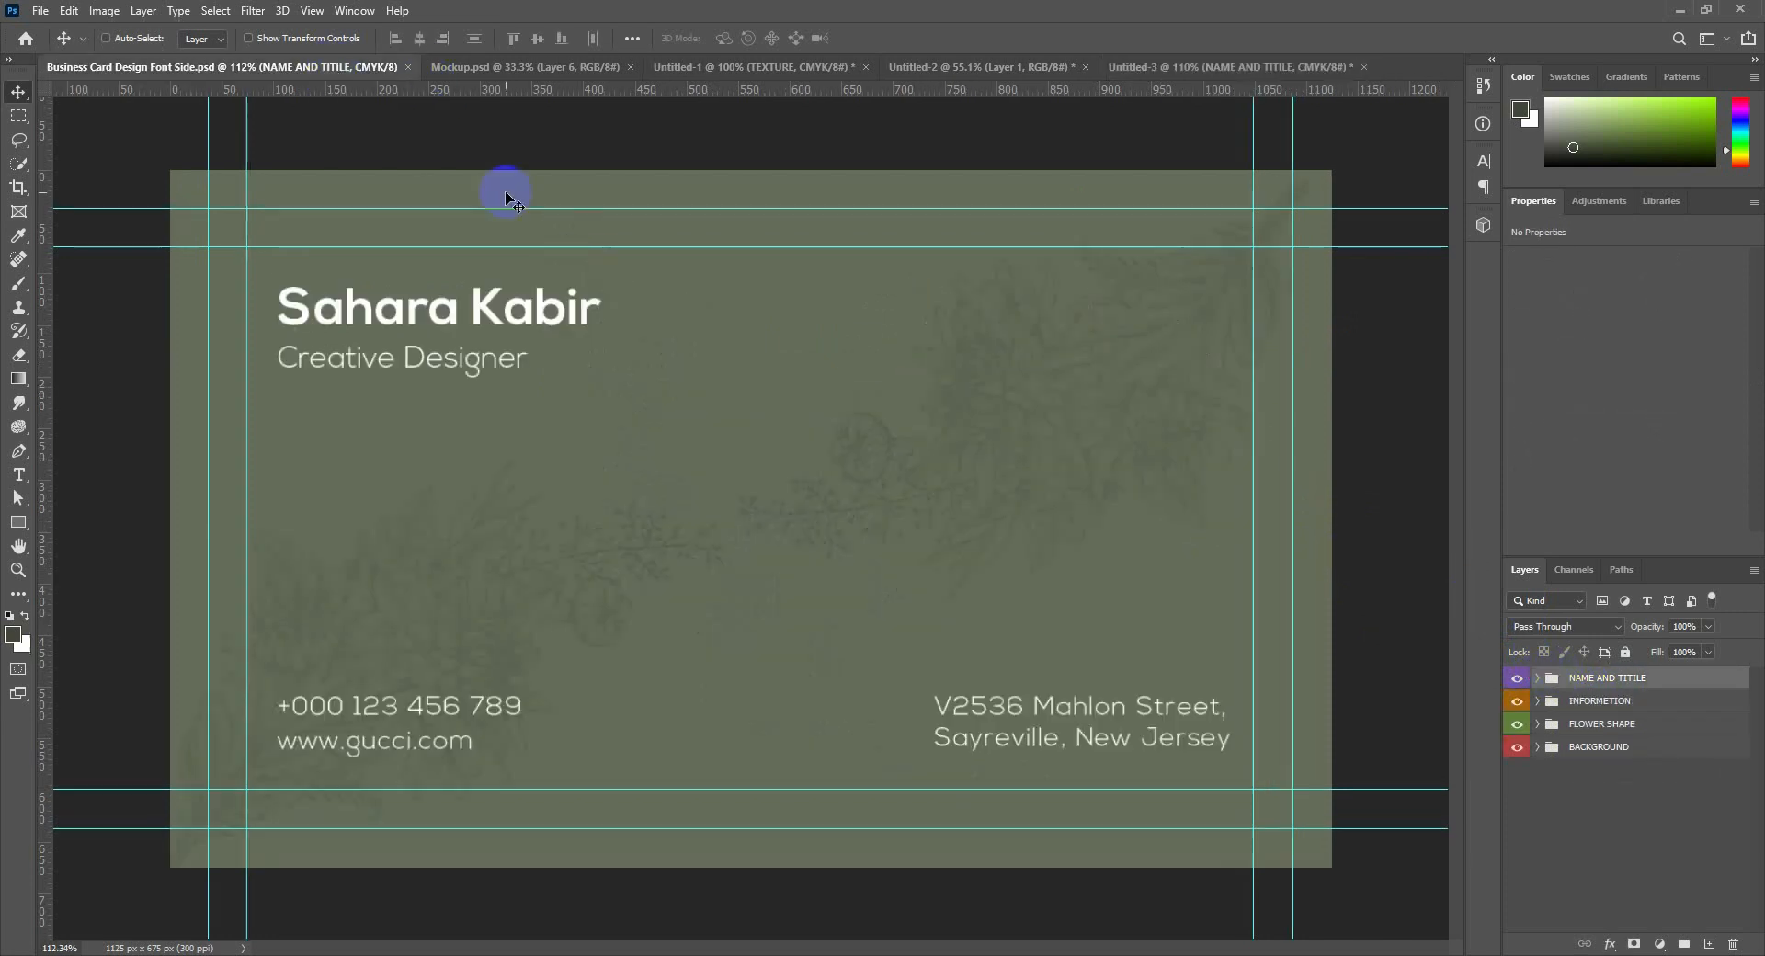
{"action": "left_click", "coordinate": [1599, 701]}
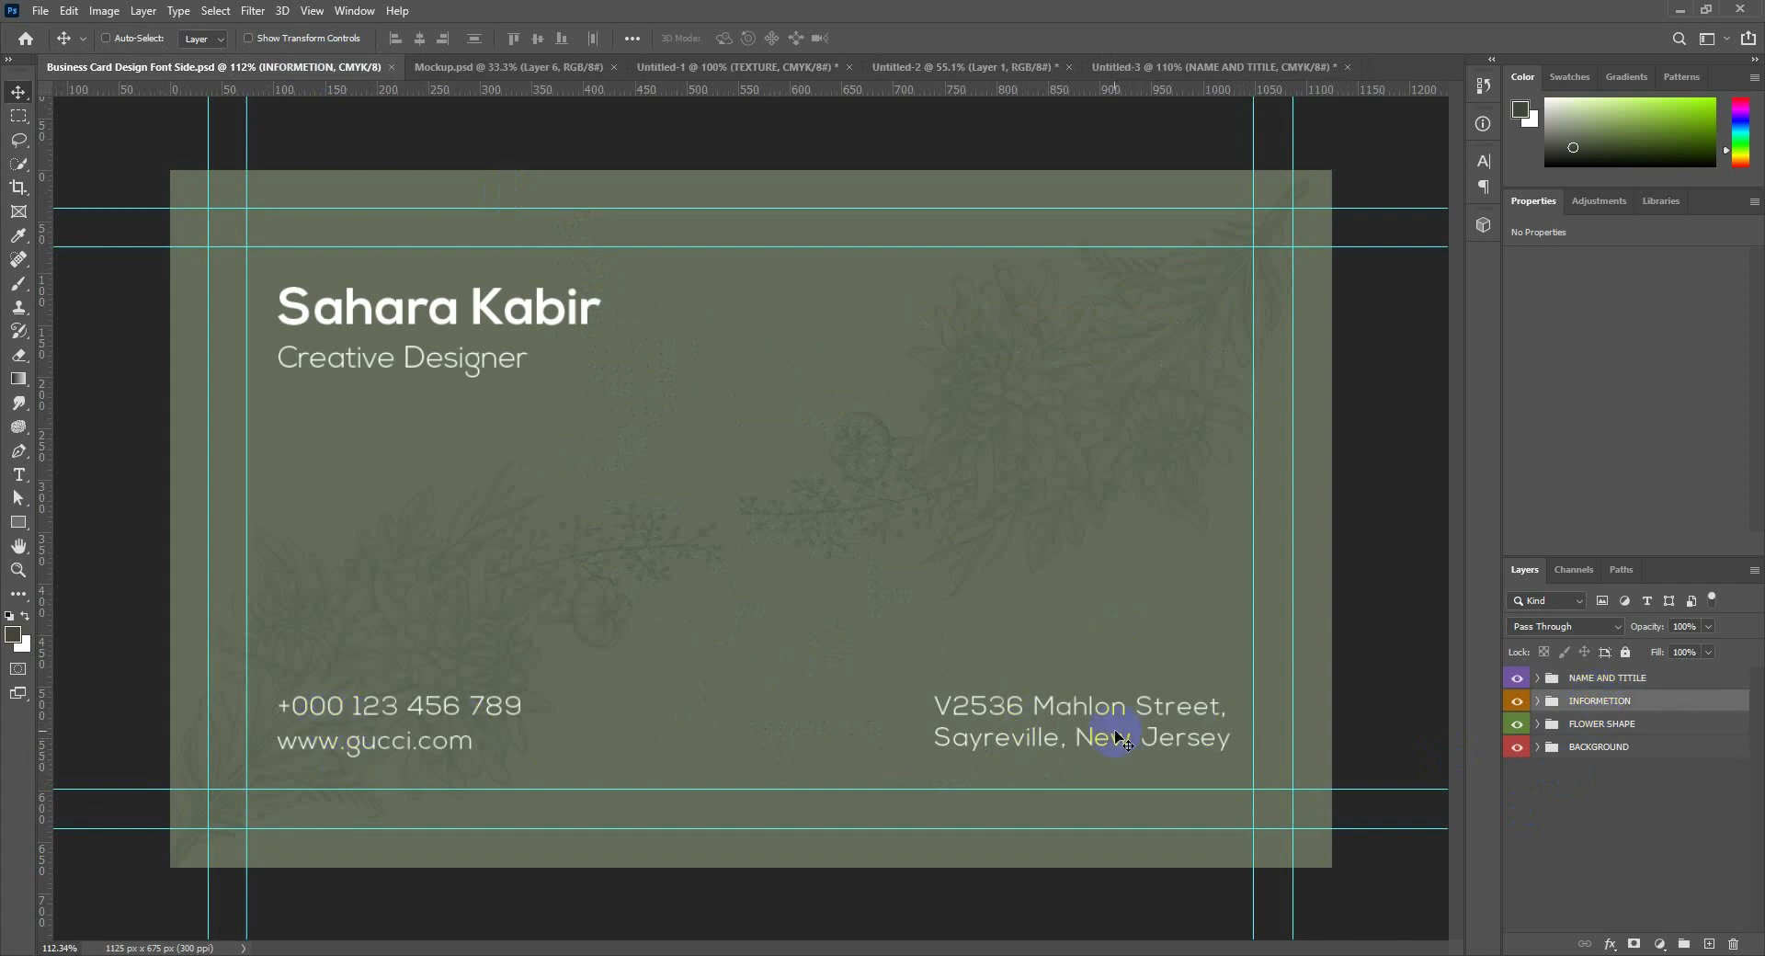
{"action": "left_click_drag", "start_coordinate": [1118, 739], "coordinate": [770, 753]}
{"action": "scroll", "coordinate": [769, 756], "scroll_direction": "down", "scroll_amount": 4}
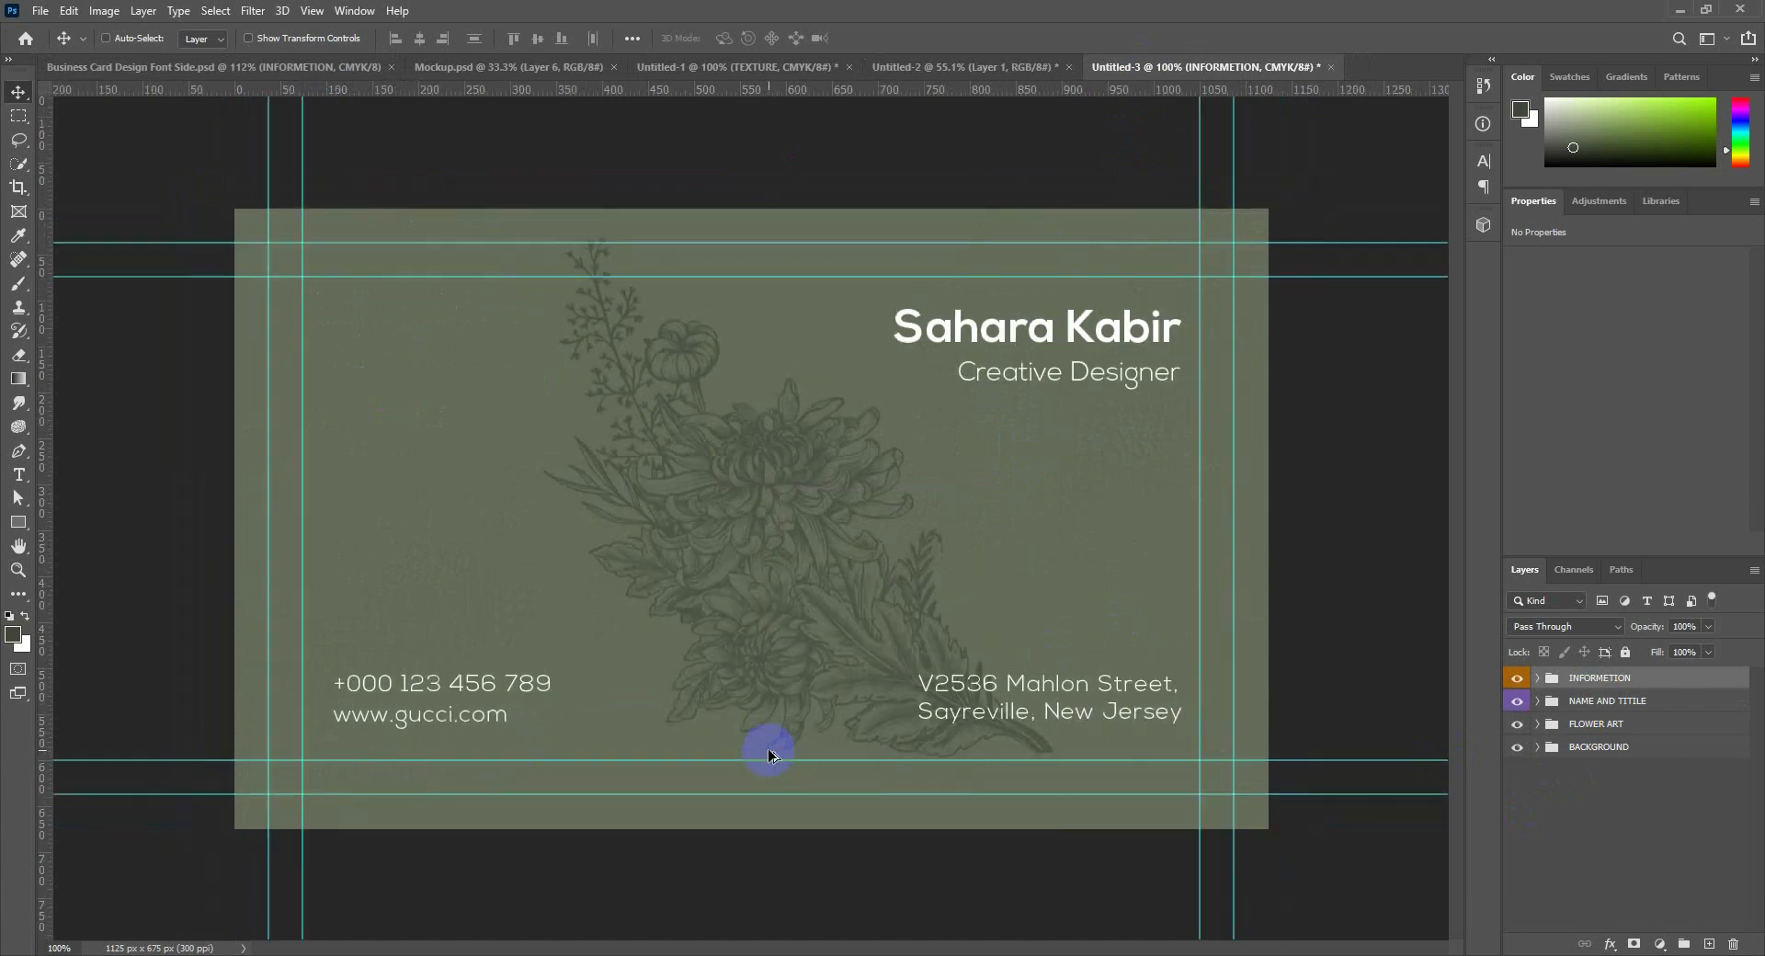
{"action": "scroll", "coordinate": [854, 577], "scroll_direction": "up", "scroll_amount": 2}
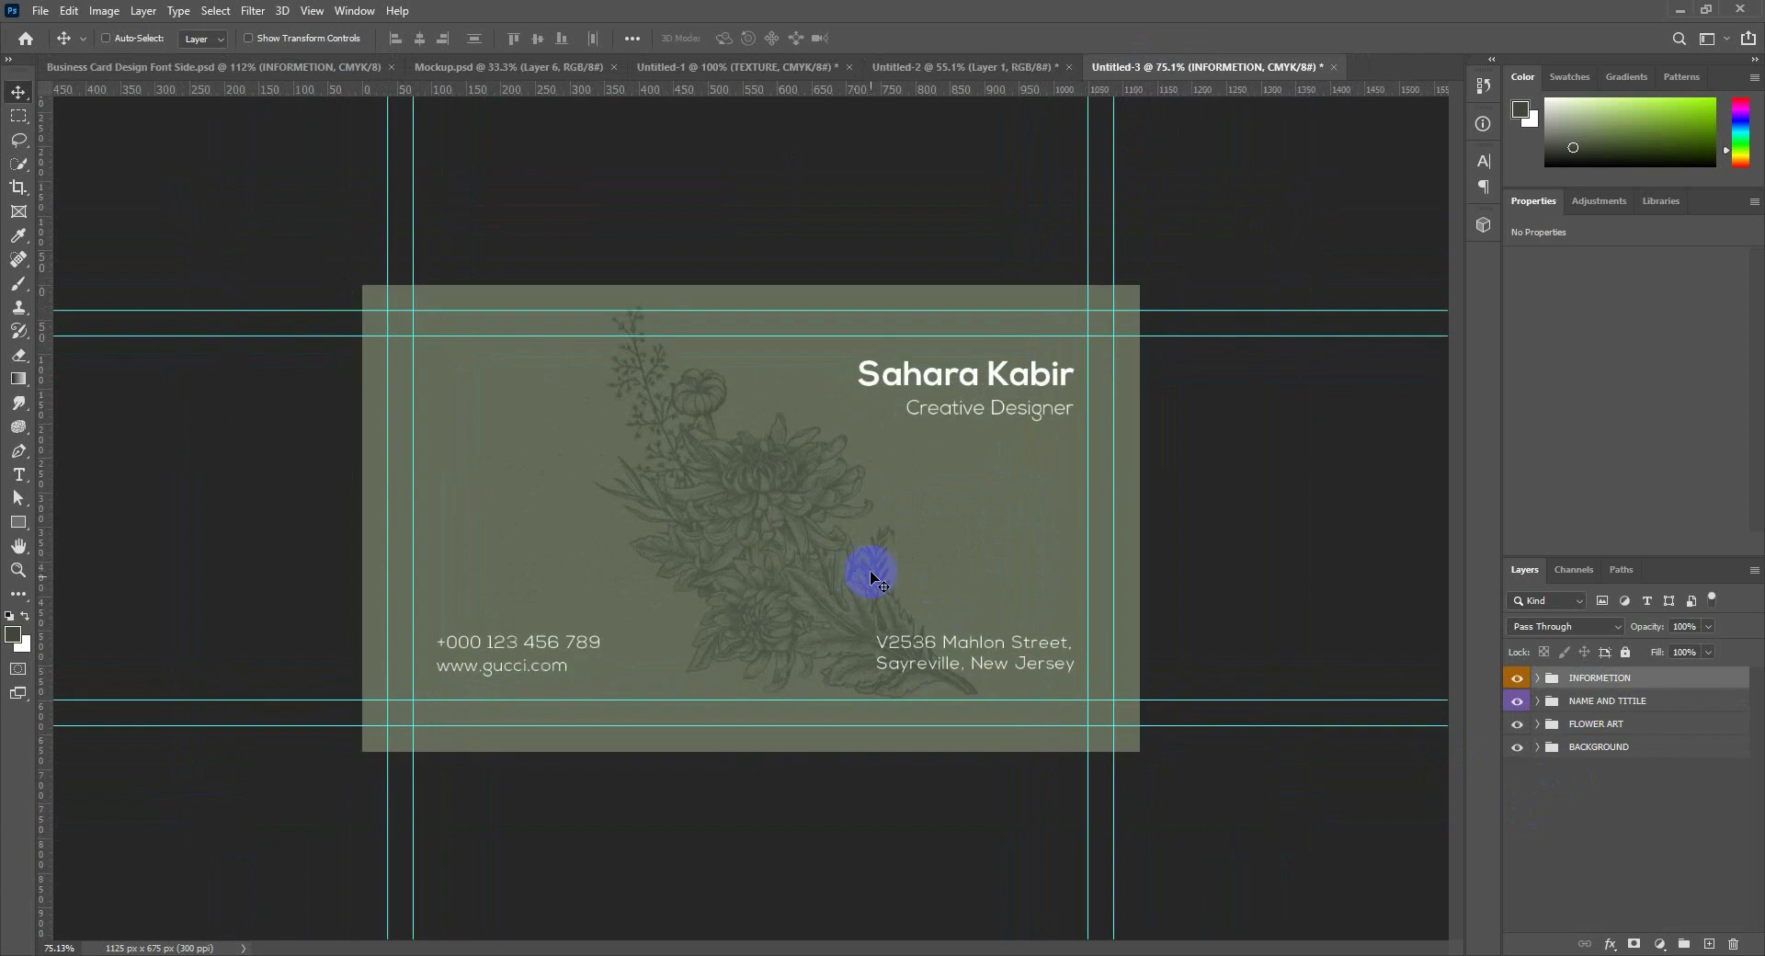
Move the NAME AND TITILE group to the card's upper-left area above the phone number and left-align Creative Designer with the name.
{"action": "left_click", "coordinate": [1598, 704]}
{"action": "left_click_drag", "start_coordinate": [1000, 413], "coordinate": [577, 415]}
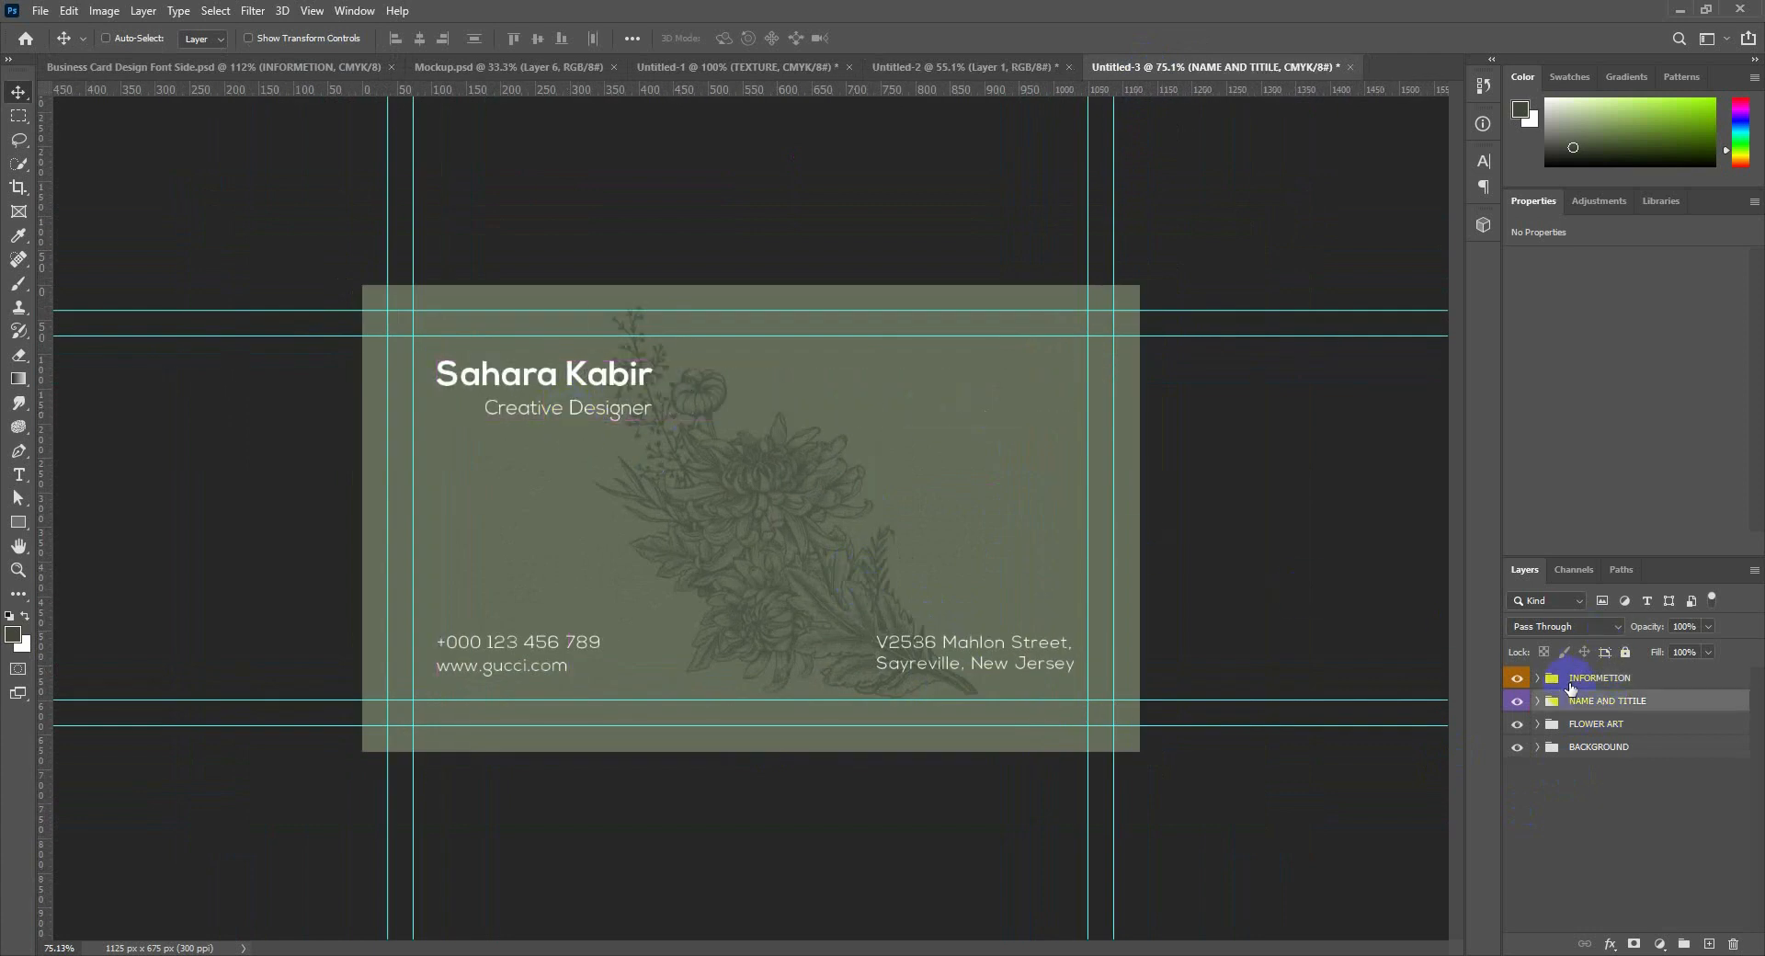
{"action": "left_click", "coordinate": [1538, 701]}
{"action": "left_click", "coordinate": [1585, 754]}
{"action": "left_click_drag", "start_coordinate": [856, 515], "coordinate": [802, 515]}
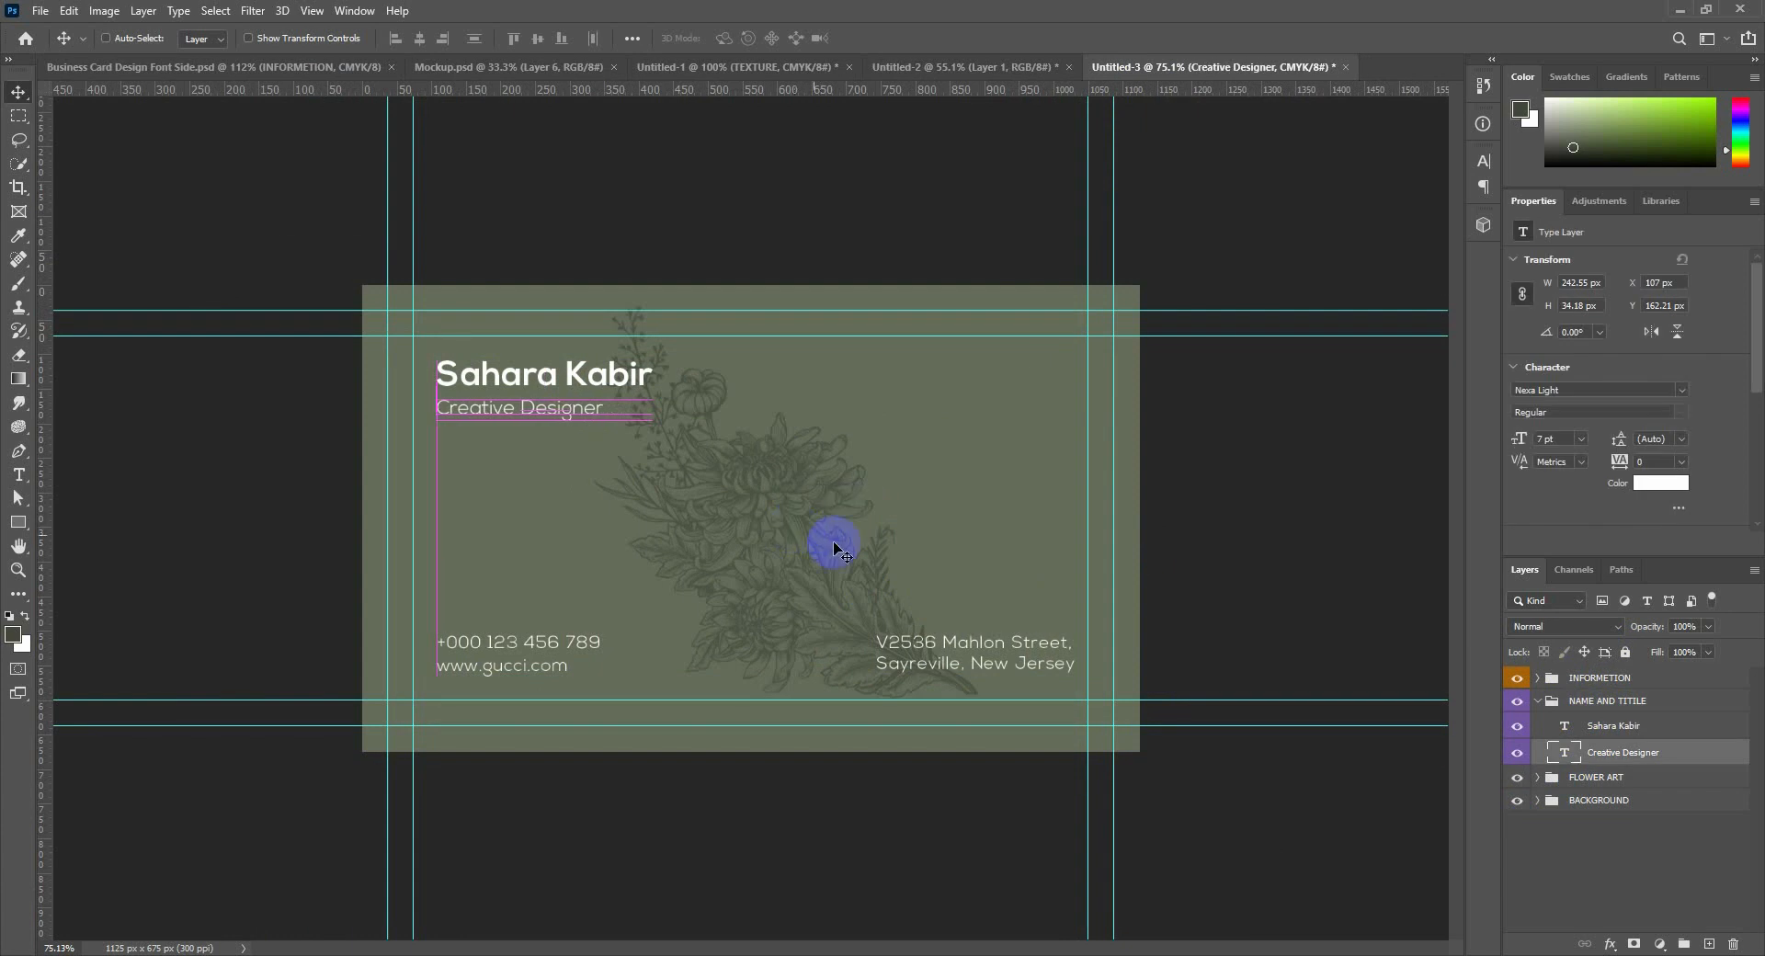
{"action": "left_click", "coordinate": [1538, 702]}
Copy the LOGO group from Untitled-1 into the Untitled-3 card and place it above INFORMETION in the layer stack.
{"action": "left_click", "coordinate": [197, 72]}
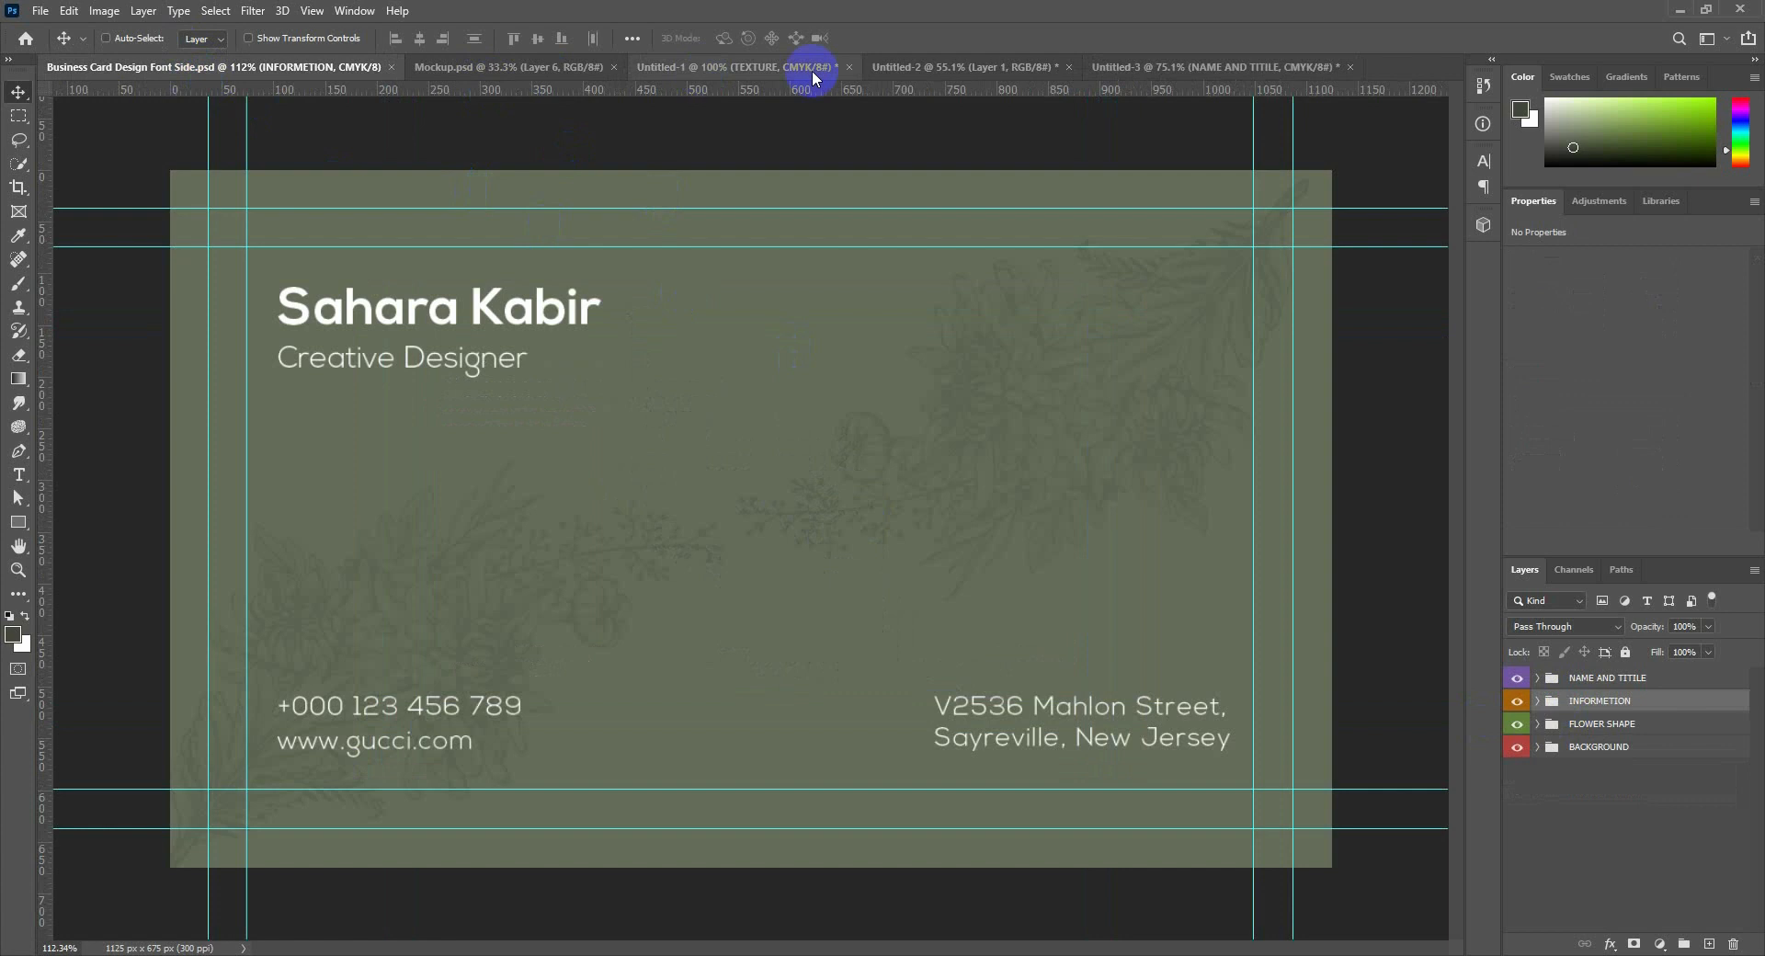
{"action": "left_click", "coordinate": [910, 67]}
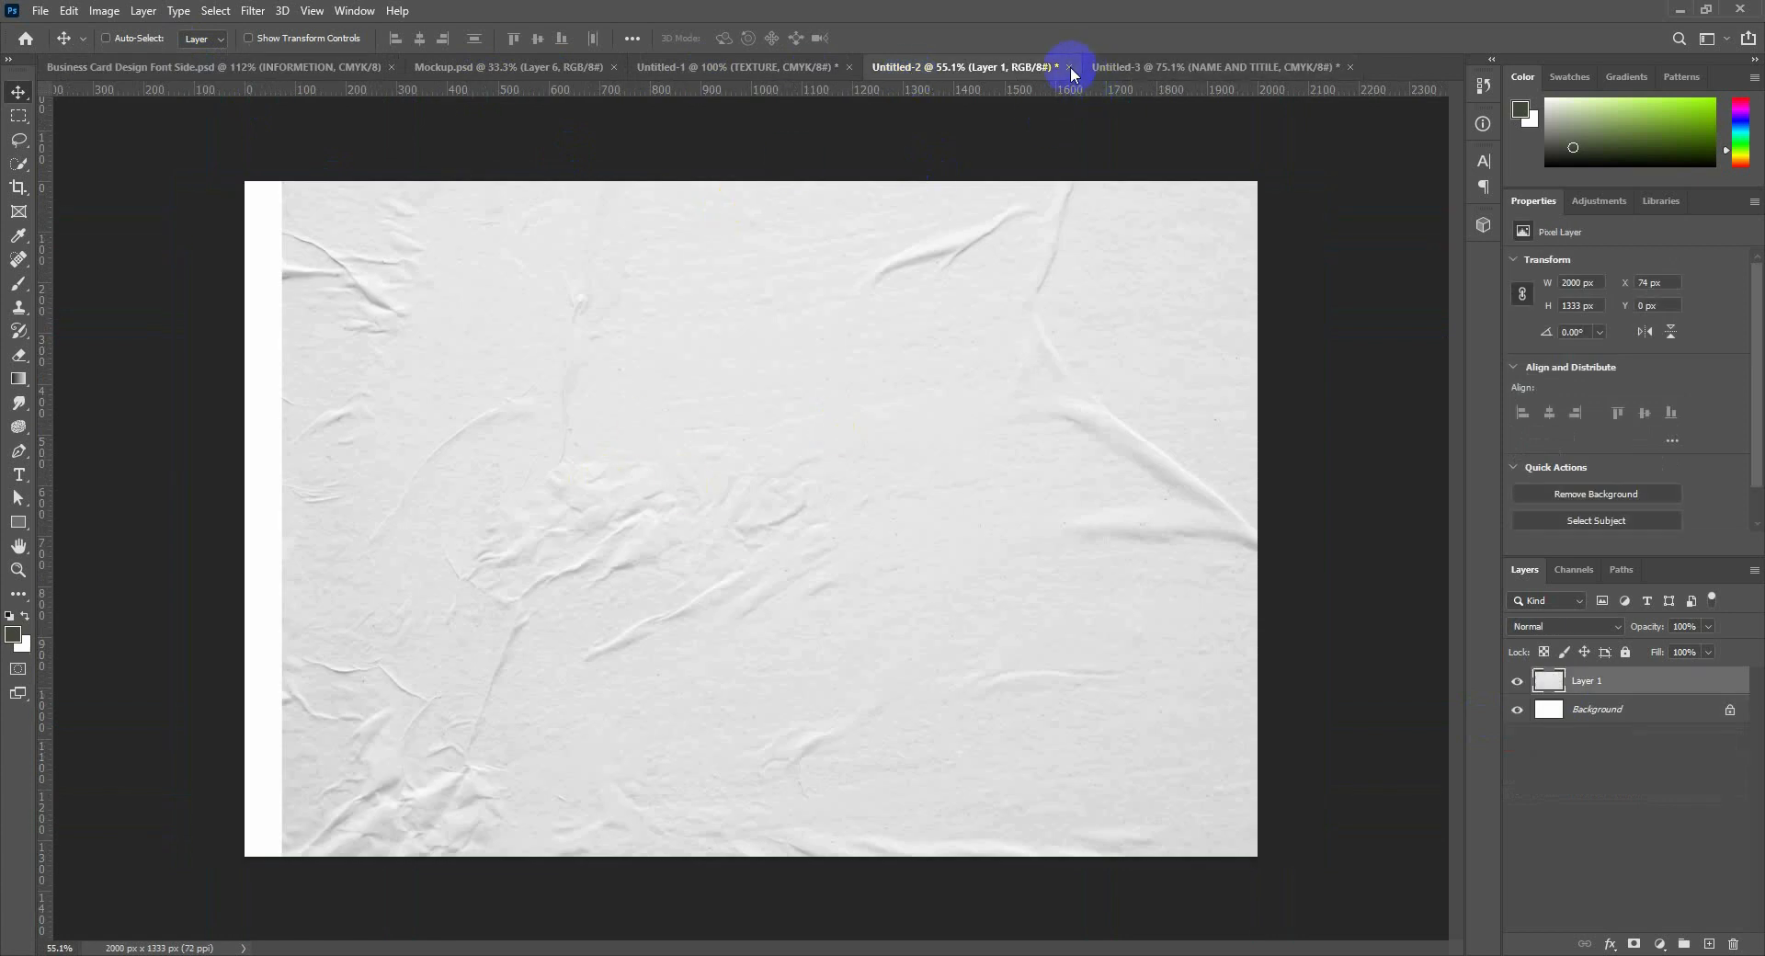
{"action": "left_click", "coordinate": [827, 67]}
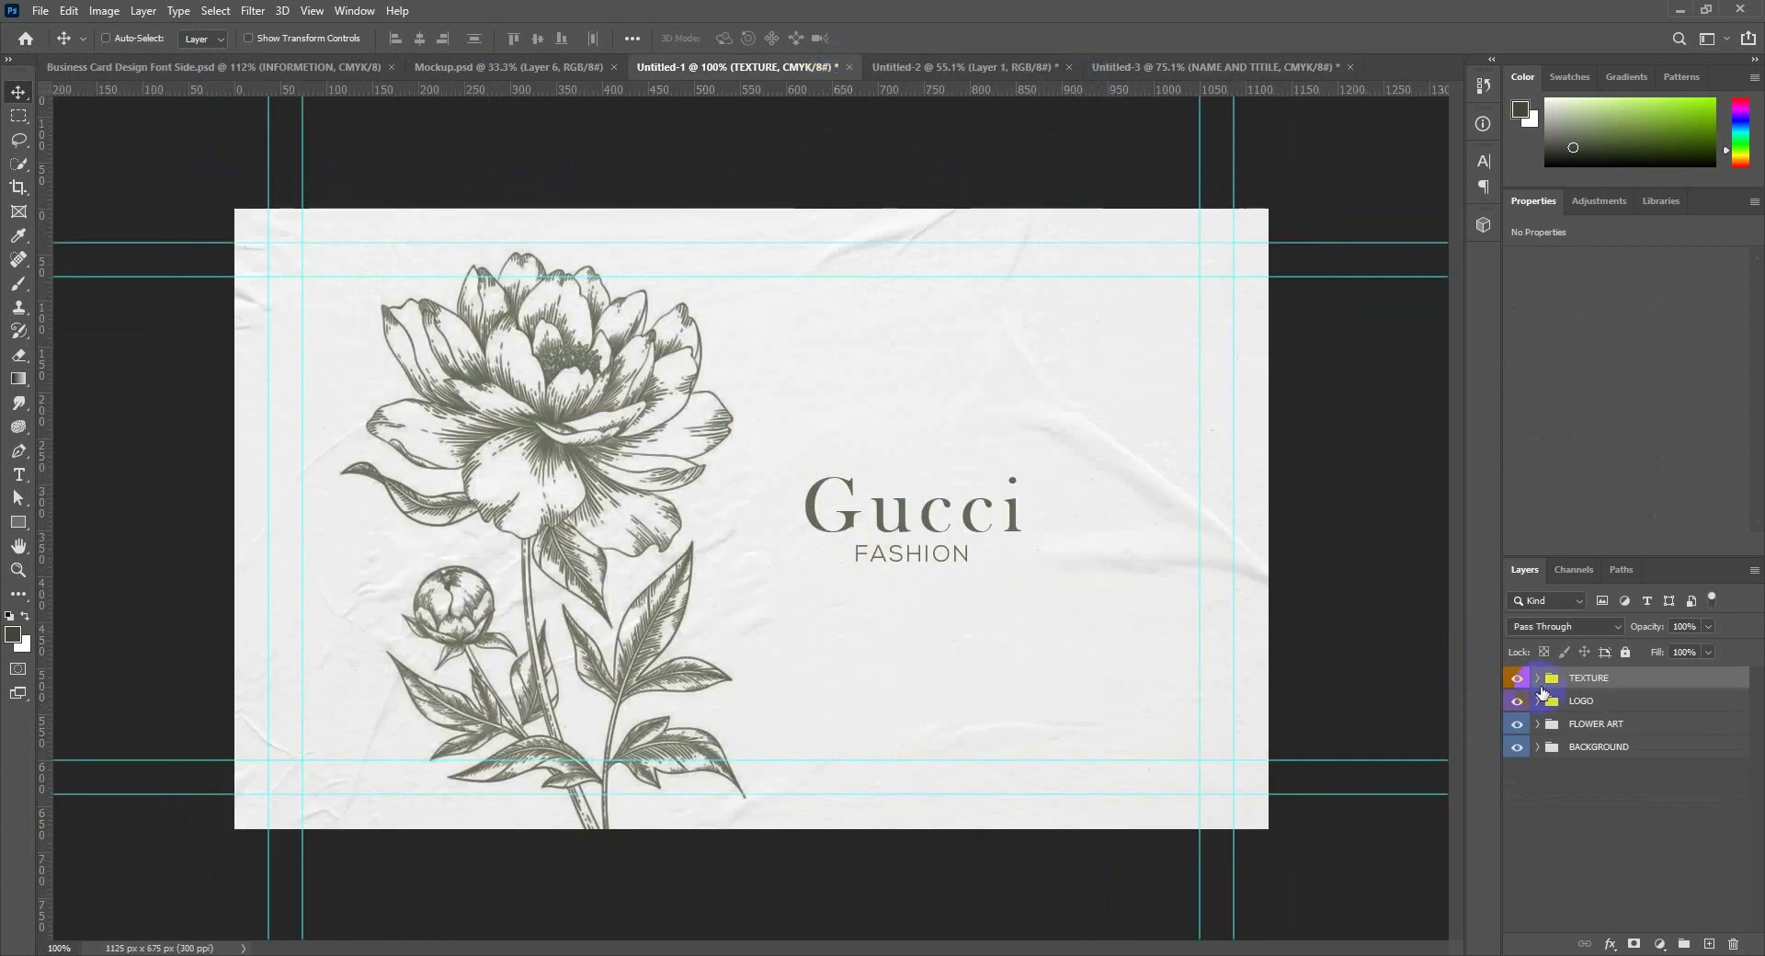
{"action": "left_click", "coordinate": [1558, 703]}
{"action": "left_click_drag", "start_coordinate": [972, 515], "coordinate": [996, 449]}
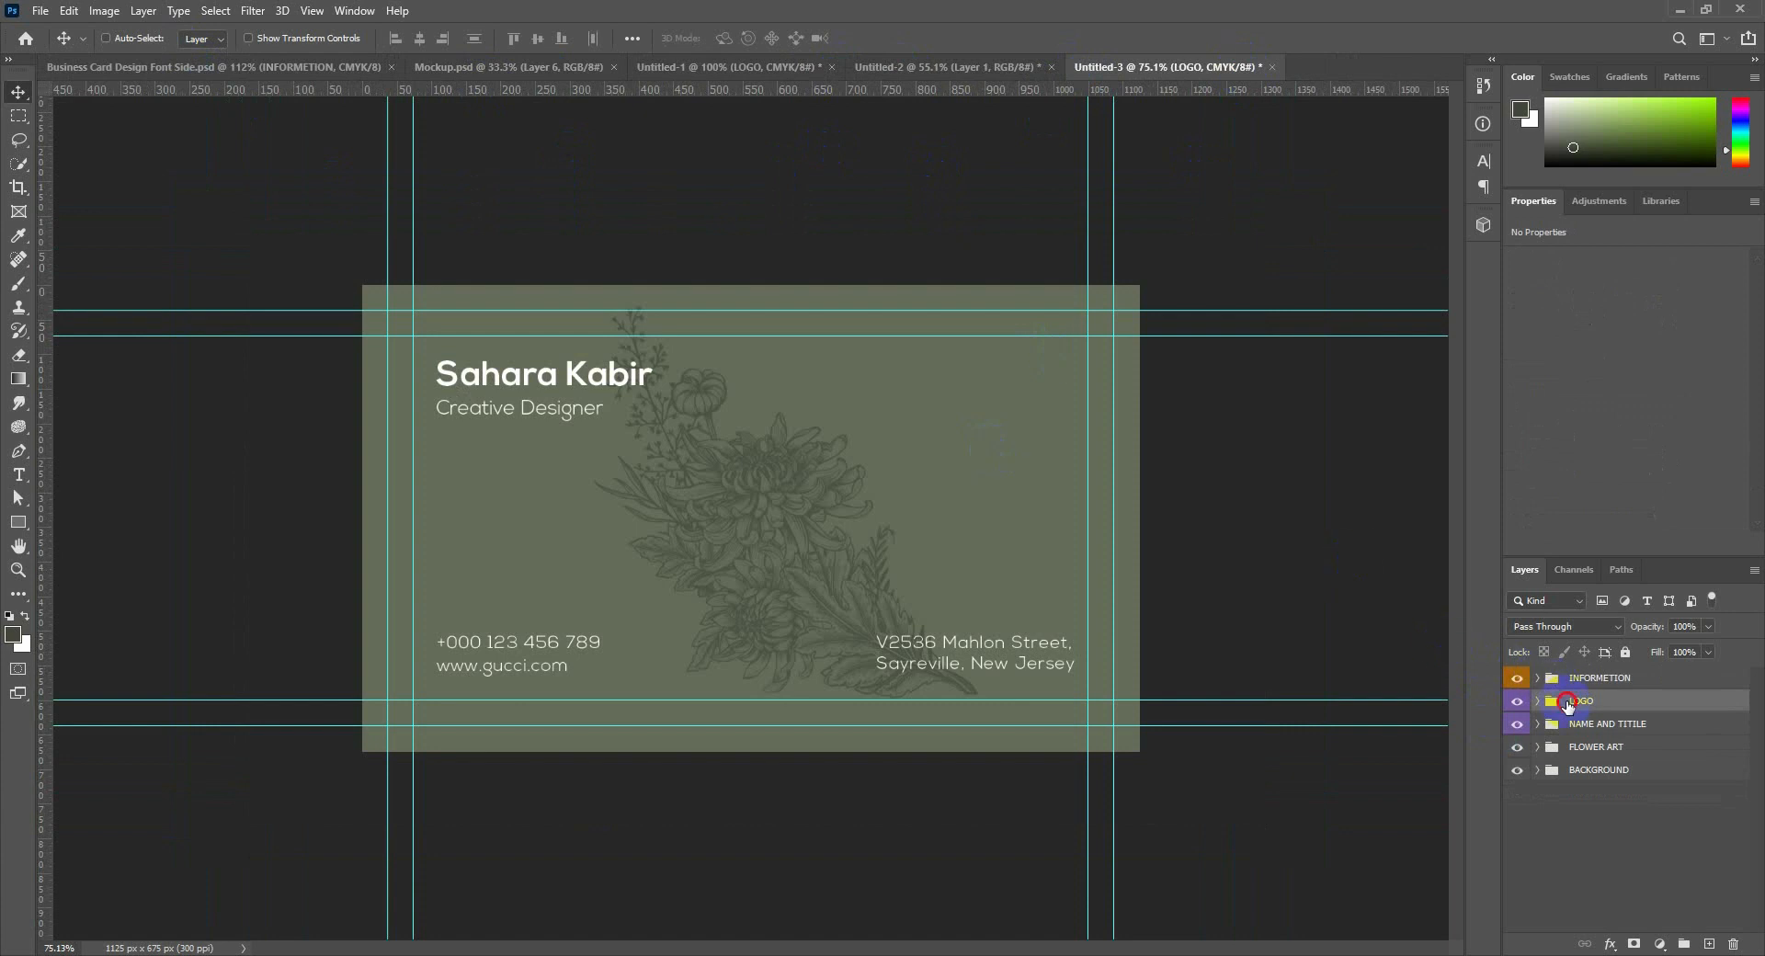
{"action": "left_click_drag", "start_coordinate": [1567, 705], "coordinate": [1572, 676]}
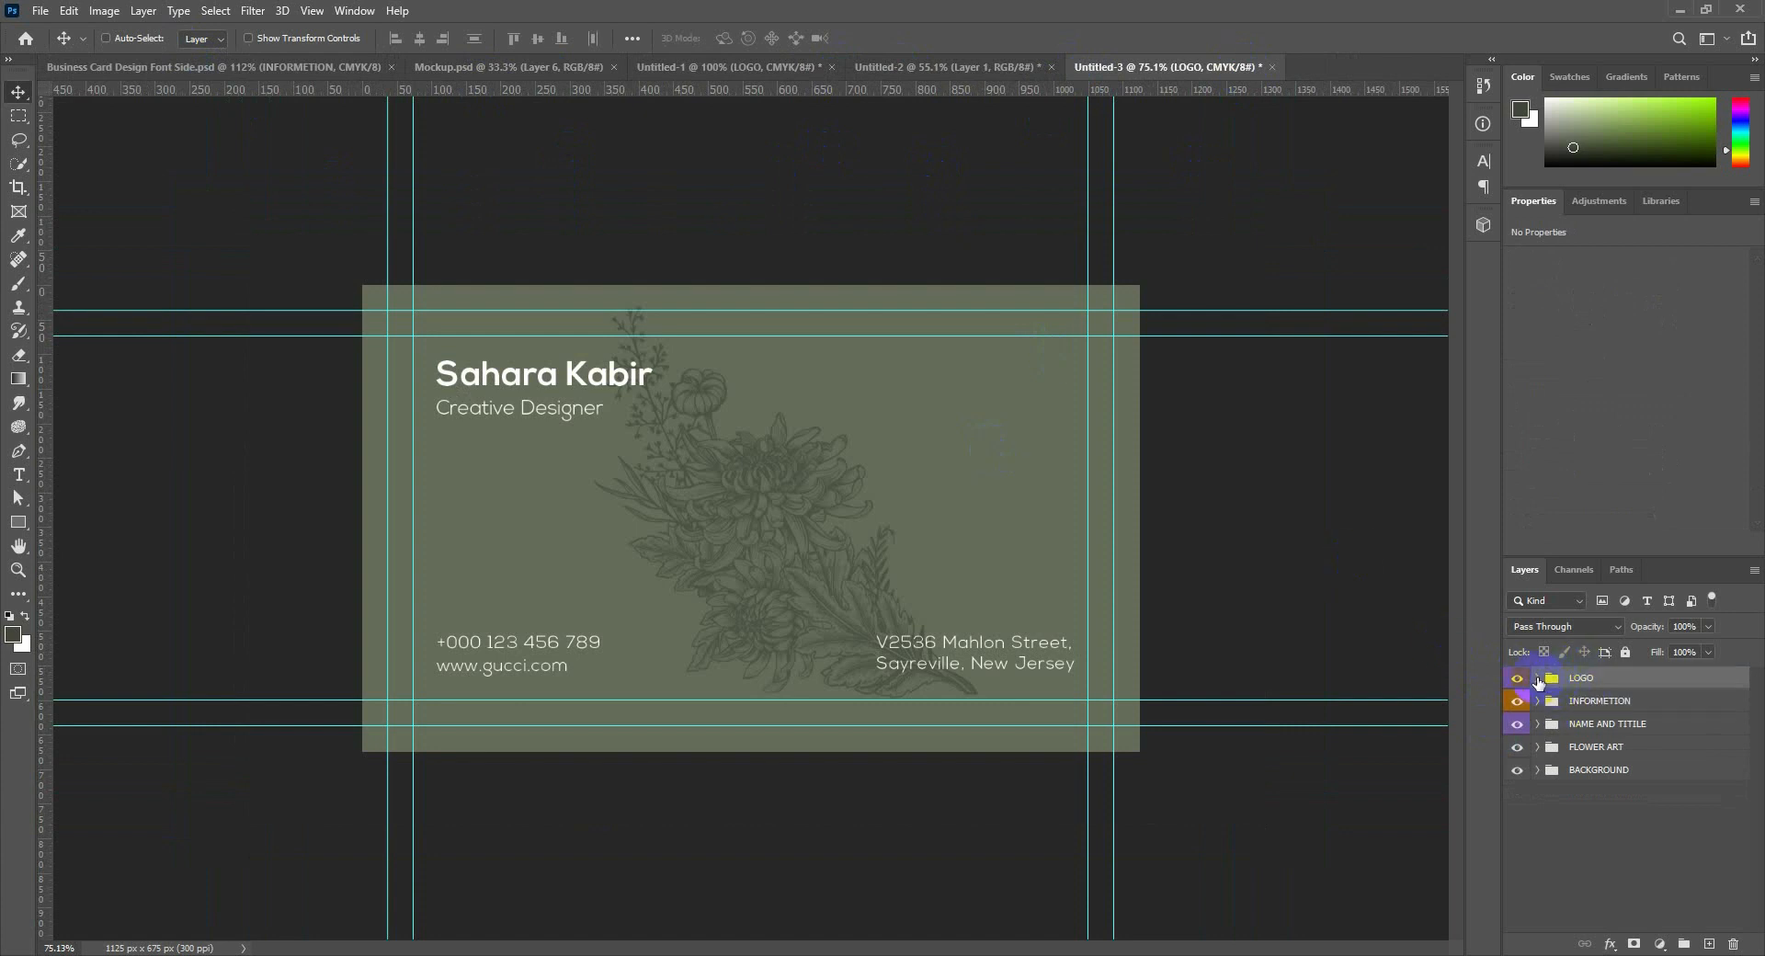
Recolour the Gucci and FASHION text layers in the LOGO group to white.
{"action": "left_click", "coordinate": [1537, 678]}
{"action": "double_click", "coordinate": [1564, 703]}
{"action": "left_click", "coordinate": [734, 38]}
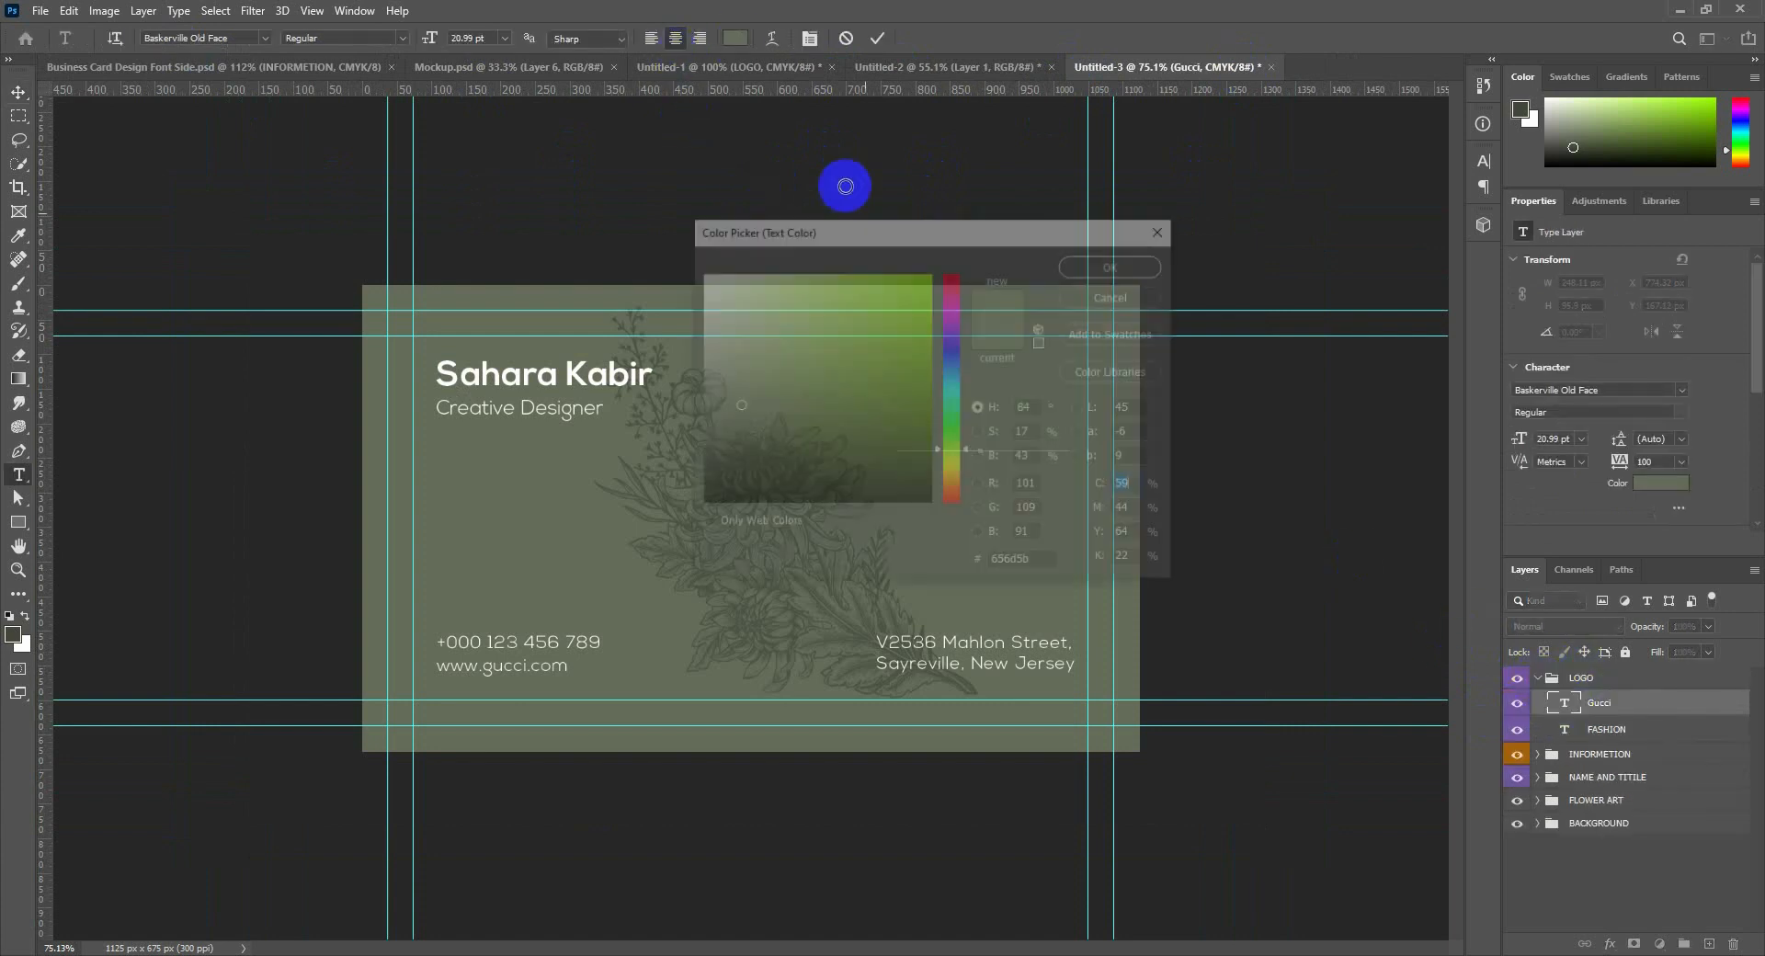
{"action": "left_click", "coordinate": [719, 292]}
{"action": "left_click", "coordinate": [1108, 266]}
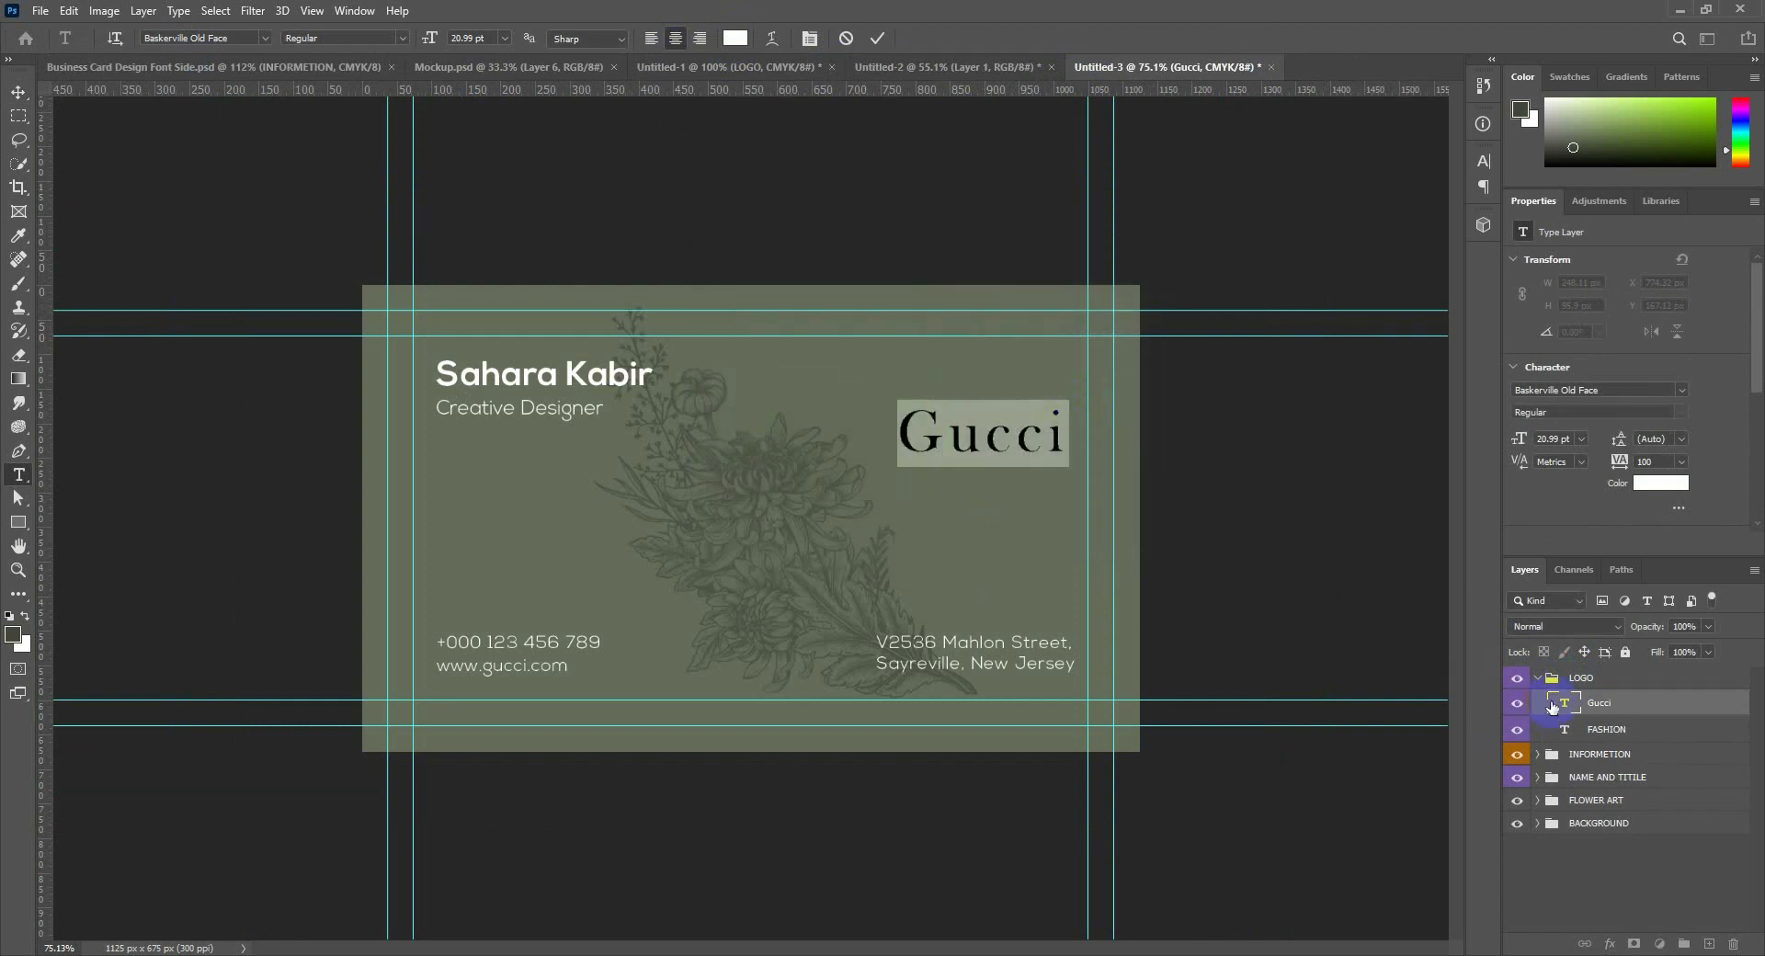
{"action": "double_click", "coordinate": [1563, 730]}
{"action": "left_click", "coordinate": [736, 37]}
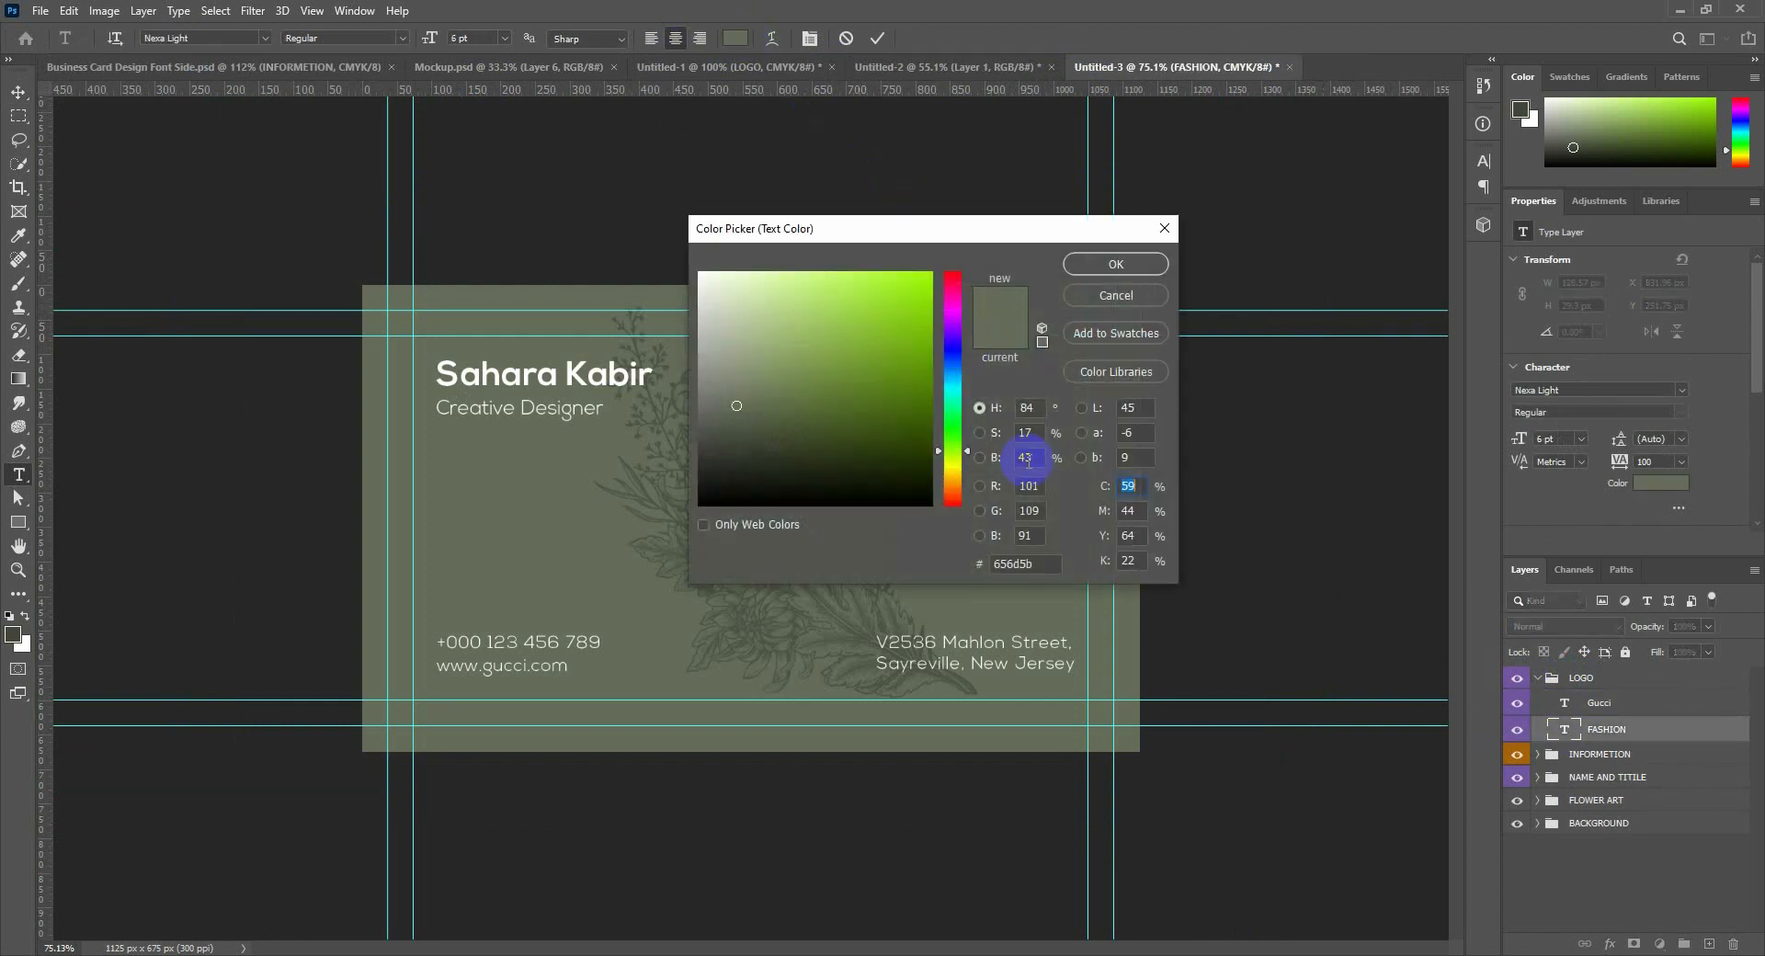
{"action": "left_click_drag", "start_coordinate": [832, 344], "coordinate": [543, 169]}
{"action": "left_click", "coordinate": [1116, 265]}
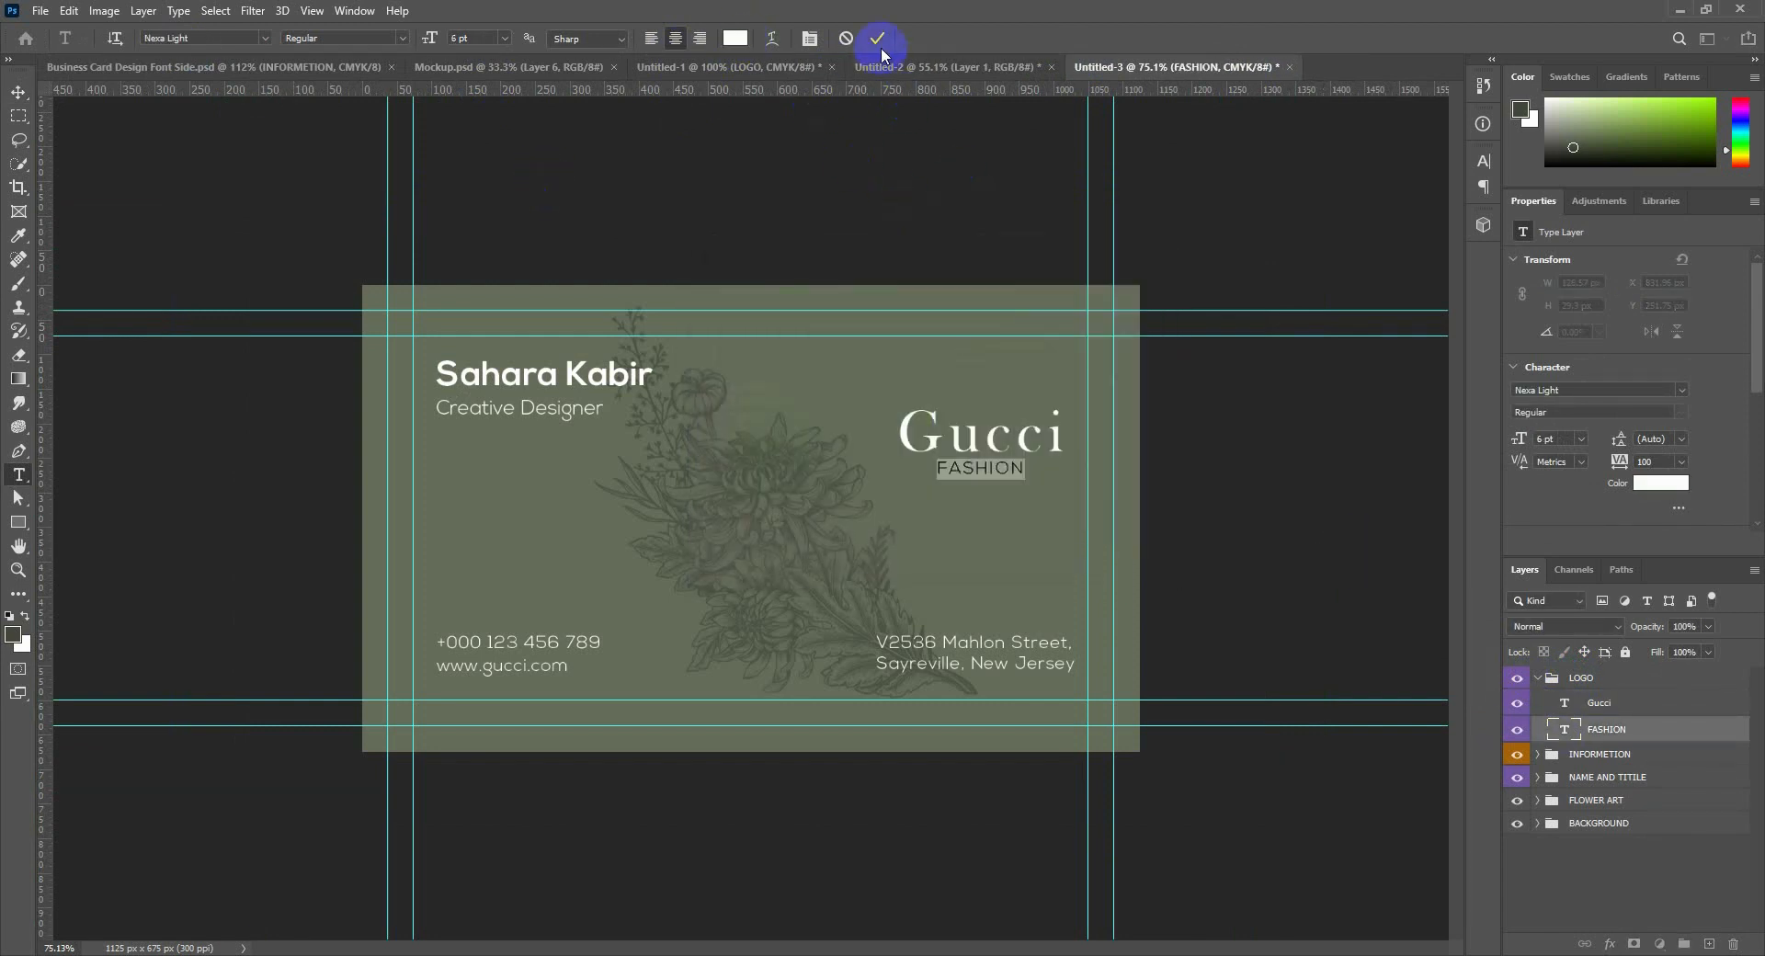
{"action": "left_click", "coordinate": [878, 38]}
Right-align FASHION under Gucci, then fit the logo, scaled down, into the card's upper-right area in line with the address.
{"action": "left_click_drag", "start_coordinate": [1163, 541], "coordinate": [1202, 542]}
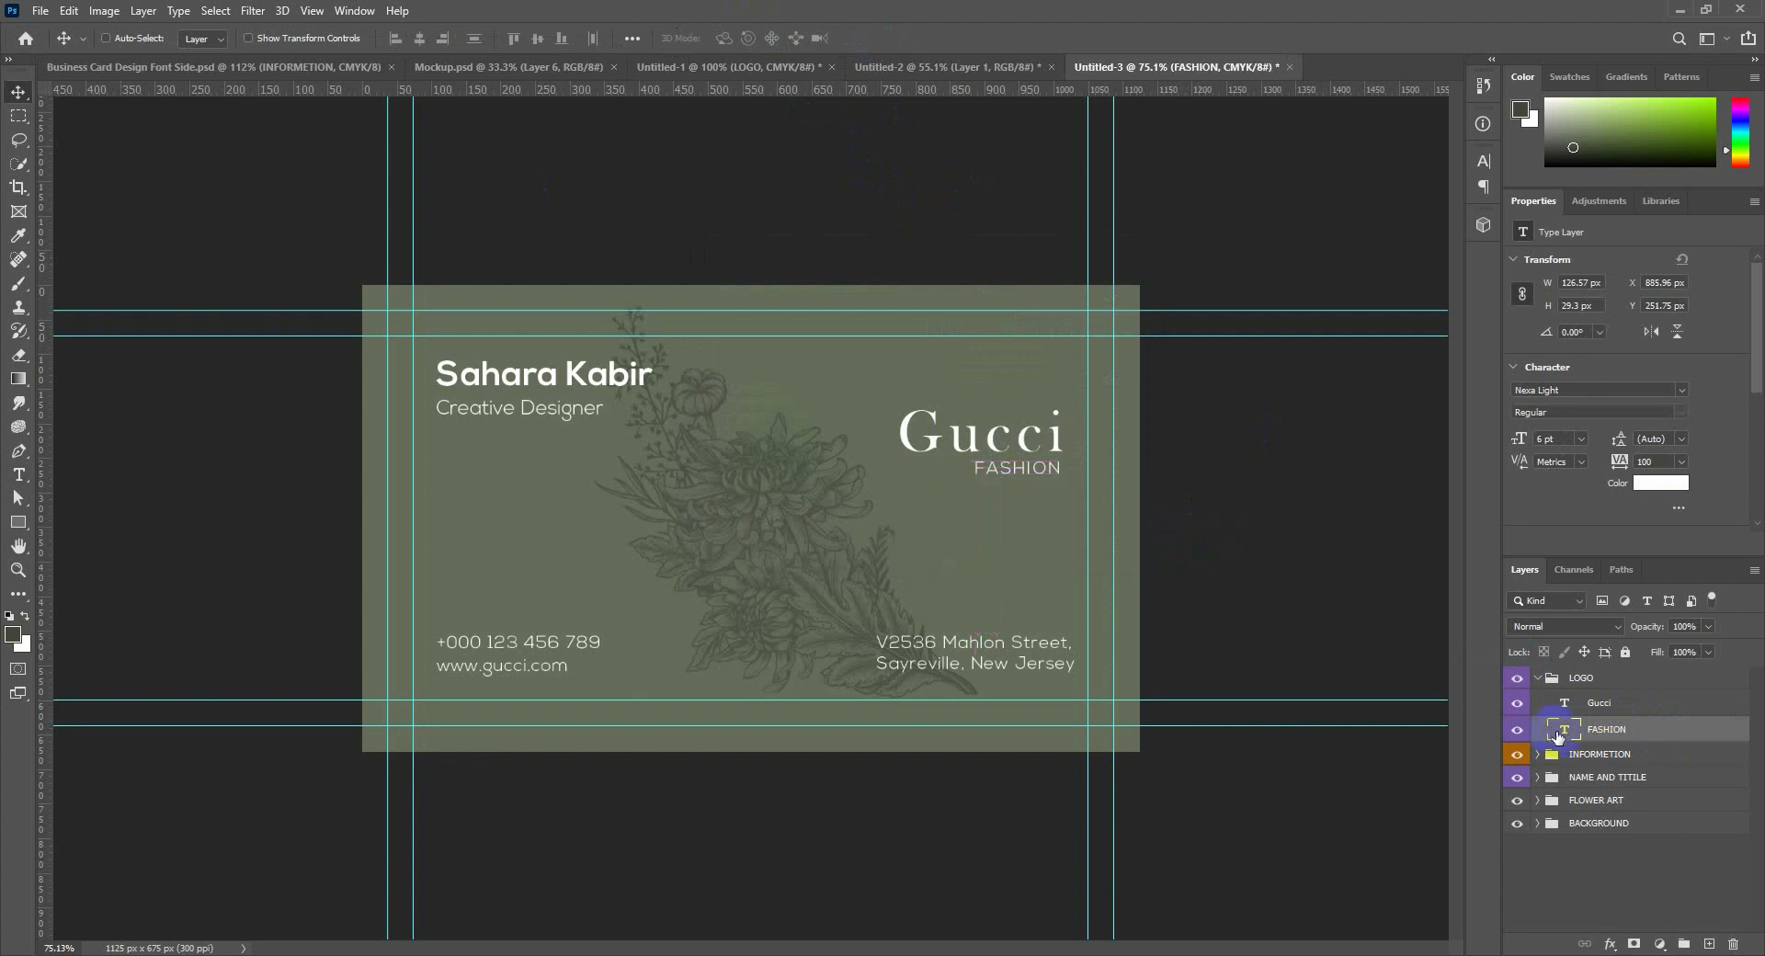
{"action": "left_click", "coordinate": [1542, 680]}
{"action": "left_click_drag", "start_coordinate": [1056, 480], "coordinate": [1067, 432]}
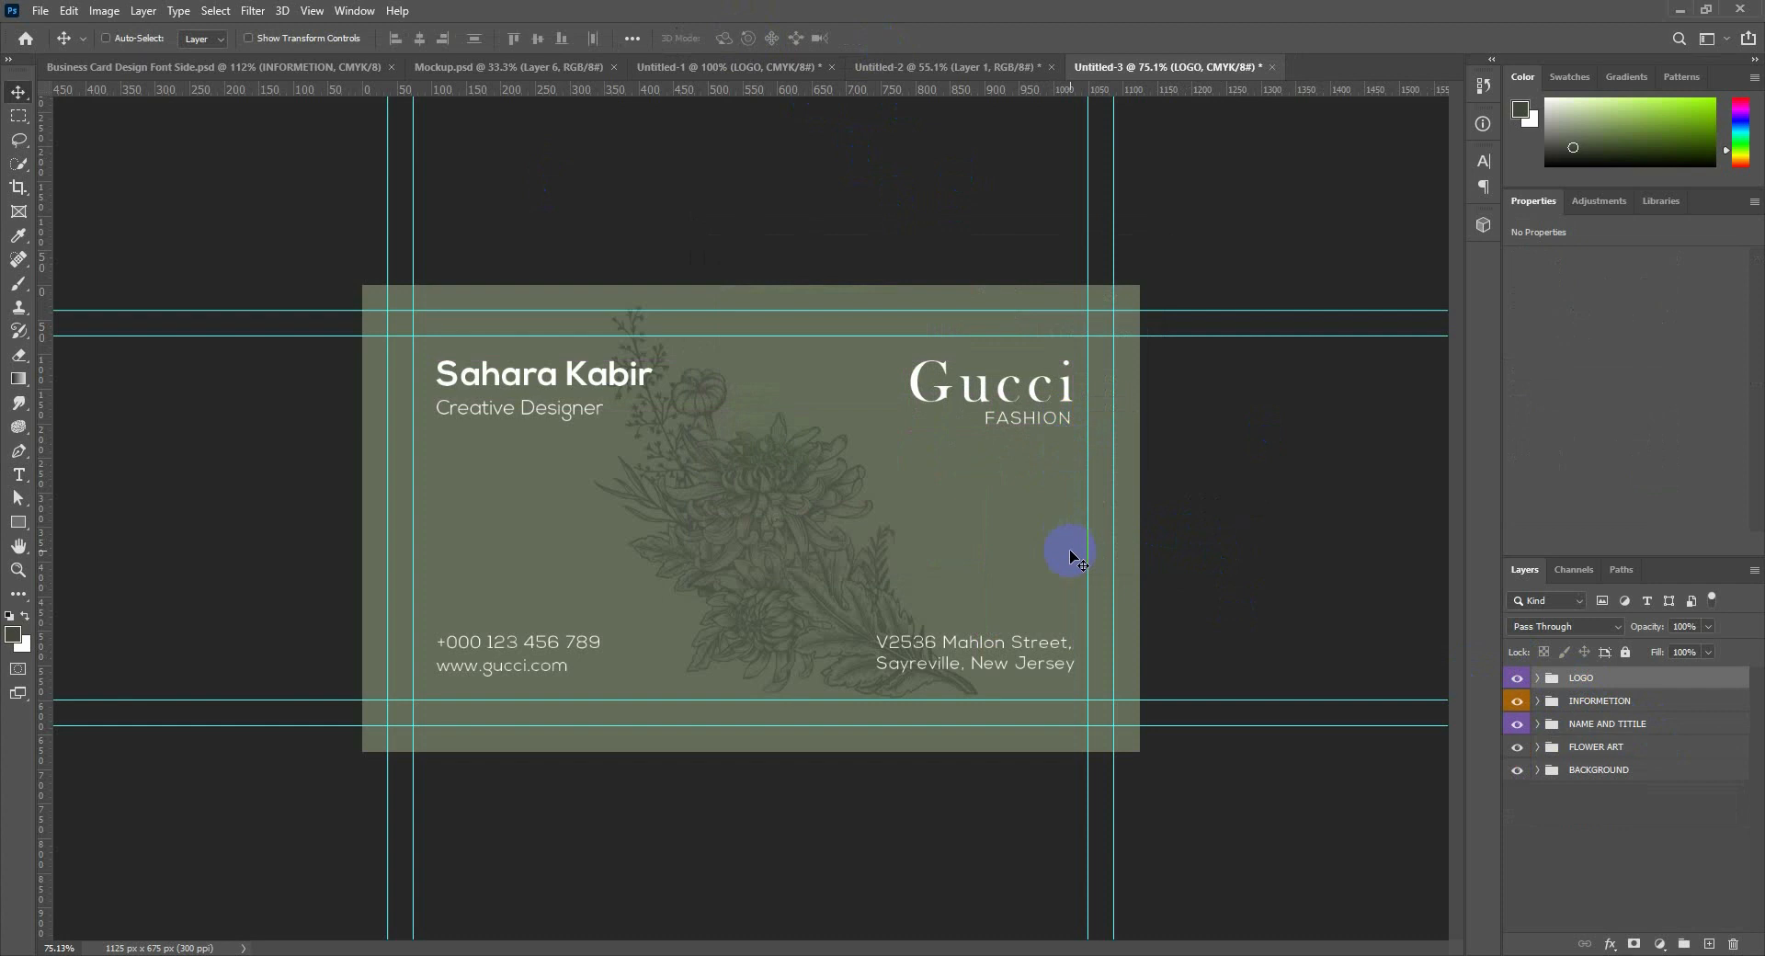
{"action": "key", "text": "ctrl+t"}
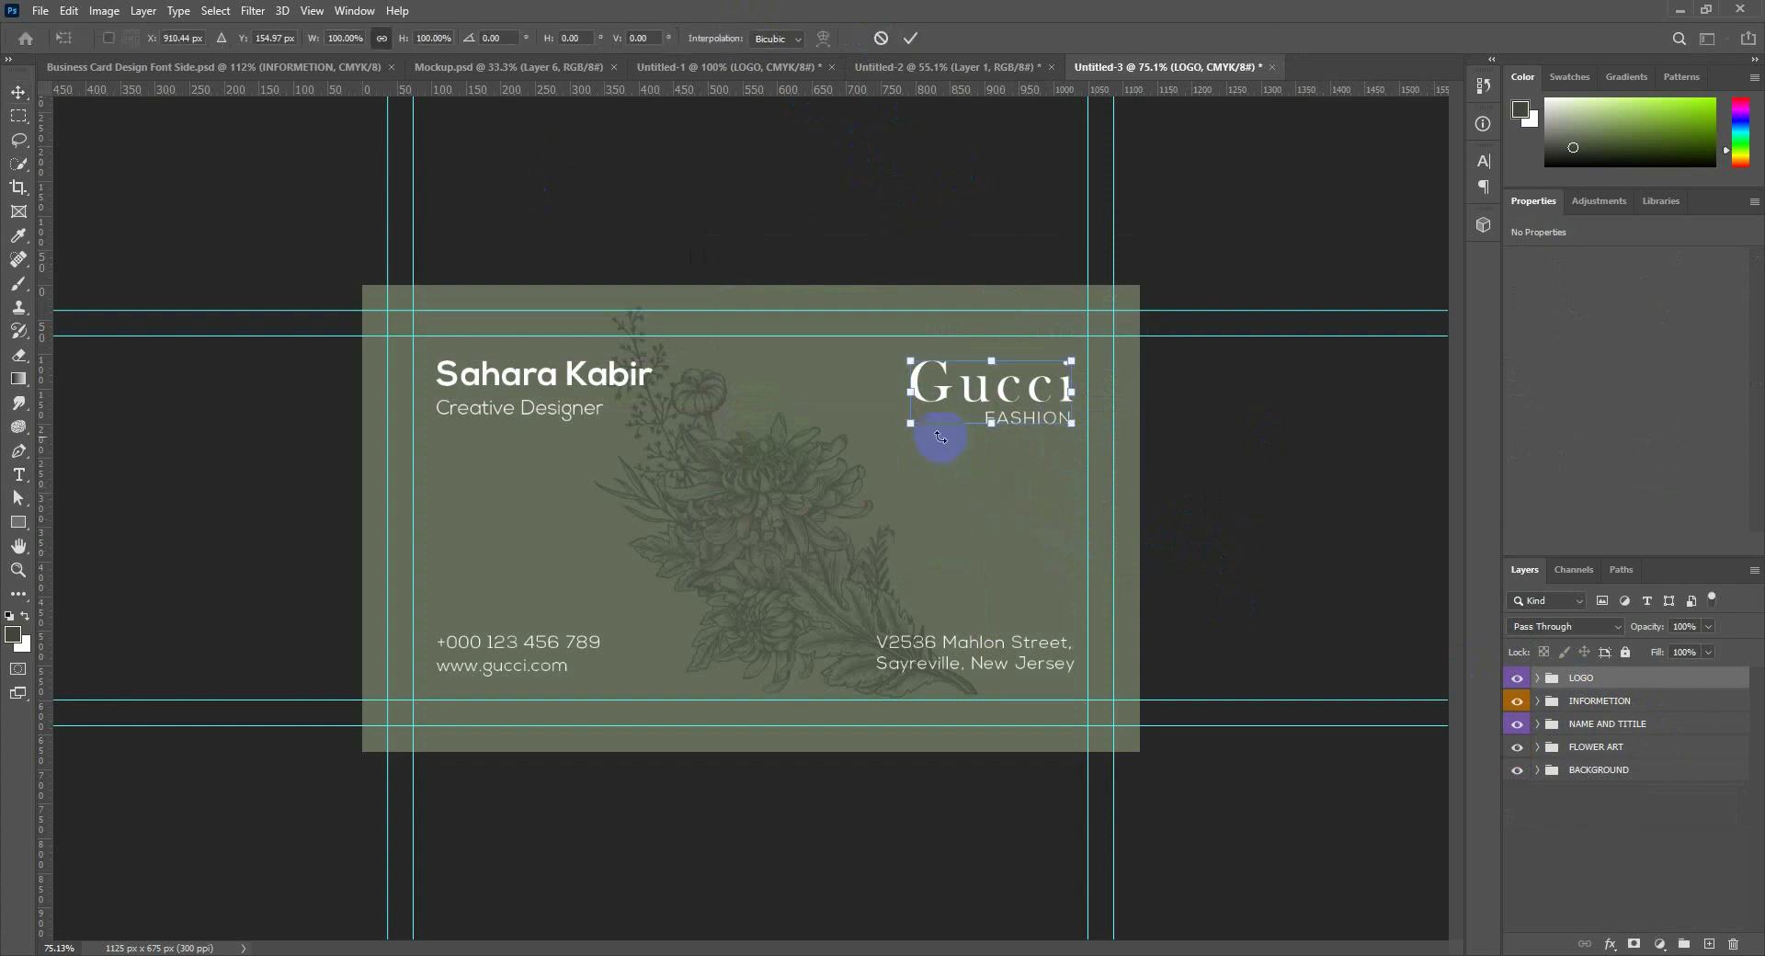
{"action": "left_click_drag", "start_coordinate": [911, 425], "coordinate": [1025, 416]}
{"action": "key", "text": "Return"}
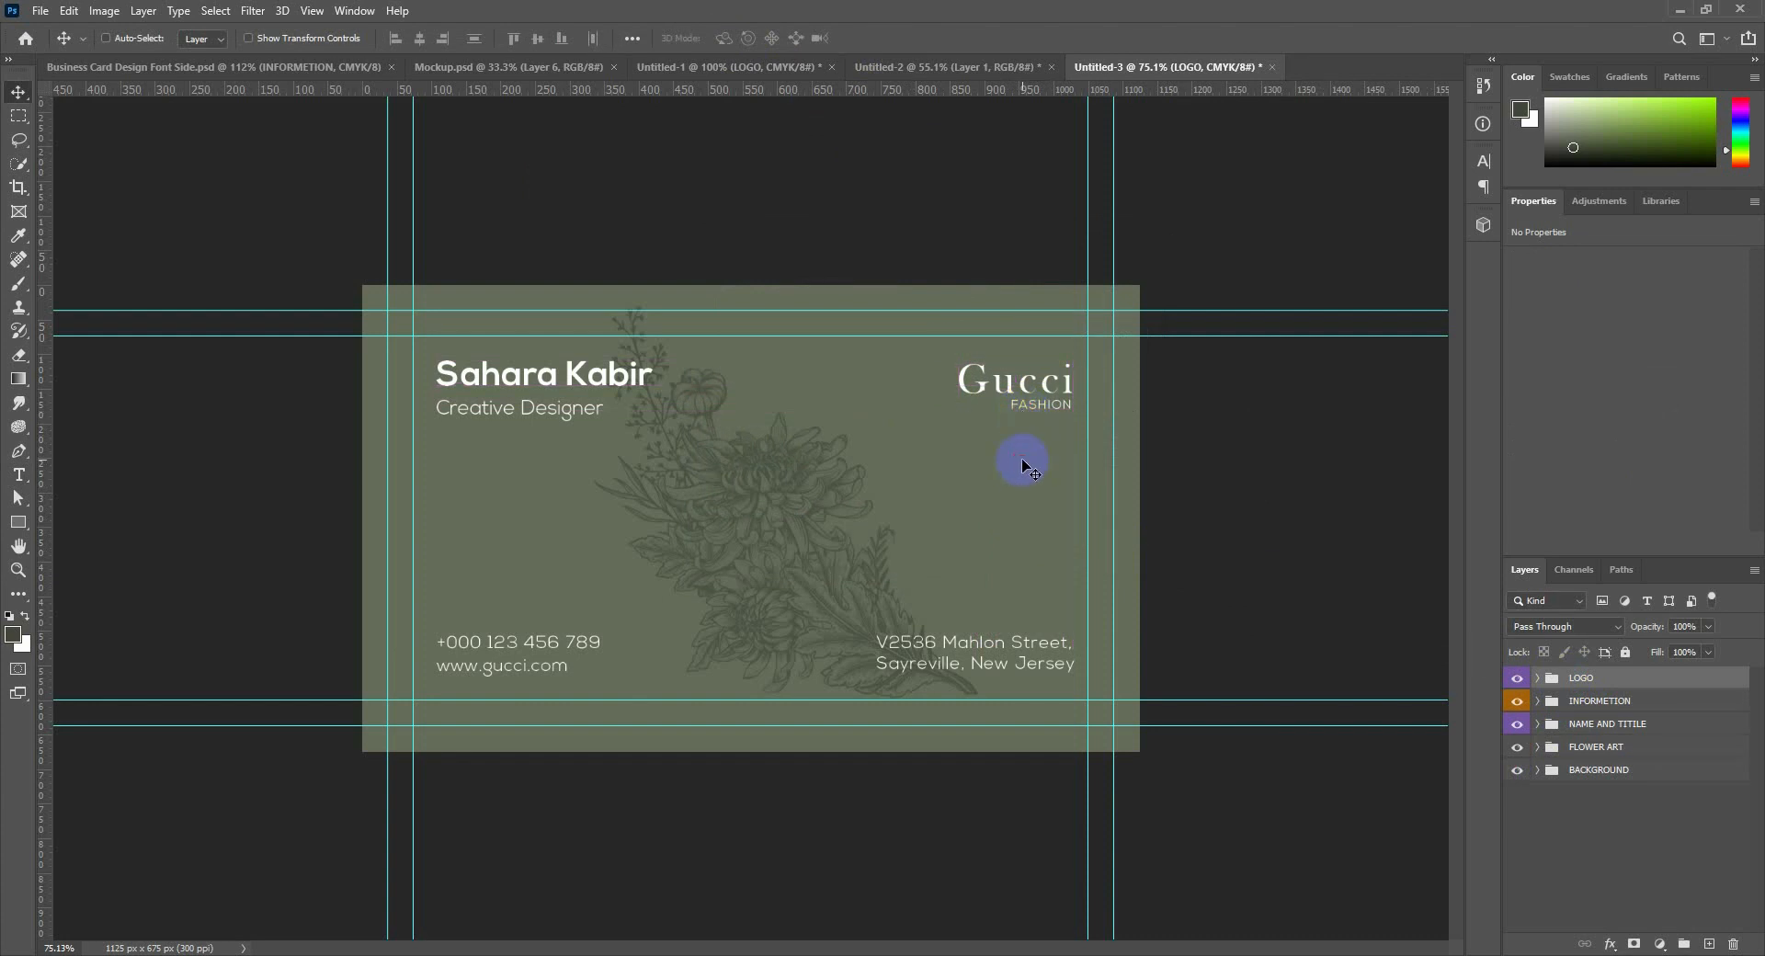
Hide the guides and the LOGO group to review the card without them.
{"action": "key", "text": "ctrl+minus"}
{"action": "key", "text": "ctrl+semicolon"}
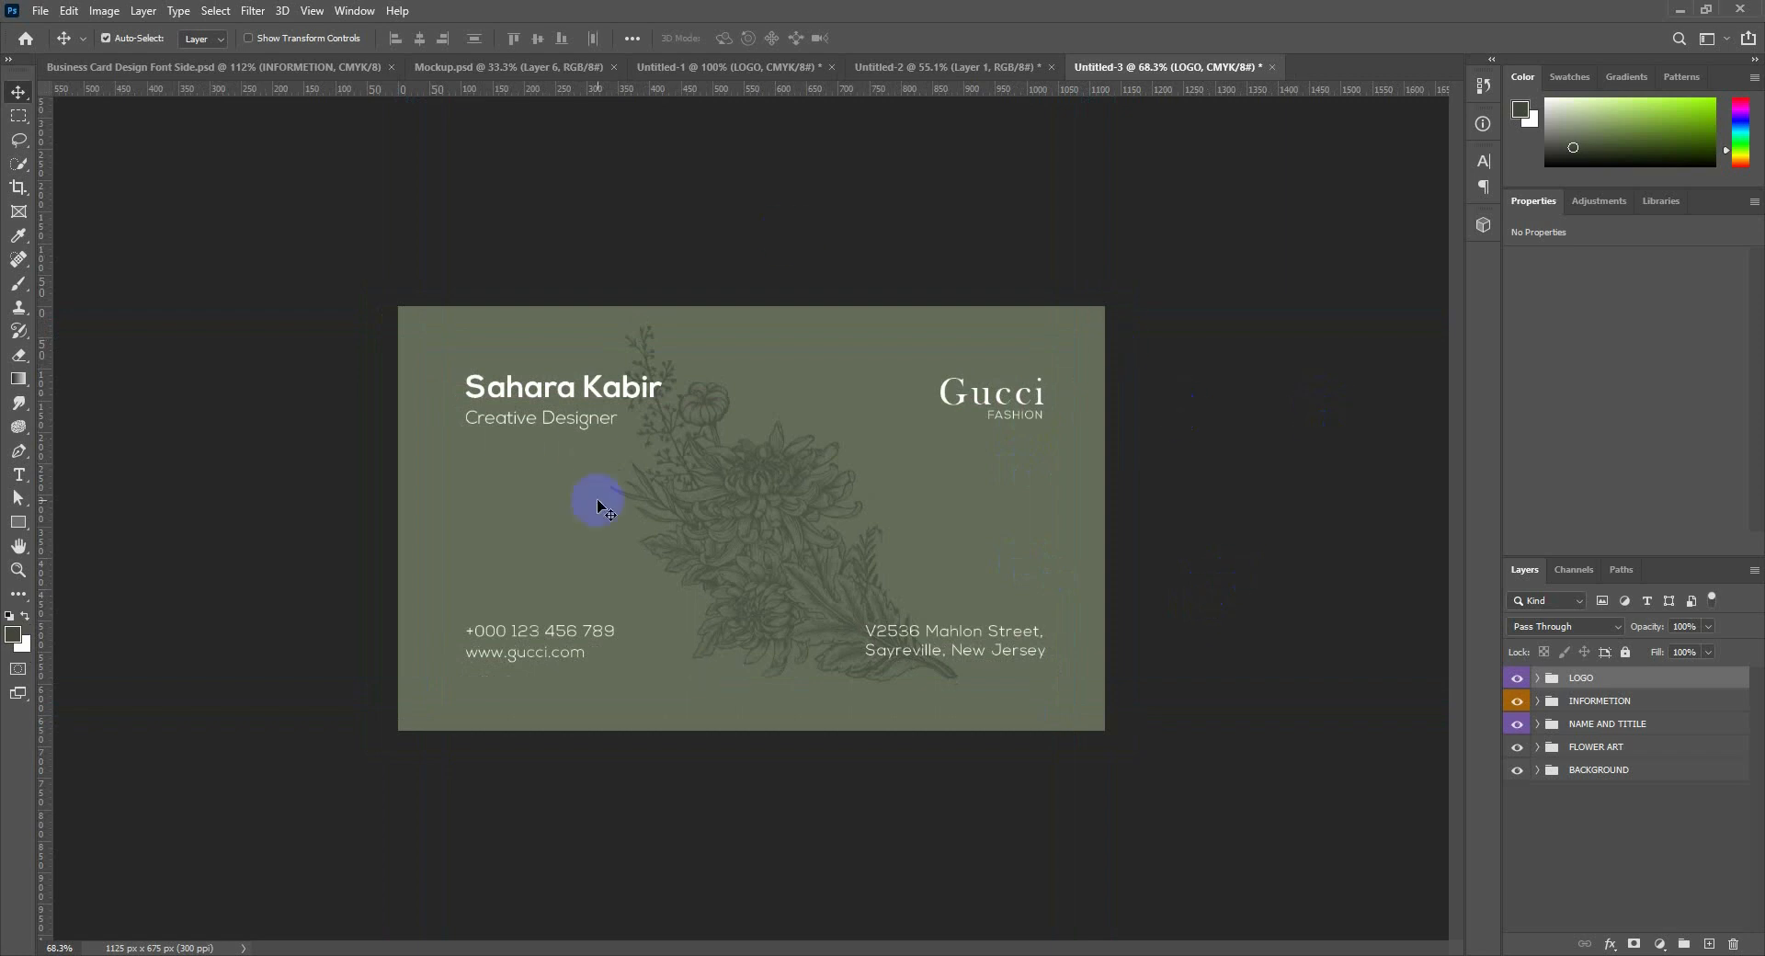
{"action": "key", "text": "ctrl+plus"}
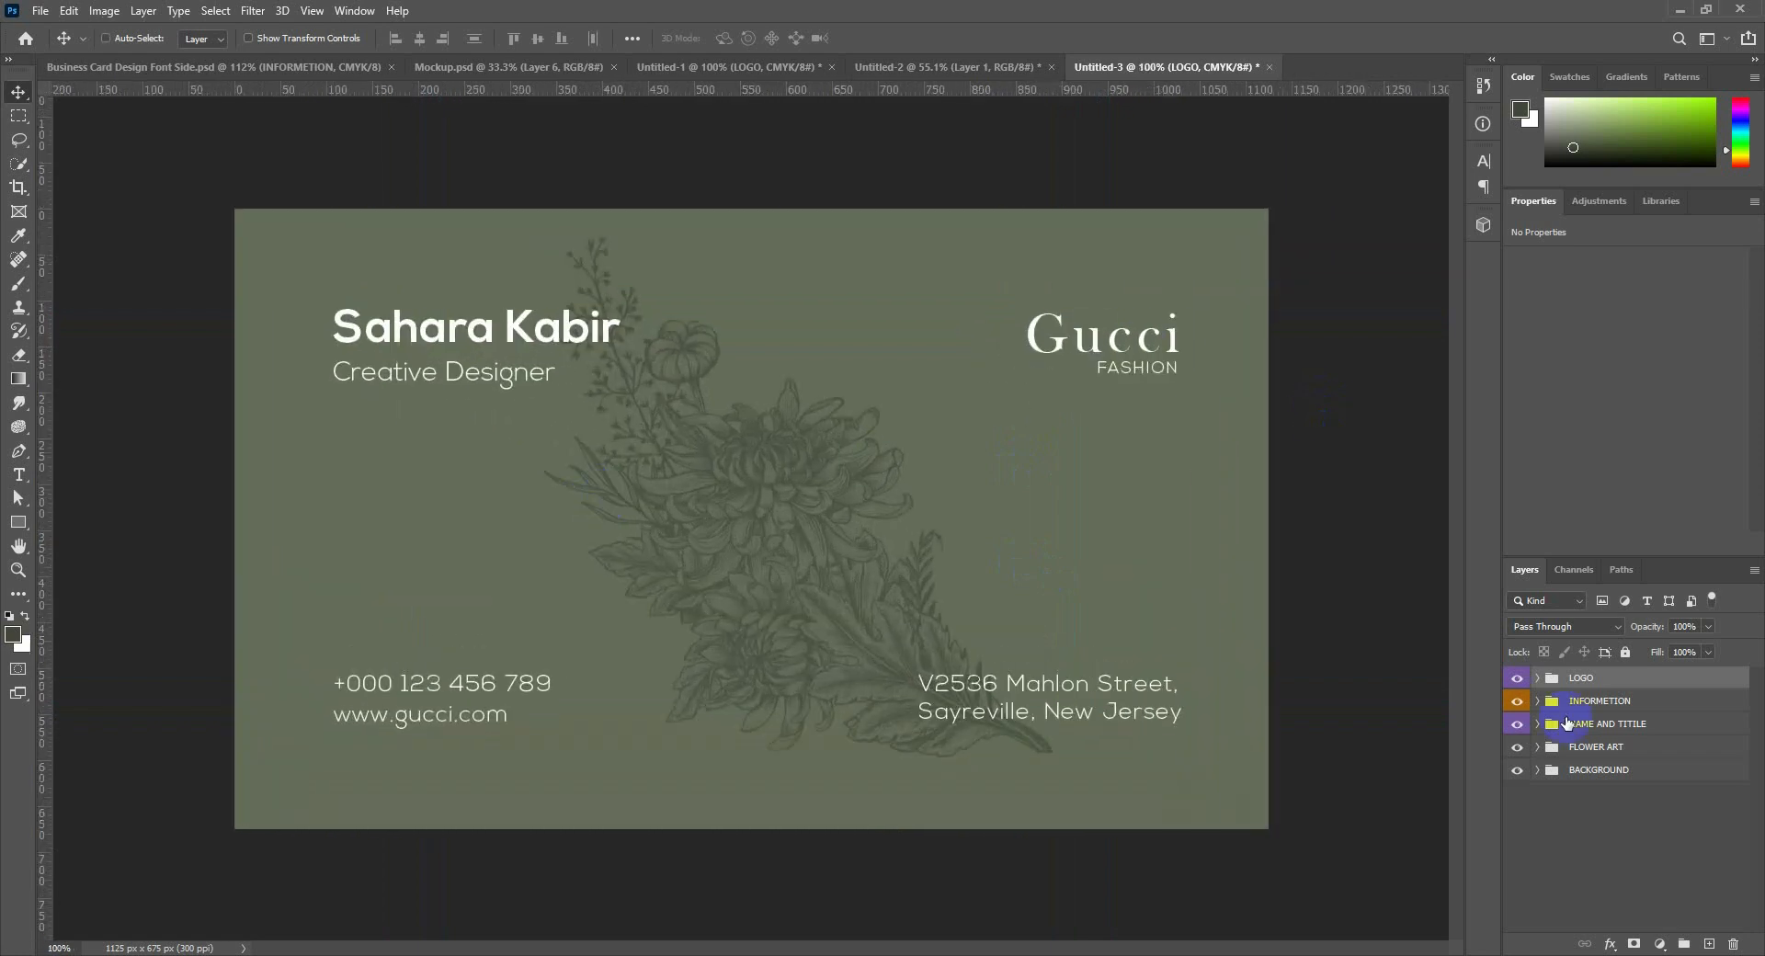
{"action": "left_click", "coordinate": [1518, 690]}
Colour-label the groups: FLOWER ART orange, BACKGROUND violet, NAME AND TITILE red and INFORMETION yellow.
{"action": "right_click", "coordinate": [1581, 746]}
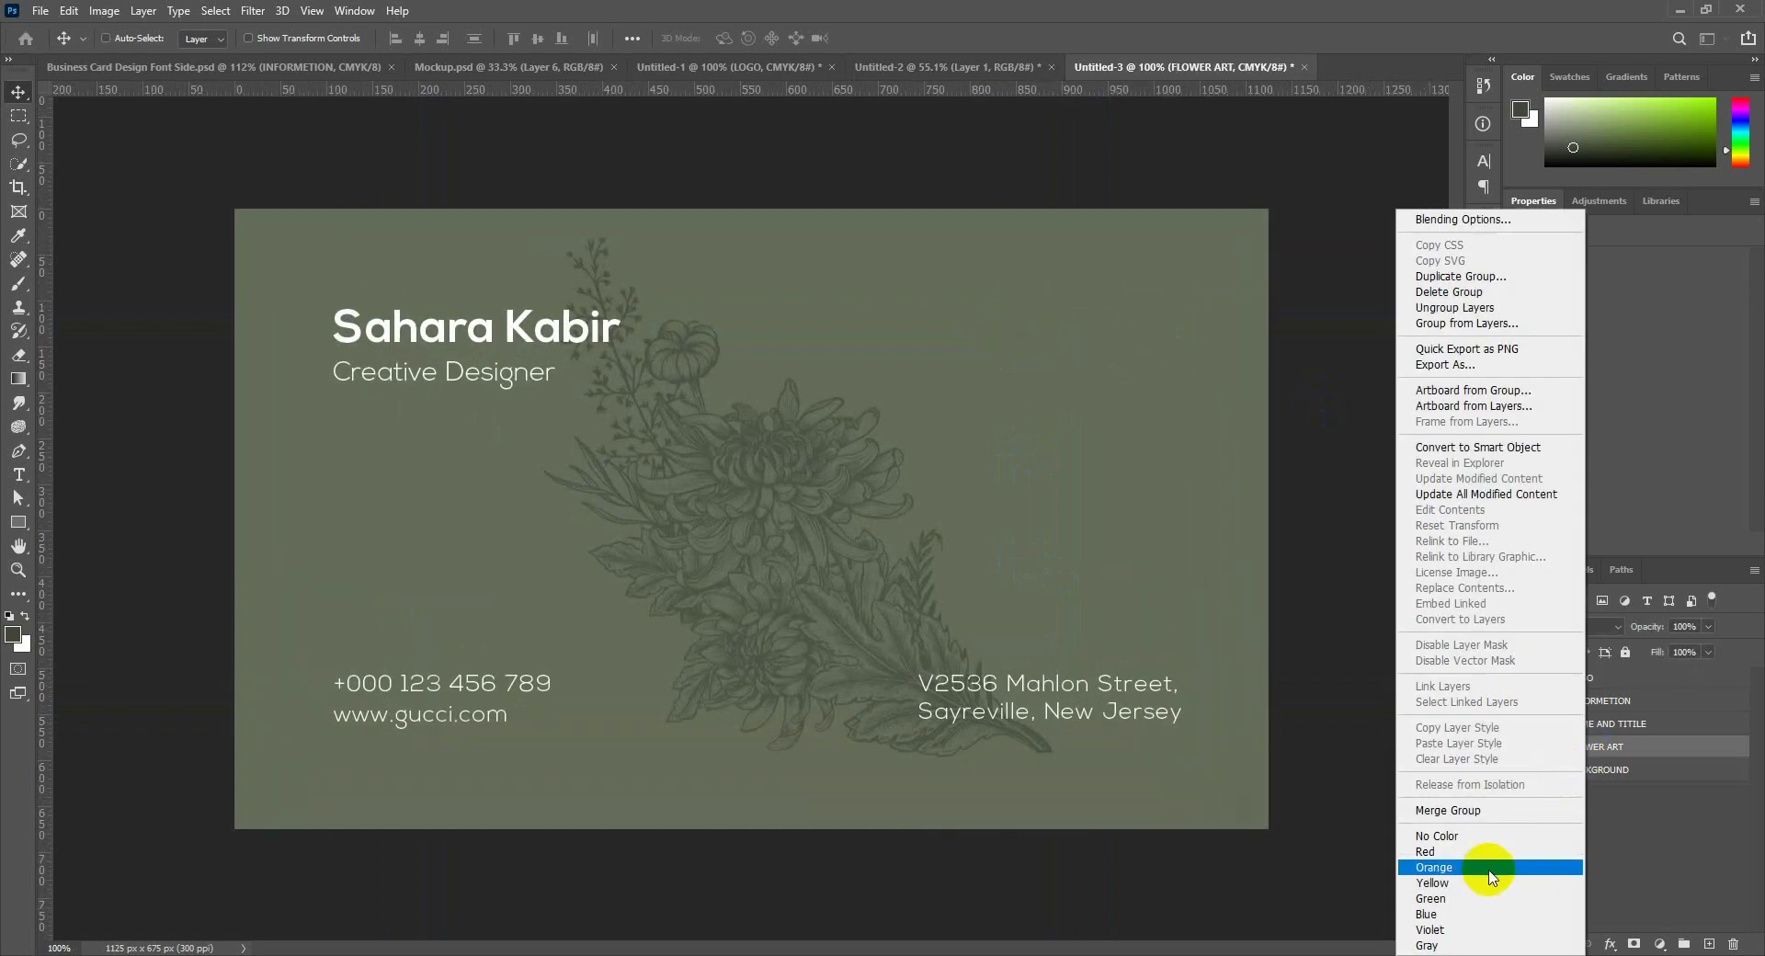
{"action": "left_click", "coordinate": [1489, 868]}
{"action": "right_click", "coordinate": [1580, 784]}
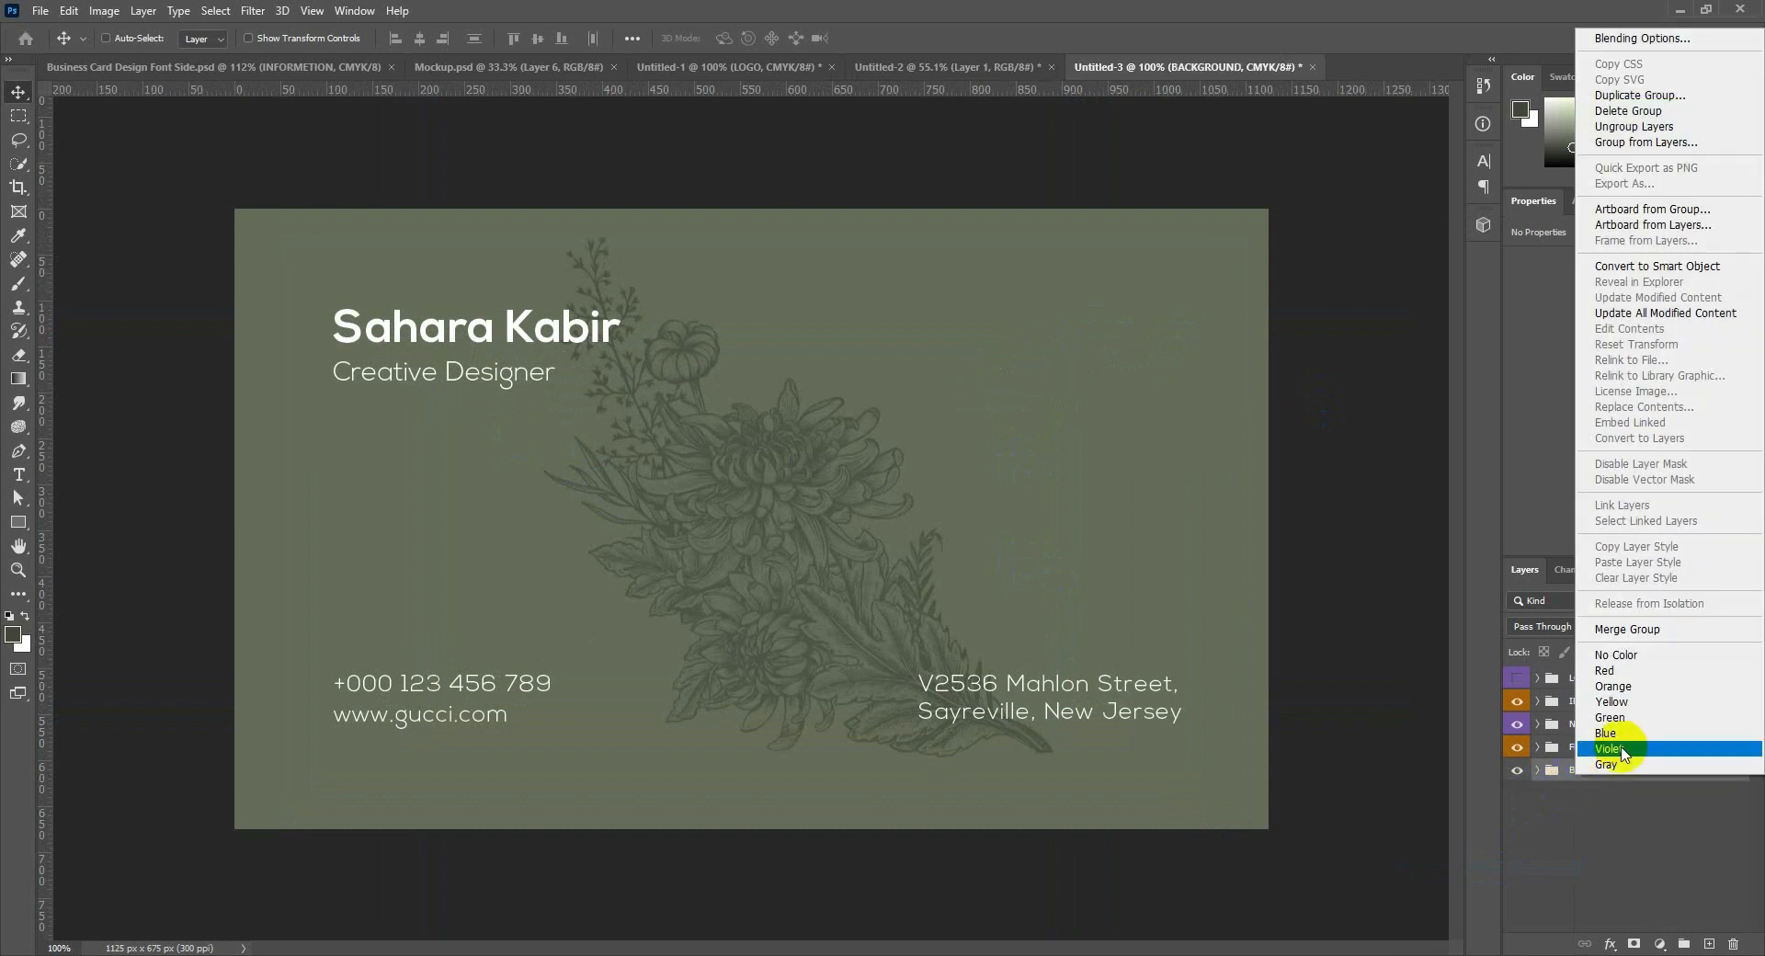
{"action": "left_click", "coordinate": [1628, 740]}
{"action": "right_click", "coordinate": [1581, 733]}
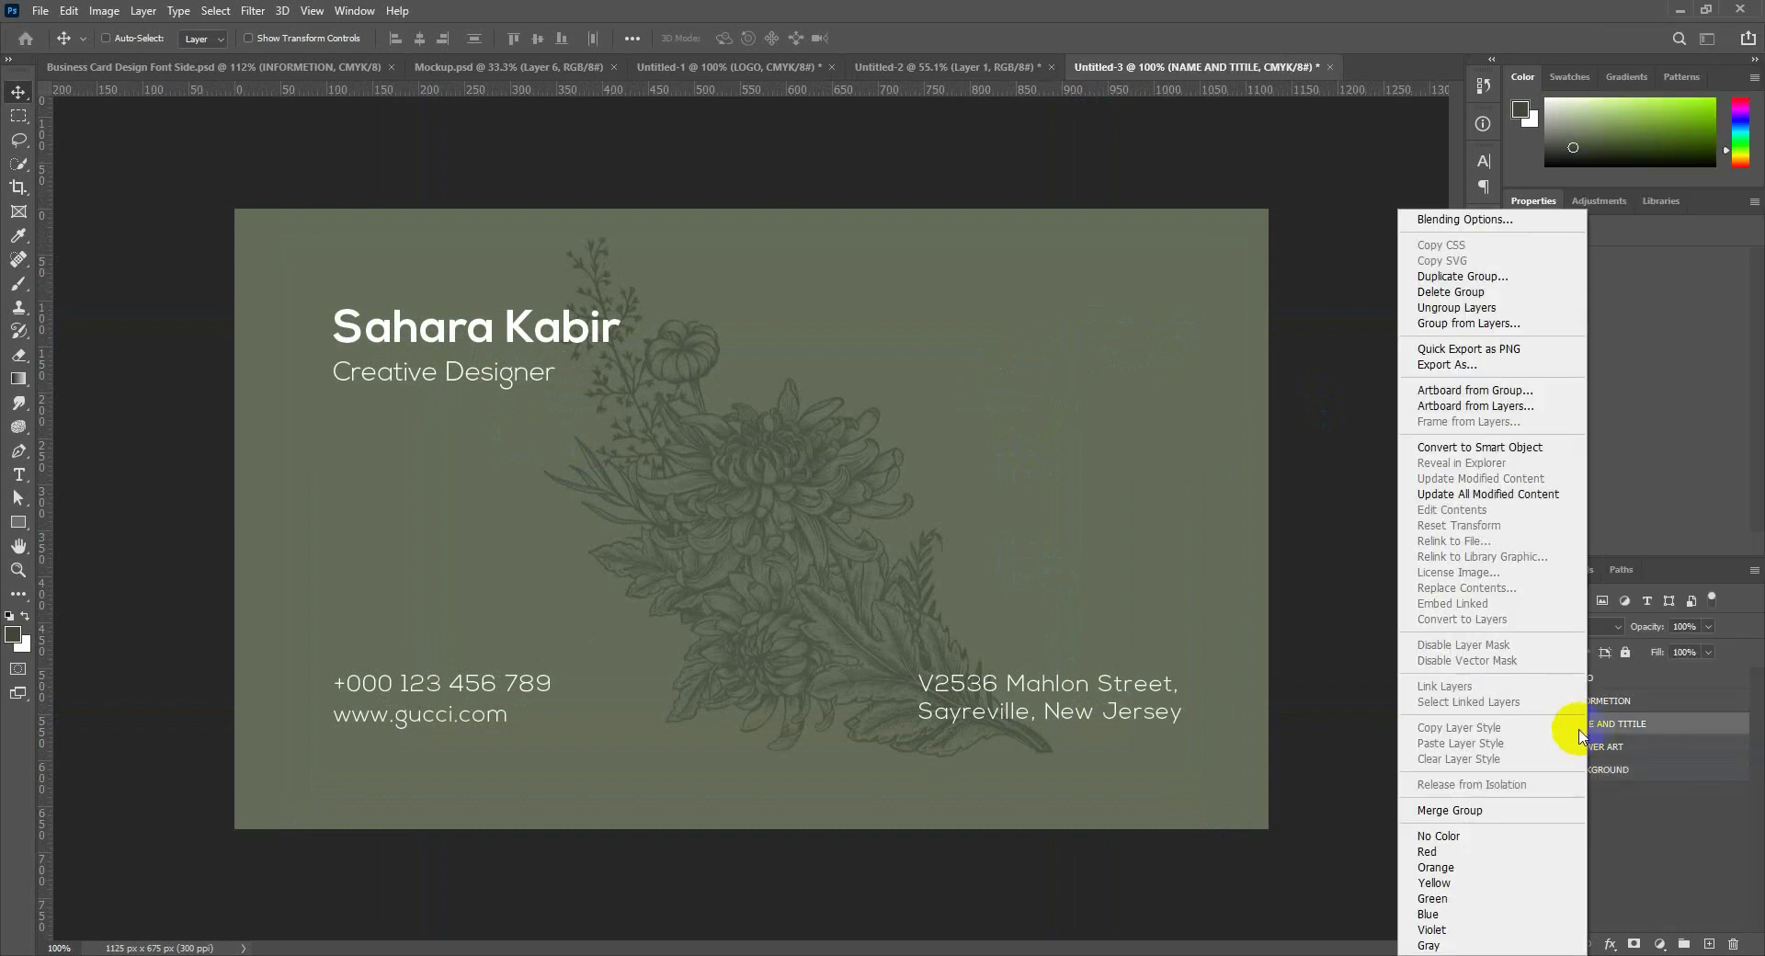
{"action": "left_click", "coordinate": [1453, 851]}
{"action": "scroll", "coordinate": [788, 592], "scroll_direction": "up", "scroll_amount": 1}
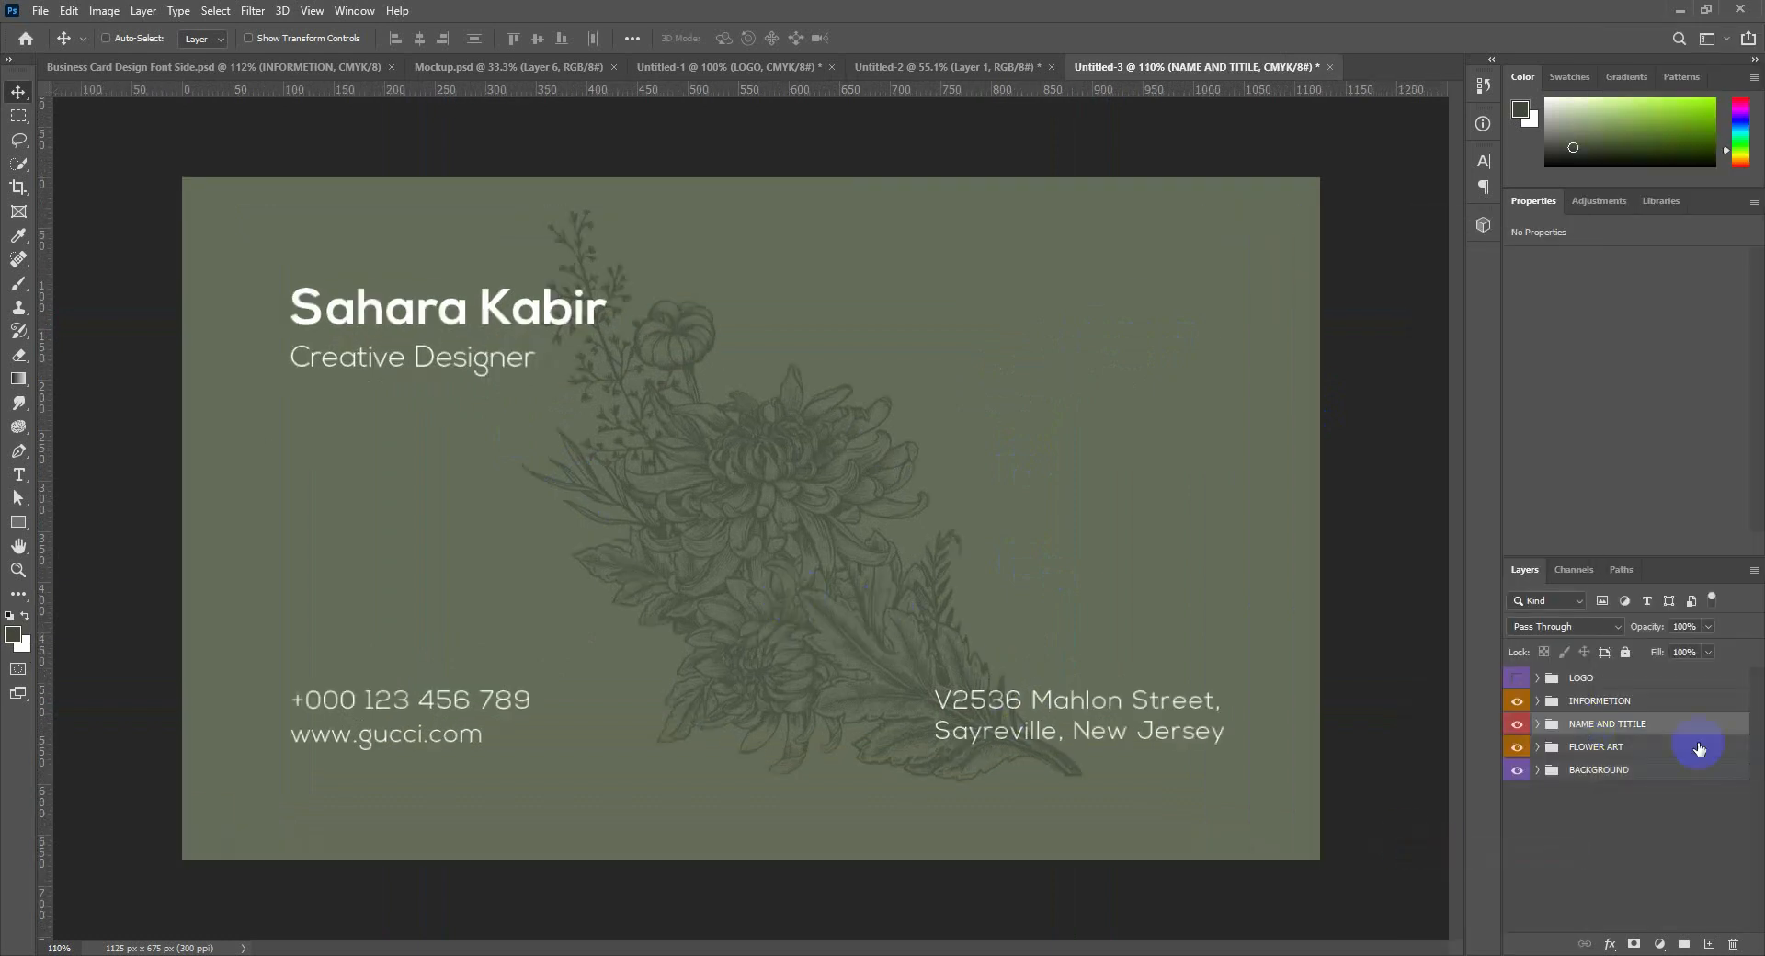
{"action": "right_click", "coordinate": [1628, 706]}
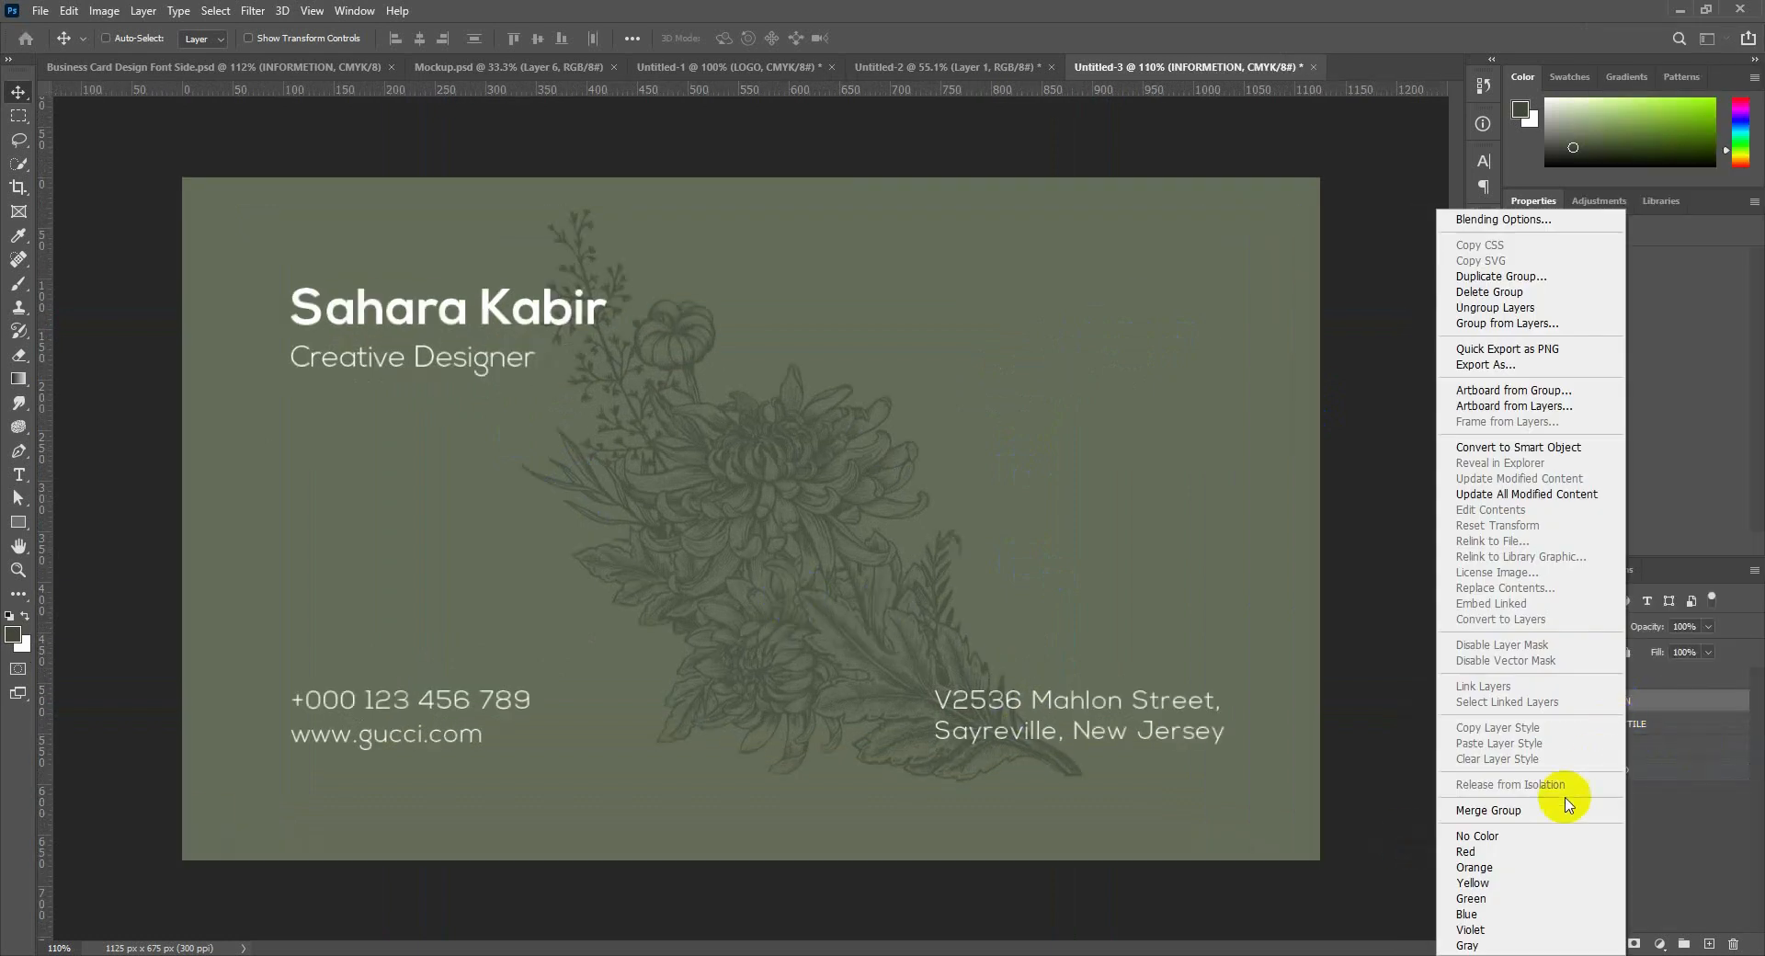
{"action": "left_click", "coordinate": [1530, 883]}
Label the hidden LOGO group blue, then delete the group from the card.
{"action": "right_click", "coordinate": [1572, 682]}
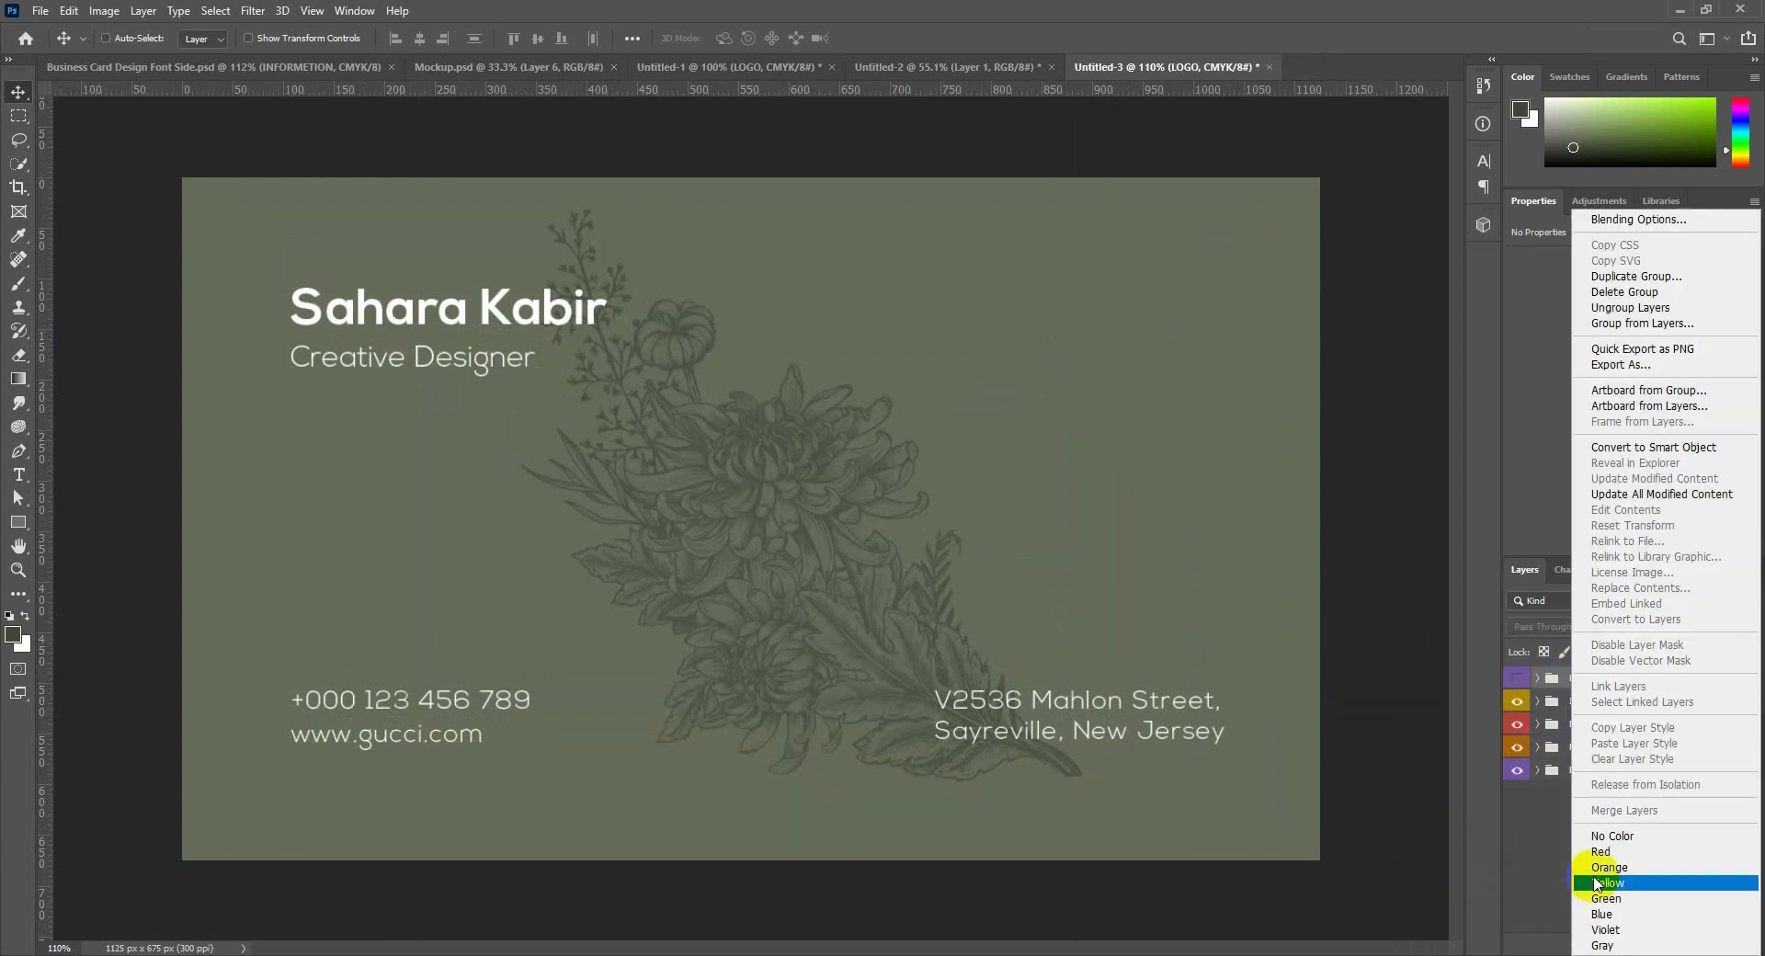
{"action": "left_click", "coordinate": [1604, 901]}
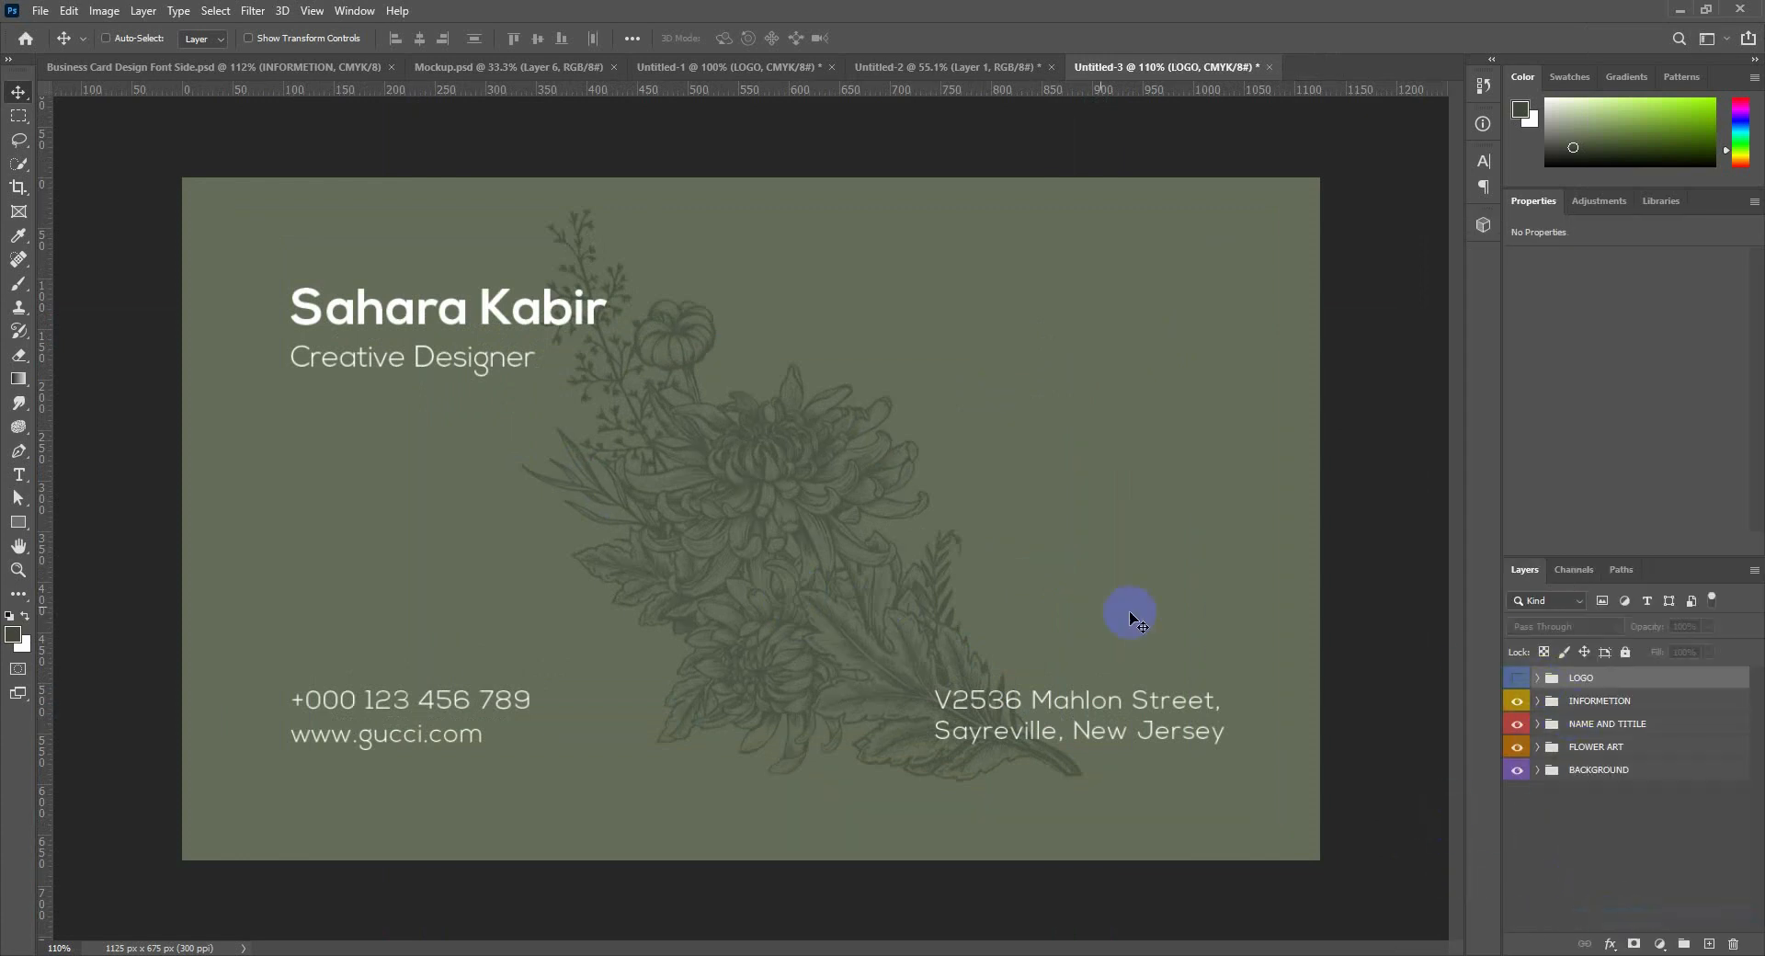
{"action": "key", "text": "Delete"}
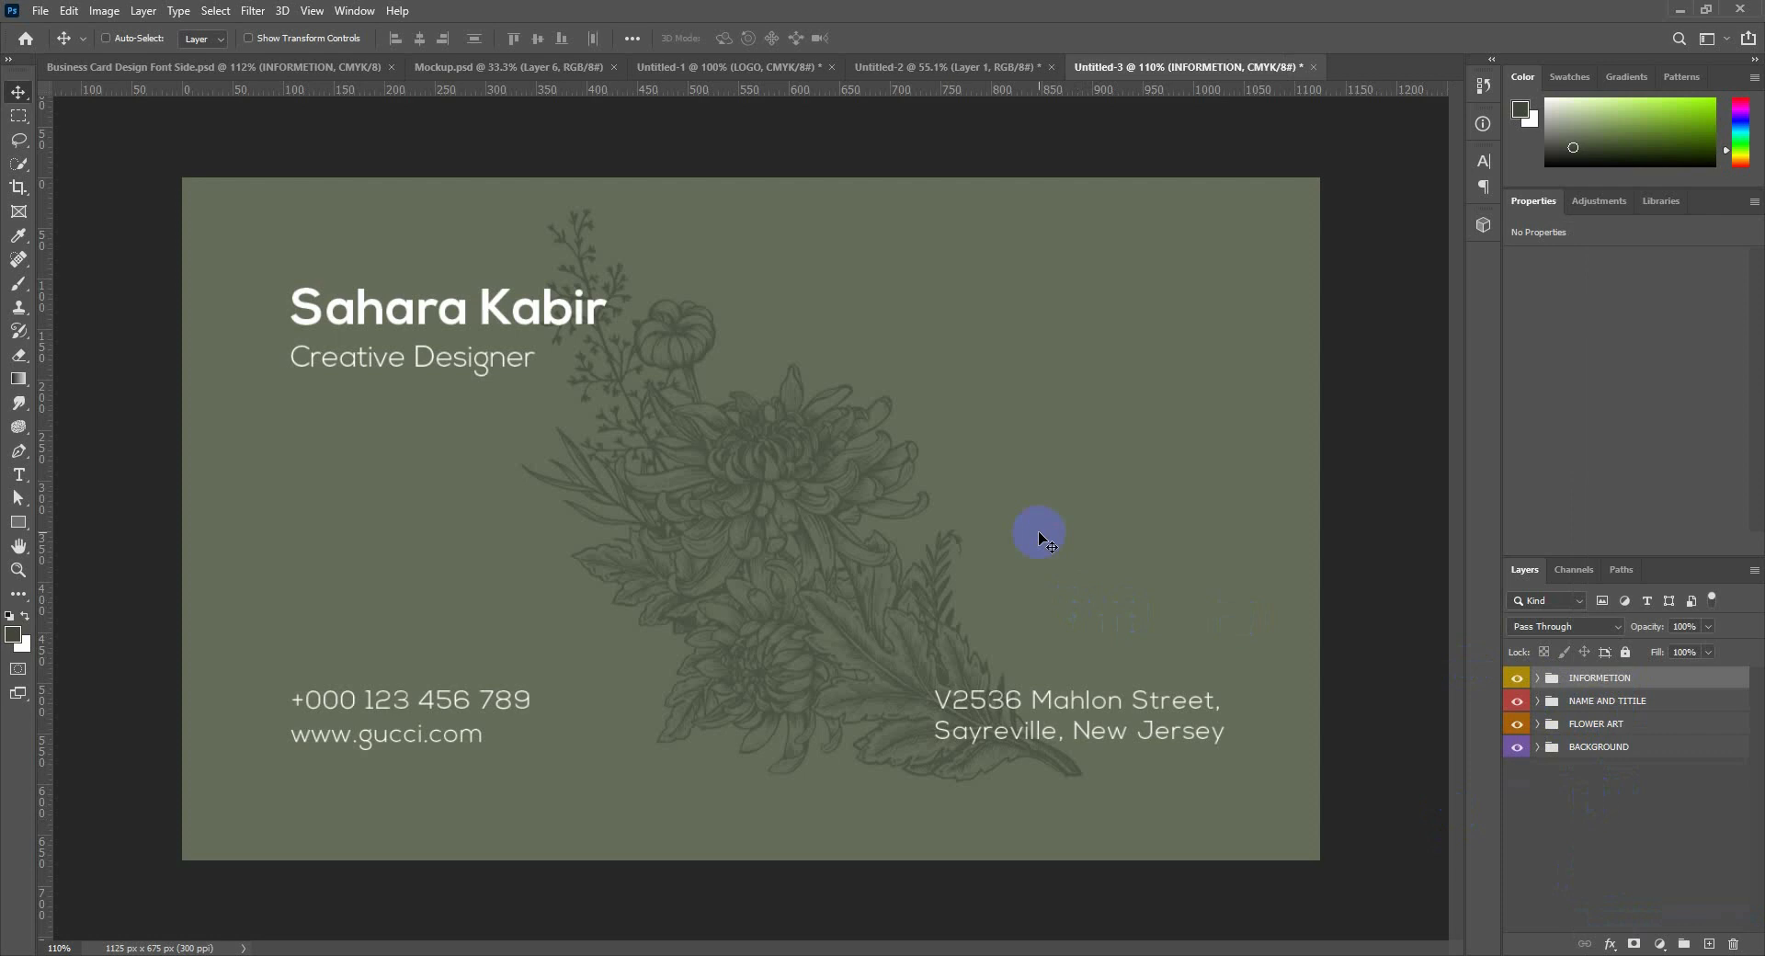
Show the guides, copy the crumpled paper layer from Untitled-2 onto the olive card, and set its blend mode to Multiply.
{"action": "key", "text": "ctrl+semicolon"}
{"action": "left_click", "coordinate": [947, 66]}
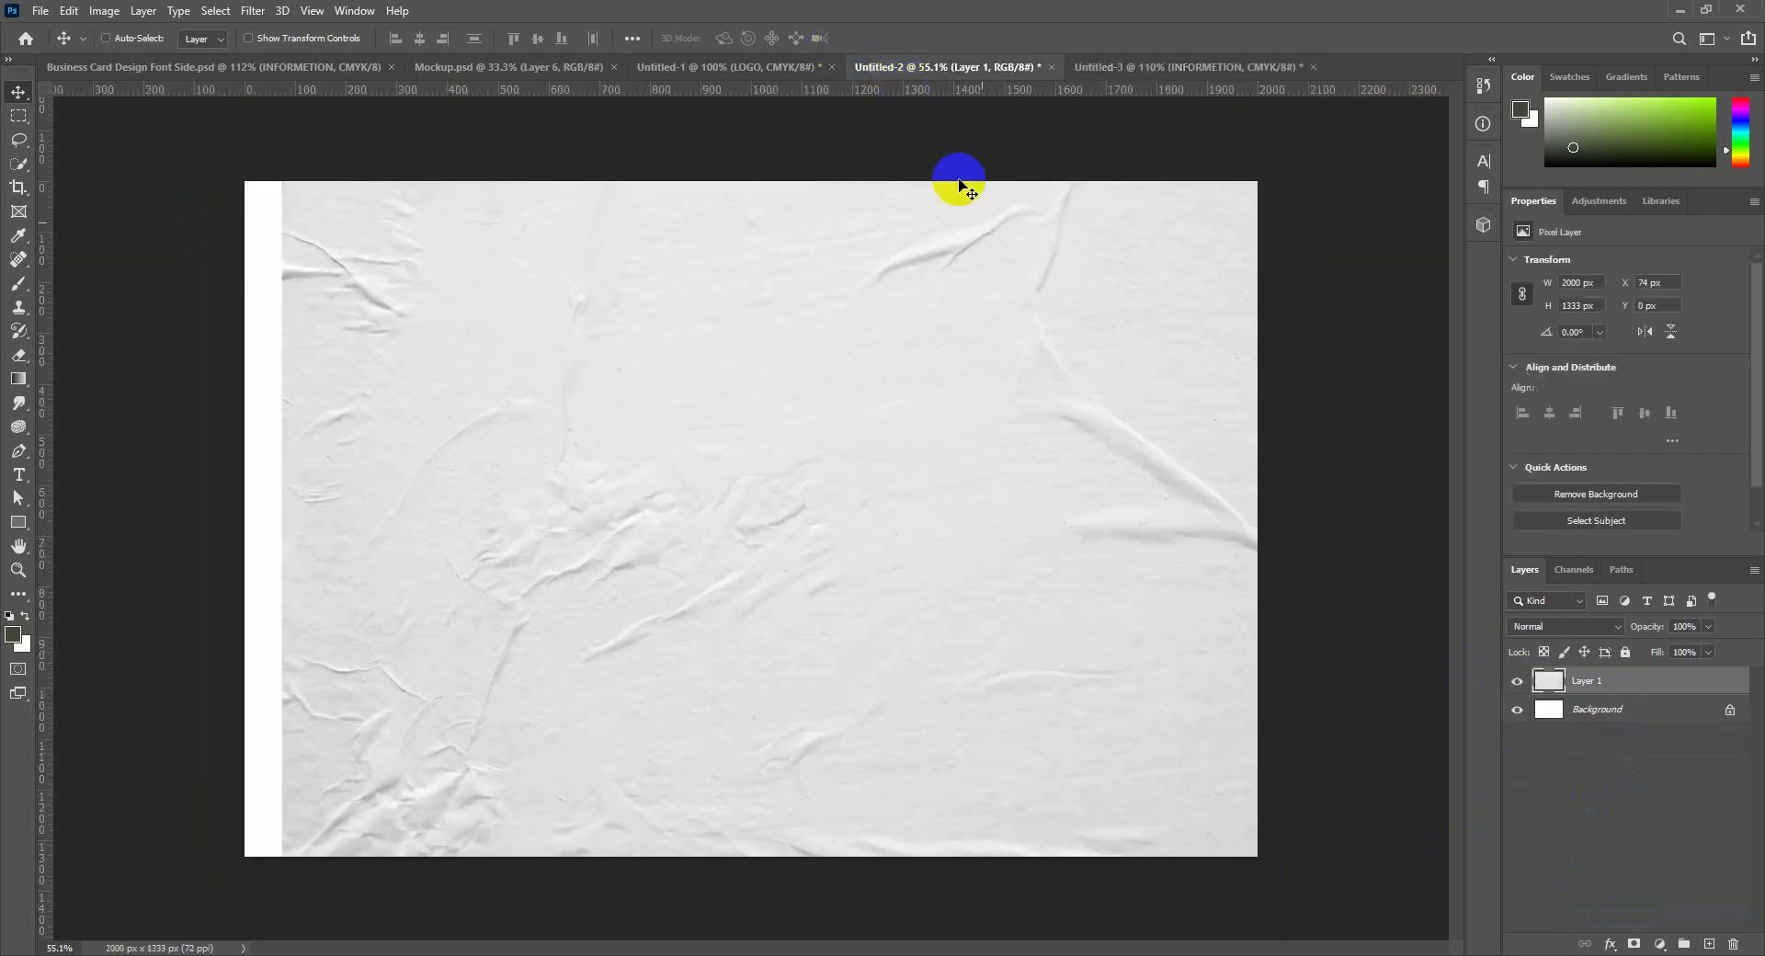
{"action": "left_click_drag", "start_coordinate": [996, 359], "coordinate": [847, 492]}
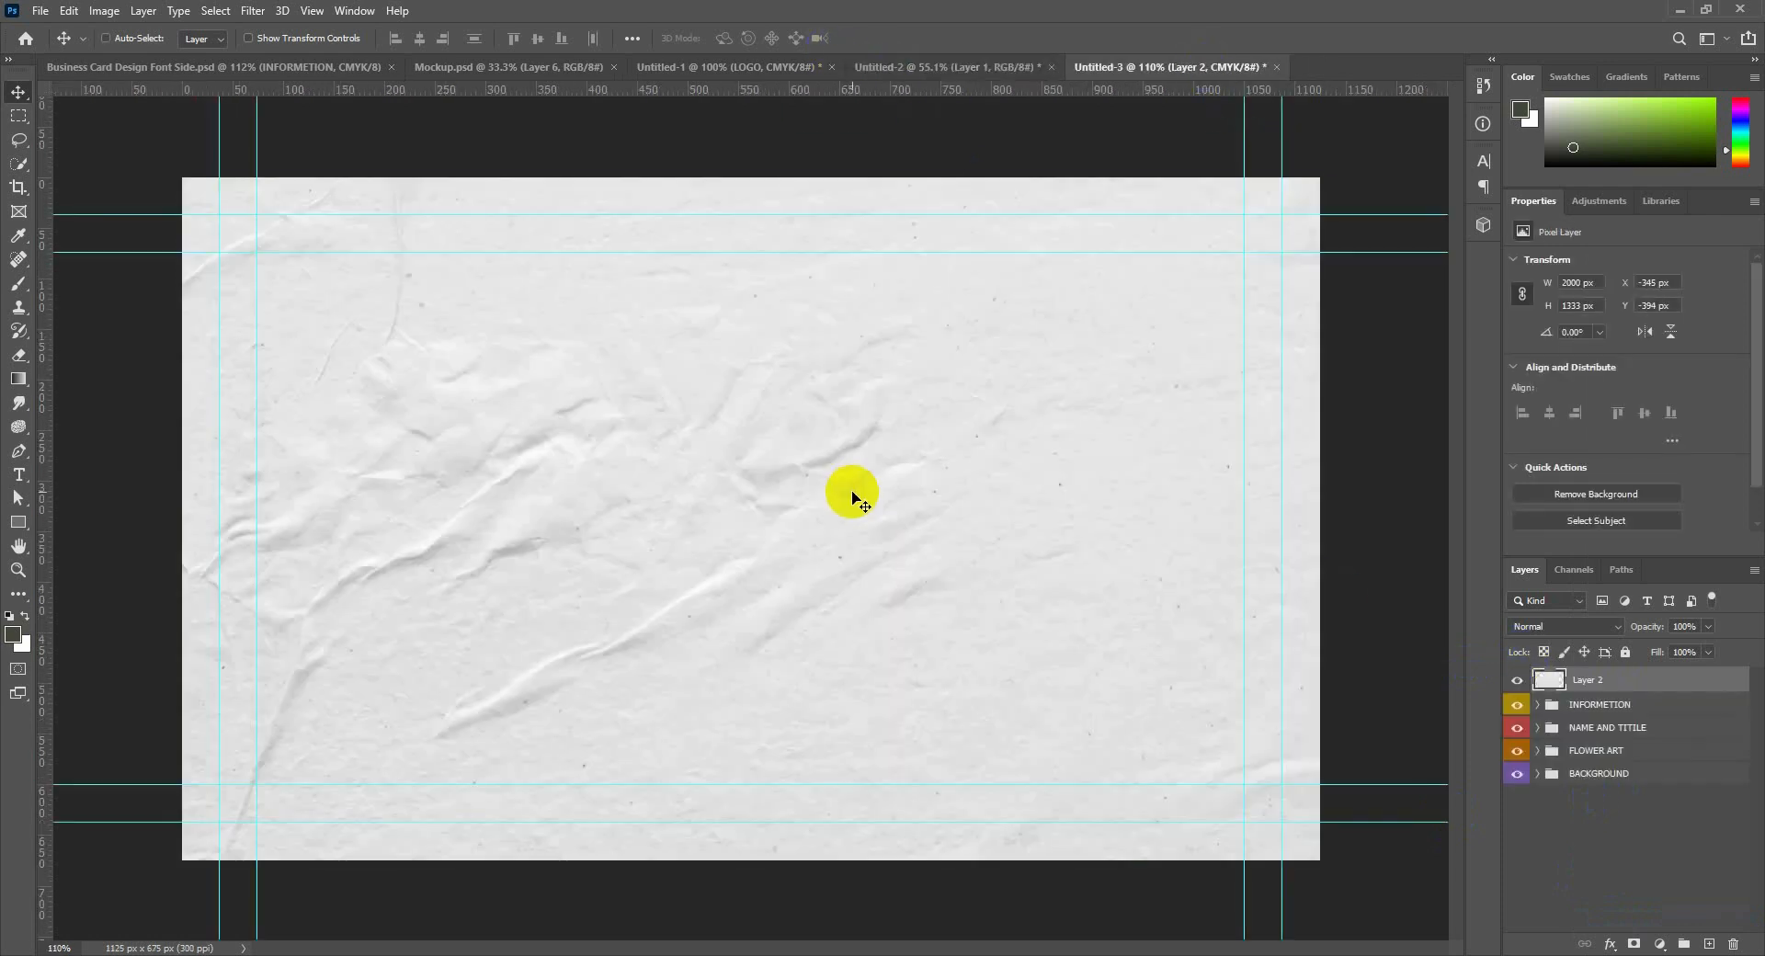
{"action": "left_click", "coordinate": [1554, 626]}
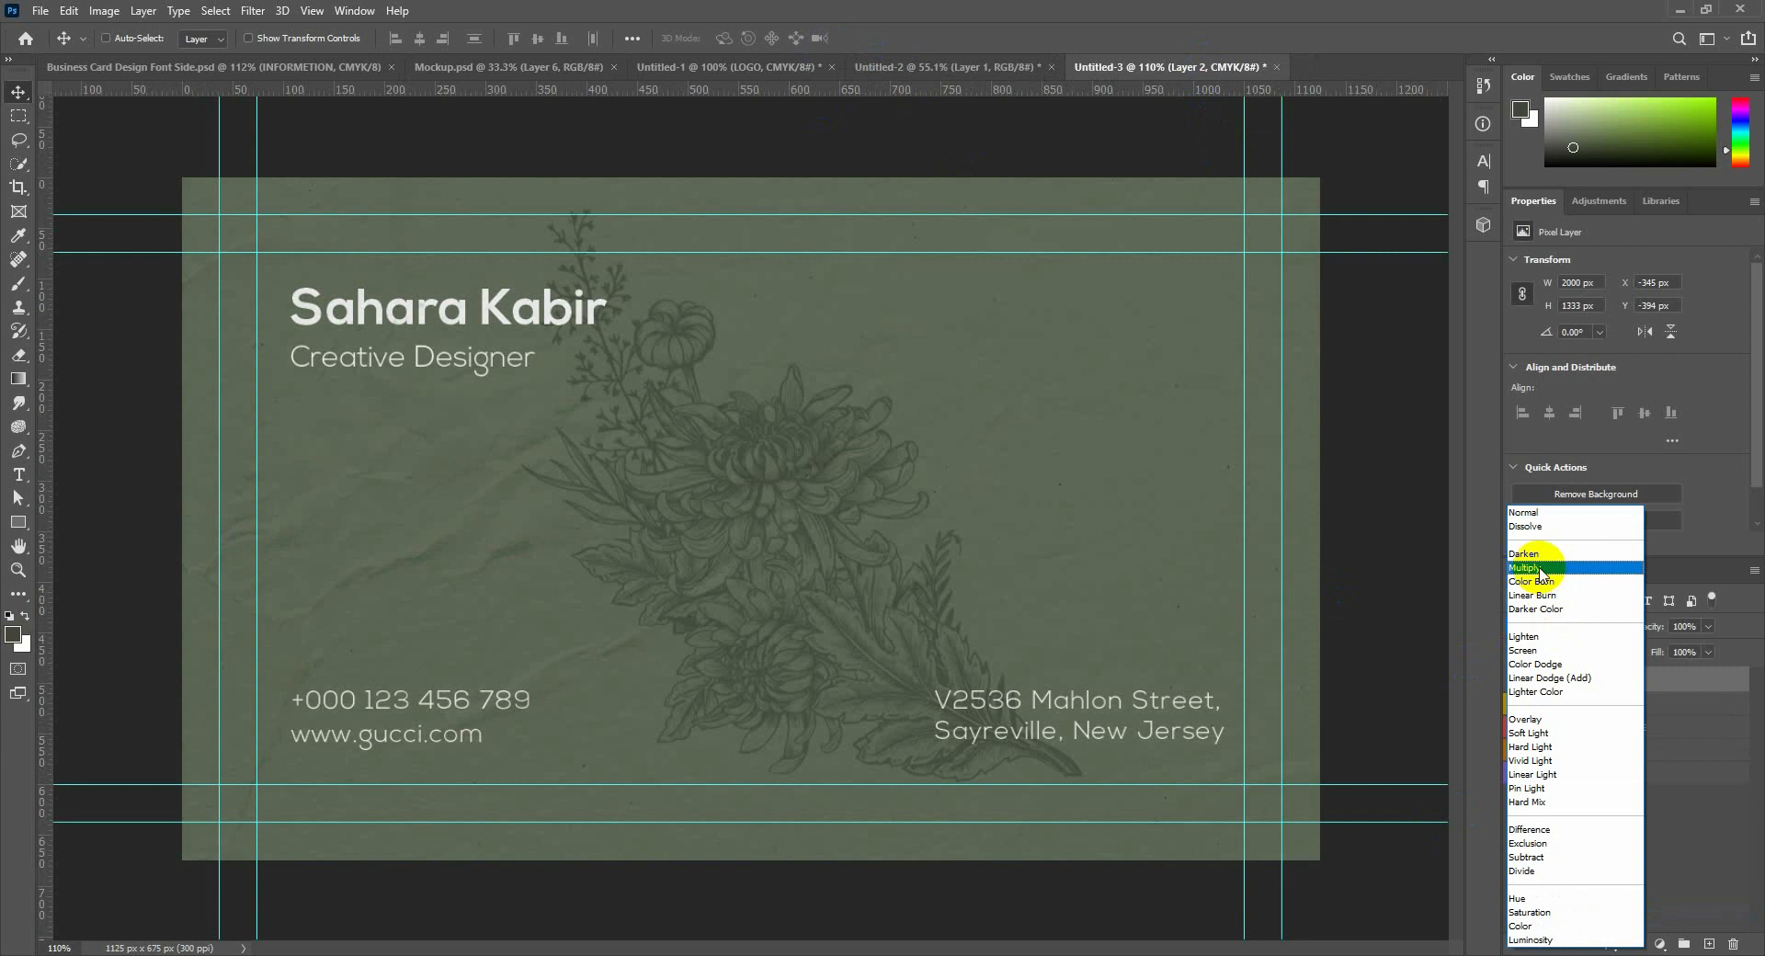
{"action": "left_click", "coordinate": [1539, 563]}
Scale the paper texture down to about 1193 × 795 px and position it so it covers the whole card.
{"action": "left_click_drag", "start_coordinate": [1038, 505], "coordinate": [897, 545]}
{"action": "key", "text": "ctrl+t"}
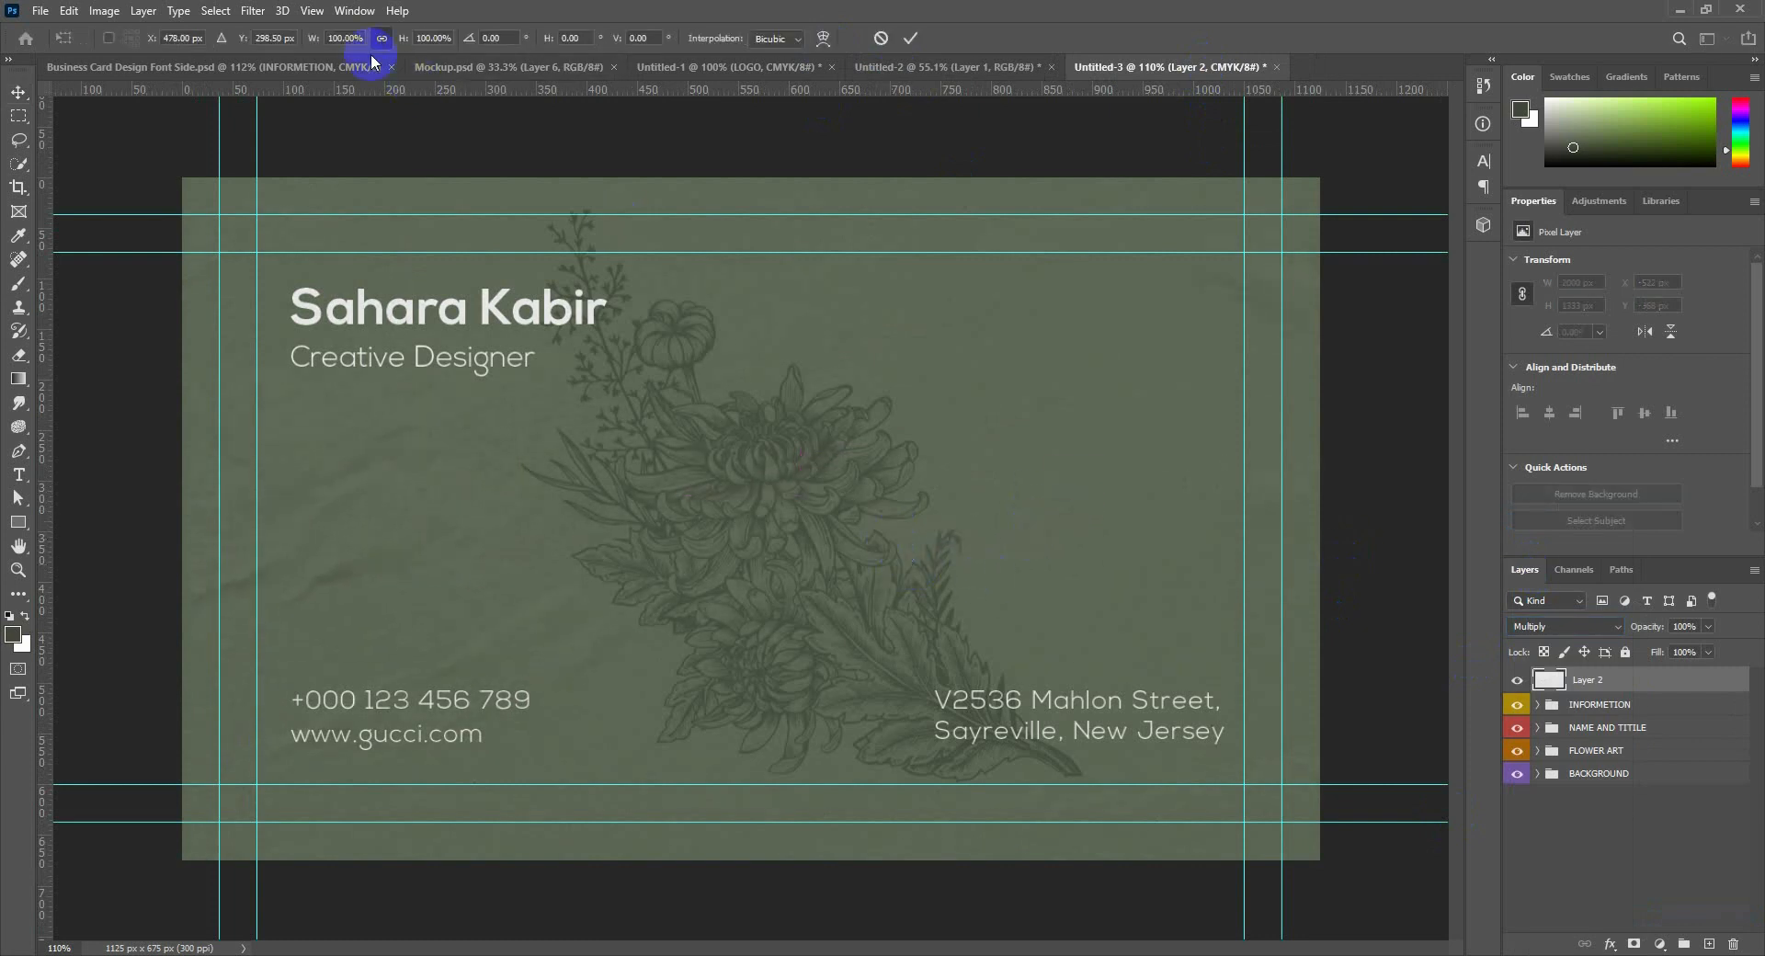
{"action": "left_click_drag", "start_coordinate": [312, 43], "coordinate": [264, 46]}
{"action": "mouse_move", "coordinate": [546, 346]}
{"action": "left_mouse_down"}
{"action": "mouse_move", "coordinate": [563, 358]}
{"action": "mouse_move", "coordinate": [527, 354]}
{"action": "mouse_move", "coordinate": [546, 346]}
{"action": "left_mouse_up"}
{"action": "left_click_drag", "start_coordinate": [1112, 796], "coordinate": [1388, 952]}
{"action": "left_click_drag", "start_coordinate": [1289, 840], "coordinate": [1261, 759]}
{"action": "left_click", "coordinate": [913, 41]}
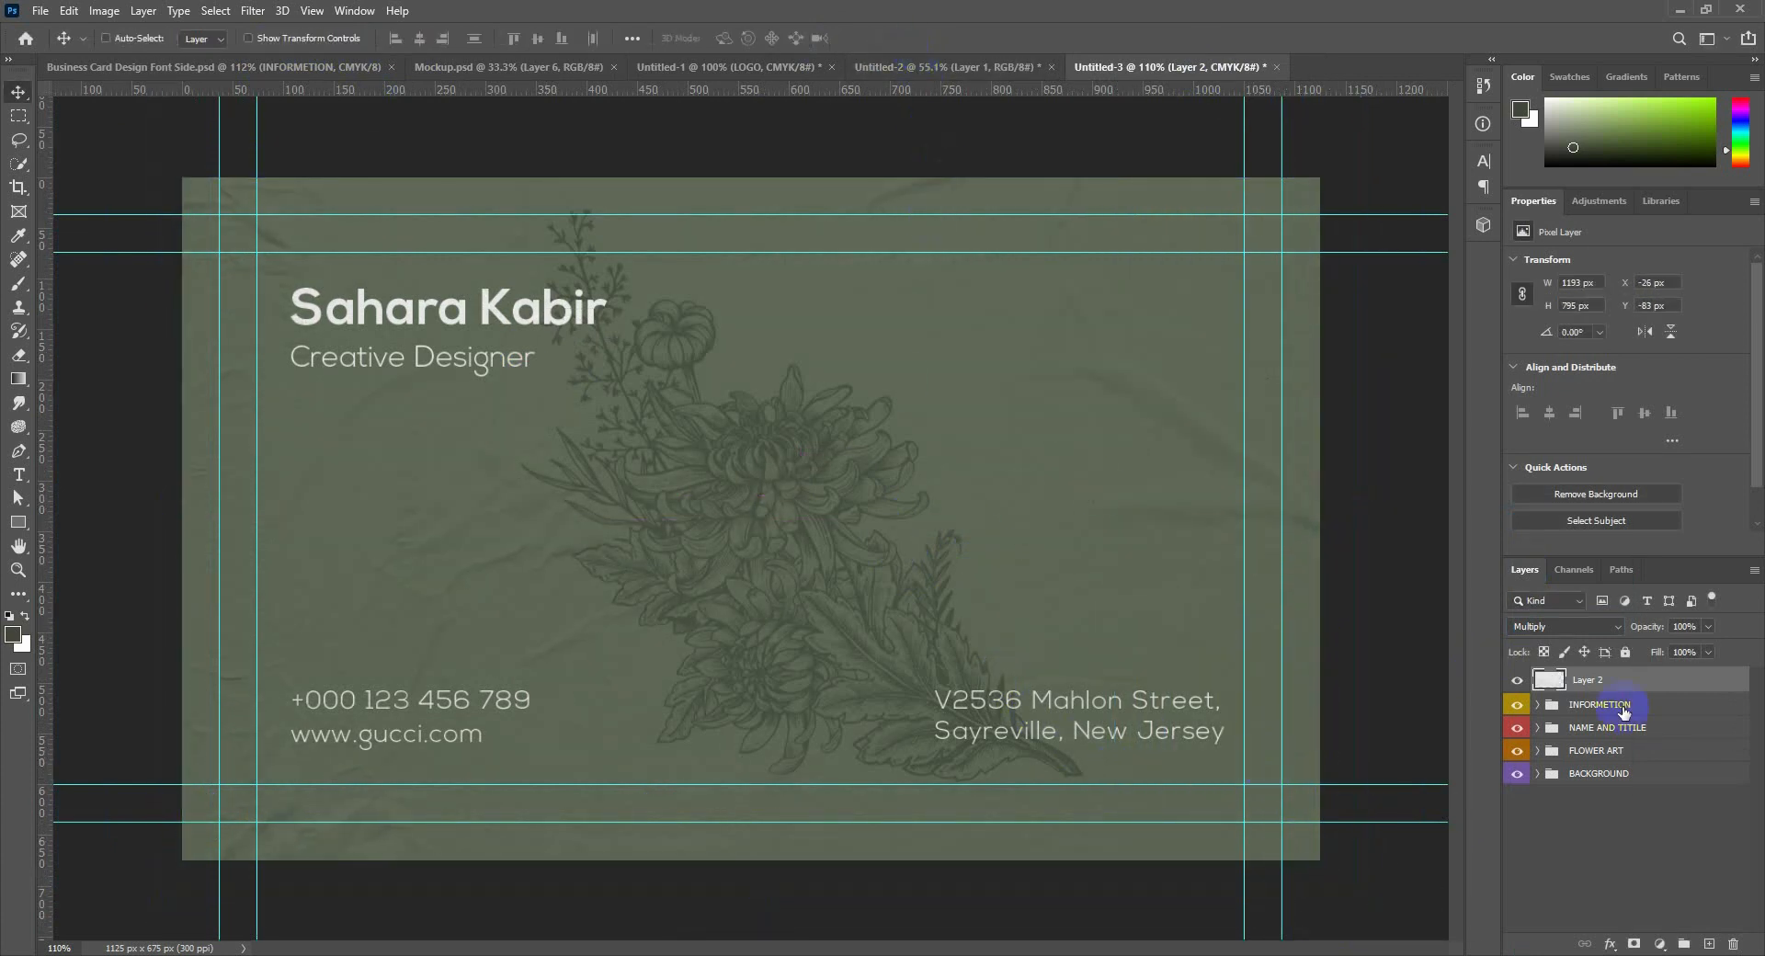
Group the paper texture layer, name the group TEXTURE and collapse it.
{"action": "key", "text": "ctrl+g"}
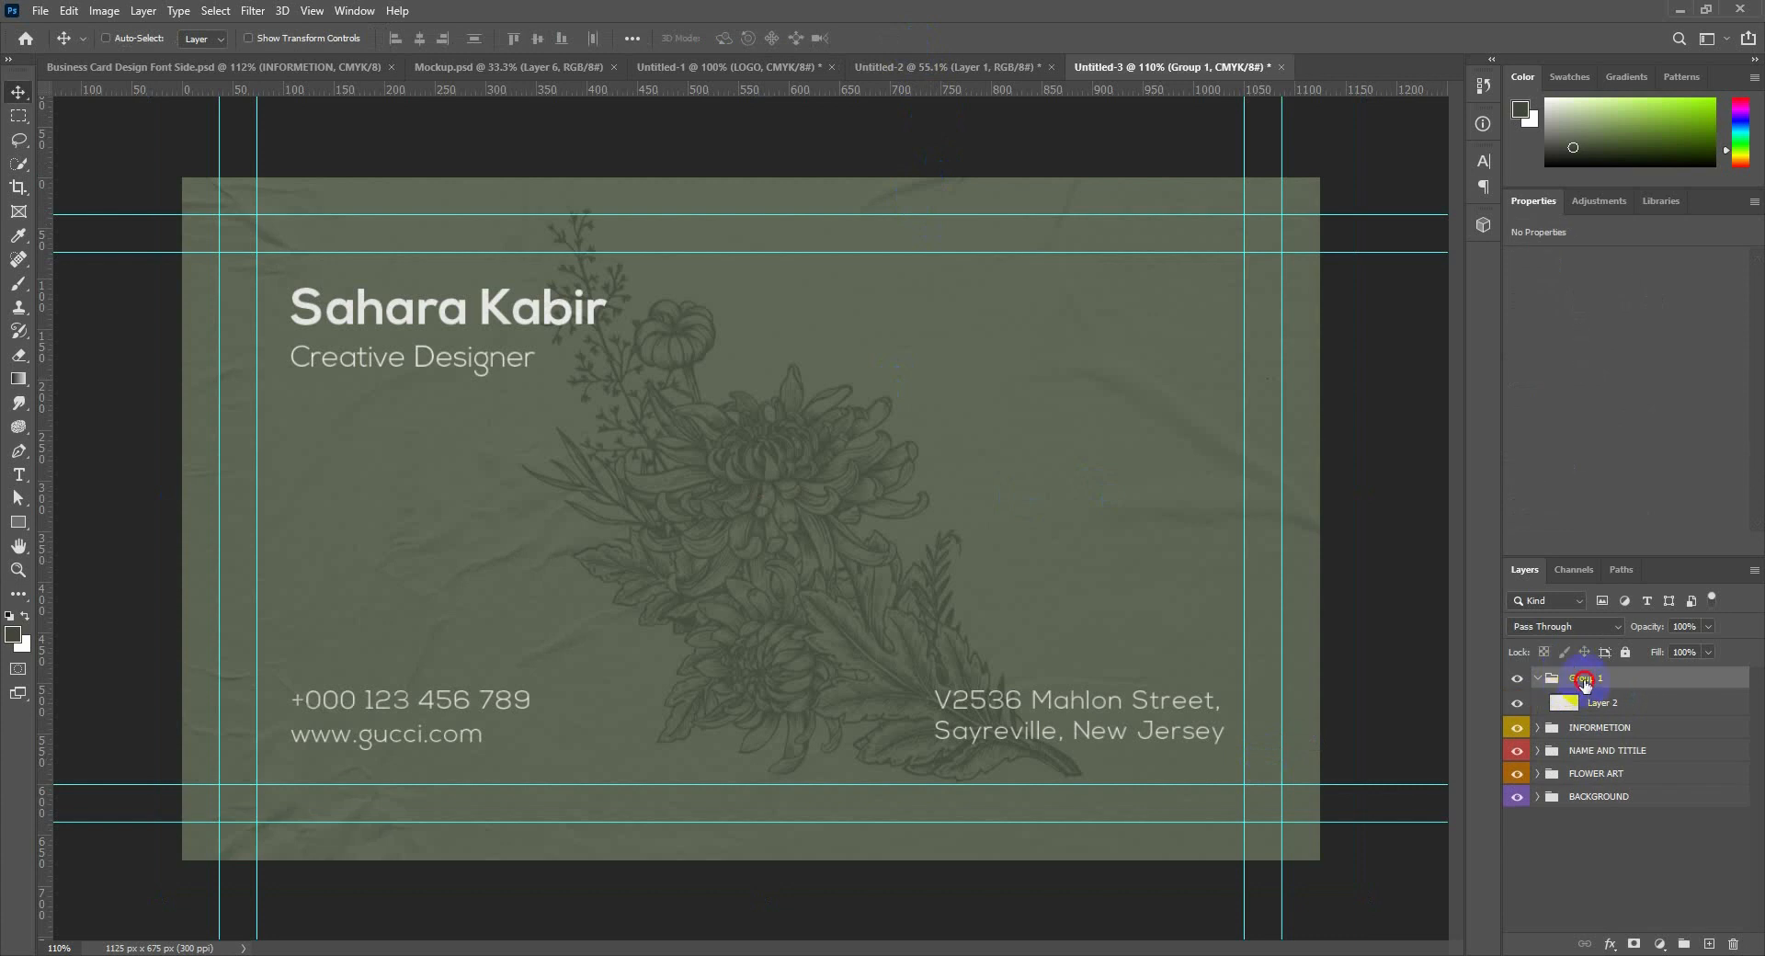
{"action": "type", "text": "TEXTU"}
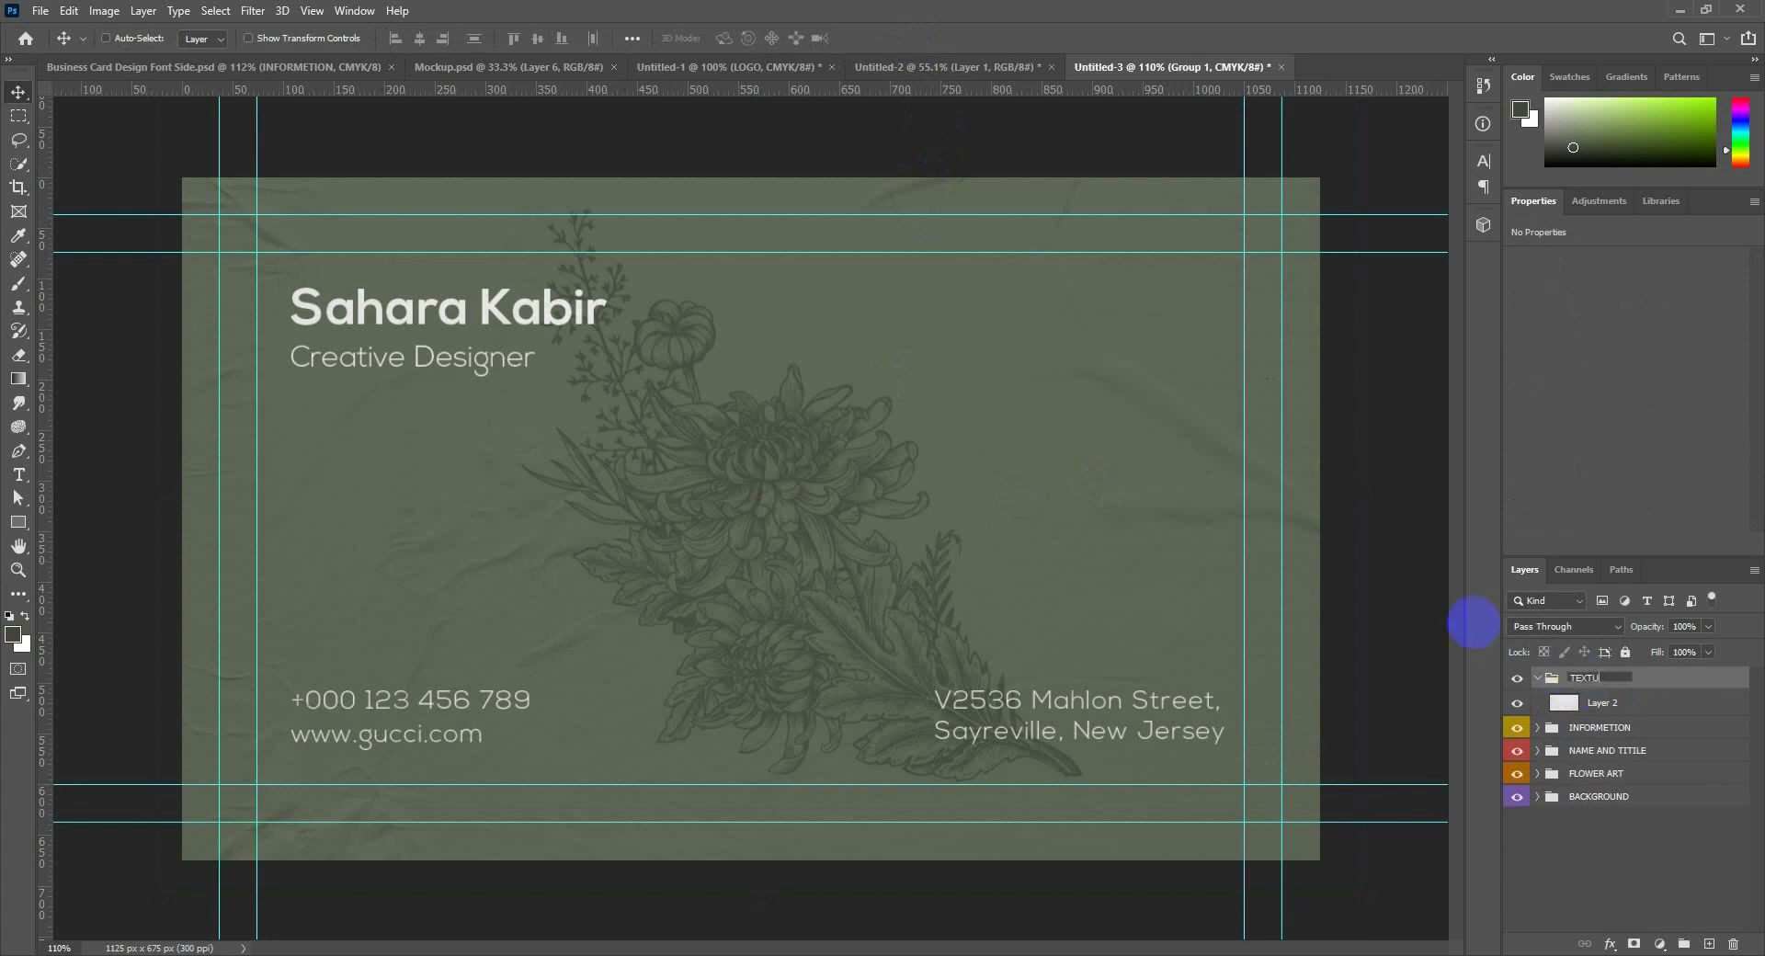
{"action": "type", "text": "RE"}
{"action": "key", "text": "Return"}
{"action": "left_click", "coordinate": [1537, 677]}
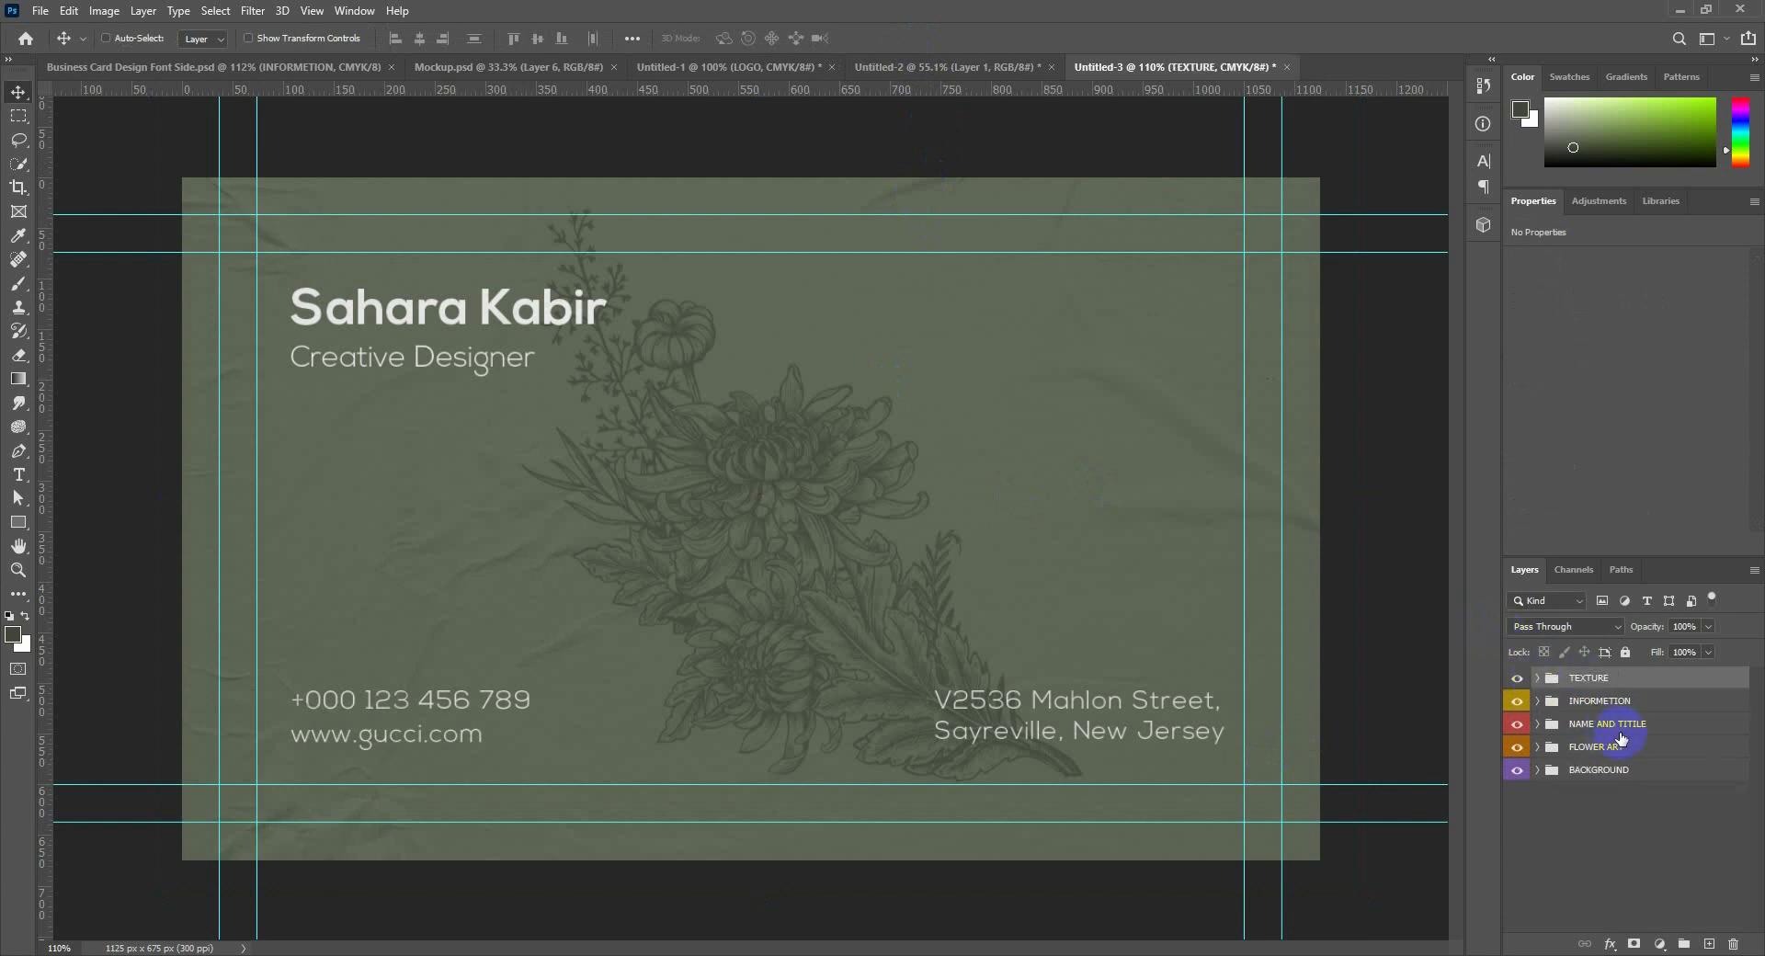
Rotate the FLOWER ART group to about -70° and enlarge it to about 112%, laying it diagonally across the card.
{"action": "left_click", "coordinate": [1606, 758]}
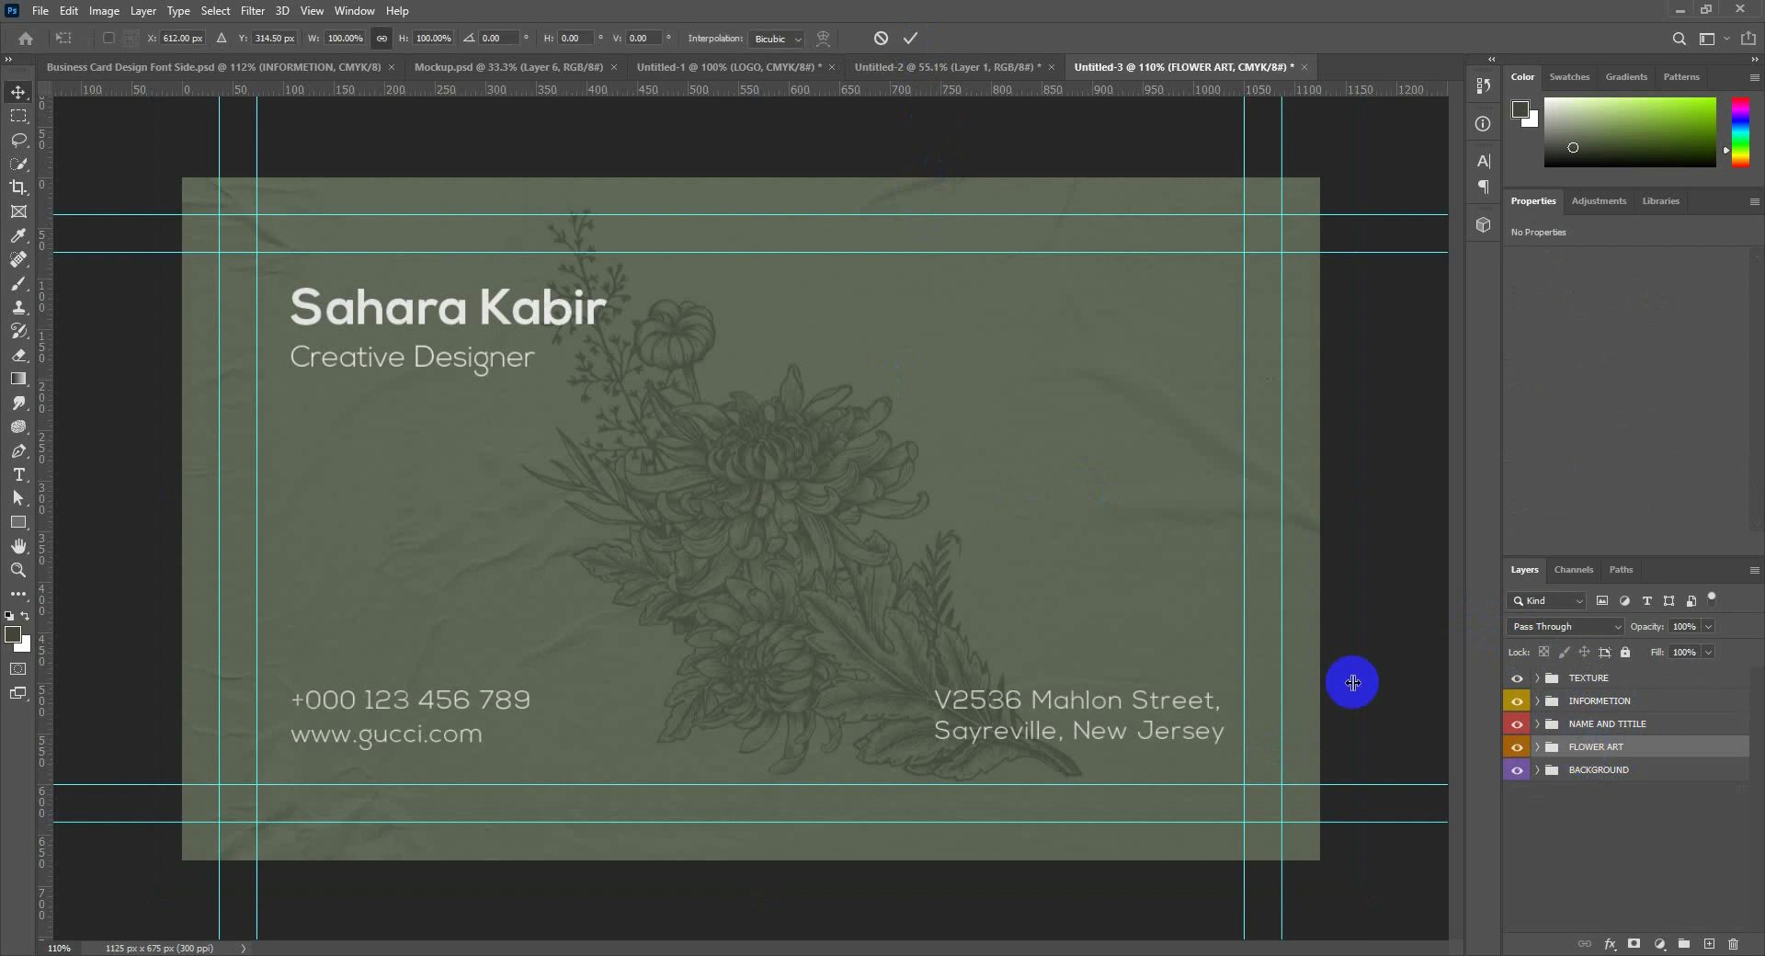
{"action": "key", "text": "ctrl+t"}
{"action": "left_click_drag", "start_coordinate": [1065, 789], "coordinate": [1316, 476]}
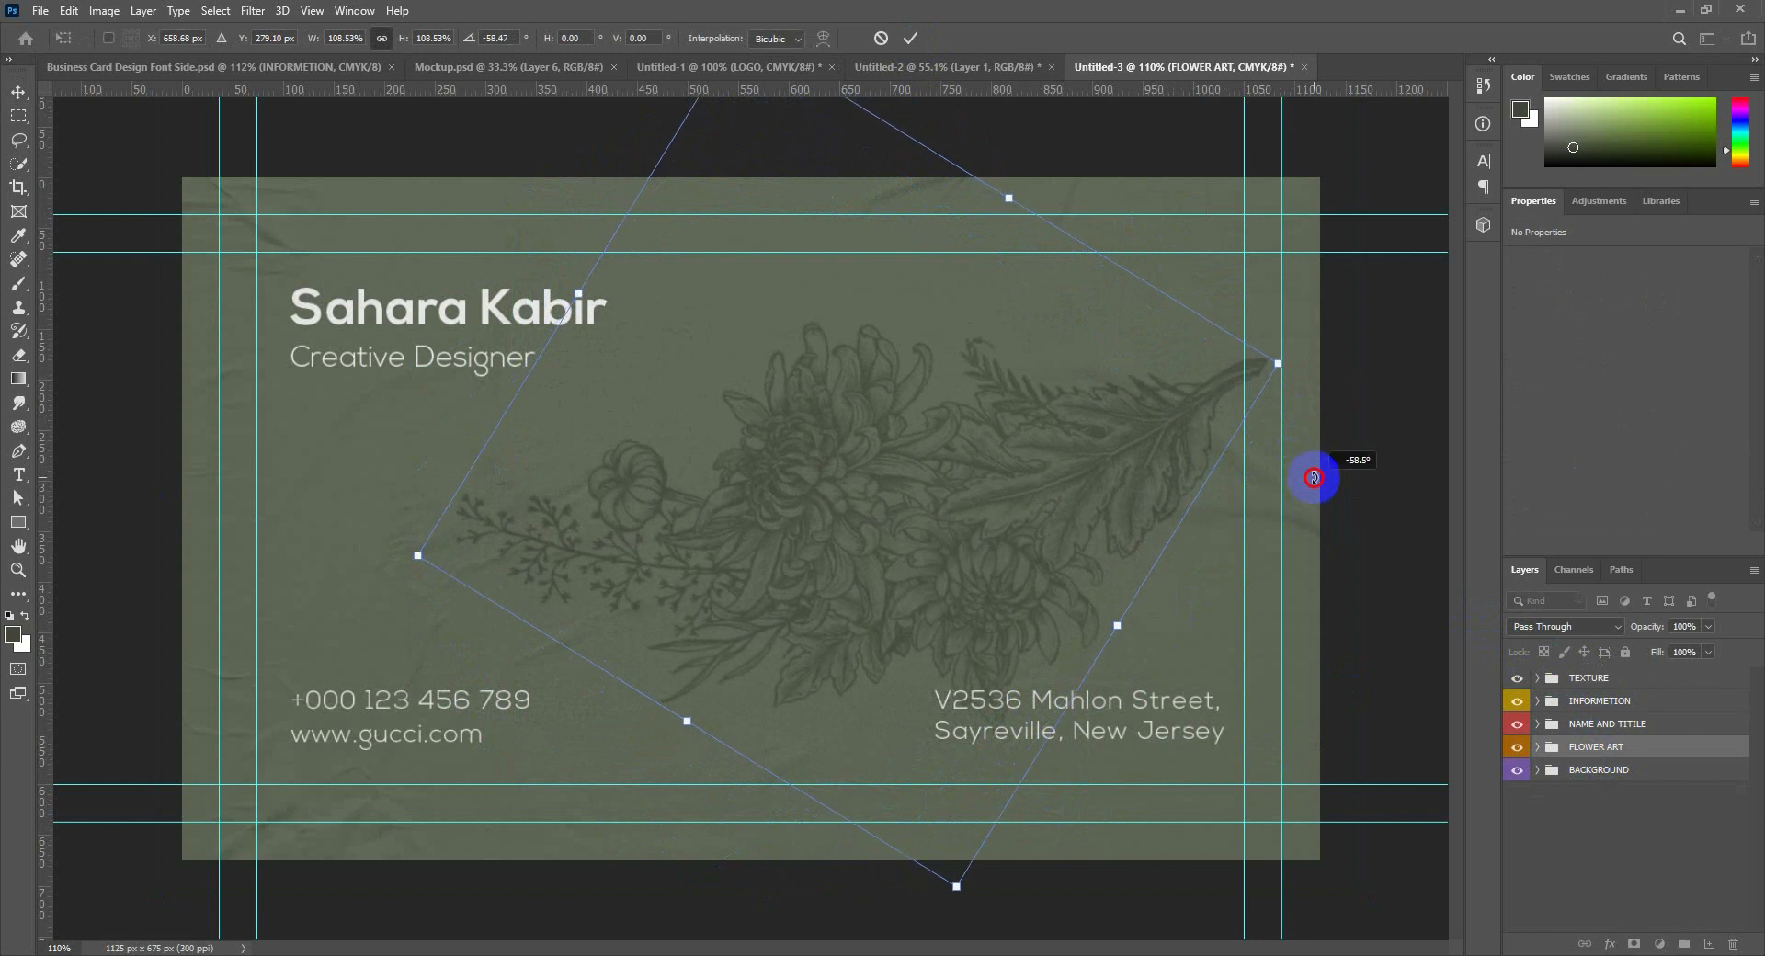
{"action": "left_click_drag", "start_coordinate": [1099, 453], "coordinate": [1062, 394]}
{"action": "left_click_drag", "start_coordinate": [1257, 600], "coordinate": [1275, 558]}
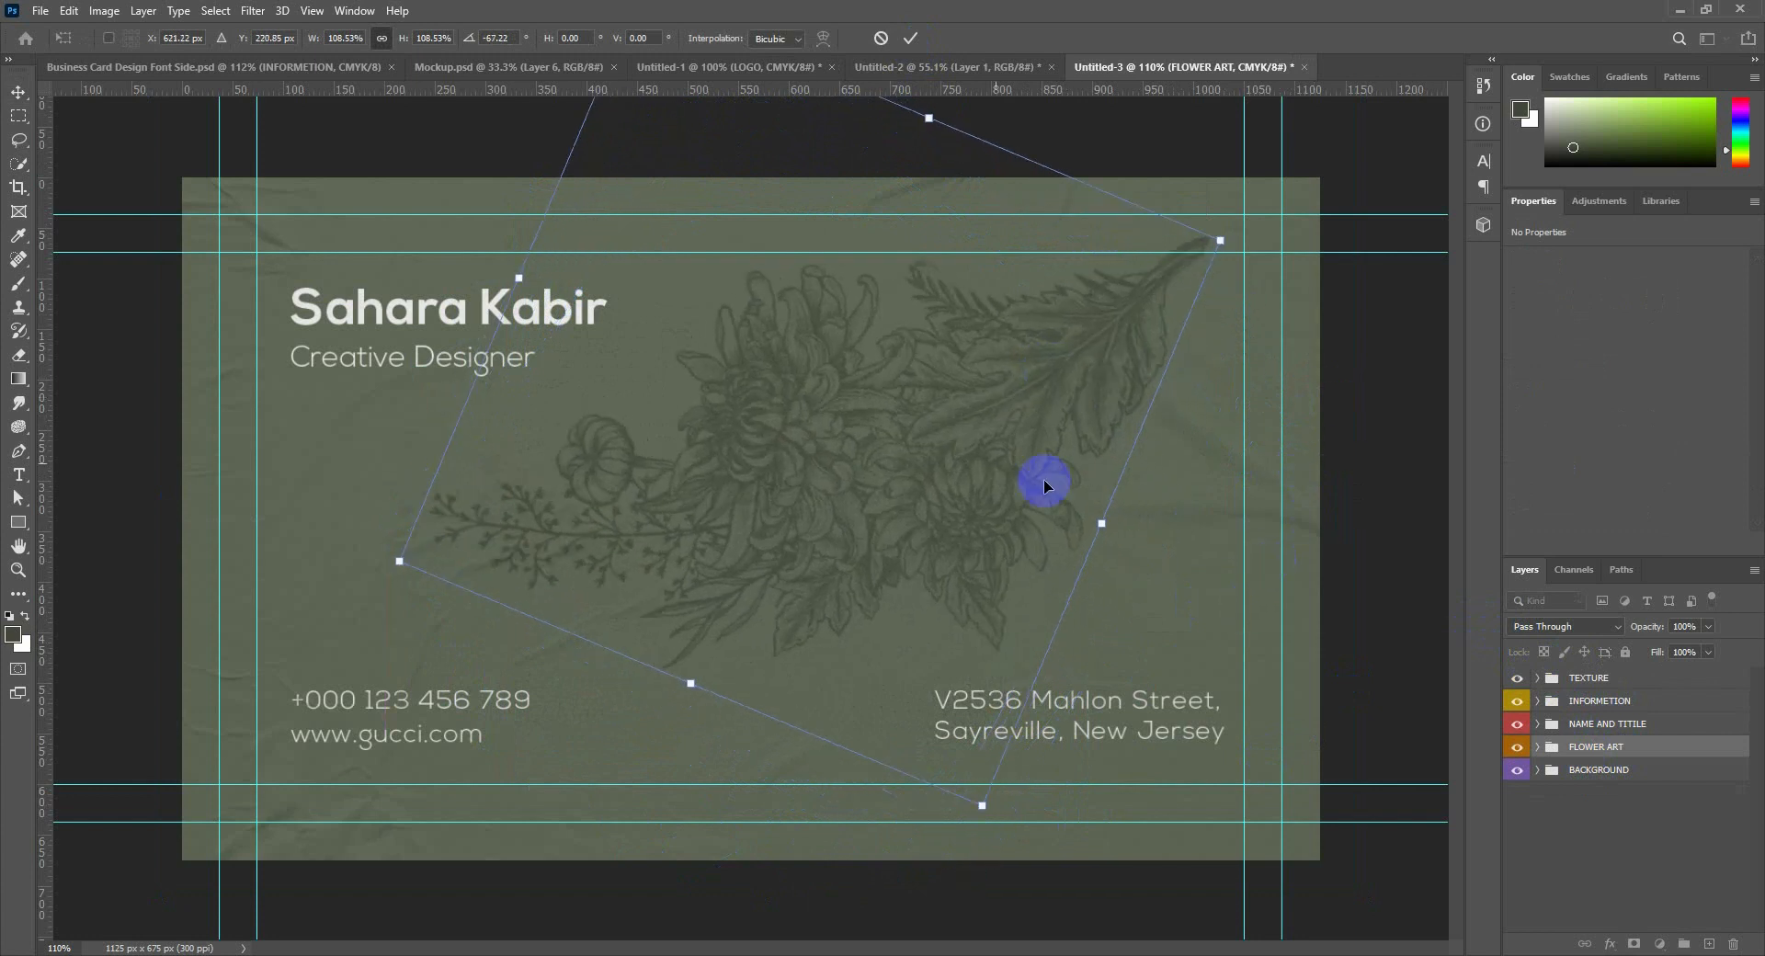
{"action": "left_click_drag", "start_coordinate": [936, 438], "coordinate": [886, 462]}
{"action": "mouse_move", "coordinate": [1173, 268]}
{"action": "left_mouse_down"}
{"action": "mouse_move", "coordinate": [1222, 252]}
{"action": "mouse_move", "coordinate": [1195, 246]}
{"action": "left_mouse_up"}
{"action": "left_click_drag", "start_coordinate": [1022, 342], "coordinate": [1026, 349]}
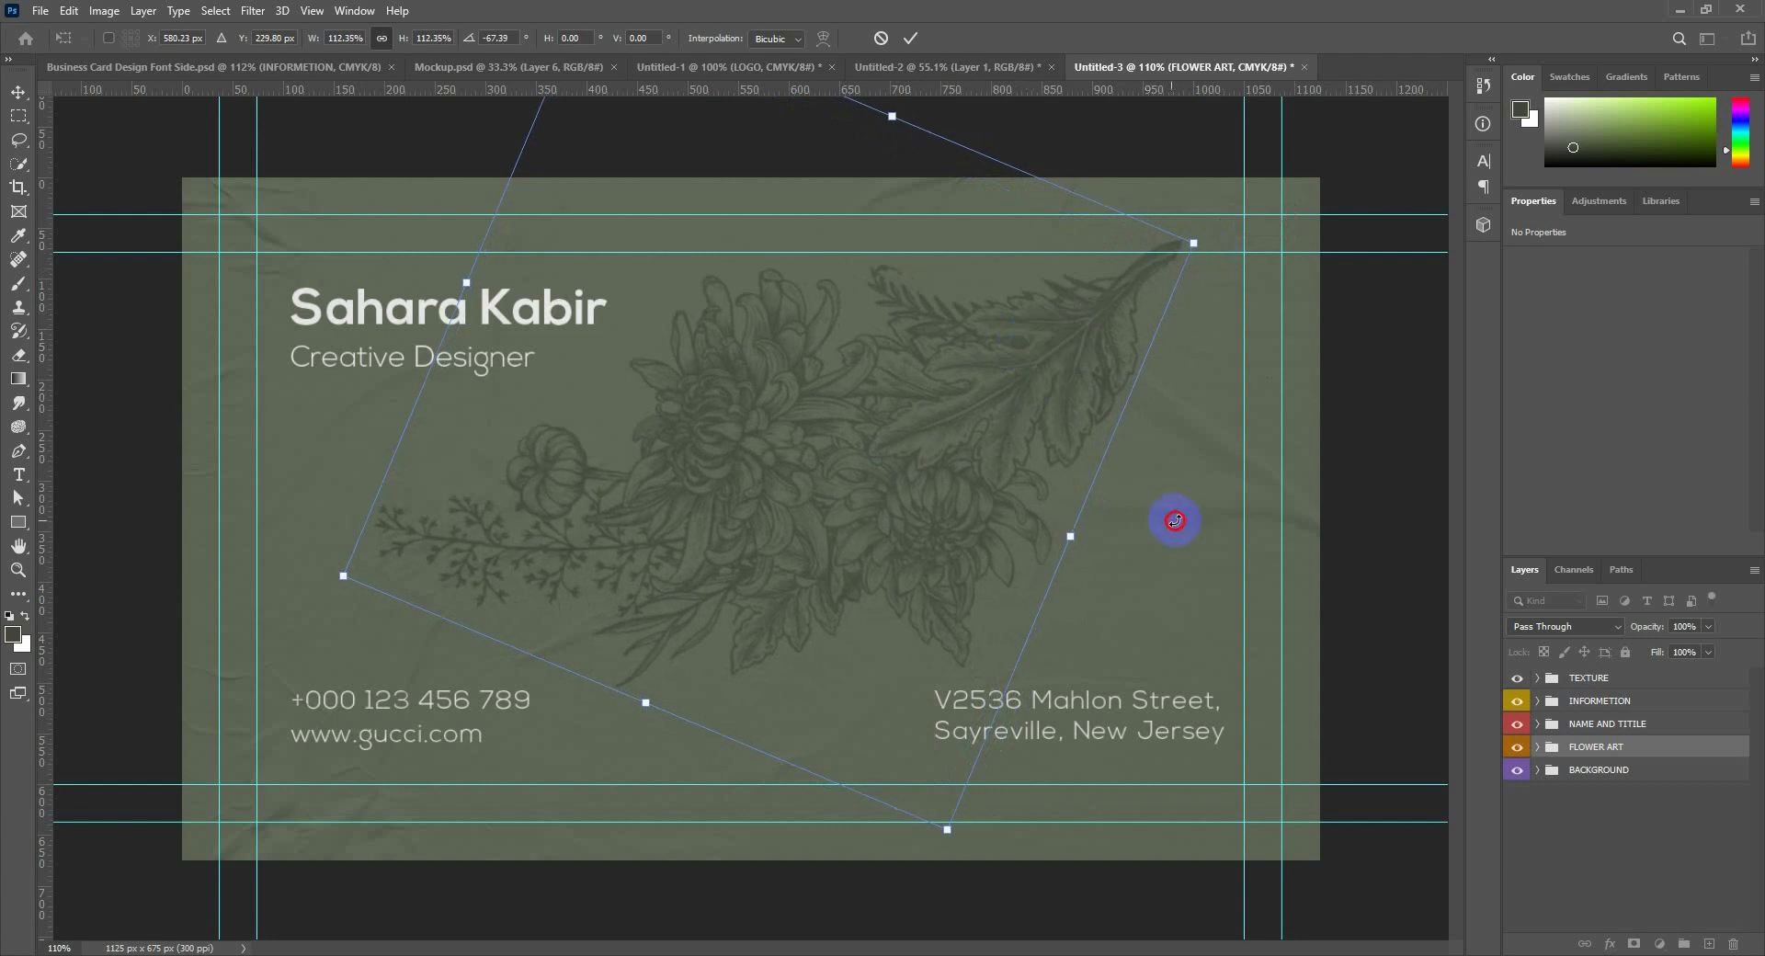
{"action": "left_click_drag", "start_coordinate": [1170, 516], "coordinate": [1193, 504]}
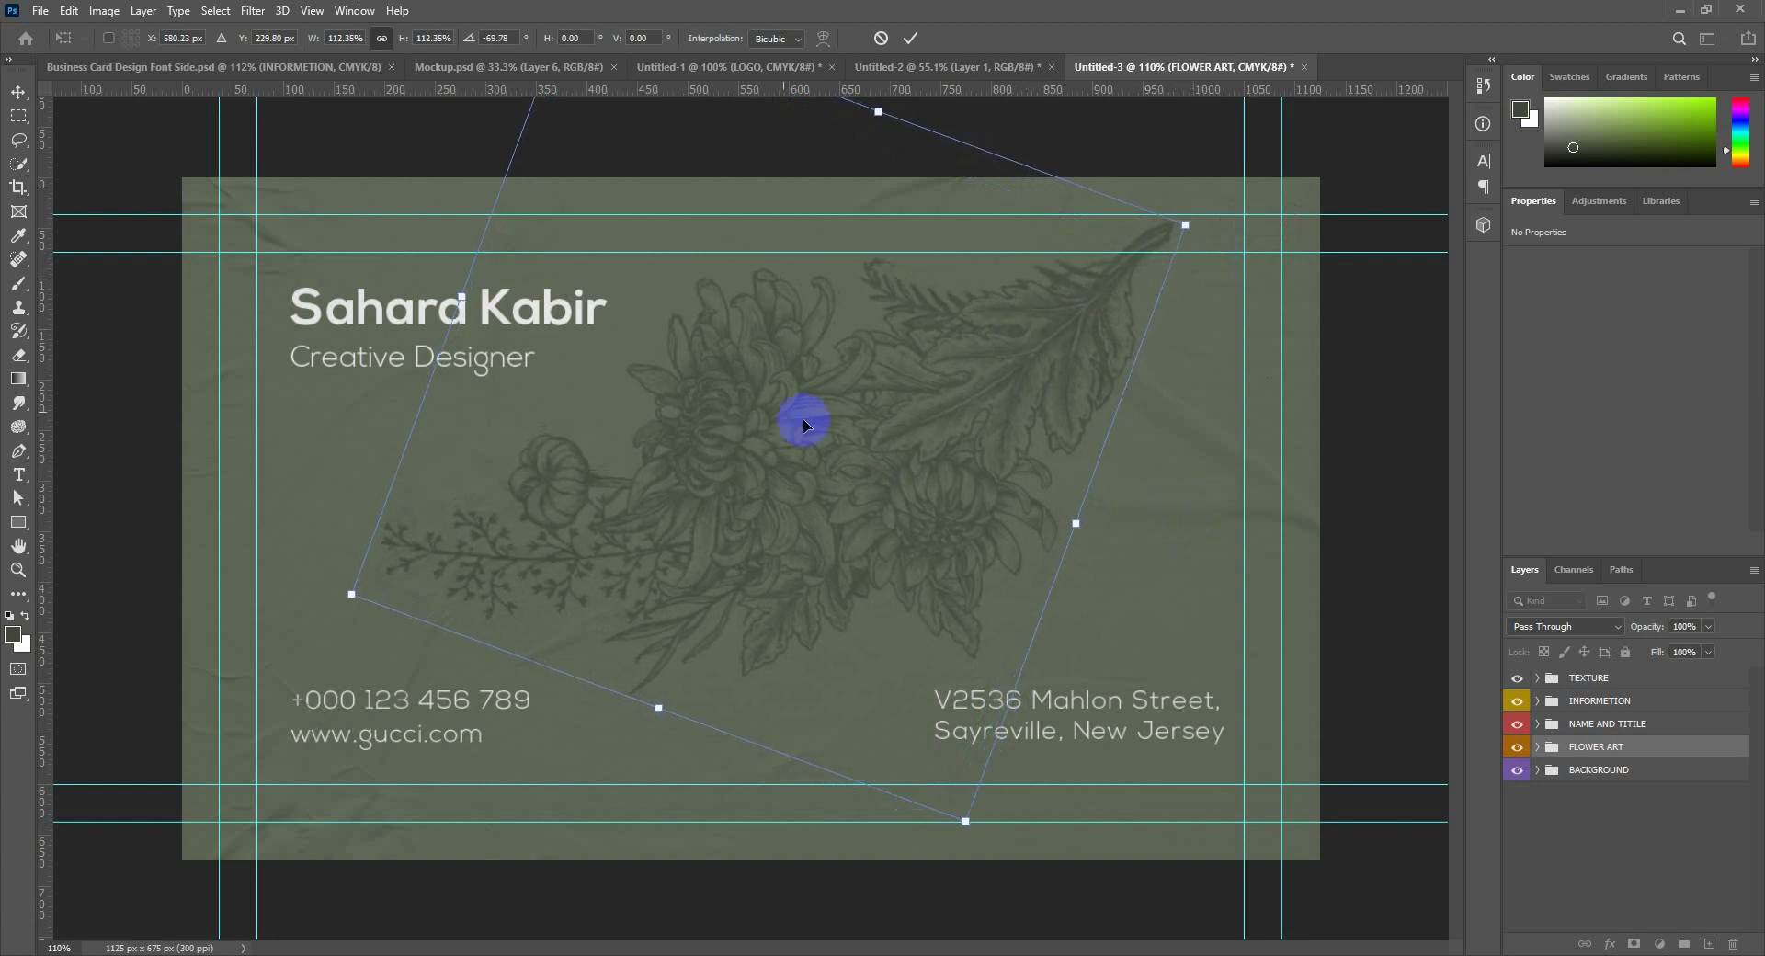
{"action": "left_click", "coordinate": [911, 38]}
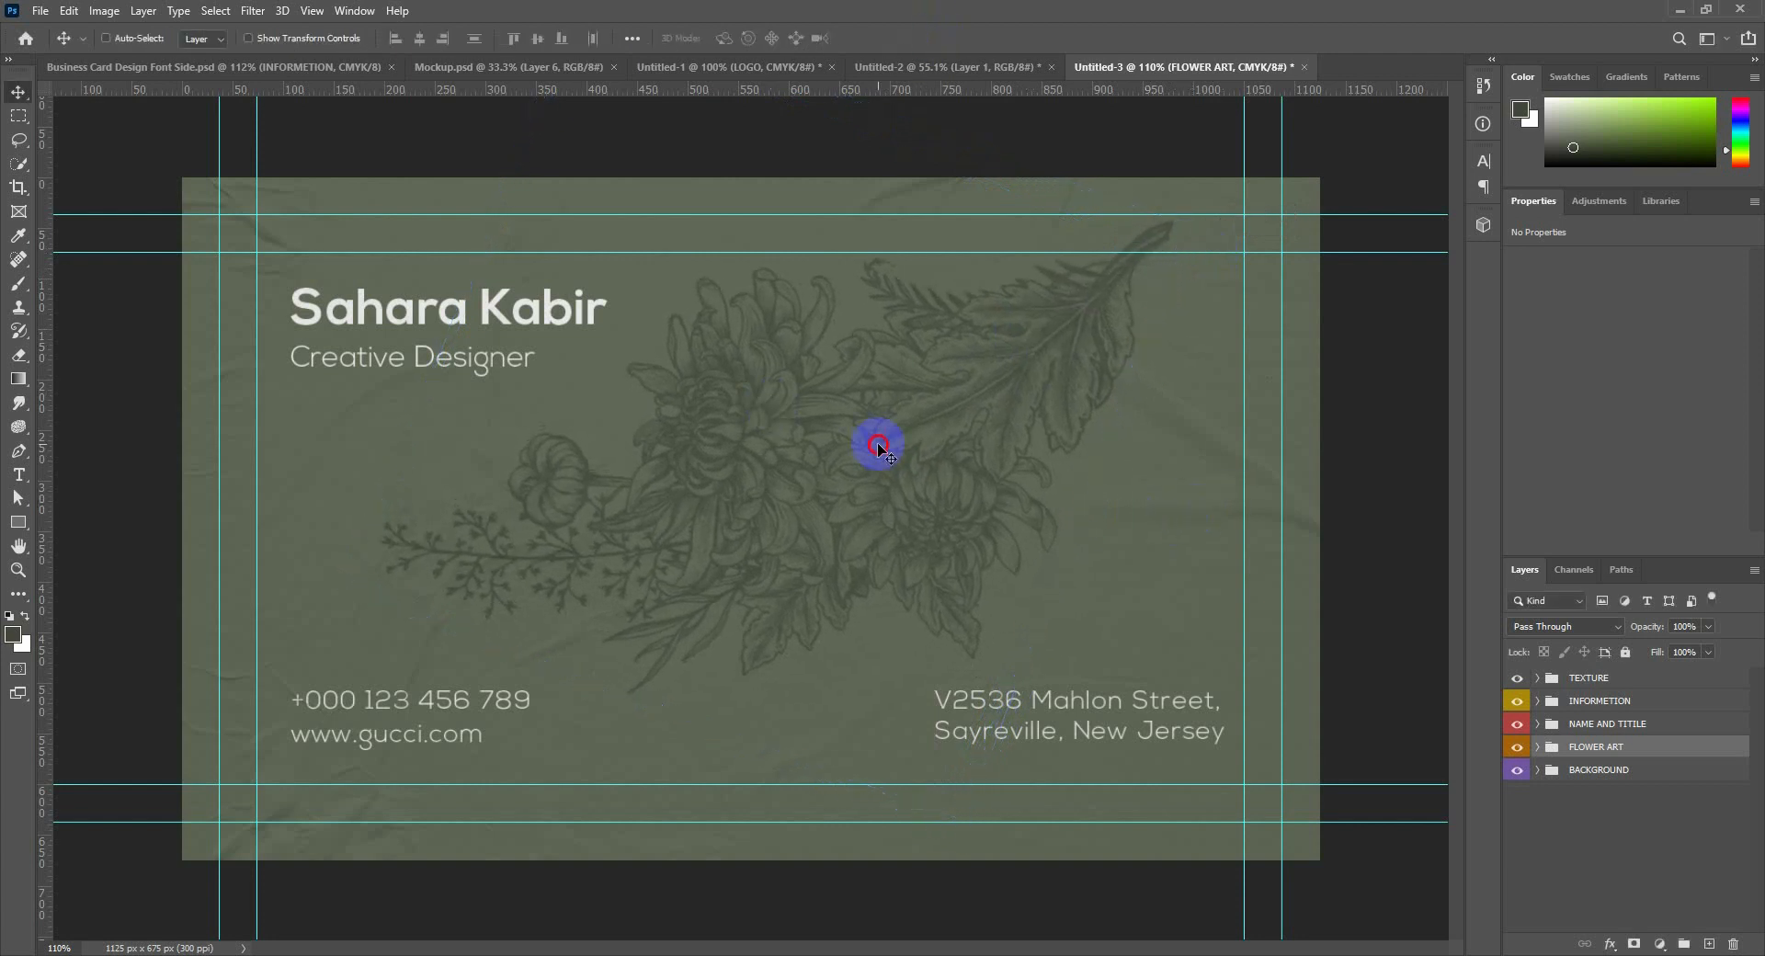
Shift the flower art slightly down and left between the name and the contact lines.
{"action": "left_click_drag", "start_coordinate": [877, 443], "coordinate": [870, 456]}
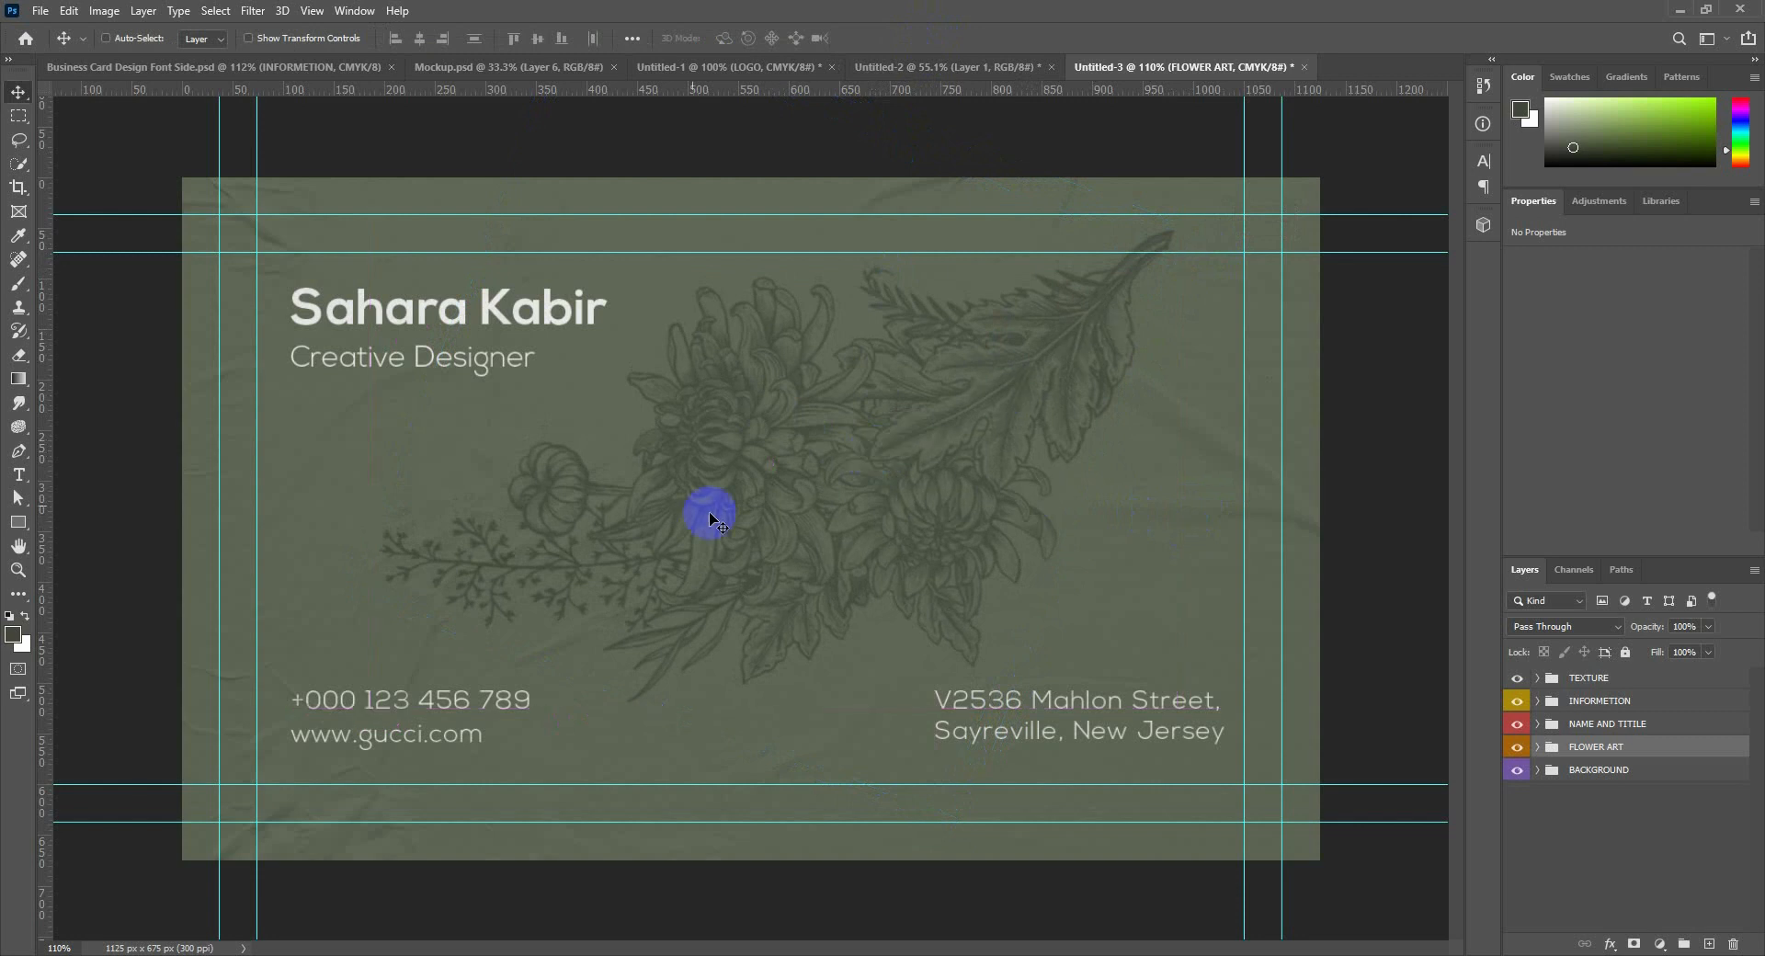
{"action": "left_click_drag", "start_coordinate": [710, 517], "coordinate": [806, 504]}
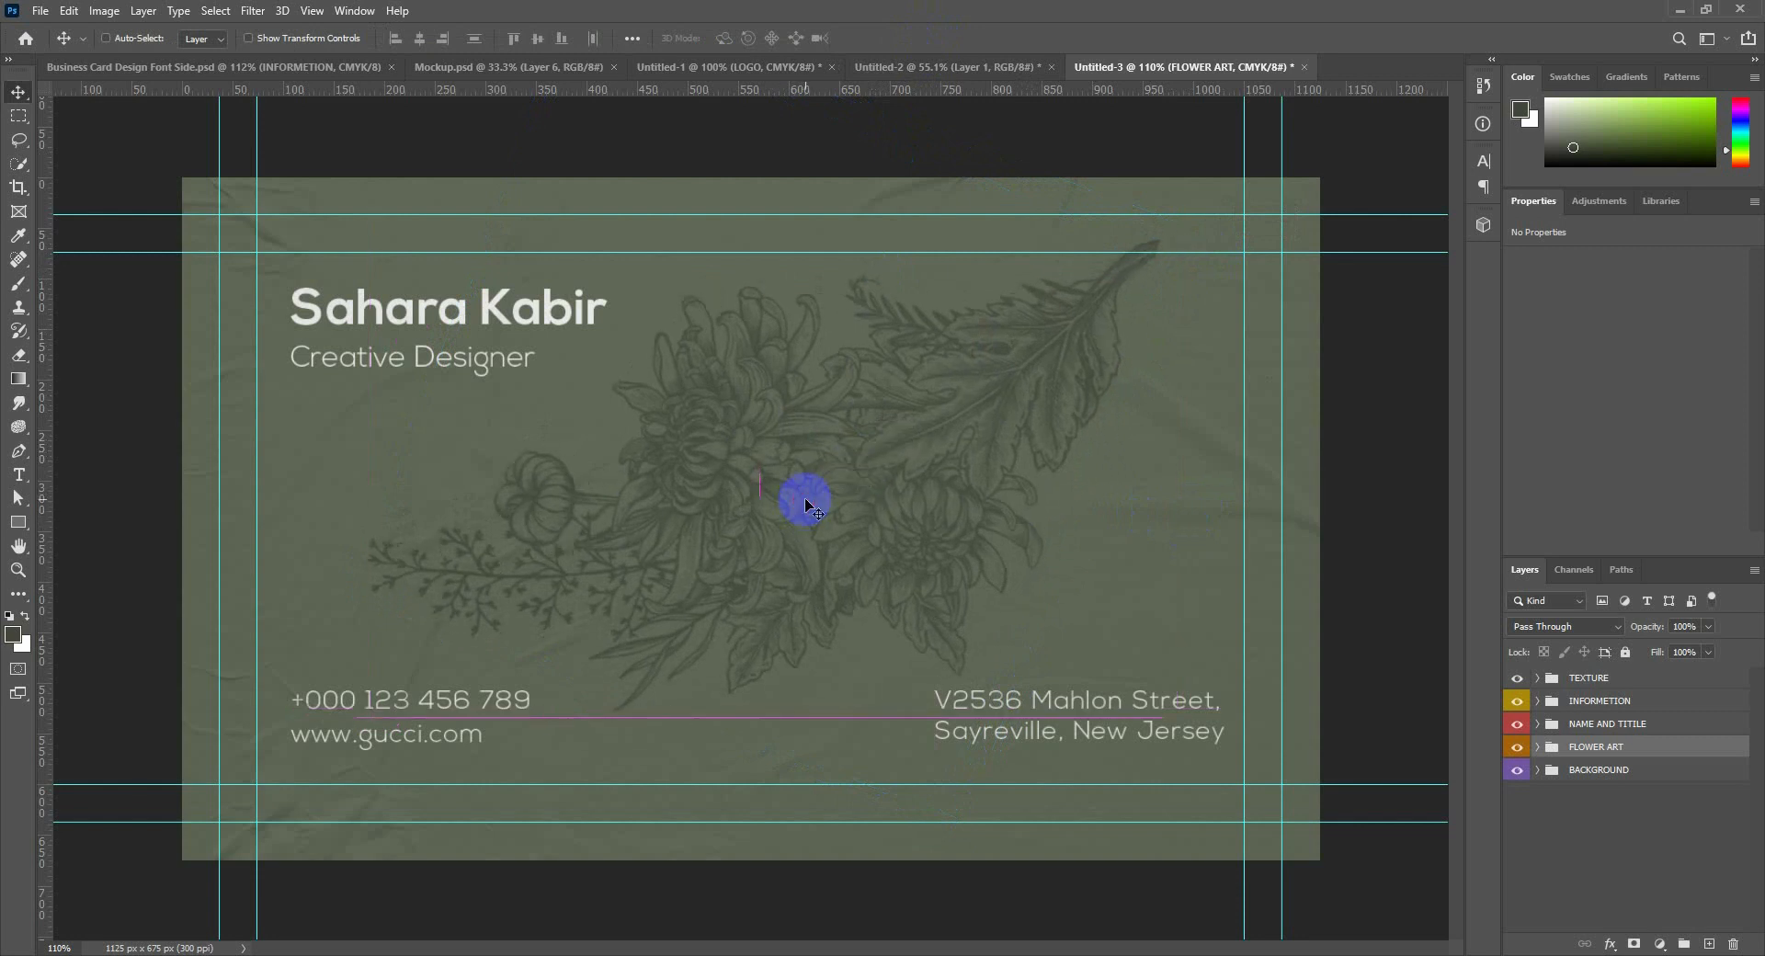
{"action": "scroll", "coordinate": [751, 518], "scroll_direction": "down", "scroll_amount": 2}
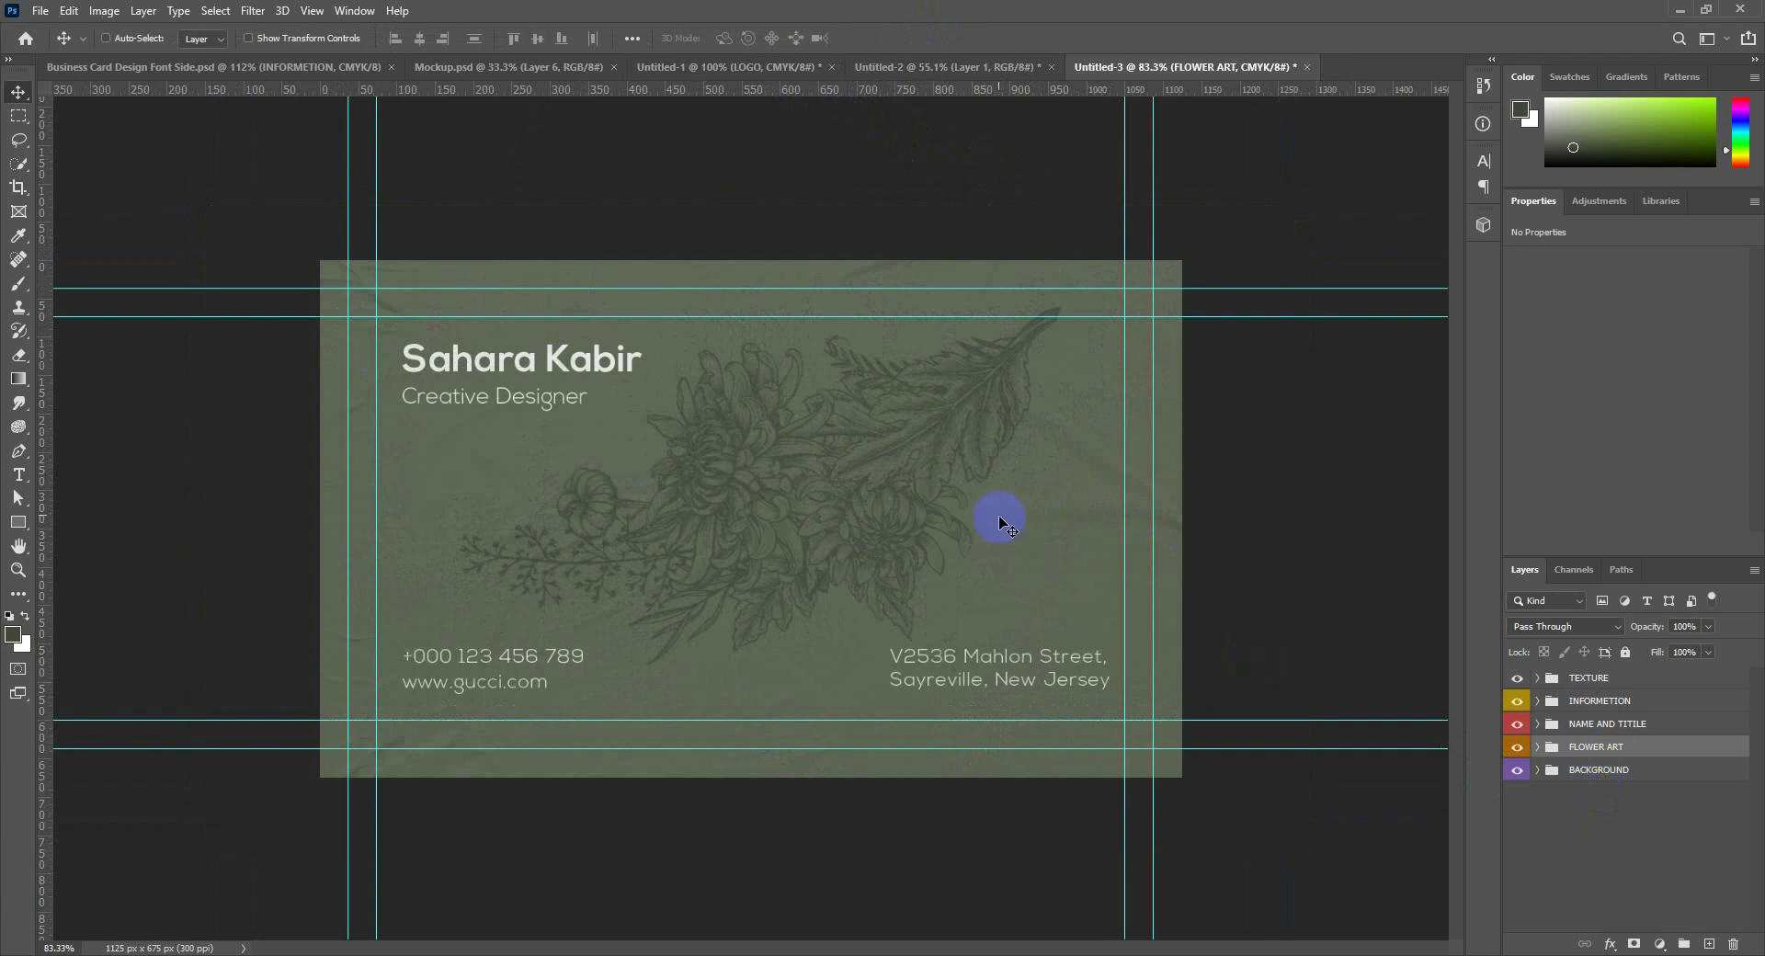
Close the Untitled-2 paper texture document without saving it.
{"action": "left_click", "coordinate": [942, 69]}
{"action": "left_click", "coordinate": [1051, 67]}
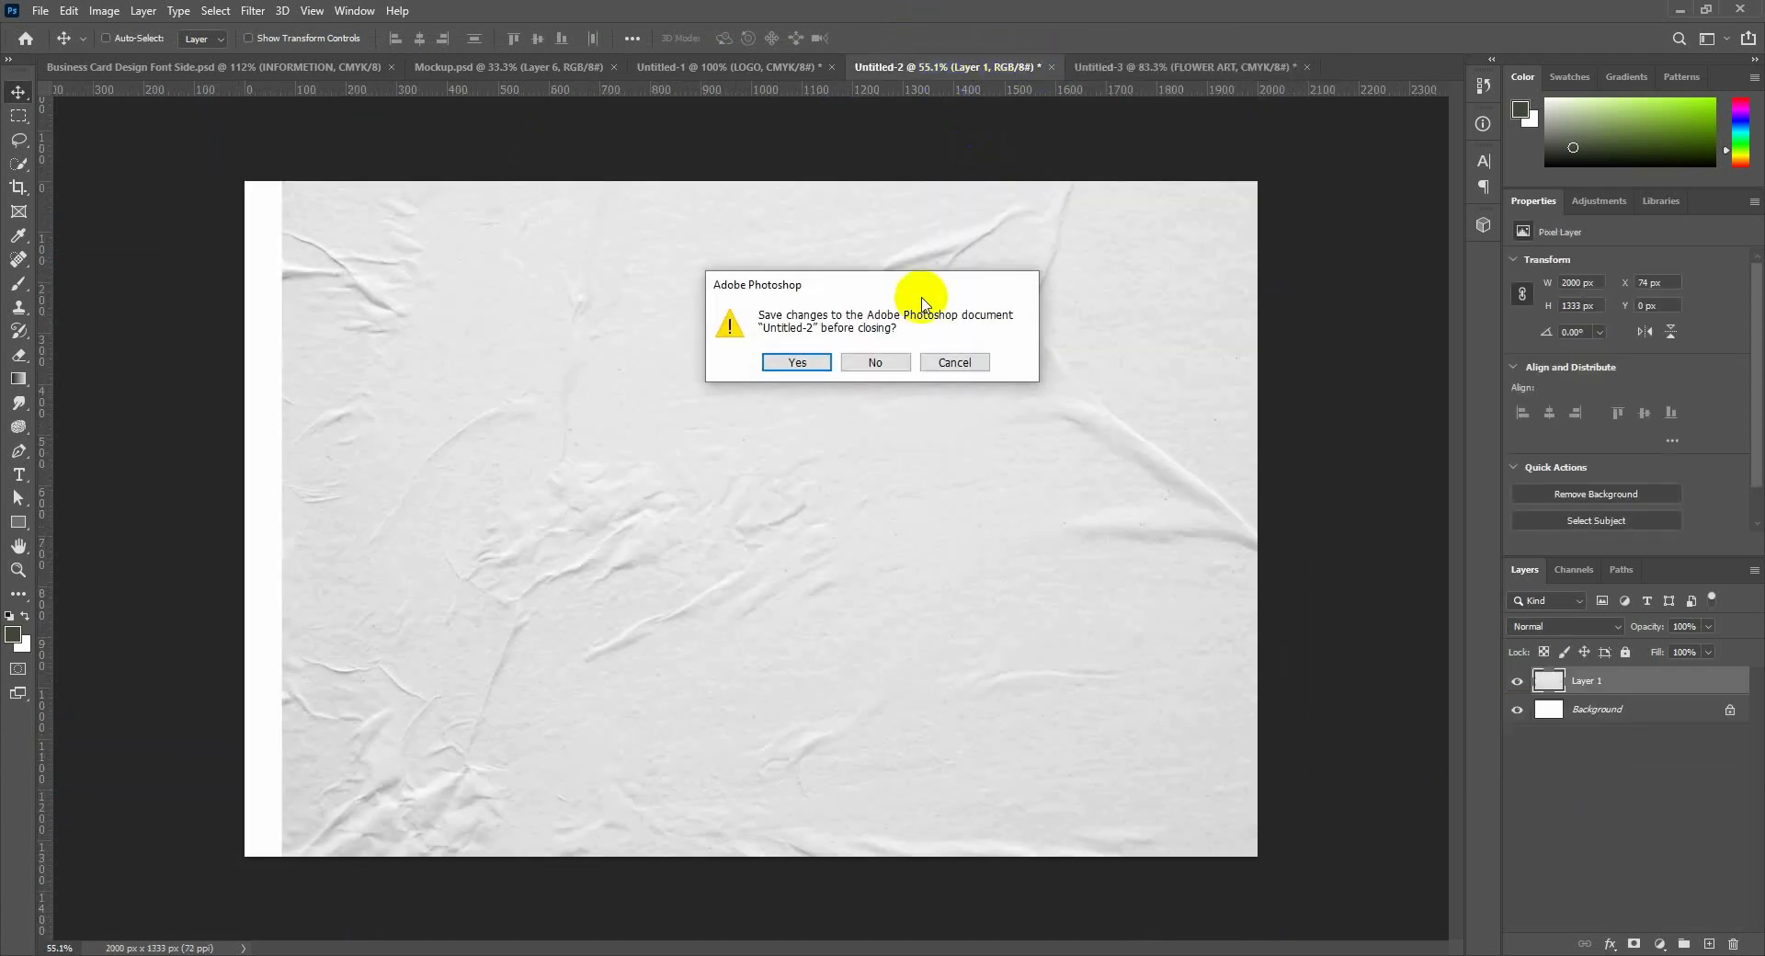
{"action": "left_click", "coordinate": [896, 359]}
In Untitled-1, add a layer above TEXTURE and apply the merged image to it with Multiply blending at 100% opacity.
{"action": "left_click", "coordinate": [798, 77]}
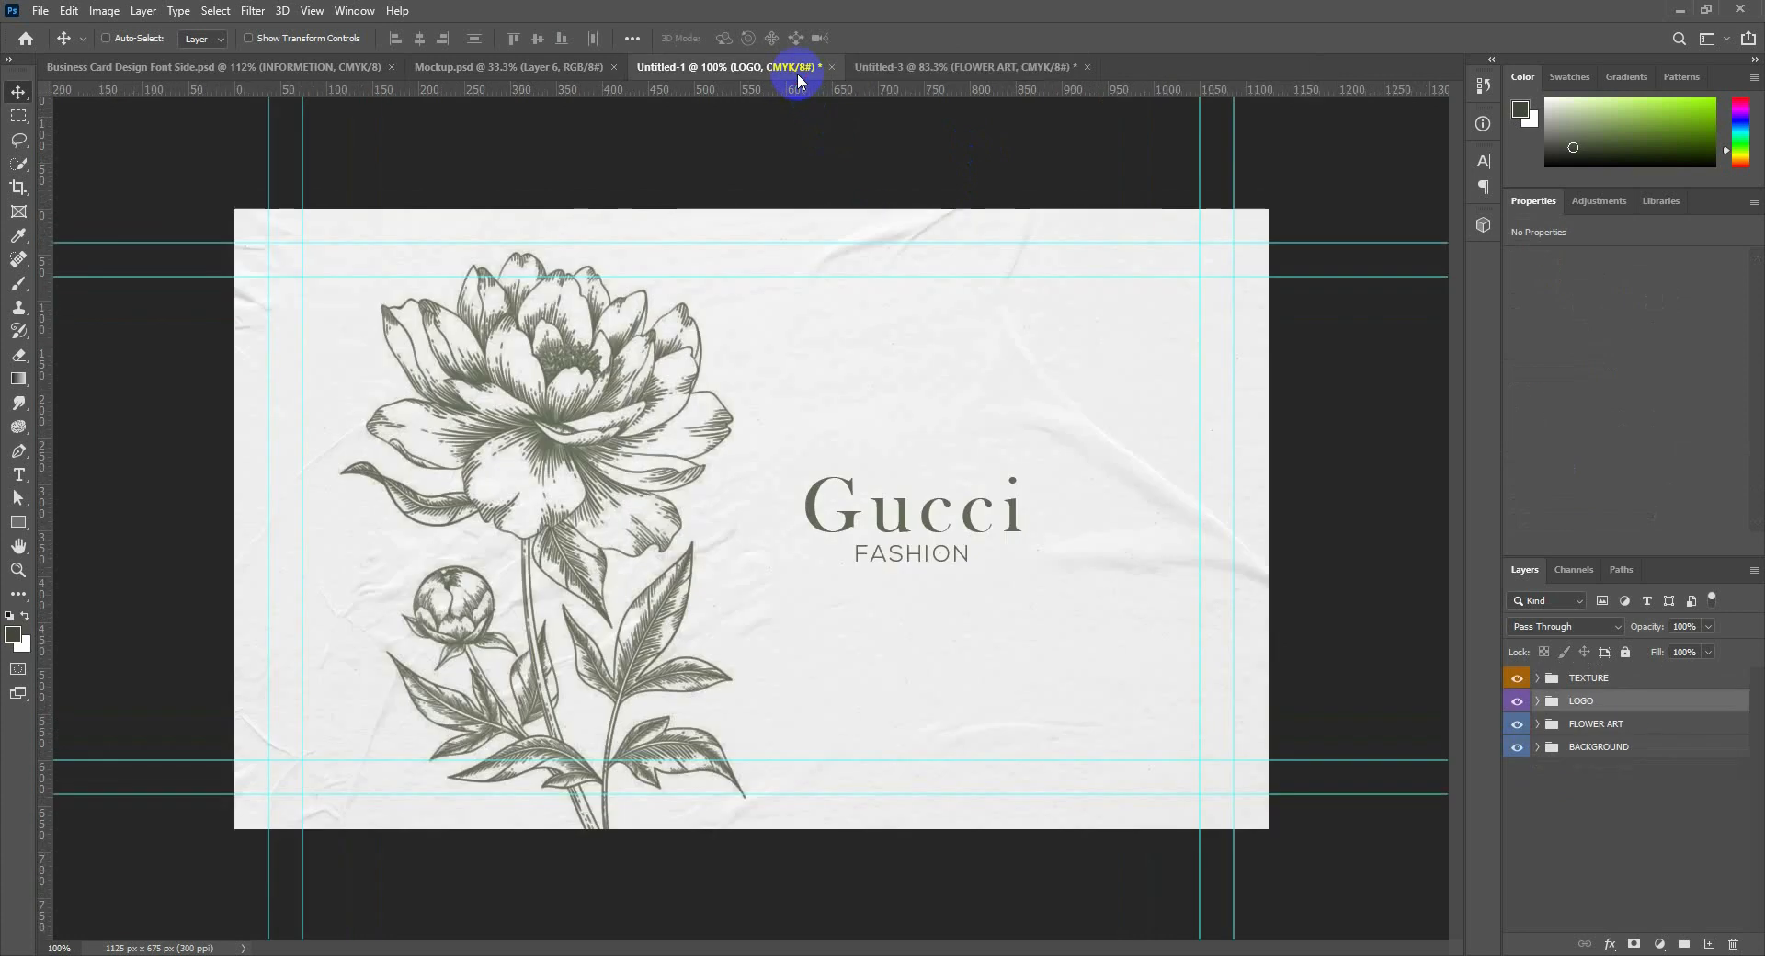
{"action": "left_click", "coordinate": [1589, 682]}
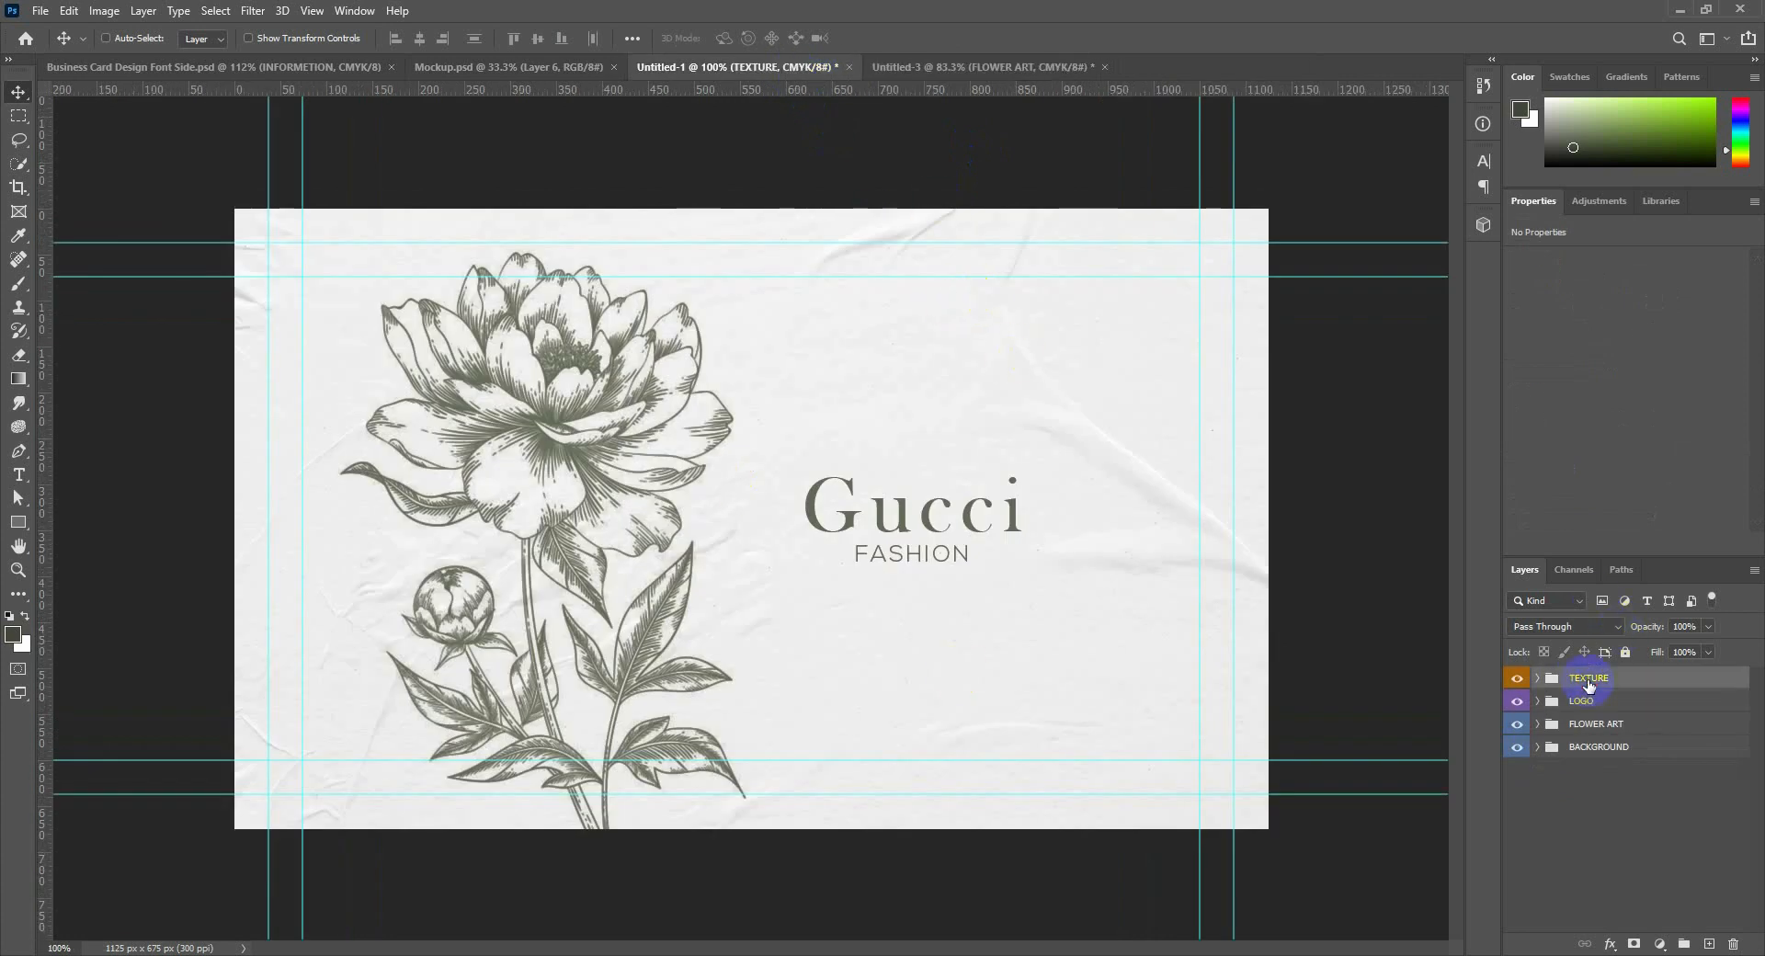
{"action": "left_click", "coordinate": [1709, 944]}
{"action": "left_click", "coordinate": [104, 10]}
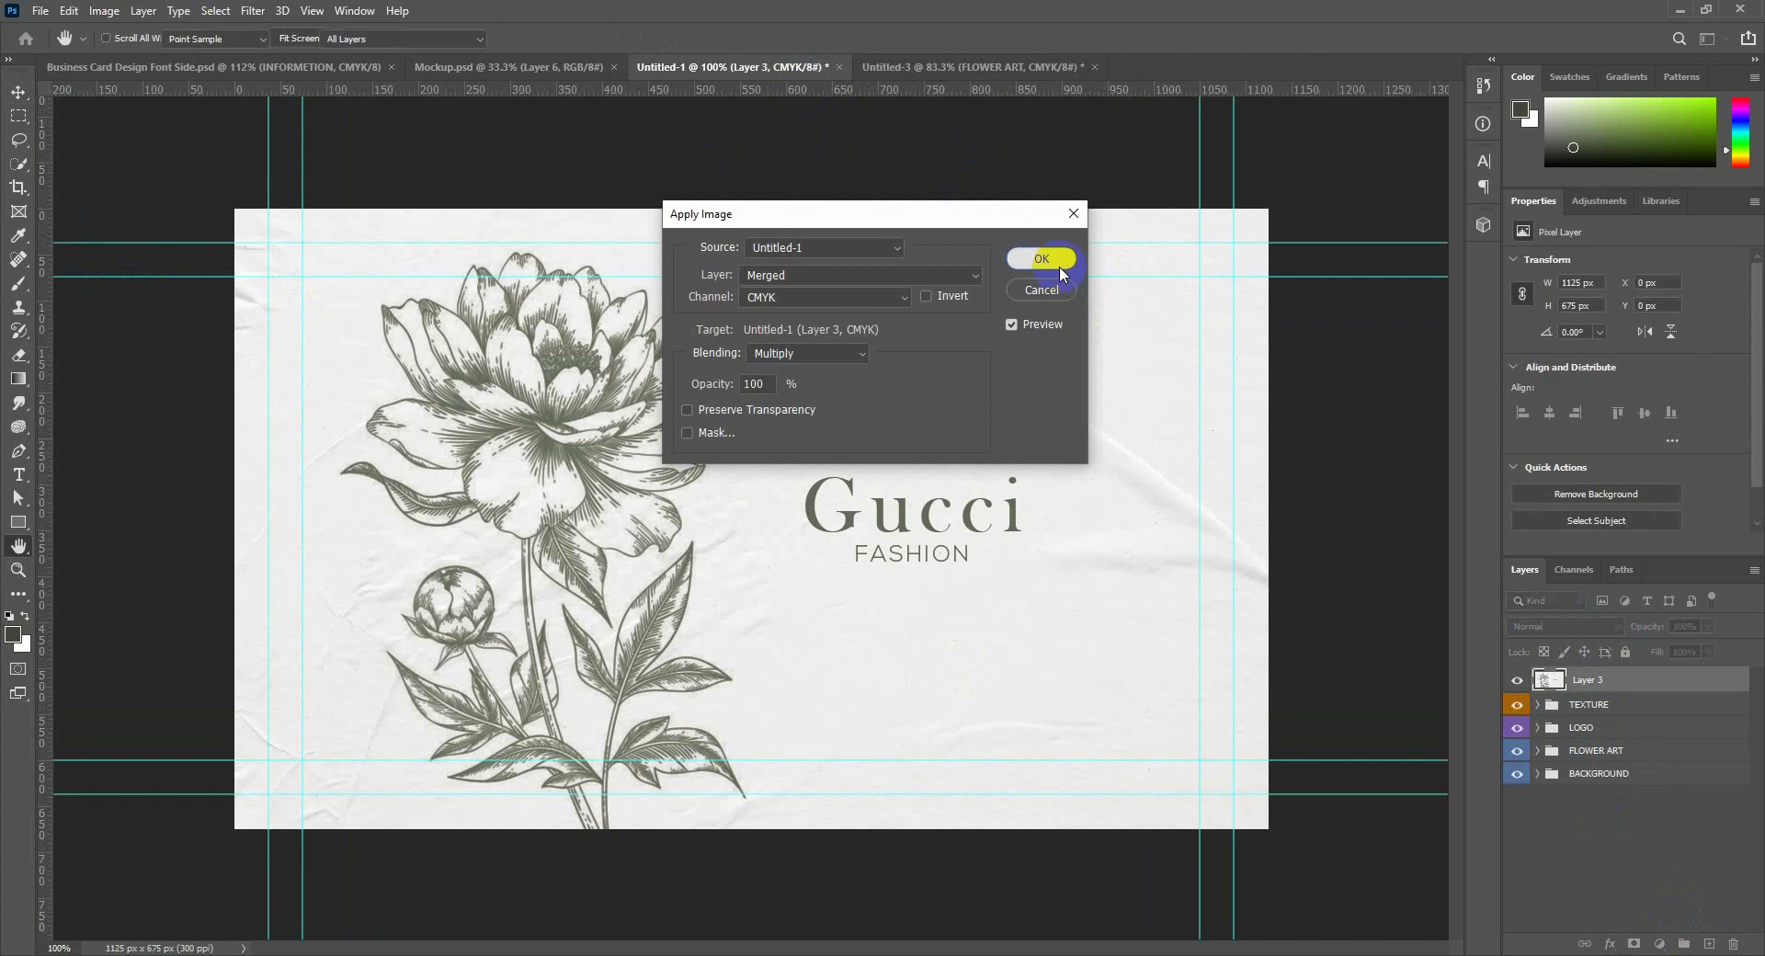
{"action": "left_click", "coordinate": [1053, 259]}
In Untitled-3, add a layer above TEXTURE and apply the merged image with Multiply blending at 100%, keeping it aligned with the card.
{"action": "left_click_drag", "start_coordinate": [1421, 633], "coordinate": [954, 67]}
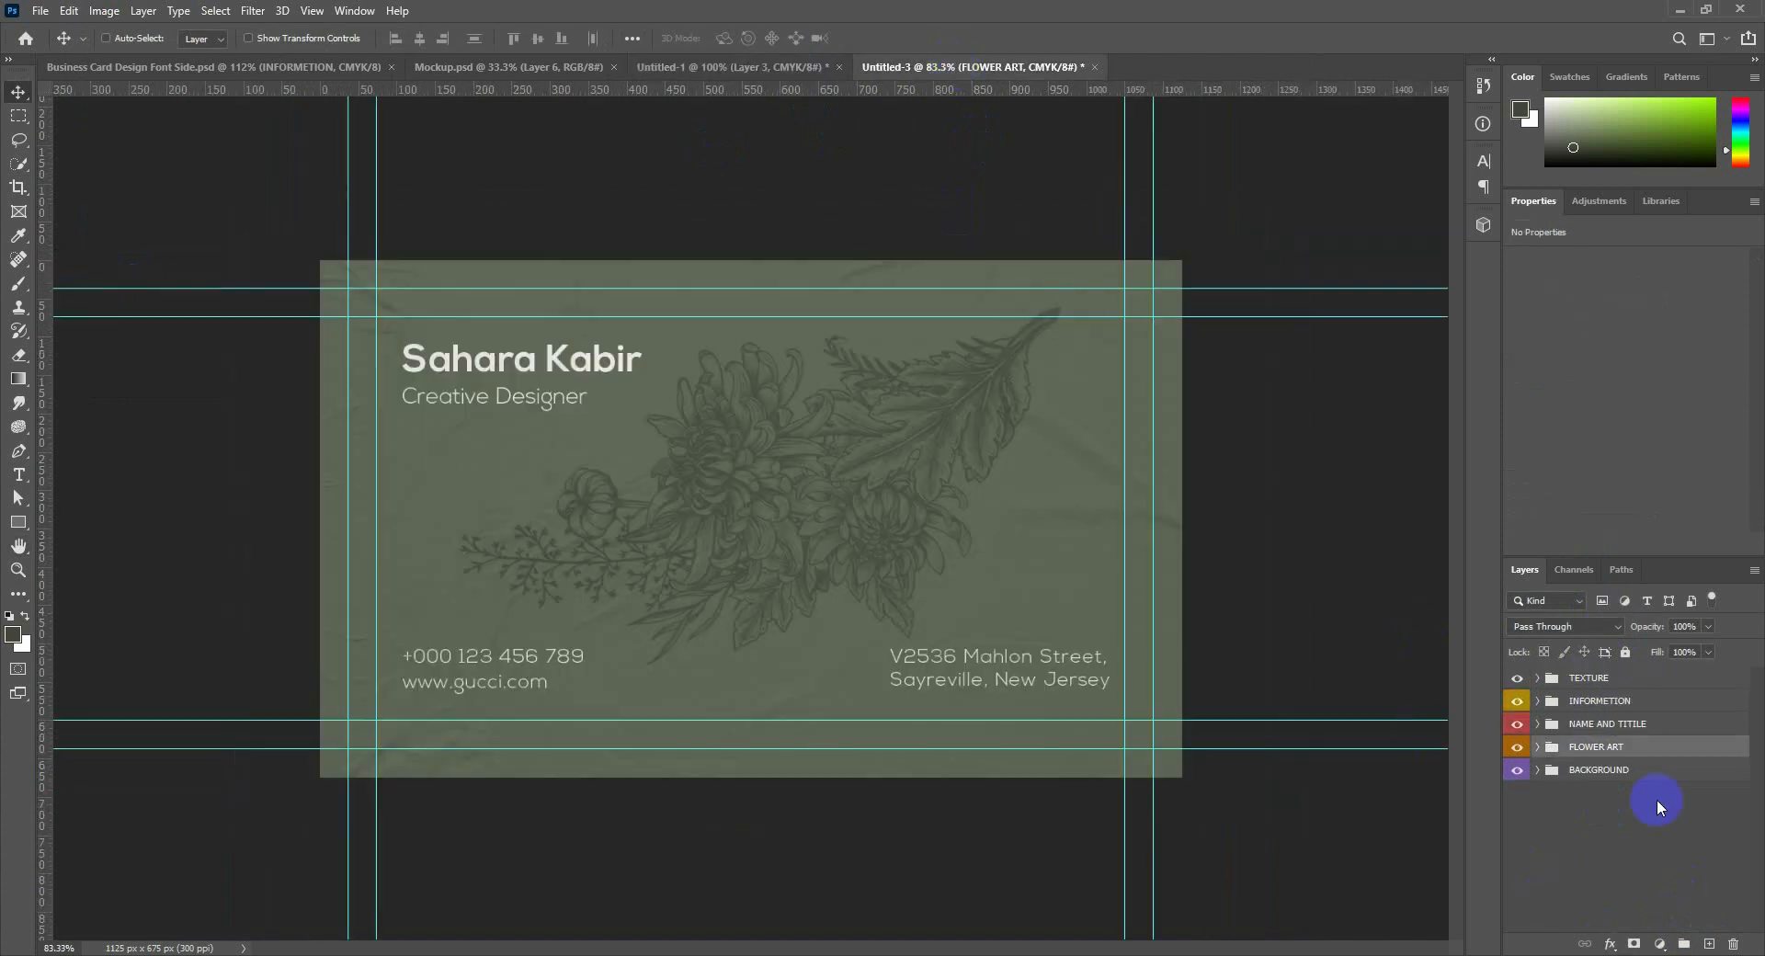
{"action": "left_click", "coordinate": [1616, 678]}
{"action": "left_click", "coordinate": [1706, 939]}
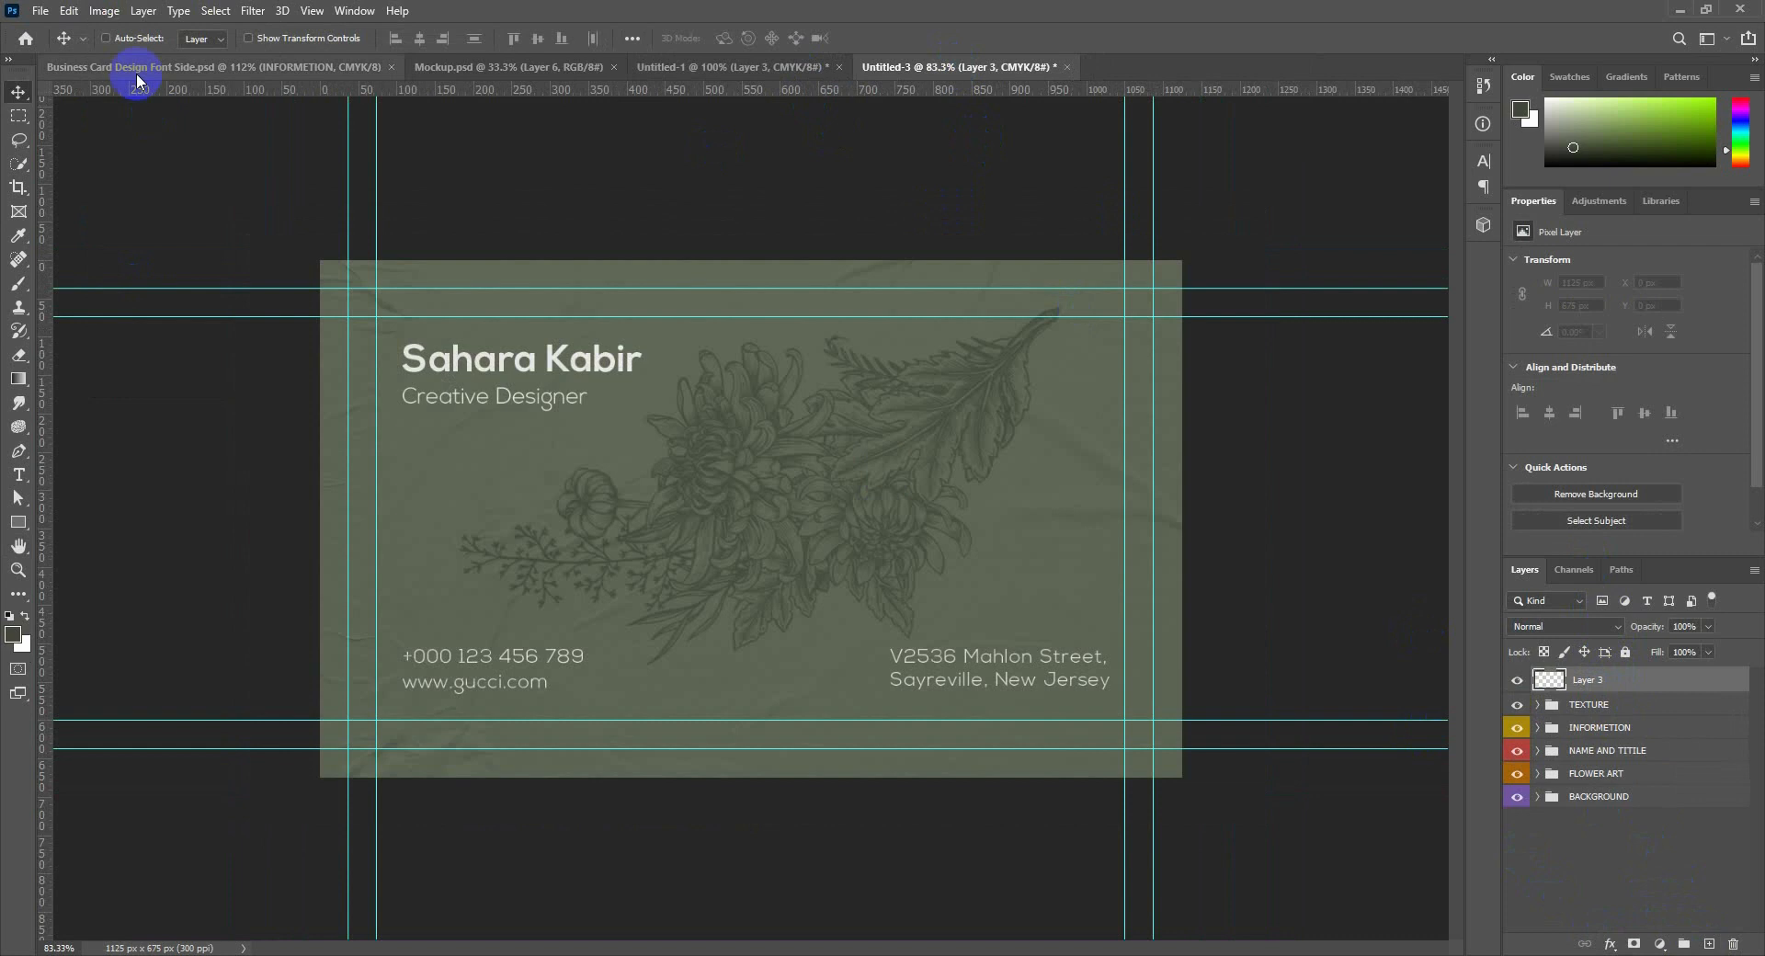
{"action": "left_click", "coordinate": [106, 11]}
{"action": "left_click", "coordinate": [205, 275]}
{"action": "left_click", "coordinate": [1038, 260]}
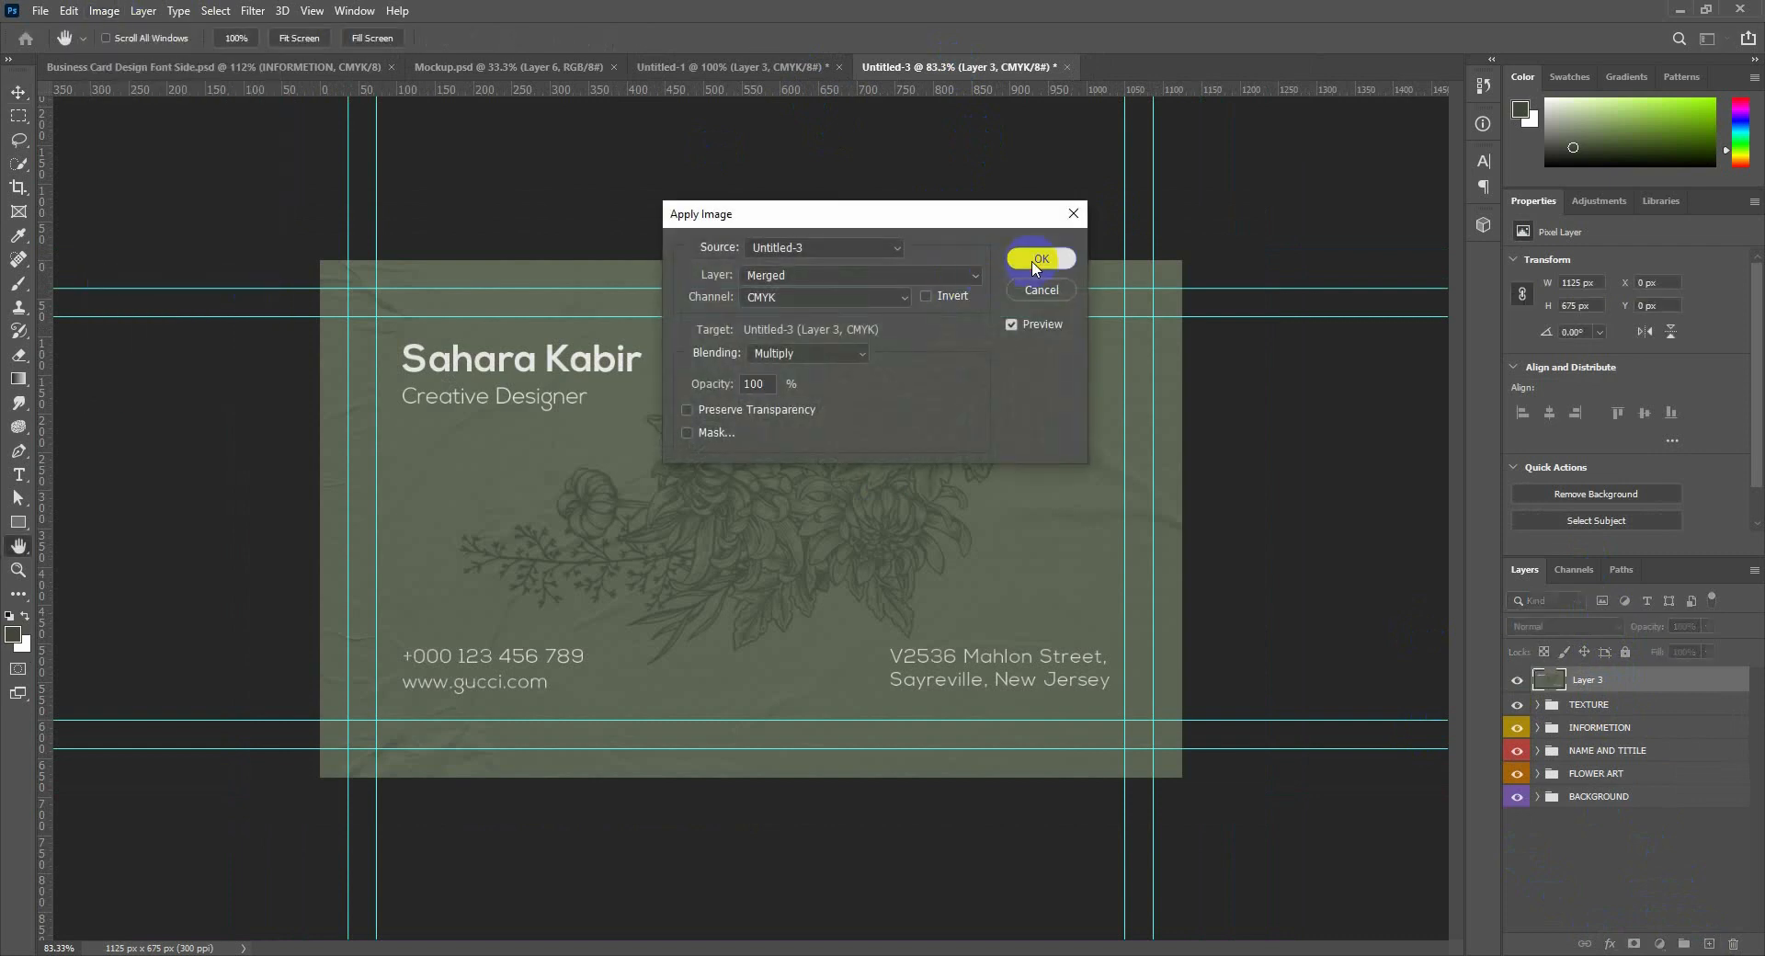
{"action": "left_click_drag", "start_coordinate": [814, 434], "coordinate": [930, 555]}
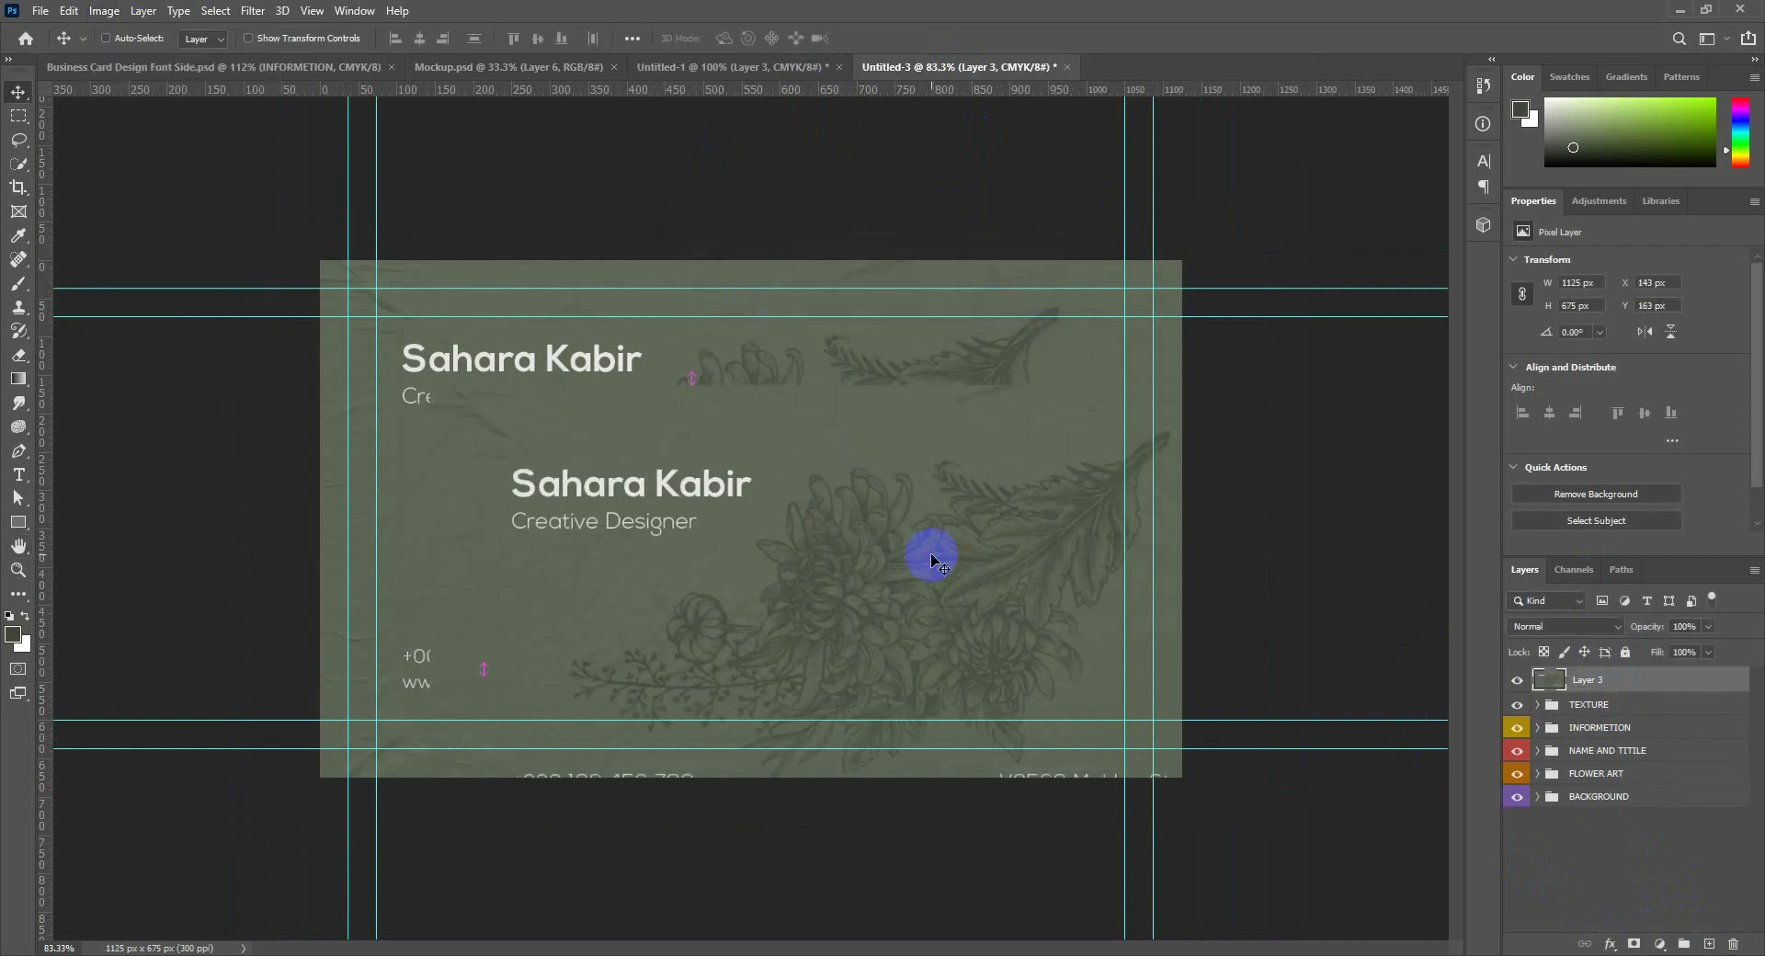
{"action": "key", "text": "ctrl+z"}
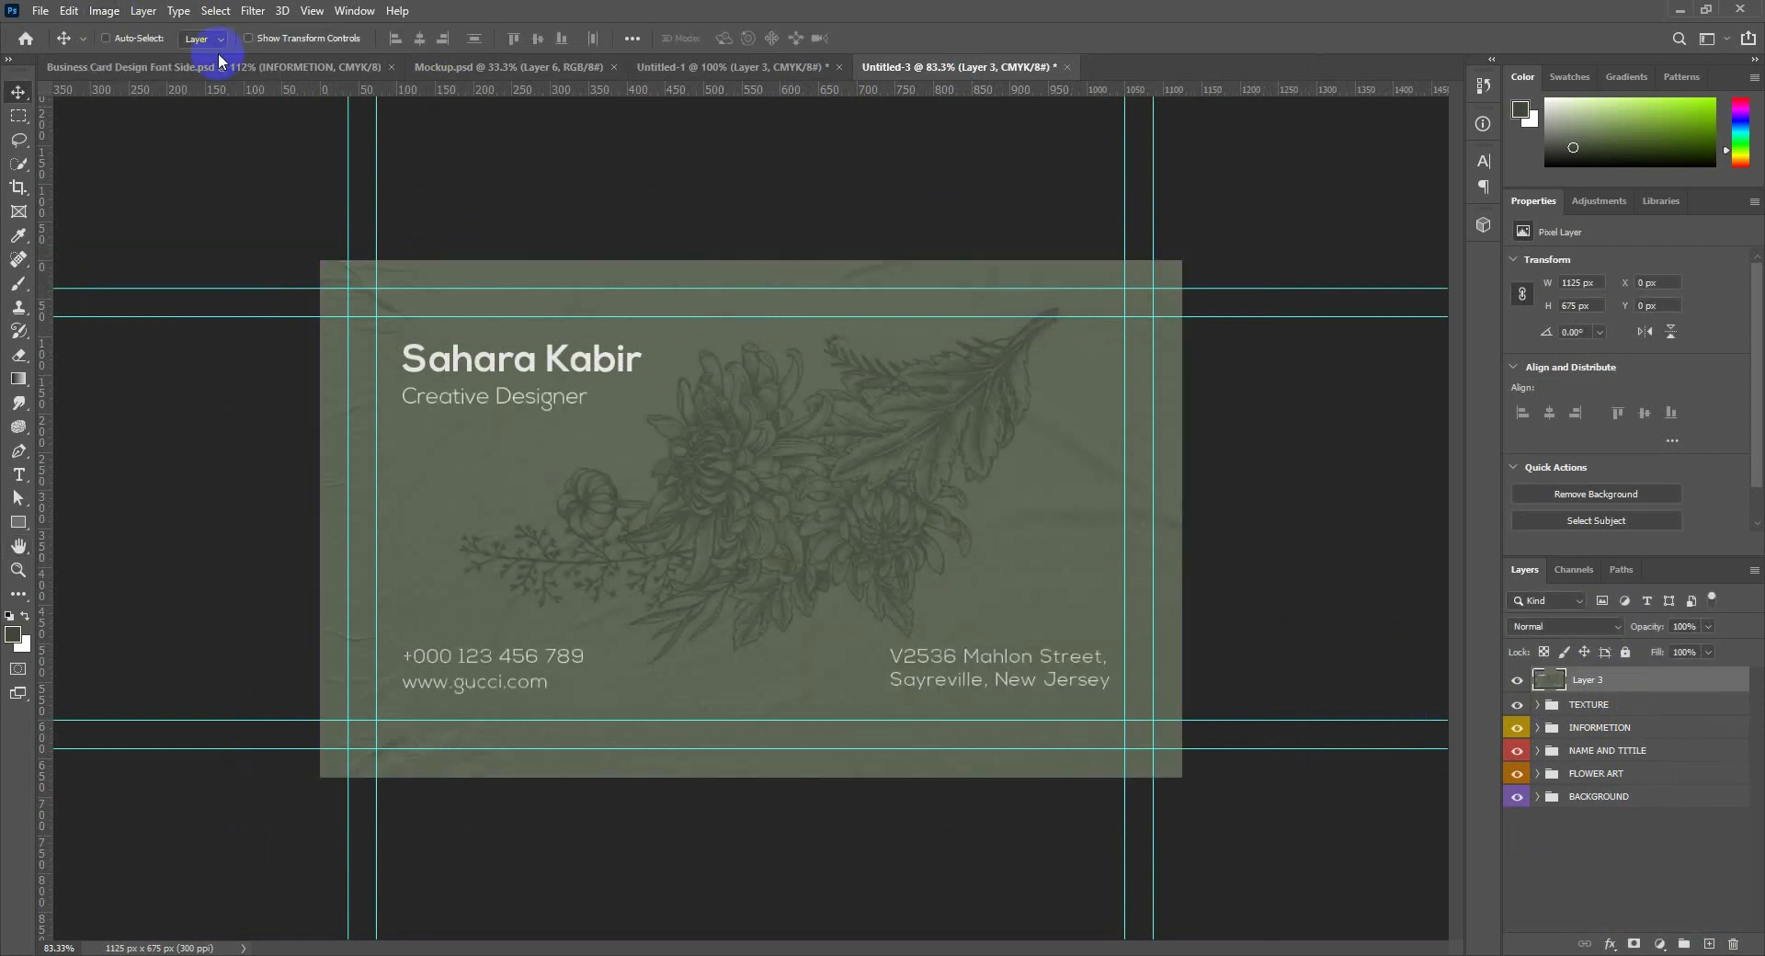
Close the Business Card Design Font Side document, then examine the reference card presentation in Mockup.psd.
{"action": "left_click", "coordinate": [377, 70]}
{"action": "left_click", "coordinate": [390, 68]}
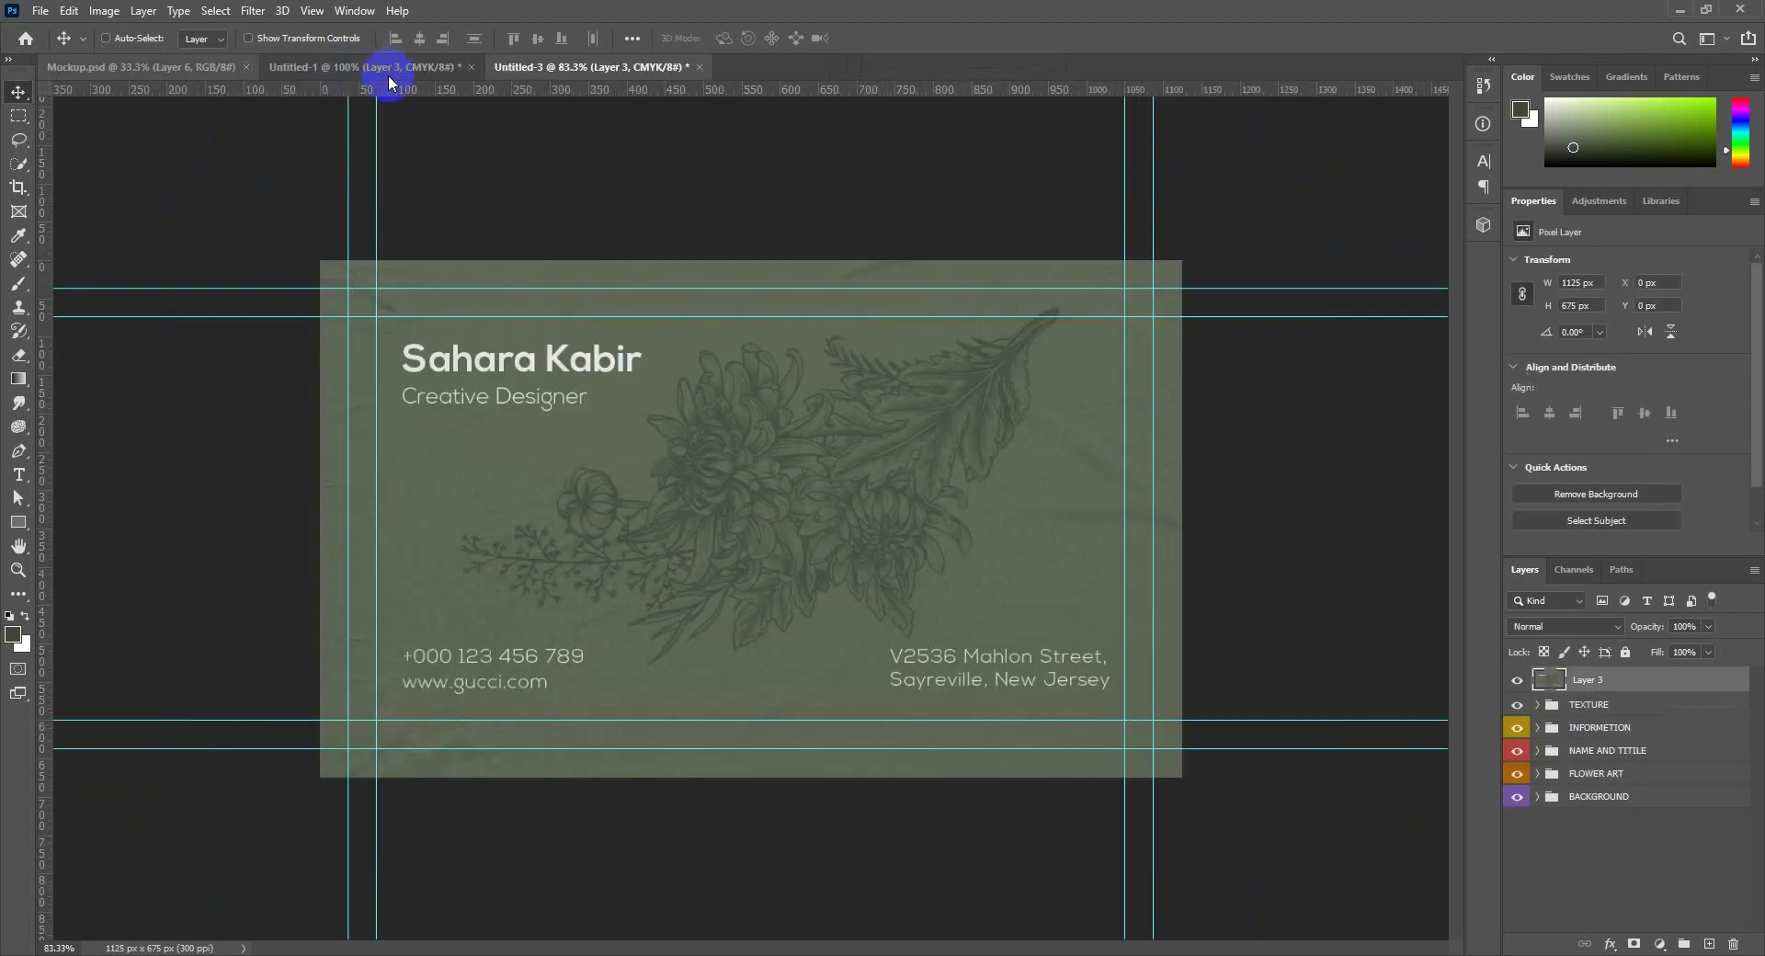
{"action": "left_click", "coordinate": [196, 70]}
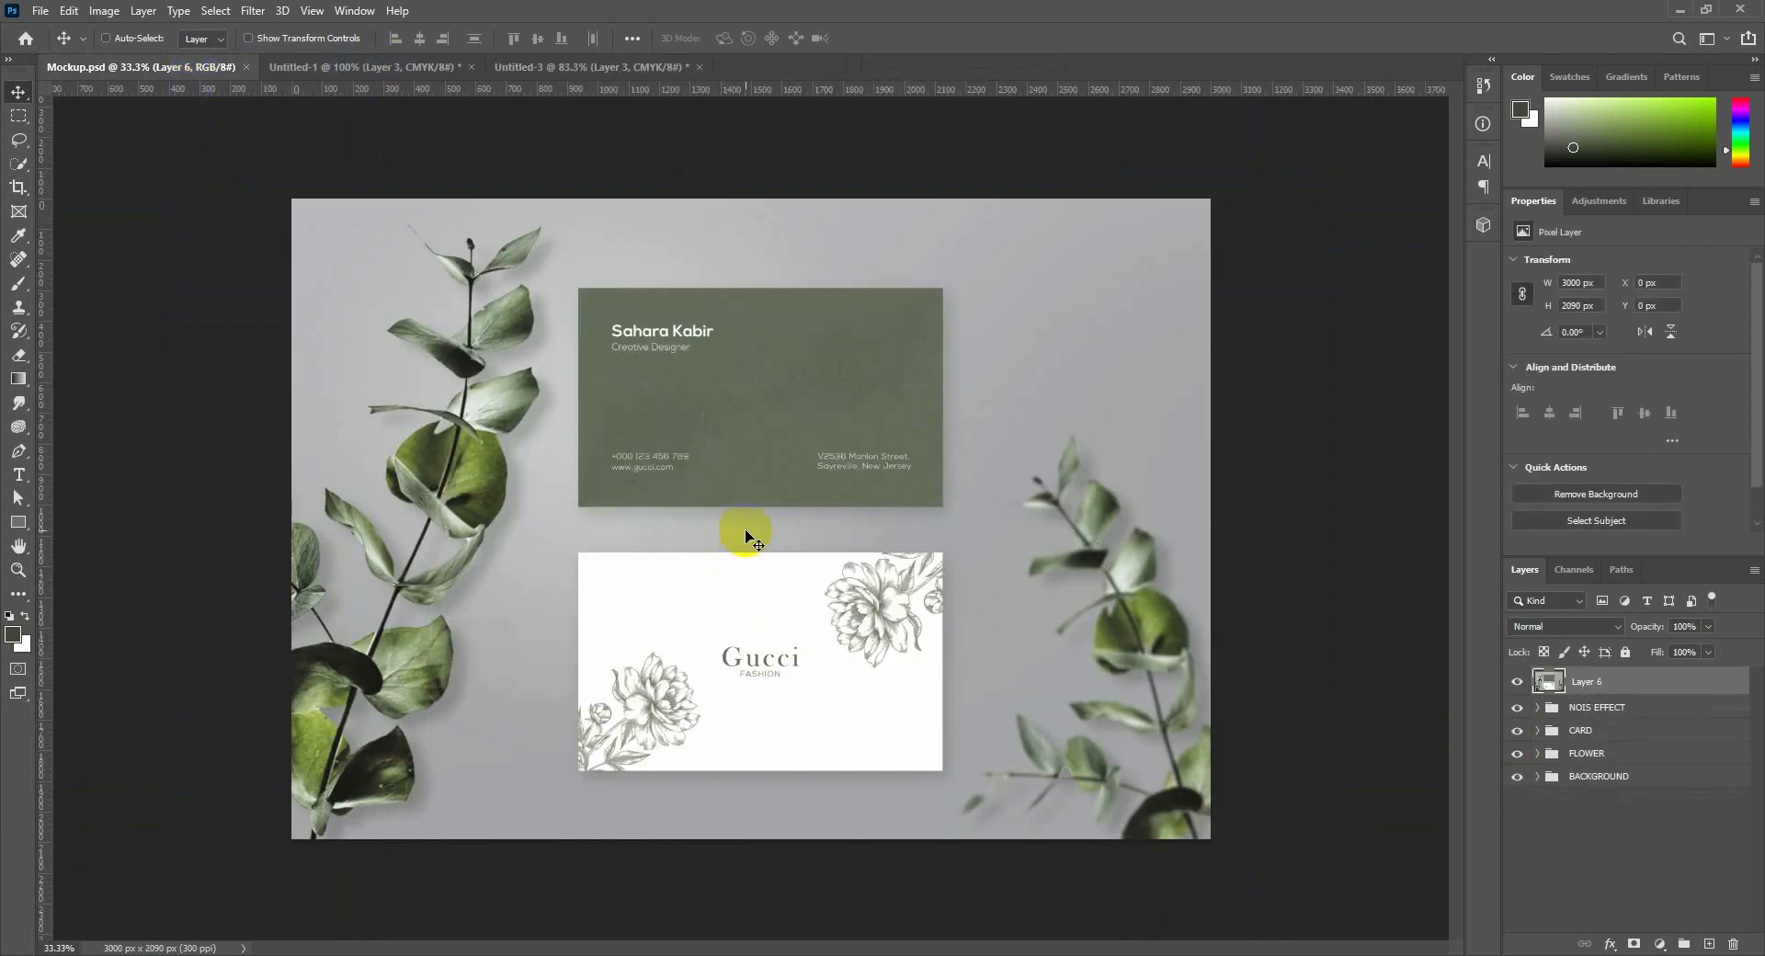
{"action": "scroll", "coordinate": [747, 538], "scroll_direction": "up", "scroll_amount": 1}
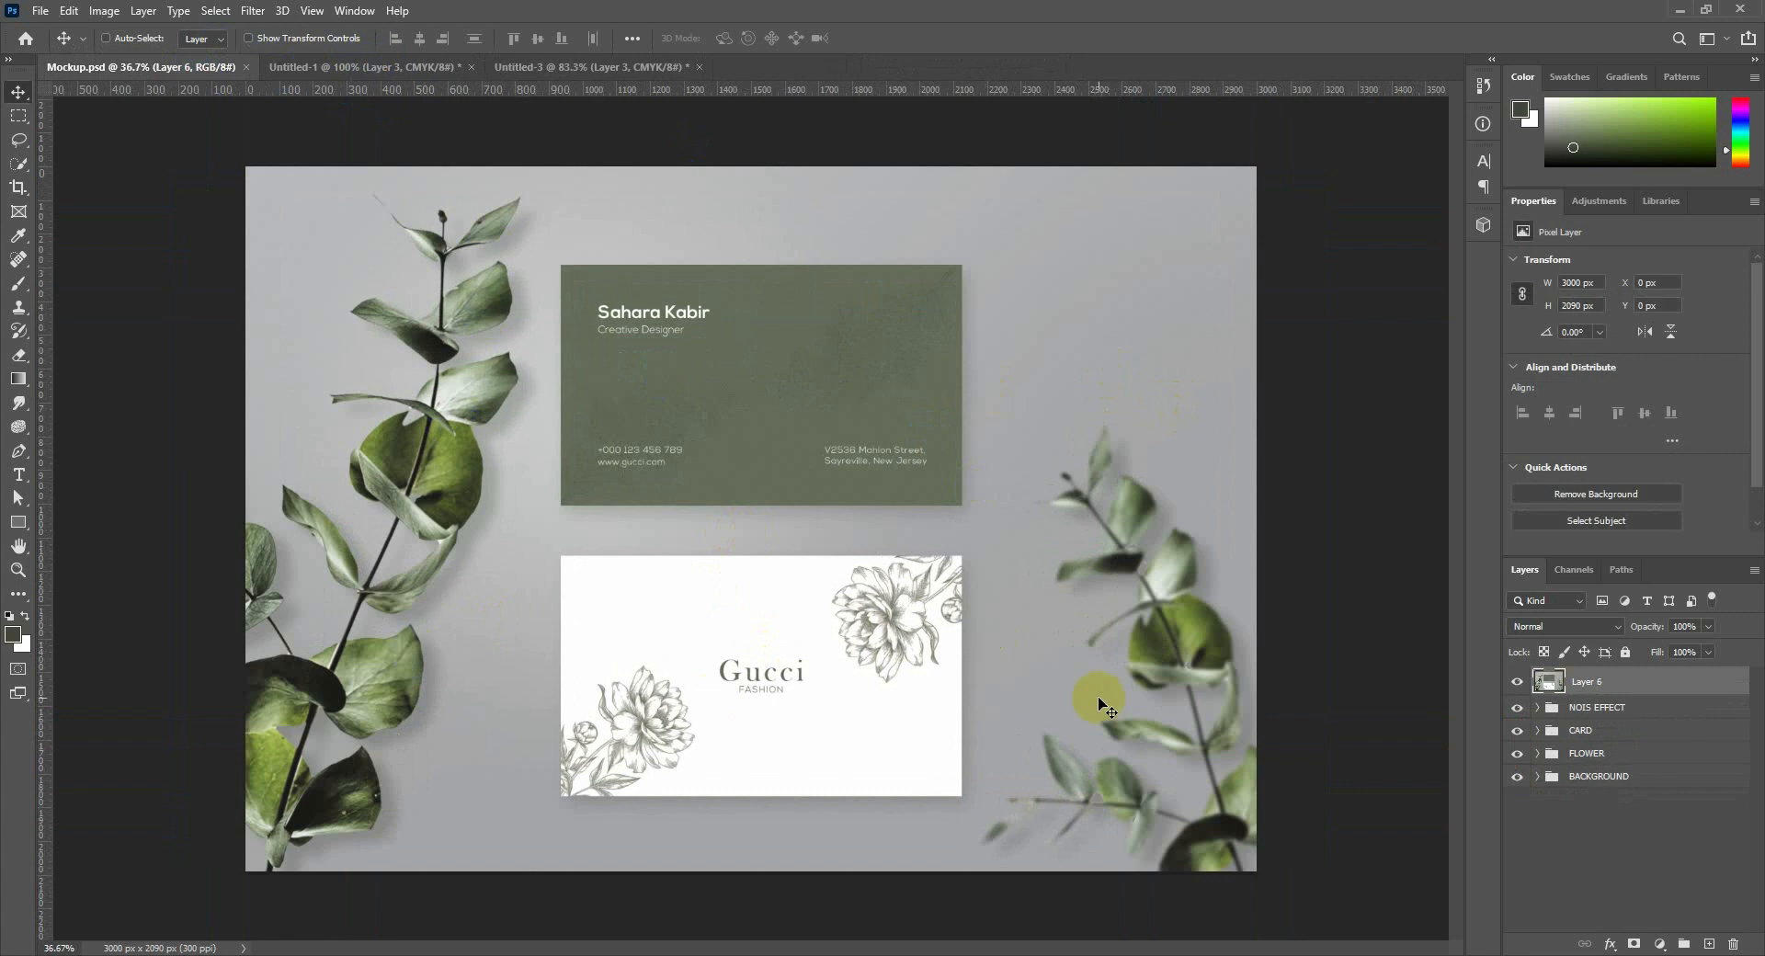
{"action": "left_click", "coordinate": [150, 97]}
Create a new 3000 × 2000 px document at 72 pixels/inch in RGB Color with a white background.
{"action": "left_click", "coordinate": [592, 67]}
{"action": "left_click", "coordinate": [41, 11]}
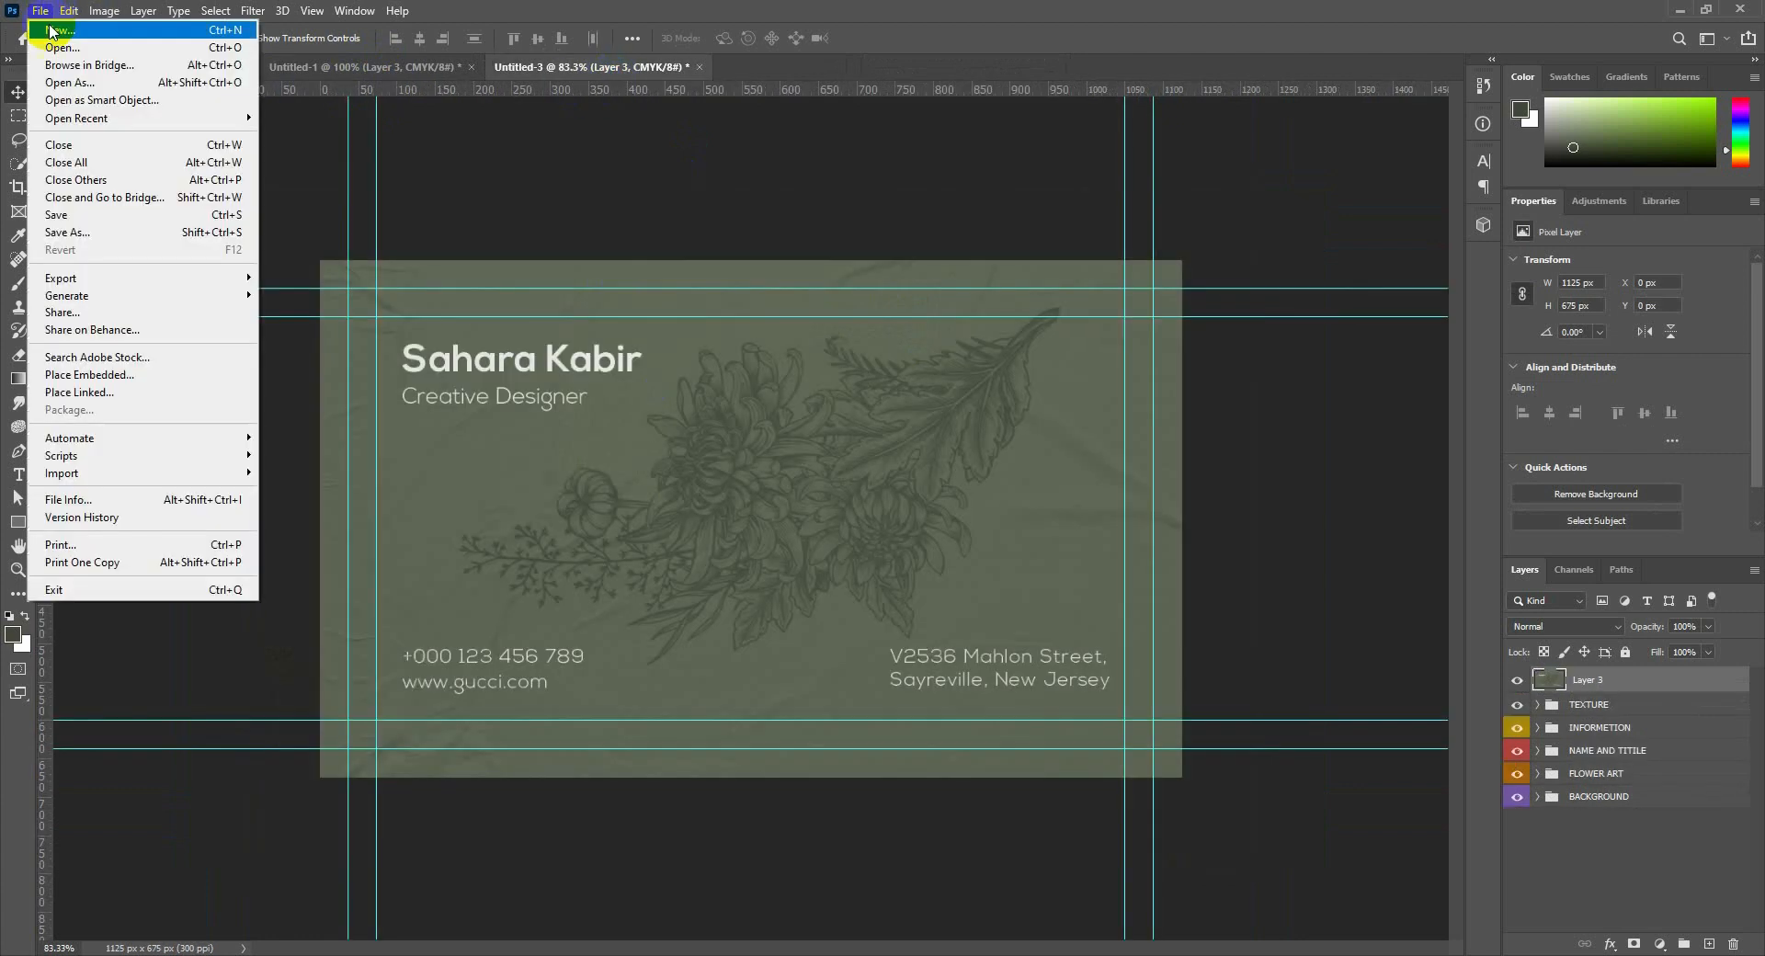
{"action": "left_click", "coordinate": [50, 30]}
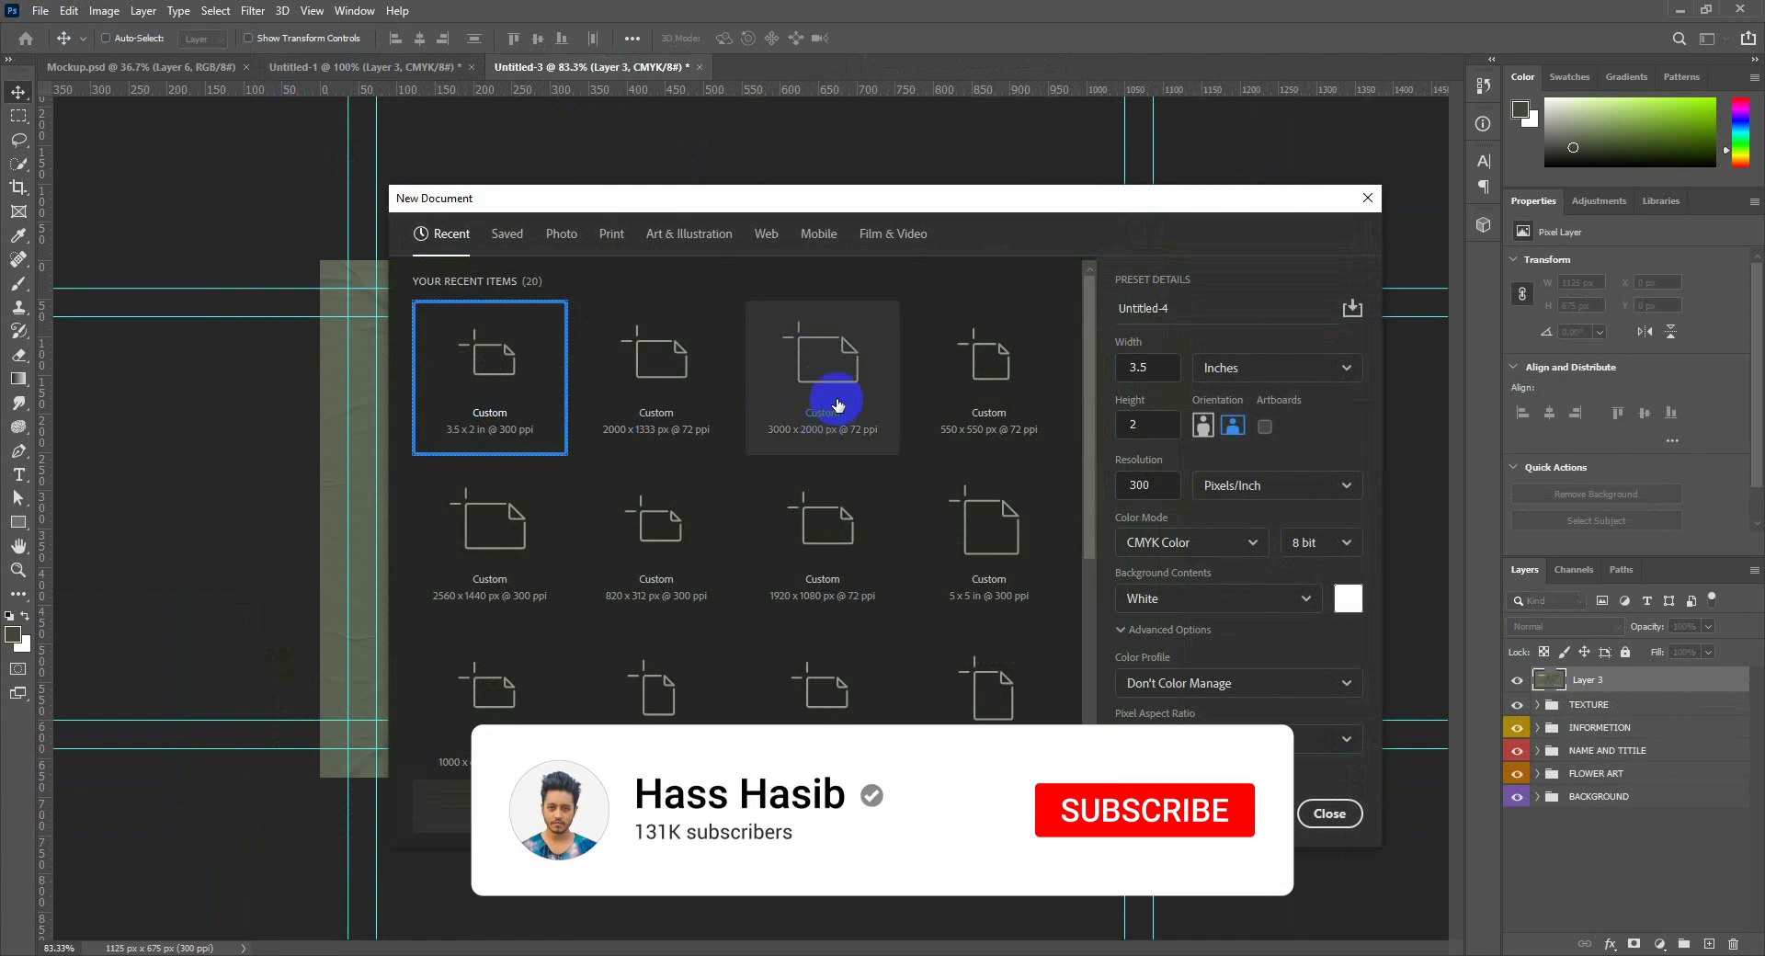
{"action": "left_click", "coordinate": [836, 405]}
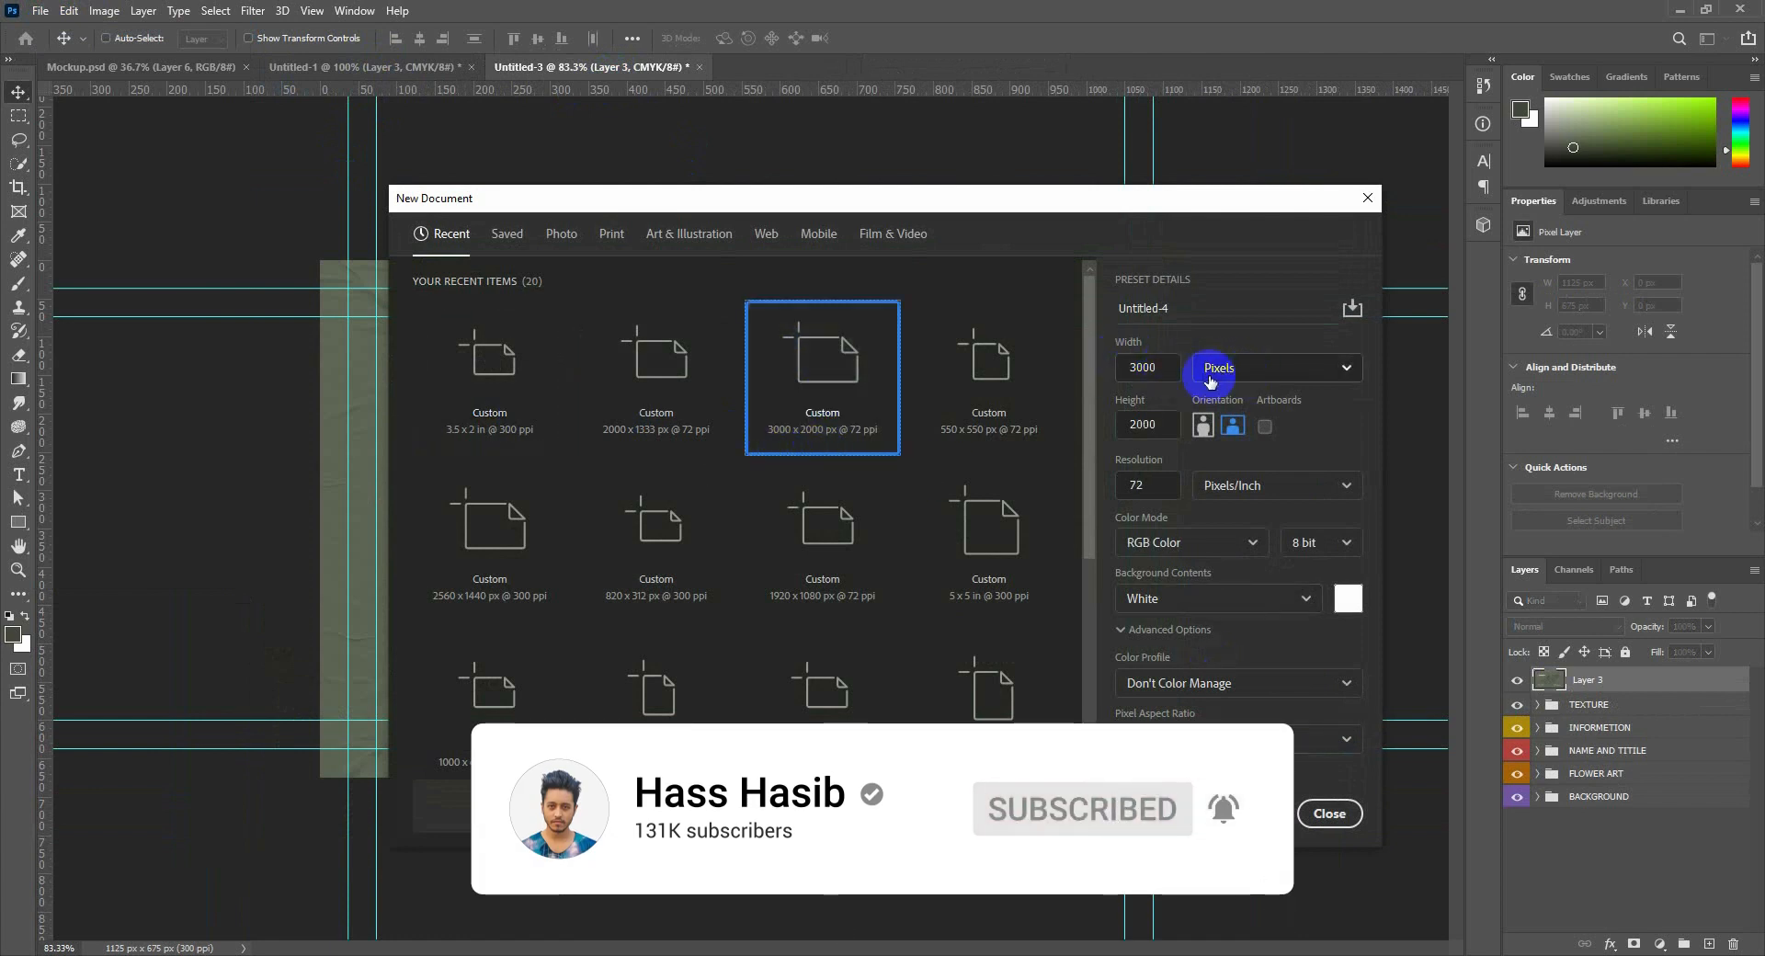
{"action": "double_click", "coordinate": [1116, 372]}
{"action": "double_click", "coordinate": [1144, 425]}
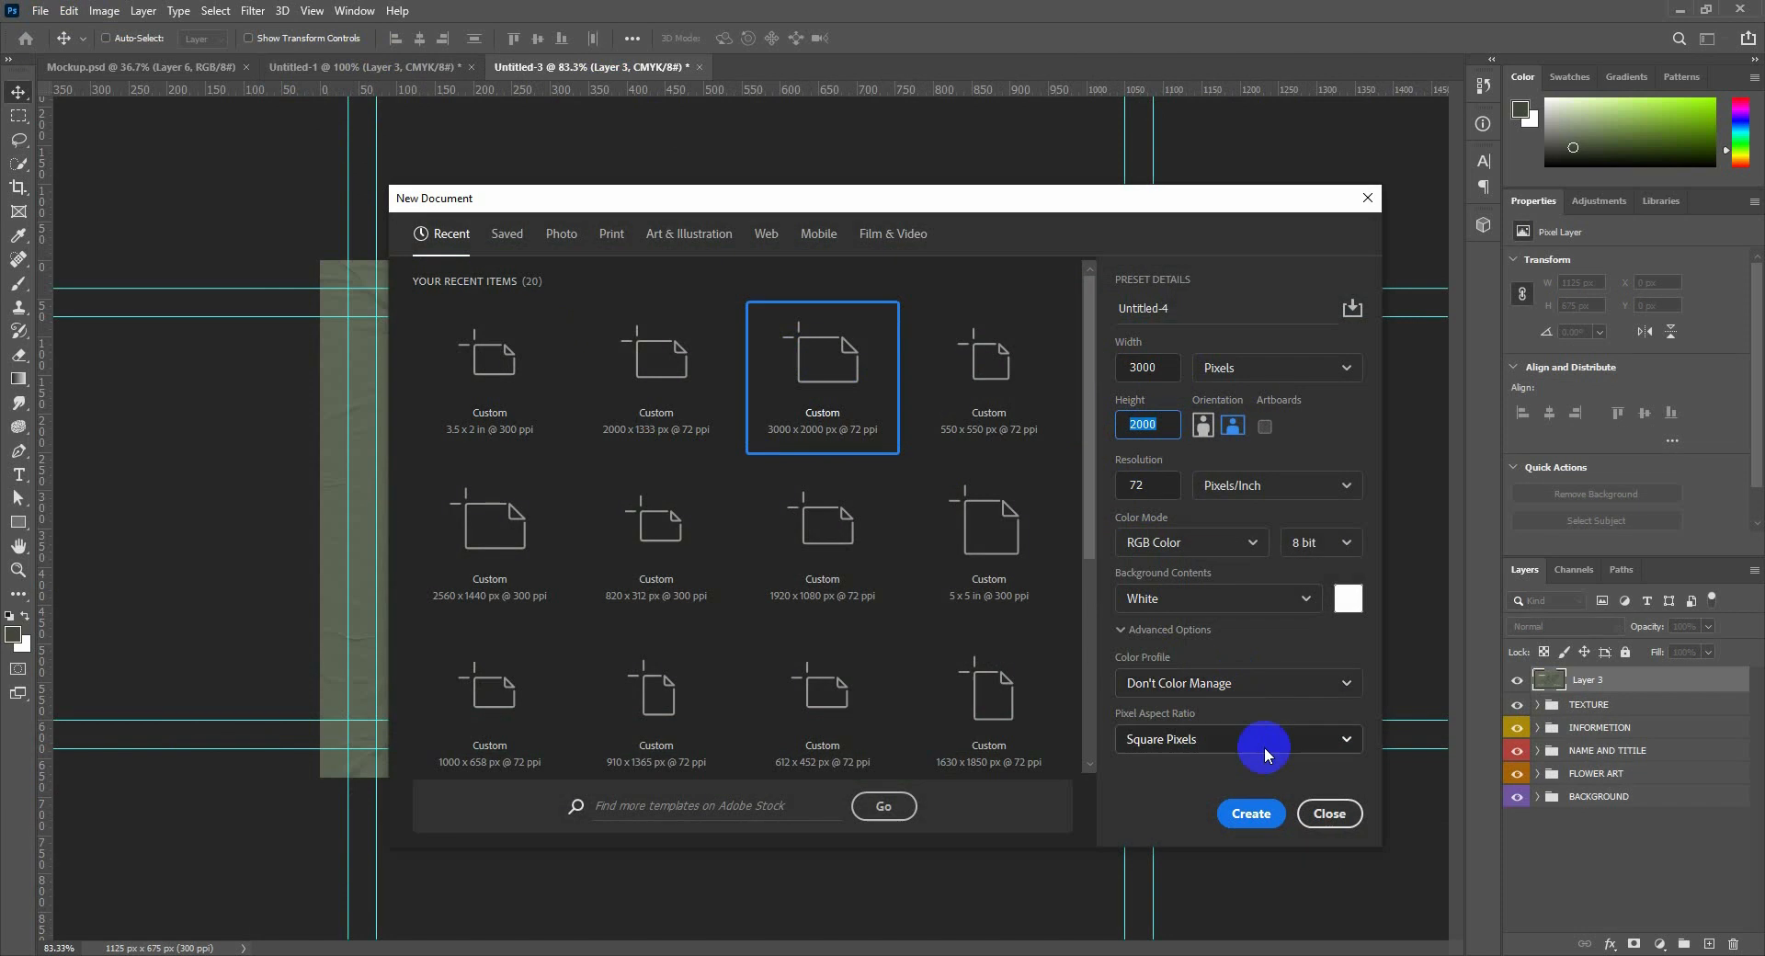
{"action": "left_click", "coordinate": [1251, 812]}
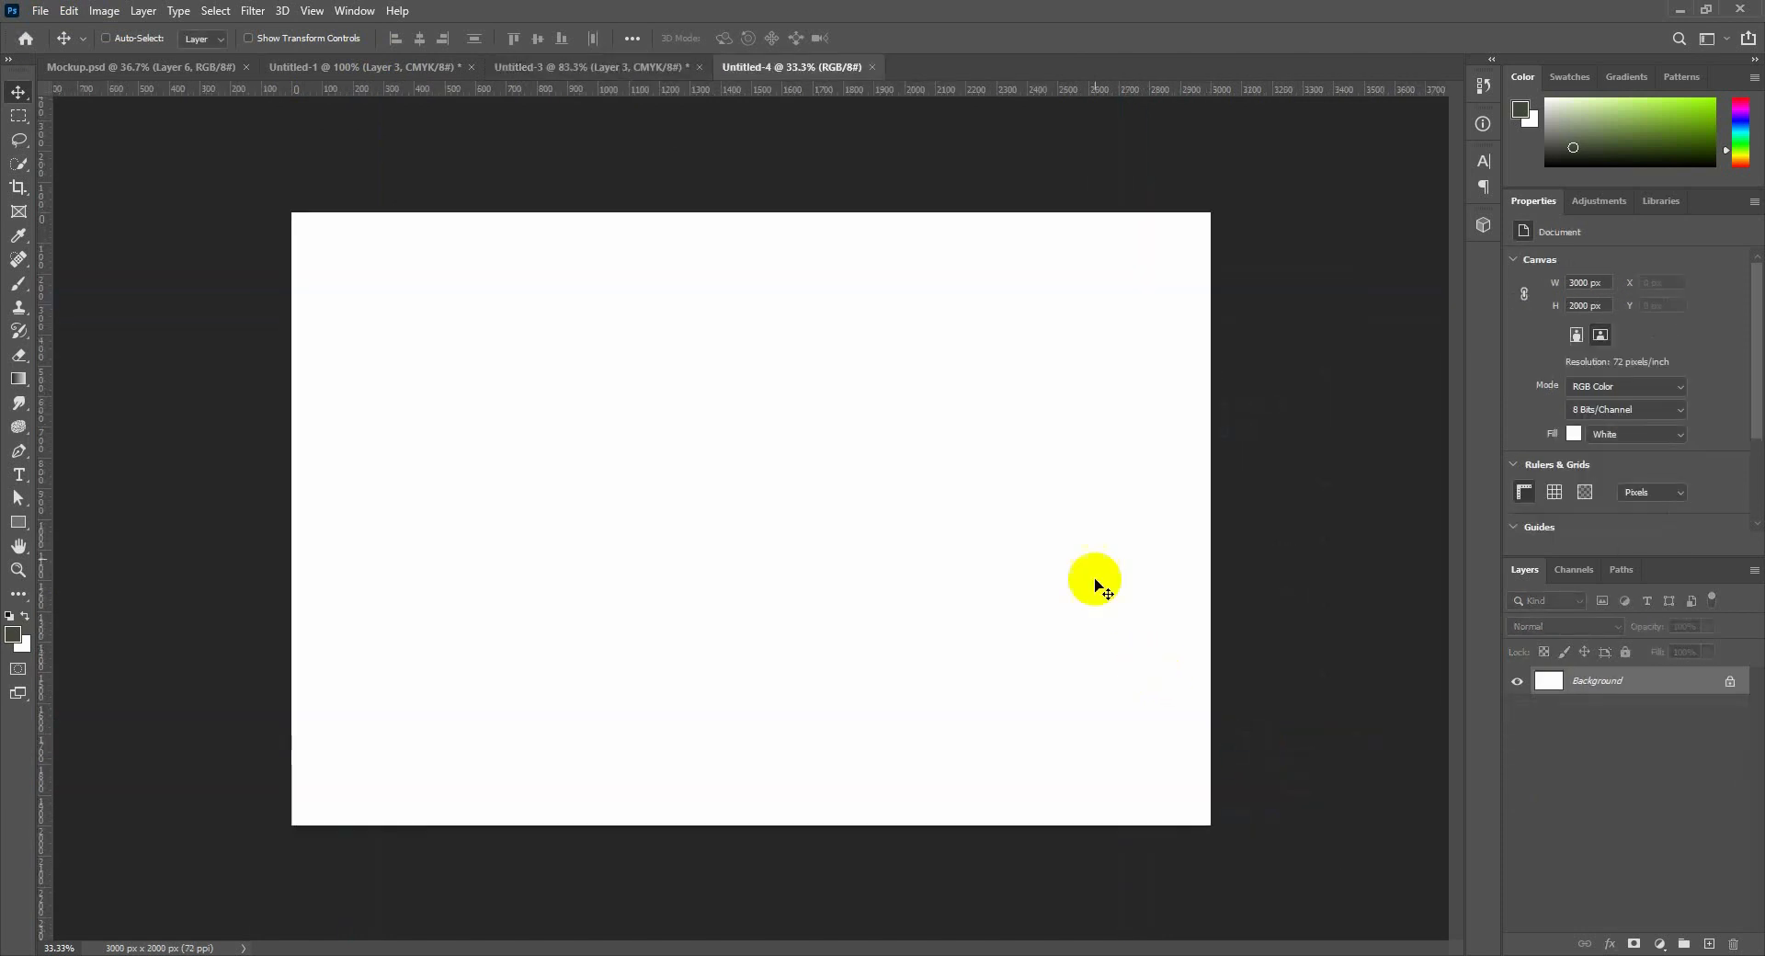
In Mockup.psd, hide Layer 6 and the NOIS EFFECT, CARD and FLOWER groups, and select Gradient Fill 1 inside BACKGROUND.
{"action": "left_click", "coordinate": [187, 70]}
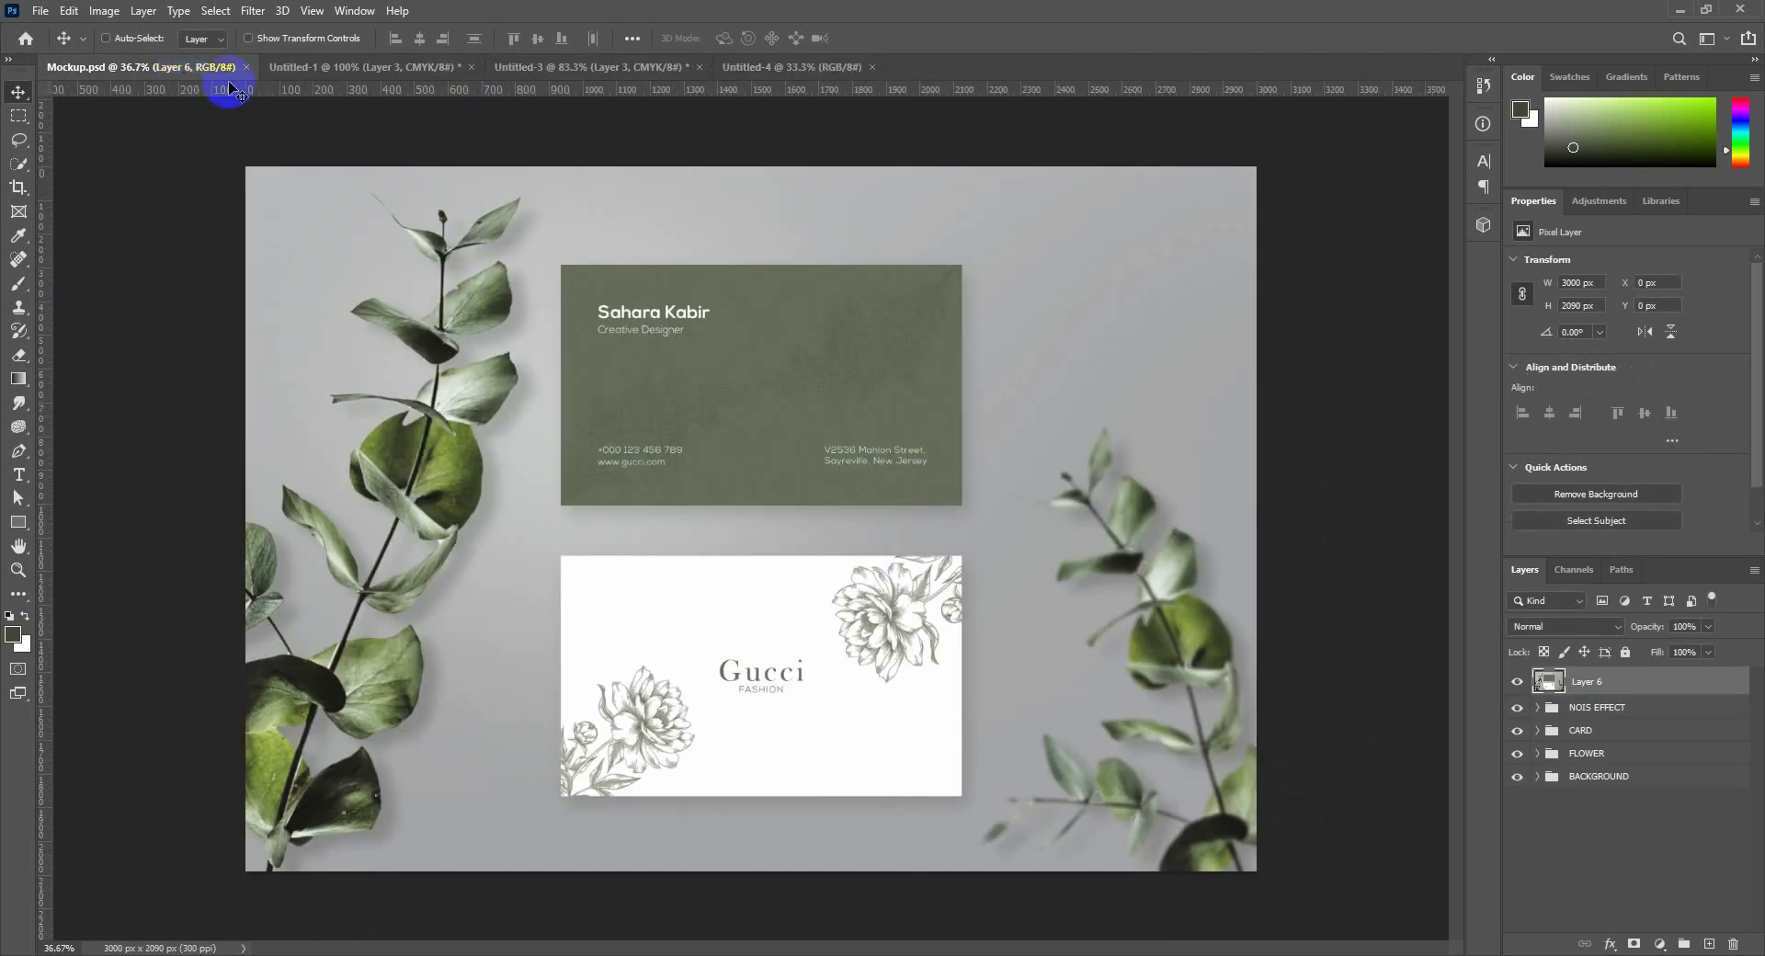
{"action": "left_click_drag", "start_coordinate": [1517, 681], "coordinate": [1524, 767]}
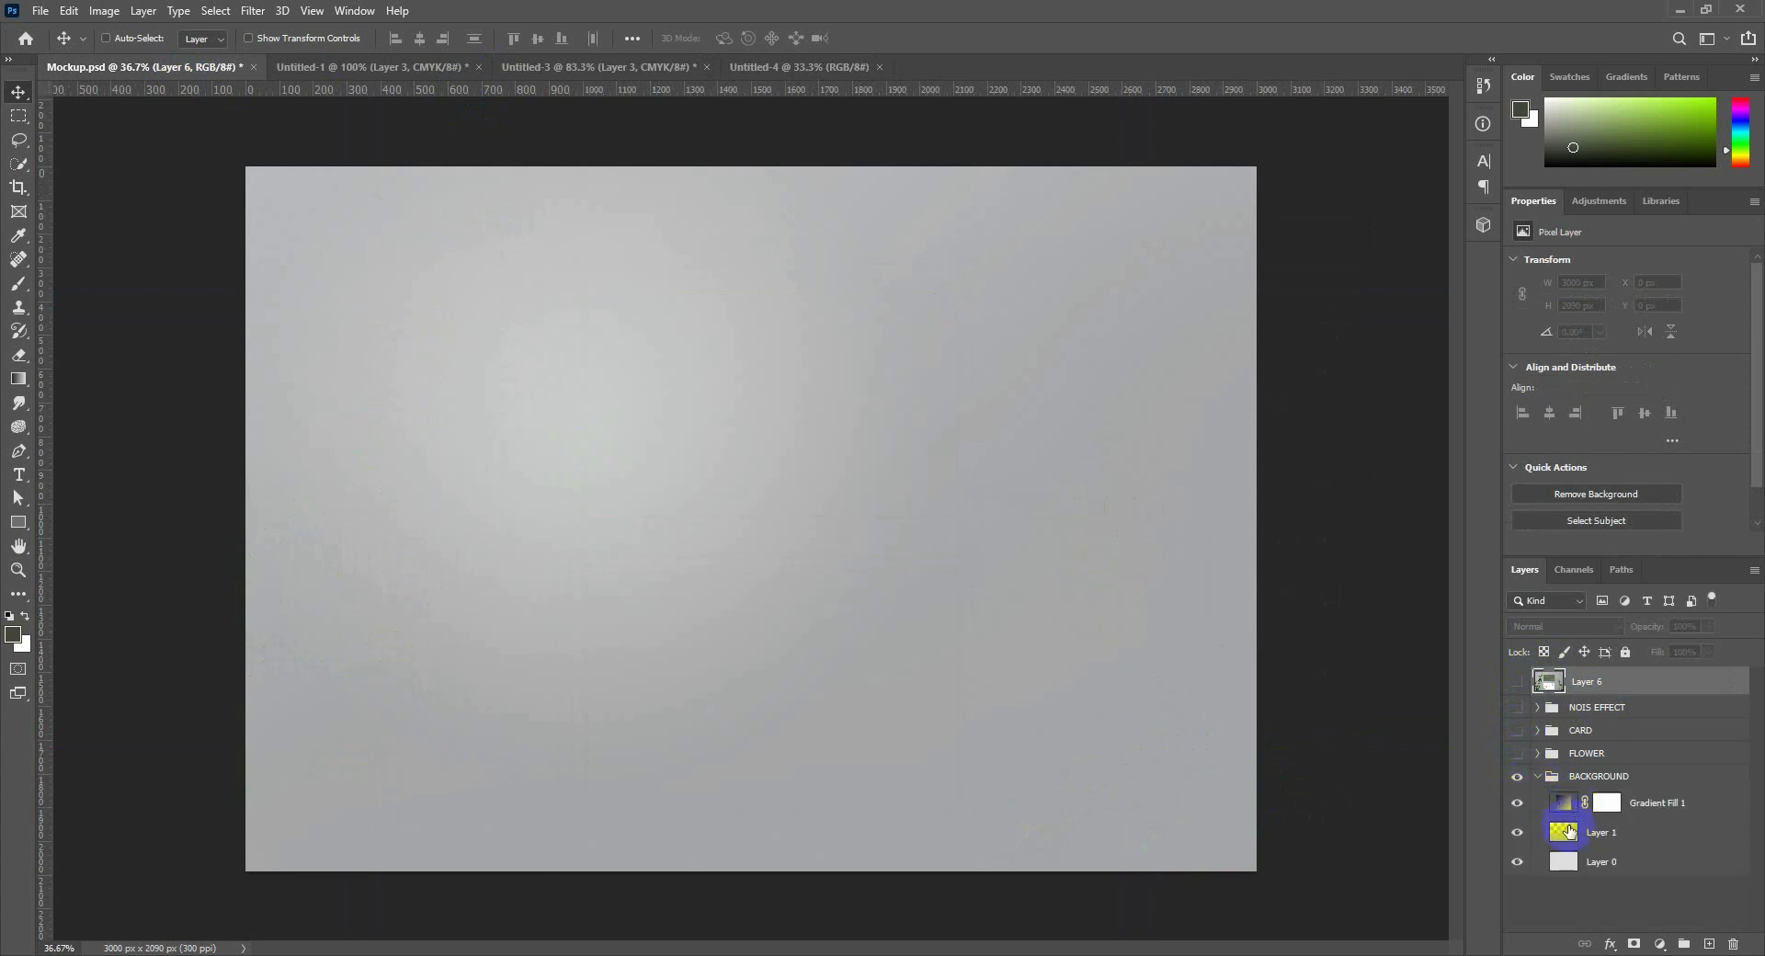
{"action": "left_click", "coordinate": [1556, 800]}
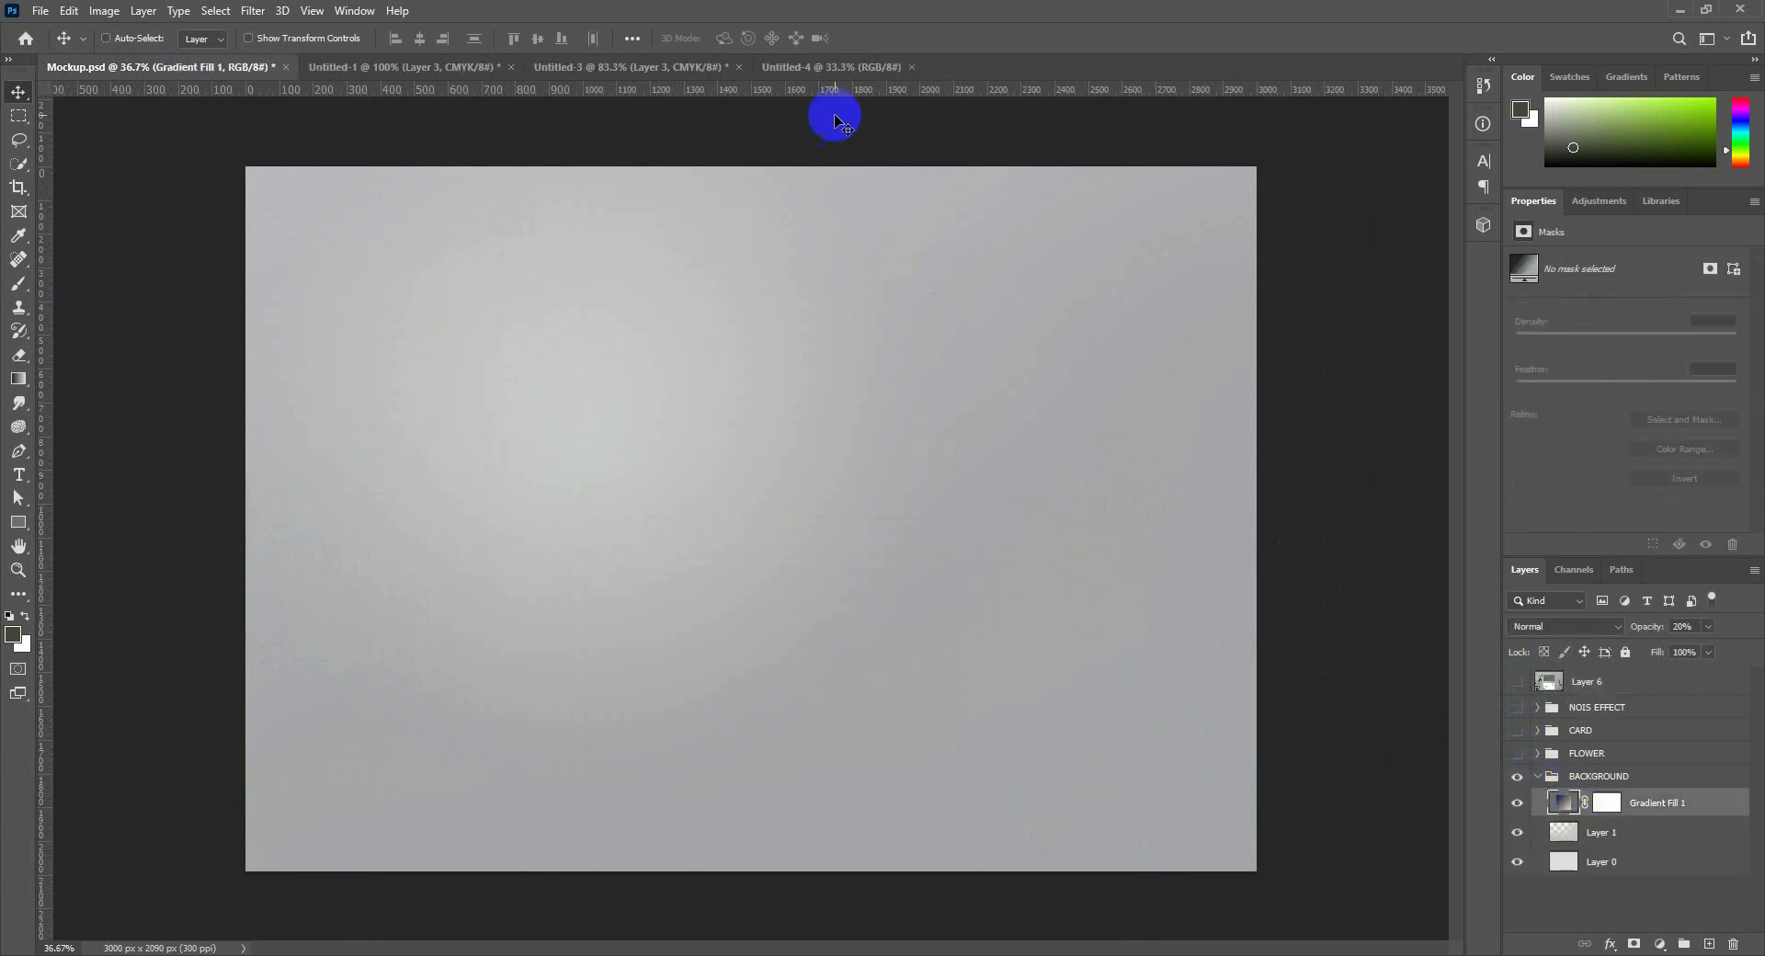
In Untitled-4, set the foreground color to a neutral light gray and fill the Background layer with it.
{"action": "left_click", "coordinate": [835, 68]}
{"action": "left_click", "coordinate": [17, 636]}
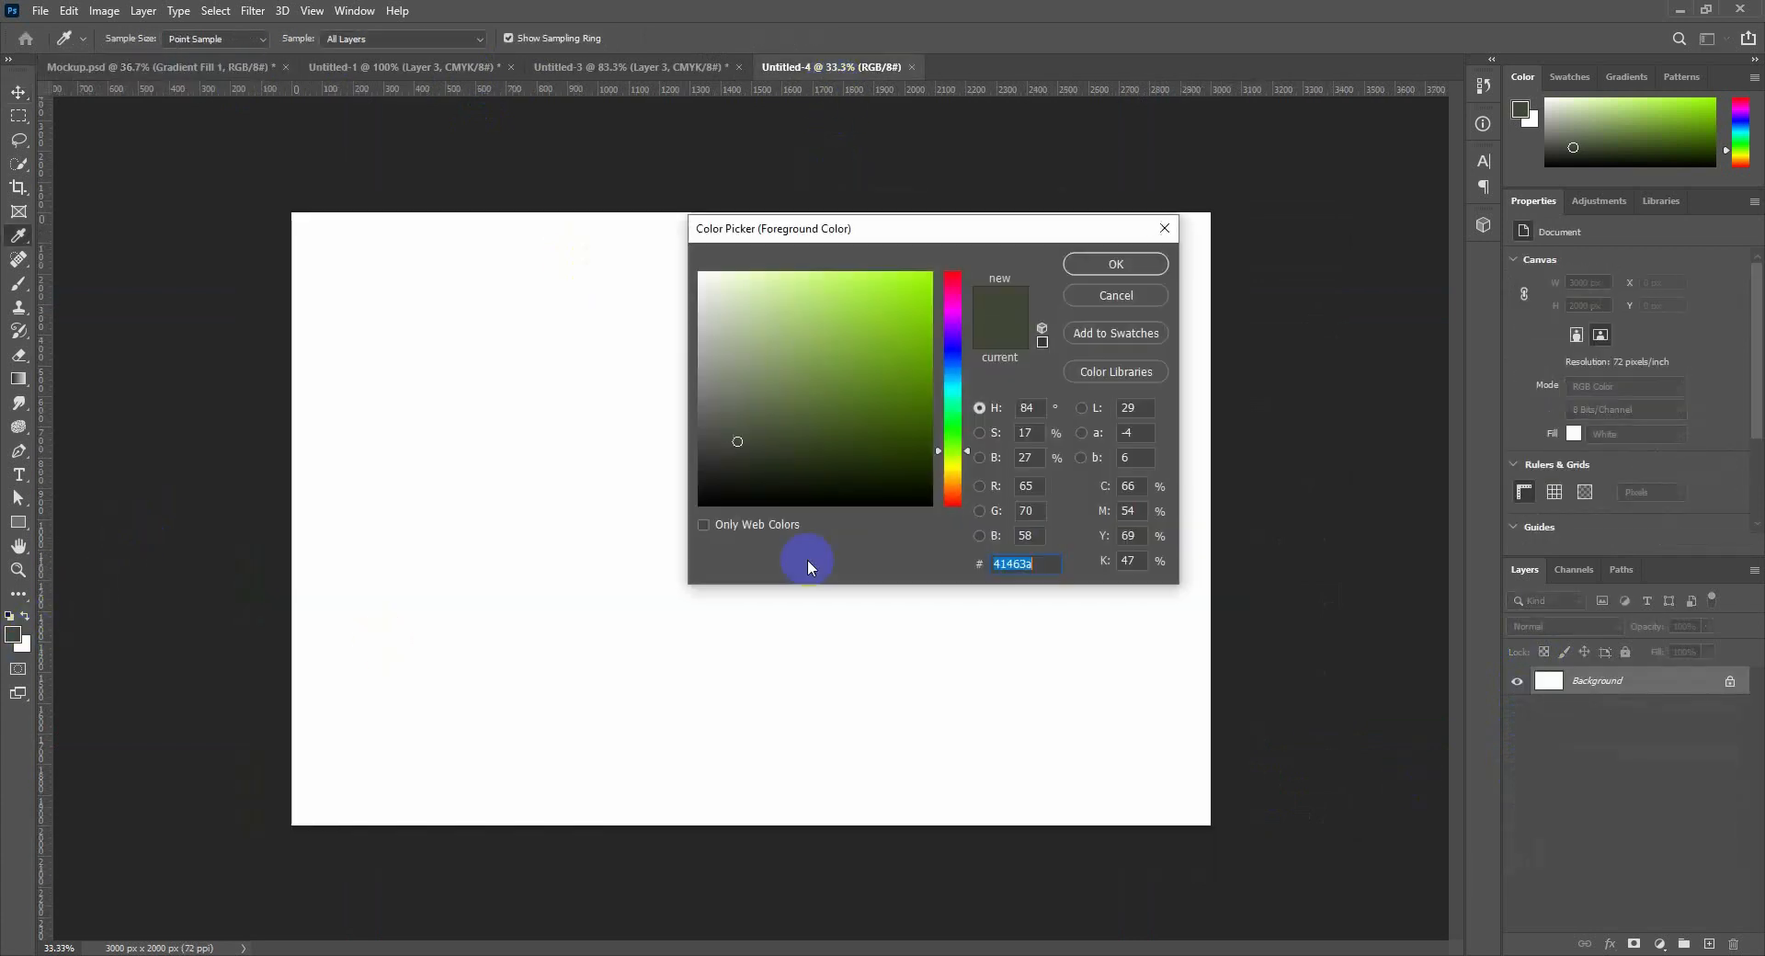
{"action": "left_click", "coordinate": [674, 351]}
{"action": "left_click", "coordinate": [1111, 267]}
{"action": "key", "text": "v"}
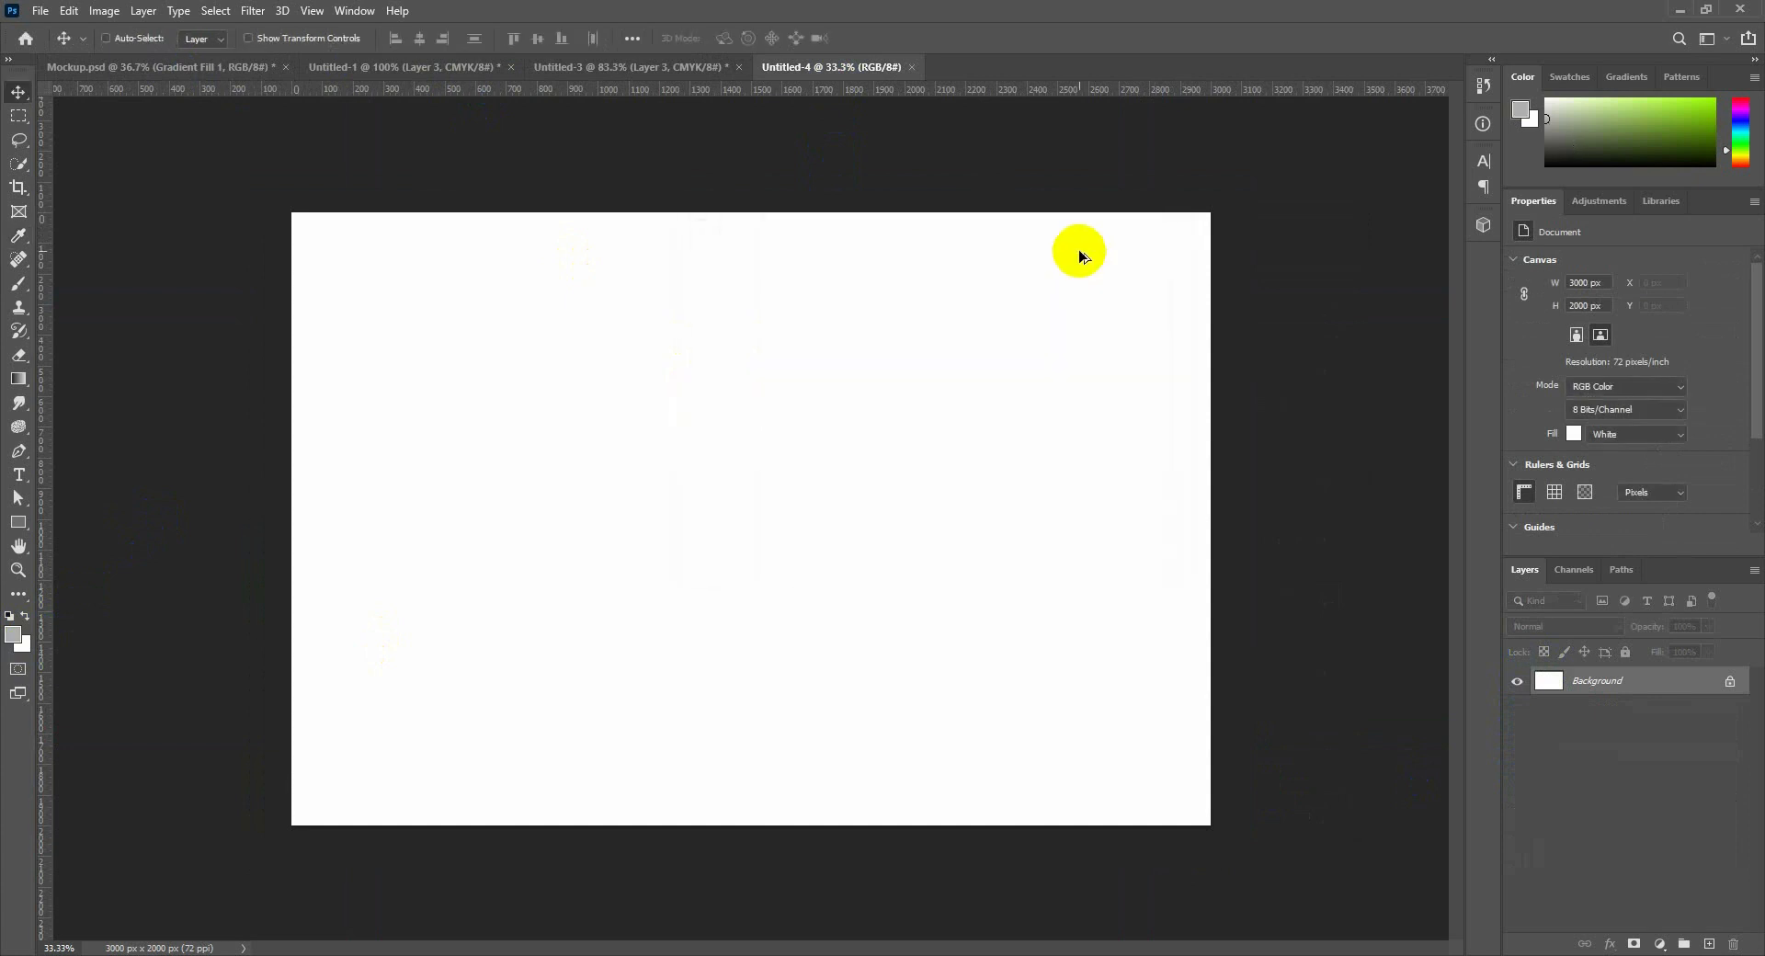
{"action": "key", "text": "alt+BackSpace"}
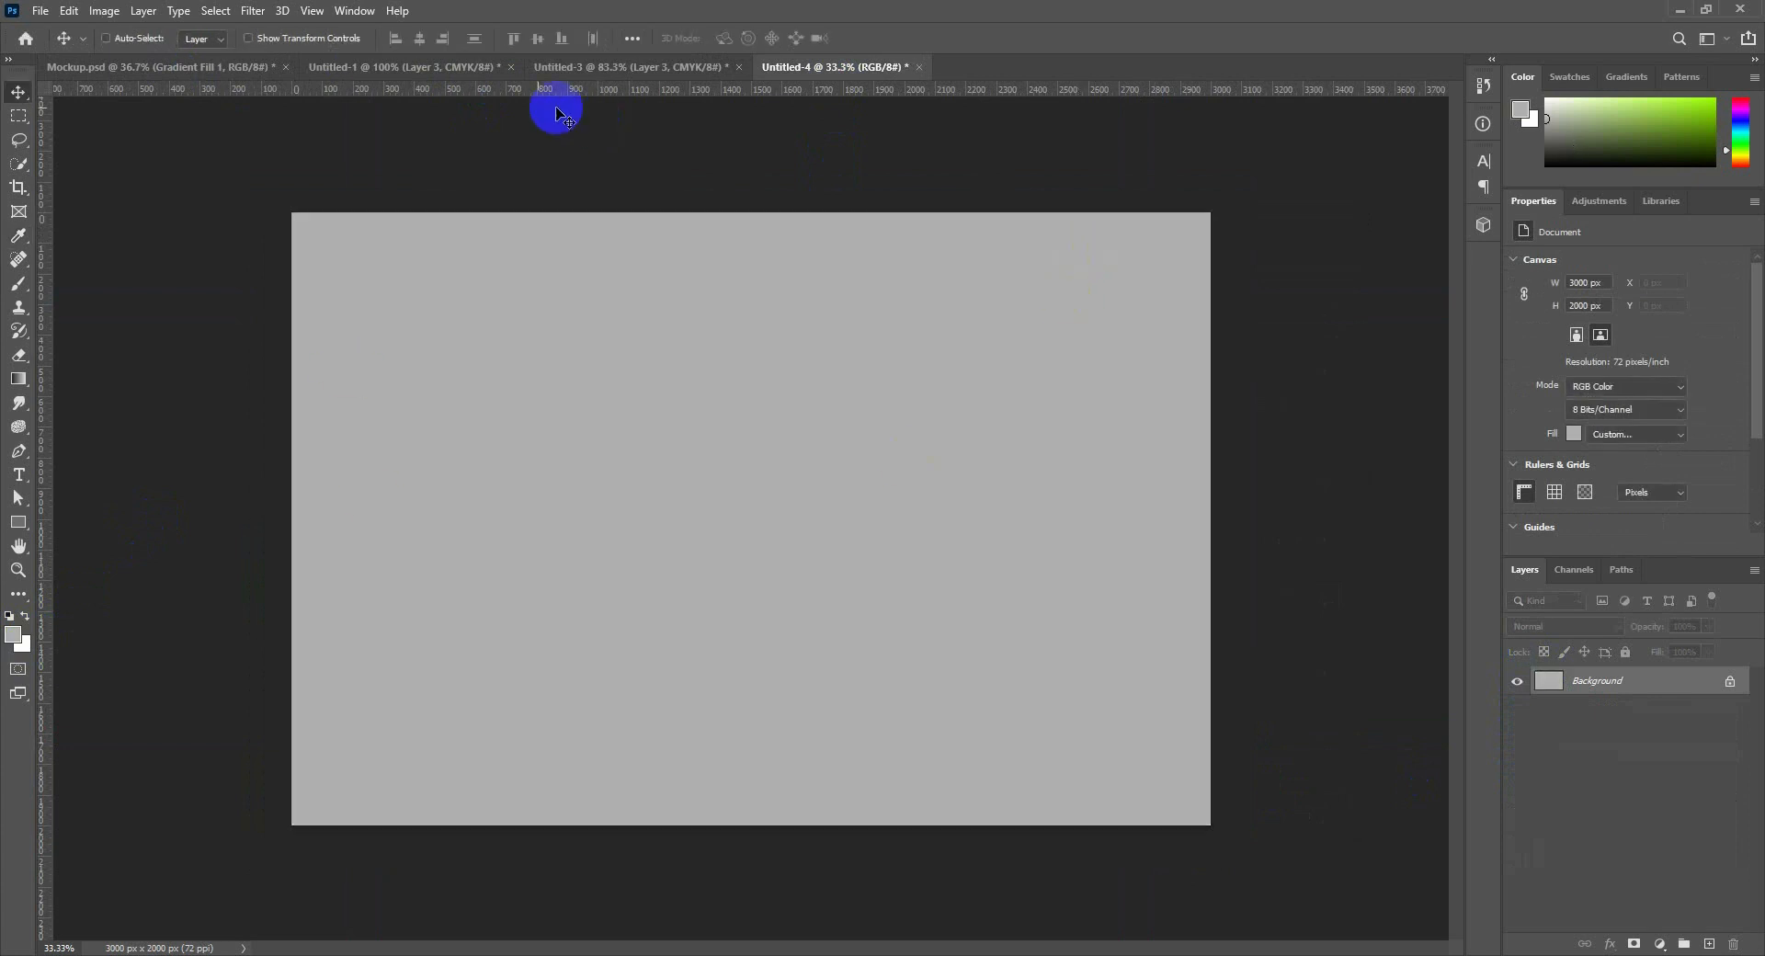
Copy Gradient Fill 1 from Mockup.psd into Untitled-4, placing its radial glow toward the upper-left part of the canvas.
{"action": "left_click", "coordinate": [224, 67]}
{"action": "left_click_drag", "start_coordinate": [1029, 370], "coordinate": [960, 437]}
{"action": "left_click_drag", "start_coordinate": [939, 512], "coordinate": [532, 355]}
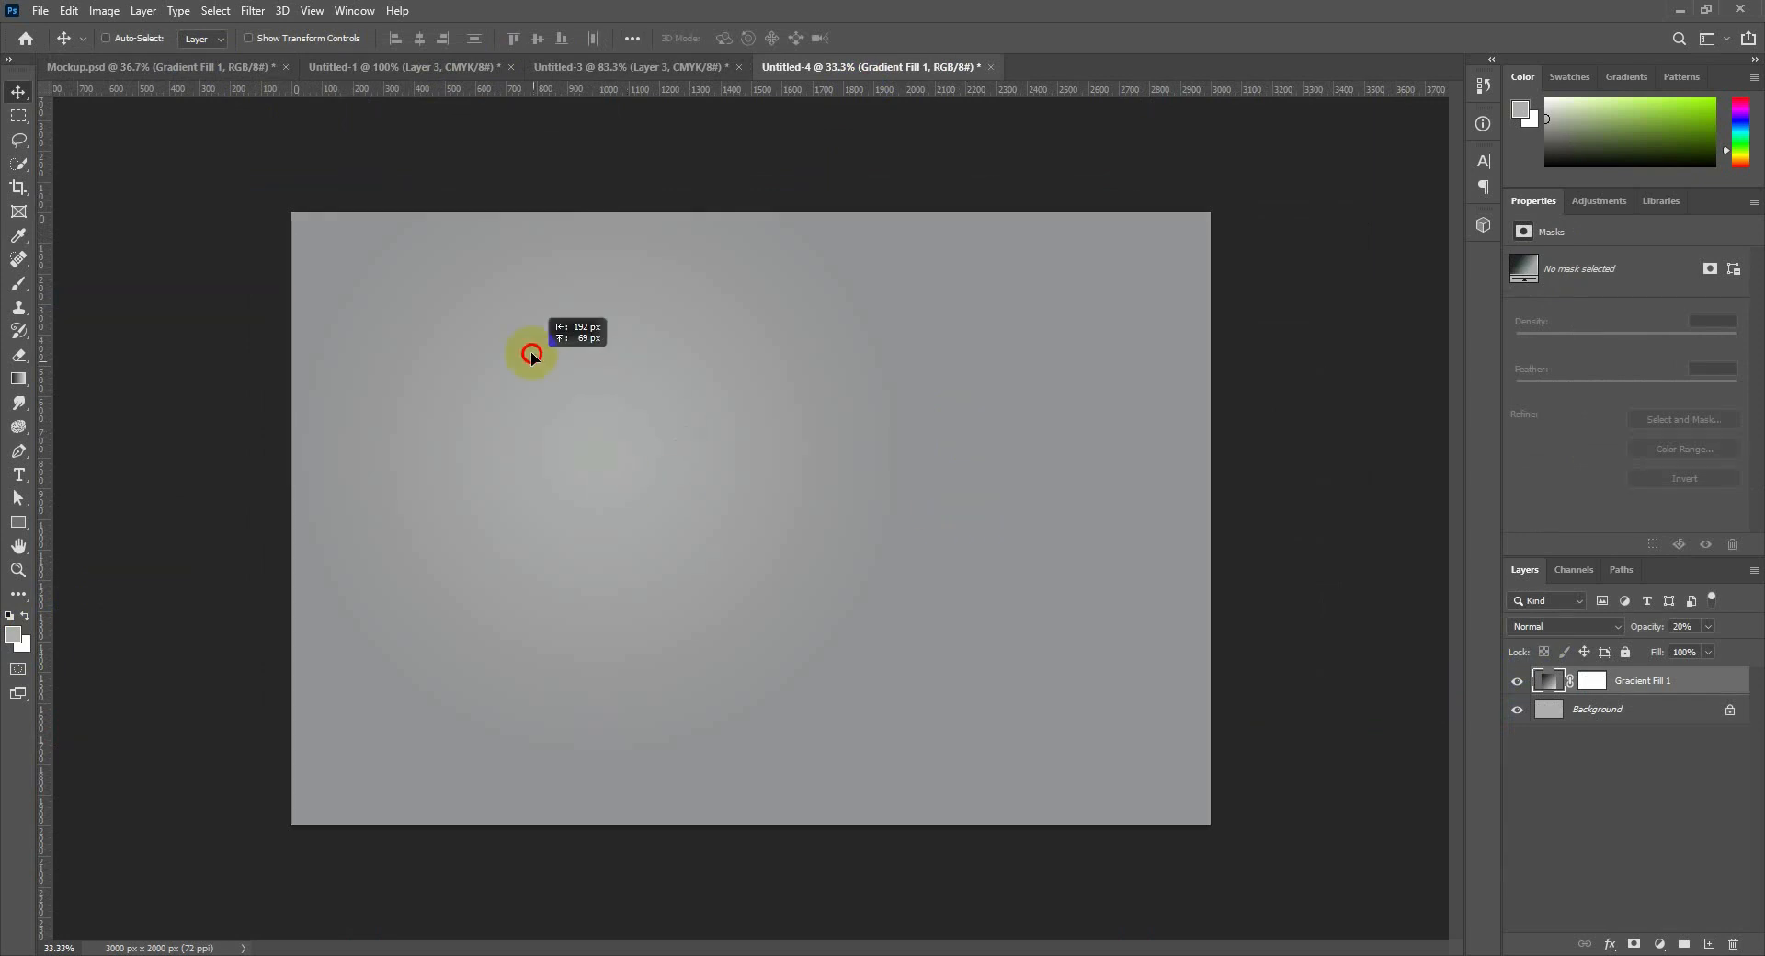
Open the gradient of Gradient Fill 1 for editing and pick a near-black gray for its stop at 0%.
{"action": "double_click", "coordinate": [1552, 682]}
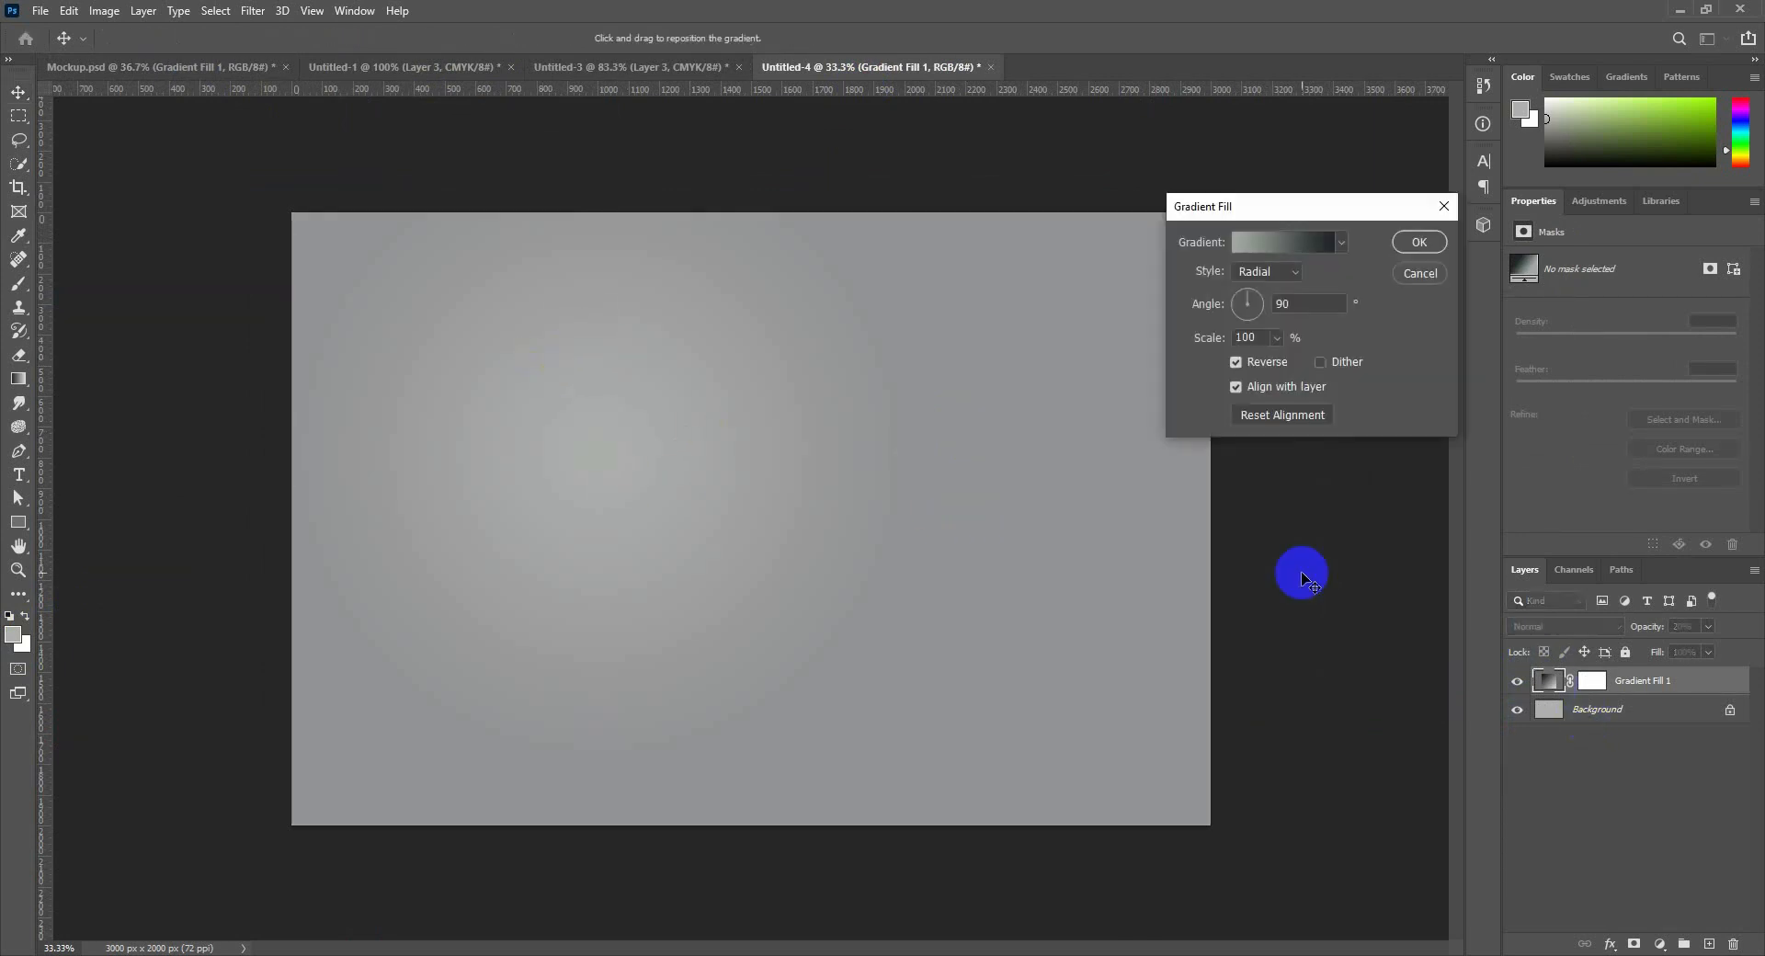
{"action": "left_click", "coordinate": [1281, 248]}
{"action": "double_click", "coordinate": [1013, 504]}
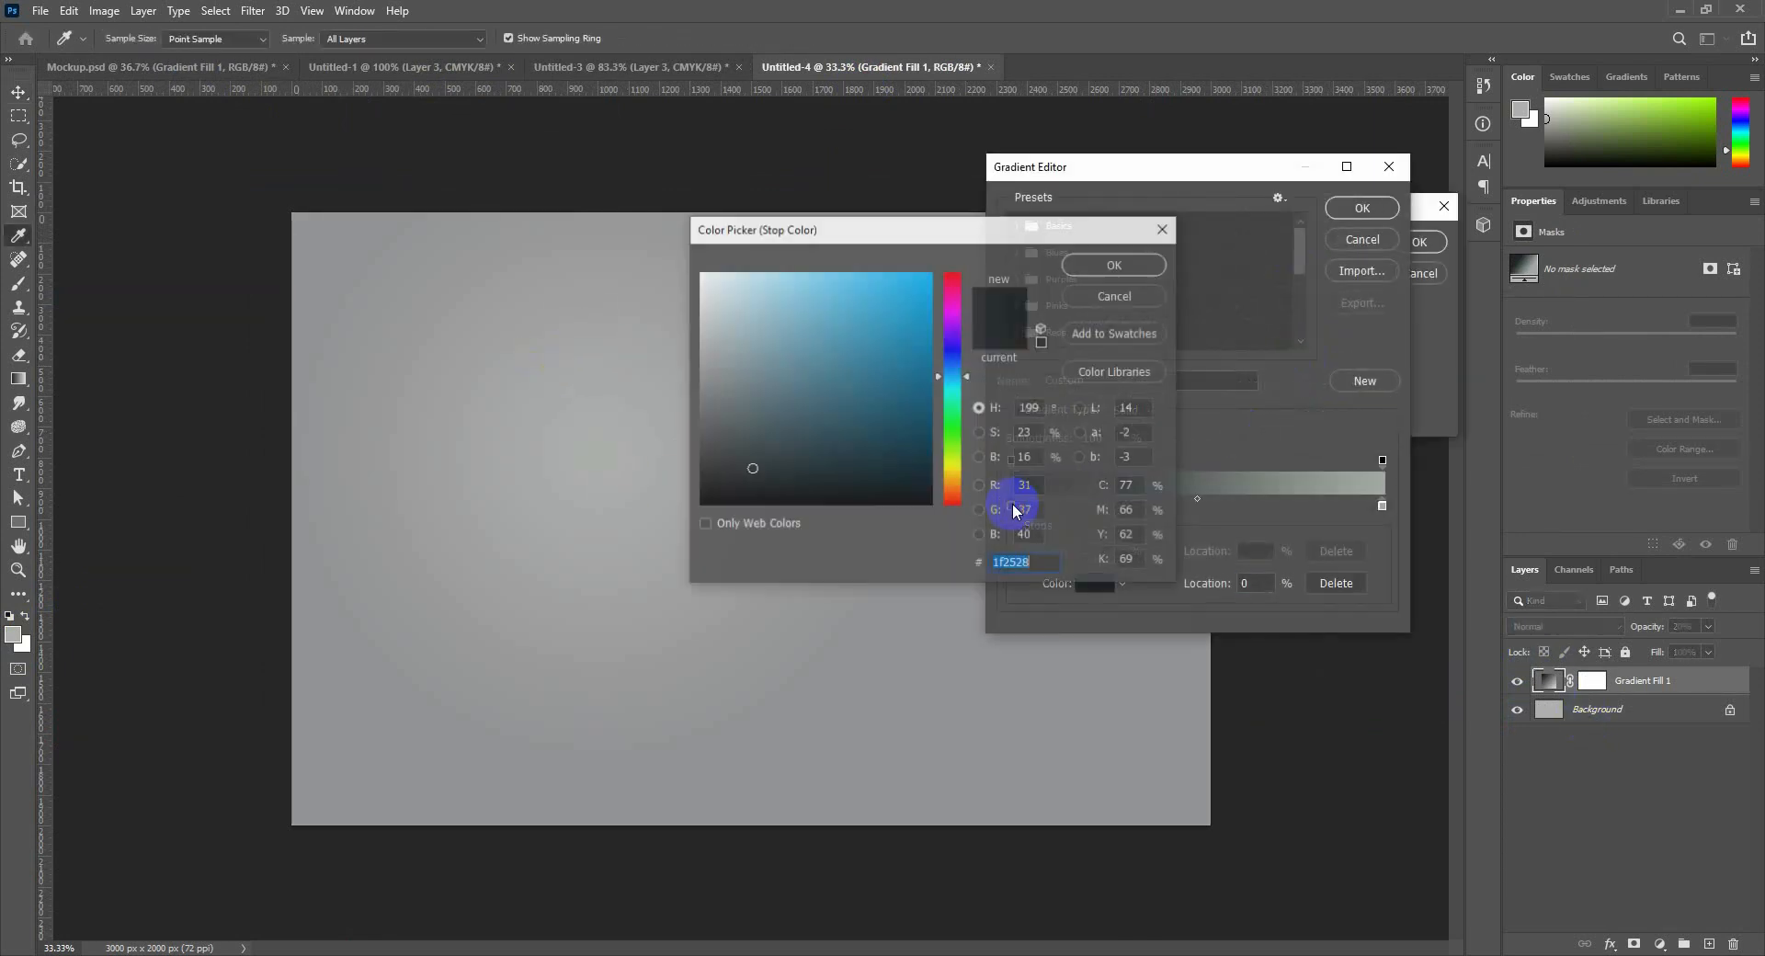
{"action": "left_click", "coordinate": [749, 469]}
{"action": "left_click", "coordinate": [1116, 265]}
Recolor the gradient's stop at 100% to a neutral light gray and apply the gradient fill.
{"action": "left_click", "coordinate": [1376, 483]}
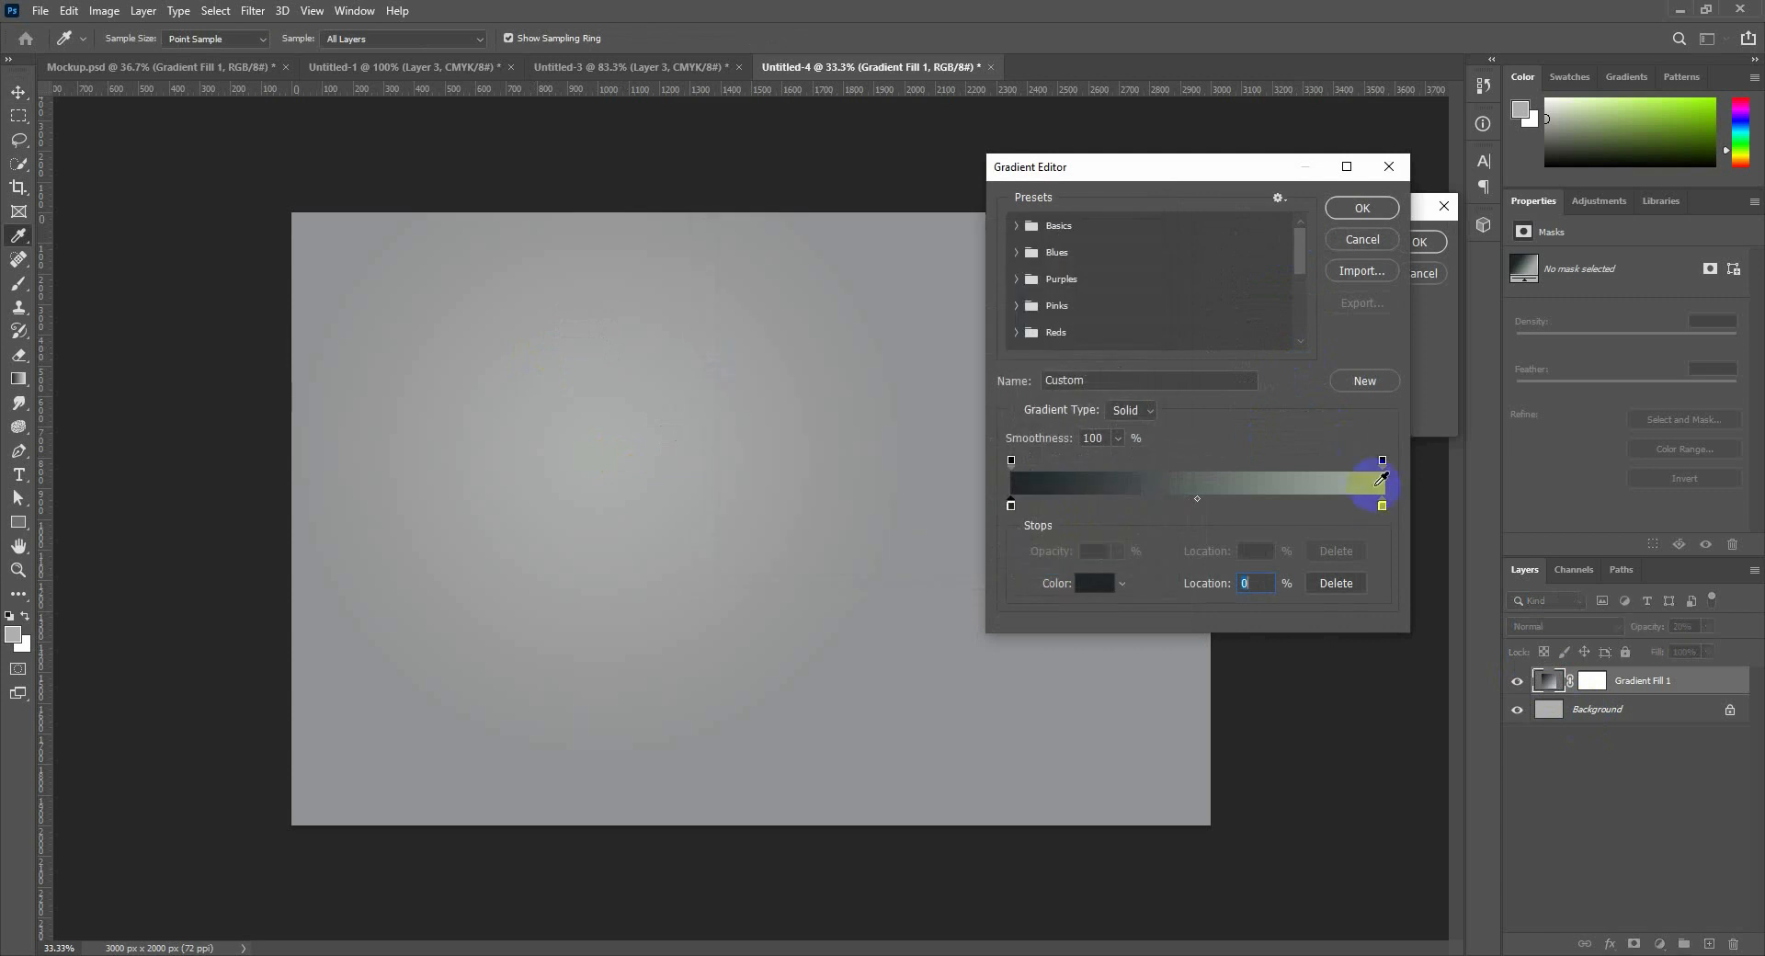
{"action": "double_click", "coordinate": [1382, 505]}
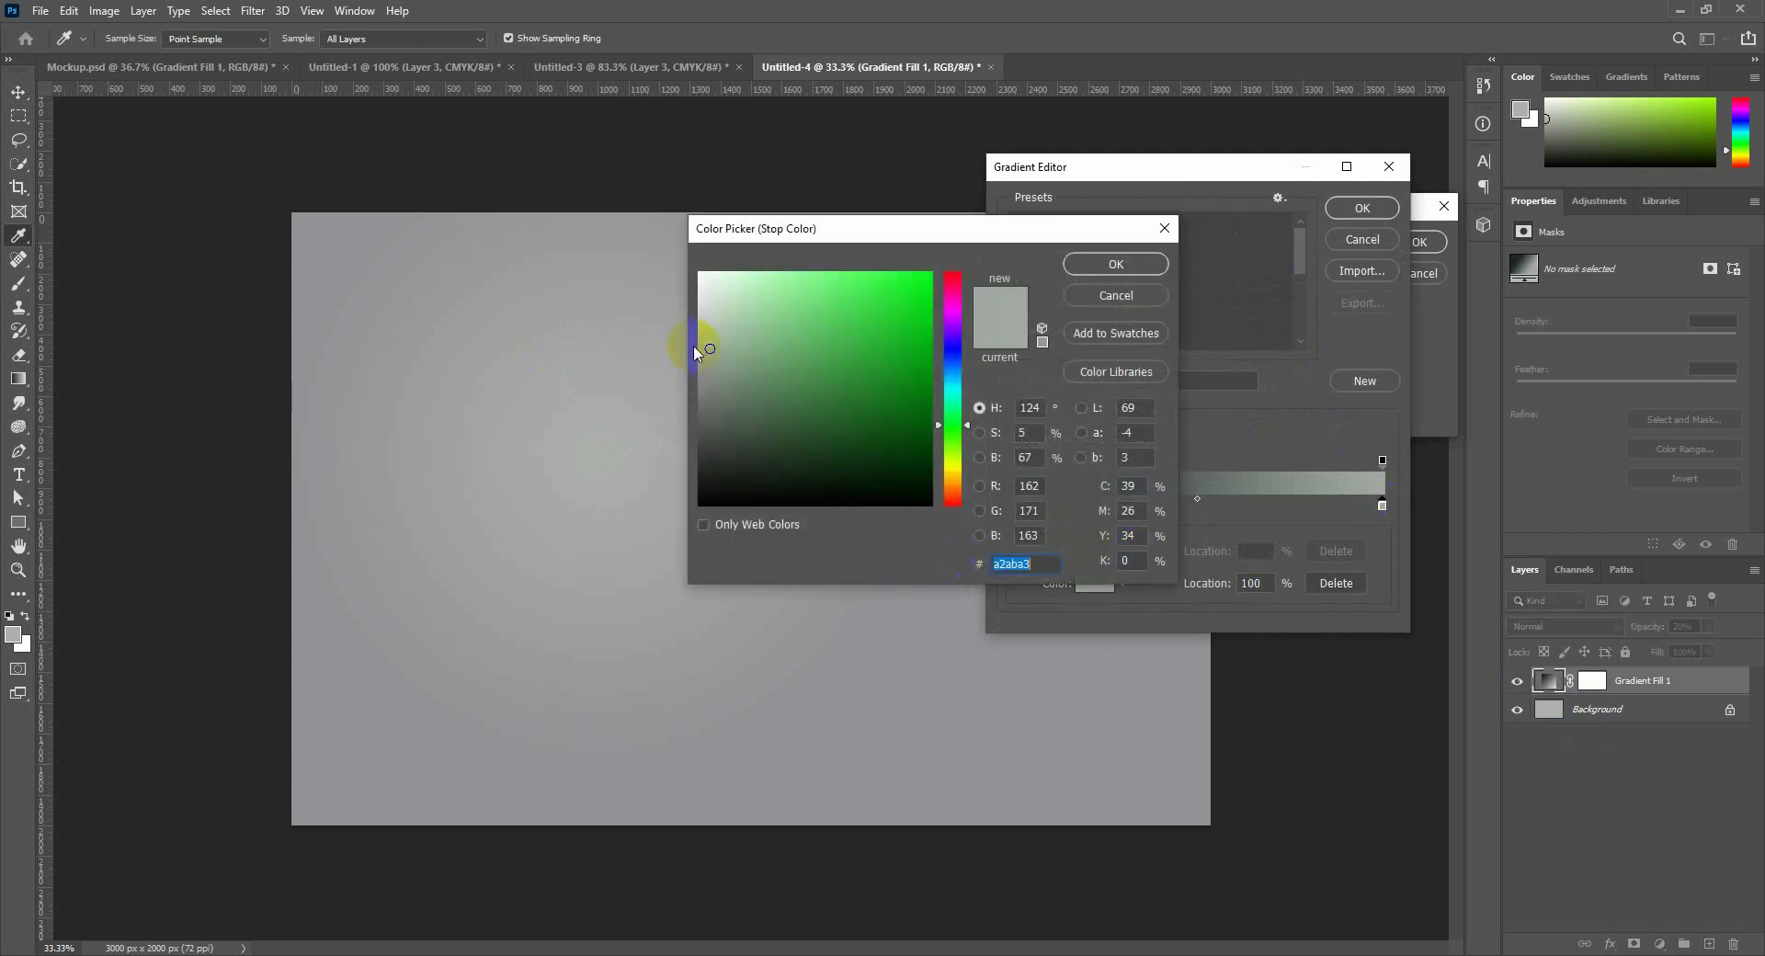
{"action": "left_click", "coordinate": [1095, 267]}
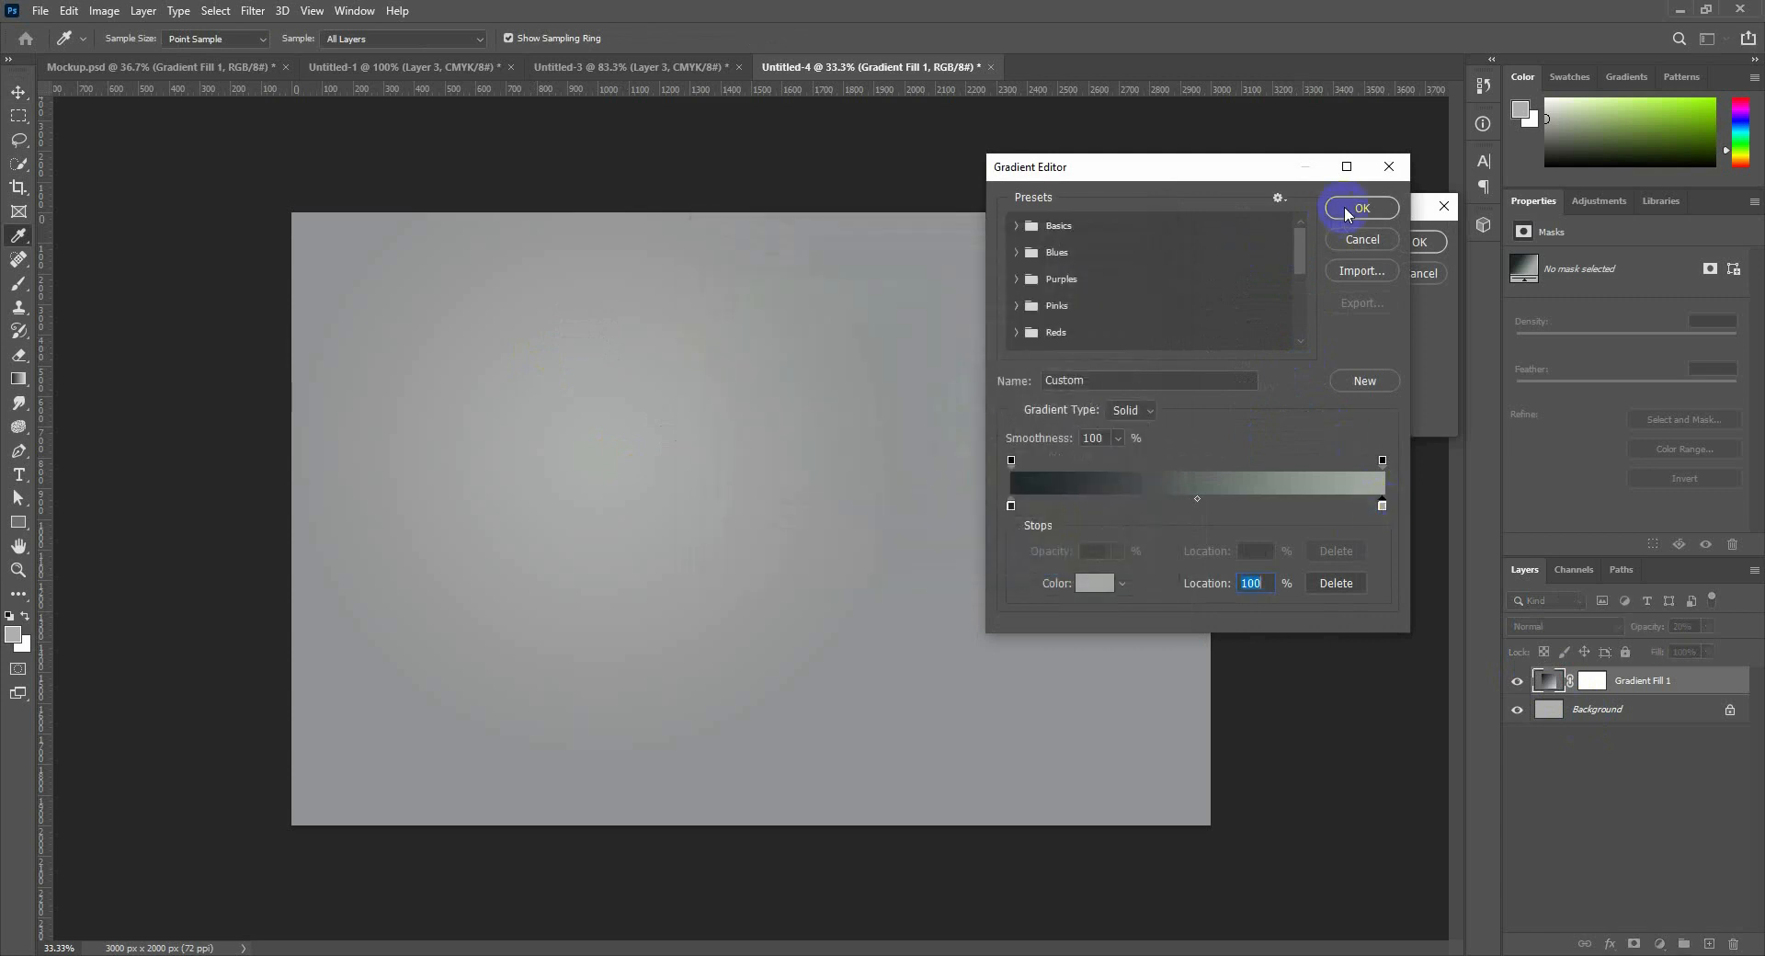
{"action": "left_click", "coordinate": [1352, 210]}
{"action": "left_click", "coordinate": [1415, 240]}
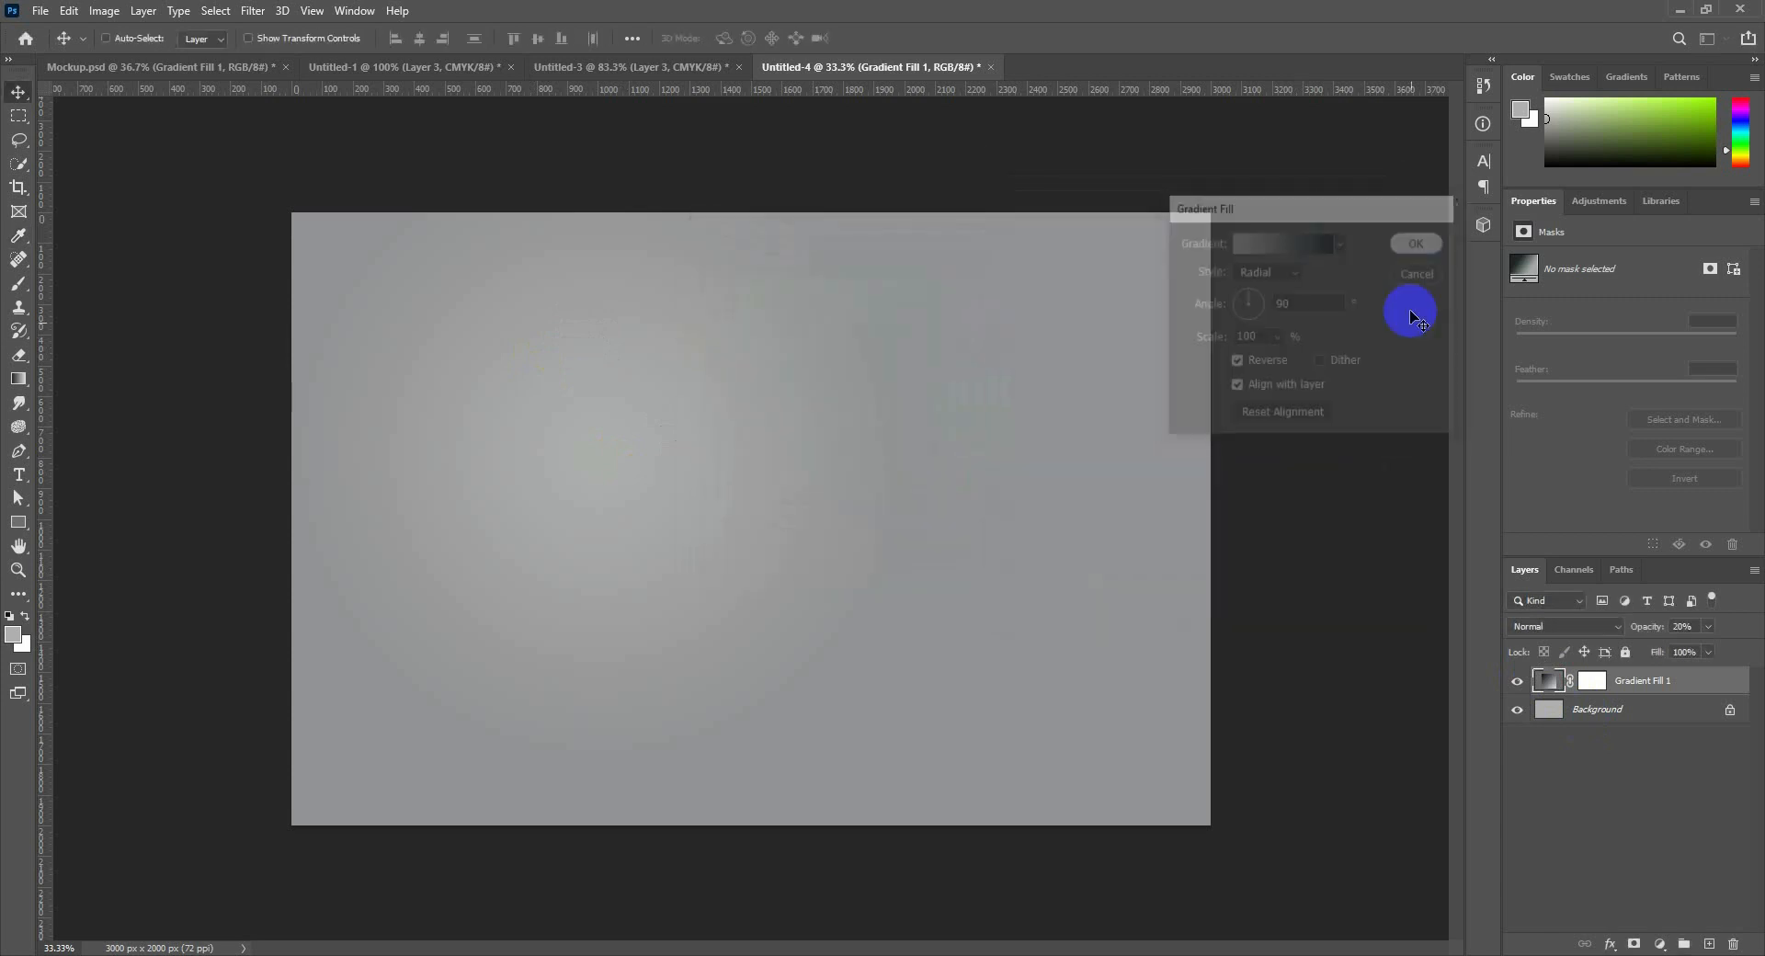
Unlock the Background layer, group it with Gradient Fill 1, and name the group BG.
{"action": "left_click", "coordinate": [1729, 709]}
{"action": "key", "text": "ctrl+g"}
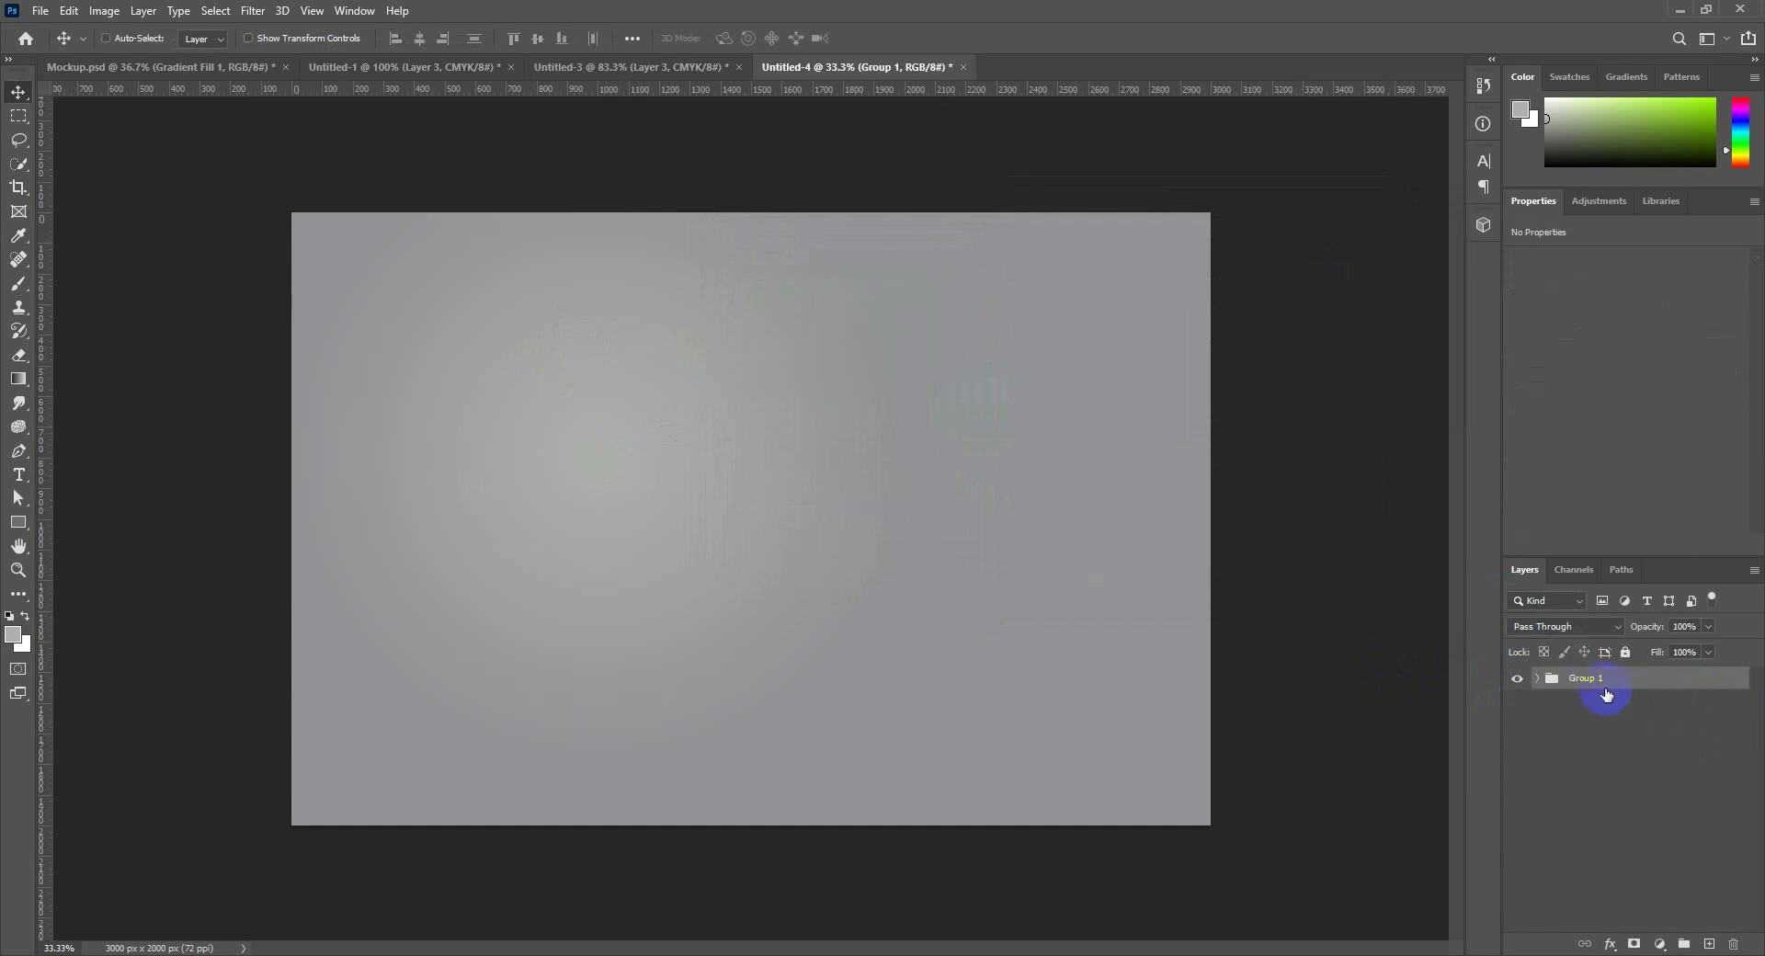
{"action": "key", "text": "Return"}
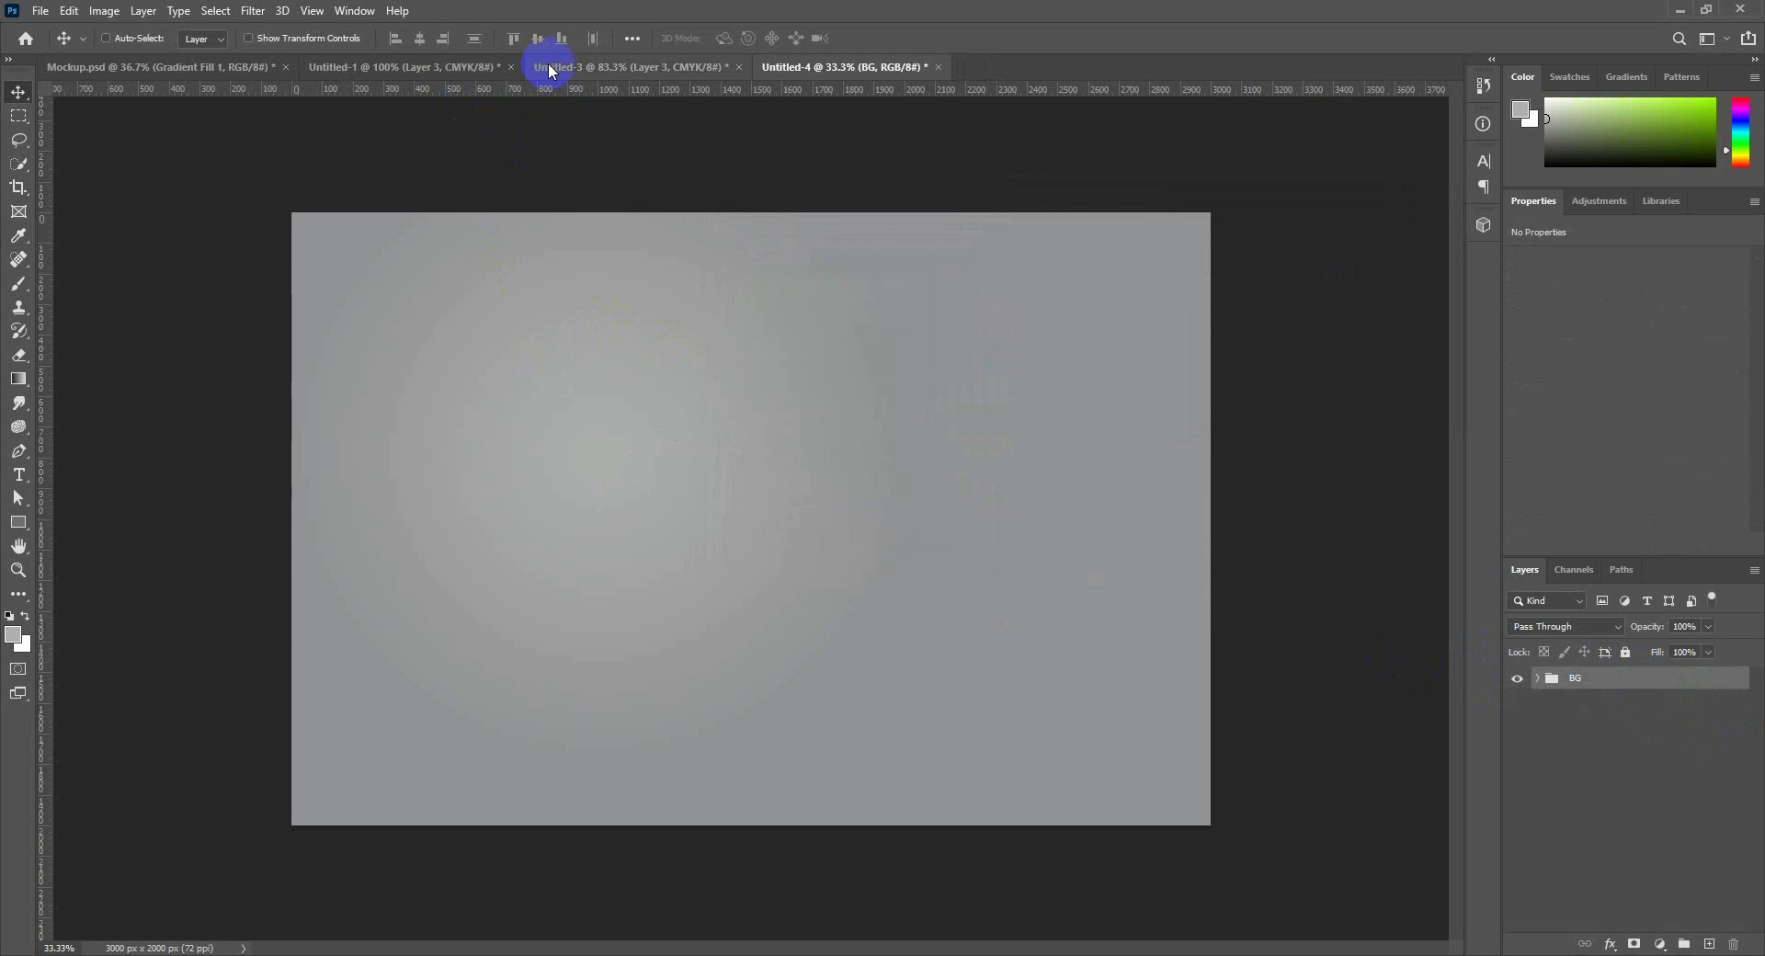
Copy the merged card images from Untitled-1 and Untitled-3 into Untitled-4, stacking the white card above the green one, horizontally centered.
{"action": "left_click", "coordinate": [375, 66]}
{"action": "left_click_drag", "start_coordinate": [658, 409], "coordinate": [748, 395]}
{"action": "left_click", "coordinate": [631, 66]}
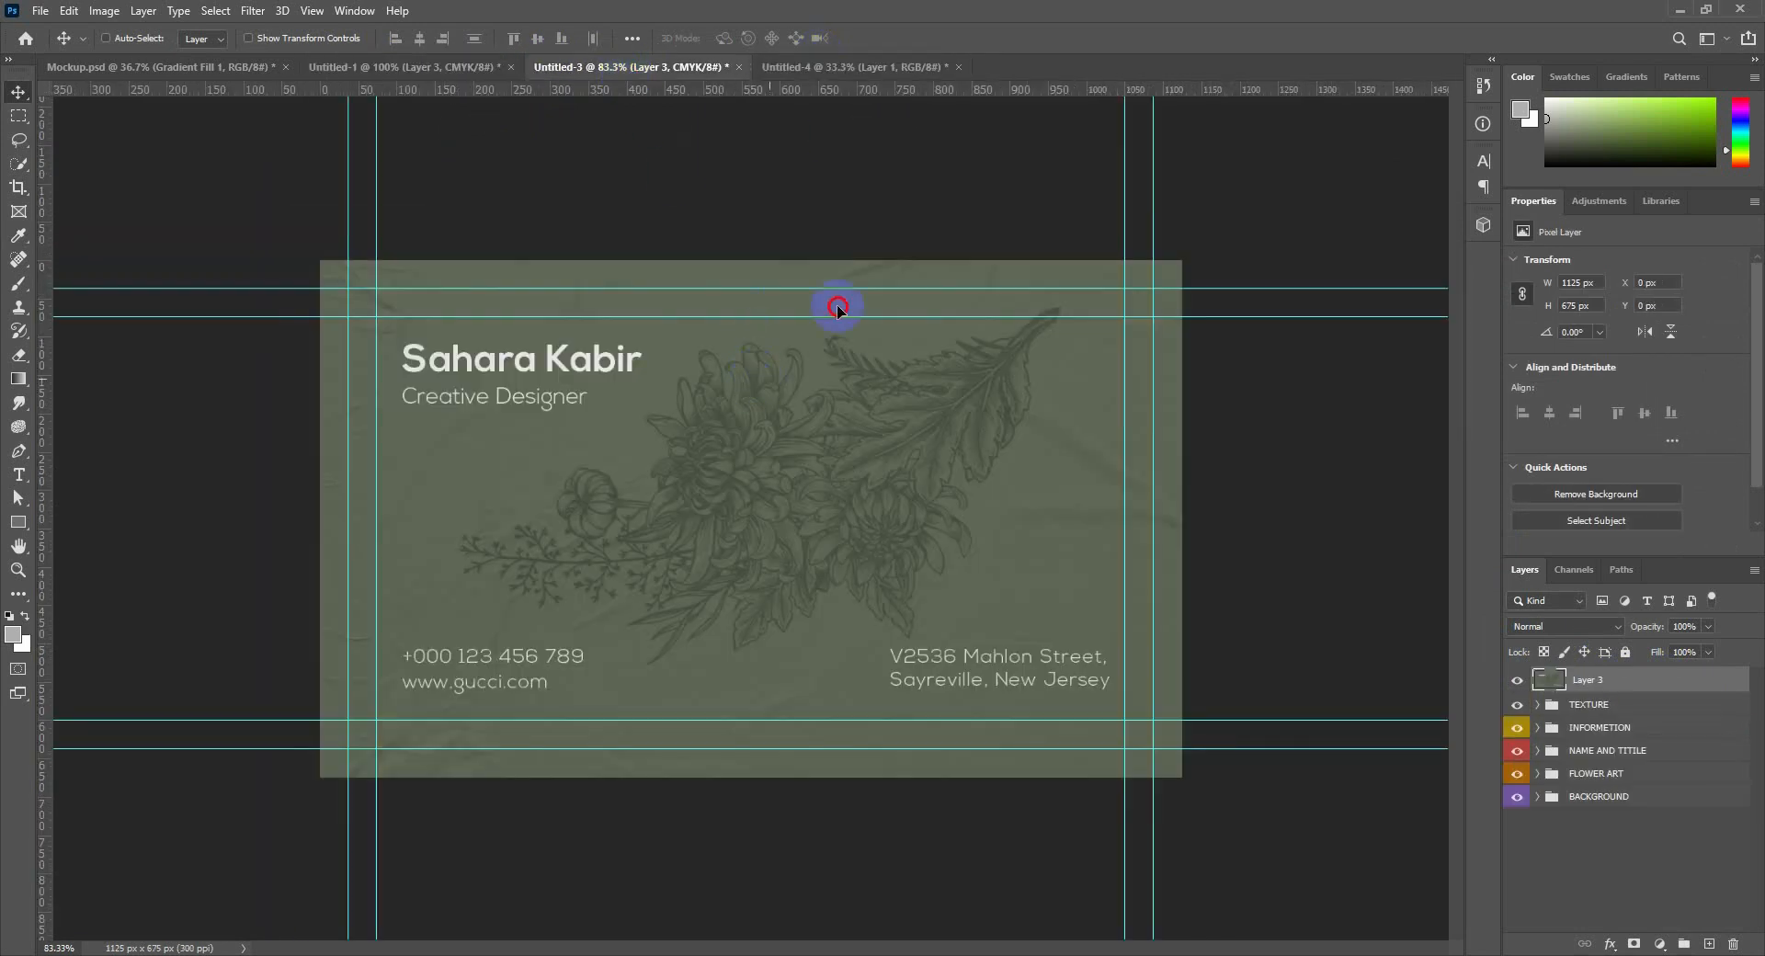
{"action": "left_click_drag", "start_coordinate": [836, 309], "coordinate": [878, 591]}
{"action": "left_click", "coordinate": [1585, 708], "text": "shift"}
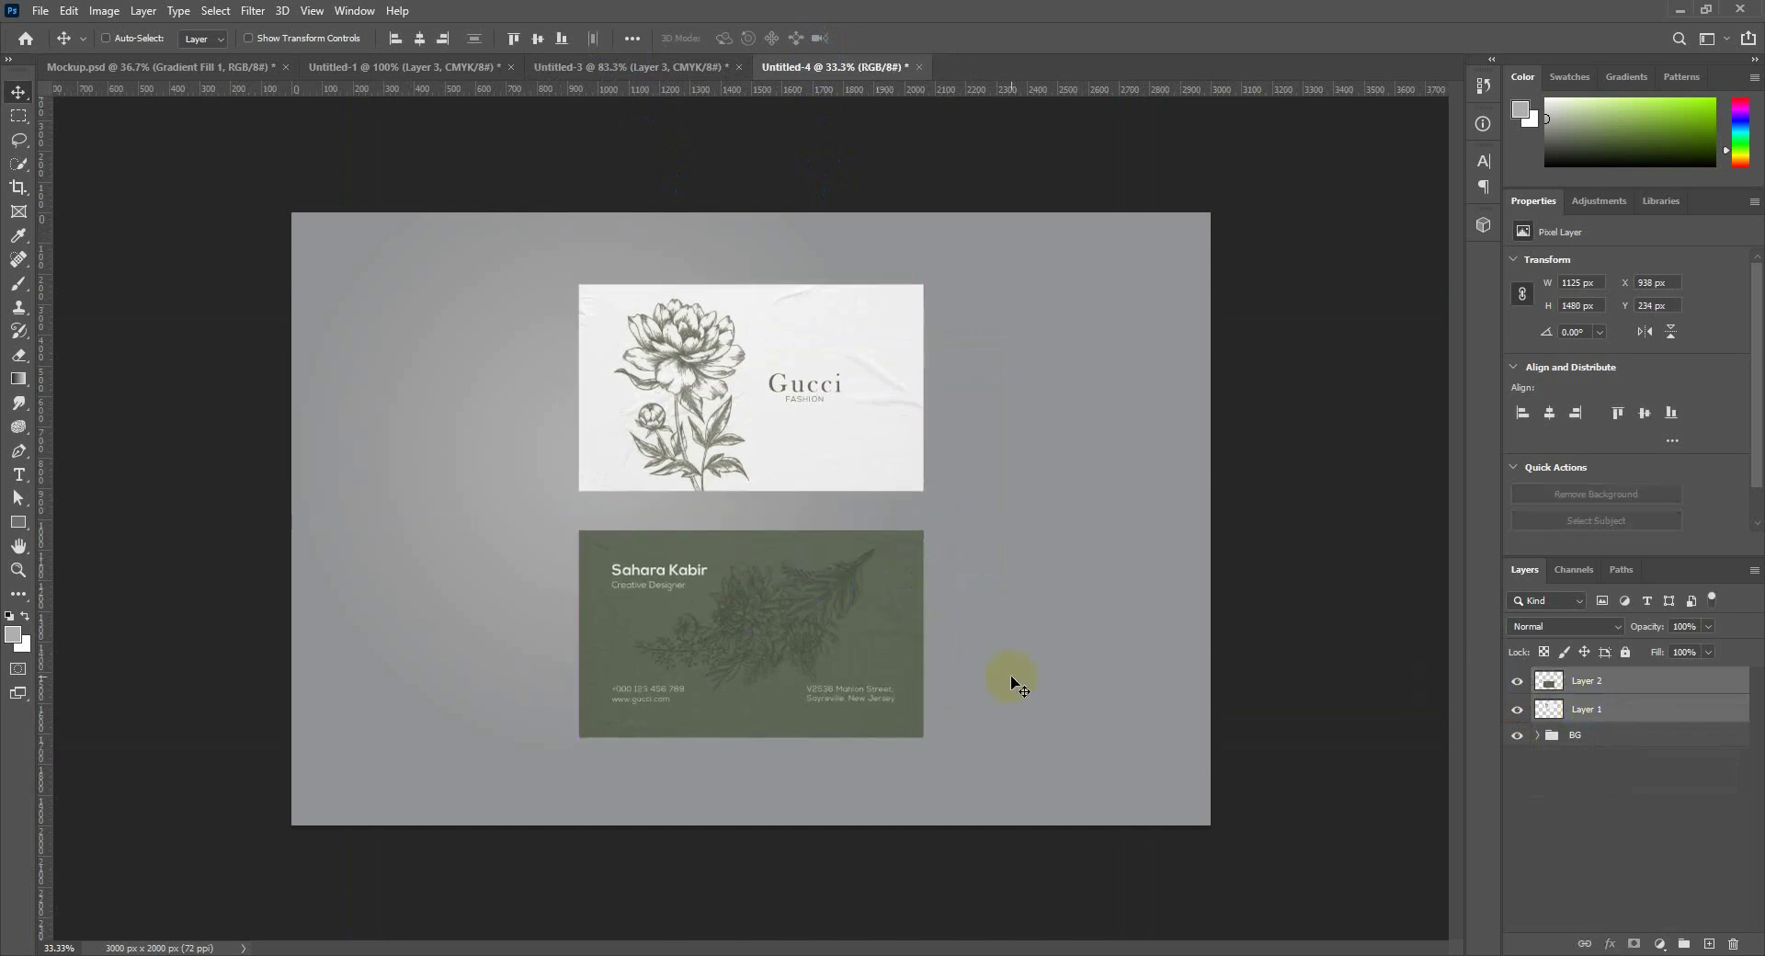
In Mockup.psd, collapse BACKGROUND and show the FLOWER, CARD and NOIS EFFECT groups and Layer 6 again.
{"action": "left_click", "coordinate": [253, 69]}
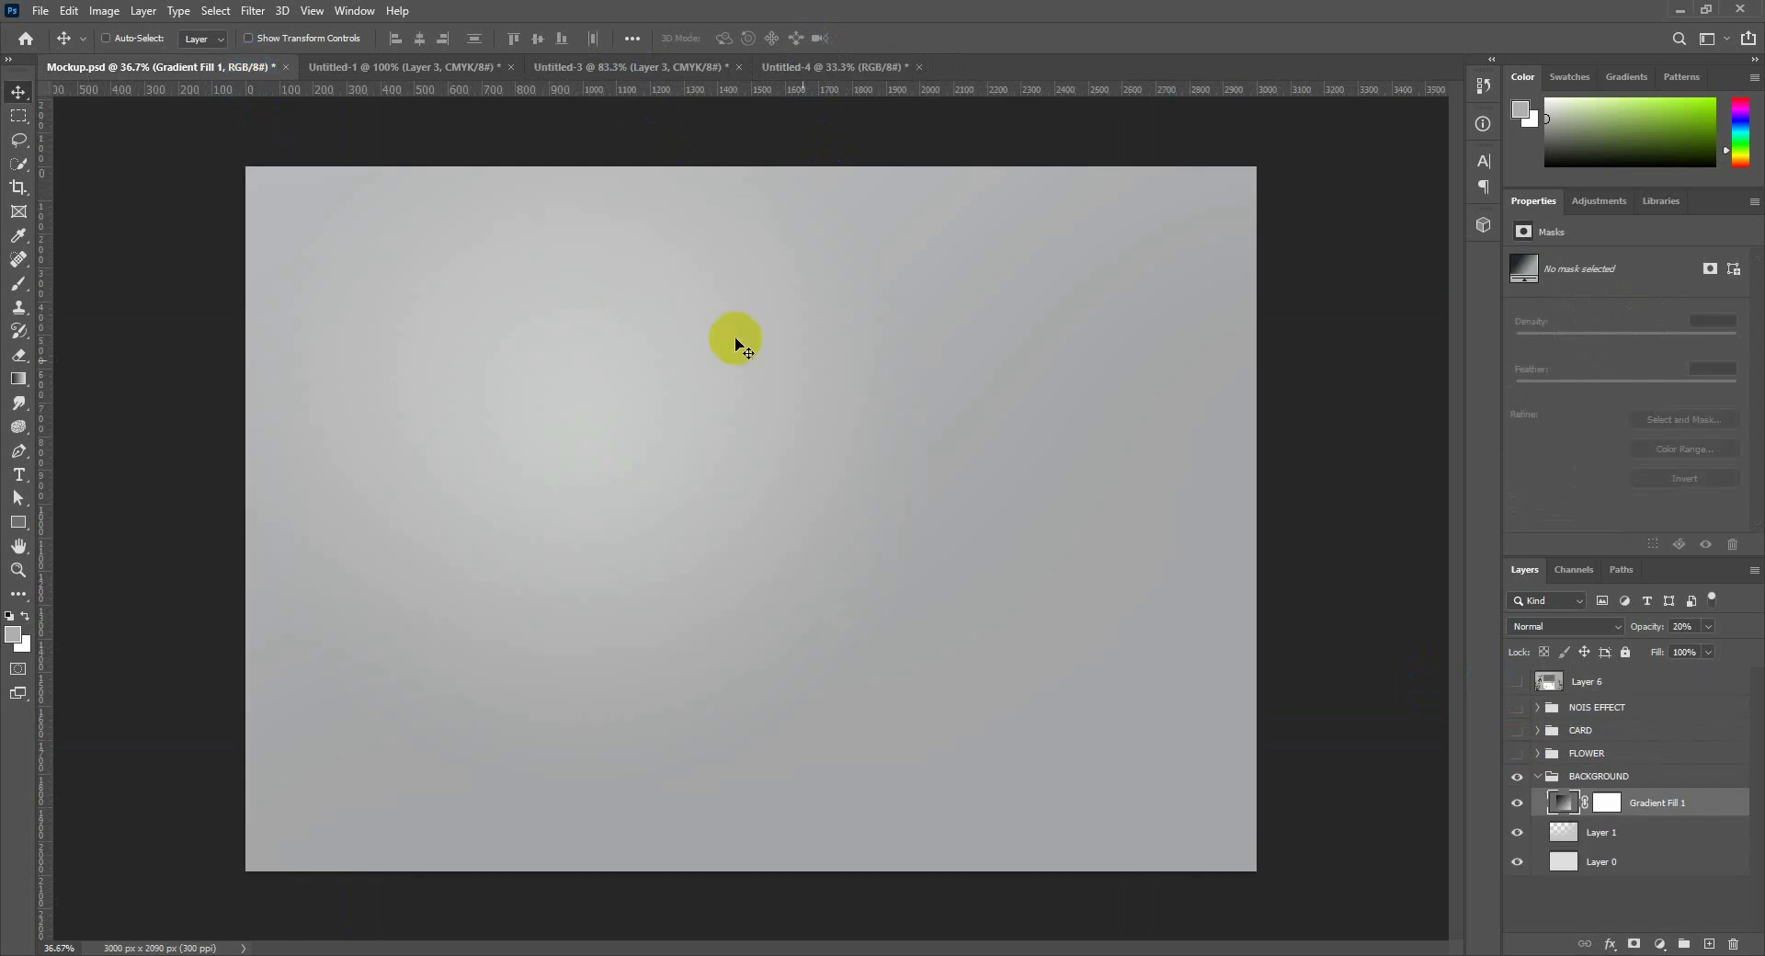
{"action": "left_click", "coordinate": [1538, 777]}
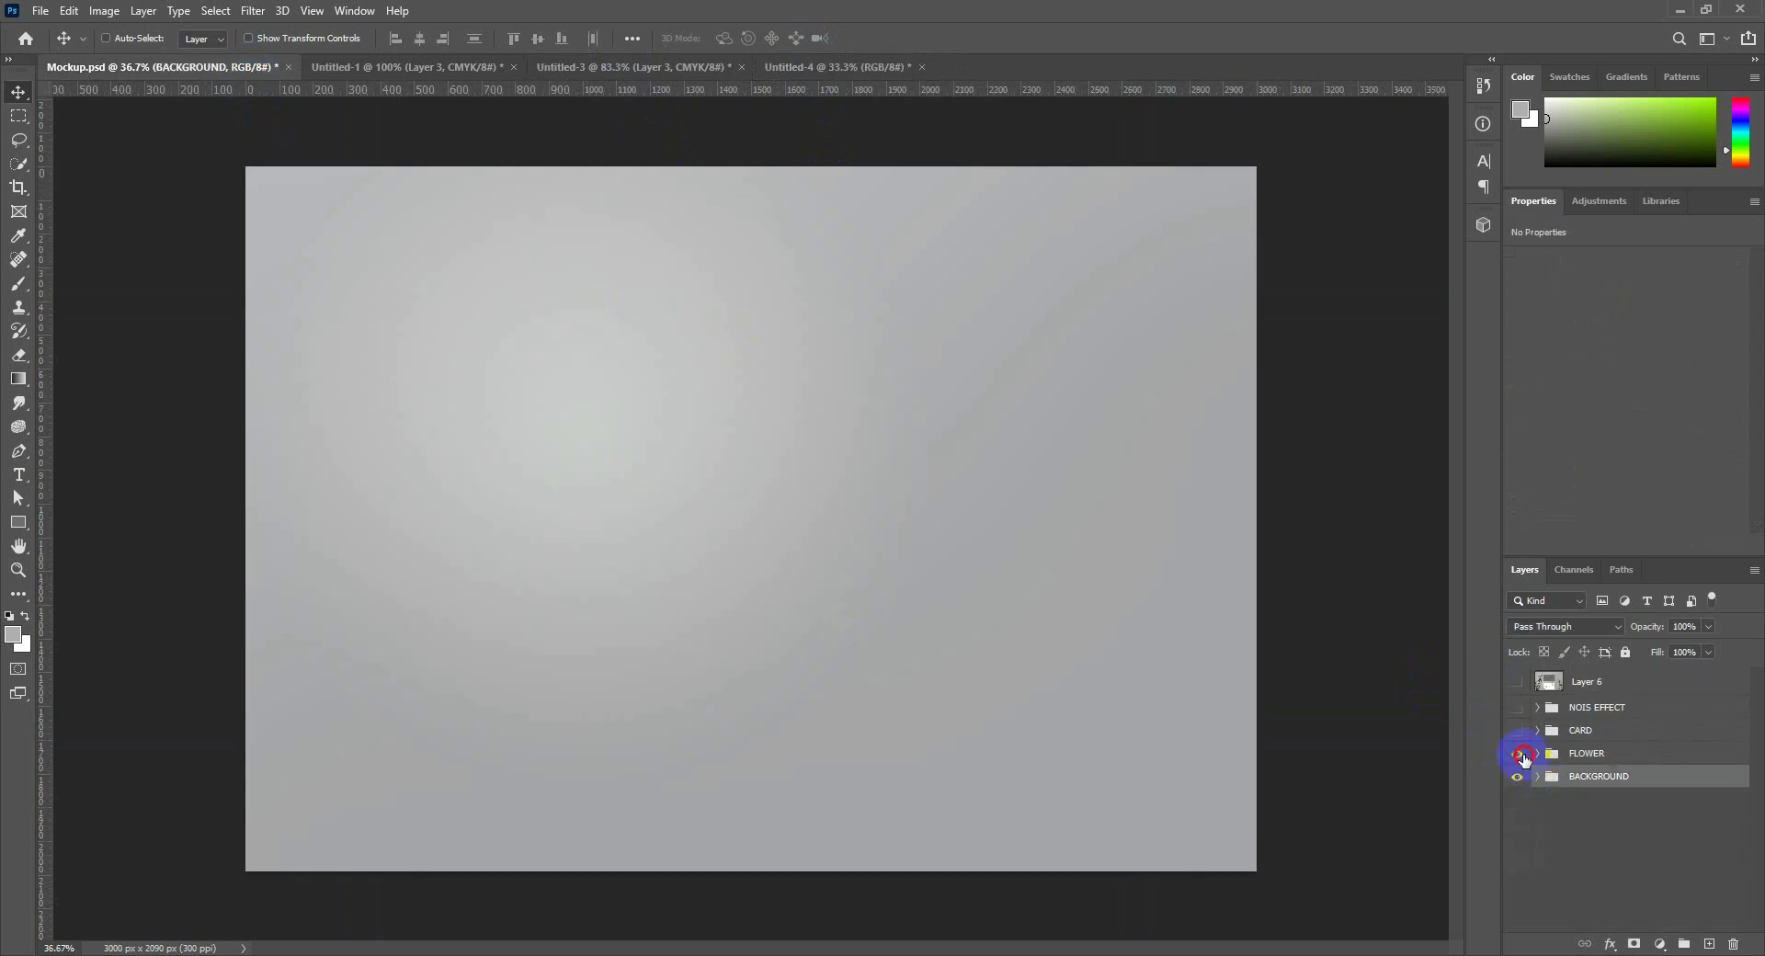
{"action": "left_click", "coordinate": [1518, 754]}
{"action": "left_click", "coordinate": [1517, 730]}
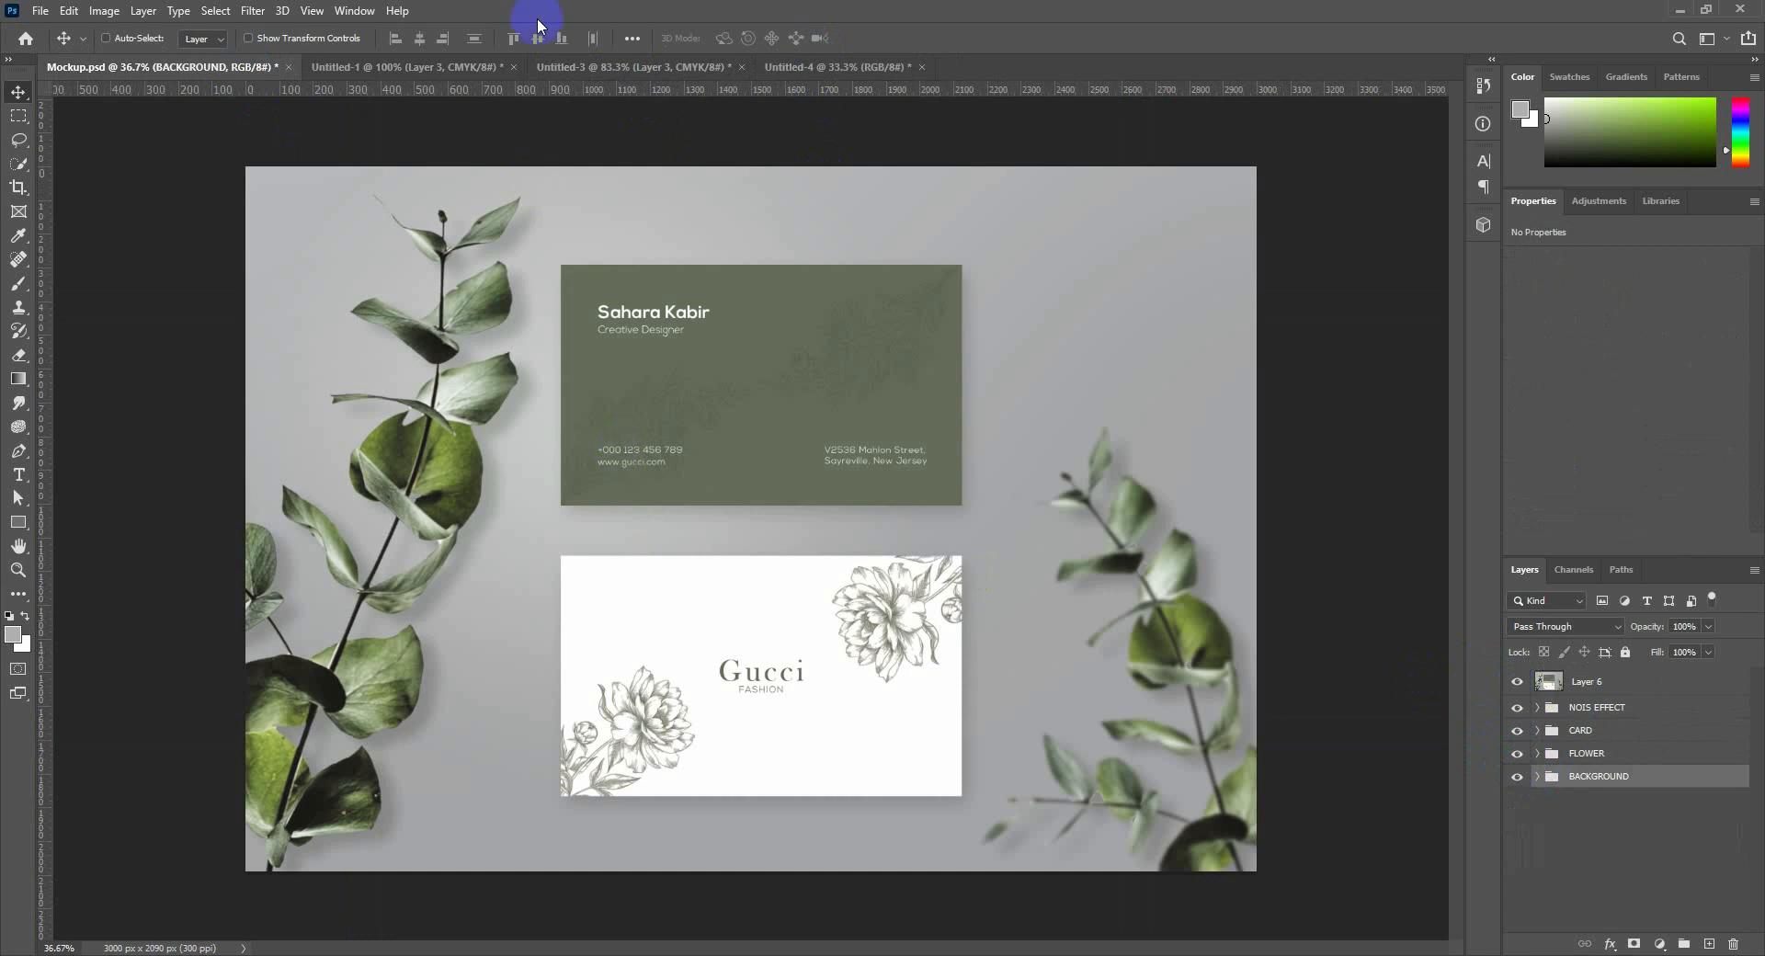
In Untitled-4, add a Multiply drop shadow to the white card's Layer 1 and color it a very dark olive green.
{"action": "left_click", "coordinate": [796, 66]}
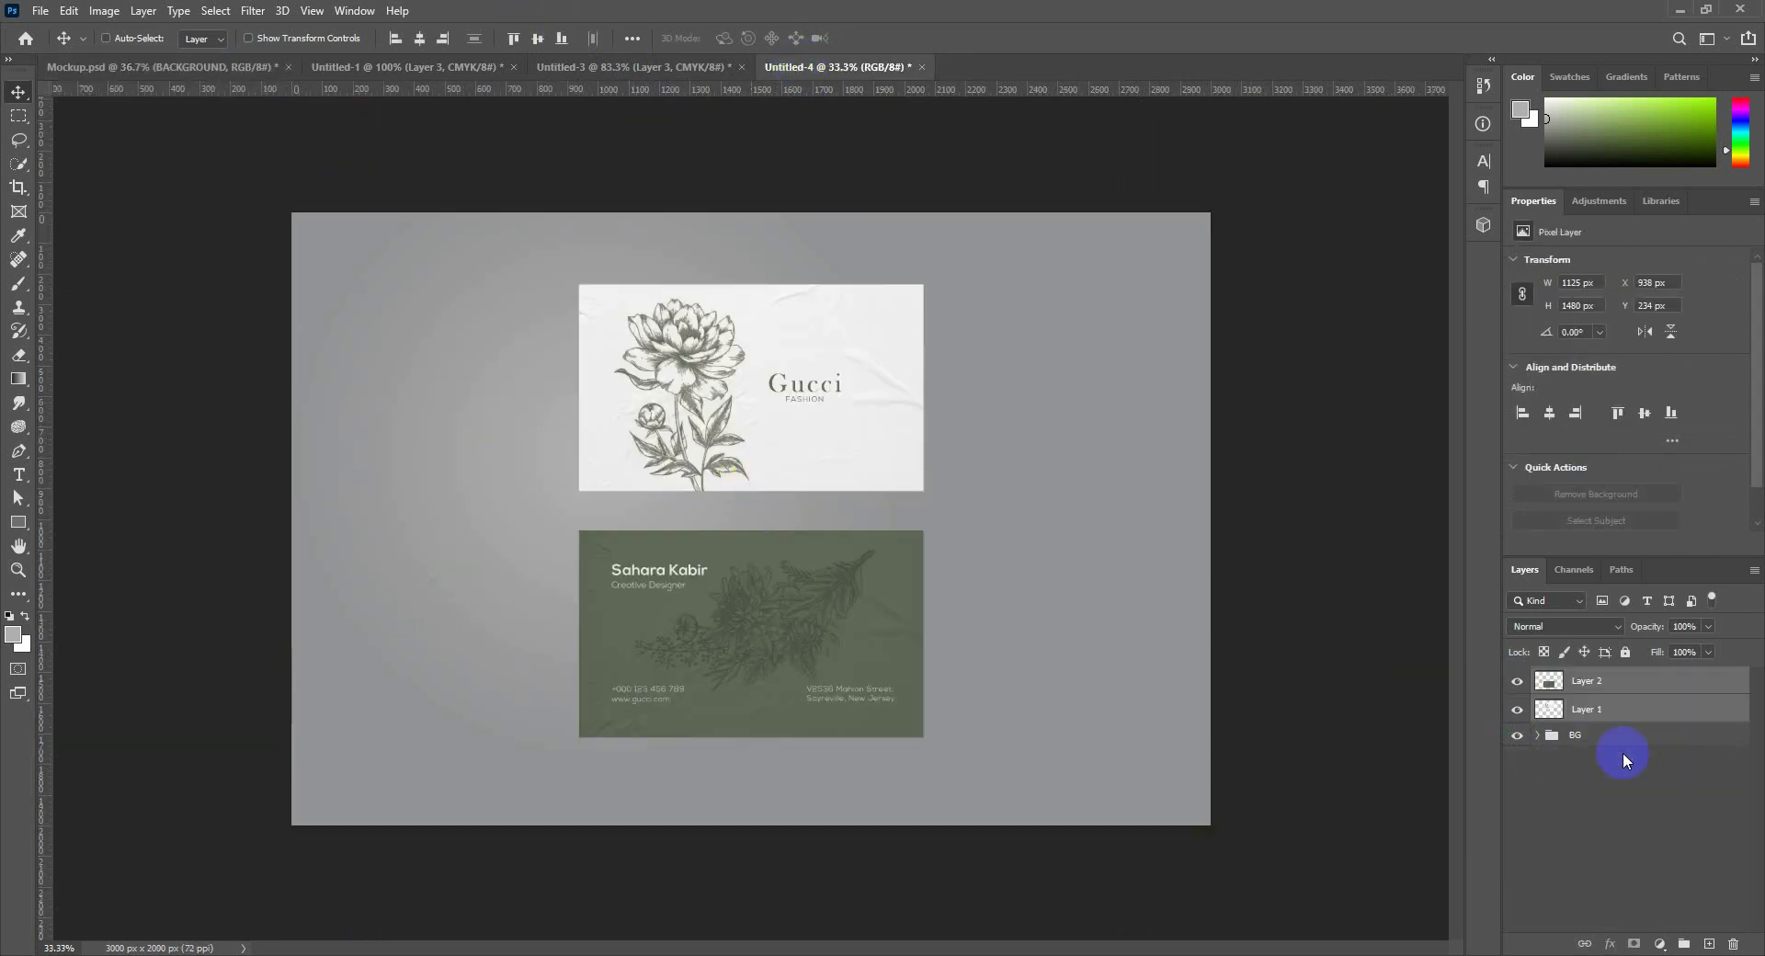
{"action": "left_click", "coordinate": [1640, 709]}
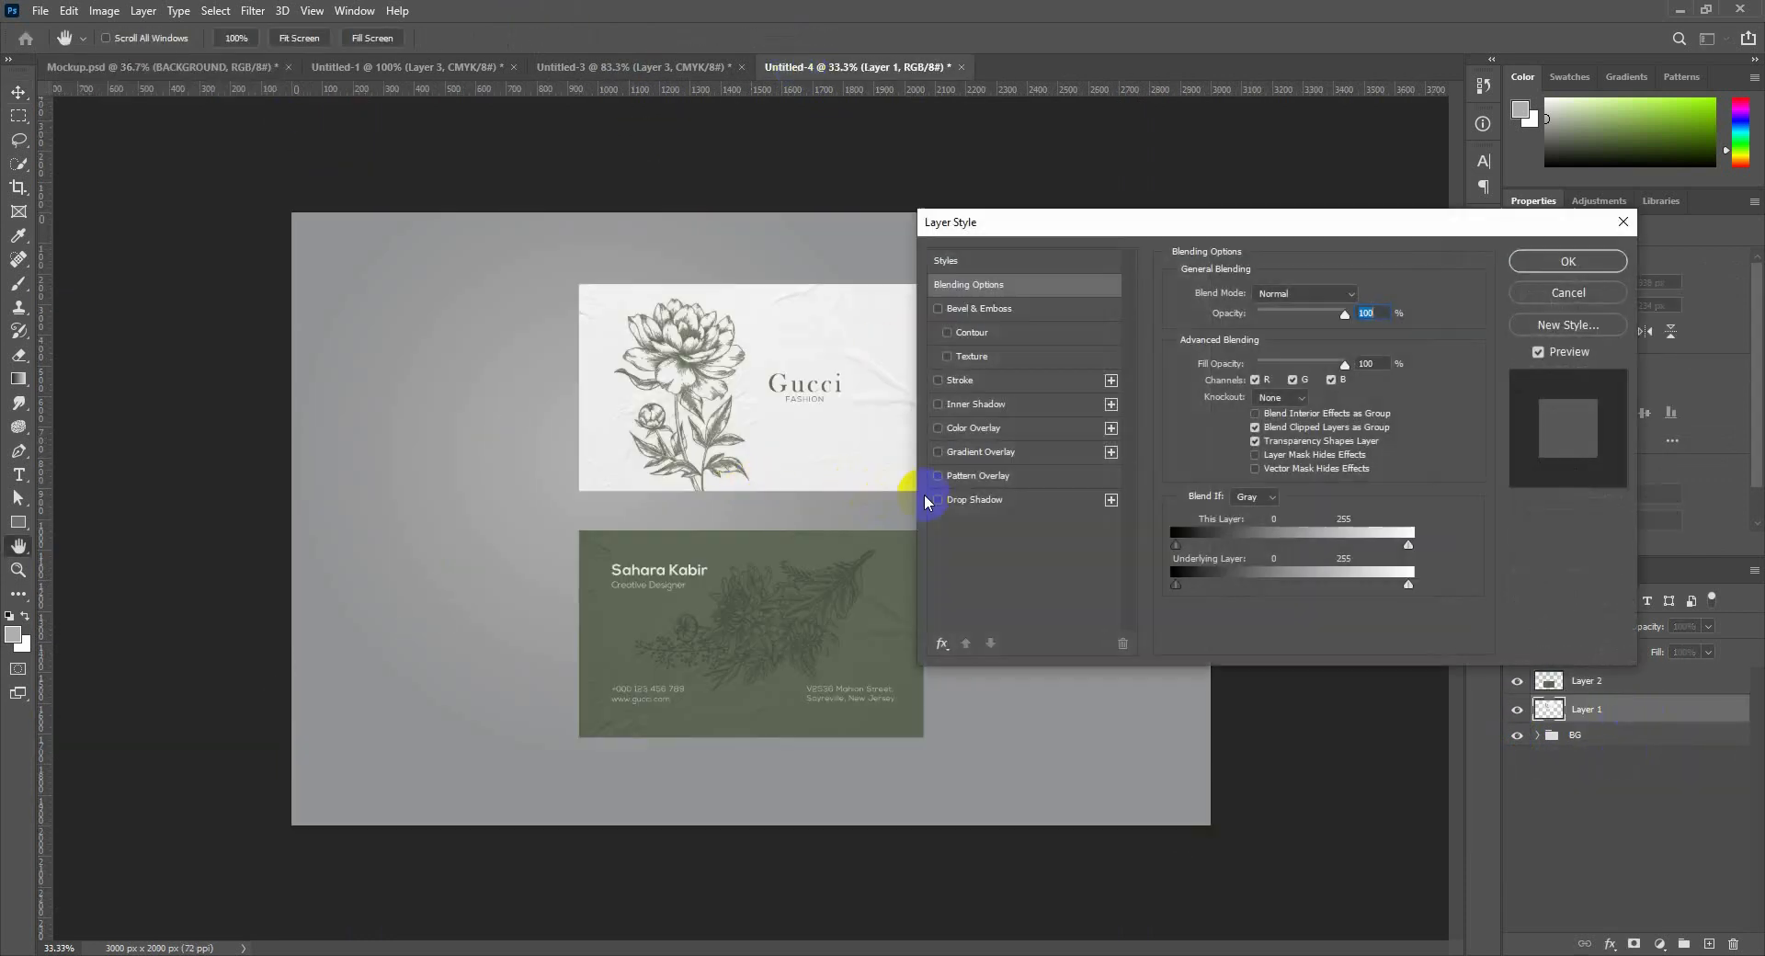
{"action": "left_click", "coordinate": [961, 502]}
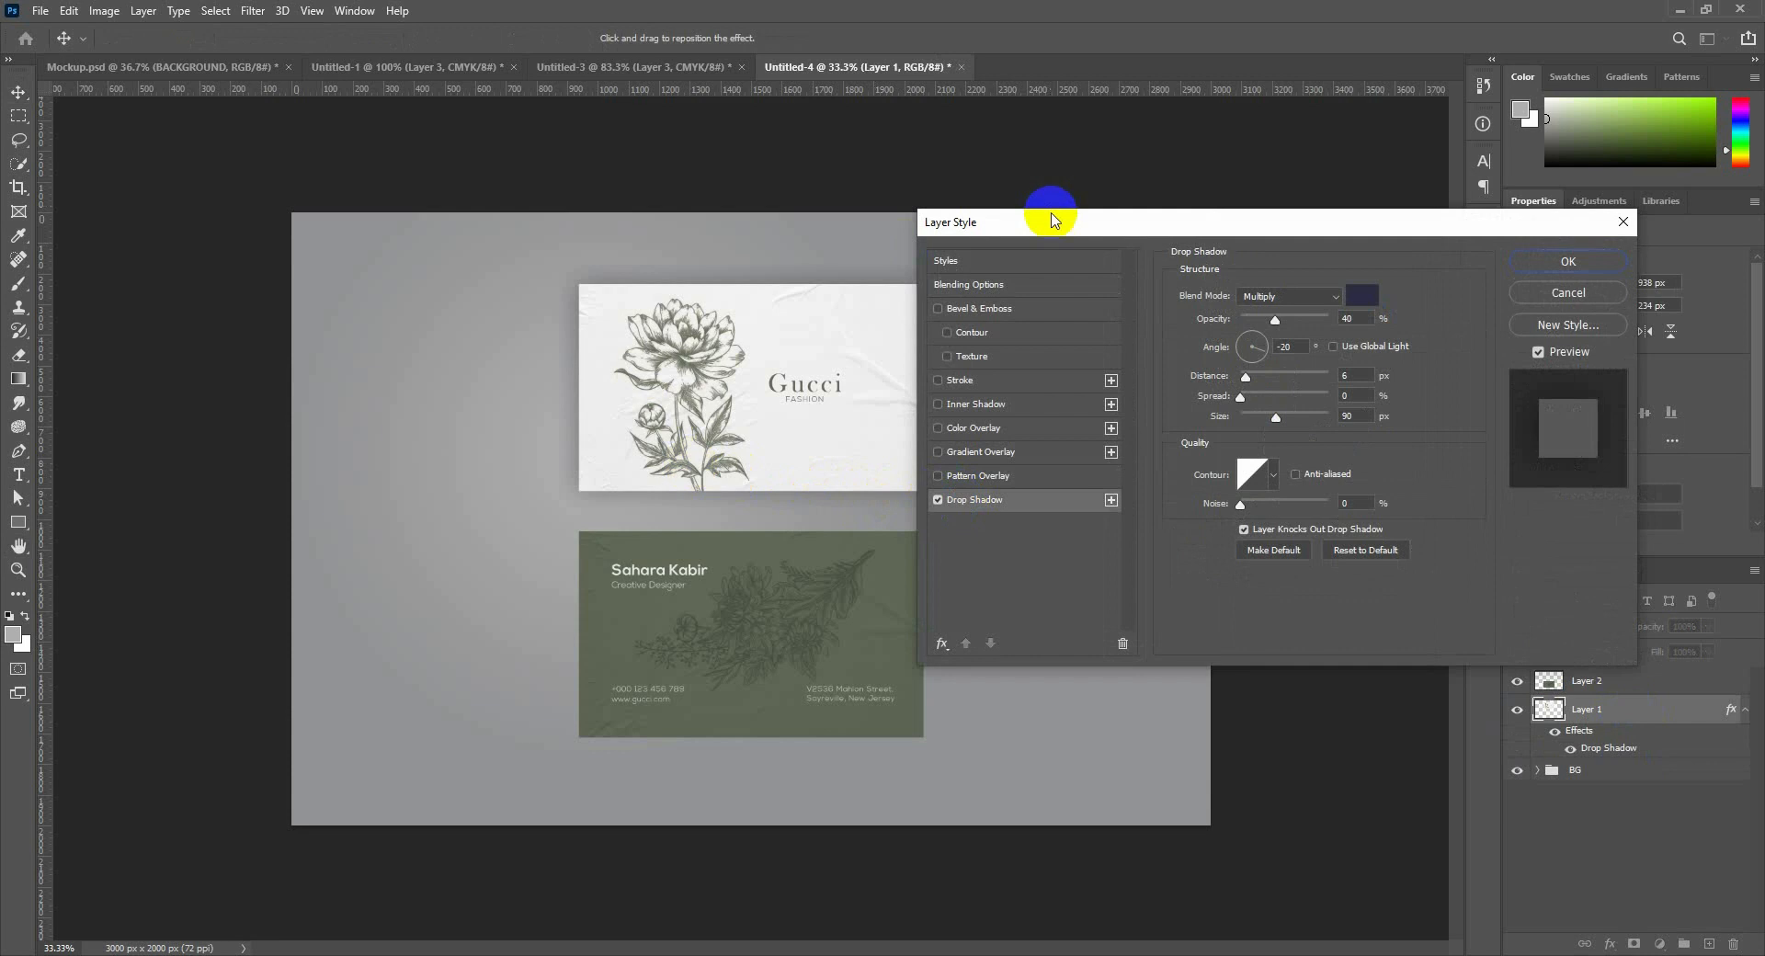
{"action": "left_click_drag", "start_coordinate": [1045, 220], "coordinate": [1301, 257]}
{"action": "left_click", "coordinate": [1618, 332]}
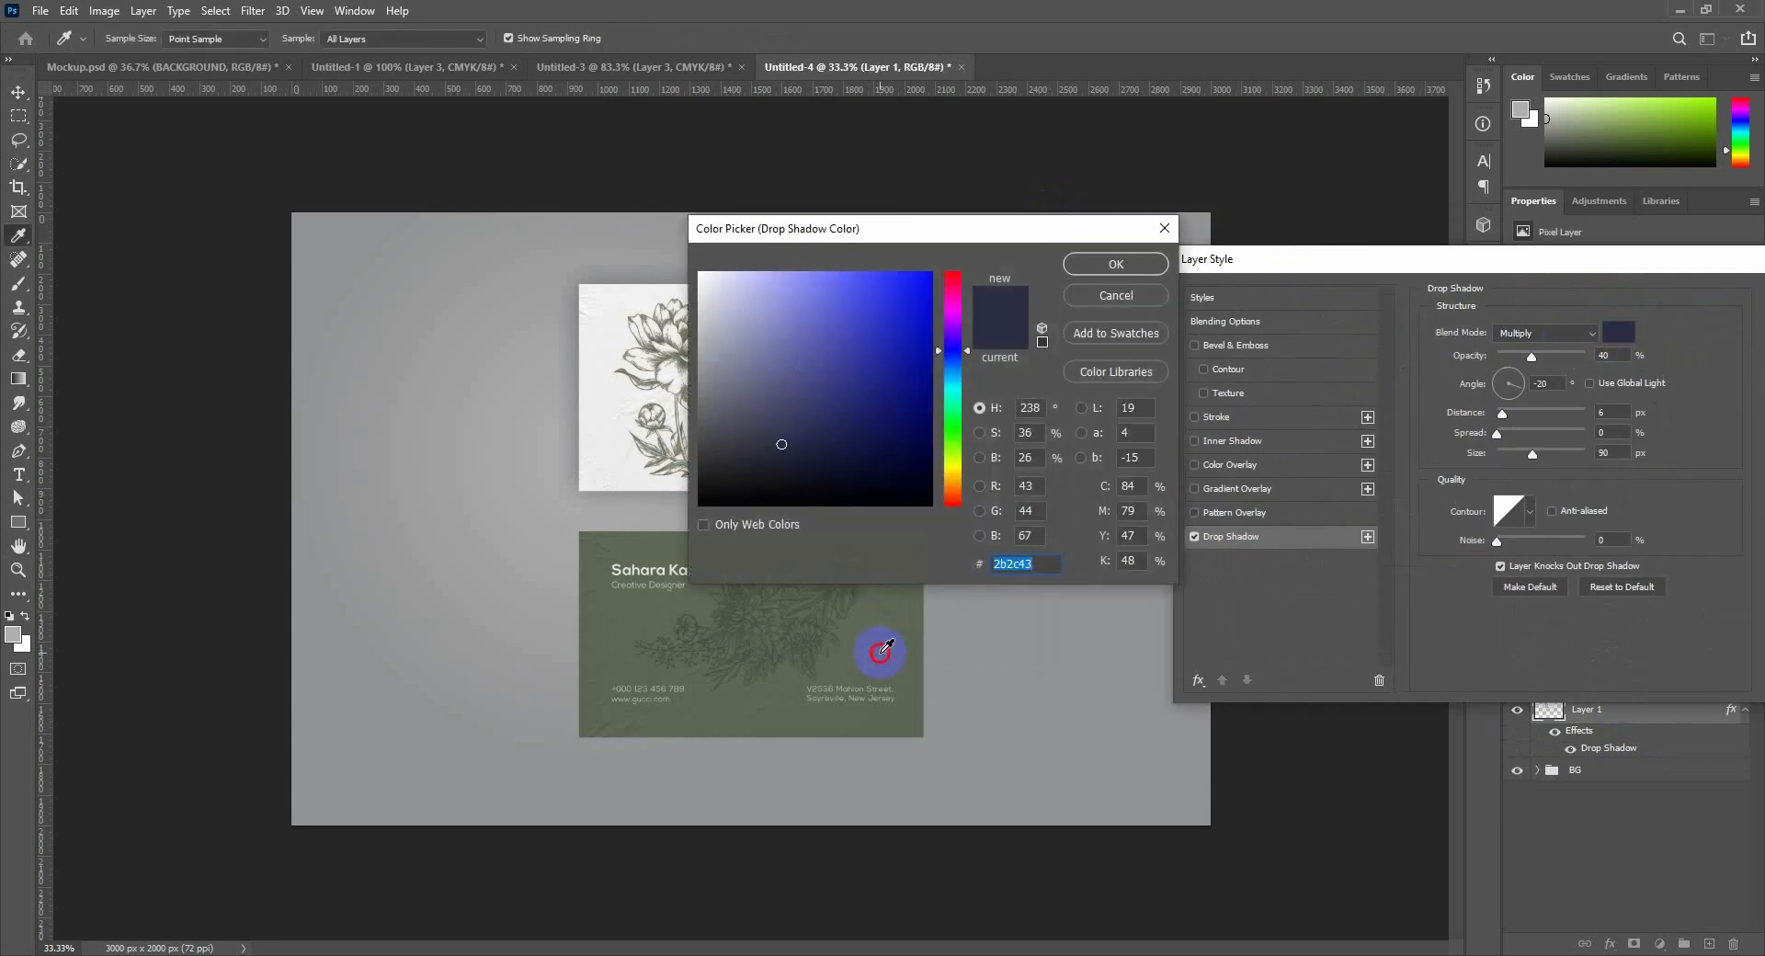
{"action": "left_click", "coordinate": [881, 651]}
{"action": "left_click", "coordinate": [746, 624]}
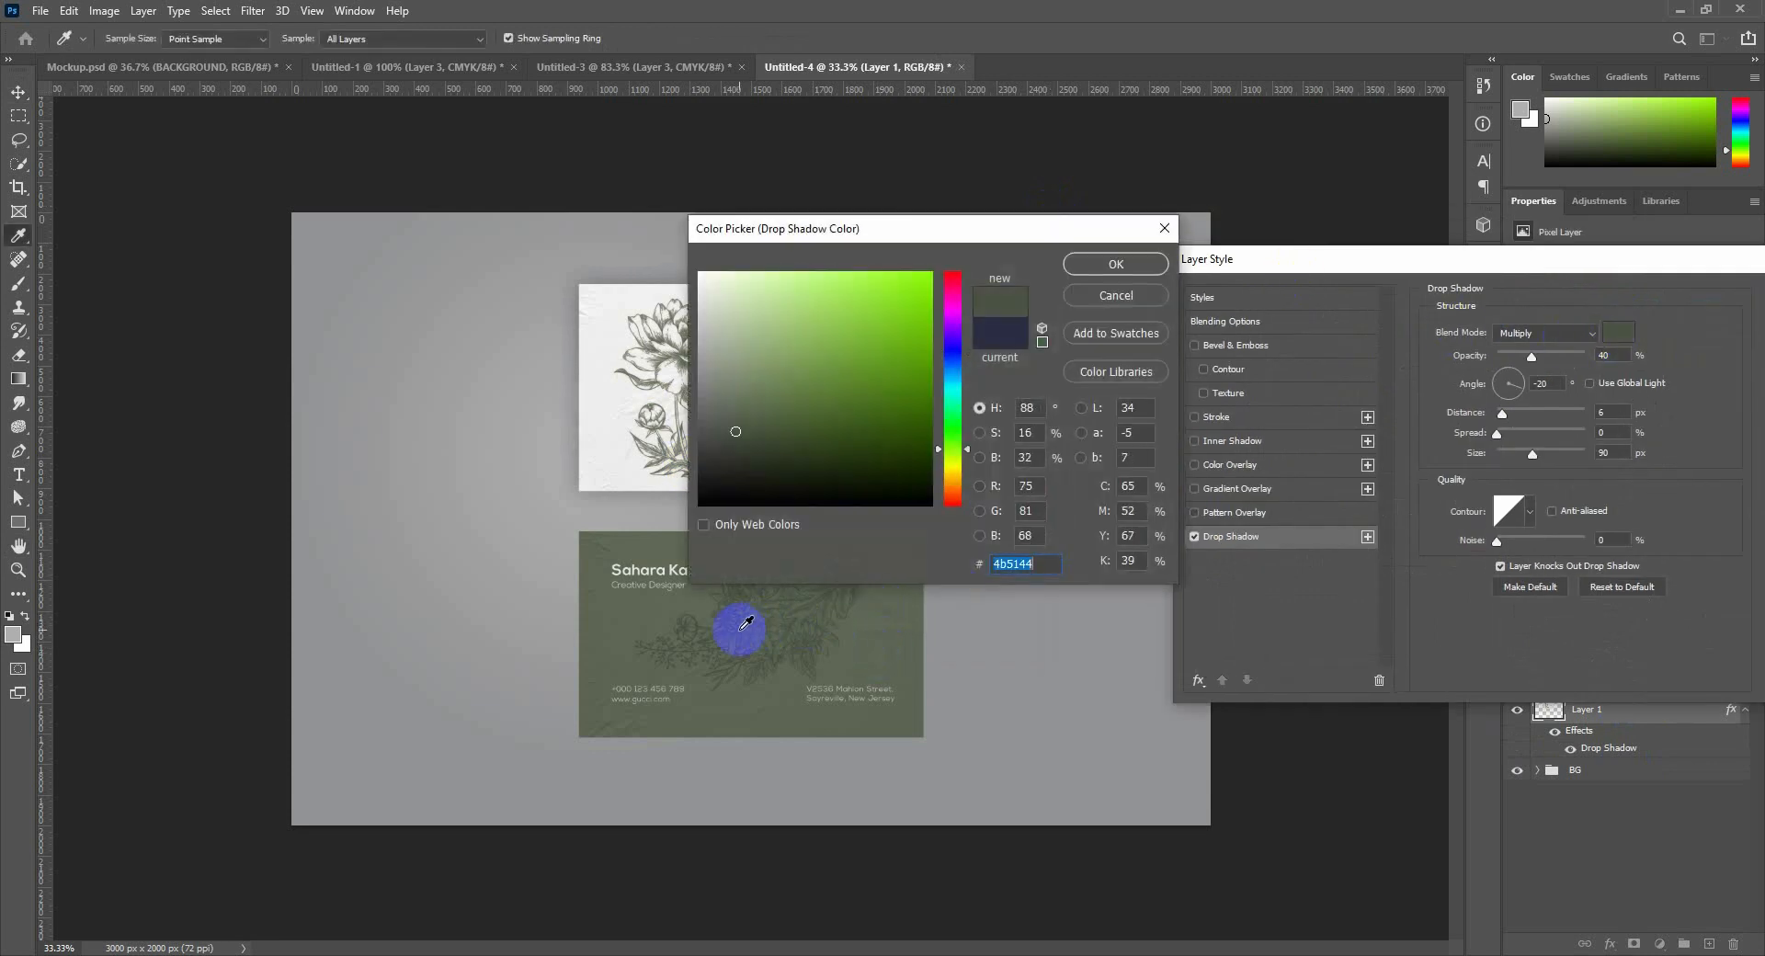
{"action": "left_click_drag", "start_coordinate": [733, 457], "coordinate": [747, 465]}
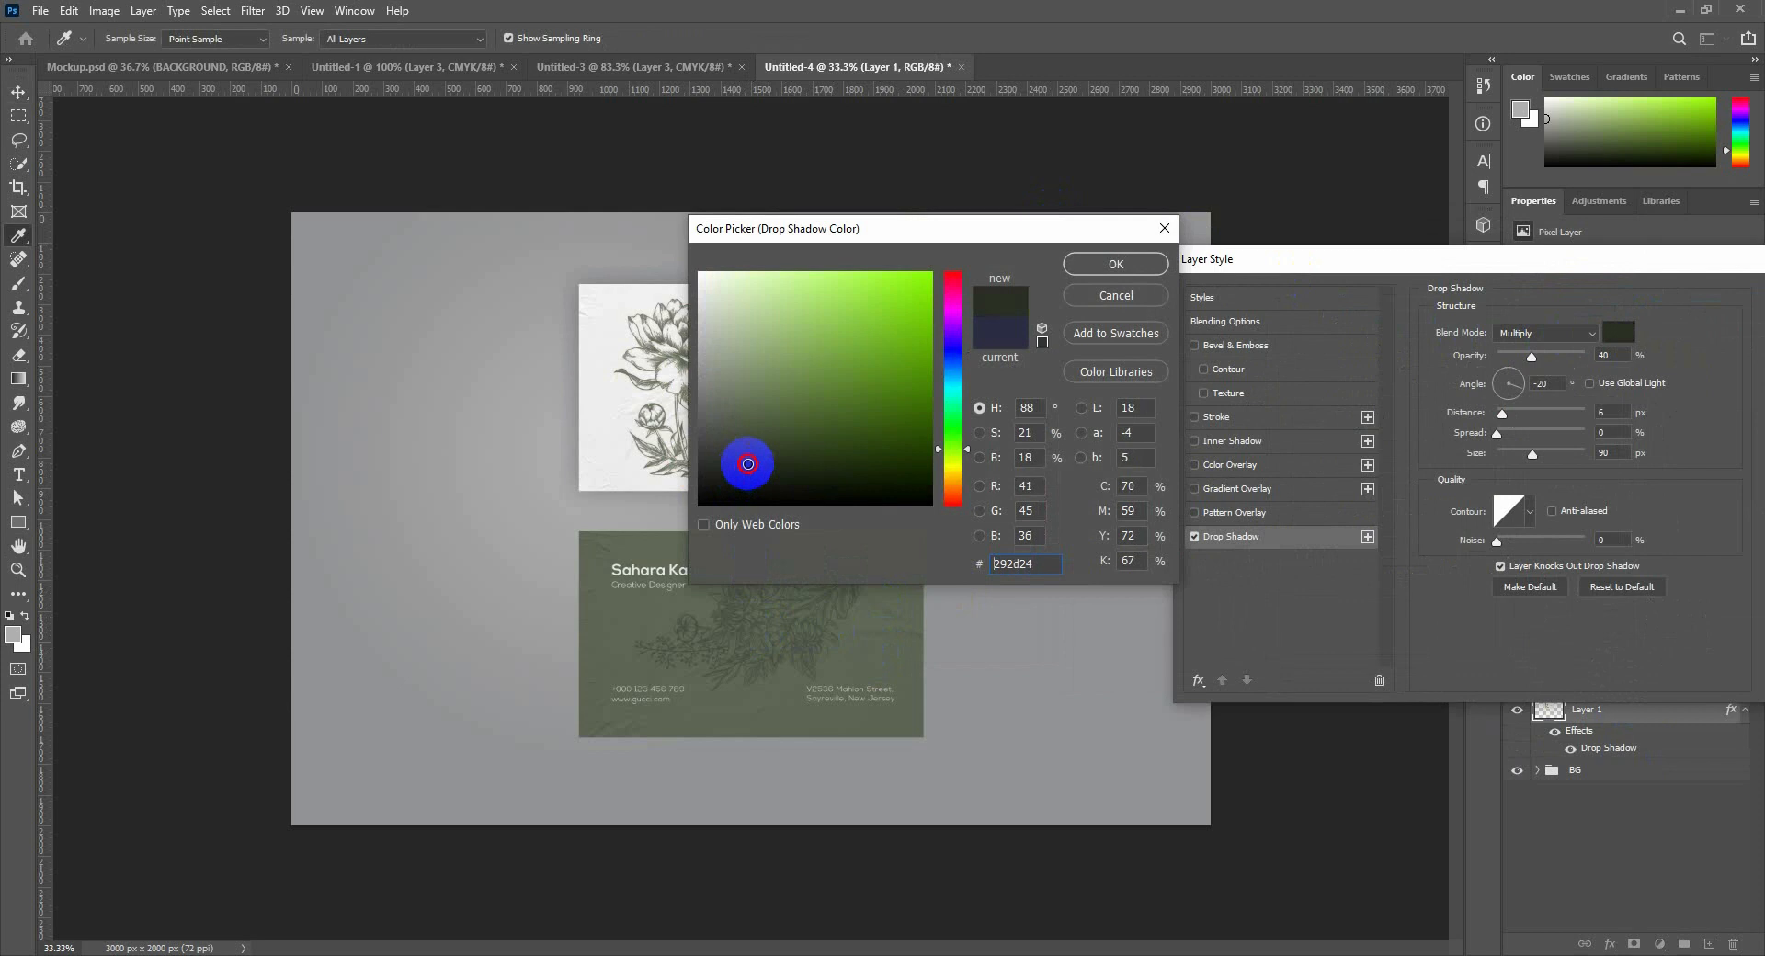
{"action": "left_click", "coordinate": [1108, 269]}
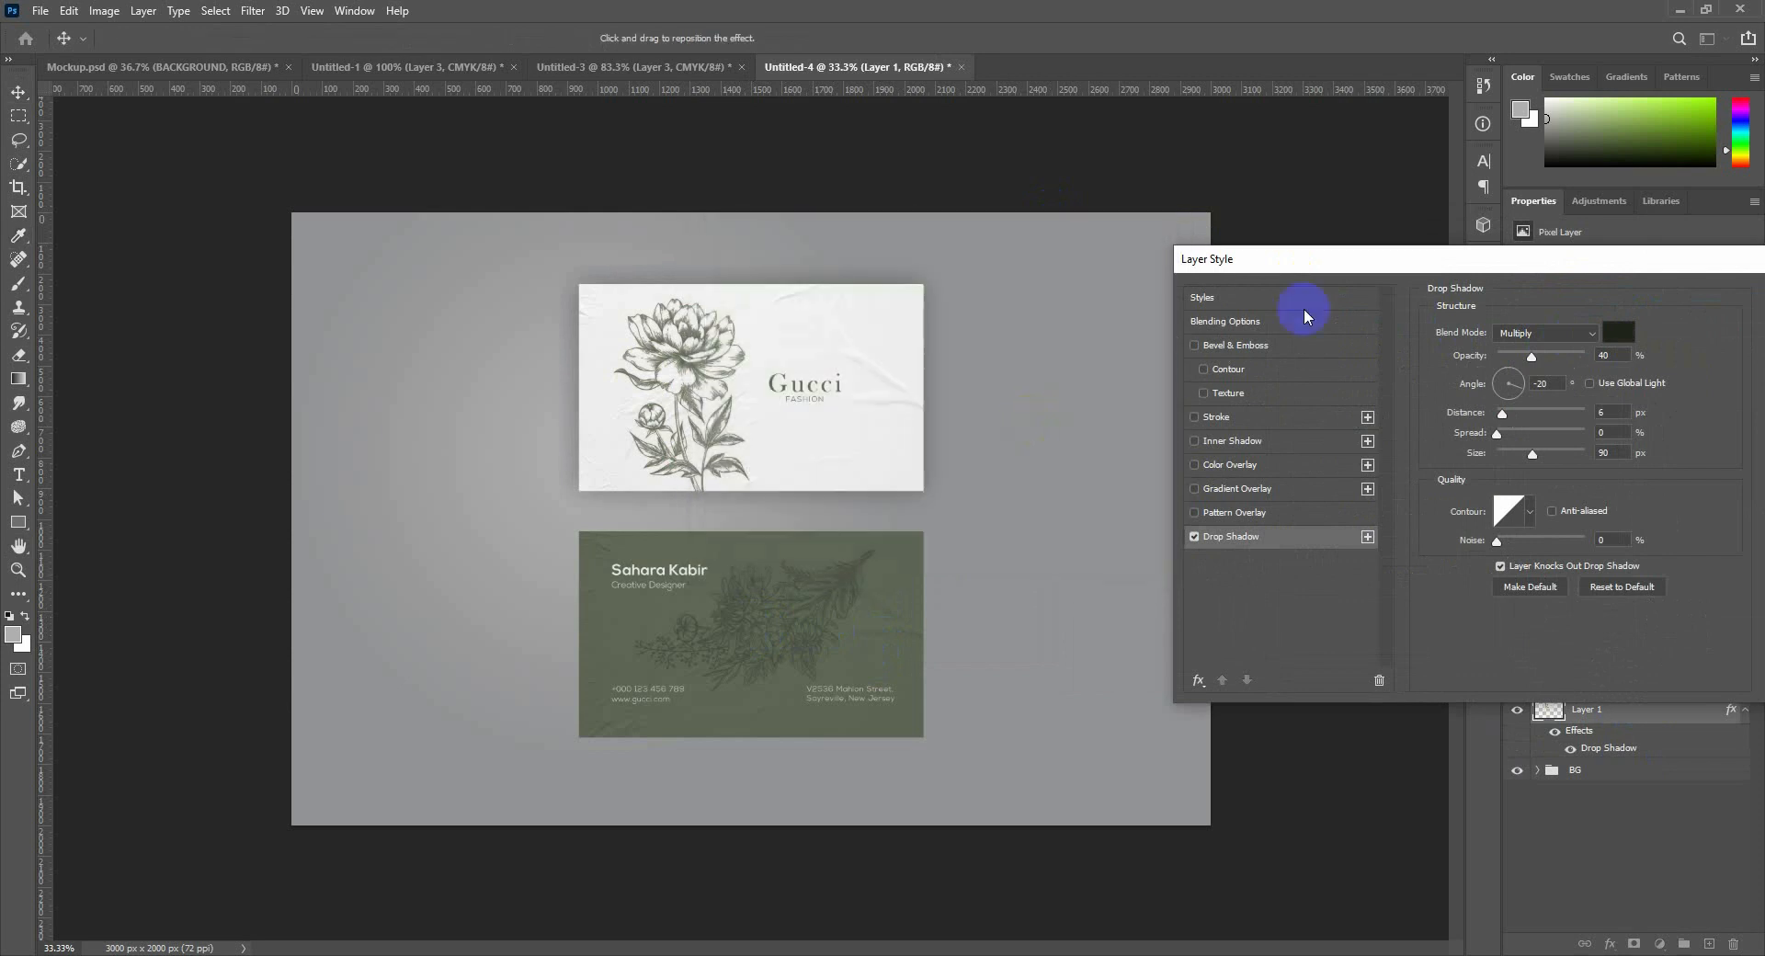
Set the drop shadow to 17% opacity, 68 px size, an angle of about 87° and a distance of about 67 px.
{"action": "left_click_drag", "start_coordinate": [1344, 270], "coordinate": [1247, 214]}
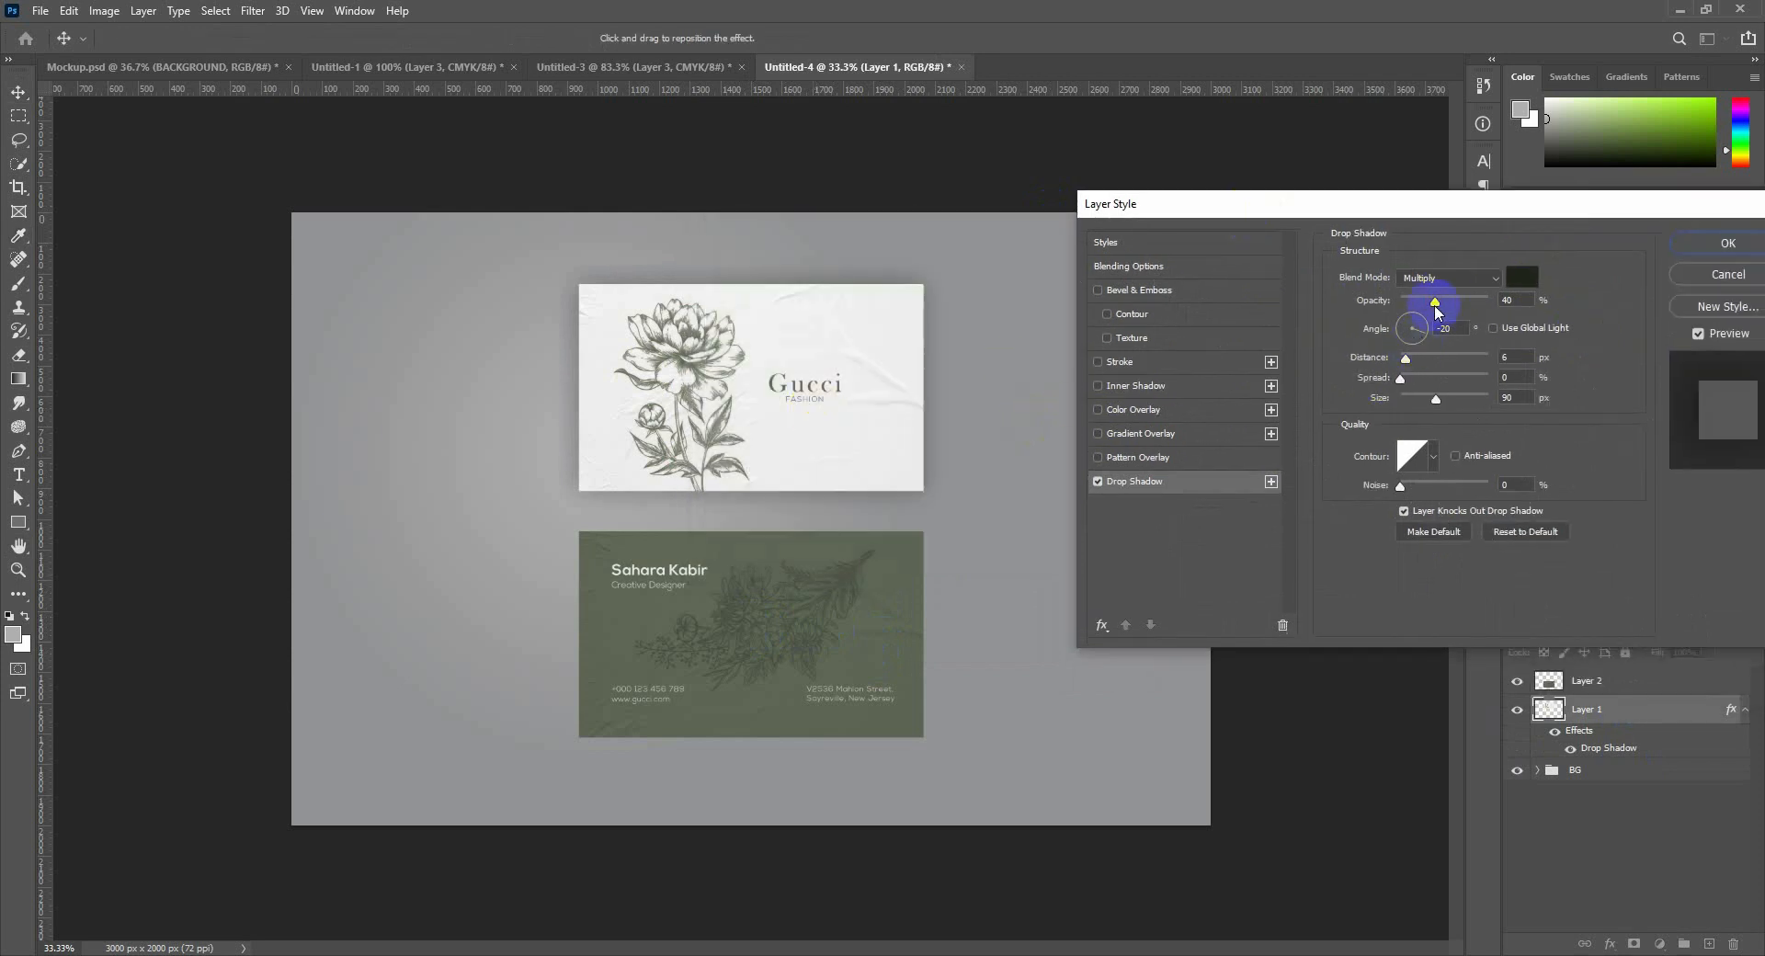
{"action": "left_click_drag", "start_coordinate": [1436, 306], "coordinate": [1417, 302]}
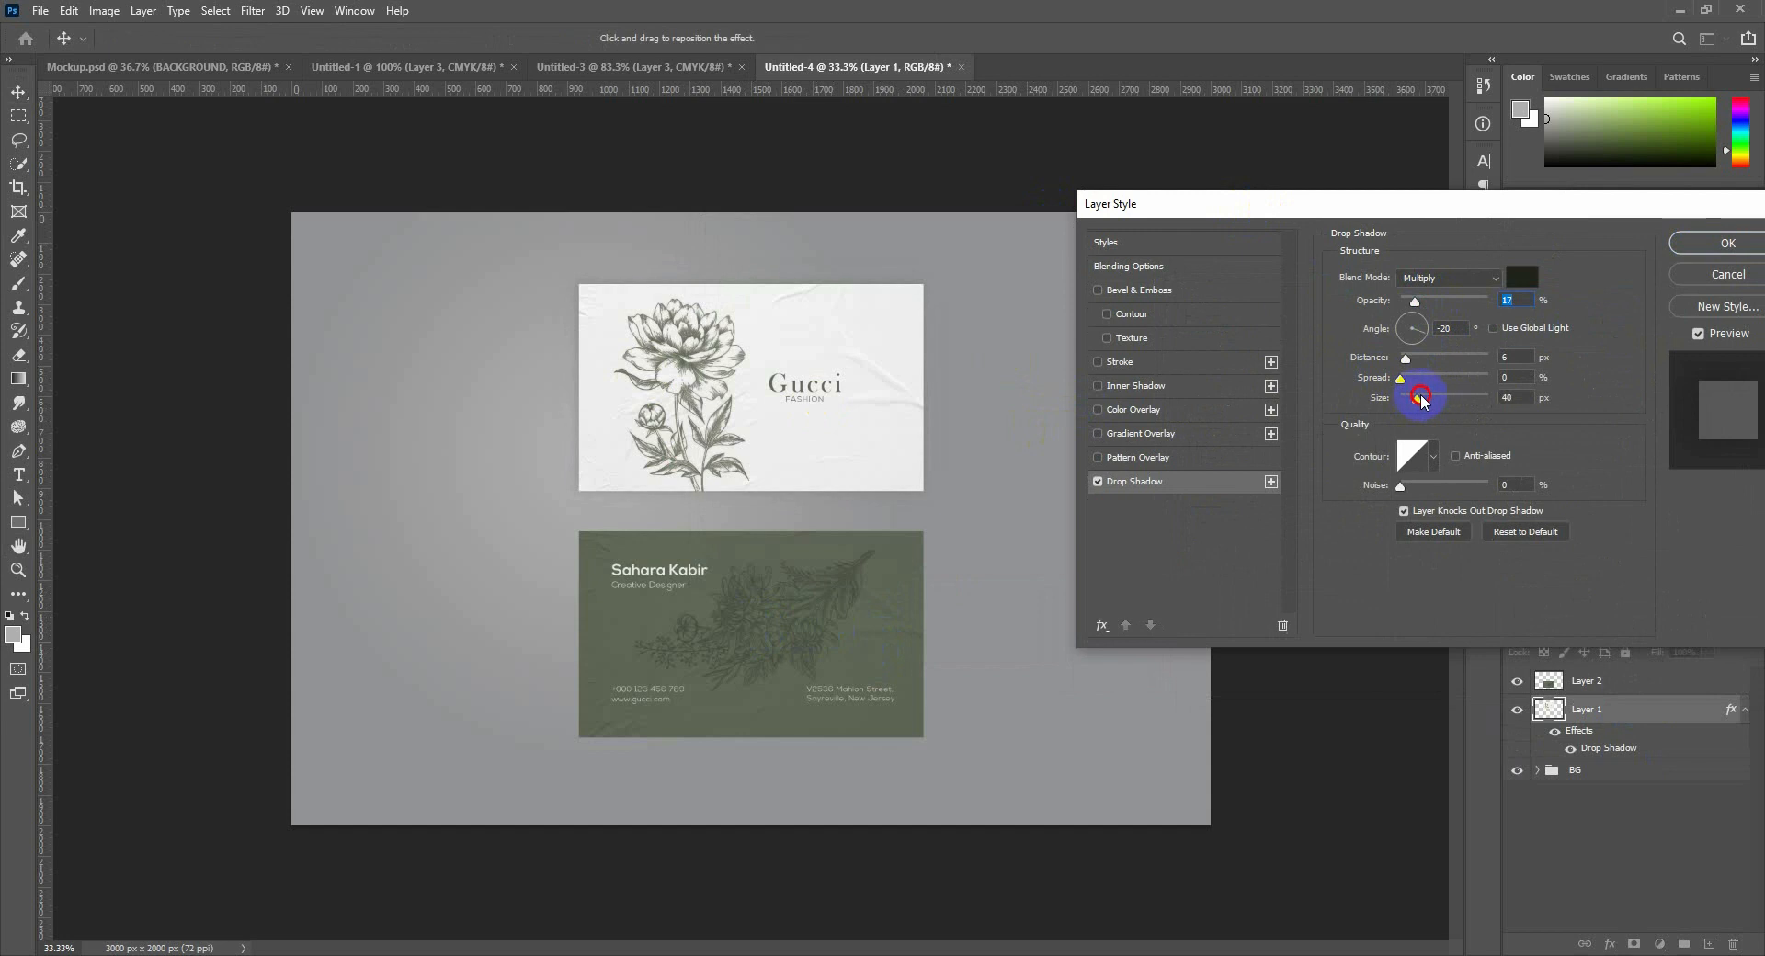
{"action": "left_click_drag", "start_coordinate": [843, 417], "coordinate": [850, 428]}
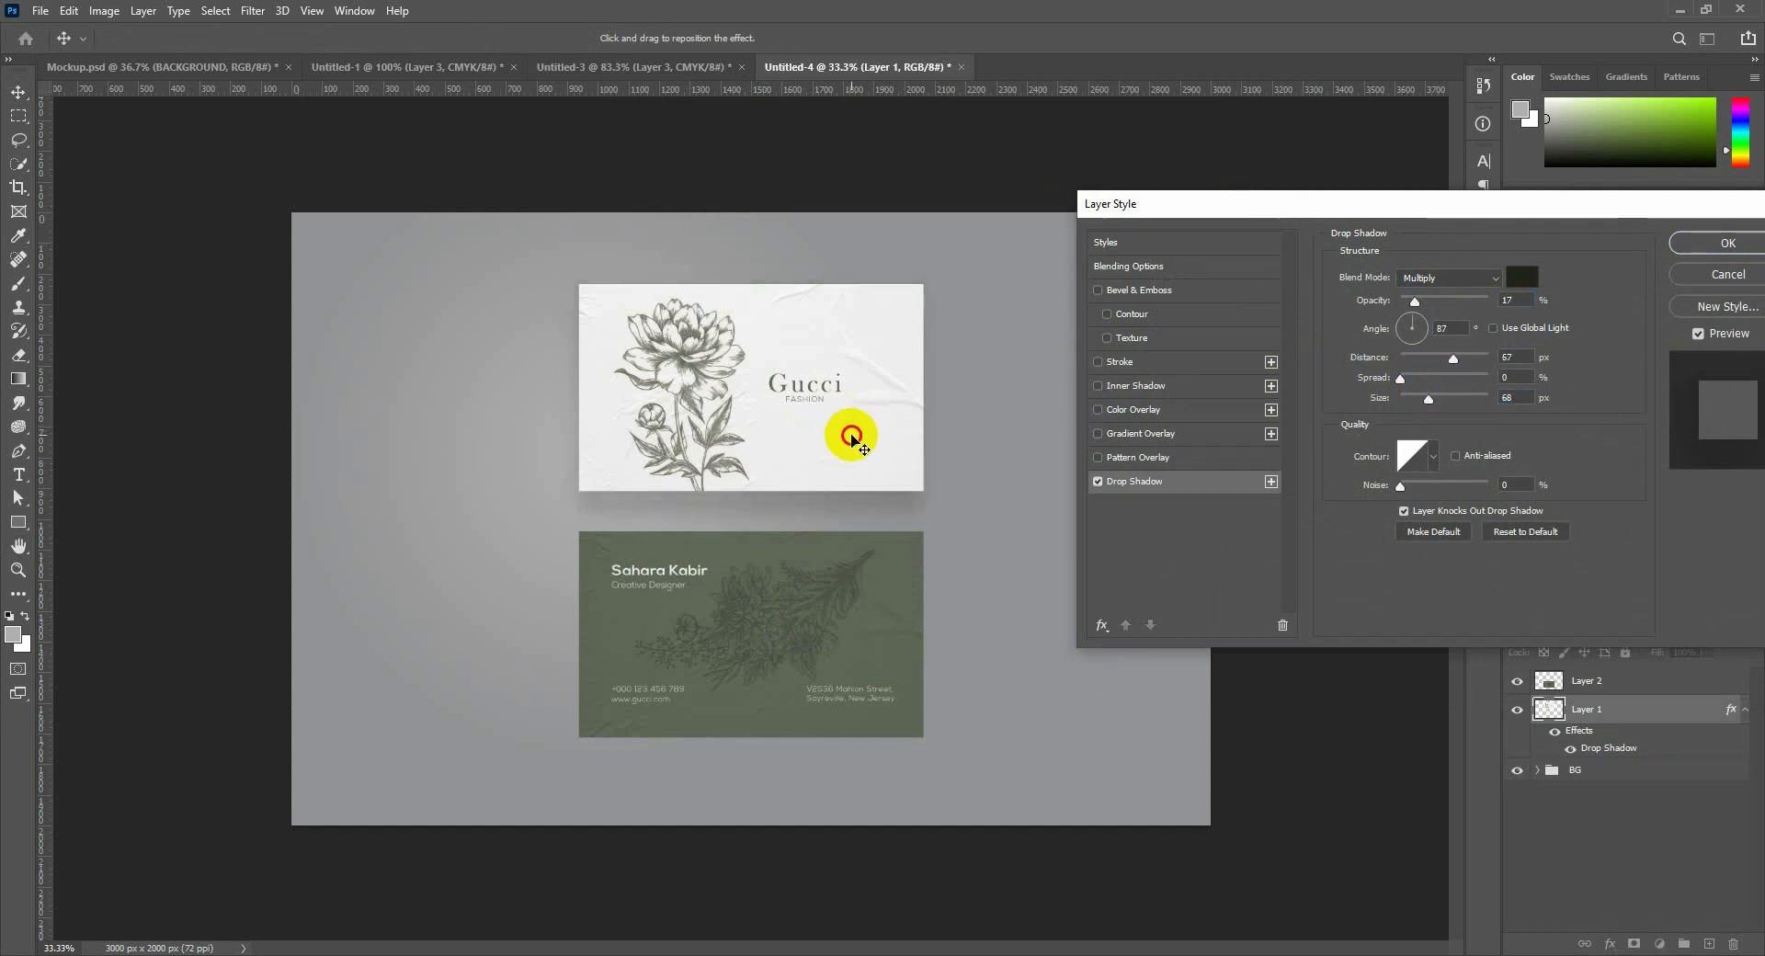
{"action": "left_click_drag", "start_coordinate": [852, 436], "coordinate": [851, 436]}
{"action": "left_click", "coordinate": [1692, 241]}
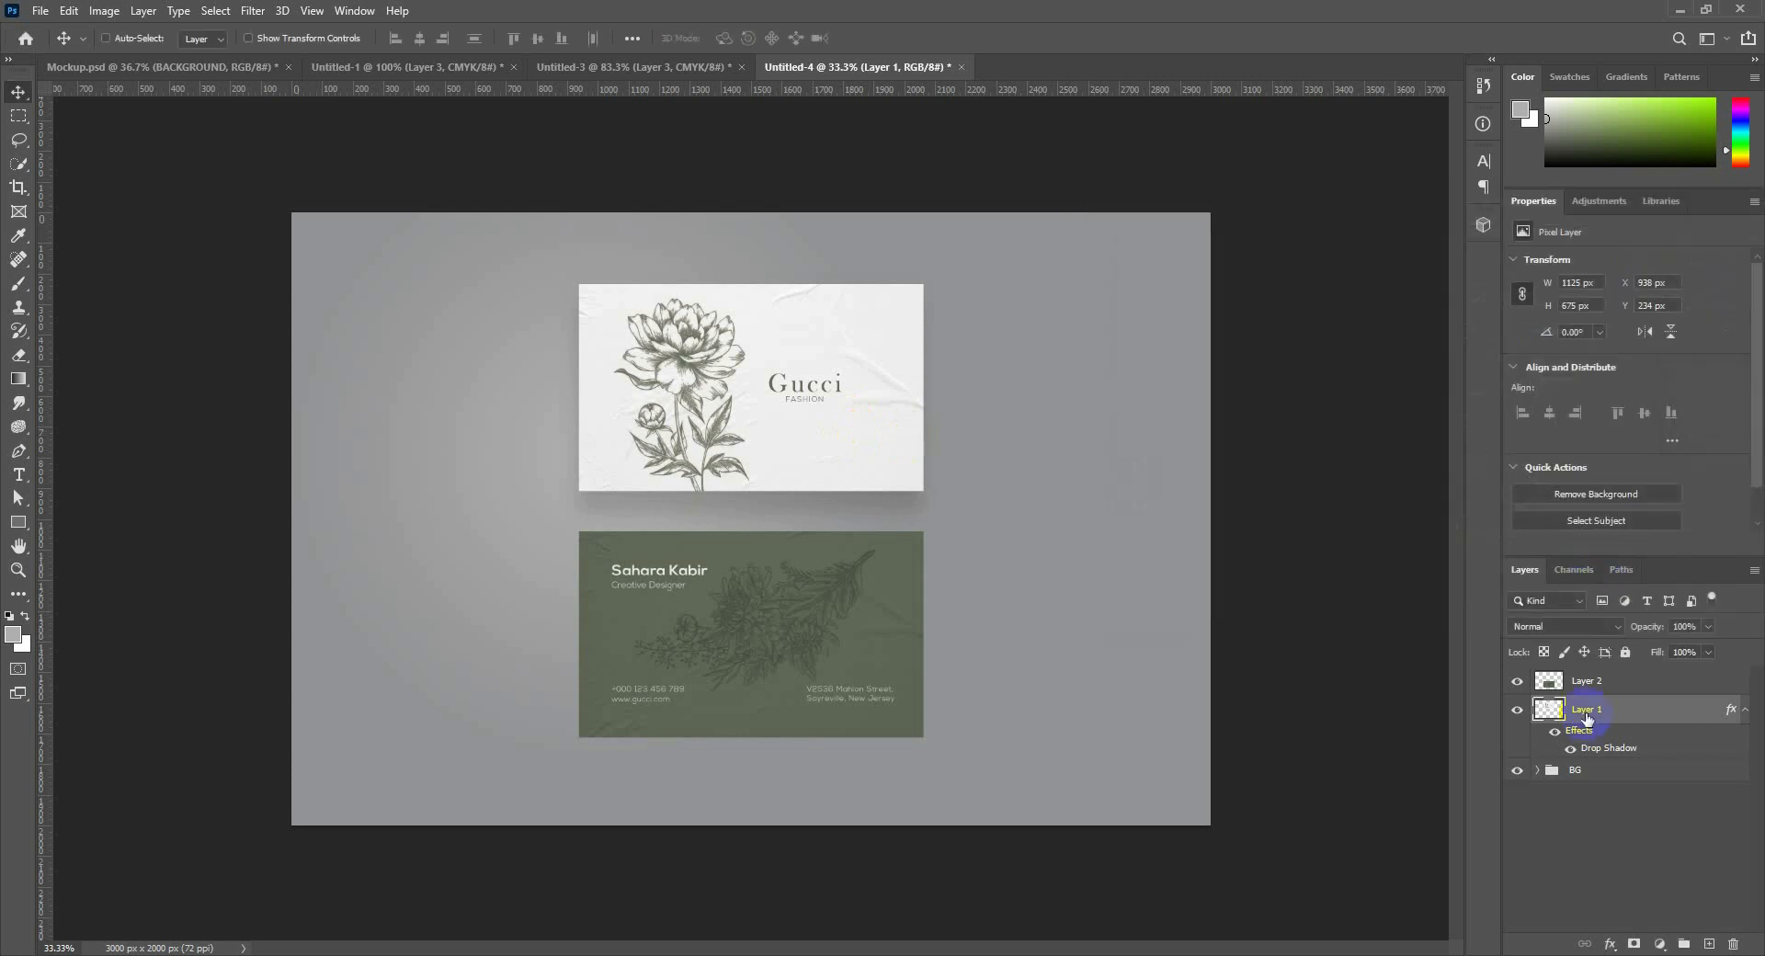
Copy the drop shadow layer style from Layer 1 to the green card's Layer 2.
{"action": "left_click", "coordinate": [1748, 715]}
{"action": "right_click", "coordinate": [1732, 713]}
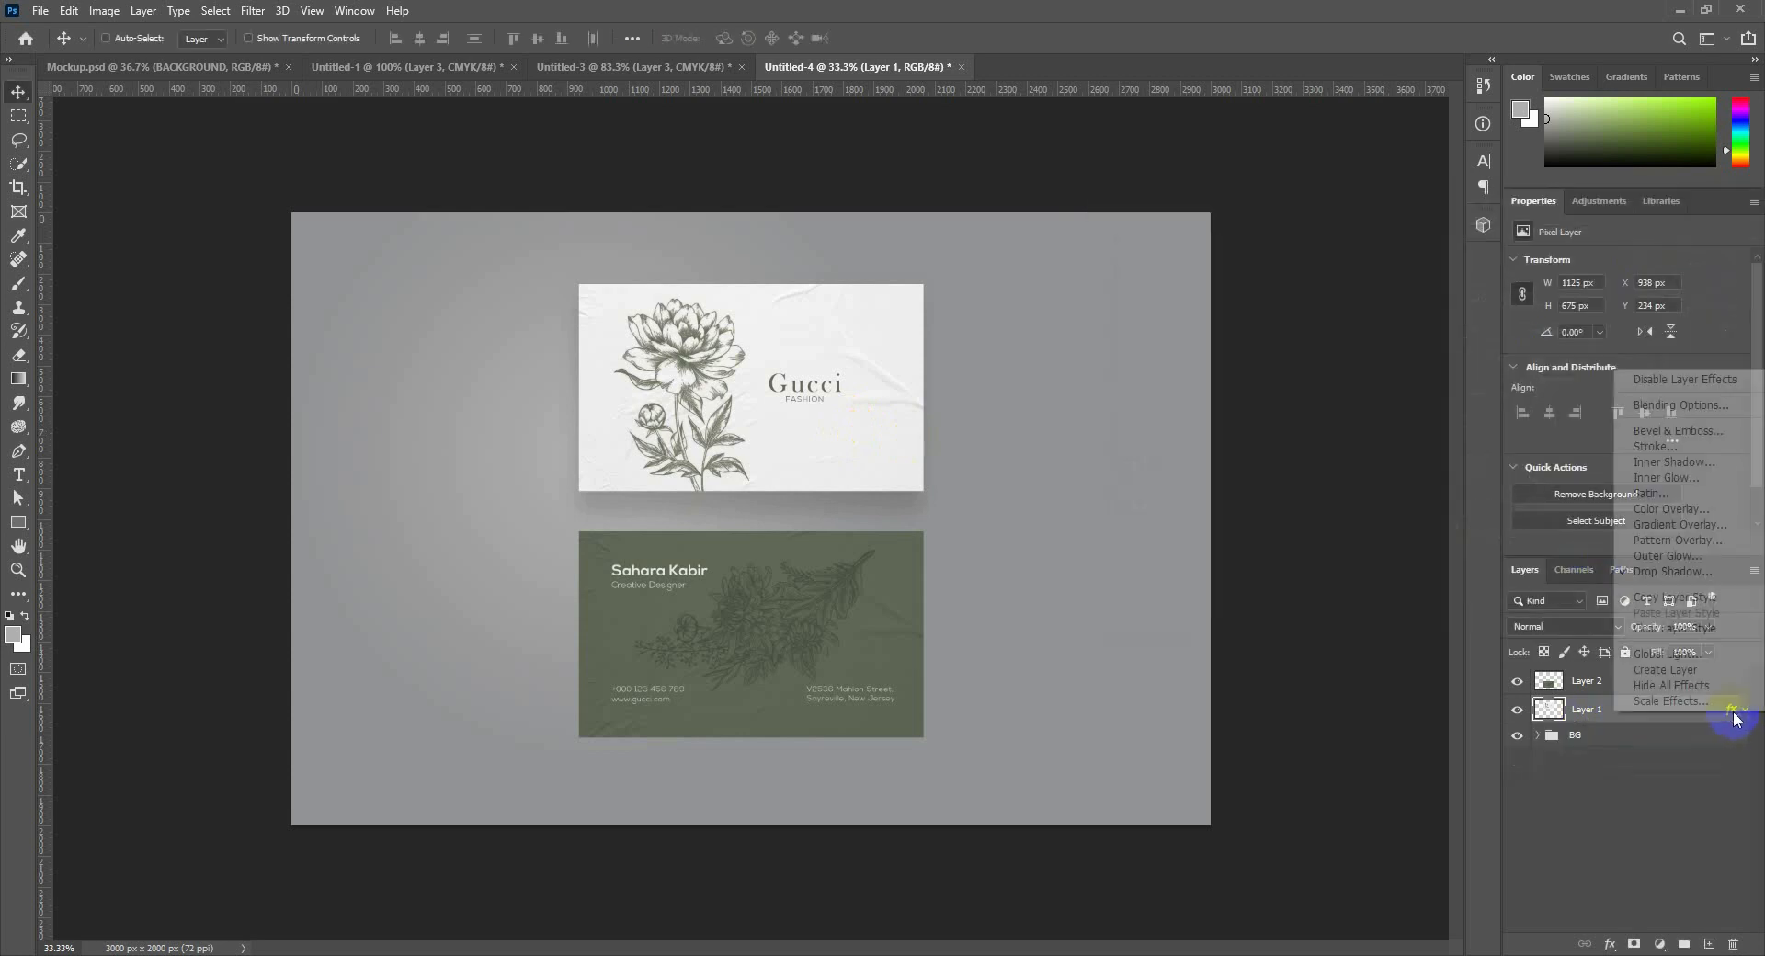
{"action": "left_click", "coordinate": [1677, 598]}
{"action": "right_click", "coordinate": [1628, 680]}
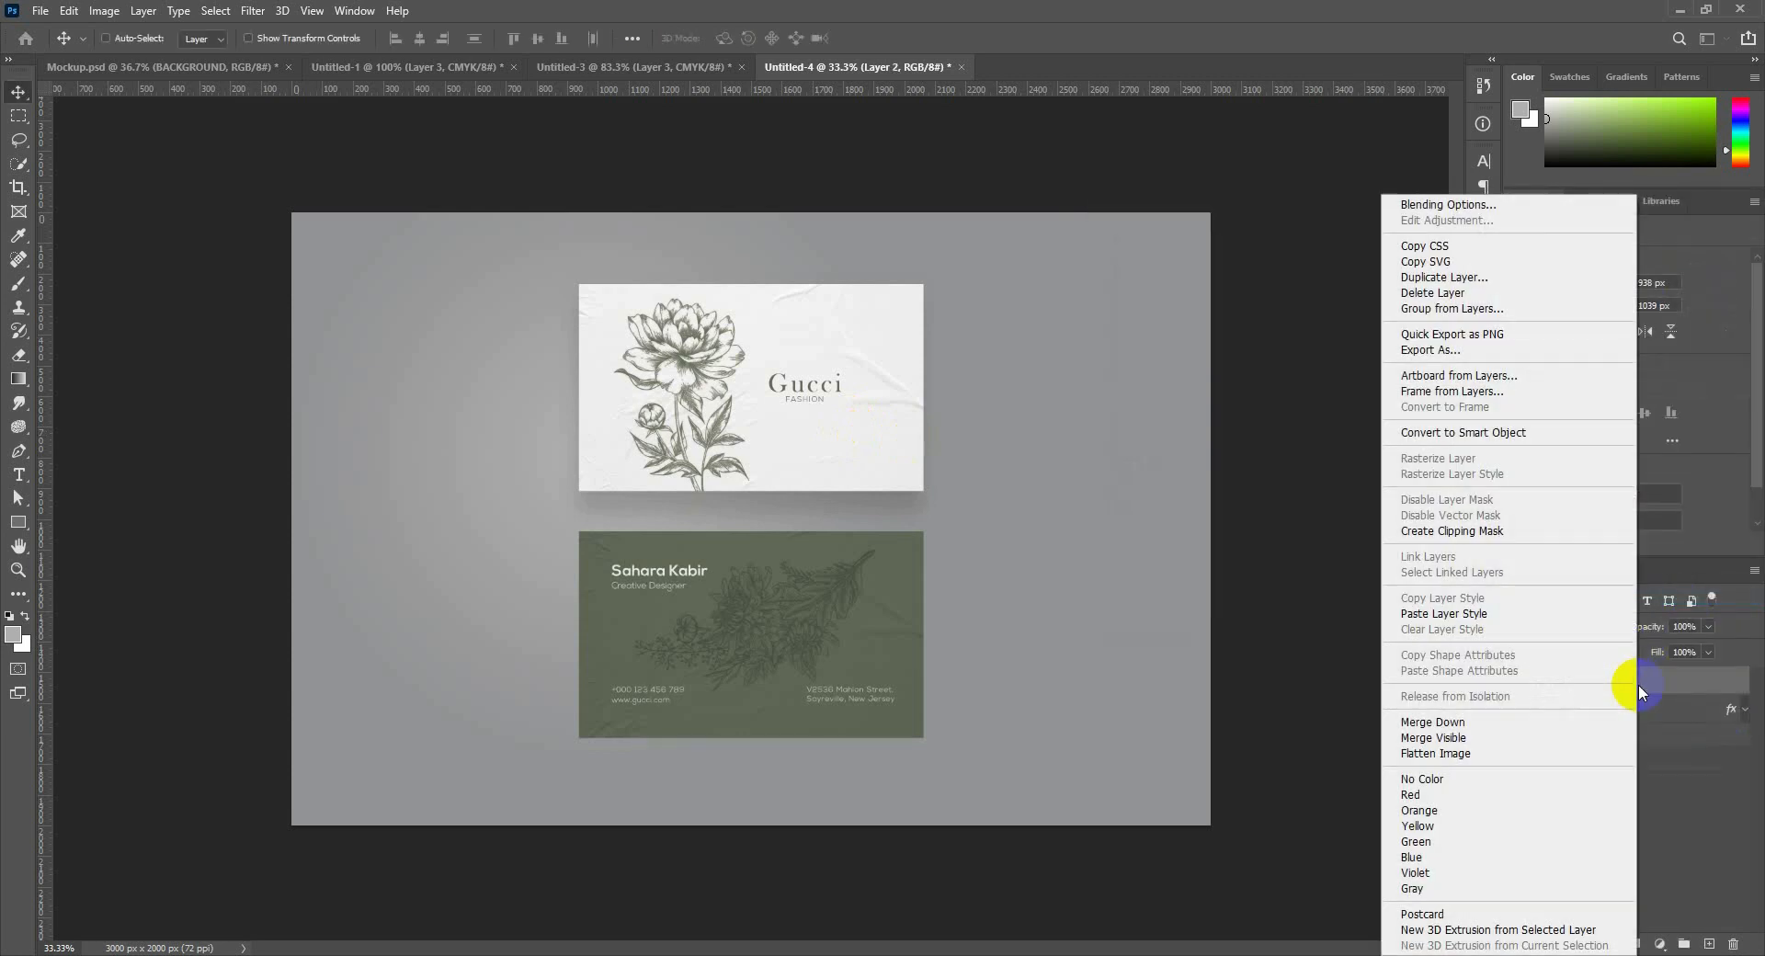
{"action": "left_click", "coordinate": [1470, 614]}
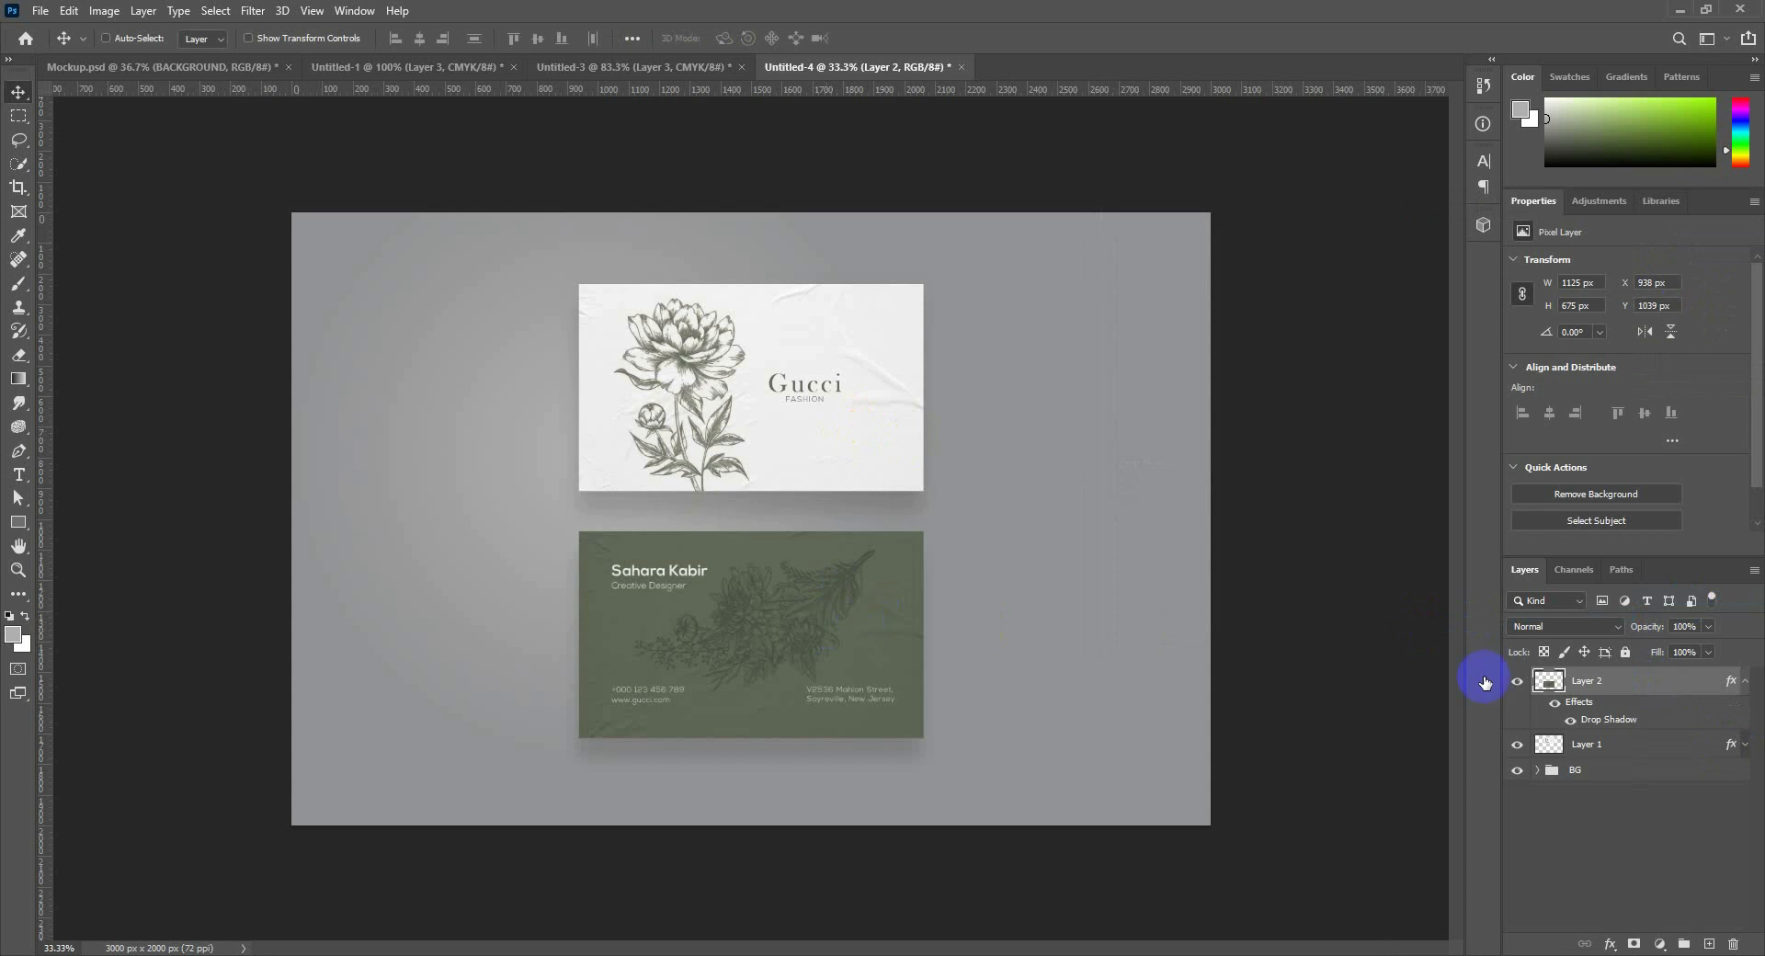
Narrow the gap between the two cards and center the pair vertically on the canvas, with its top at Y 280 px.
{"action": "left_click_drag", "start_coordinate": [875, 630], "coordinate": [914, 580]}
{"action": "left_click", "coordinate": [1570, 745], "text": "shift"}
{"action": "left_click", "coordinate": [1597, 685]}
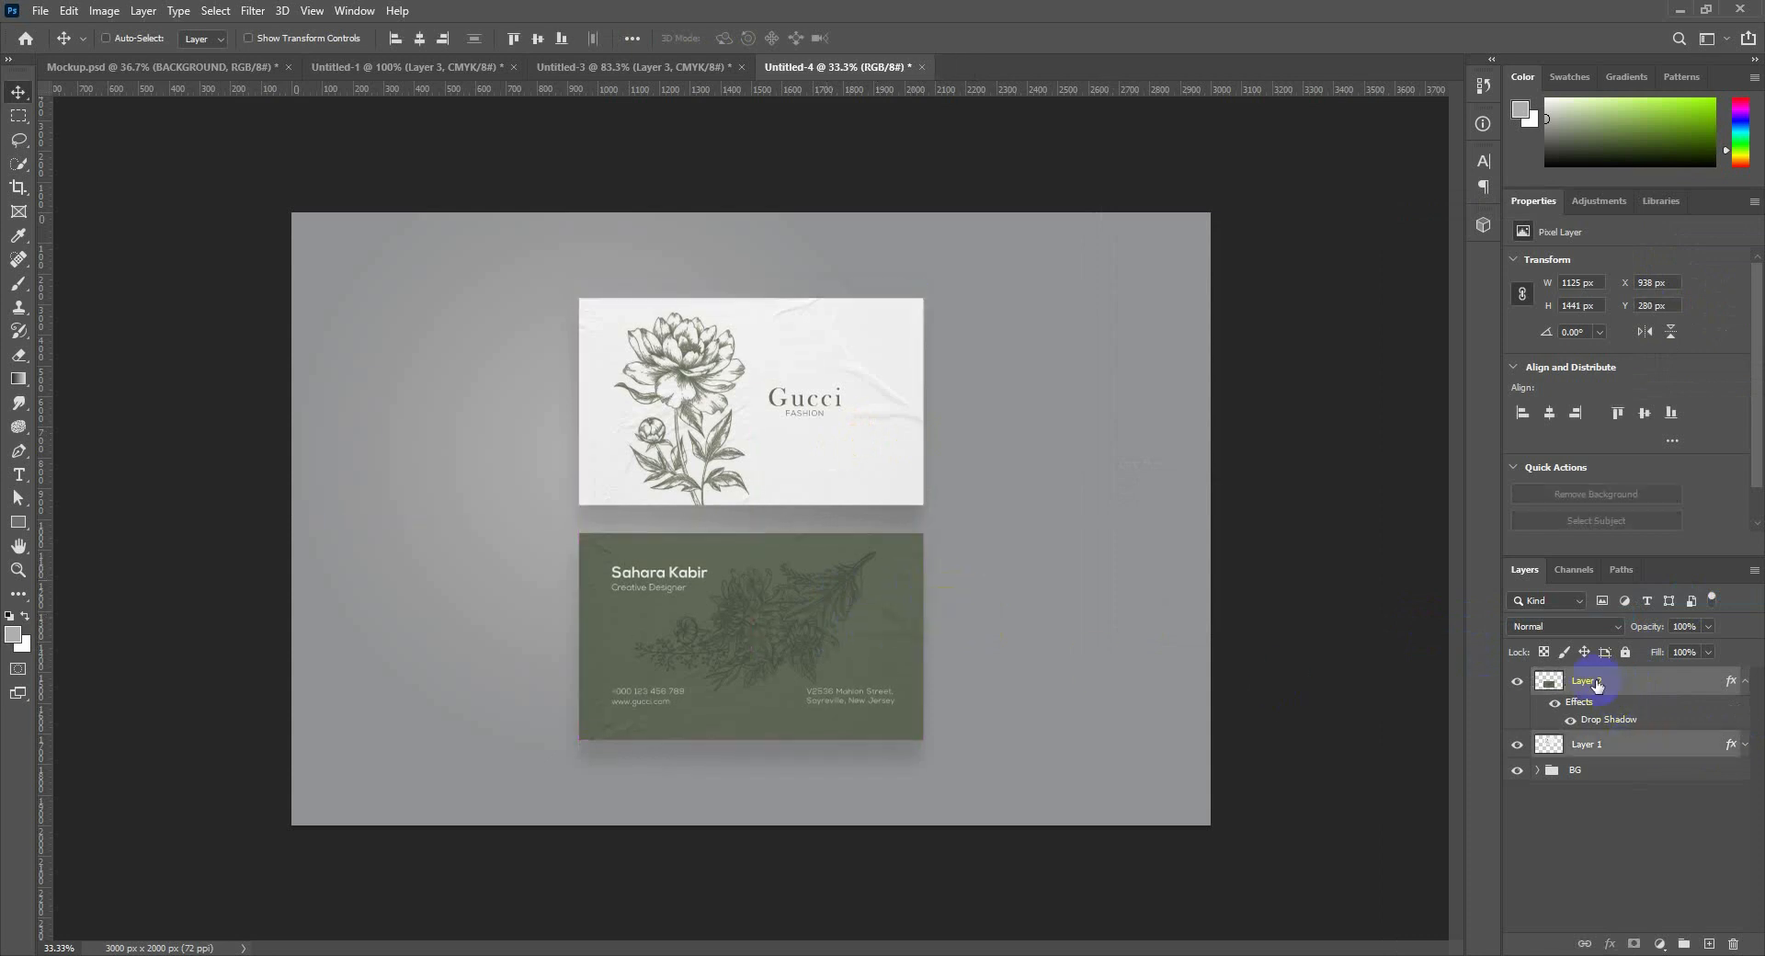
Collapse the effects of both card layers, then group Layer 1 and Layer 2 under the name CARD HERE.
{"action": "left_click", "coordinate": [1740, 692]}
{"action": "left_click", "coordinate": [1745, 682]}
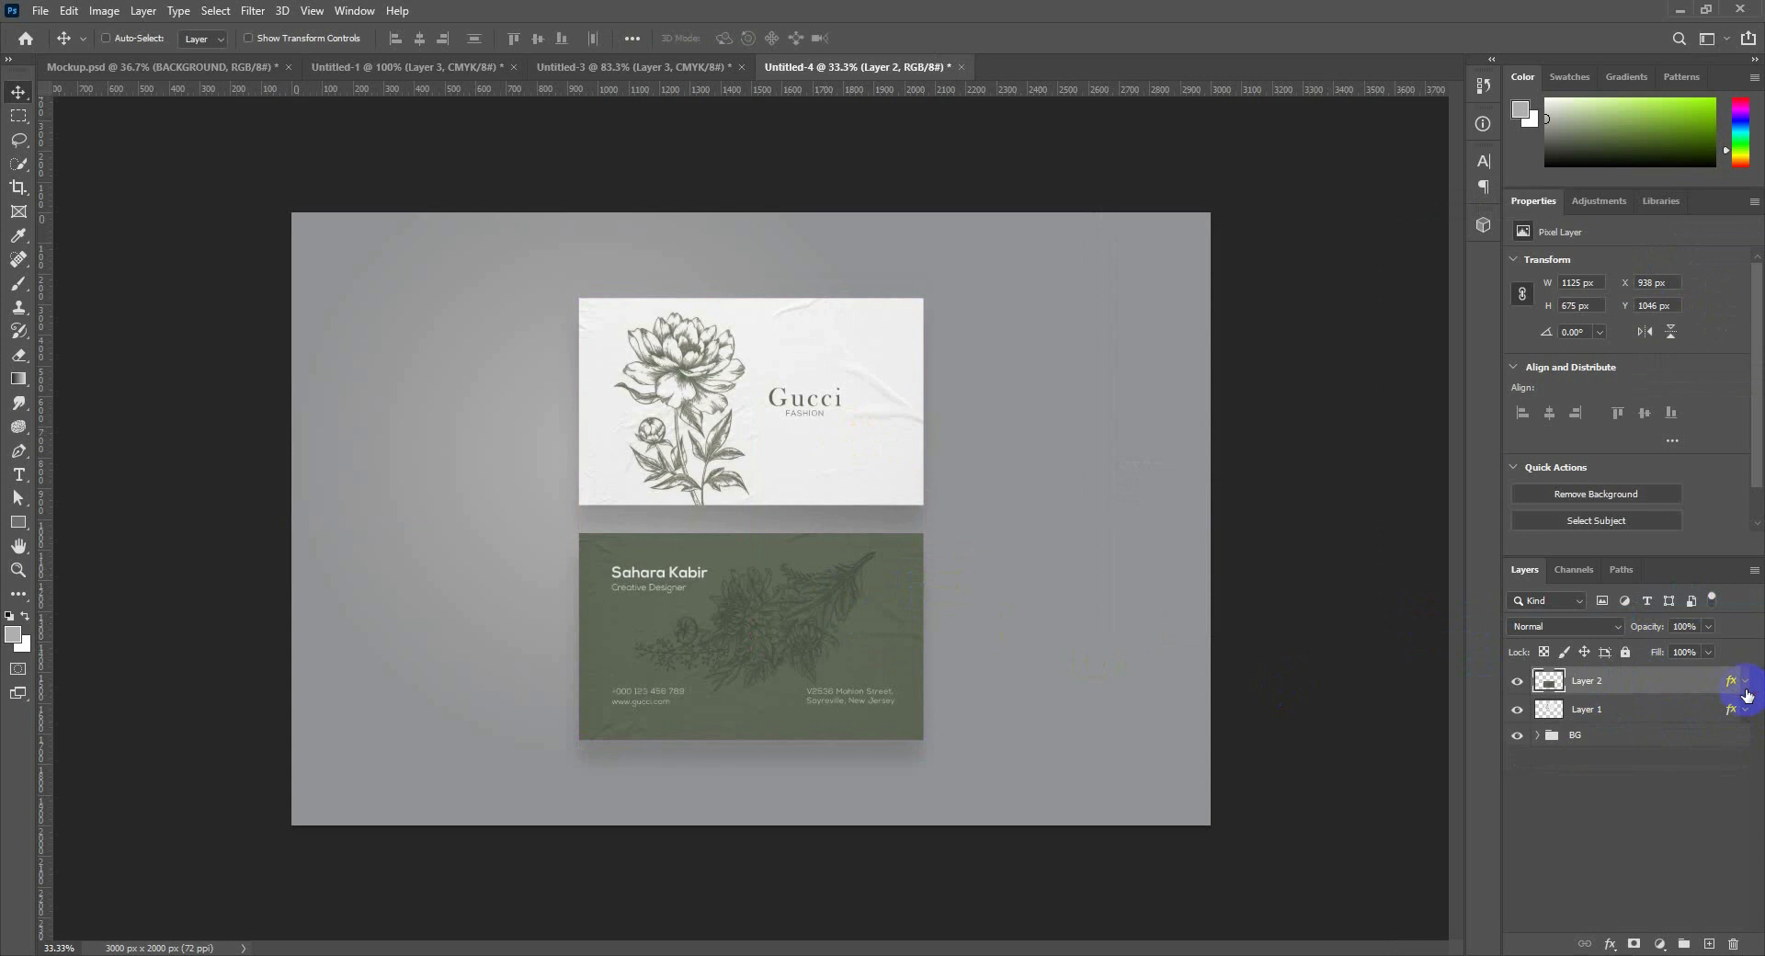
{"action": "left_click", "coordinate": [1650, 712]}
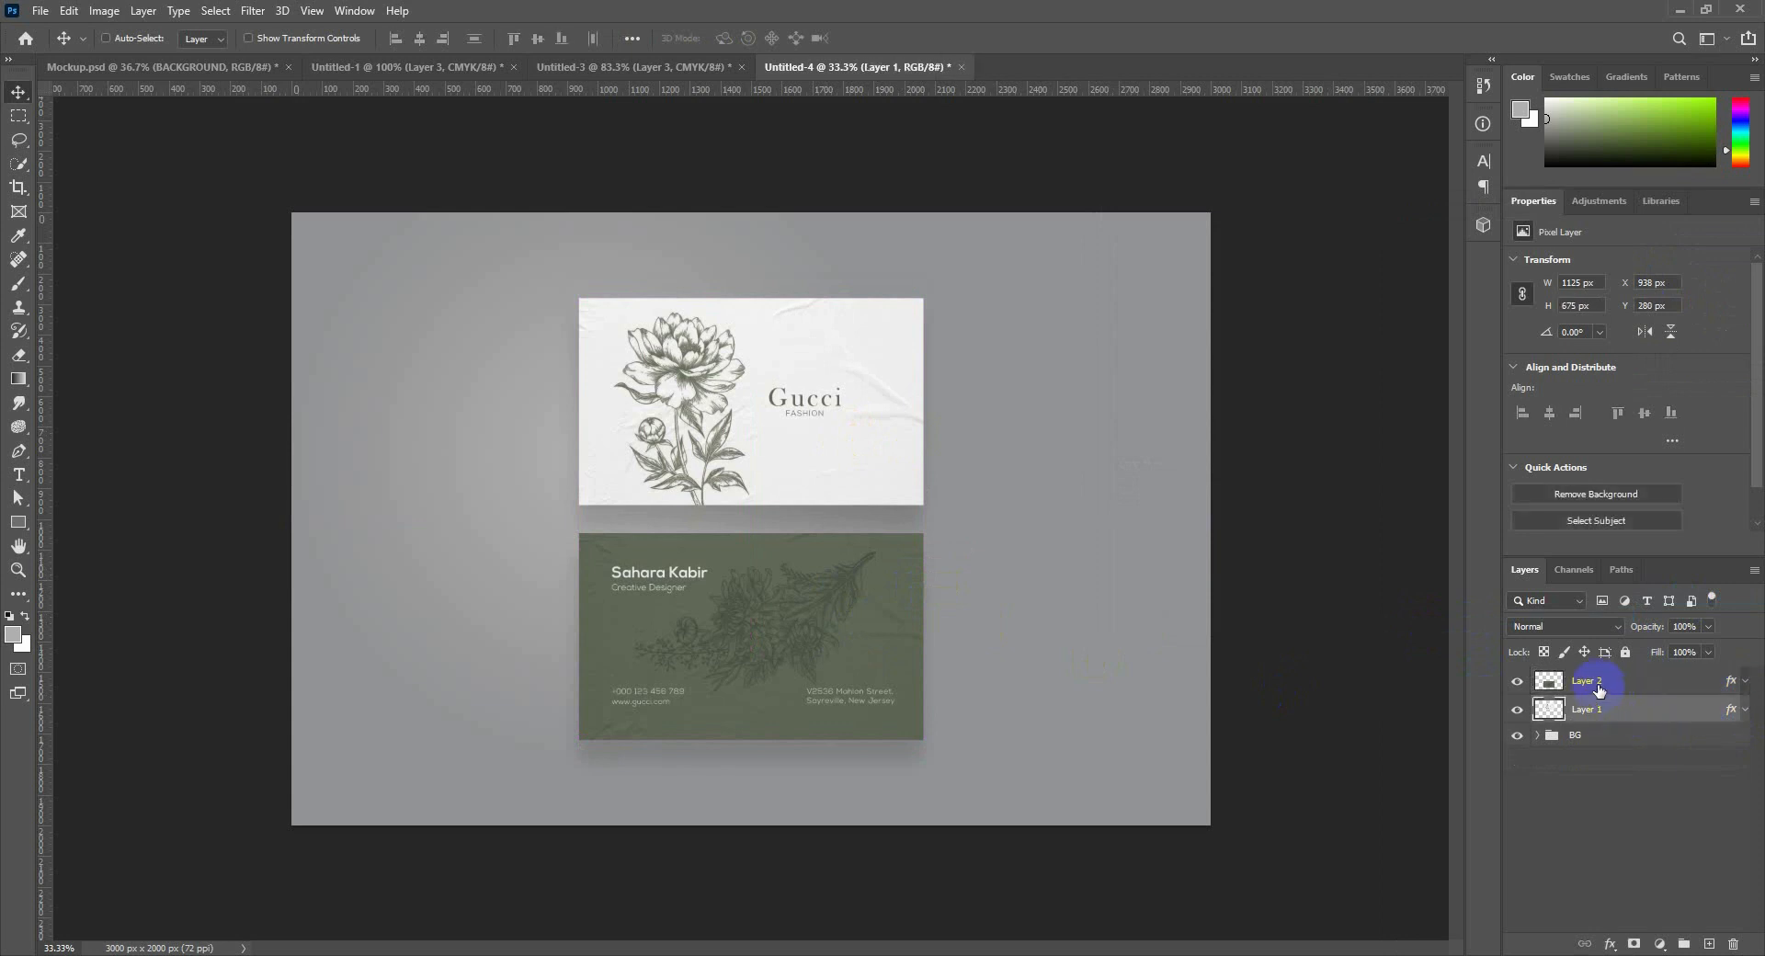
{"action": "left_click", "coordinate": [1599, 690], "text": "shift"}
{"action": "key", "text": "ctrl+g"}
{"action": "left_click", "coordinate": [1589, 685]}
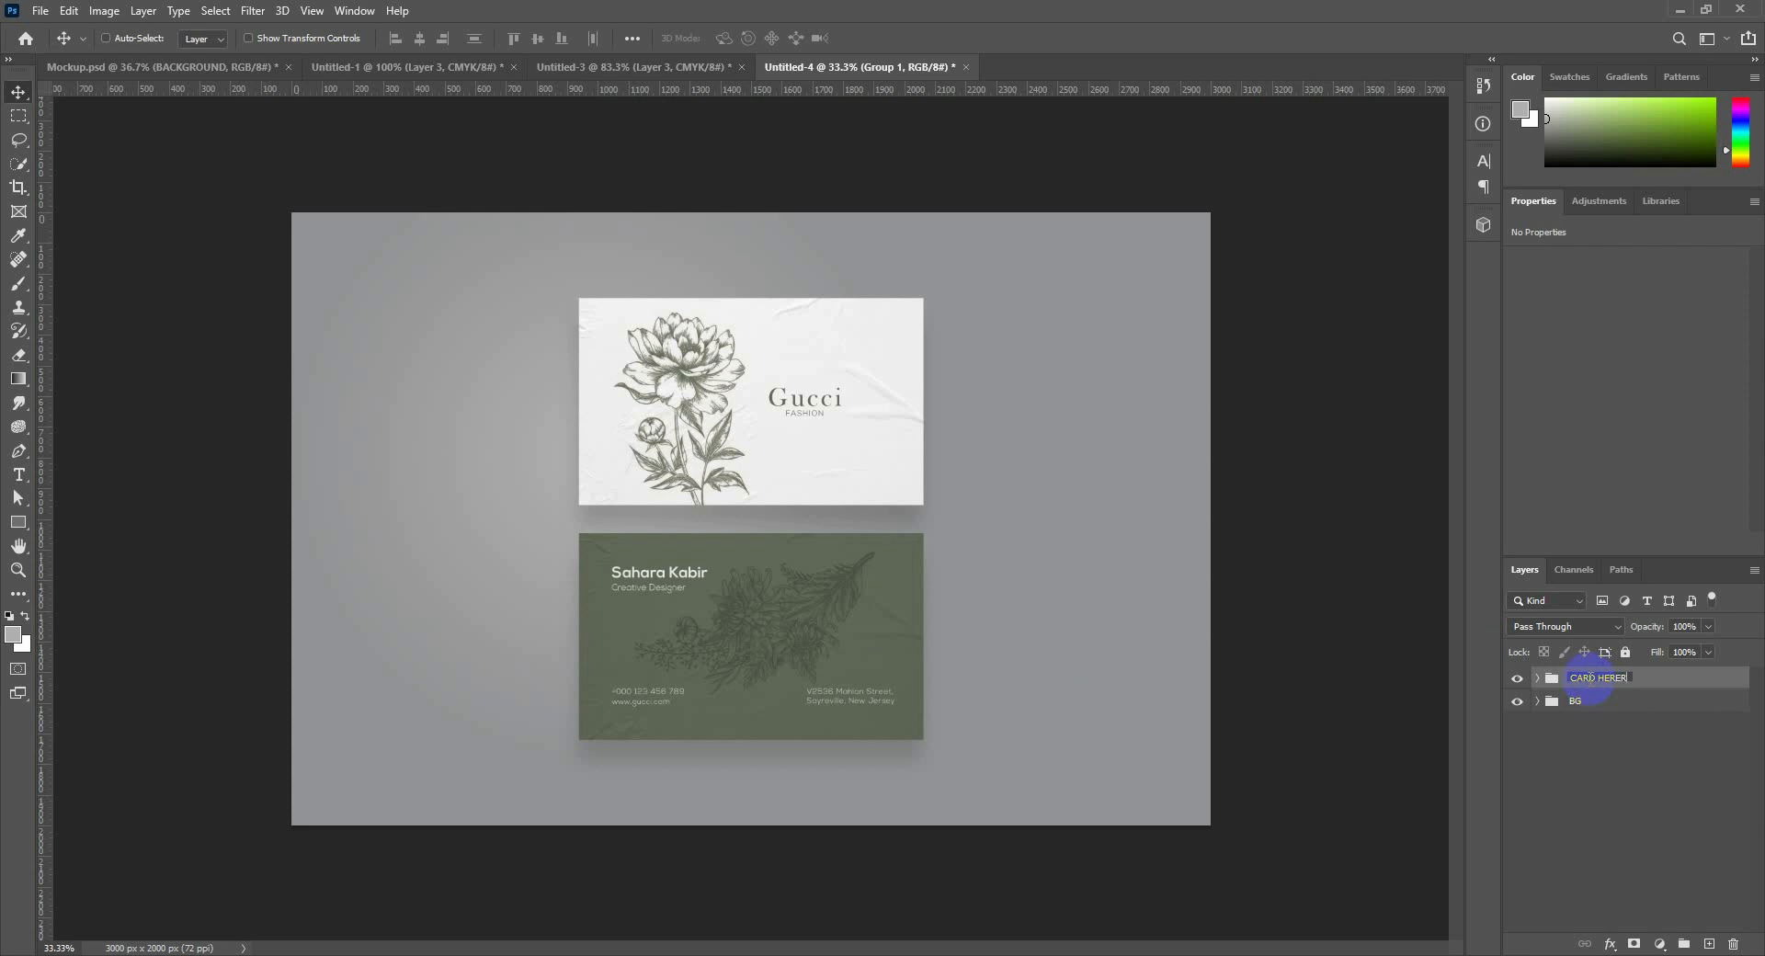
{"action": "type", "text": "CARD HERER"}
{"action": "key", "text": "BackSpace"}
{"action": "key", "text": "Return"}
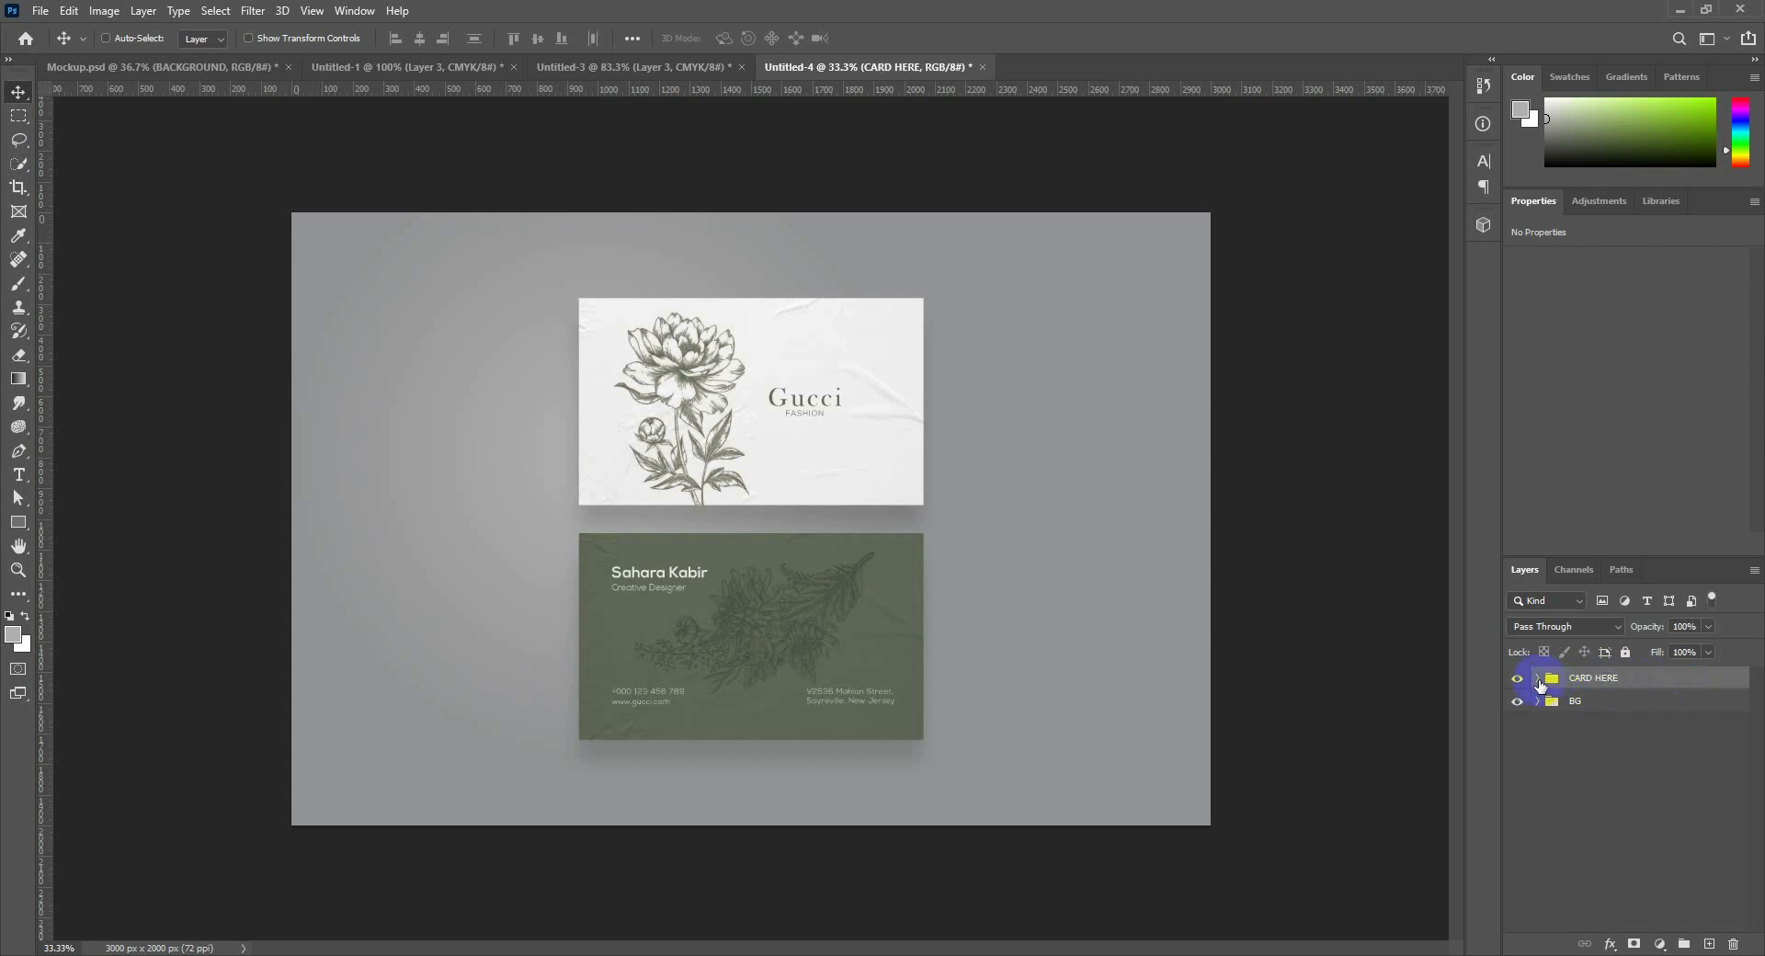
{"action": "left_click", "coordinate": [1540, 680]}
{"action": "left_click", "coordinate": [1540, 680]}
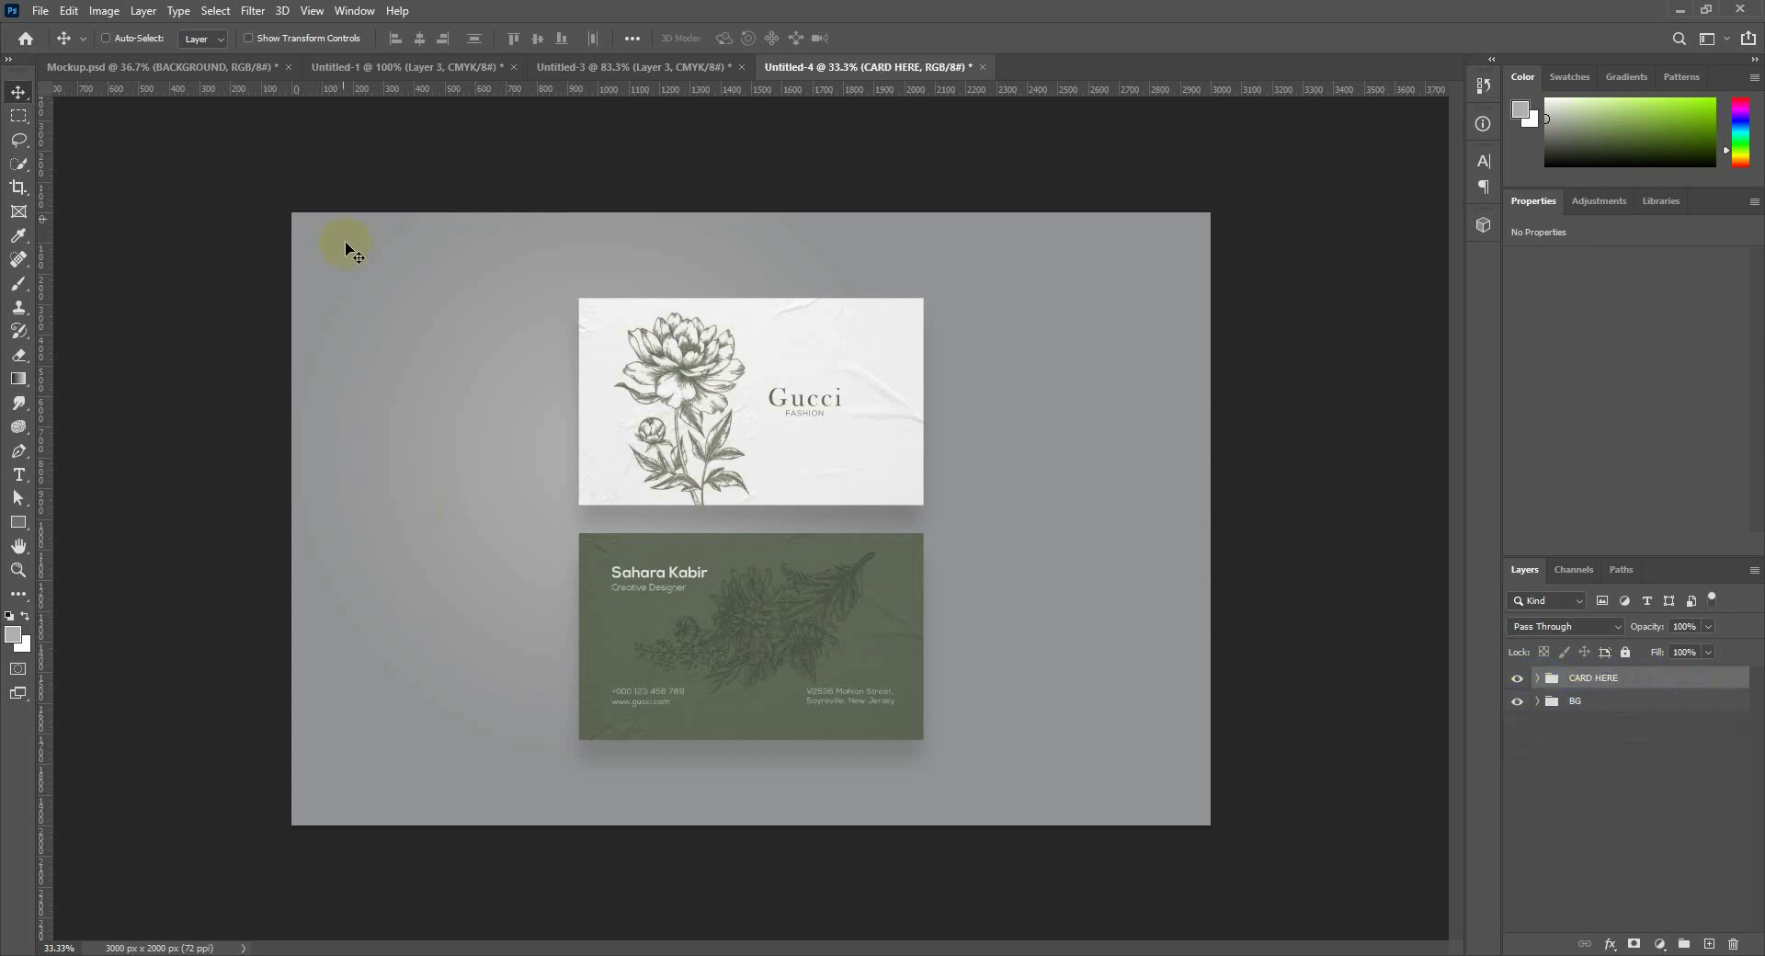
Review the leaf arrangement in Mockup.psd and examine the eucalyptus branch photo among Unsplash's leaf pictures in the browser.
{"action": "left_click", "coordinate": [262, 67]}
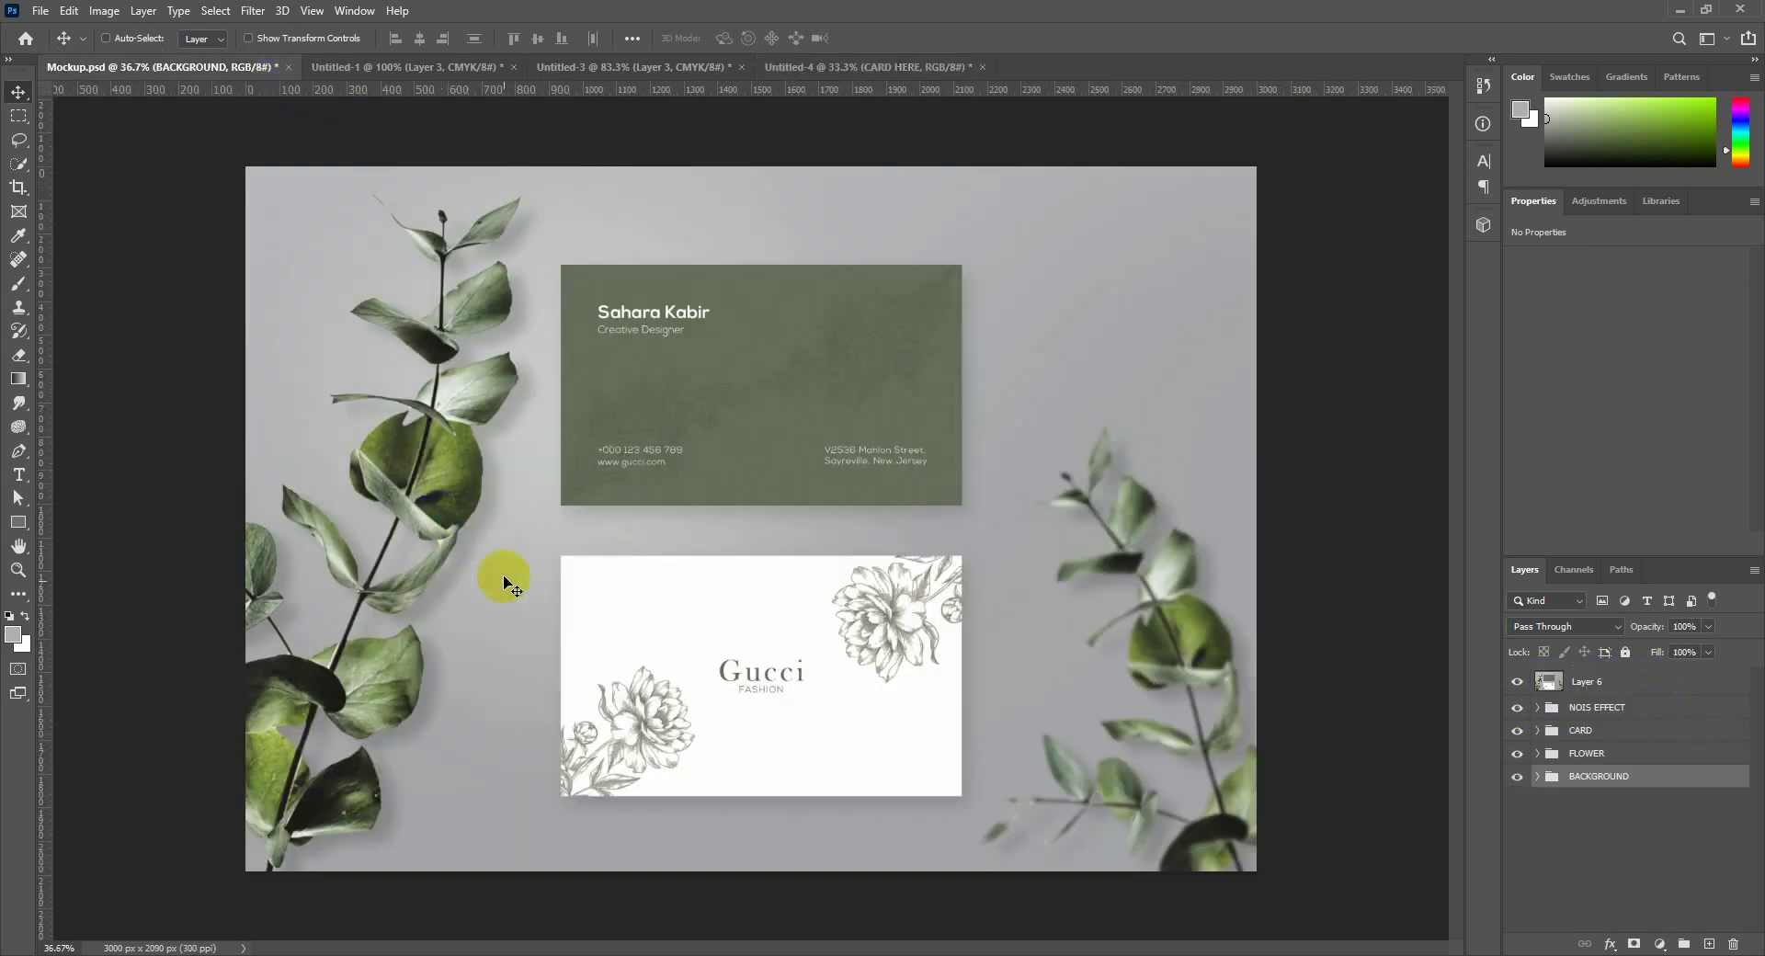
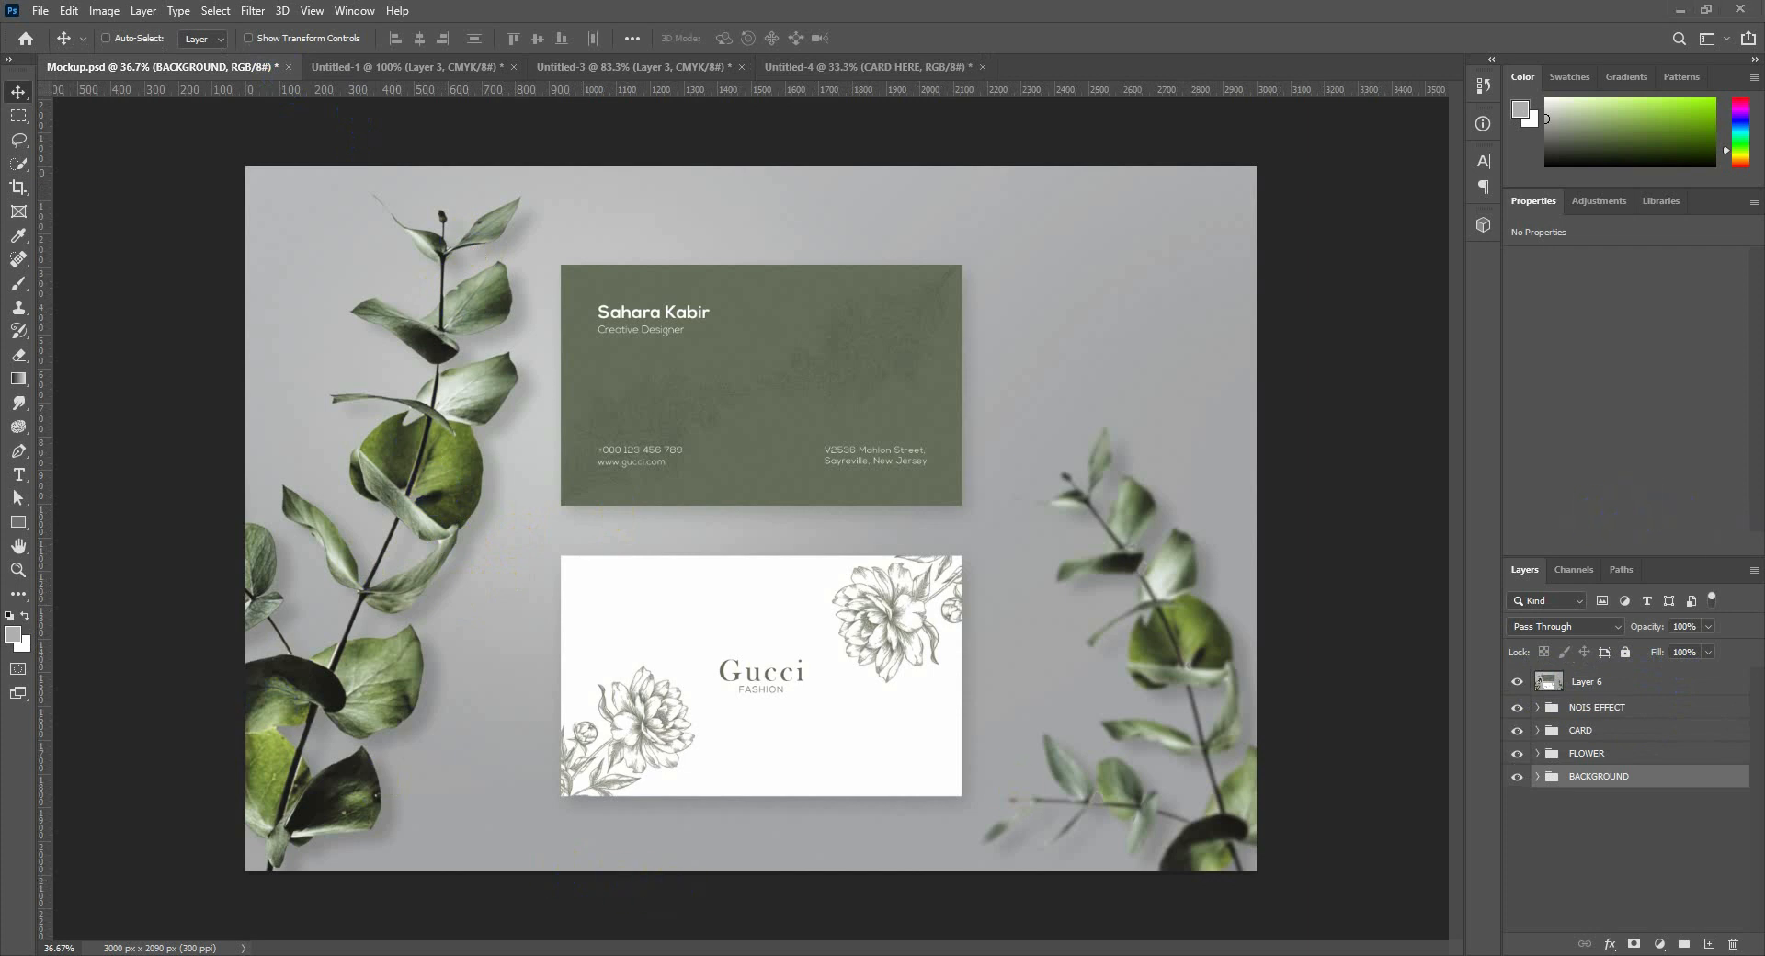
{"action": "left_click_drag", "start_coordinate": [1764, 41], "coordinate": [298, 2]}
{"action": "scroll", "coordinate": [893, 578], "scroll_direction": "down", "scroll_amount": 2}
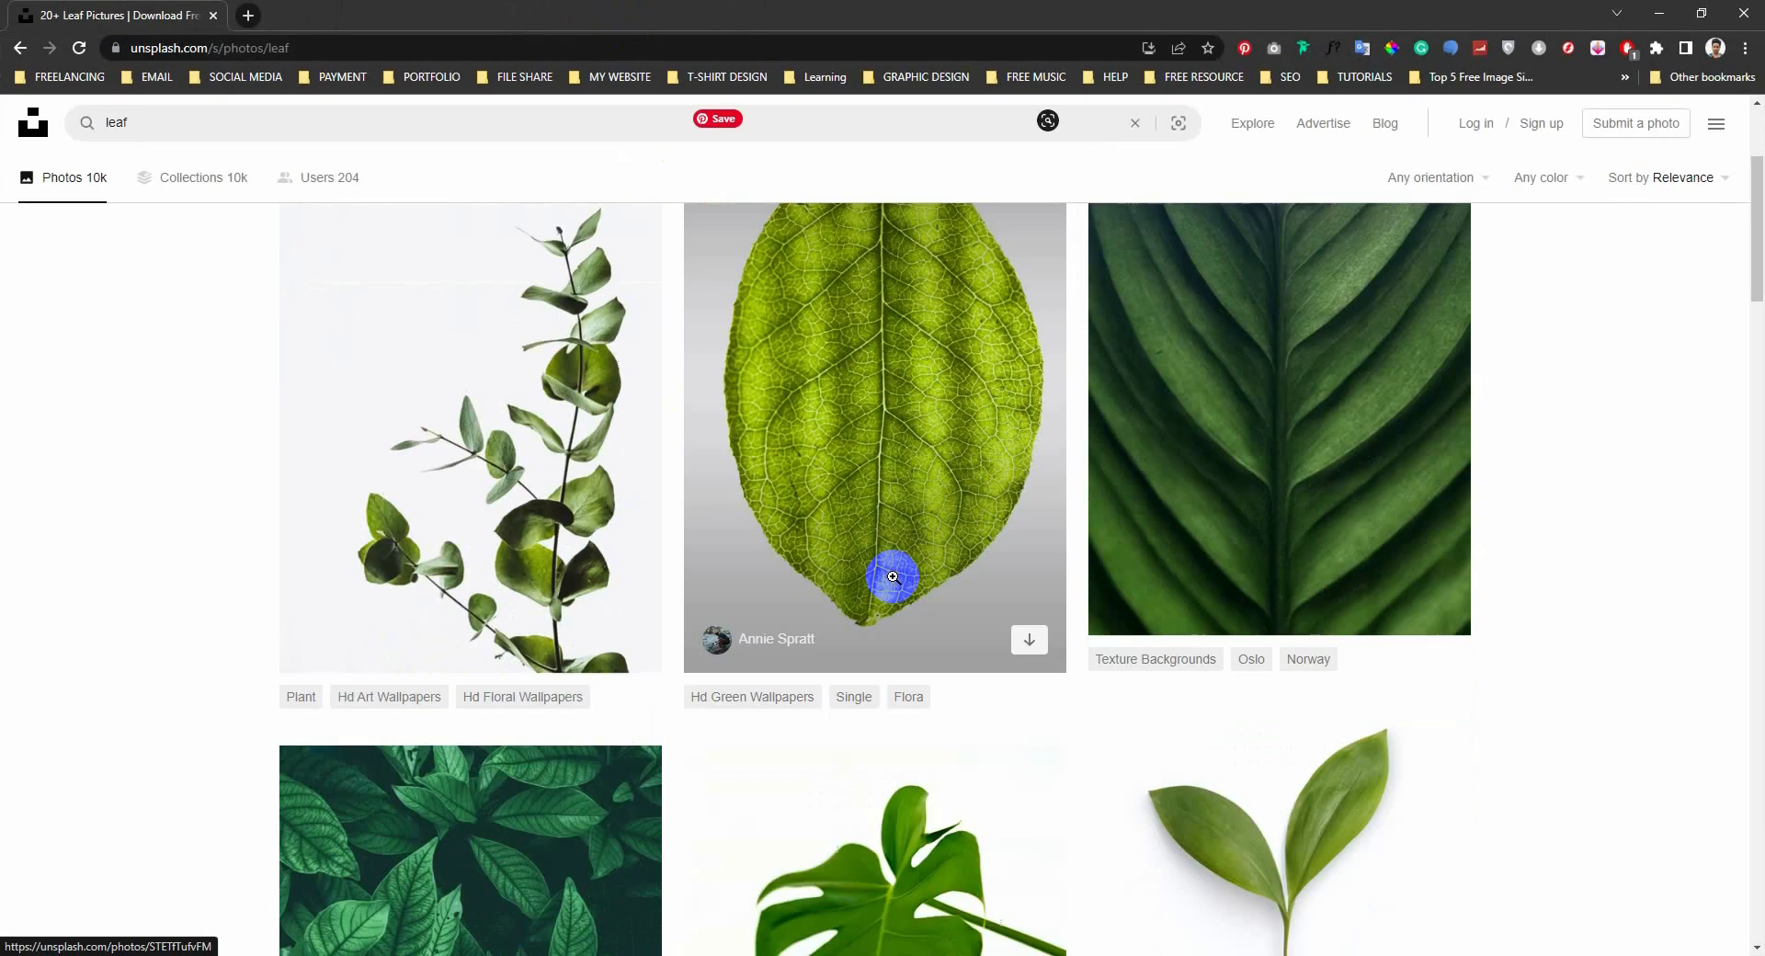
{"action": "scroll", "coordinate": [564, 713], "scroll_direction": "up", "scroll_amount": 3}
{"action": "double_click", "coordinate": [110, 122]}
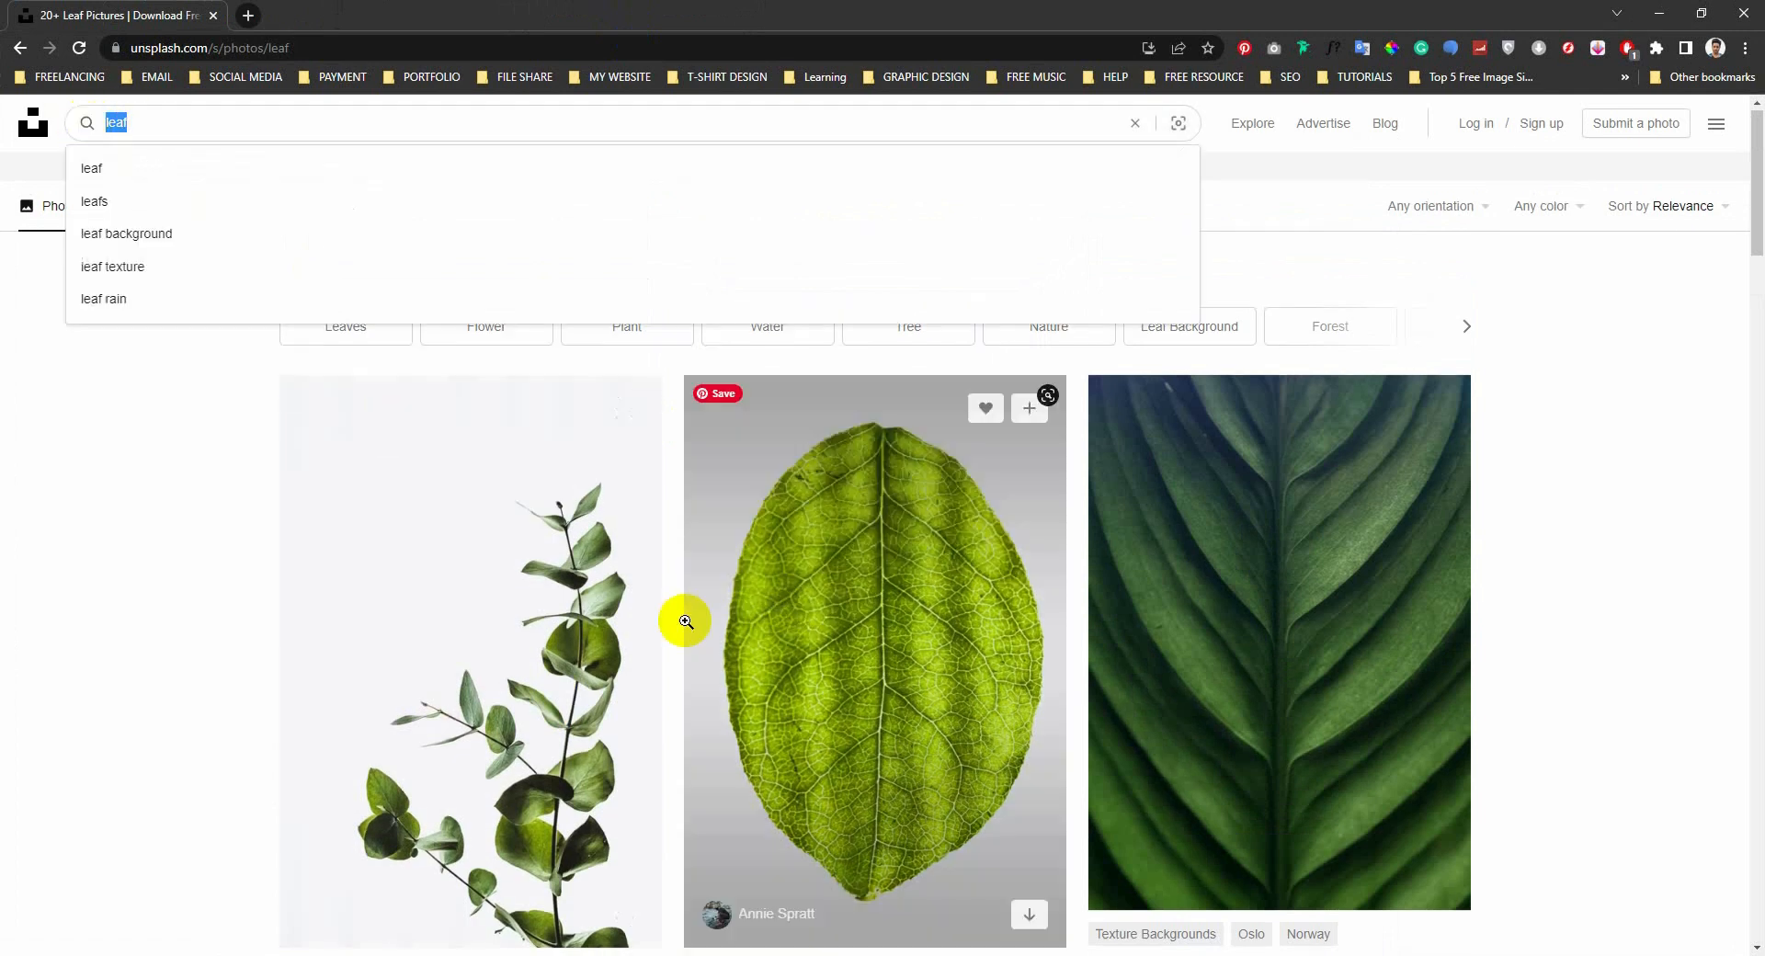
{"action": "scroll", "coordinate": [685, 622], "scroll_direction": "down", "scroll_amount": 5}
{"action": "scroll", "coordinate": [540, 618], "scroll_direction": "up", "scroll_amount": 3}
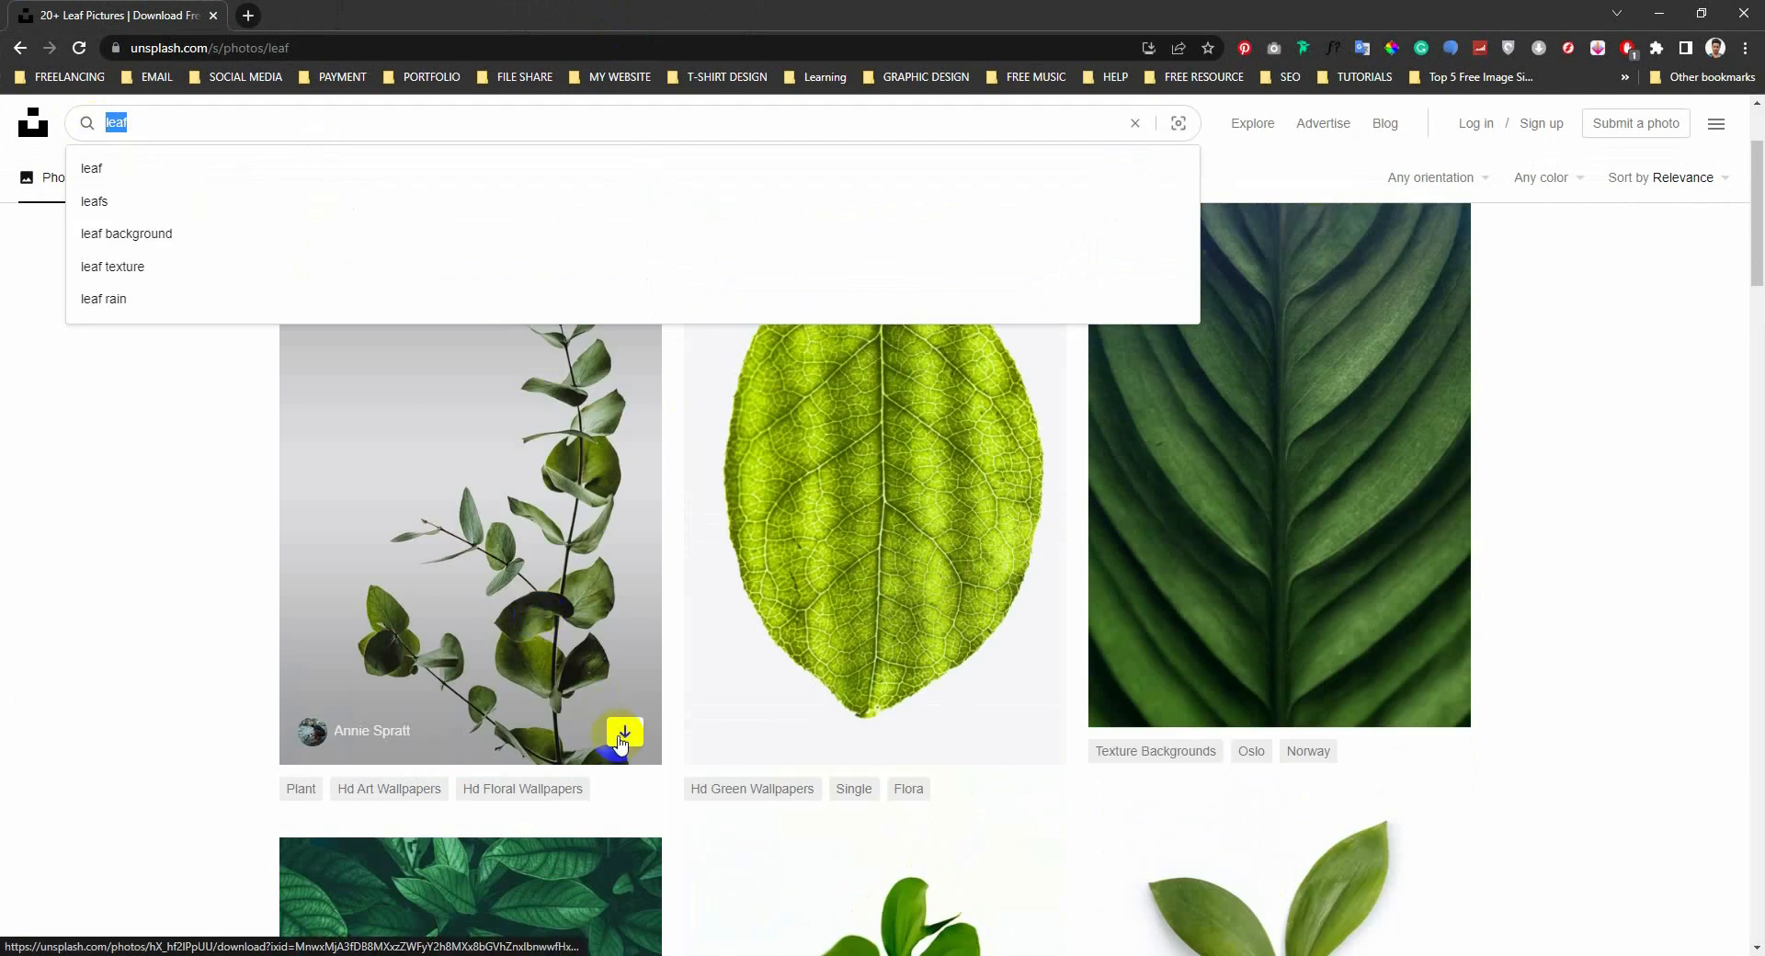
{"action": "left_click", "coordinate": [516, 657]}
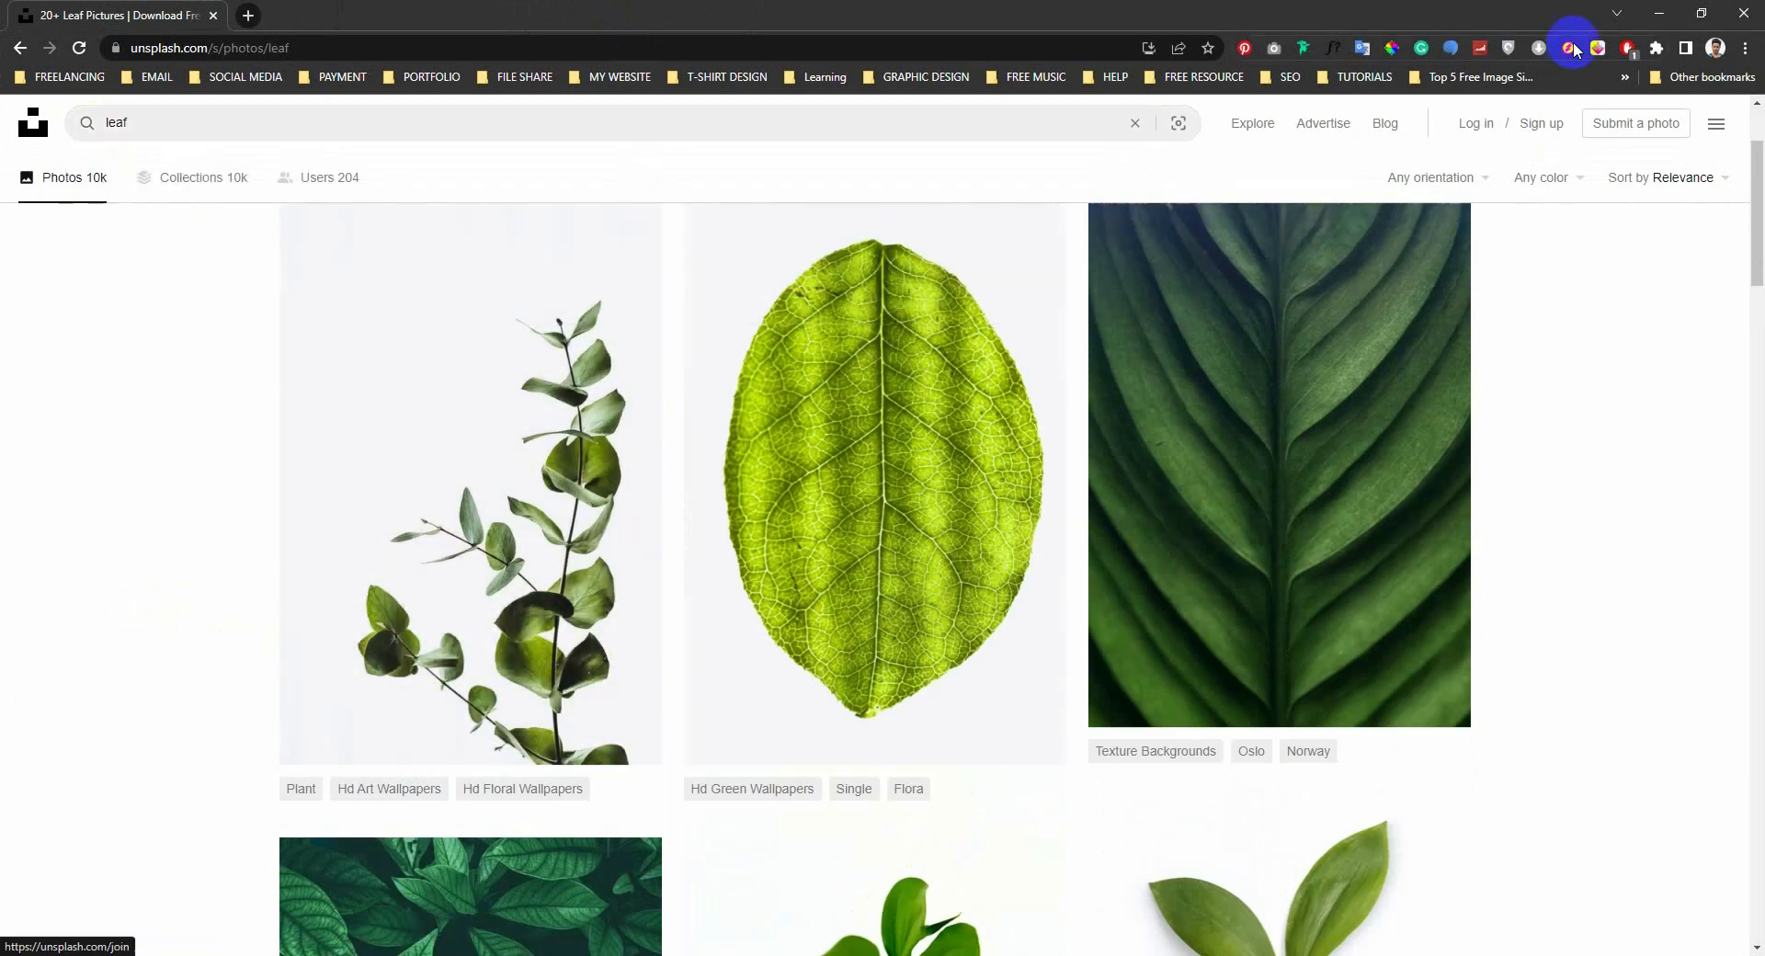
{"action": "left_click", "coordinate": [1659, 13]}
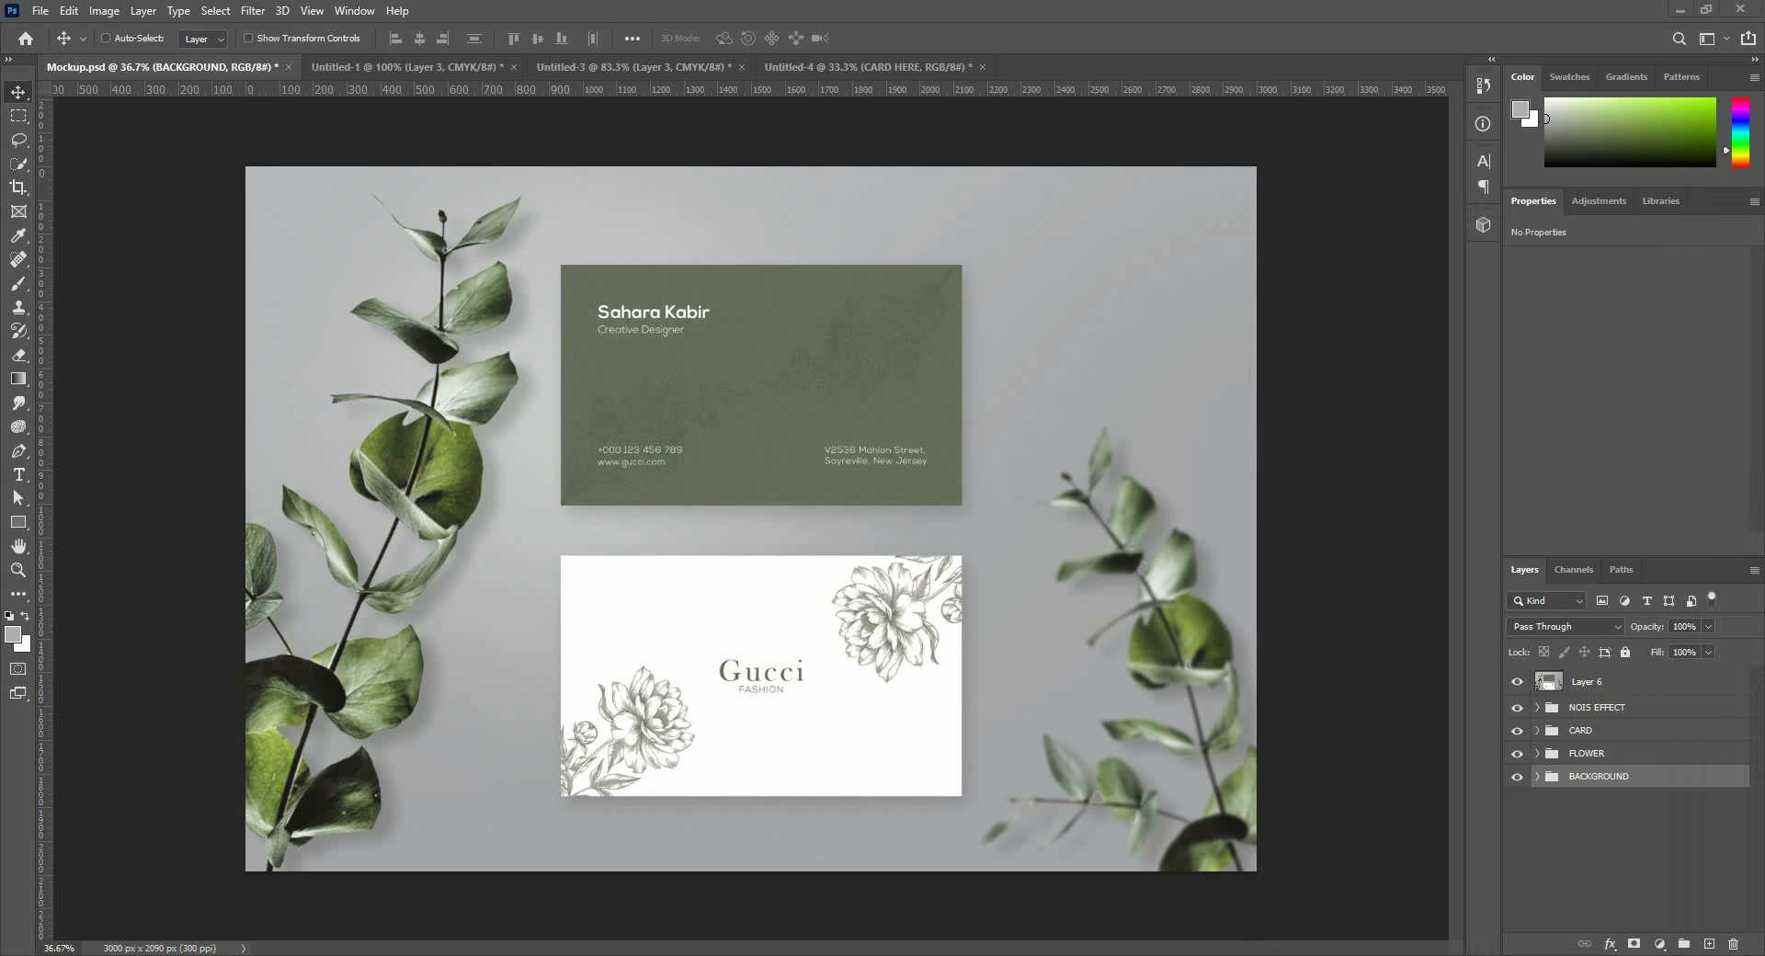
Open Leaf.jpg from the Business Card Design folder as a separate Photoshop document.
{"action": "mouse_move", "coordinate": [837, 952]}
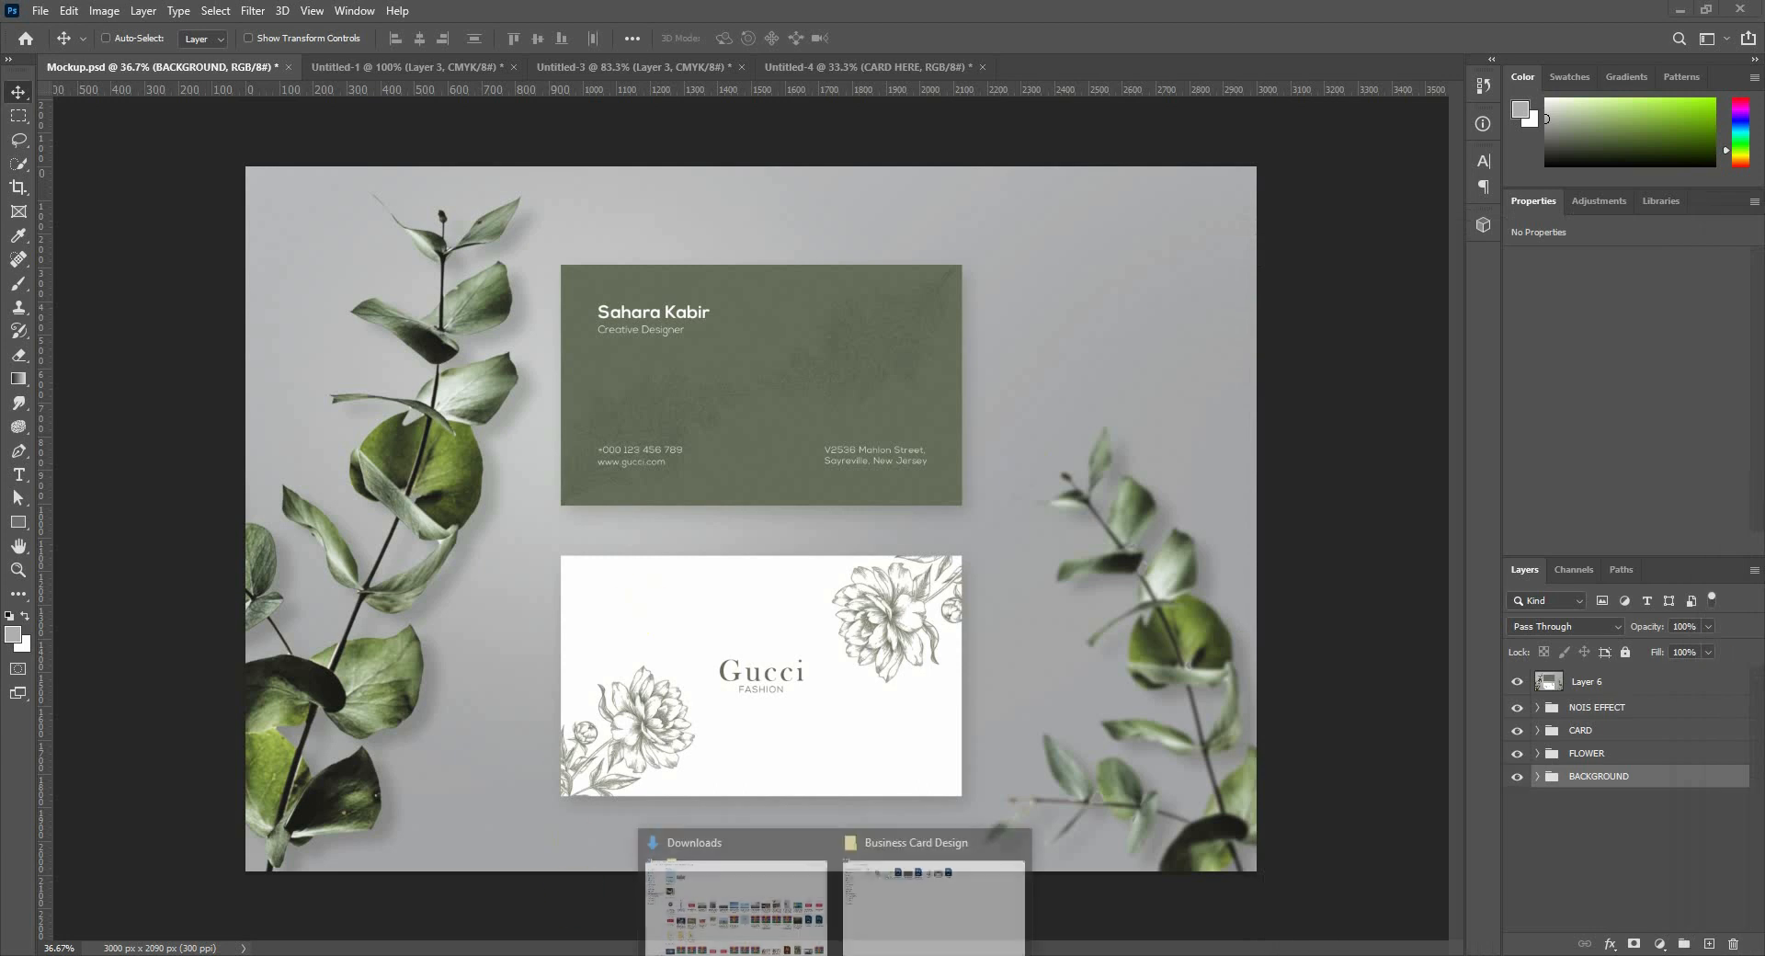
{"action": "left_click", "coordinate": [890, 915]}
{"action": "left_click_drag", "start_coordinate": [841, 174], "coordinate": [1017, 58]}
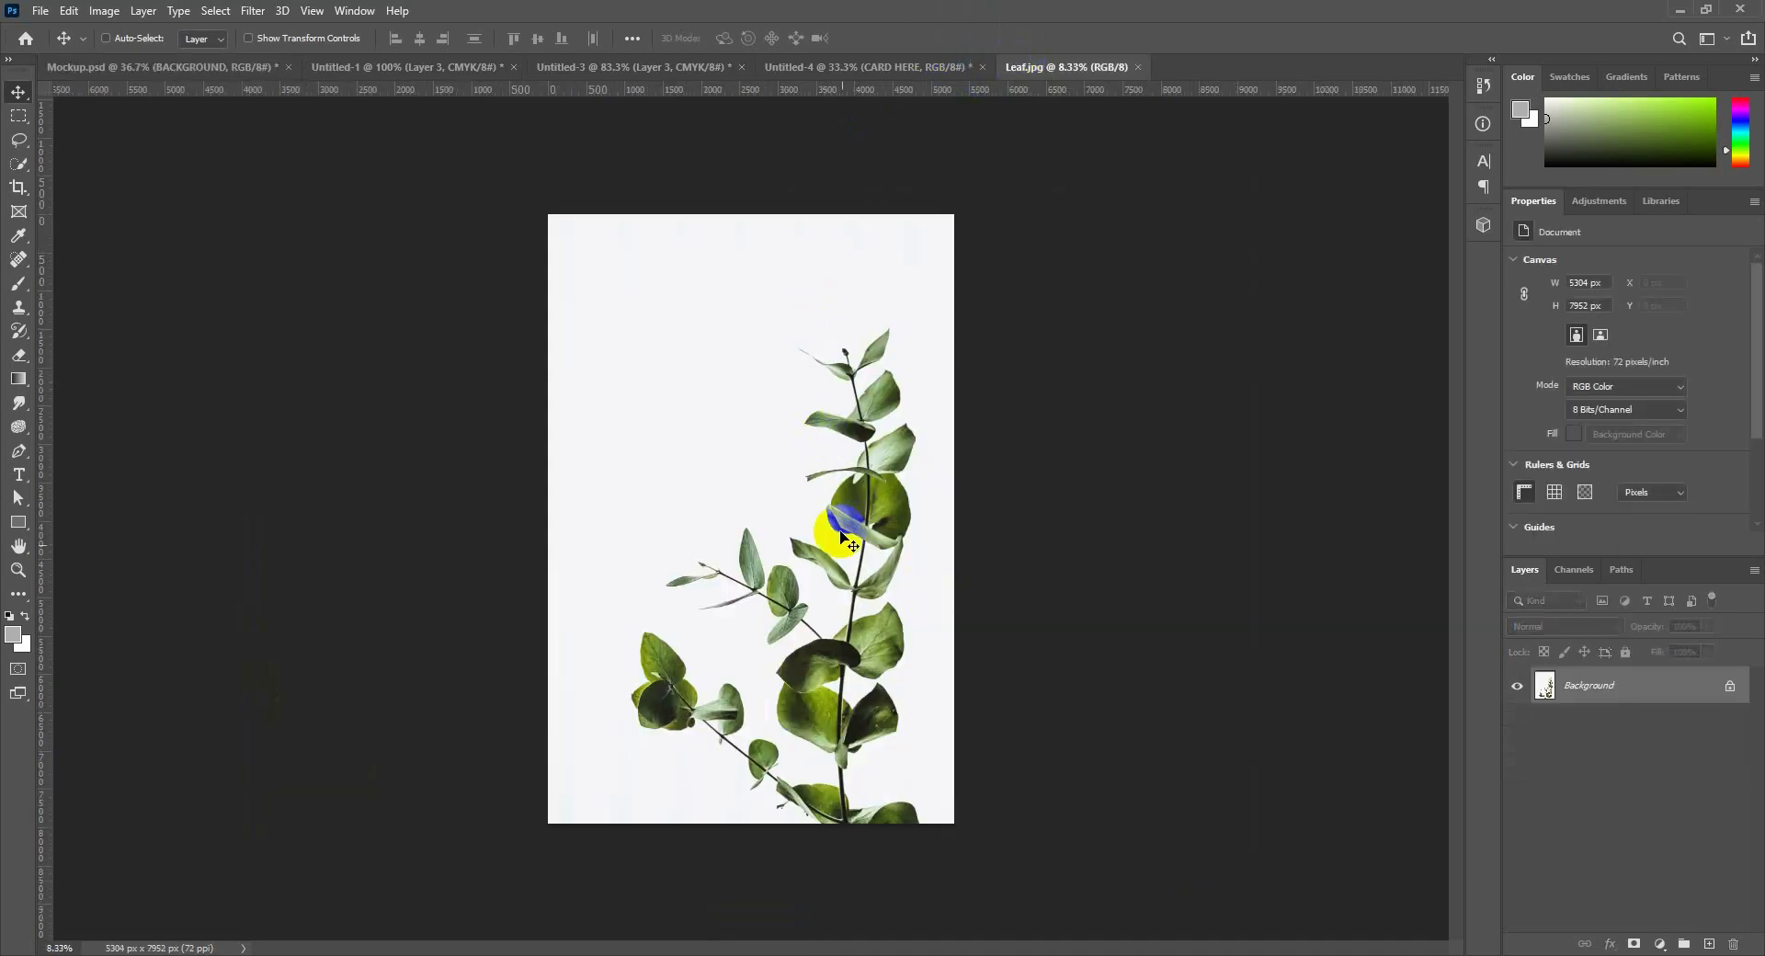
{"action": "scroll", "coordinate": [868, 520], "scroll_direction": "up", "scroll_amount": 1}
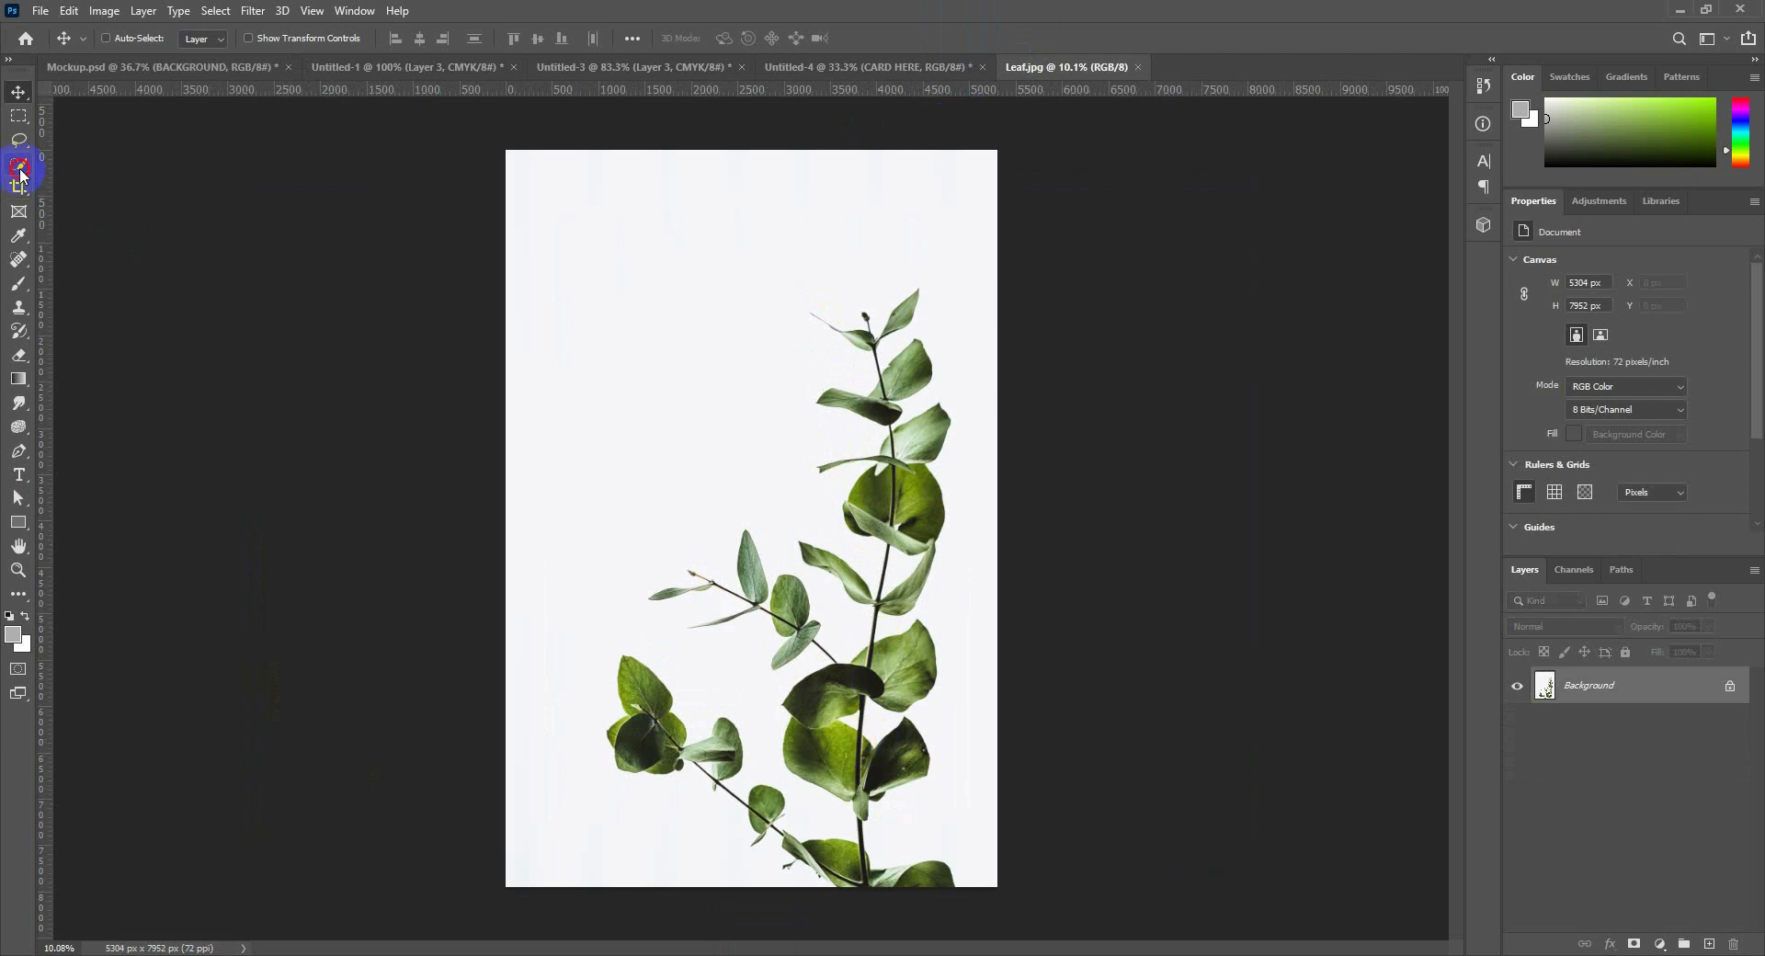
Try to select the leaf photo's white background with the Magic Wand and clear that selection.
{"action": "left_click_drag", "start_coordinate": [21, 172], "coordinate": [67, 183]}
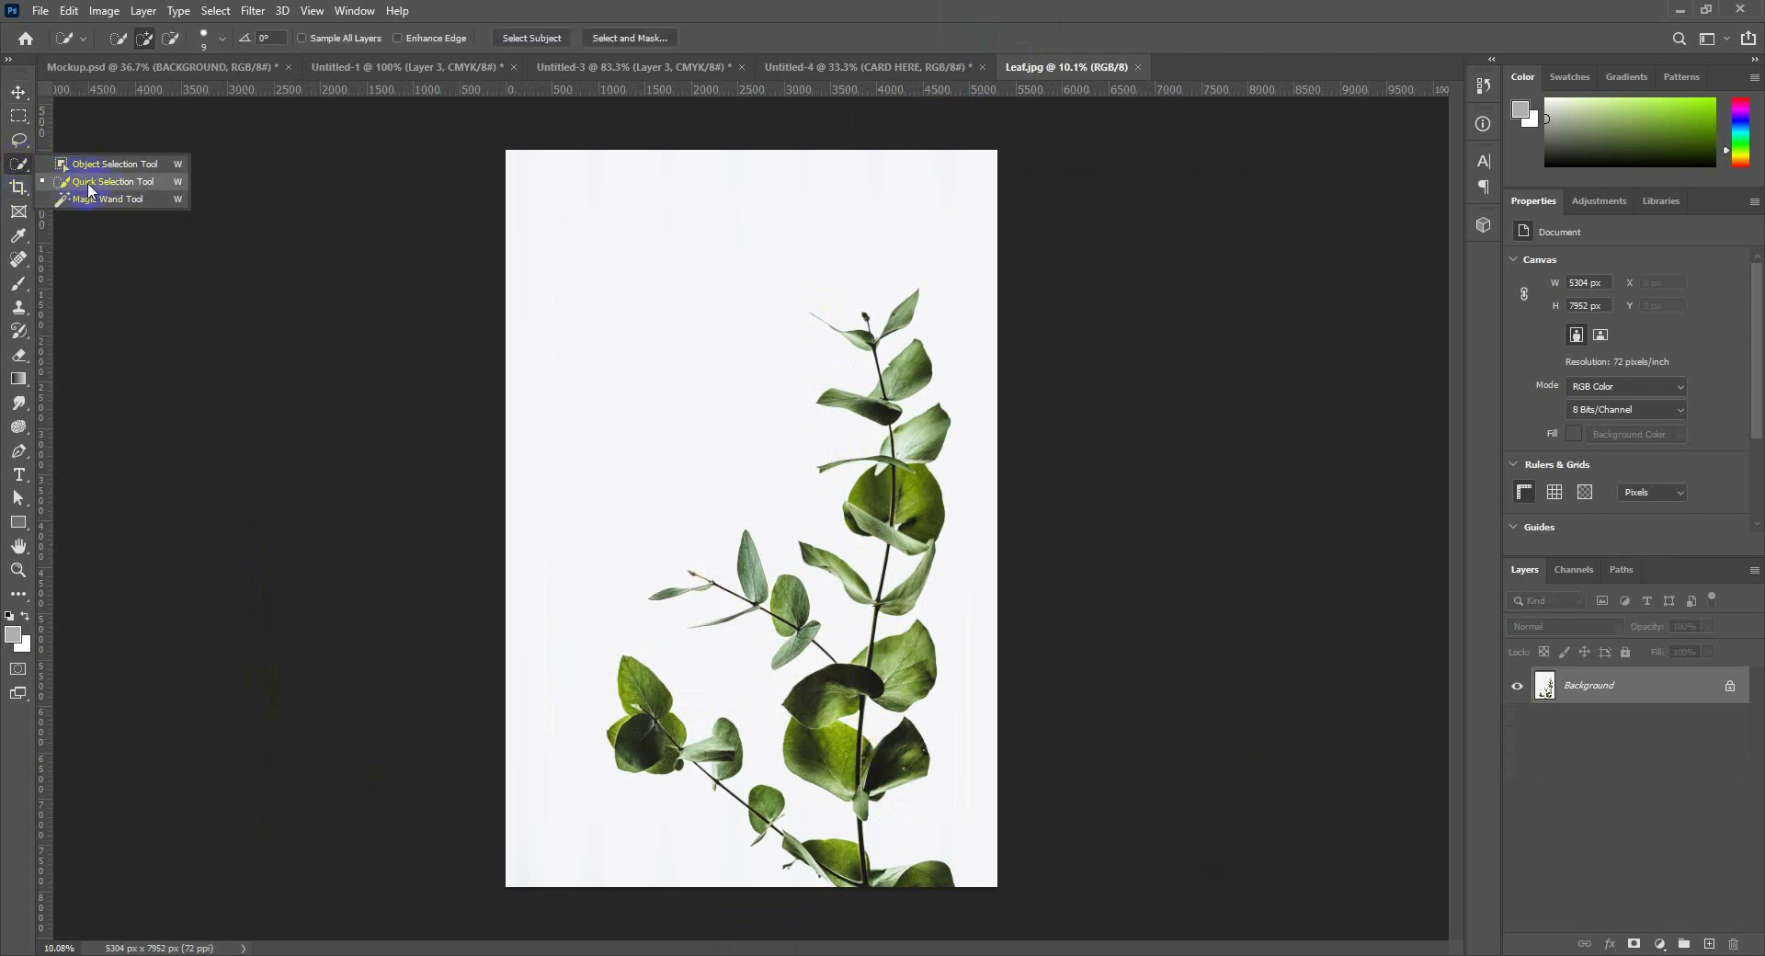
{"action": "left_click", "coordinate": [93, 201]}
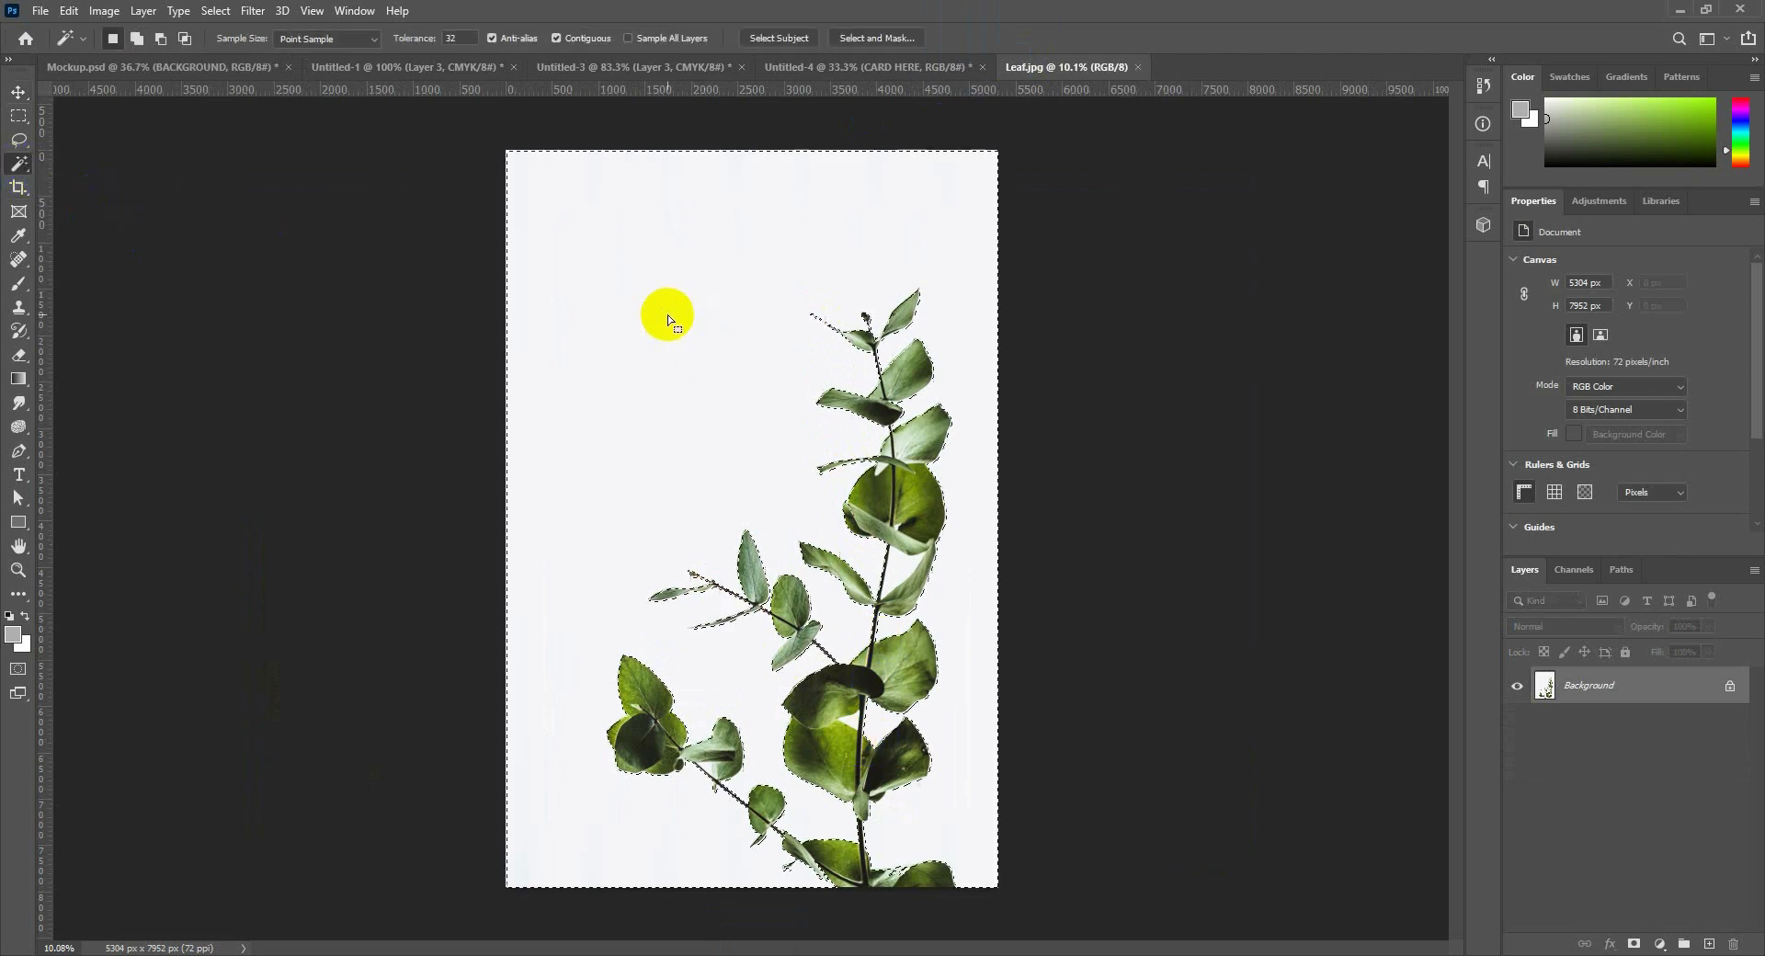
{"action": "left_click", "coordinate": [672, 316]}
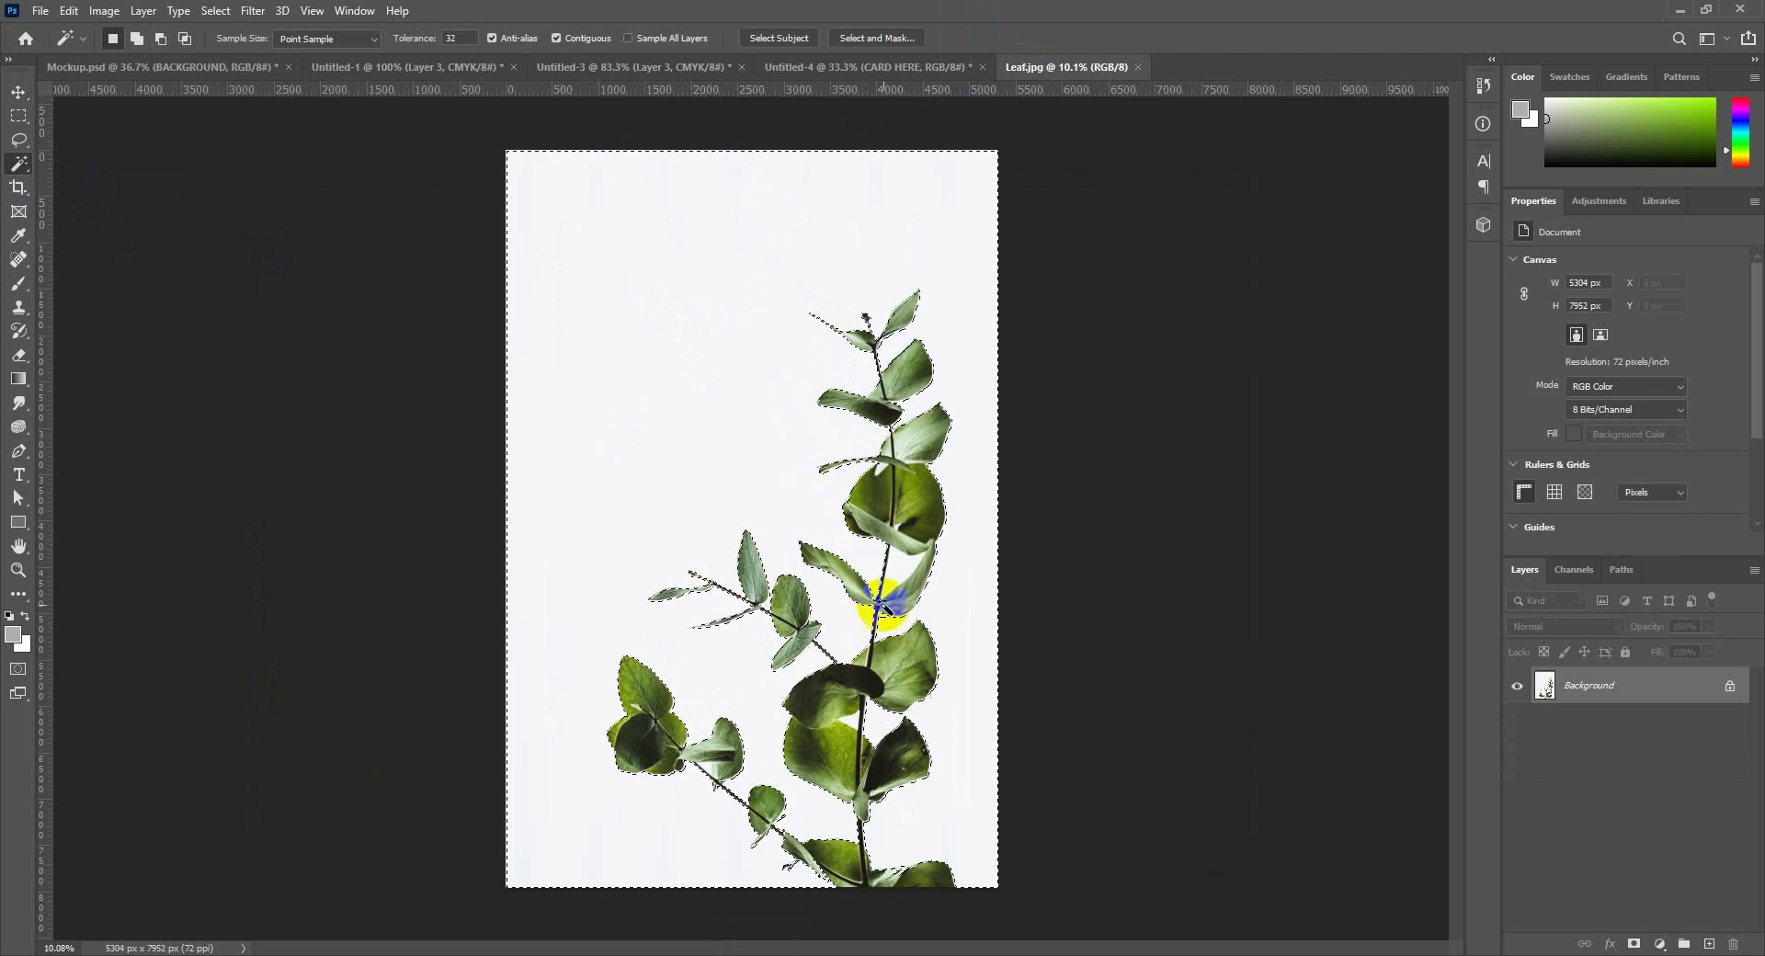
{"action": "left_click", "coordinate": [726, 474]}
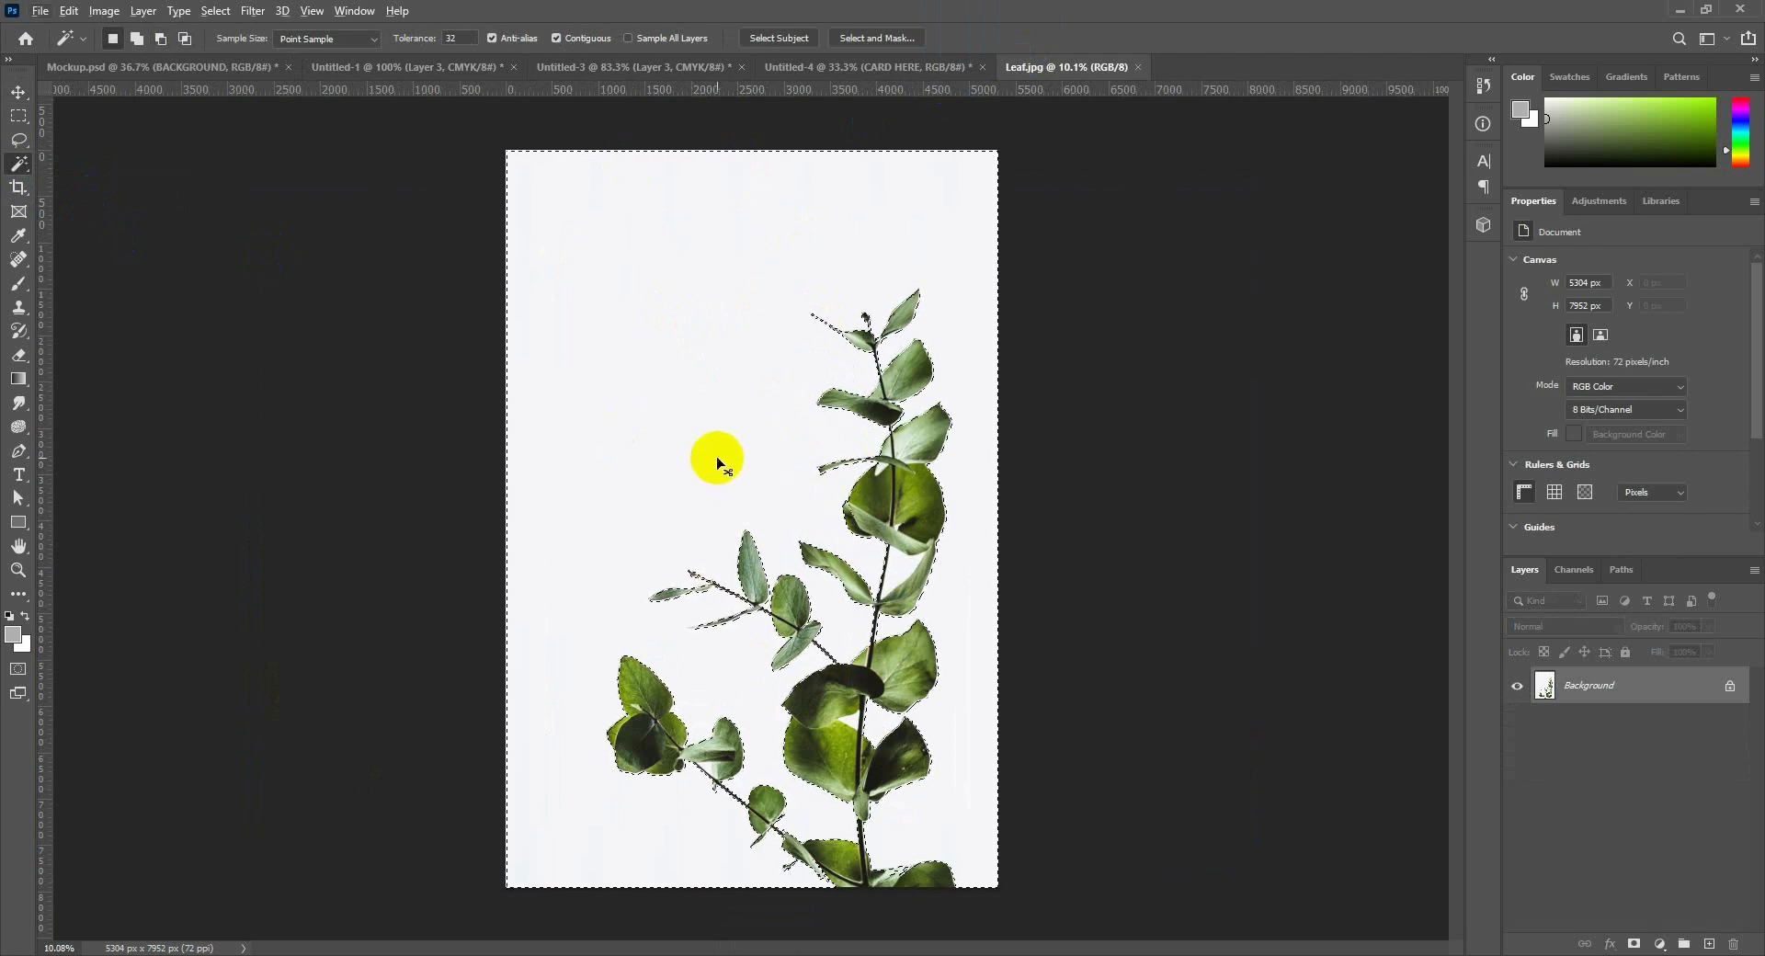
Select the leaf photo's near-white background with Color Range at low fuzziness, and invert the selection to the branch.
{"action": "left_click", "coordinate": [217, 12]}
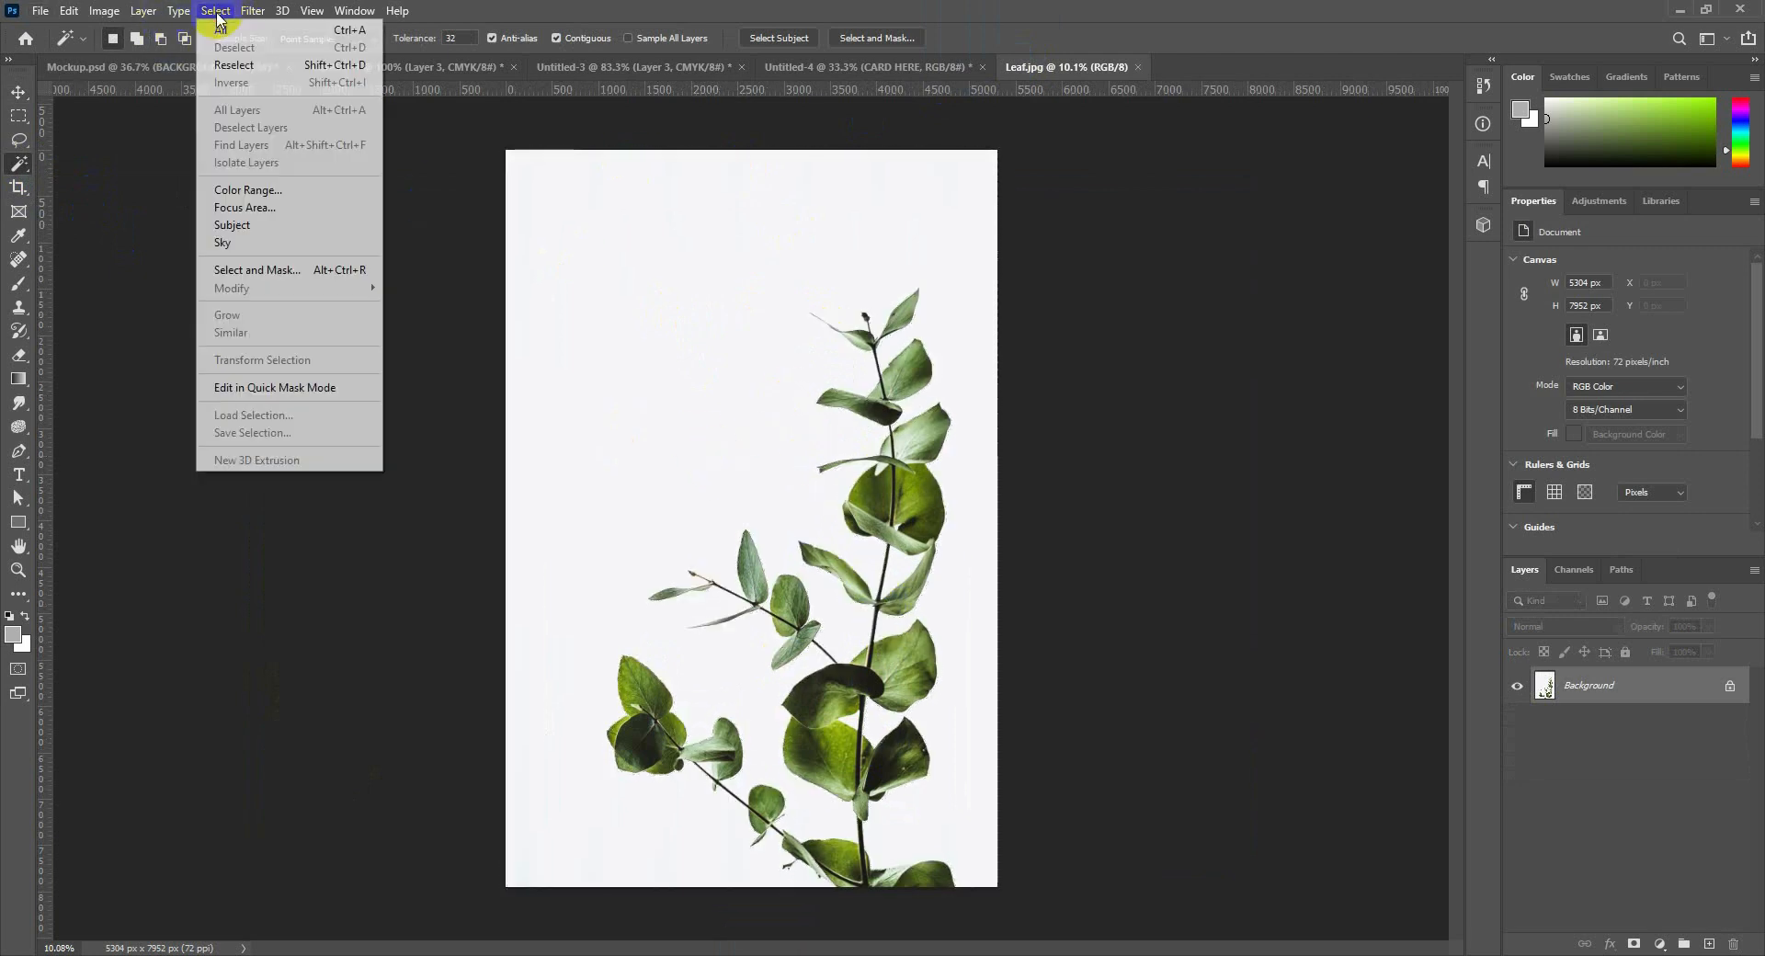
{"action": "left_click", "coordinate": [244, 191]}
{"action": "left_click", "coordinate": [530, 244]}
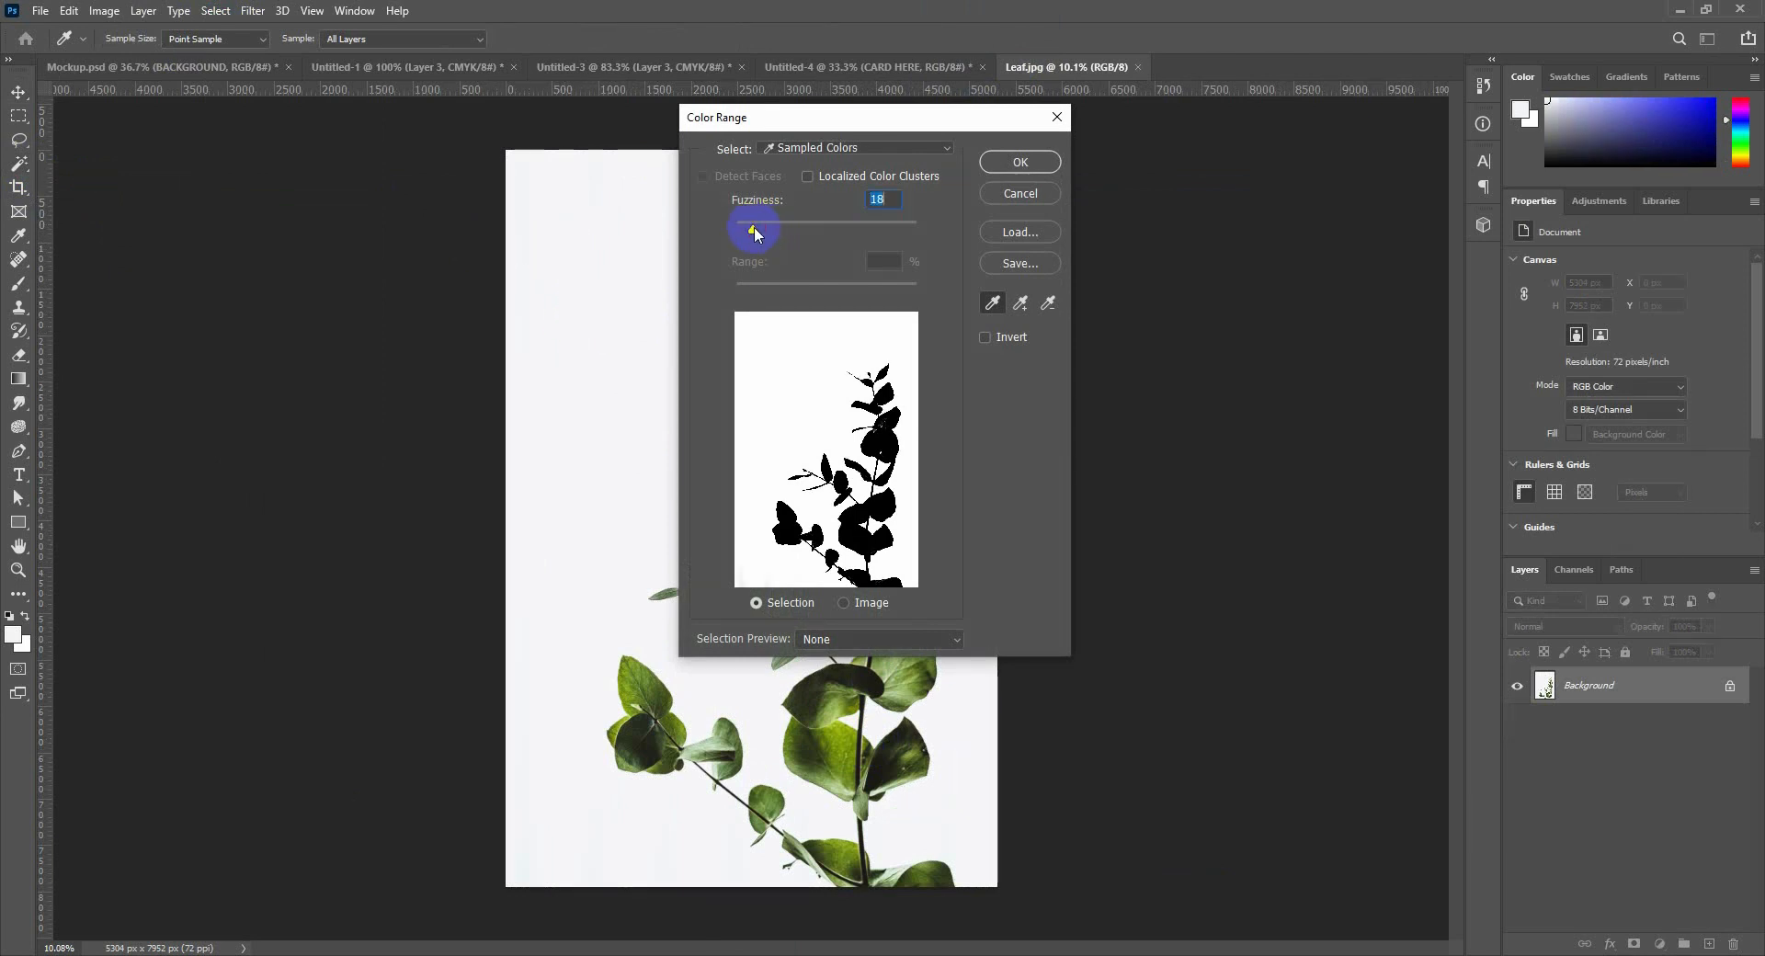
{"action": "left_click_drag", "start_coordinate": [753, 226], "coordinate": [760, 230]}
{"action": "left_click", "coordinate": [1020, 164]}
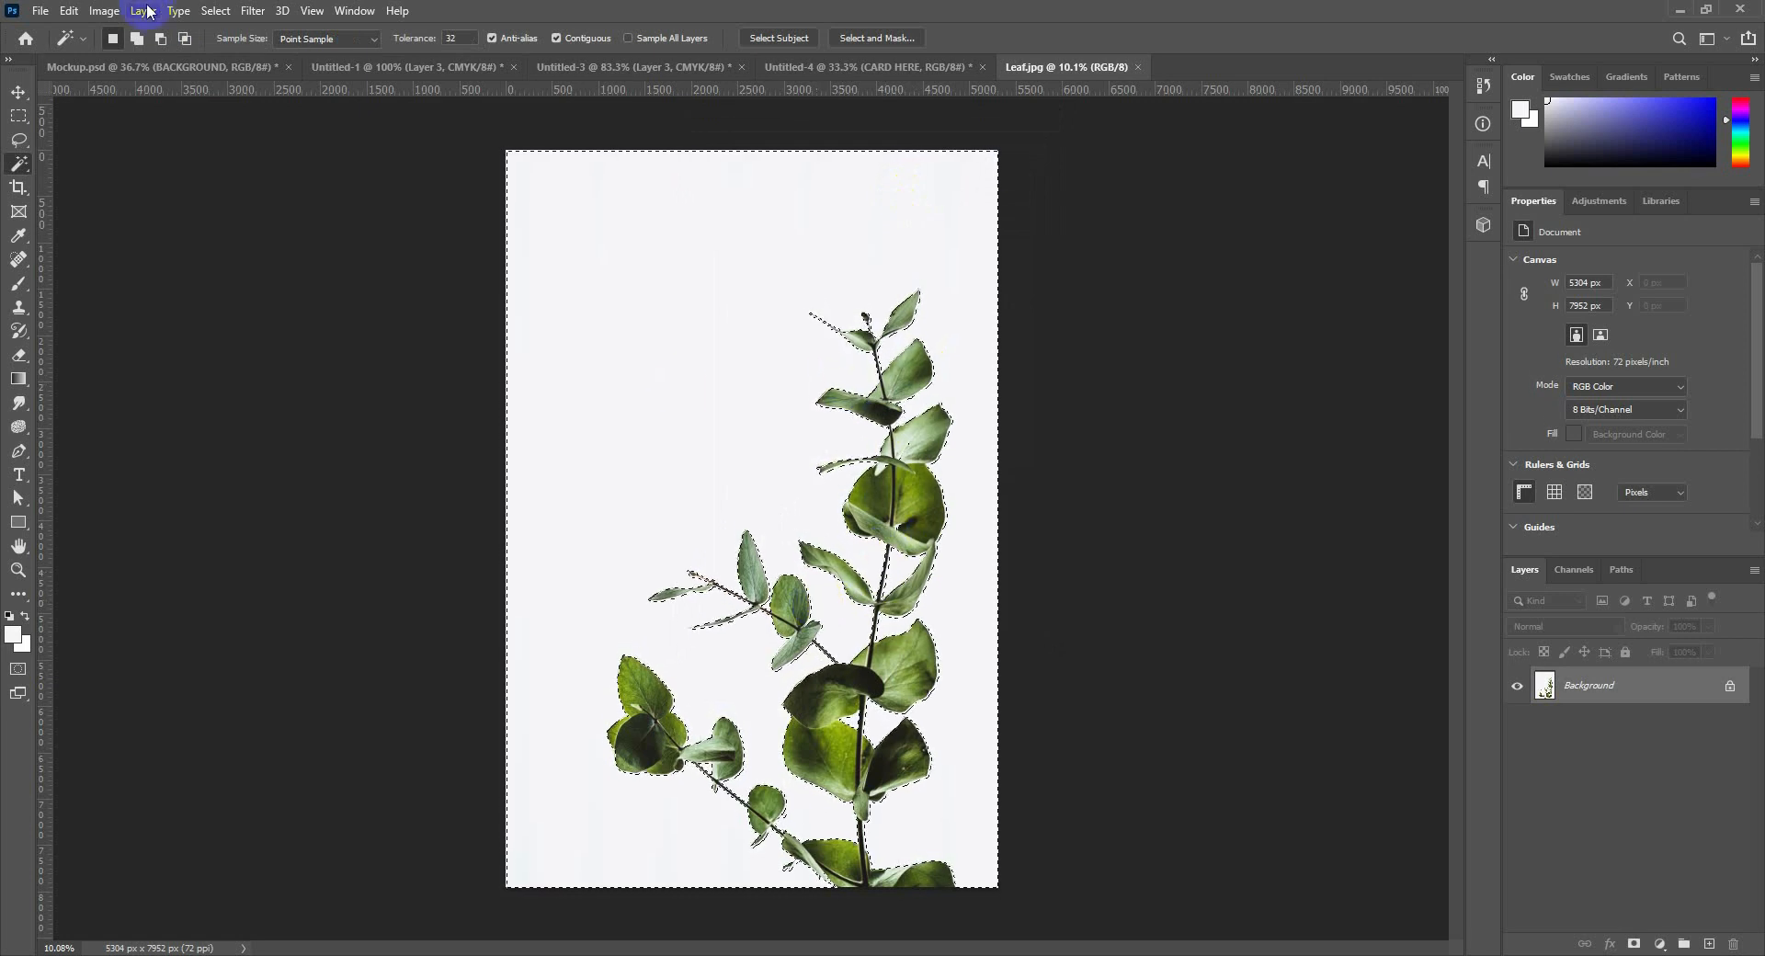
{"action": "left_click", "coordinate": [215, 10]}
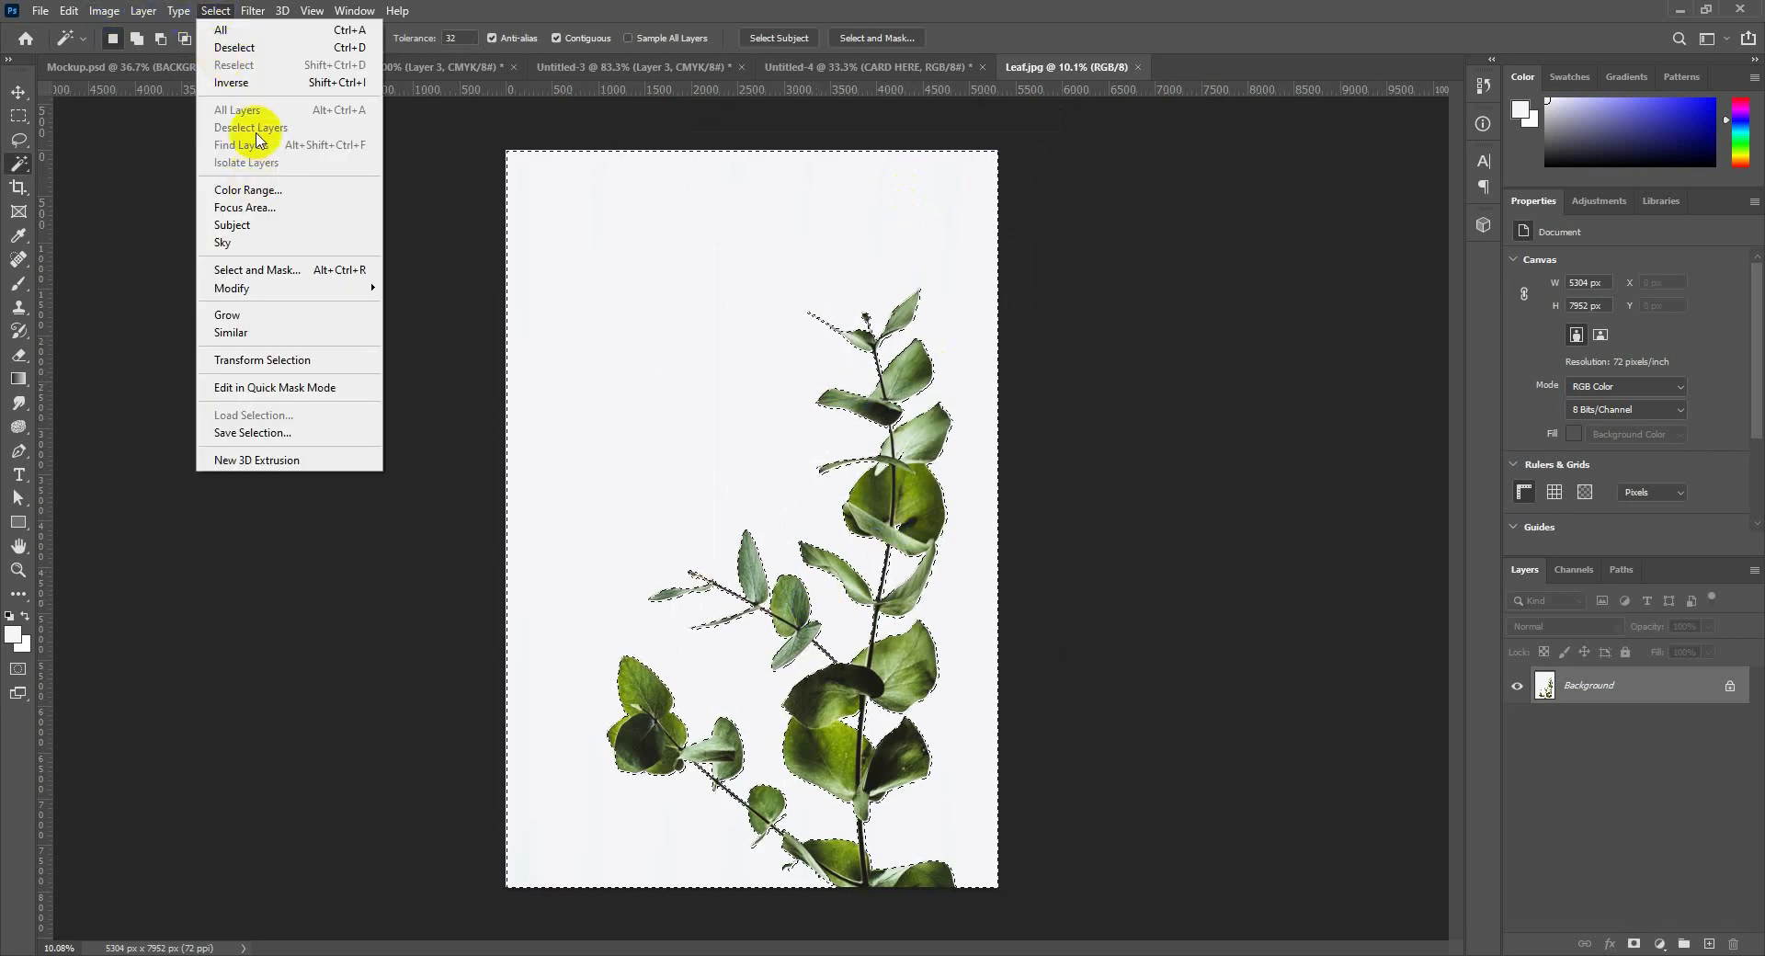
{"action": "left_click", "coordinate": [244, 84]}
Clean up the stray selection patches inside the pale upper leaf with the Lasso tool.
{"action": "scroll", "coordinate": [882, 466], "scroll_direction": "up", "scroll_amount": 7}
{"action": "scroll", "coordinate": [889, 466], "scroll_direction": "up", "scroll_amount": 6}
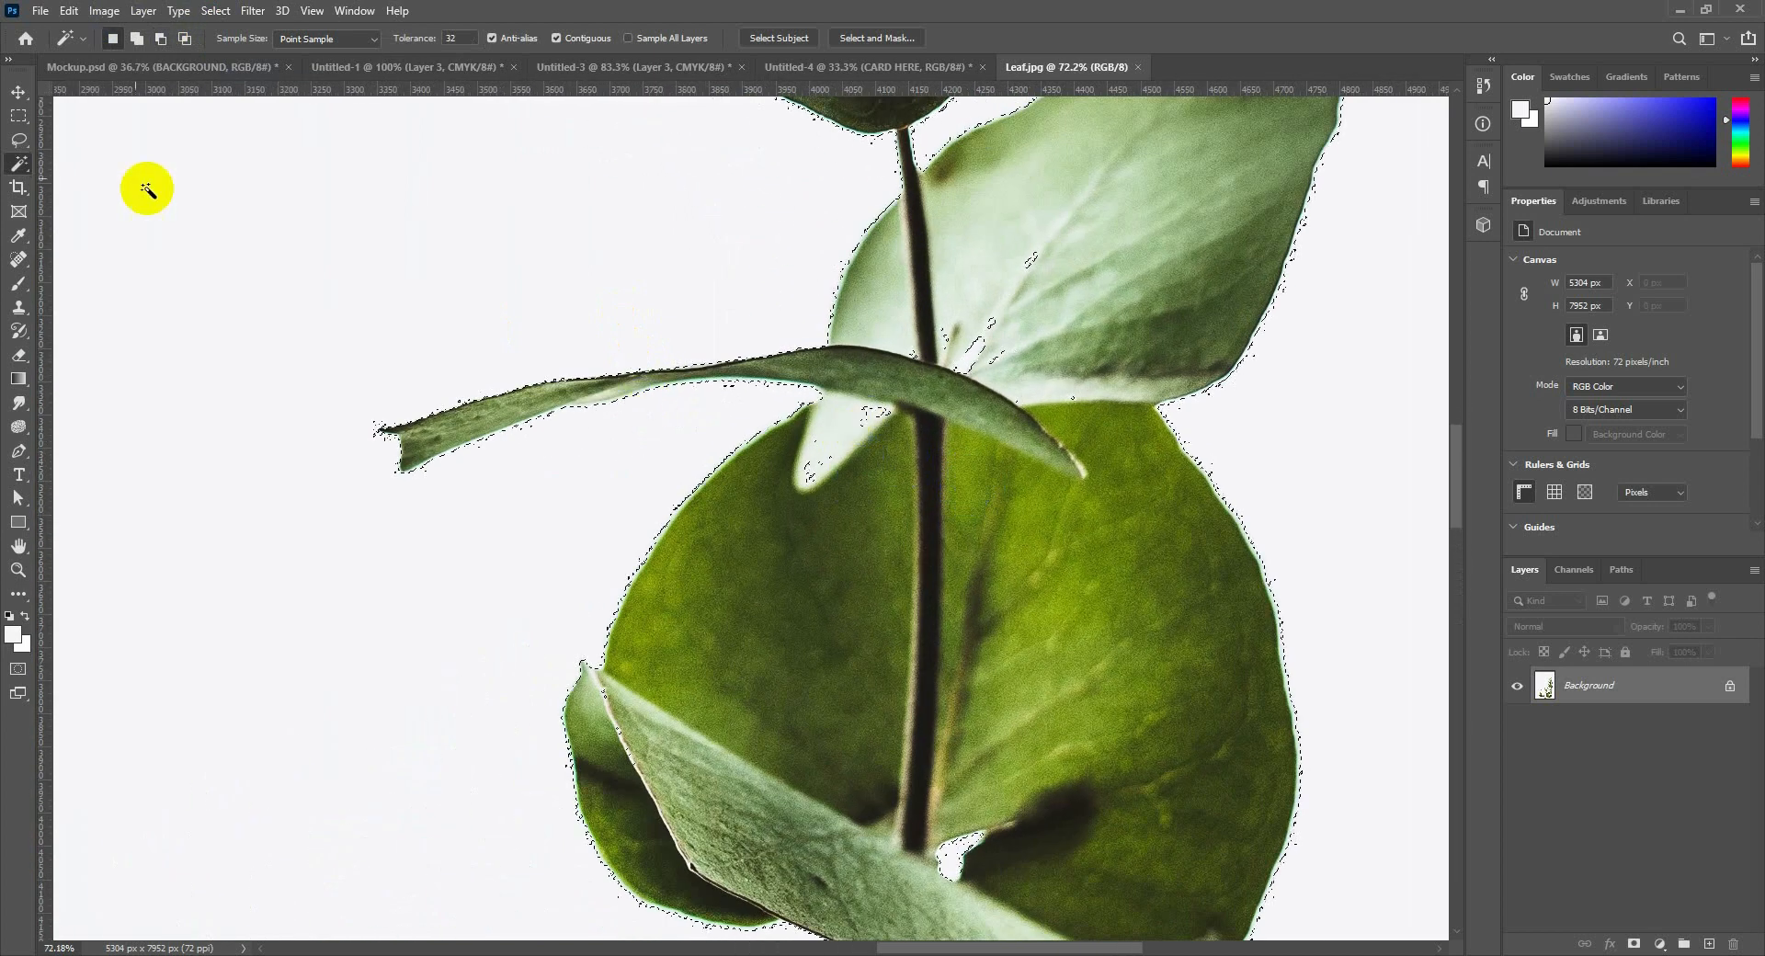
{"action": "left_click", "coordinate": [18, 139]}
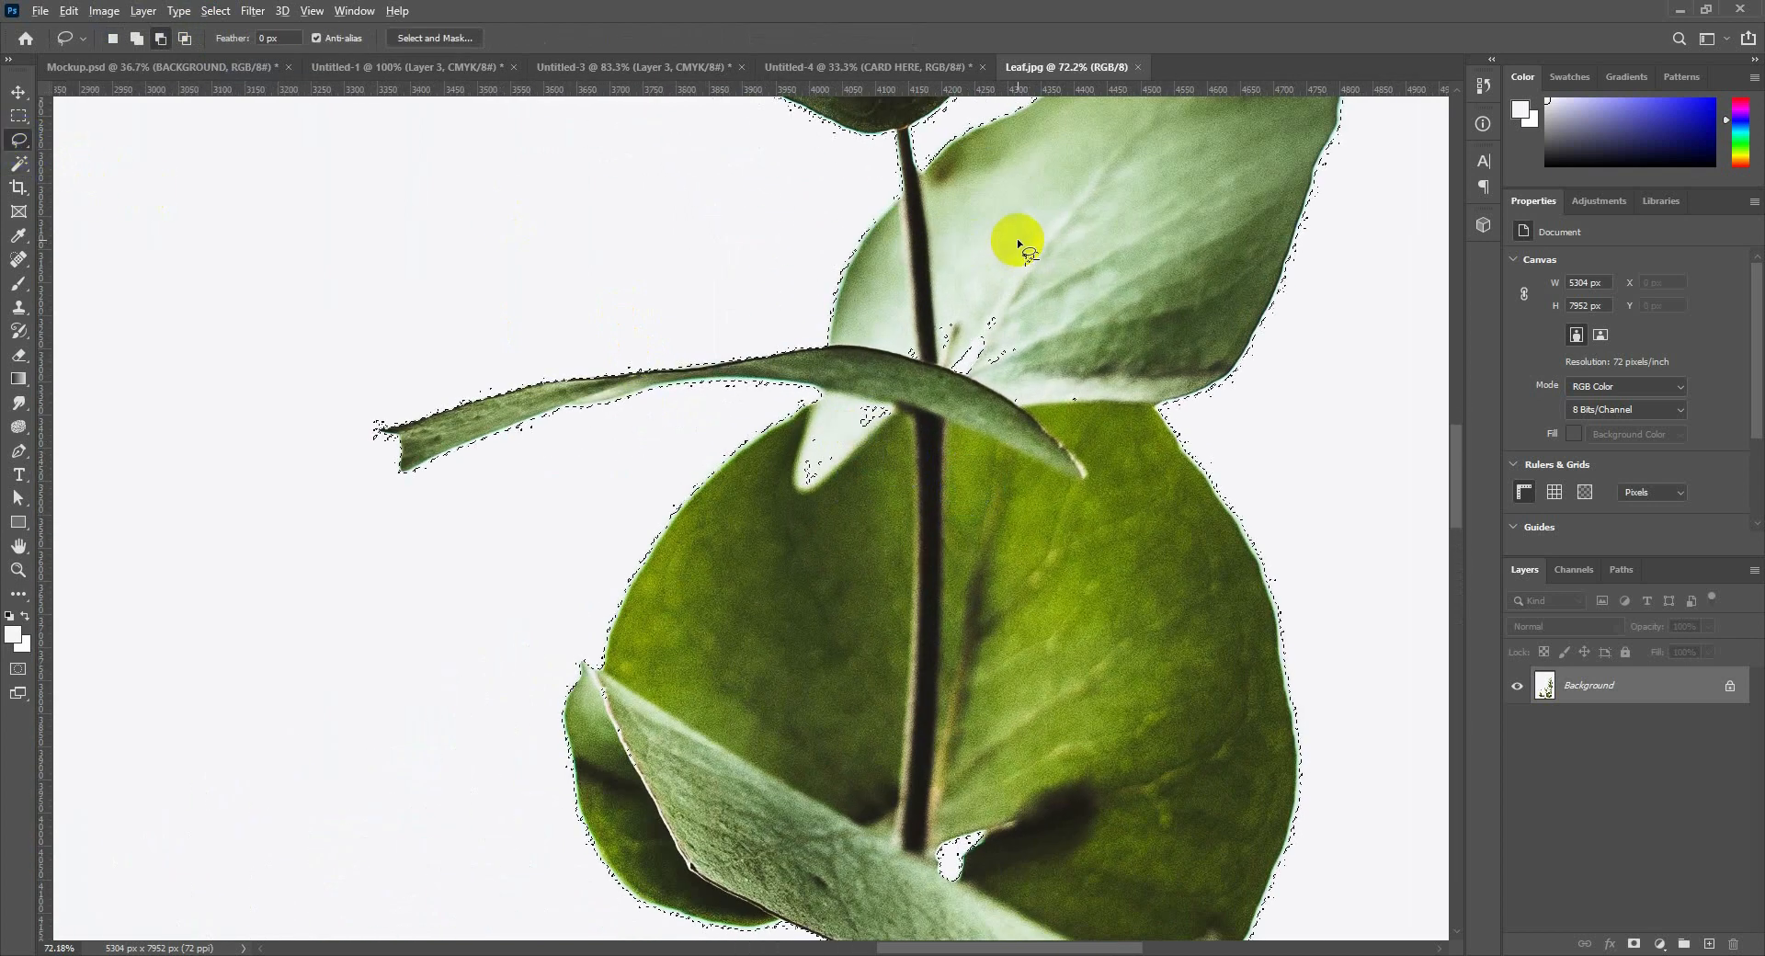
{"action": "mouse_move", "coordinate": [1017, 241]}
{"action": "left_mouse_down"}
{"action": "mouse_move", "coordinate": [859, 367]}
{"action": "mouse_move", "coordinate": [800, 441]}
{"action": "mouse_move", "coordinate": [1053, 447]}
{"action": "mouse_move", "coordinate": [1089, 240]}
{"action": "left_mouse_up"}
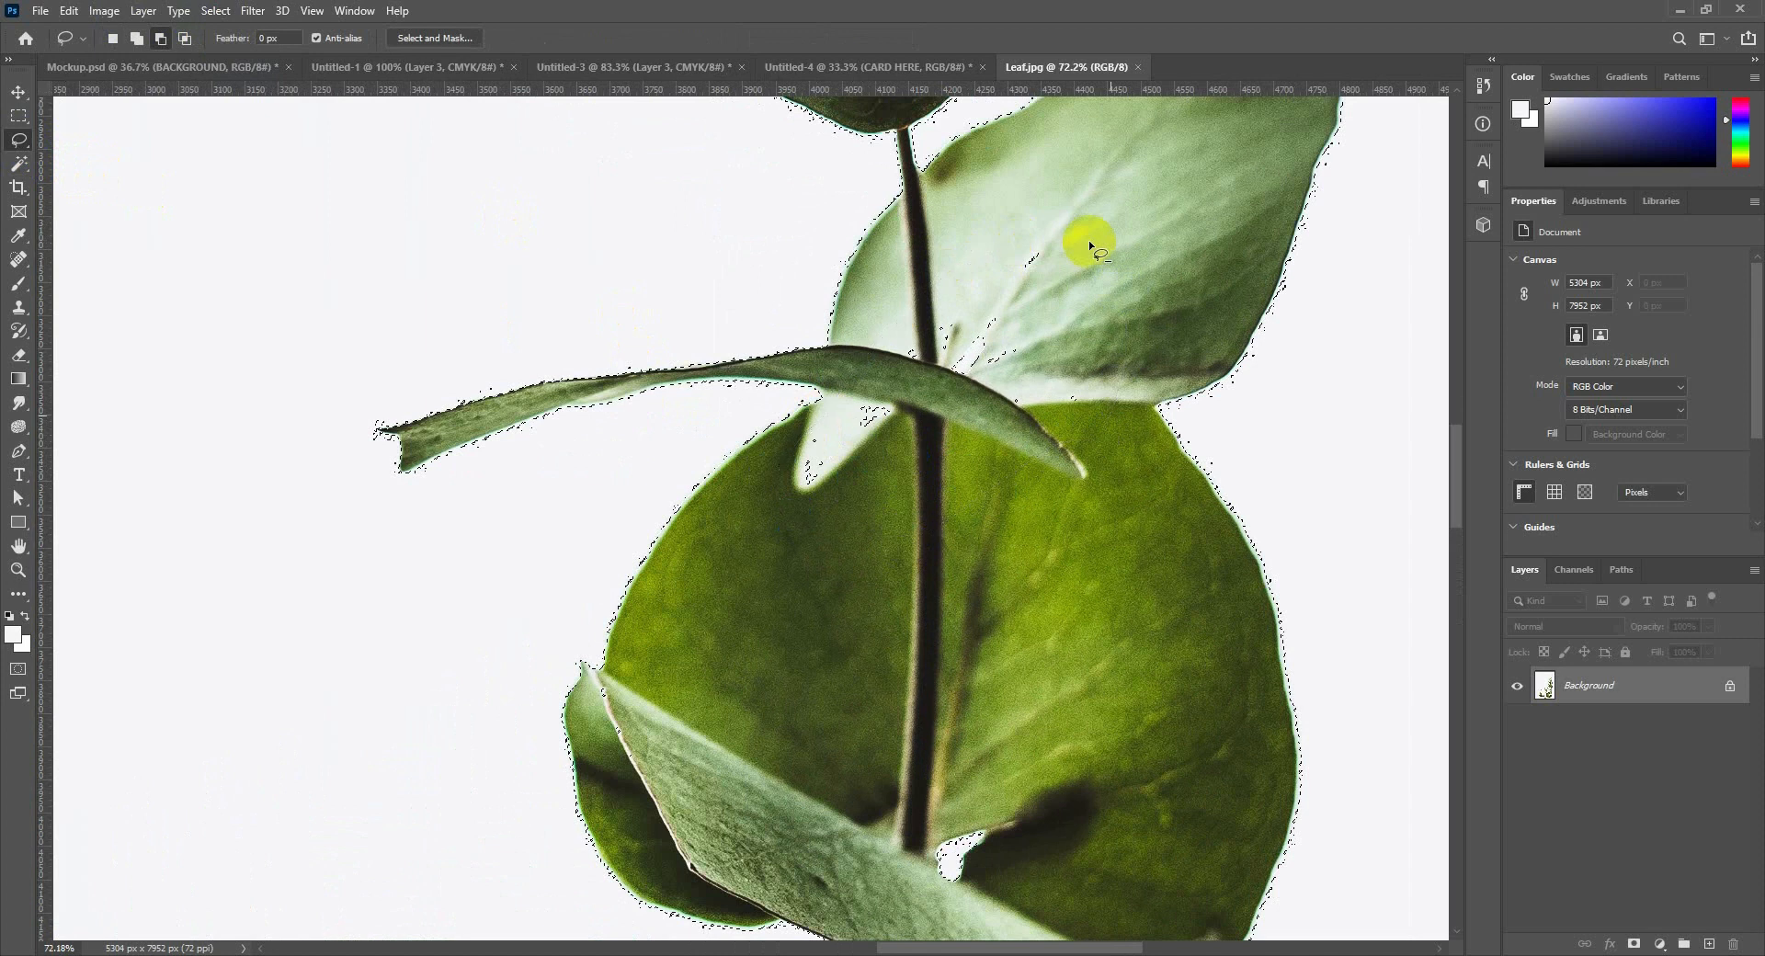
{"action": "mouse_move", "coordinate": [1074, 210]}
{"action": "left_mouse_down"}
{"action": "mouse_move", "coordinate": [839, 383]}
{"action": "mouse_move", "coordinate": [843, 515]}
{"action": "mouse_move", "coordinate": [1143, 232]}
{"action": "mouse_move", "coordinate": [1110, 293]}
{"action": "left_mouse_up"}
Add a layer mask from the branch selection to hide the leaf photo's white background.
{"action": "scroll", "coordinate": [1107, 292], "scroll_direction": "down", "scroll_amount": 7}
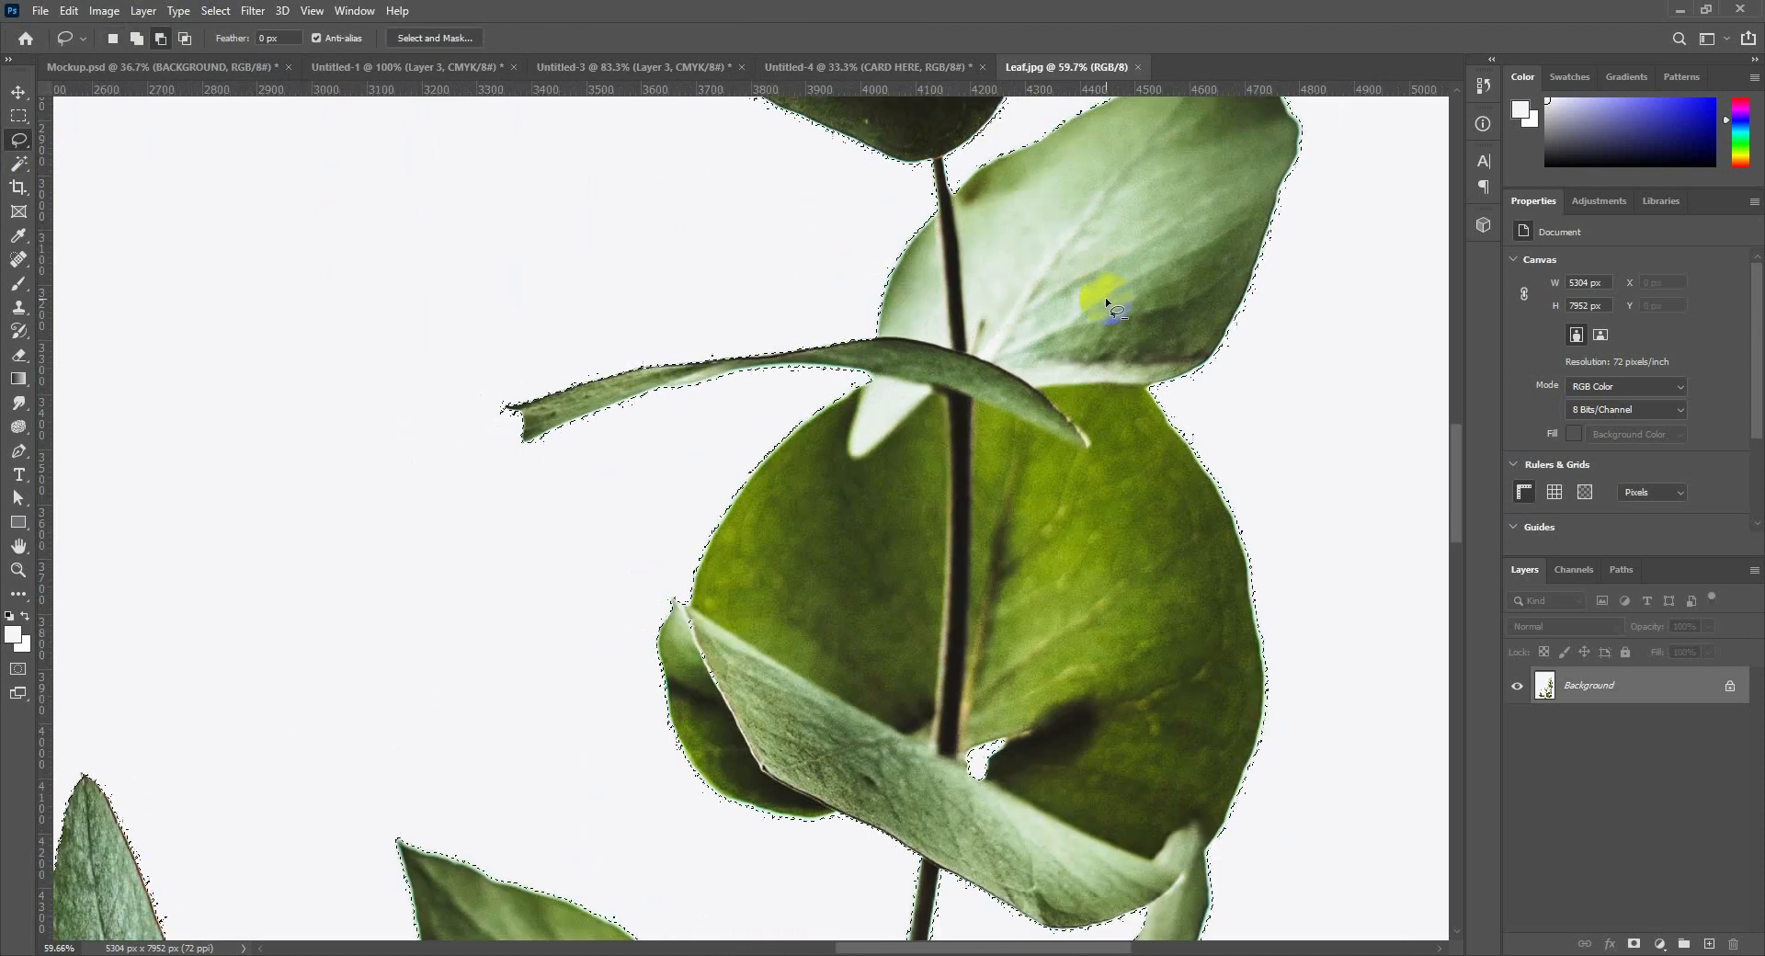
{"action": "scroll", "coordinate": [1103, 305], "scroll_direction": "down", "scroll_amount": 2}
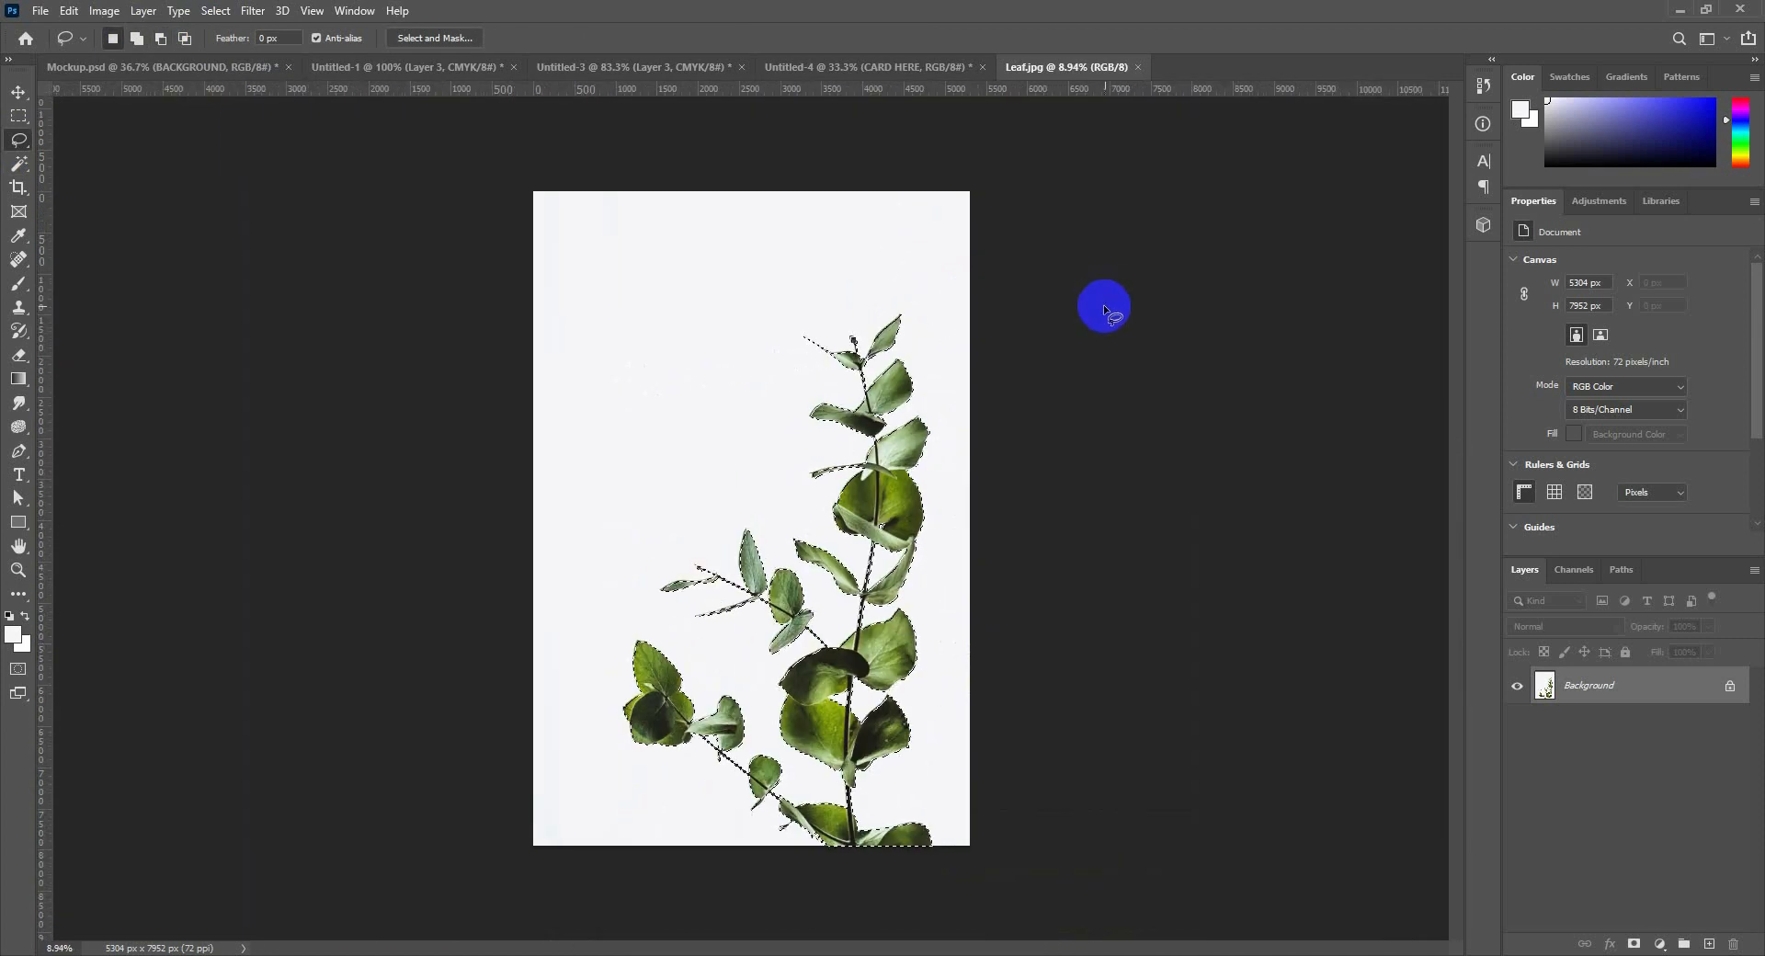
{"action": "left_click", "coordinate": [1636, 944]}
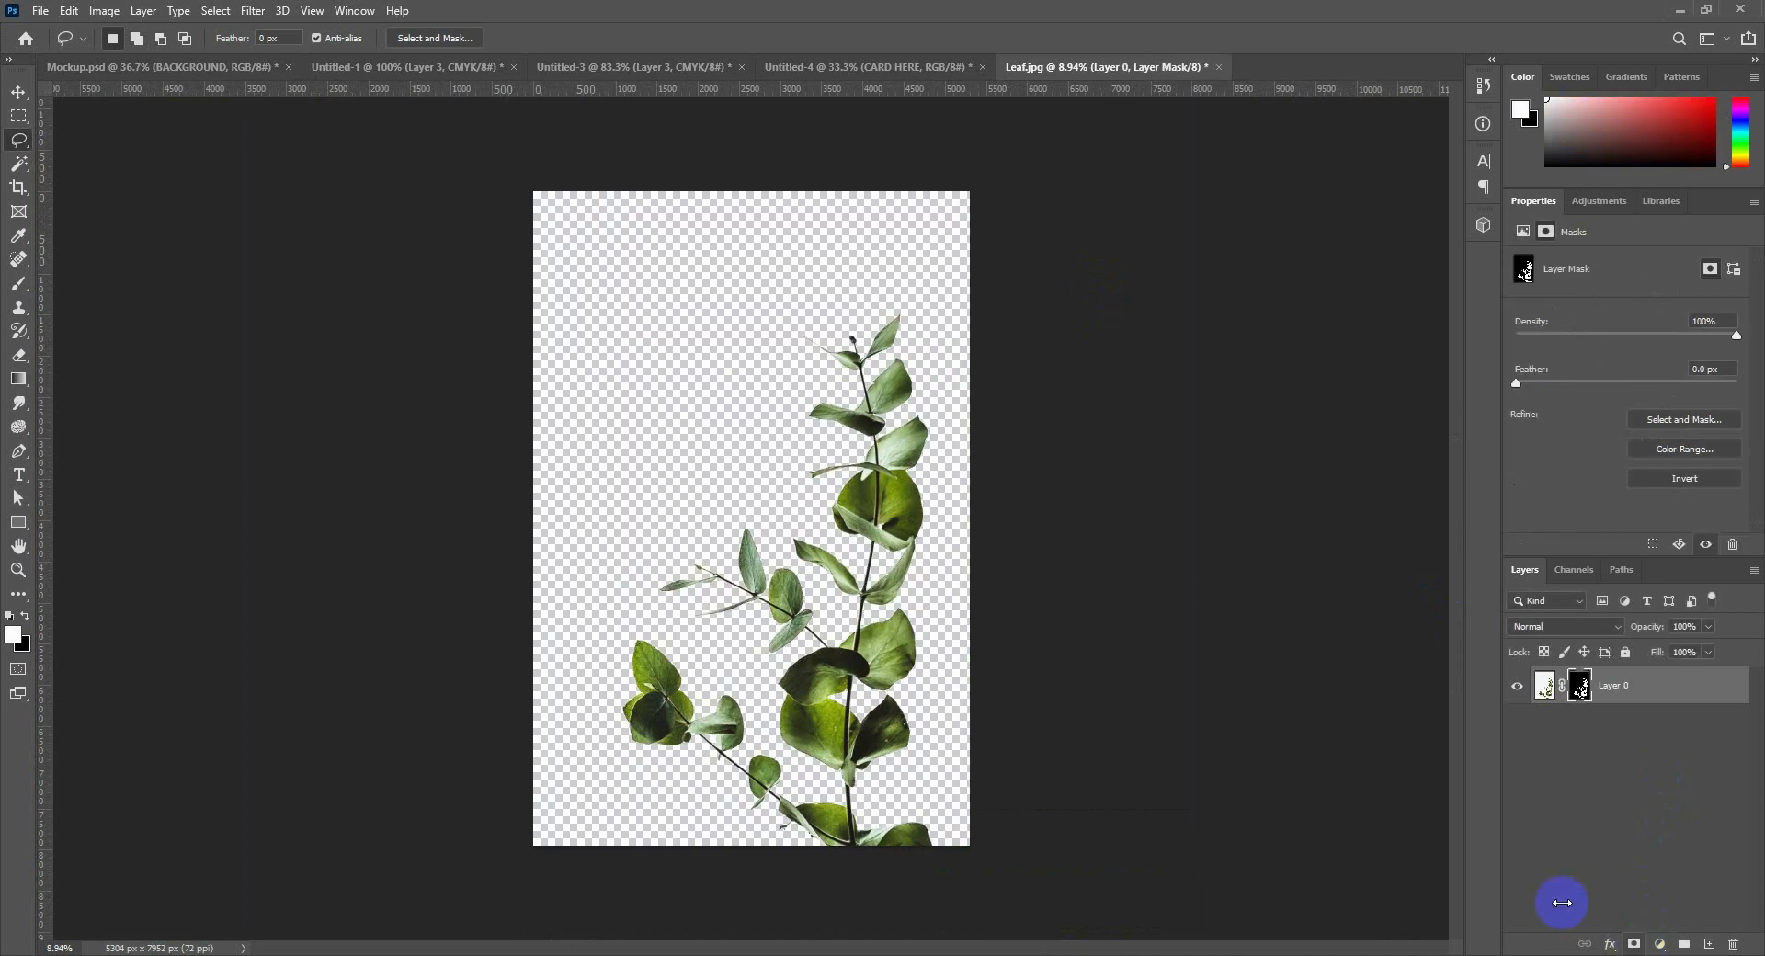
{"action": "scroll", "coordinate": [752, 519], "scroll_direction": "up", "scroll_amount": 2}
{"action": "scroll", "coordinate": [751, 518], "scroll_direction": "down", "scroll_amount": 3}
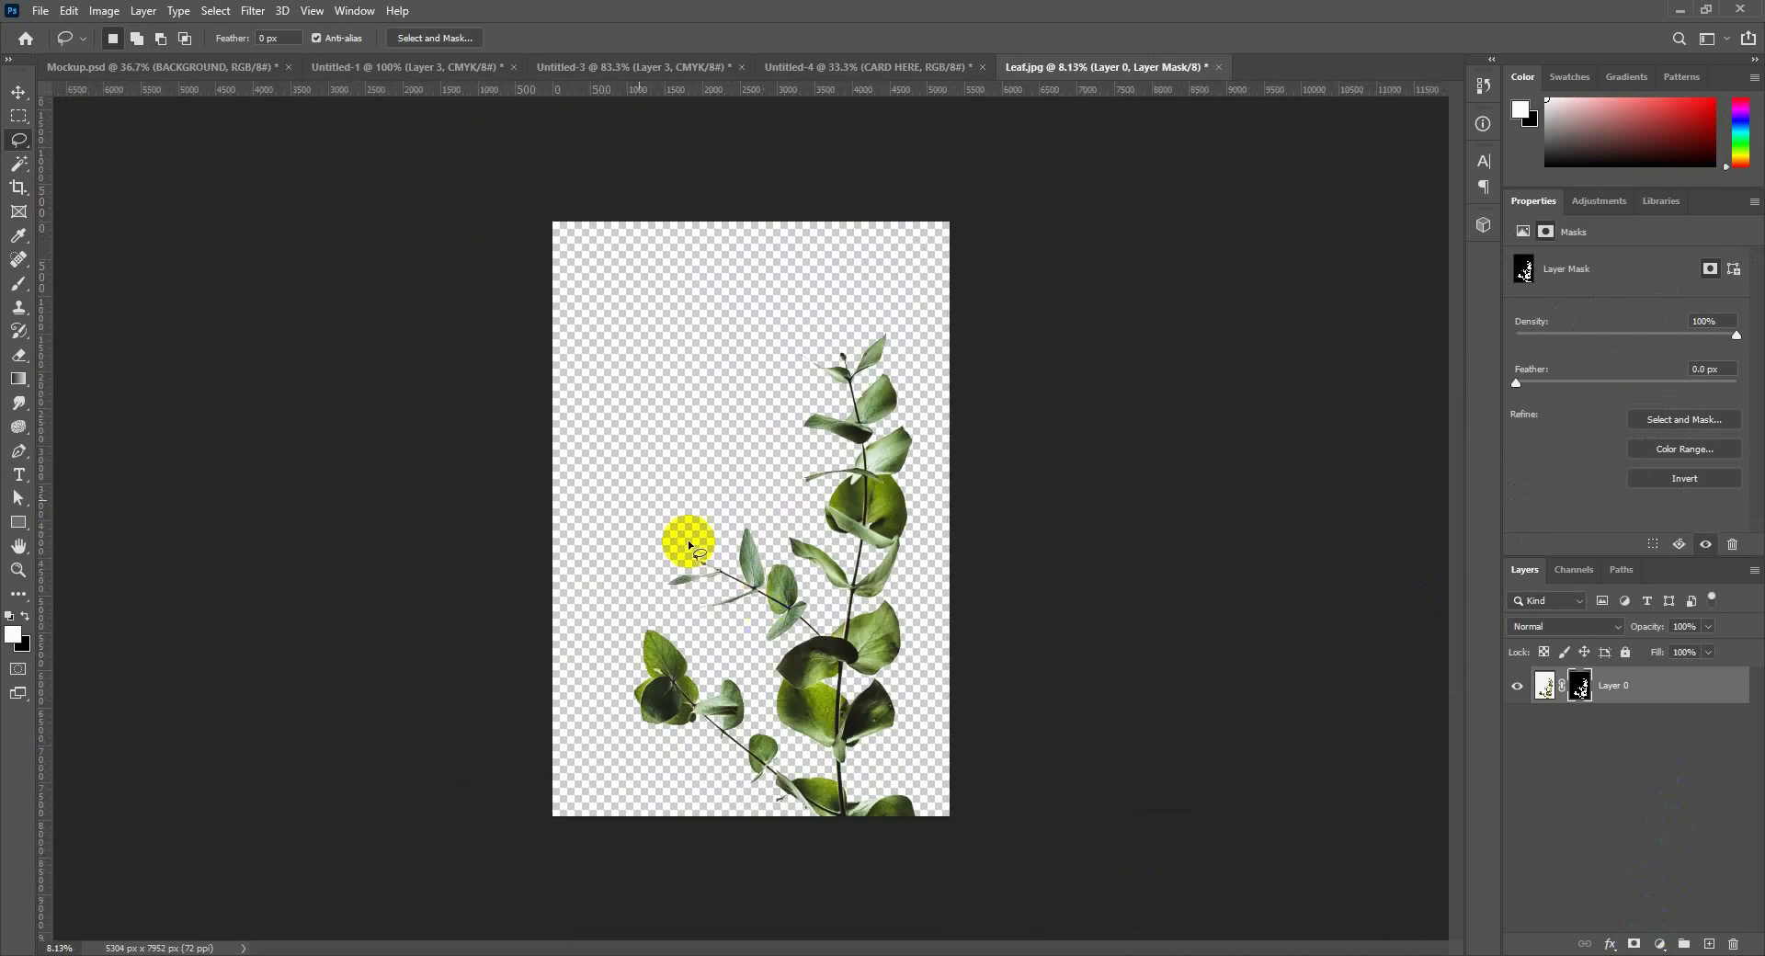
Copy the masked leaf layer into Untitled-4 above the CARD HERE group and convert it to a Smart Object.
{"action": "left_click", "coordinate": [18, 92]}
{"action": "left_click_drag", "start_coordinate": [744, 461], "coordinate": [670, 505]}
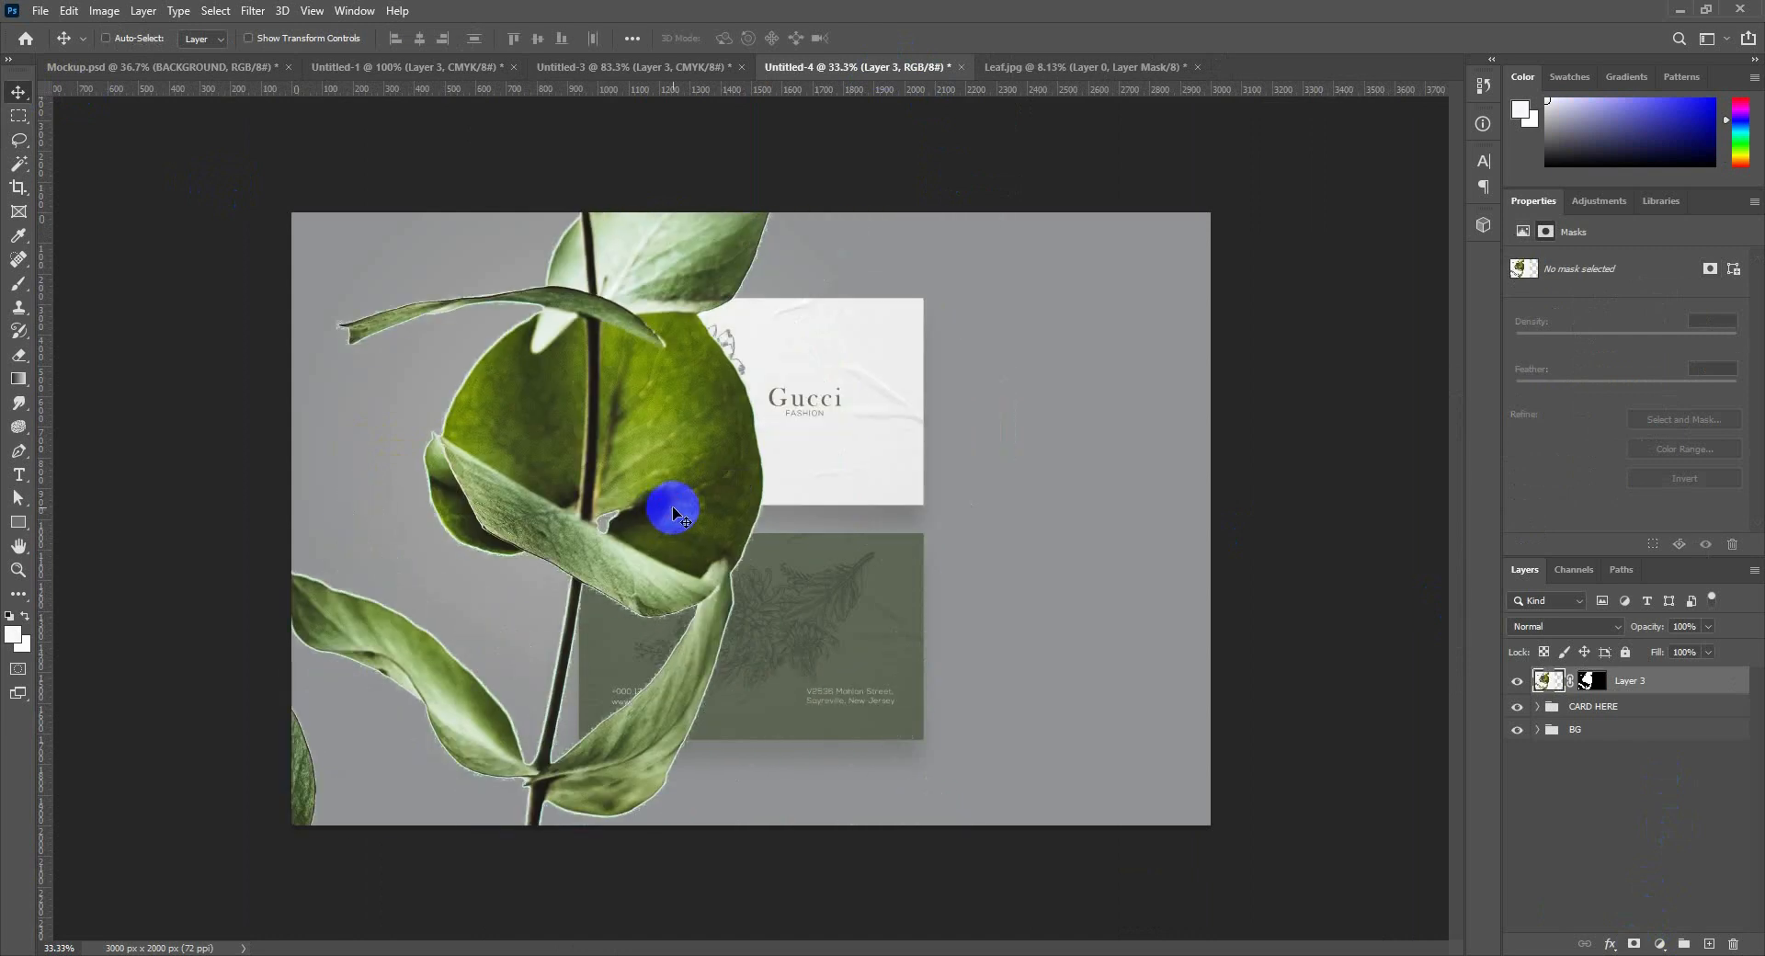
{"action": "right_click", "coordinate": [1641, 680]}
{"action": "left_click", "coordinate": [1526, 434]}
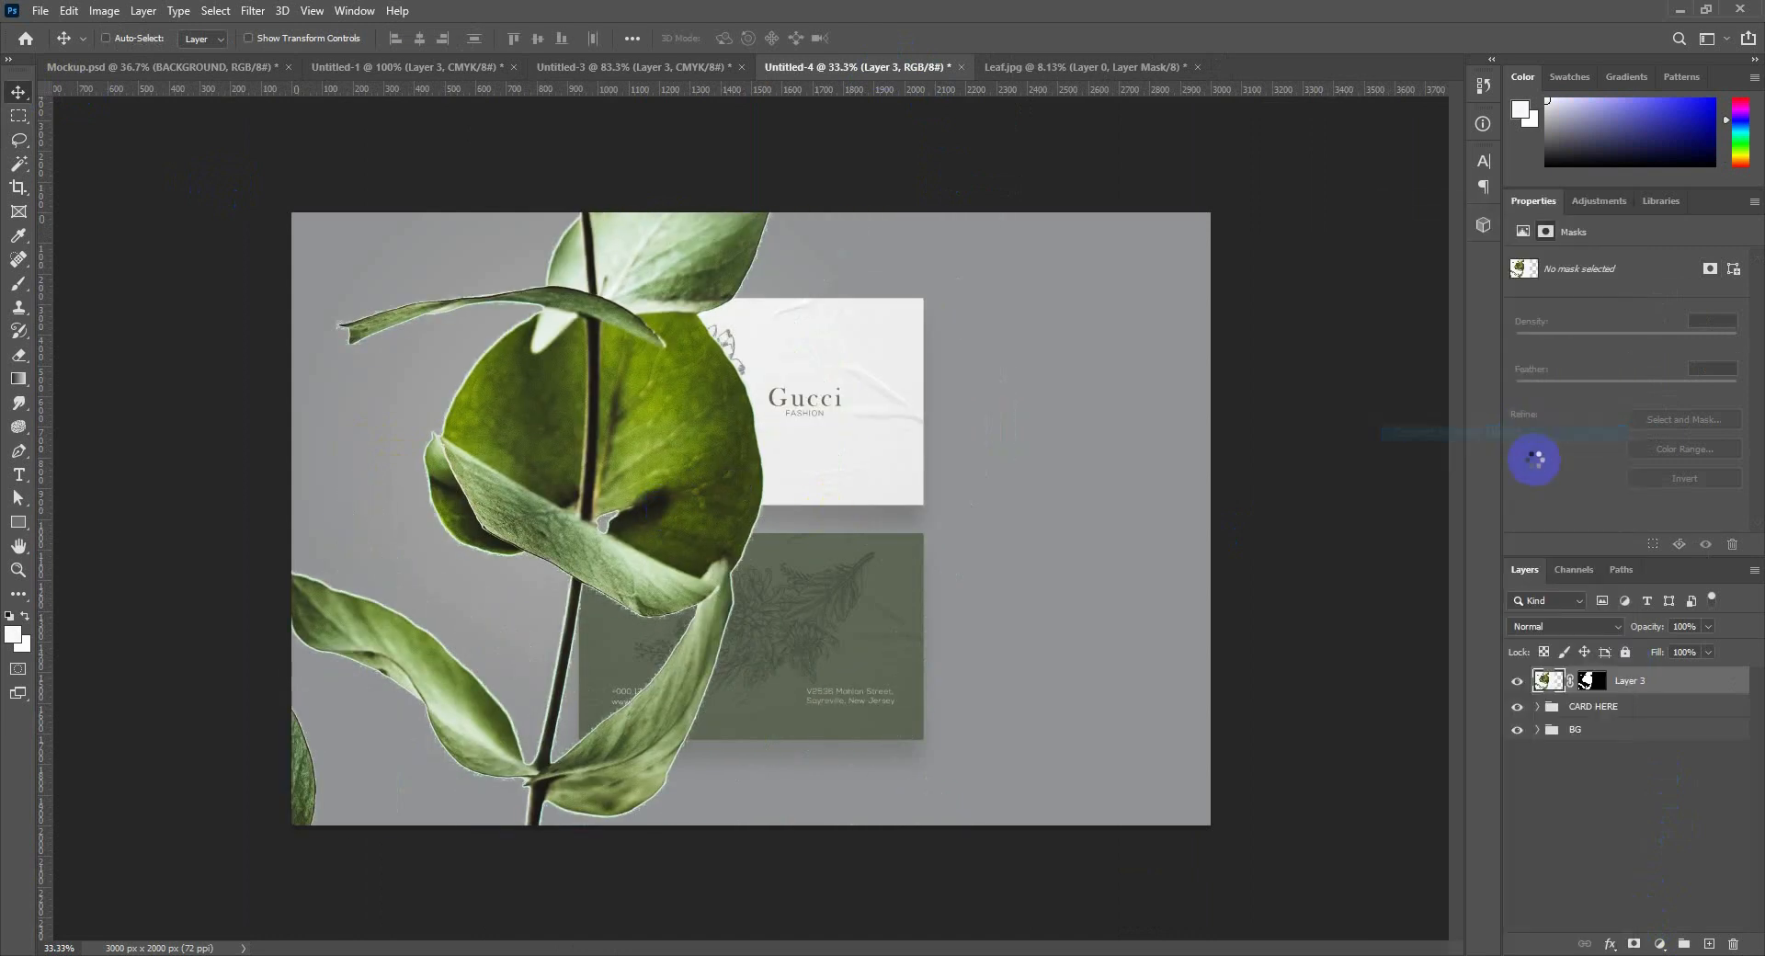
Scale the leaf branch to 32.31%, rotate it about 10.58°, and position it along the left side of the canvas beside the cards.
{"action": "key", "text": "ctrl+t"}
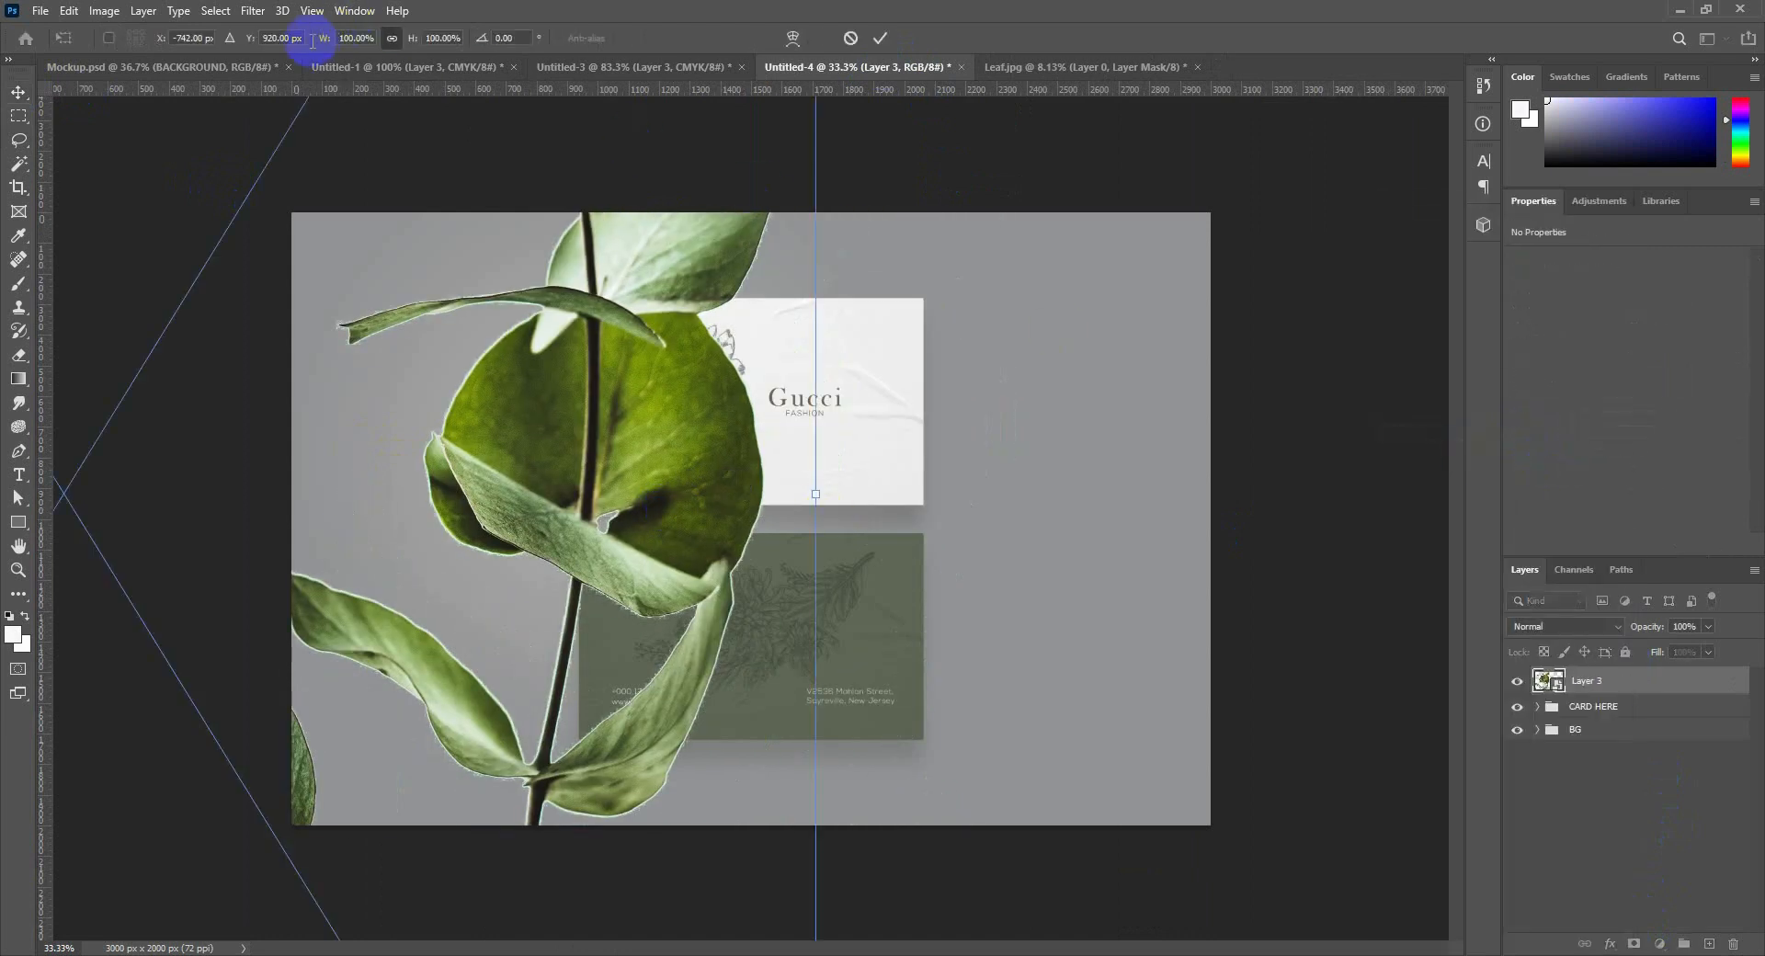
{"action": "left_click_drag", "start_coordinate": [323, 43], "coordinate": [260, 86]}
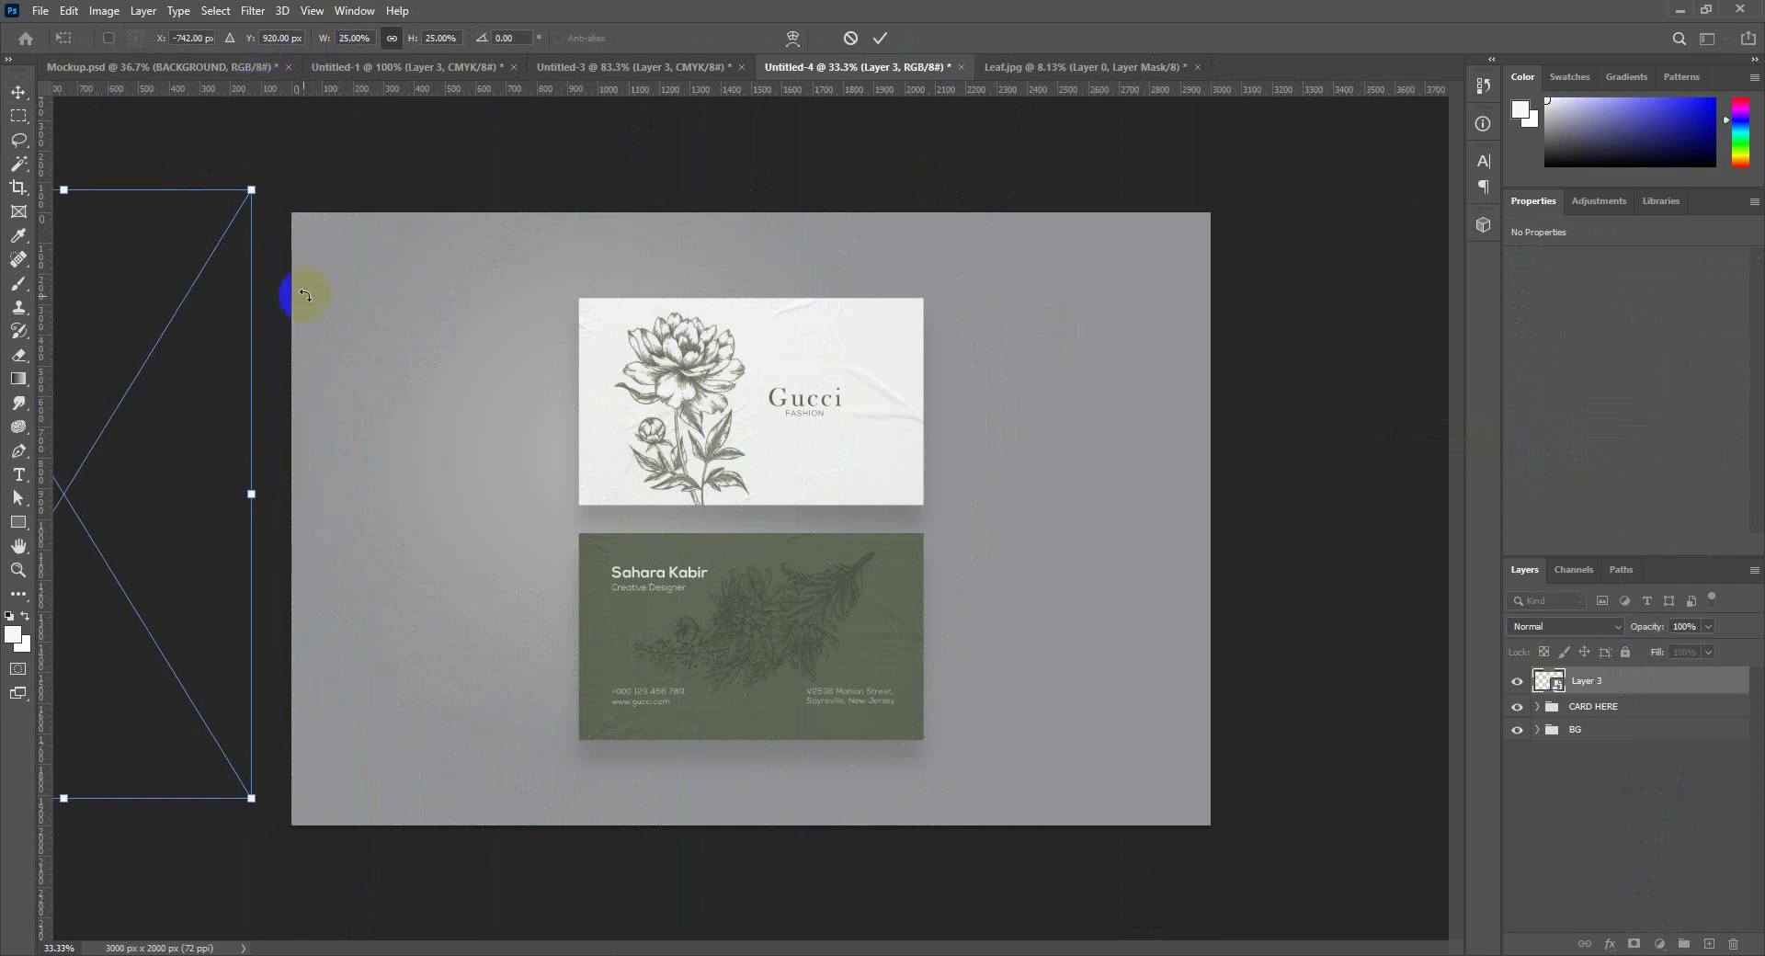
{"action": "left_click_drag", "start_coordinate": [213, 322], "coordinate": [477, 322]}
{"action": "left_click_drag", "start_coordinate": [631, 335], "coordinate": [591, 327]}
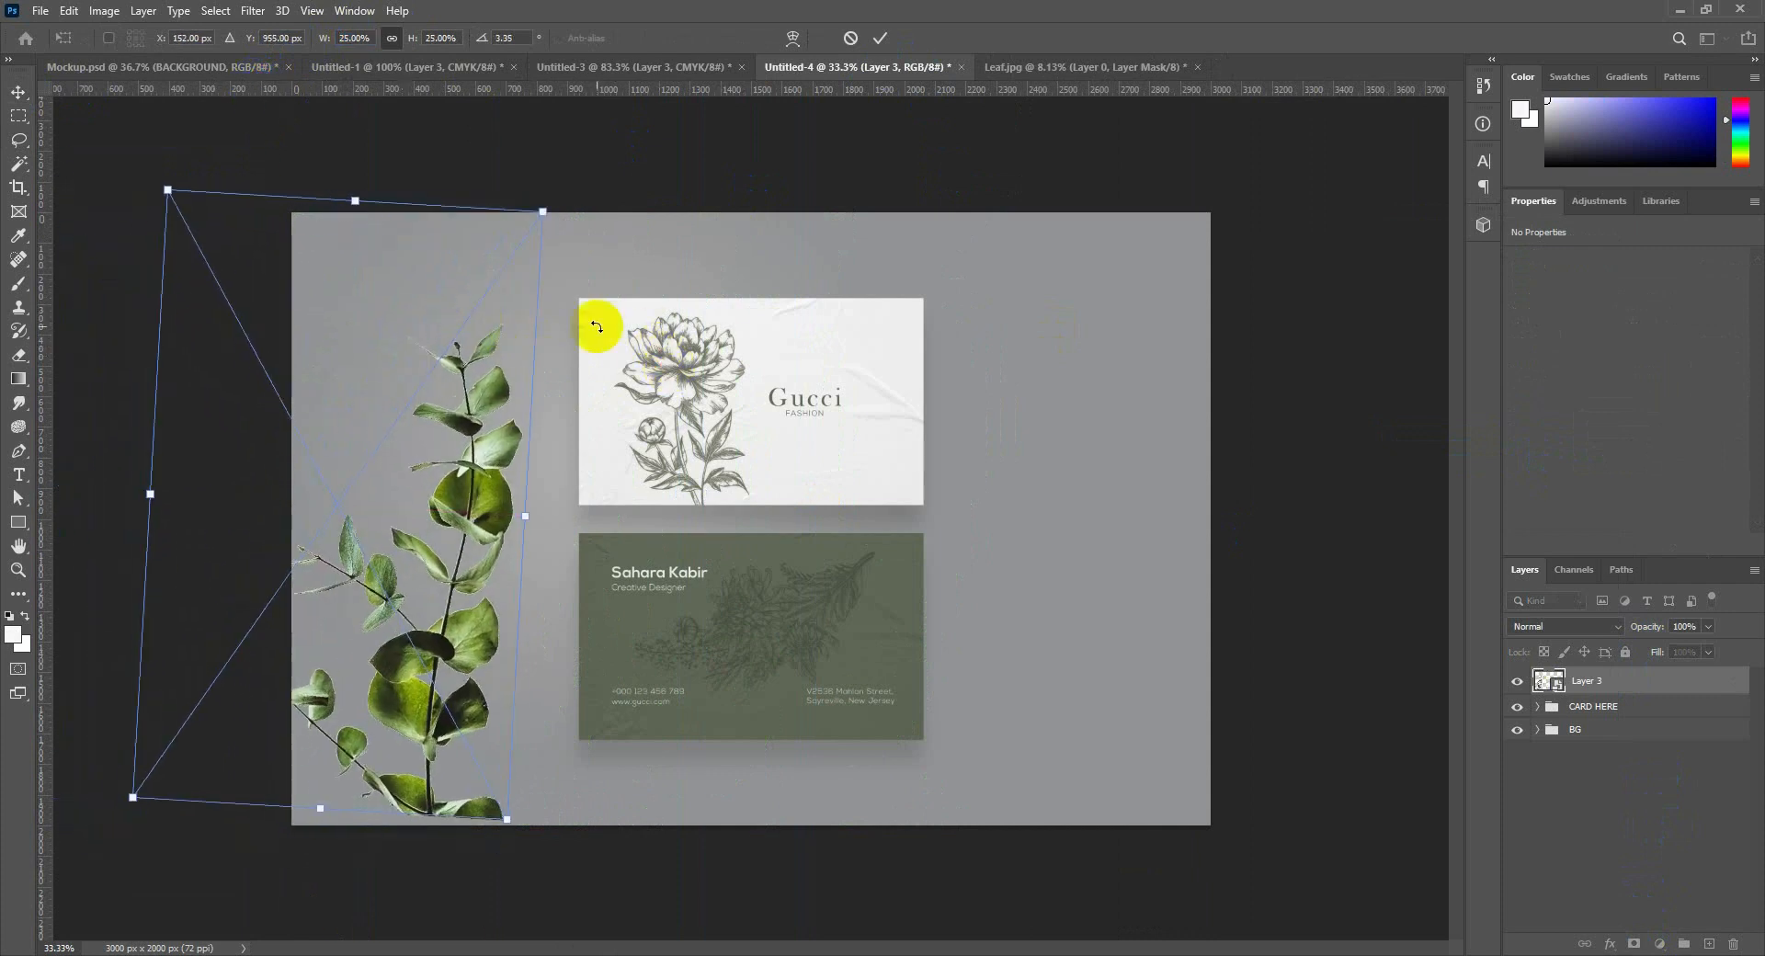
{"action": "left_click_drag", "start_coordinate": [540, 225], "coordinate": [509, 371]}
{"action": "left_click_drag", "start_coordinate": [599, 223], "coordinate": [684, 147]}
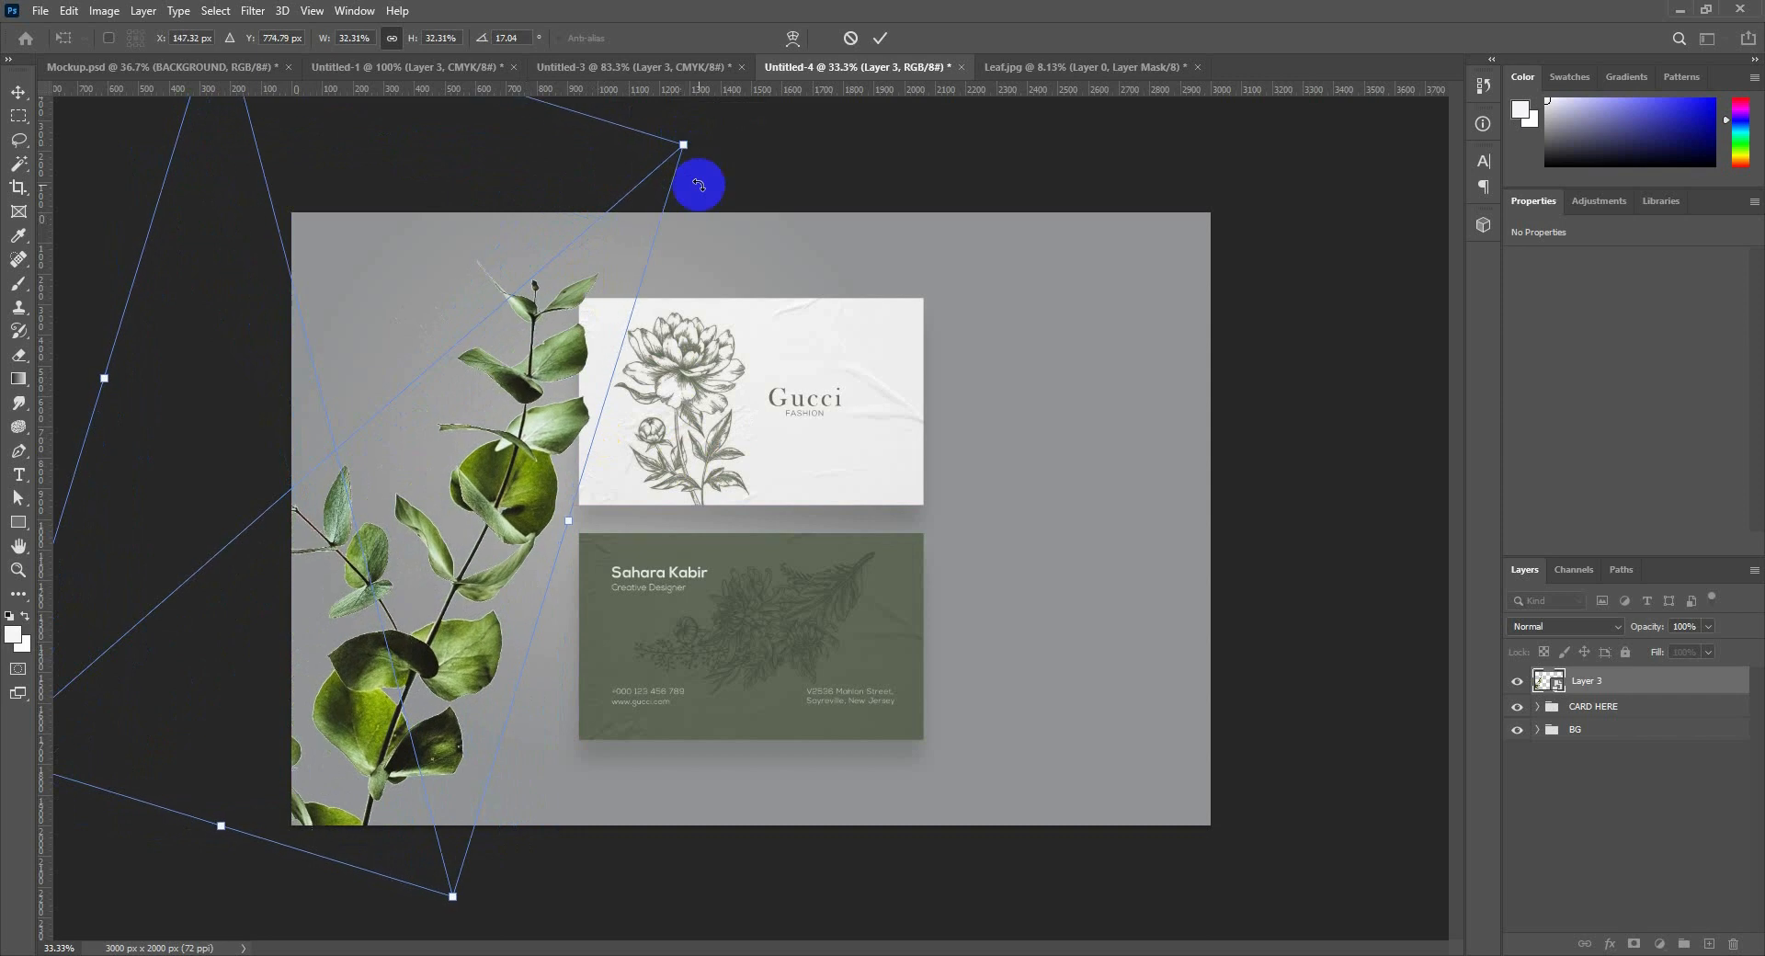
{"action": "left_click_drag", "start_coordinate": [763, 228], "coordinate": [735, 181]}
{"action": "left_click_drag", "start_coordinate": [497, 326], "coordinate": [470, 329]}
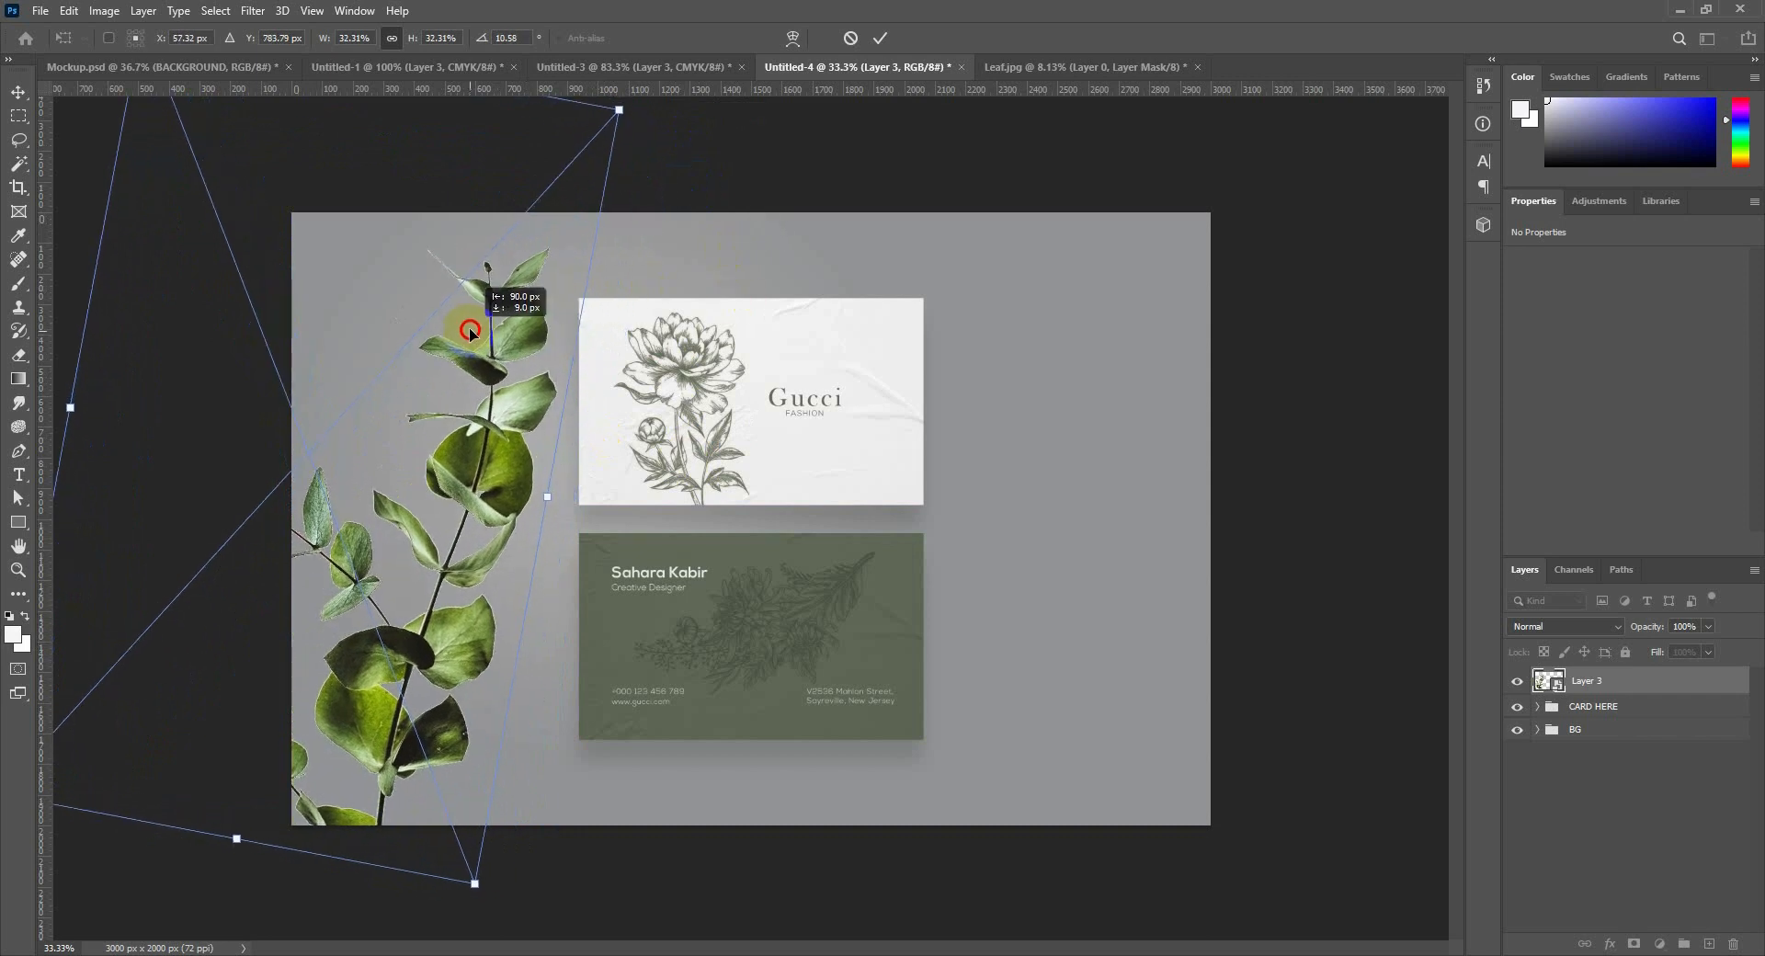
{"action": "left_click", "coordinate": [880, 38]}
{"action": "left_click_drag", "start_coordinate": [640, 331], "coordinate": [629, 315]}
Duplicate the leaf branch to the canvas's lower right, scaling the copy to 26.05% and rotating it to about 9.97°.
{"action": "left_click_drag", "start_coordinate": [462, 407], "coordinate": [1304, 468]}
{"action": "key", "text": "ctrl+t"}
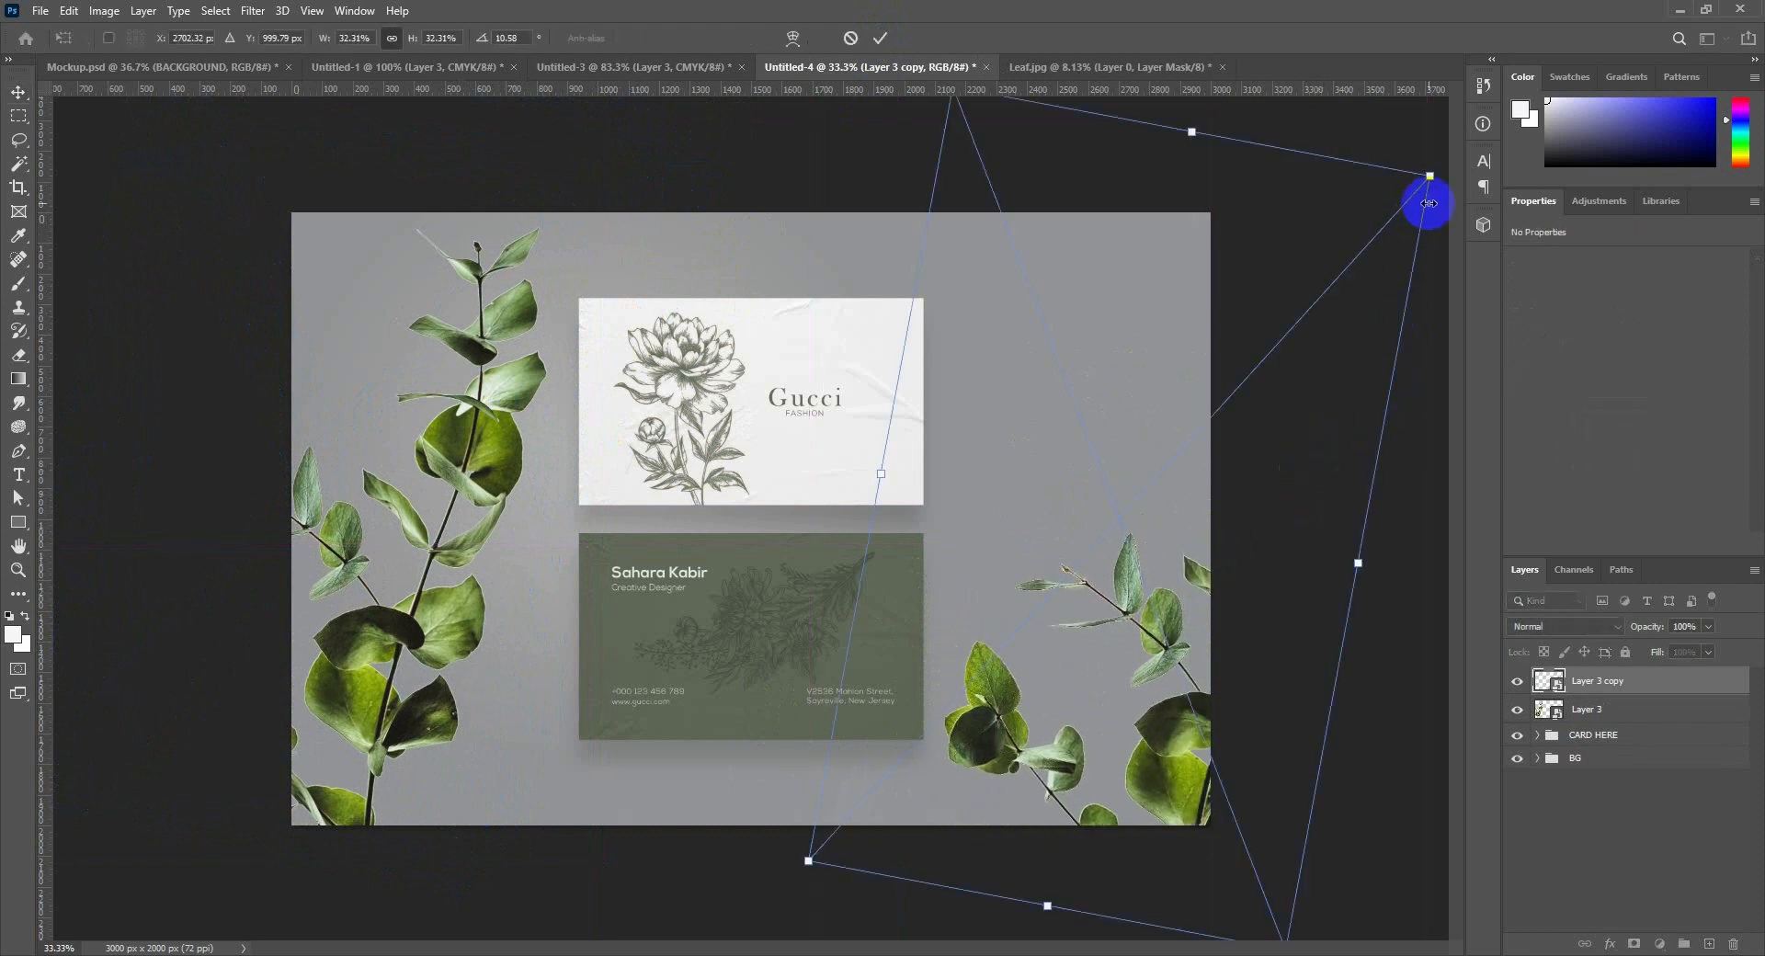
{"action": "left_click_drag", "start_coordinate": [1429, 183], "coordinate": [1375, 346]}
{"action": "left_click_drag", "start_coordinate": [1250, 498], "coordinate": [1195, 525]}
{"action": "left_click_drag", "start_coordinate": [1315, 533], "coordinate": [1310, 603]}
{"action": "left_click_drag", "start_coordinate": [1148, 617], "coordinate": [1160, 632]}
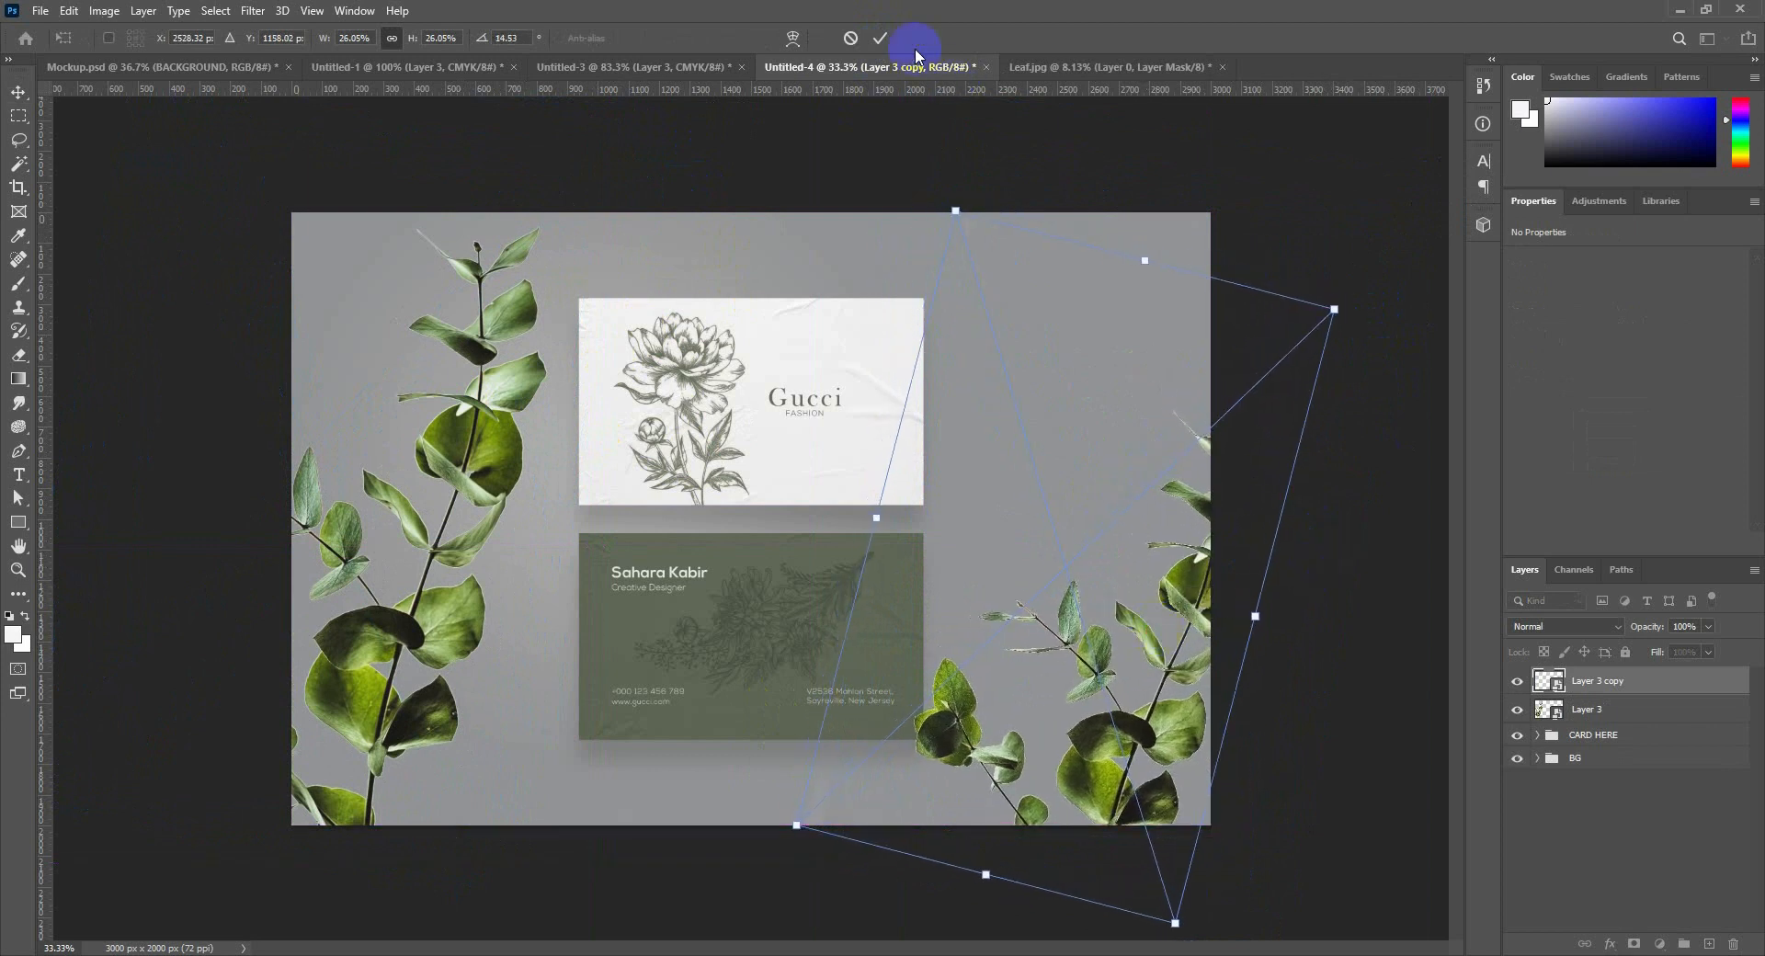
{"action": "left_click_drag", "start_coordinate": [1333, 589], "coordinate": [1336, 571]}
{"action": "left_click_drag", "start_coordinate": [1201, 582], "coordinate": [1166, 591]}
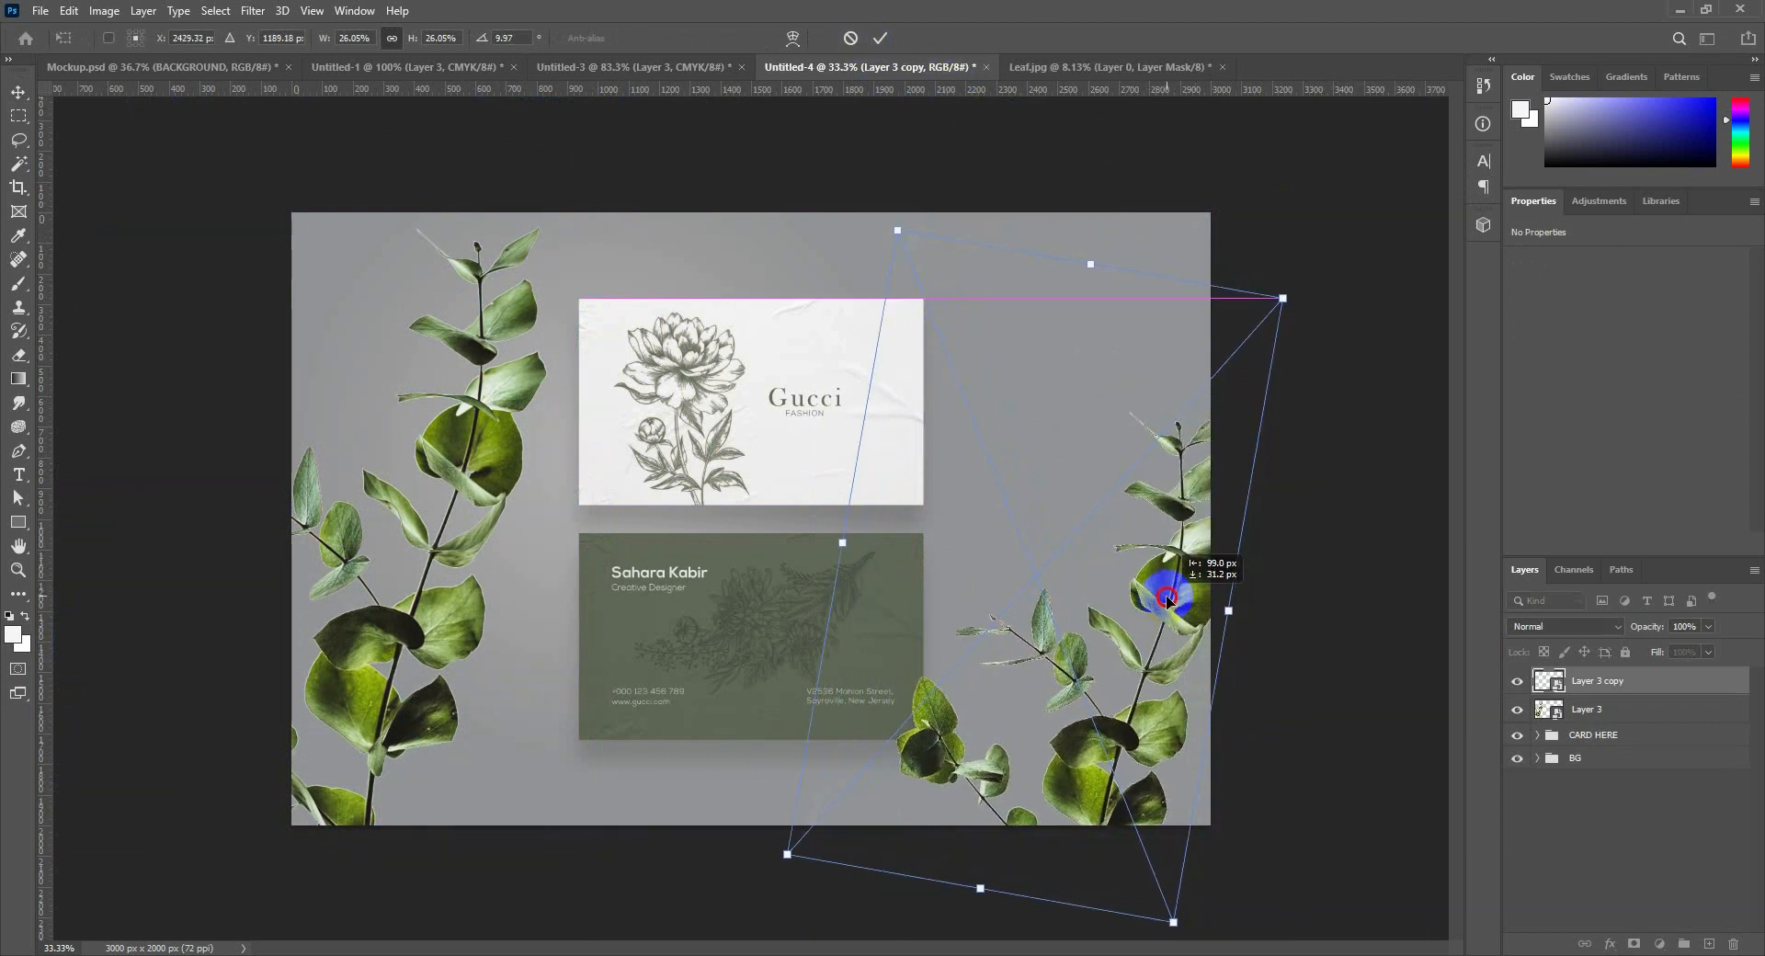
{"action": "left_click", "coordinate": [880, 38]}
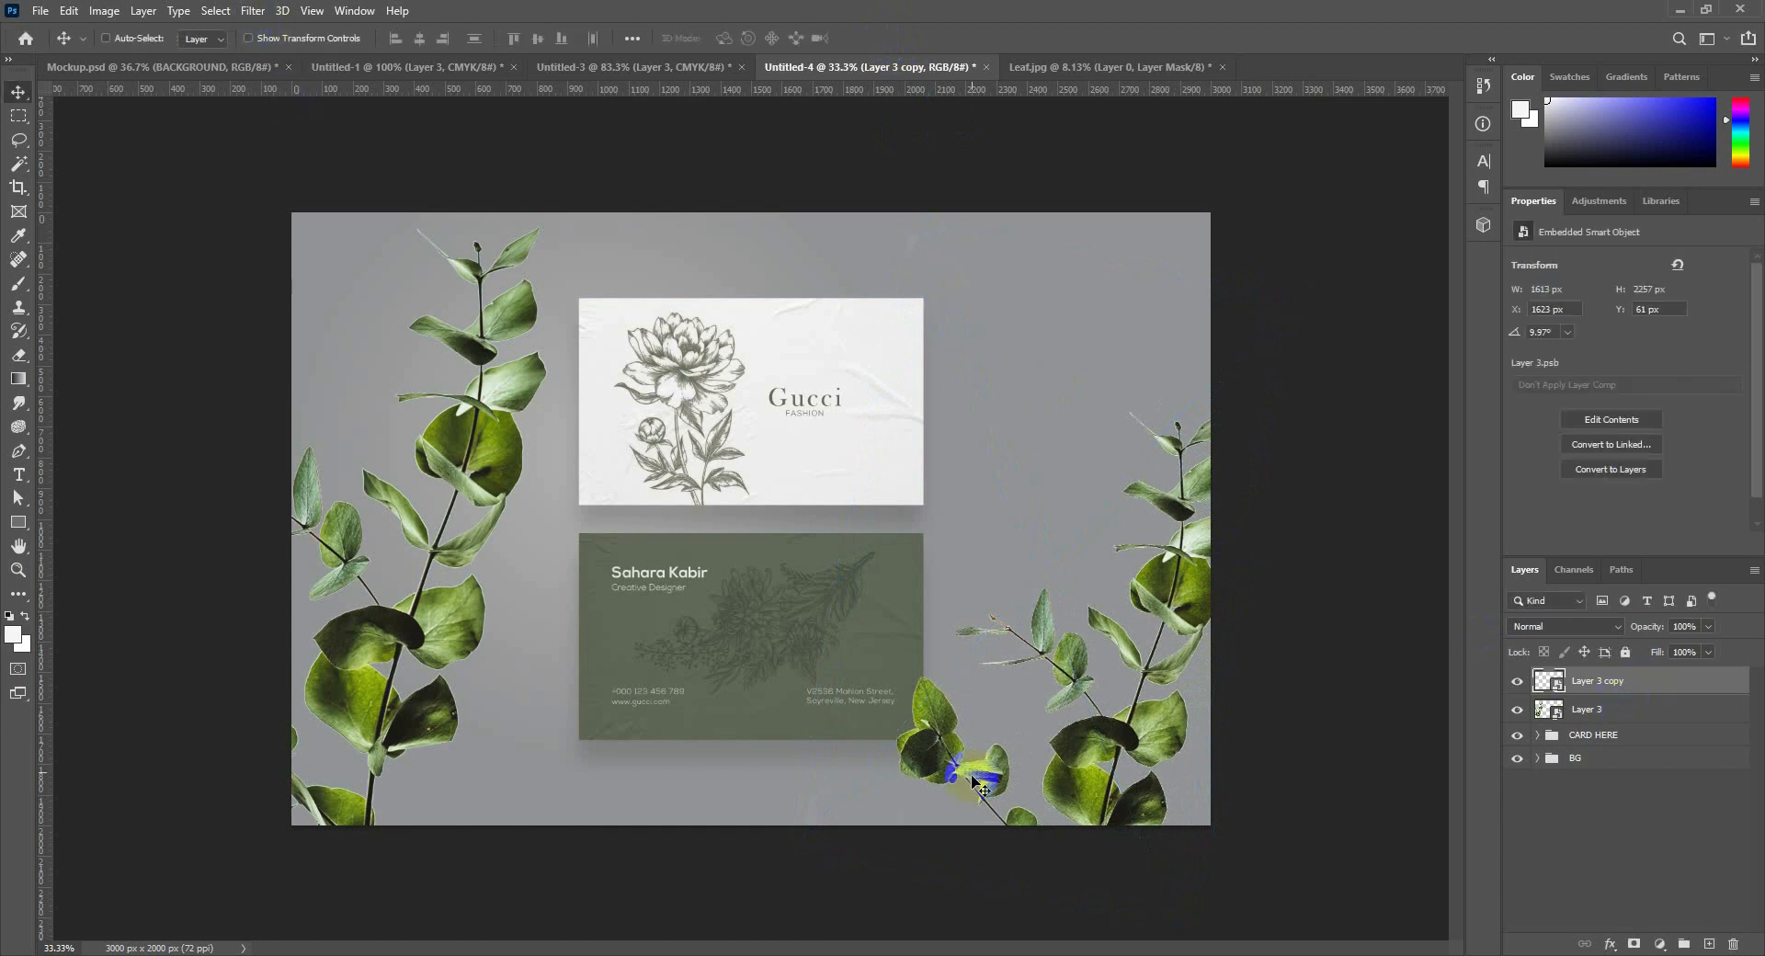
{"action": "left_click_drag", "start_coordinate": [982, 789], "coordinate": [1046, 723]}
Apply a Gaussian Blur with a 9.2-pixel radius to the right-hand branch and collapse its filter list.
{"action": "left_click", "coordinate": [253, 10]}
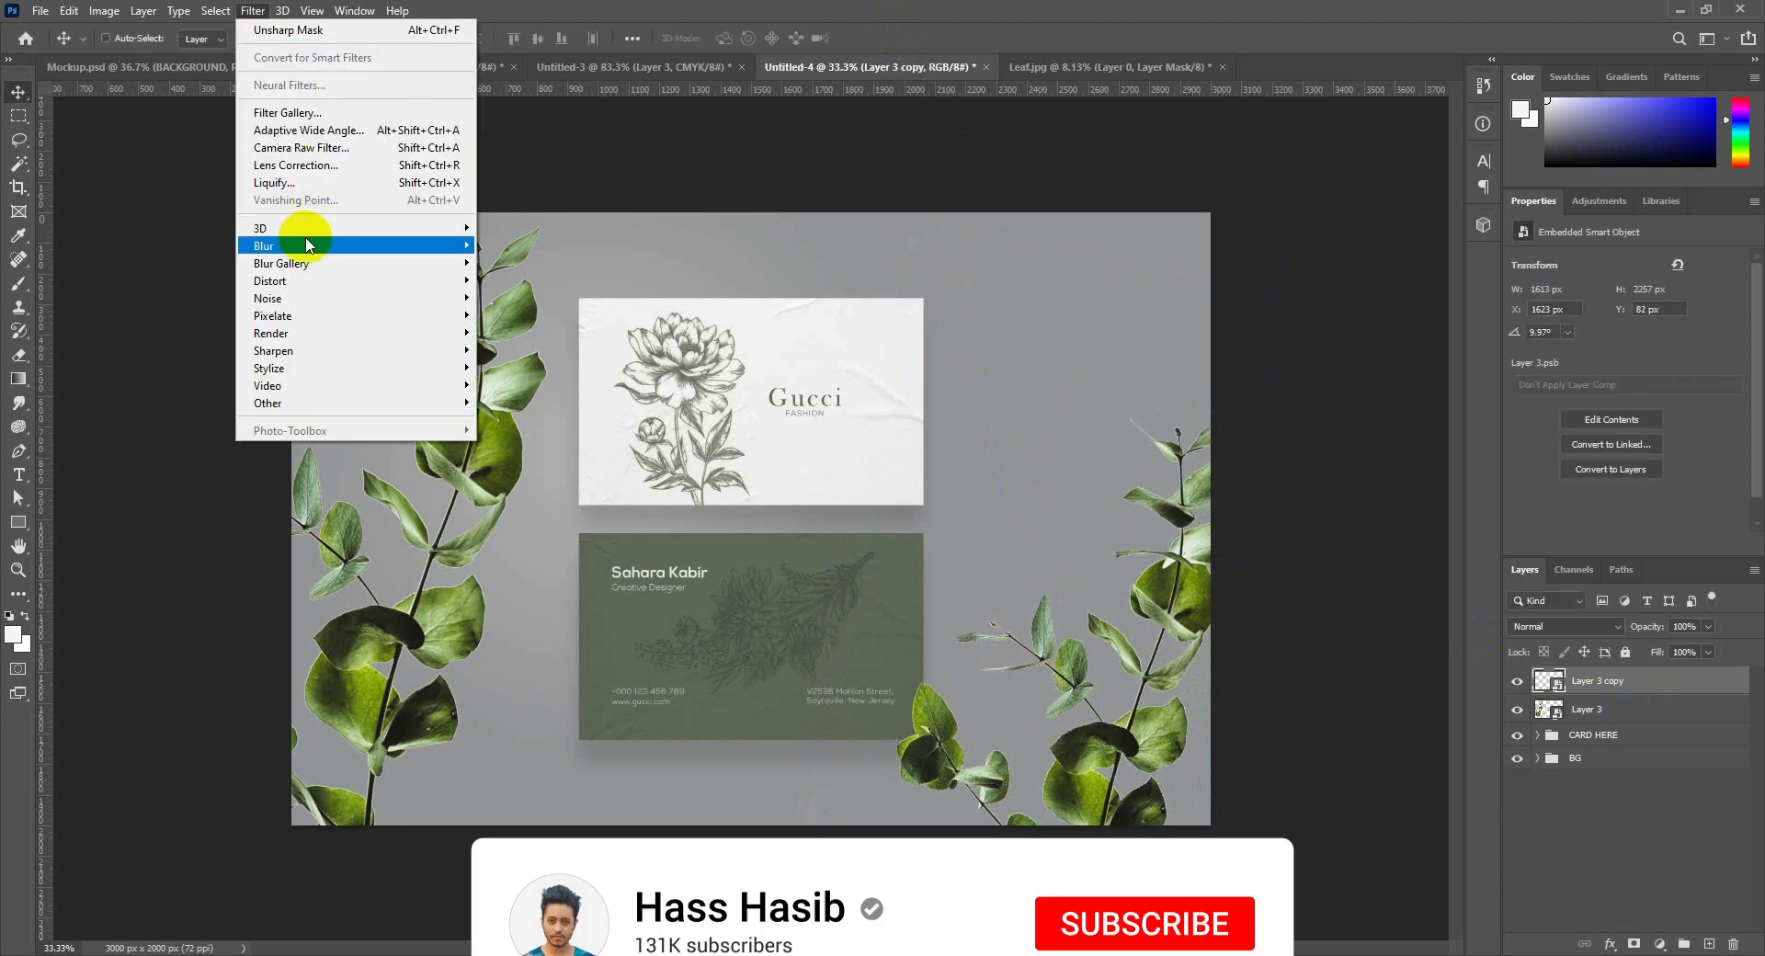
{"action": "mouse_move", "coordinate": [306, 245]}
{"action": "left_click", "coordinate": [519, 315]}
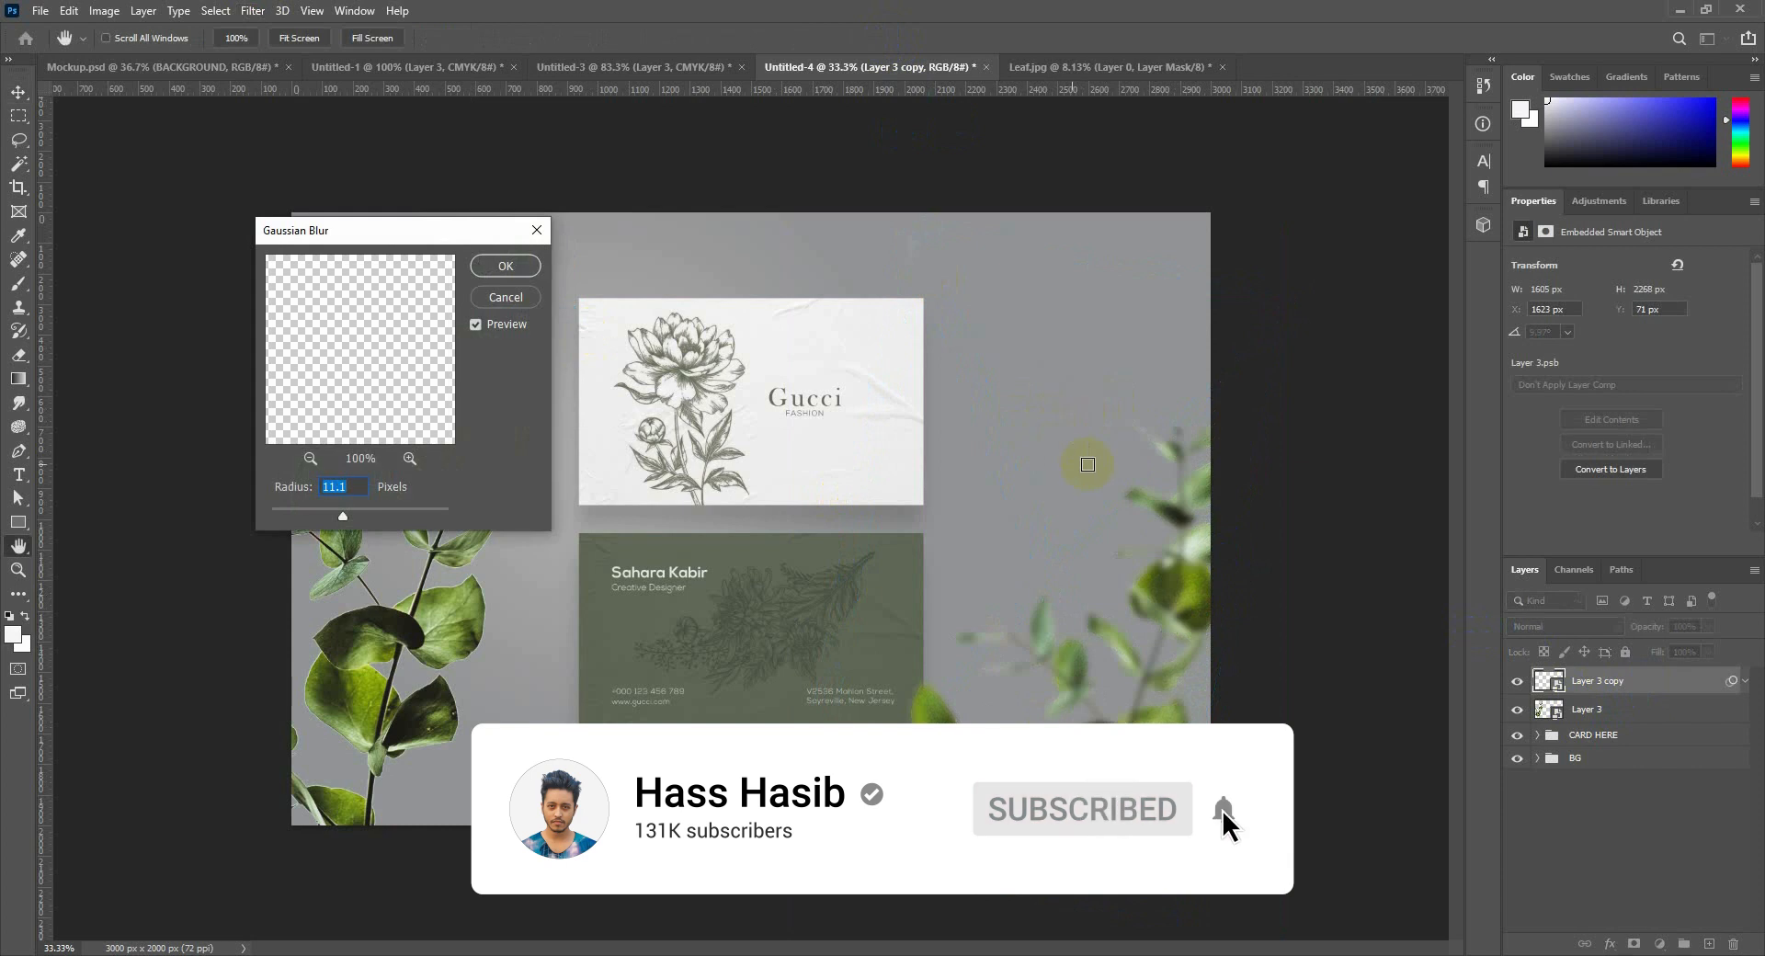
{"action": "left_click", "coordinate": [343, 516]}
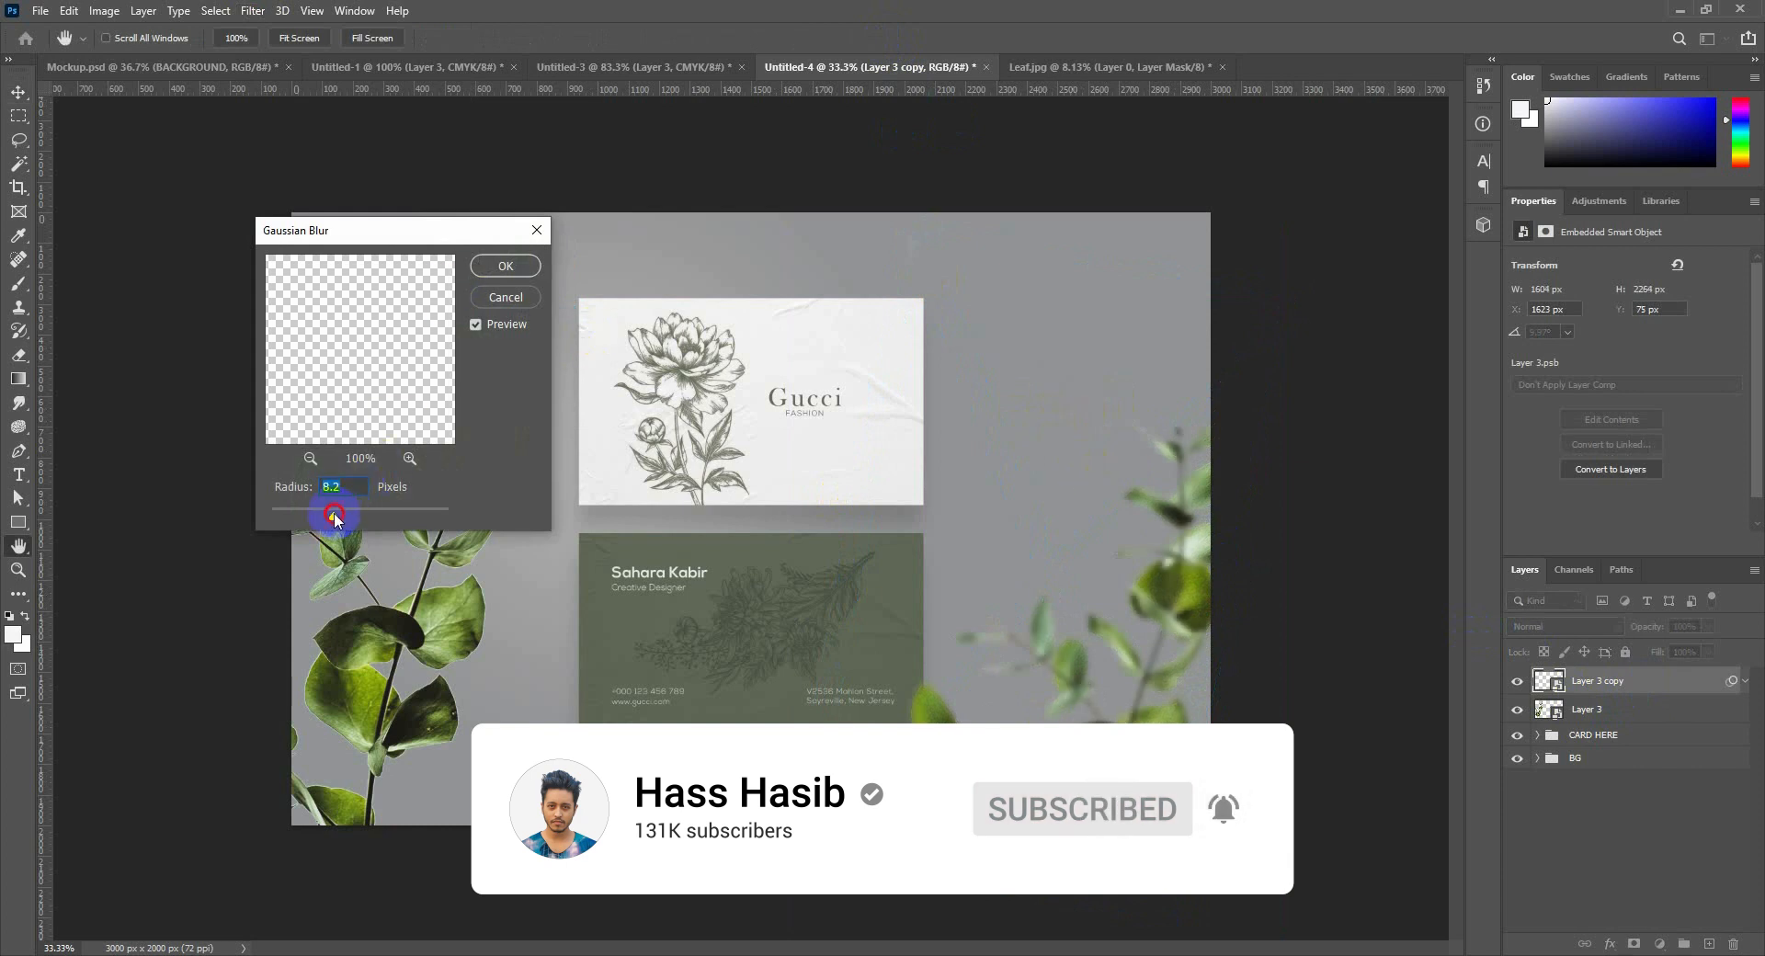
{"action": "left_click", "coordinate": [505, 265]}
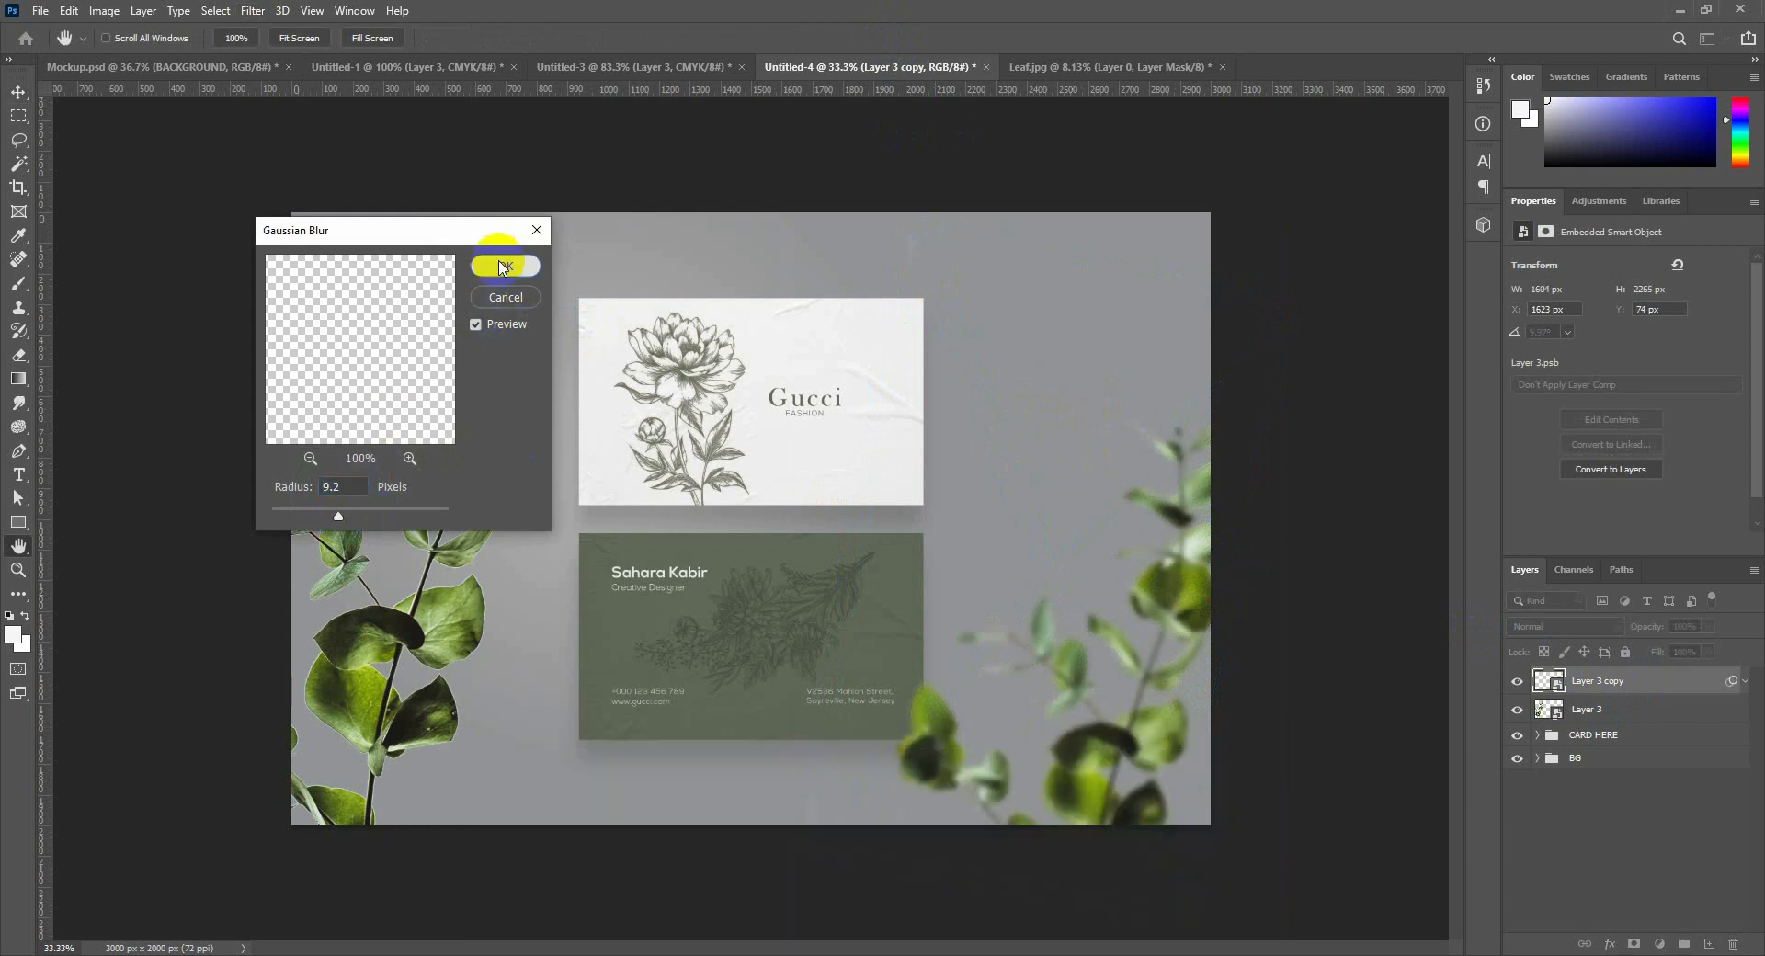
{"action": "left_click", "coordinate": [1745, 682]}
Move the left branch toward the cards so its leaves overlap them, and place its layer below the CARD HERE group.
{"action": "left_click", "coordinate": [1596, 709]}
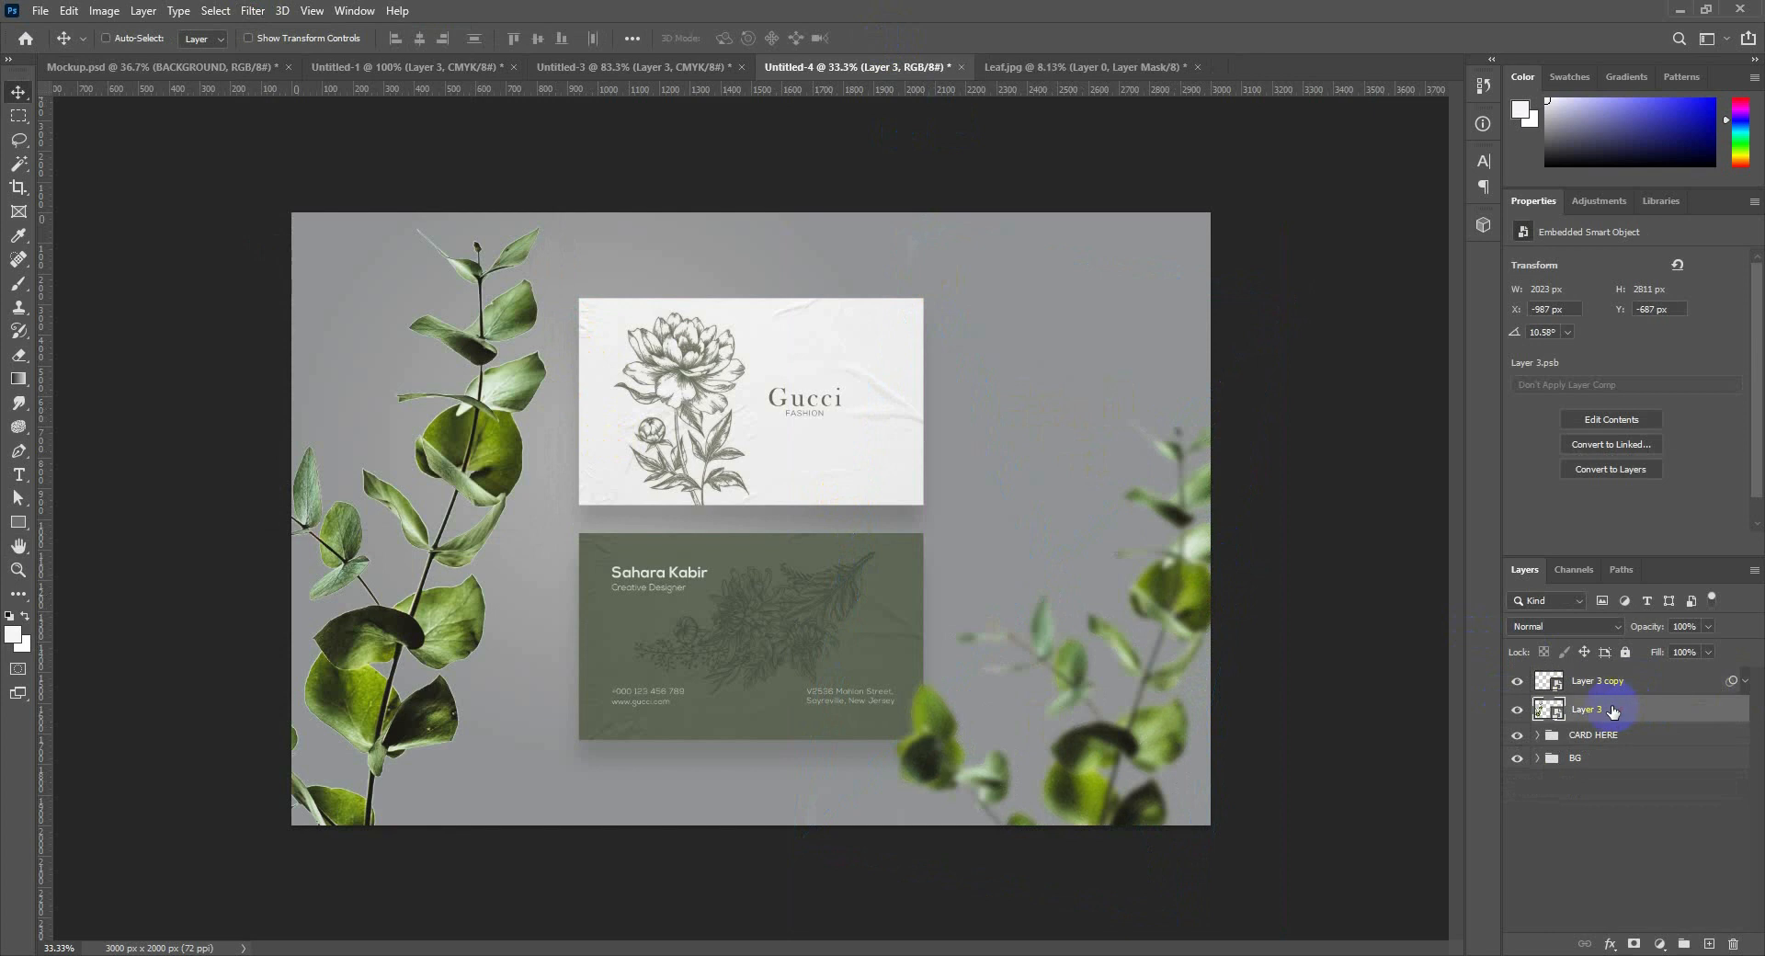
{"action": "left_click_drag", "start_coordinate": [645, 437], "coordinate": [698, 443]}
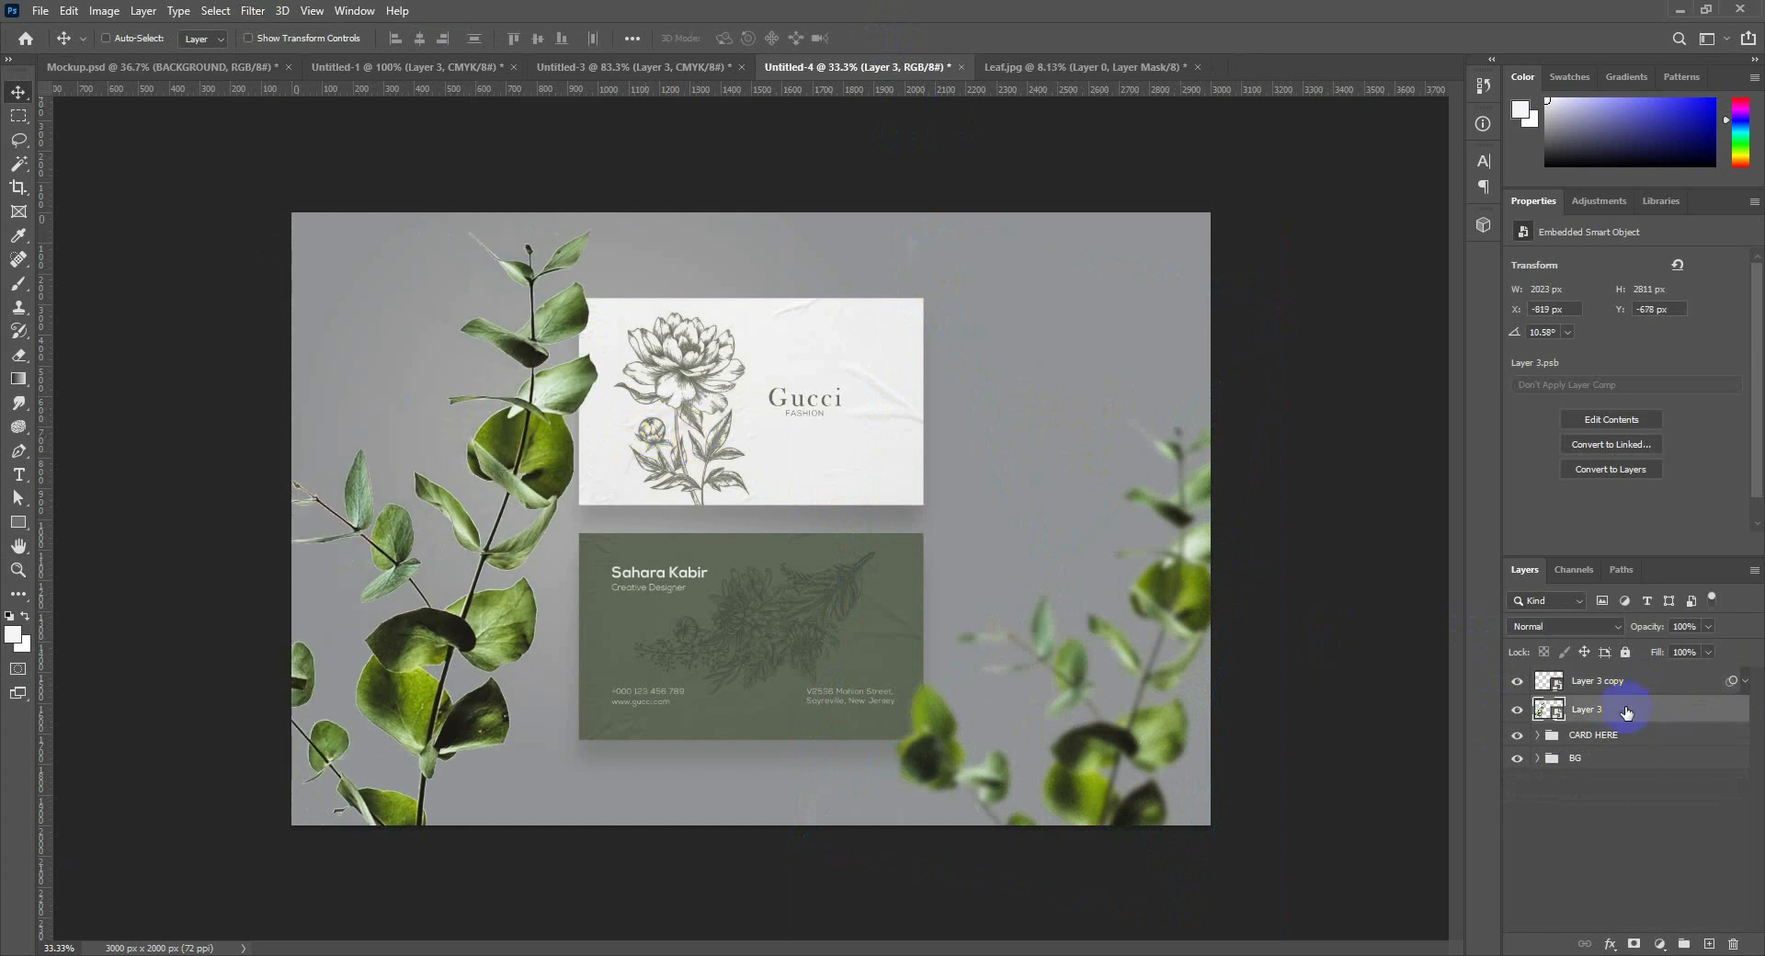
{"action": "left_click_drag", "start_coordinate": [1626, 712], "coordinate": [1592, 745]}
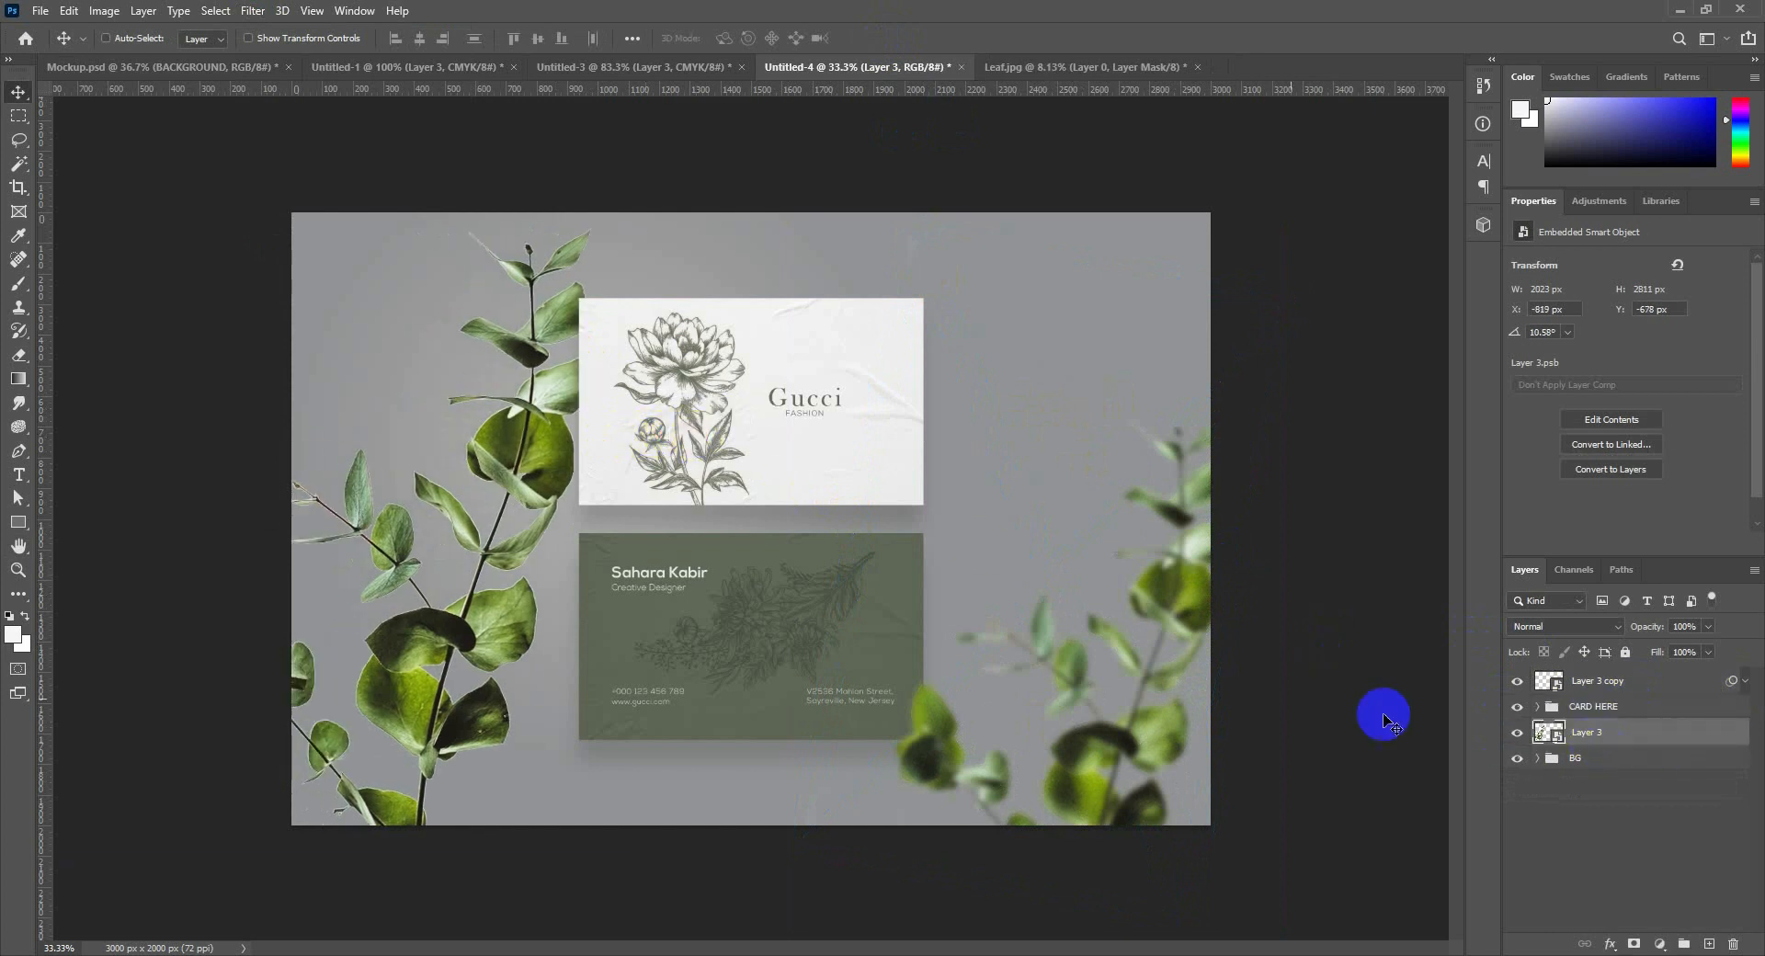
{"action": "left_click_drag", "start_coordinate": [604, 521], "coordinate": [604, 521]}
Enlarge the left branch to about 40.01%, rotate it to 15.42°, and reposition it so the leaves tuck behind the white card.
{"action": "key", "text": "ctrl+t"}
{"action": "left_click_drag", "start_coordinate": [638, 432], "coordinate": [725, 463]}
{"action": "left_click_drag", "start_coordinate": [690, 119], "coordinate": [748, 47]}
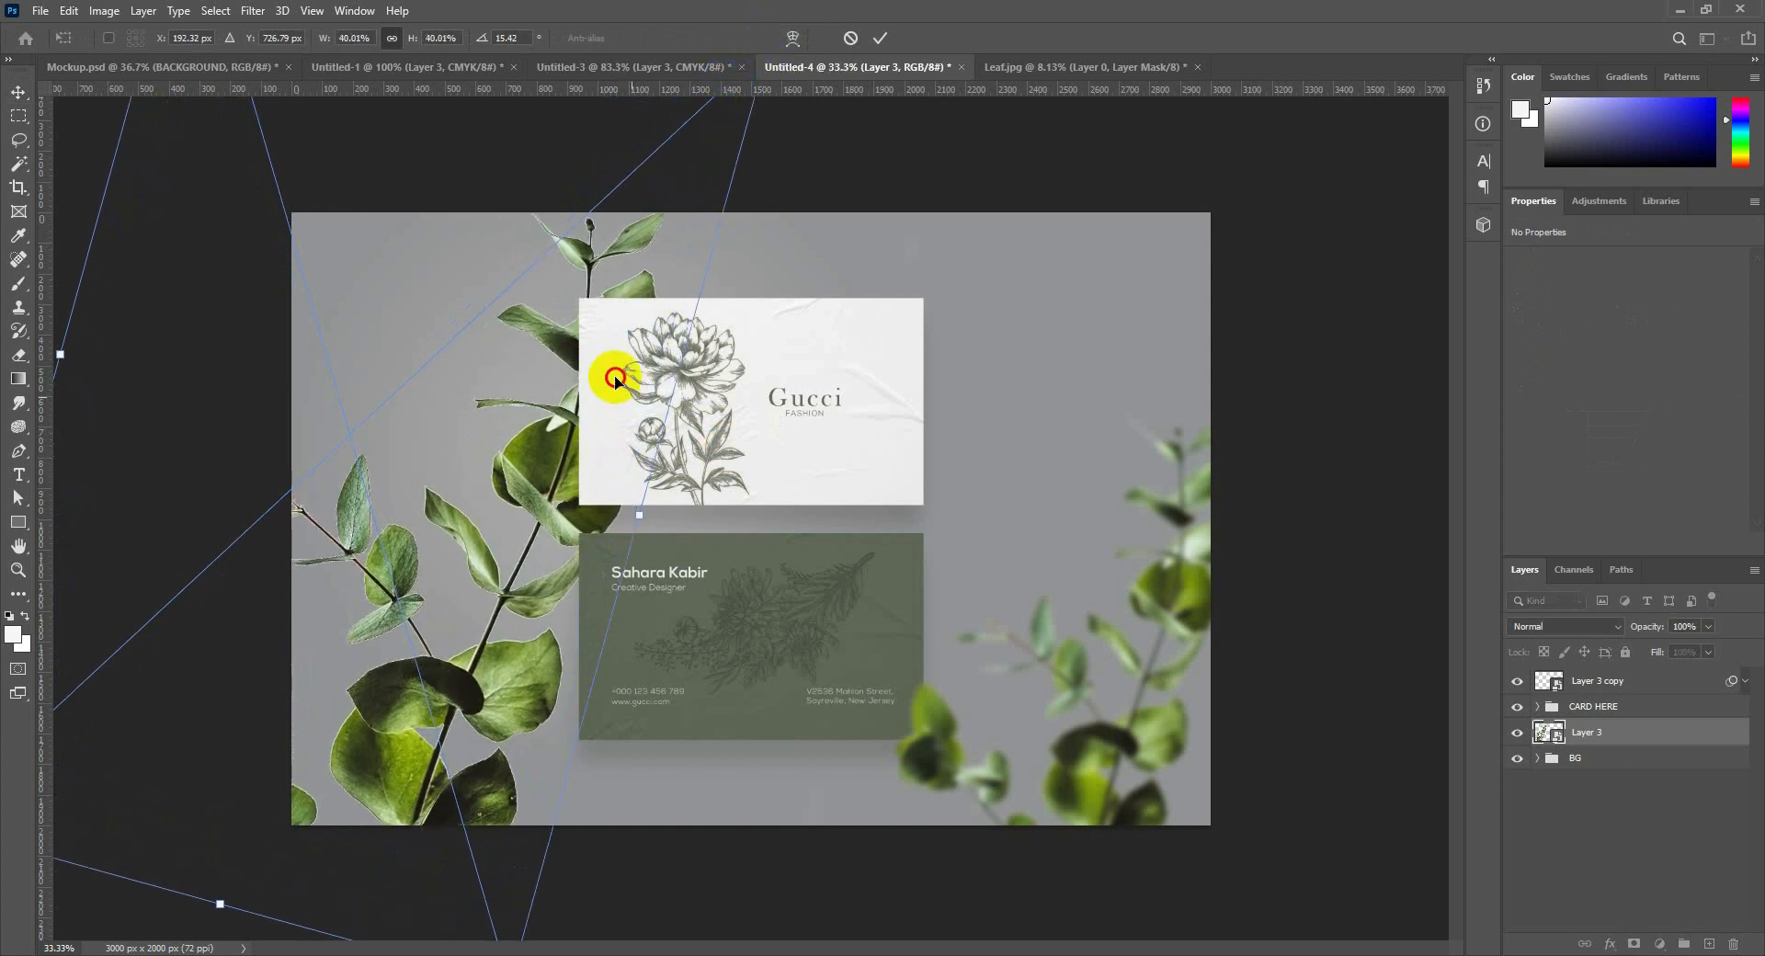
{"action": "left_click_drag", "start_coordinate": [604, 378], "coordinate": [510, 389]}
{"action": "key", "text": "Return"}
Apply a light Gaussian Blur of about 1.9 pixels to the left branch and collapse its filter list.
{"action": "left_click", "coordinate": [253, 10]}
{"action": "mouse_move", "coordinate": [291, 249]}
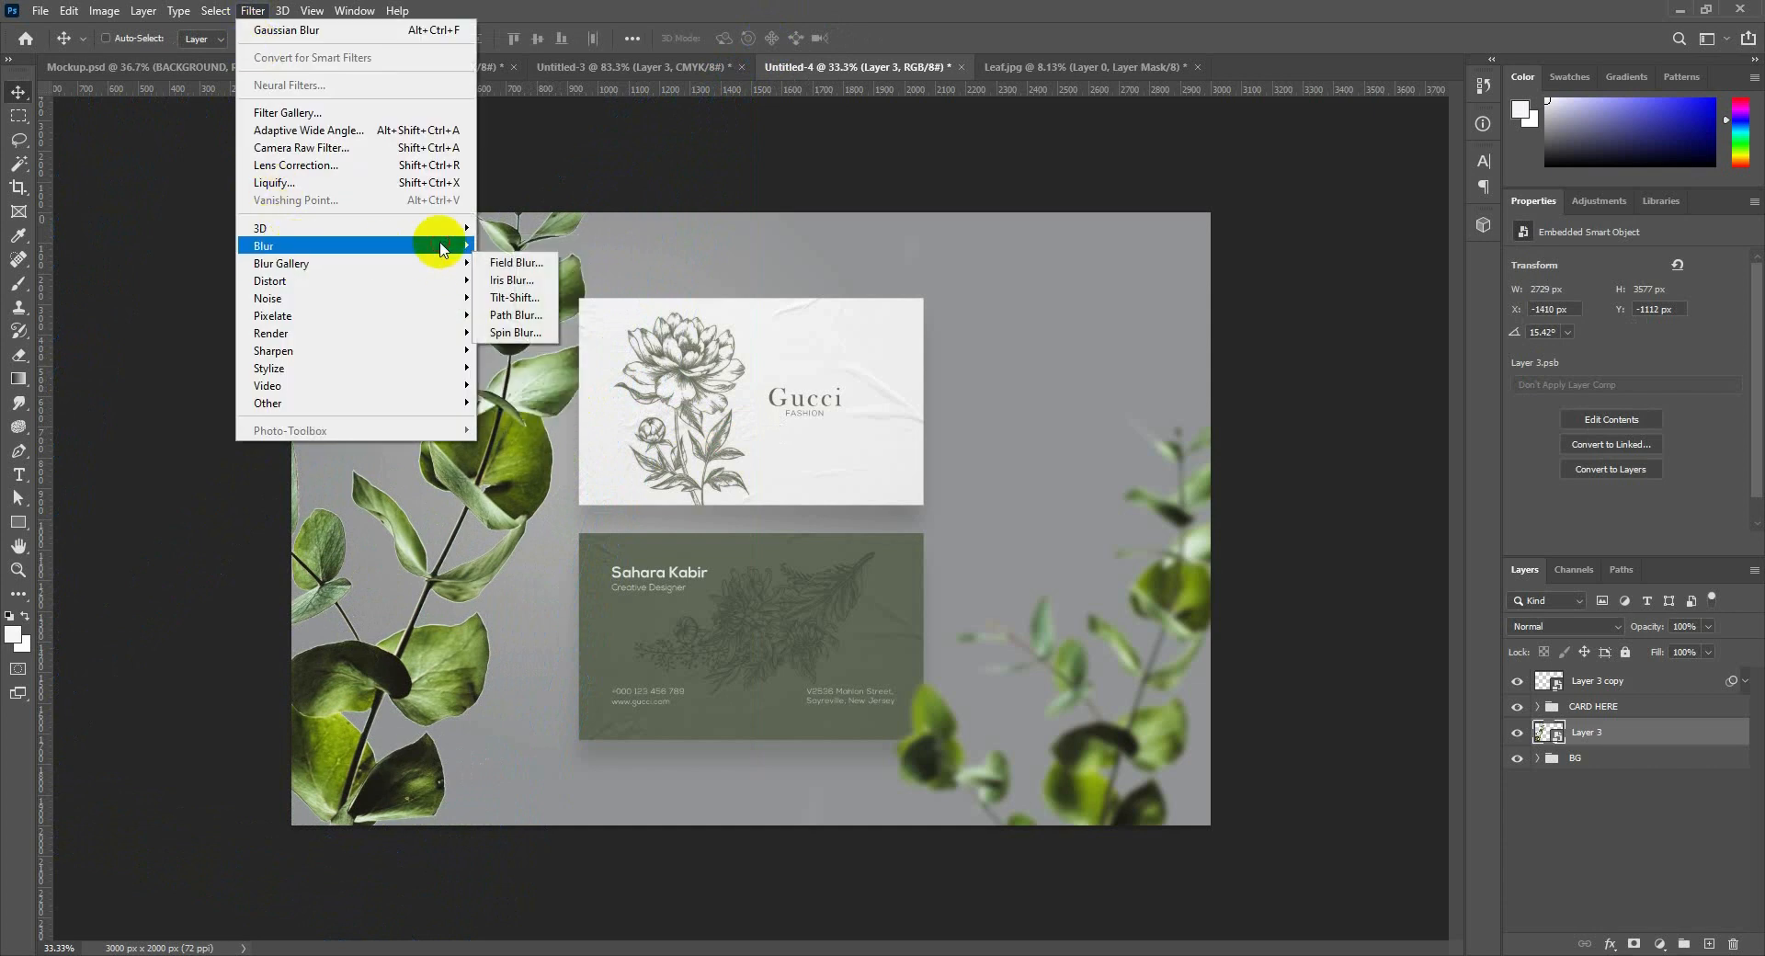
{"action": "left_click", "coordinate": [517, 309]}
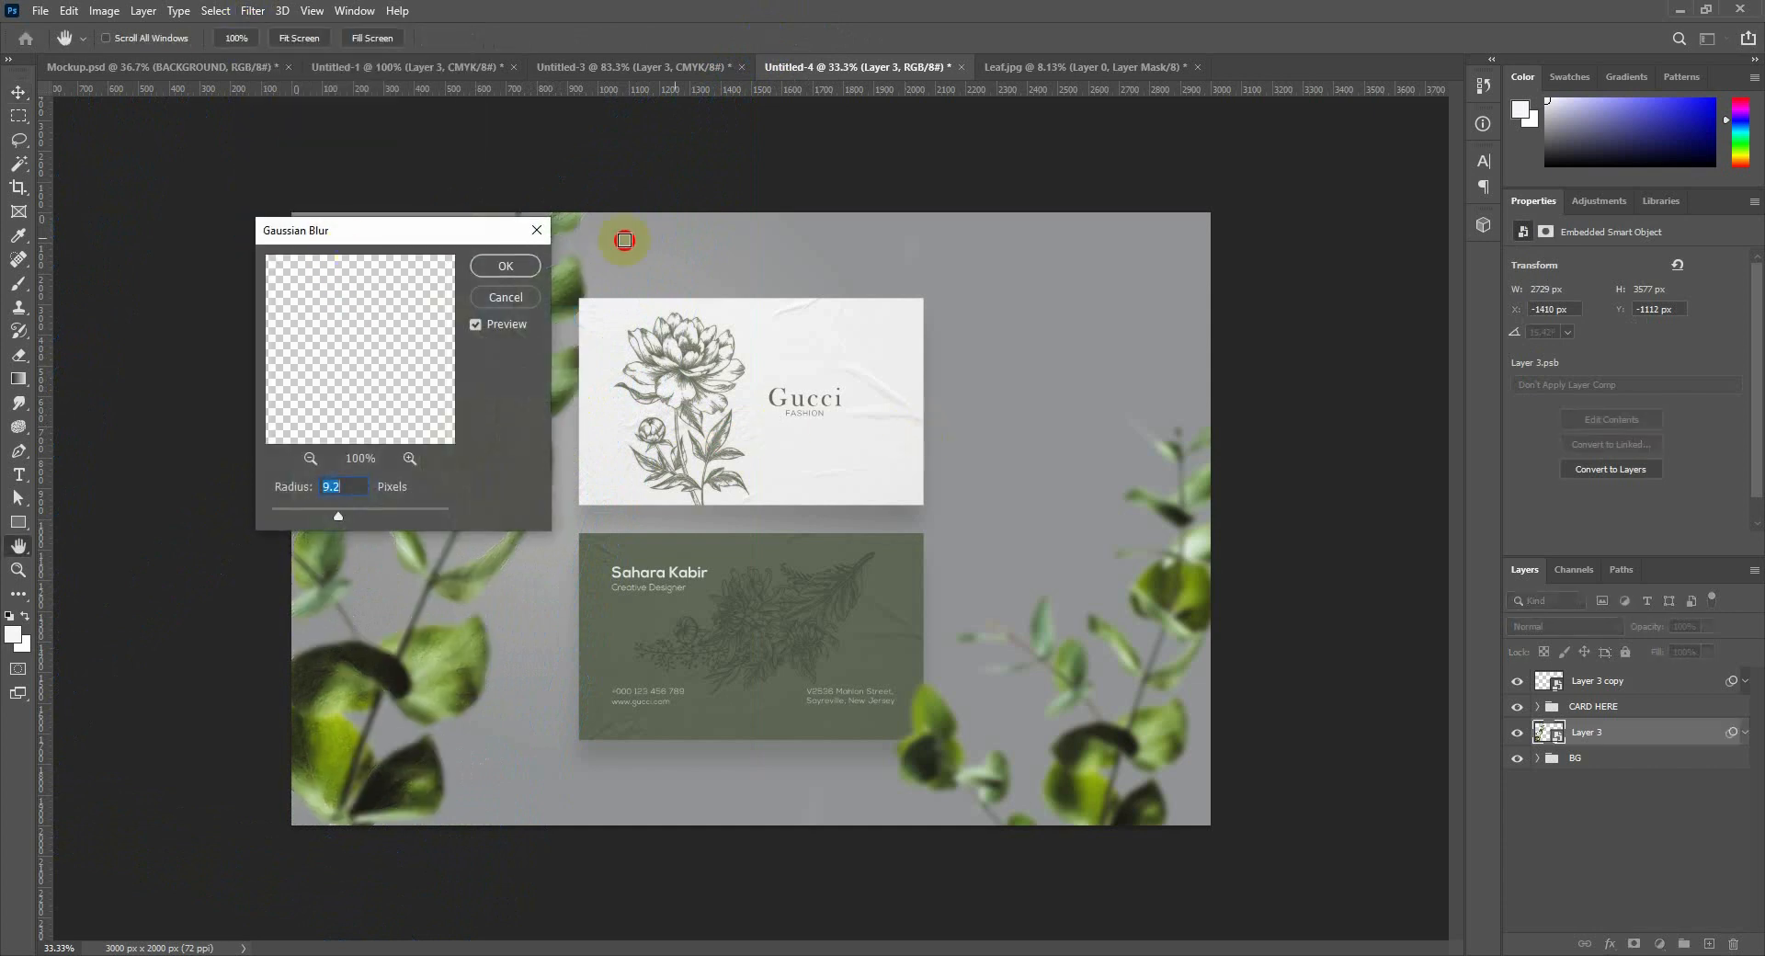
{"action": "left_click_drag", "start_coordinate": [454, 232], "coordinate": [1113, 248]}
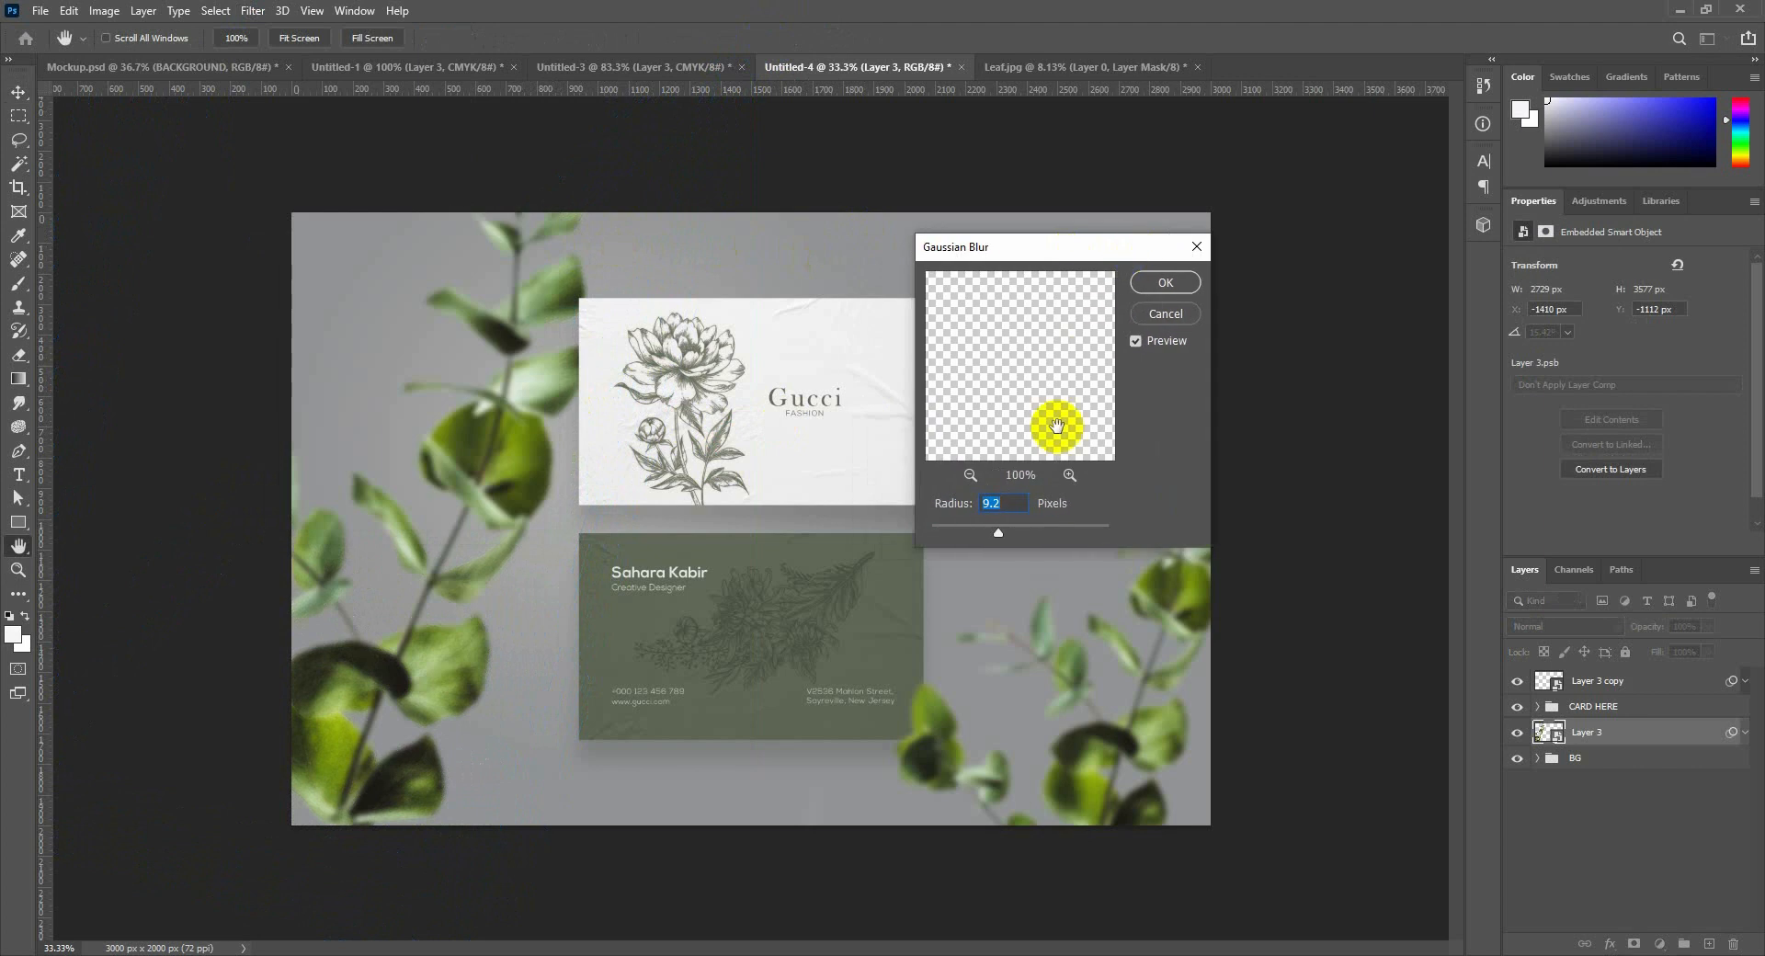
{"action": "left_click", "coordinate": [953, 536]}
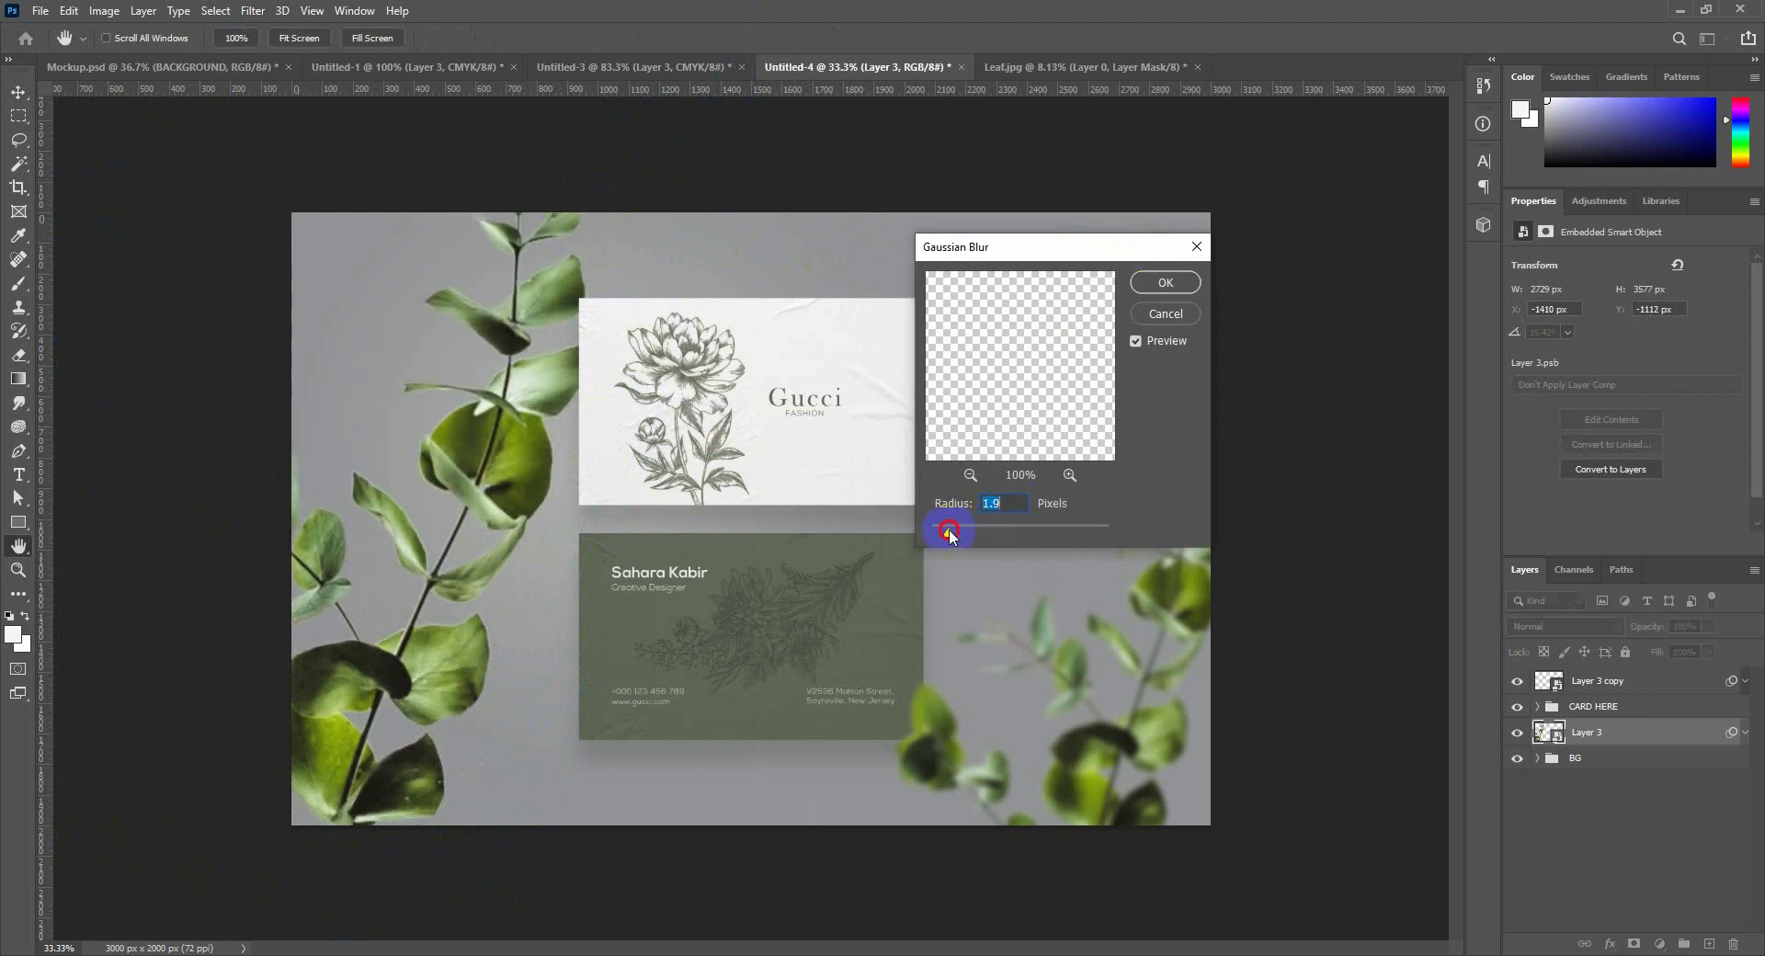
{"action": "left_click", "coordinate": [1164, 283]}
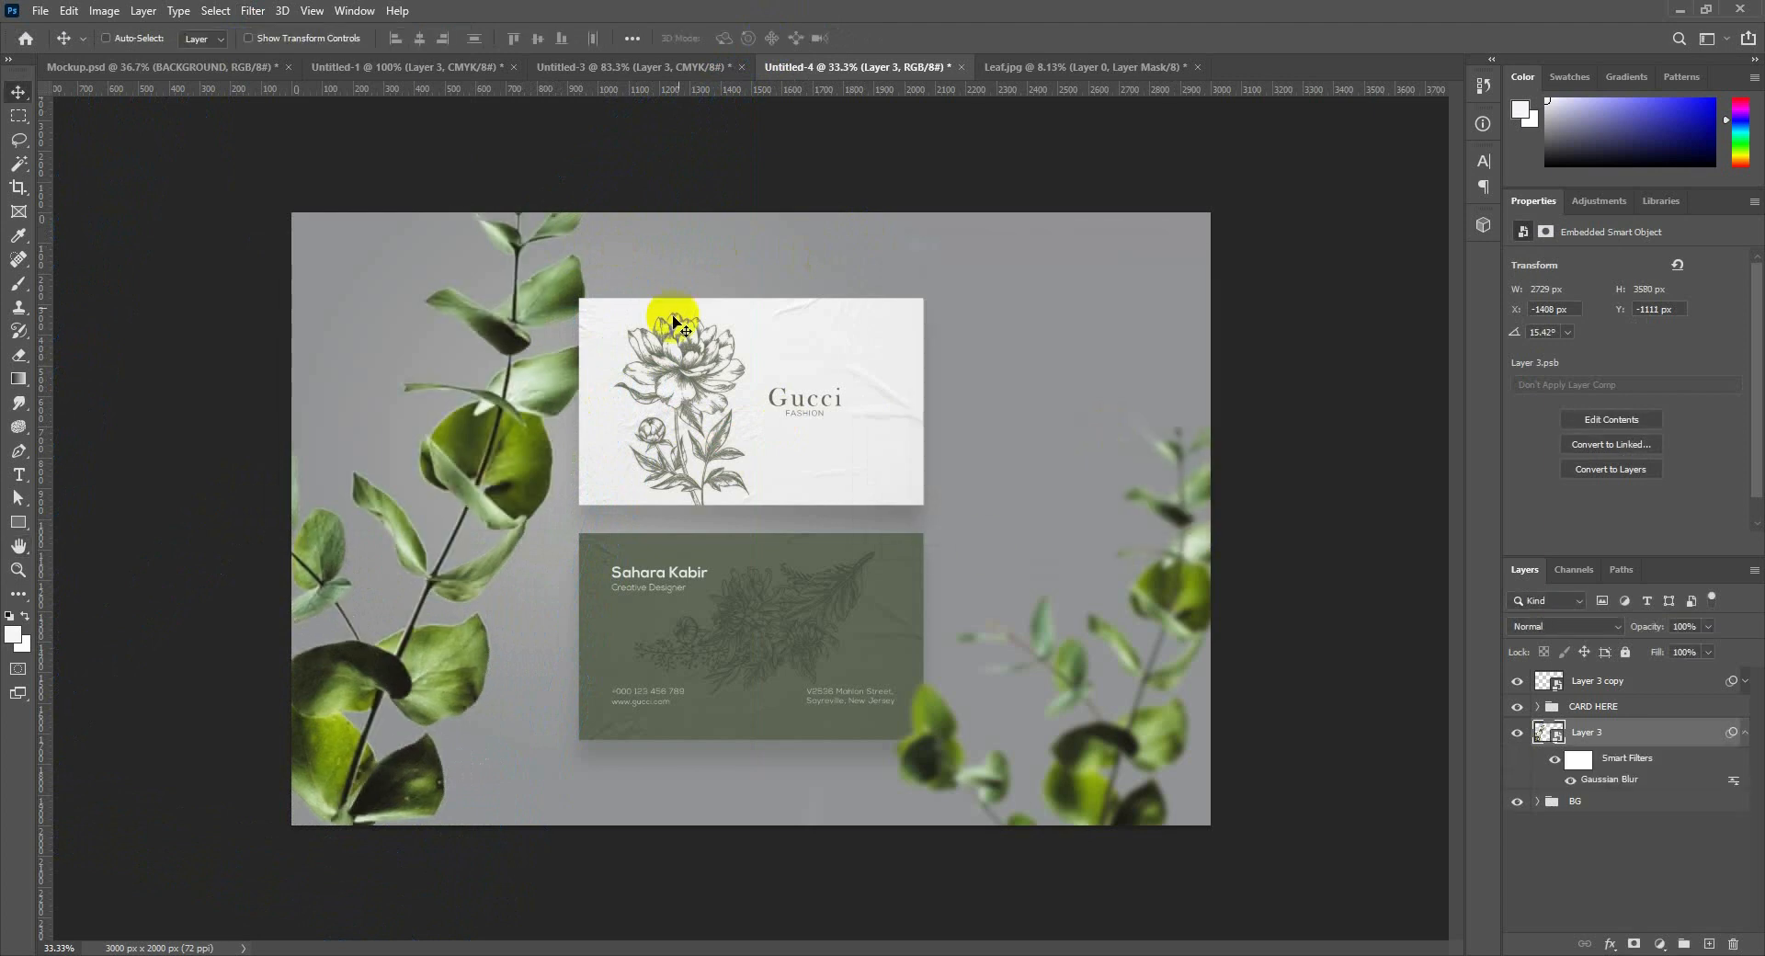
{"action": "left_click", "coordinate": [1745, 733]}
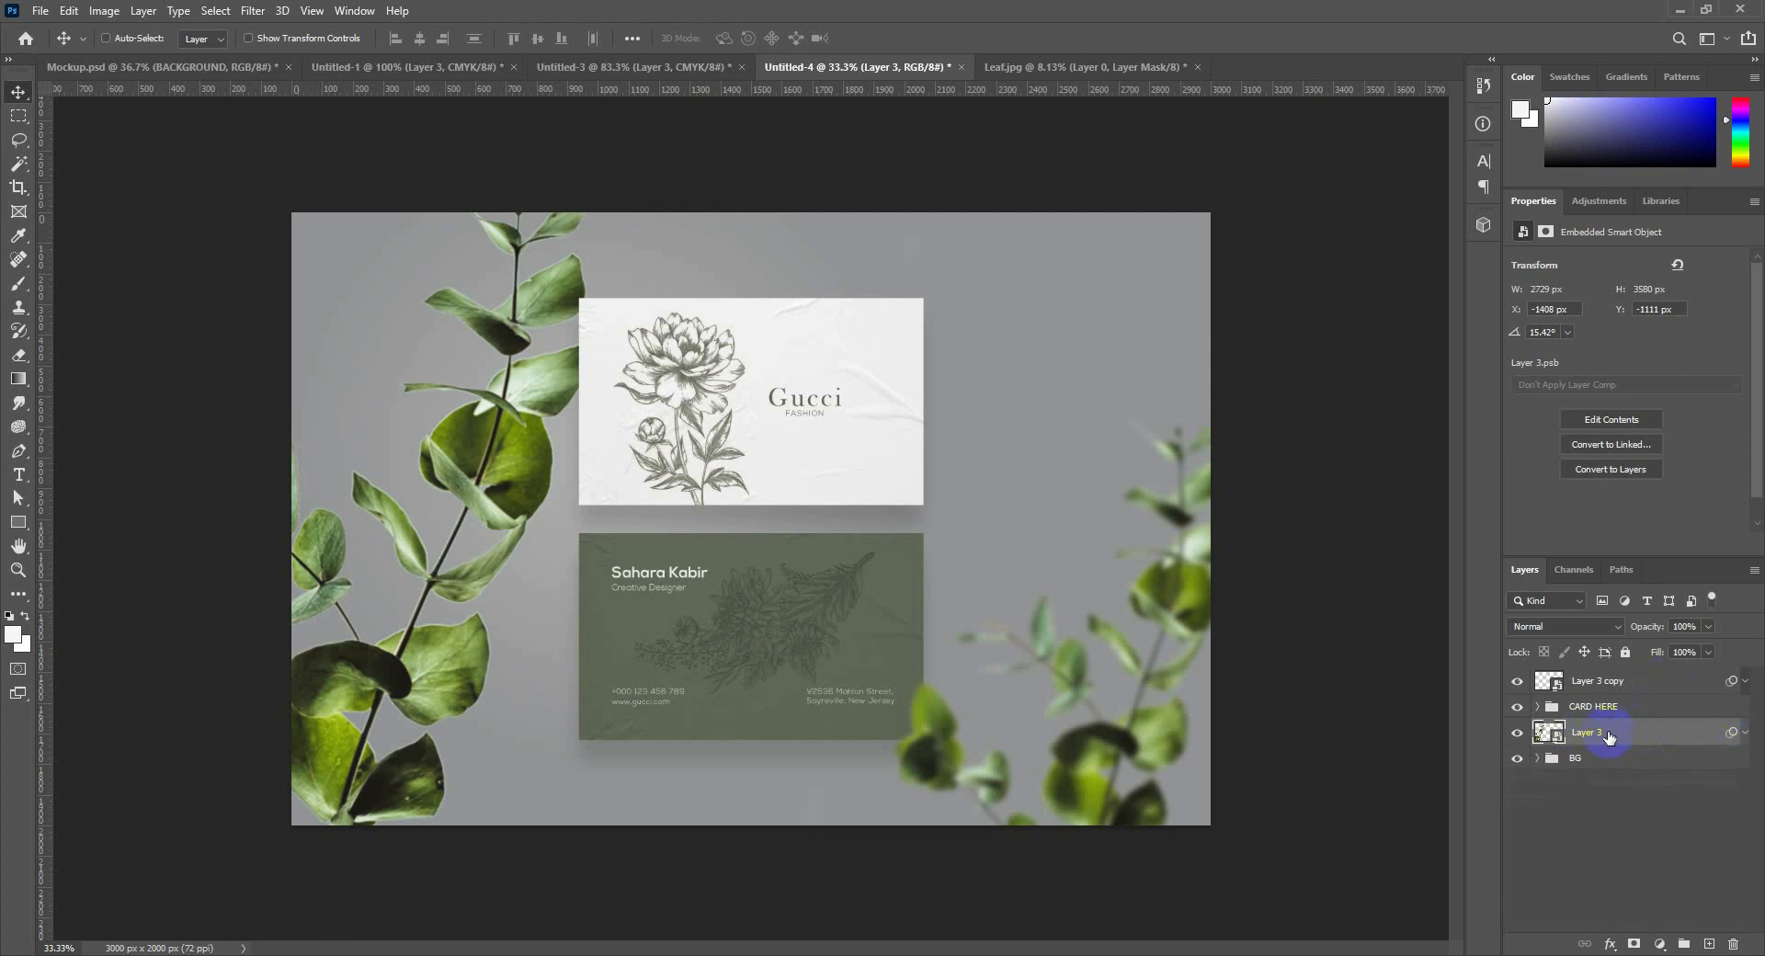
Add a Gradient fill layer above Layer 3 copy using the fourth Basics preset, dark teal to pale grey-green.
{"action": "left_click", "coordinate": [1622, 696]}
{"action": "left_click", "coordinate": [1660, 944]}
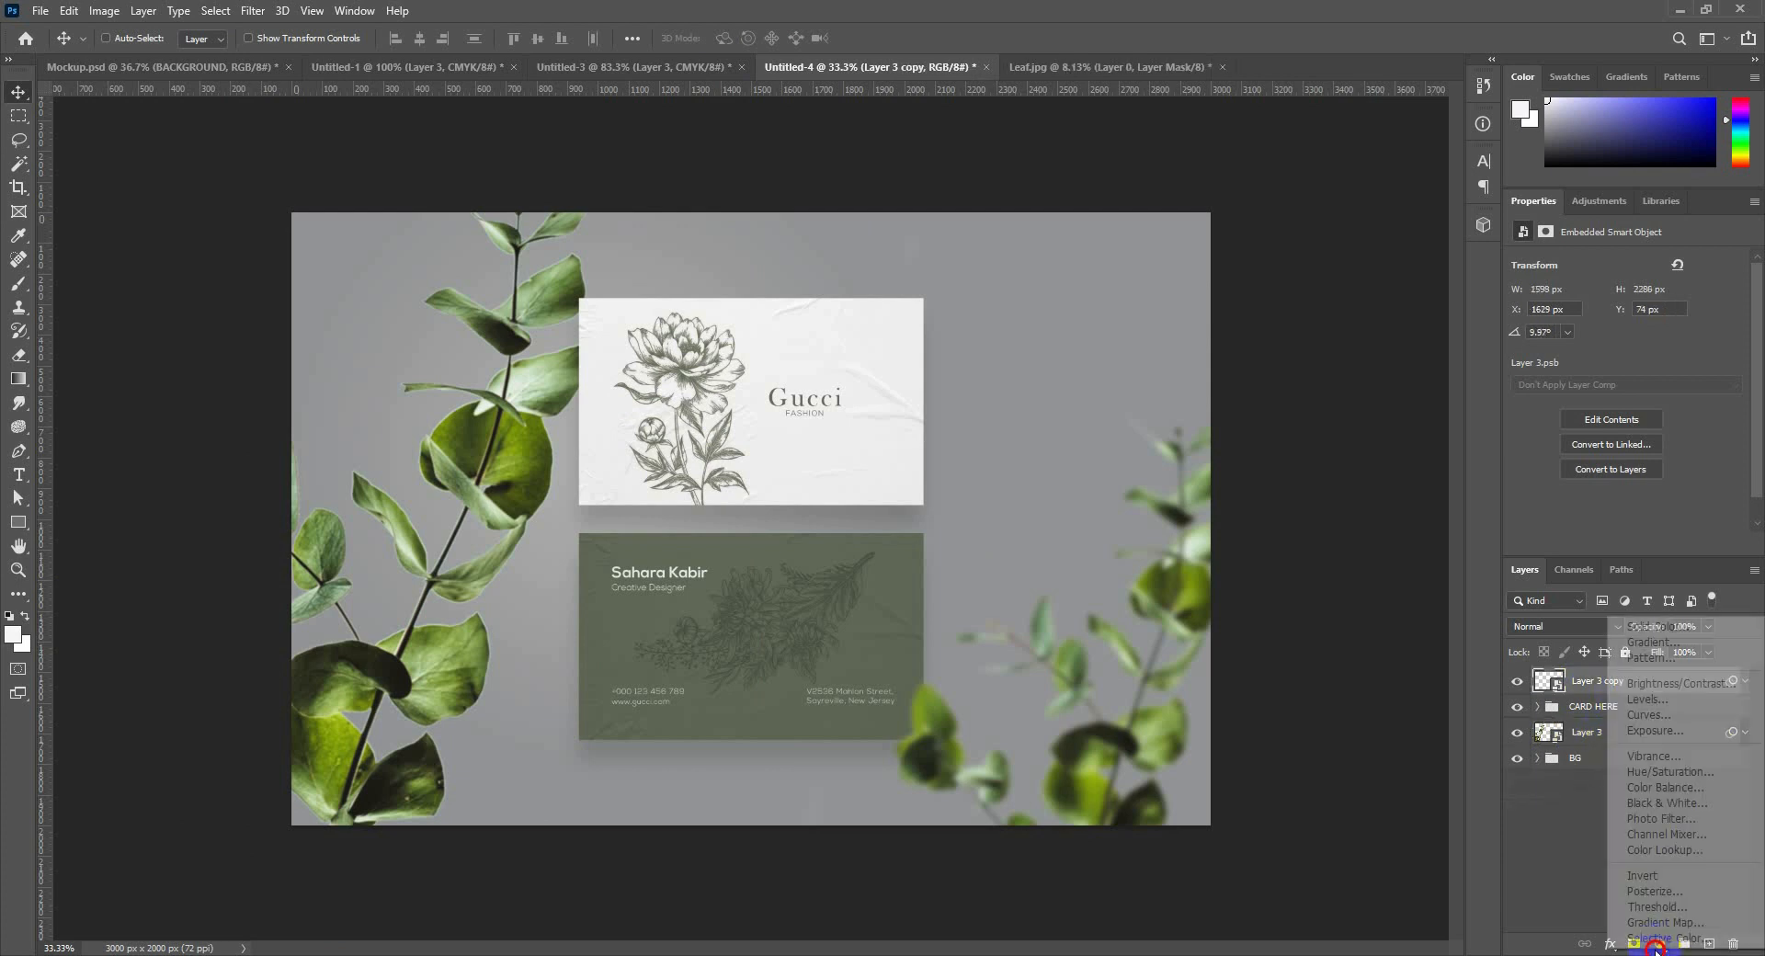
{"action": "left_click", "coordinate": [1652, 643]}
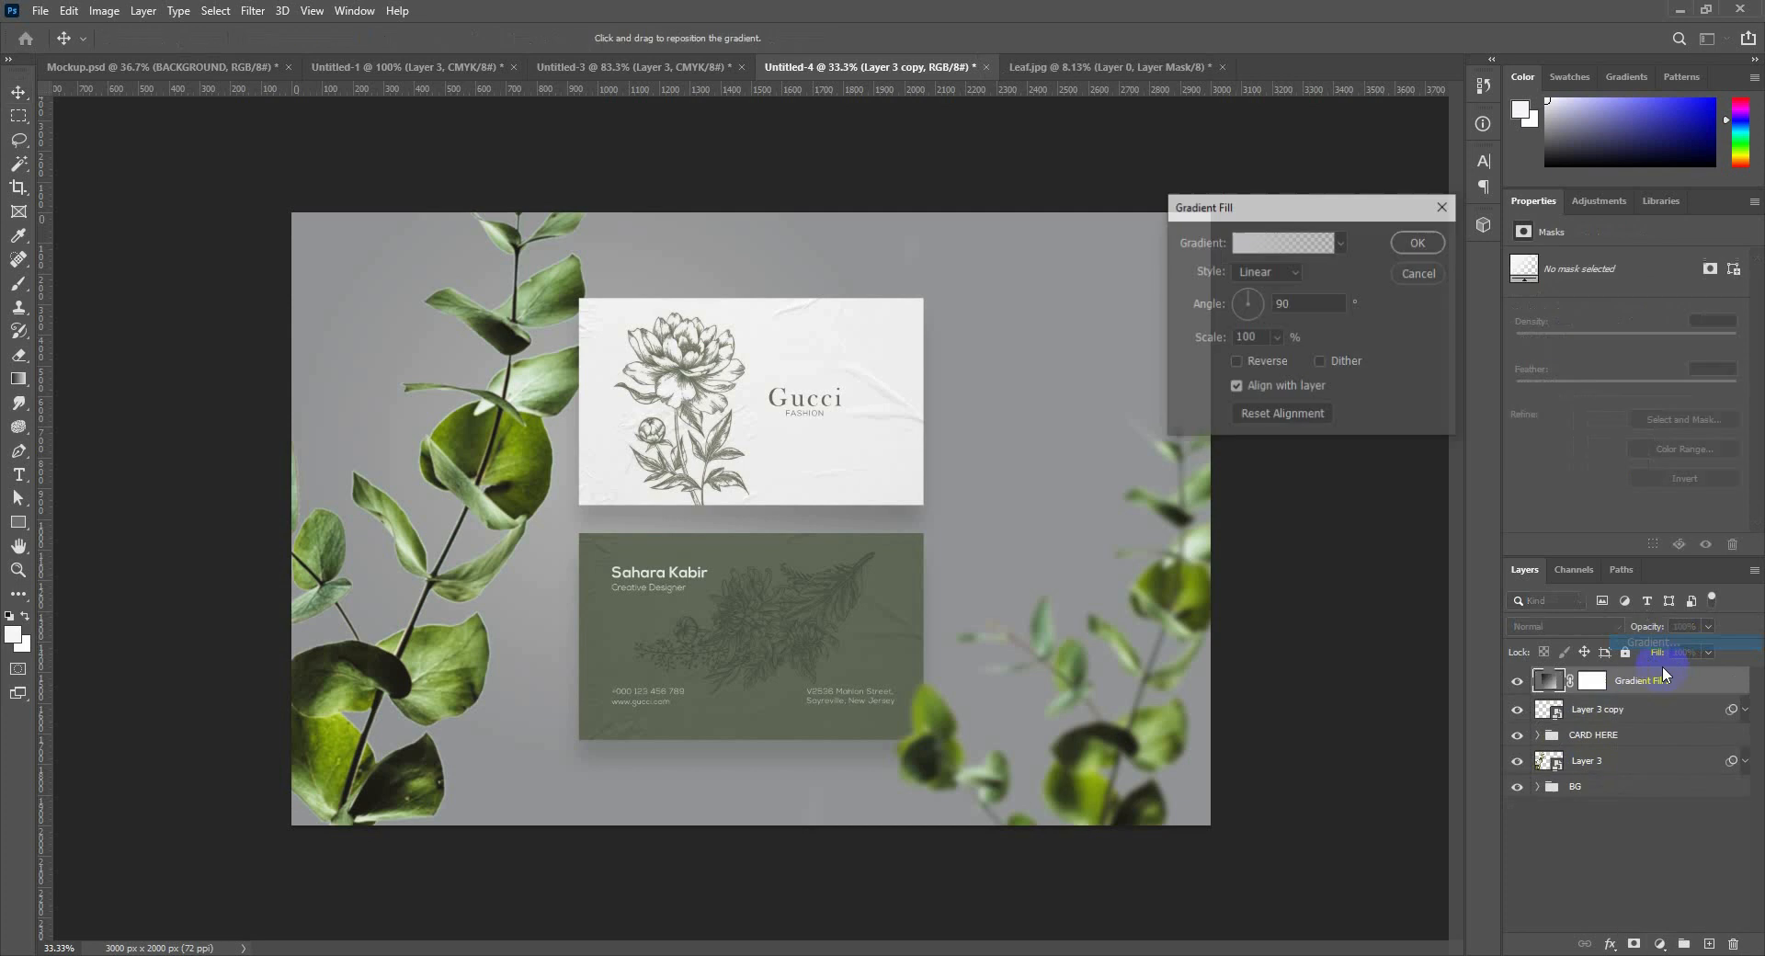
{"action": "left_click", "coordinate": [1335, 248]}
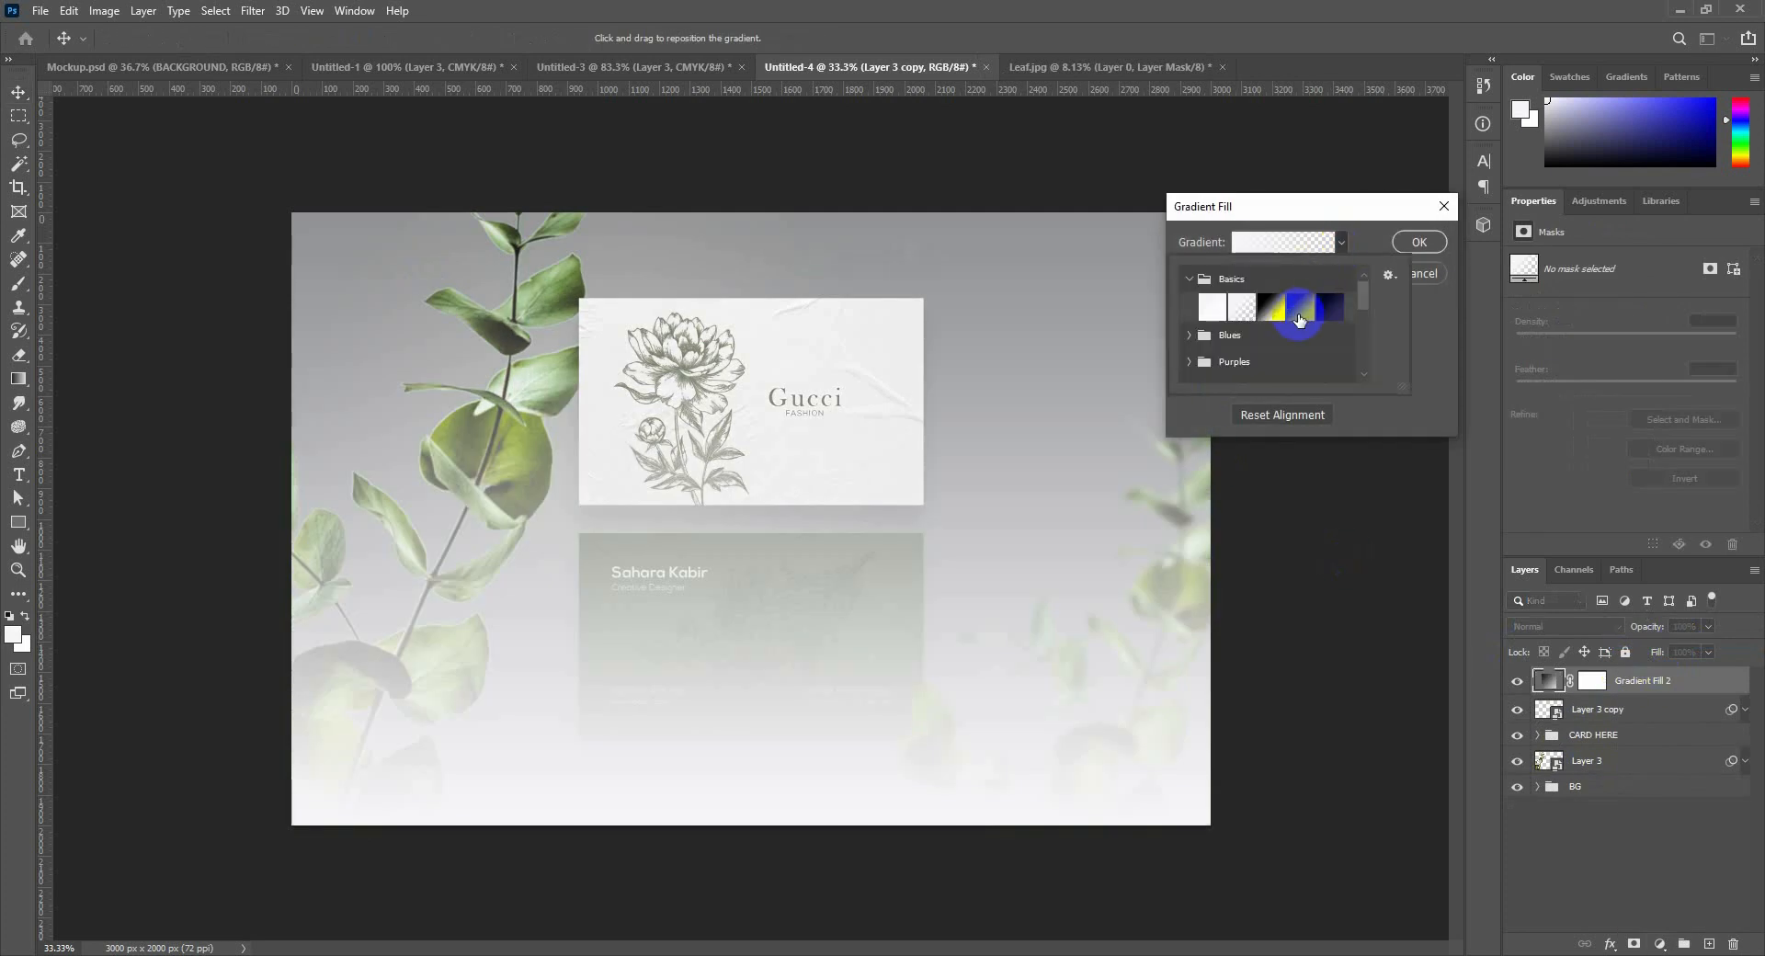
{"action": "left_click", "coordinate": [1300, 313]}
{"action": "left_click", "coordinate": [1300, 208]}
Make the gradient fill Radial with Reverse and Dither on, angle -0.1°, and its light centre shifted to the upper middle of the canvas.
{"action": "left_click", "coordinate": [1269, 272]}
{"action": "left_click", "coordinate": [1262, 315]}
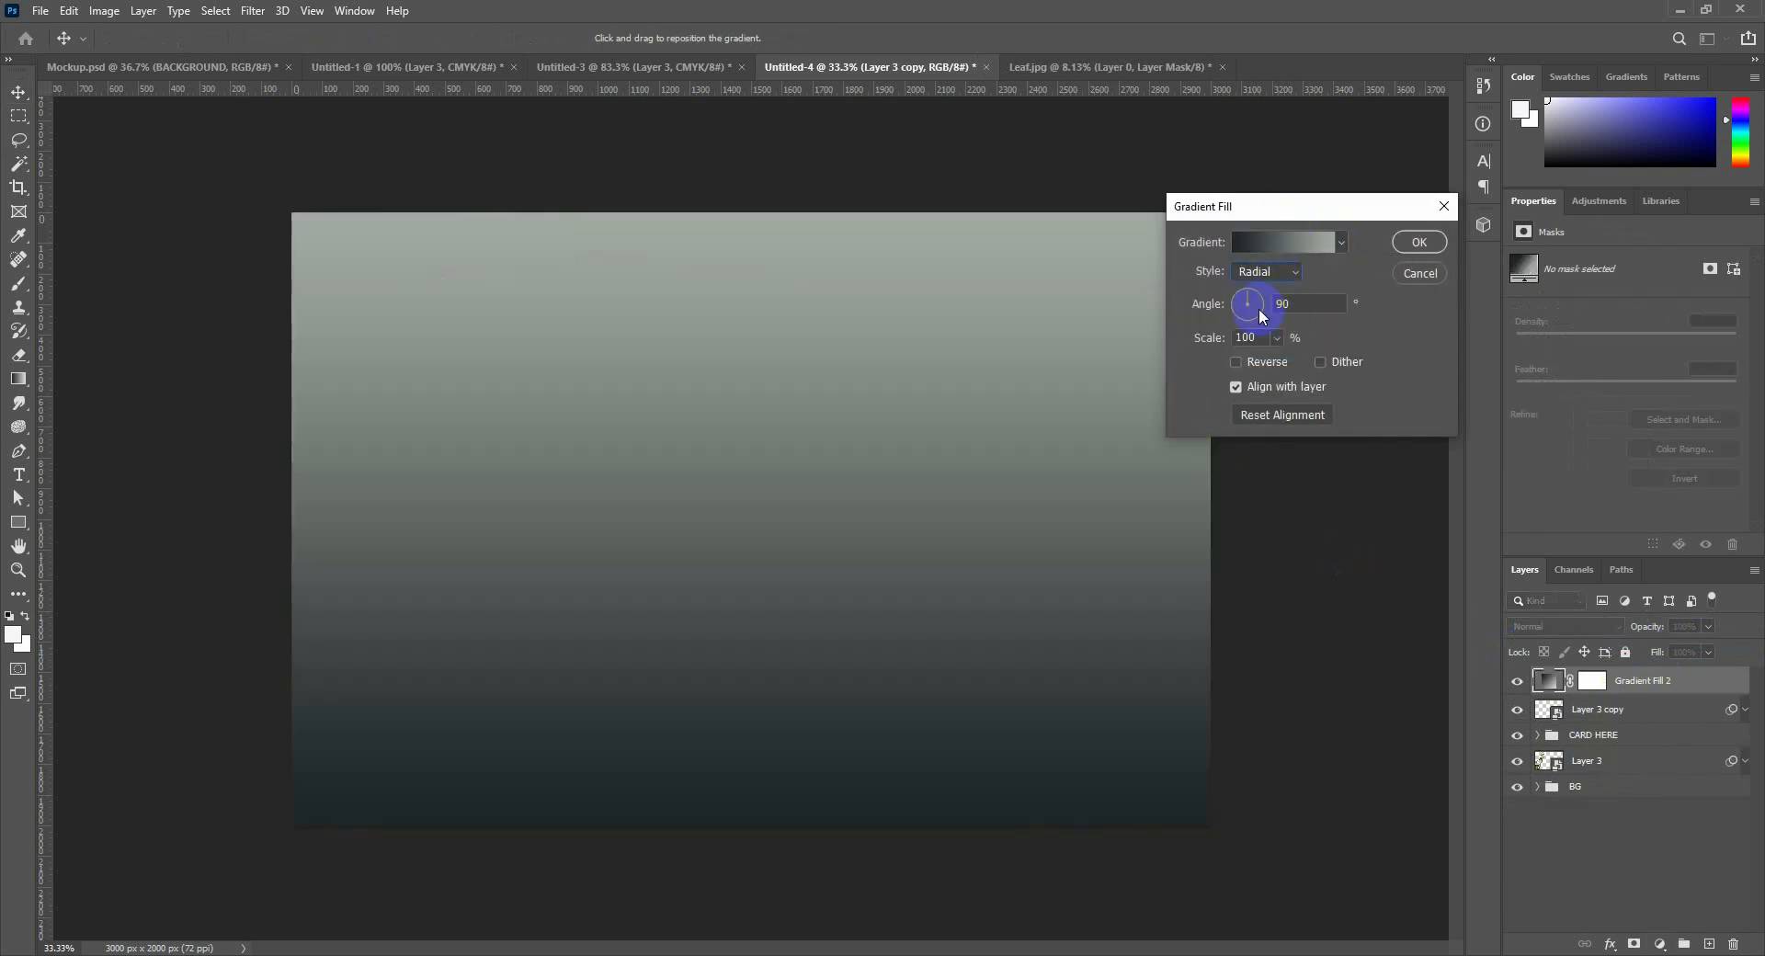
{"action": "left_click", "coordinate": [1252, 365]}
{"action": "left_click_drag", "start_coordinate": [902, 480], "coordinate": [825, 433]}
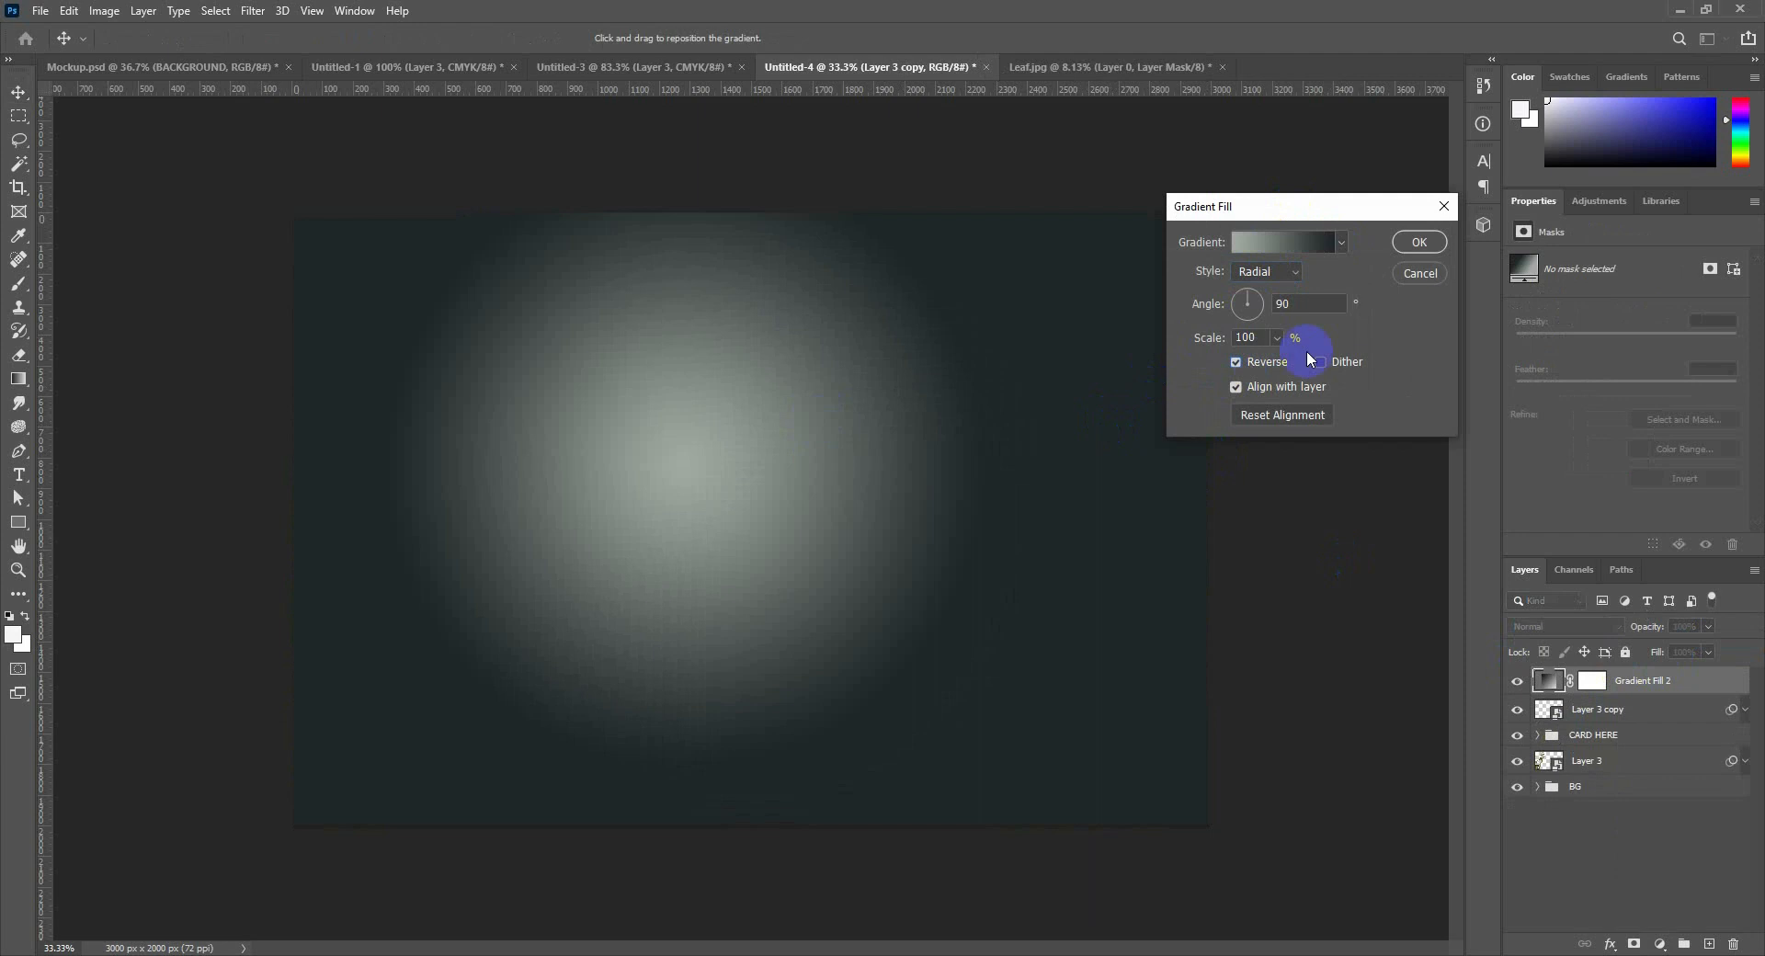
{"action": "left_click_drag", "start_coordinate": [701, 457], "coordinate": [655, 416]}
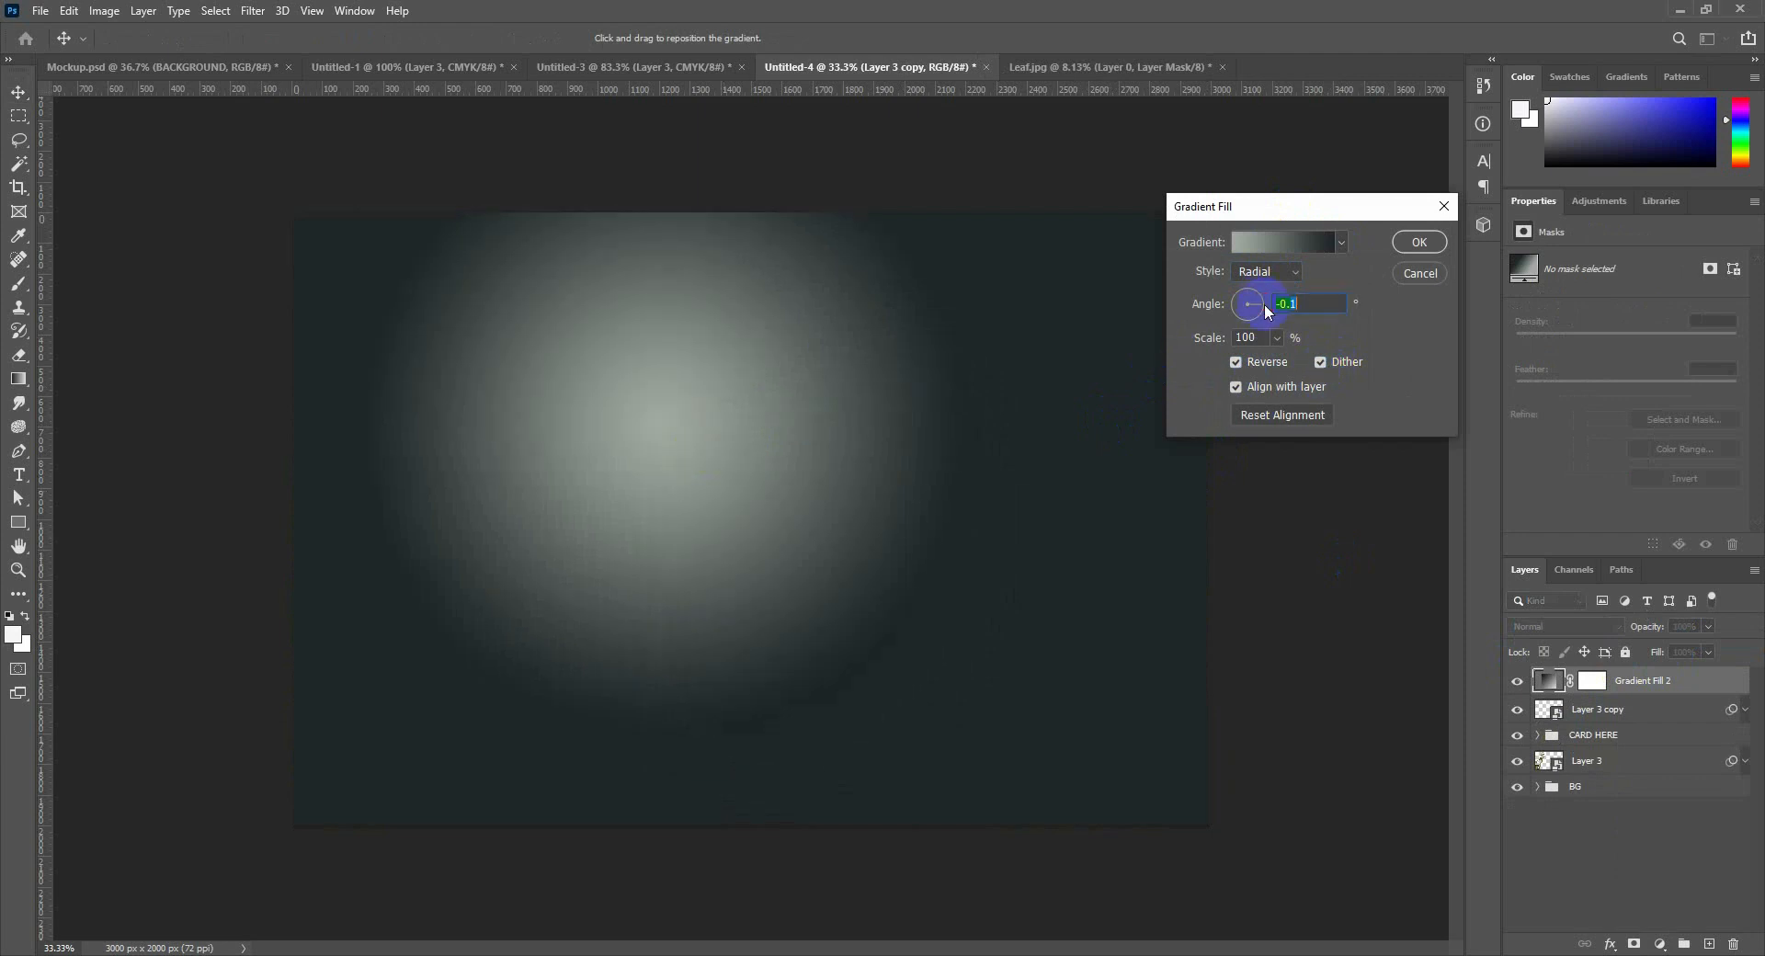
{"action": "left_click_drag", "start_coordinate": [820, 441], "coordinate": [896, 441]}
{"action": "left_click", "coordinate": [1418, 242]}
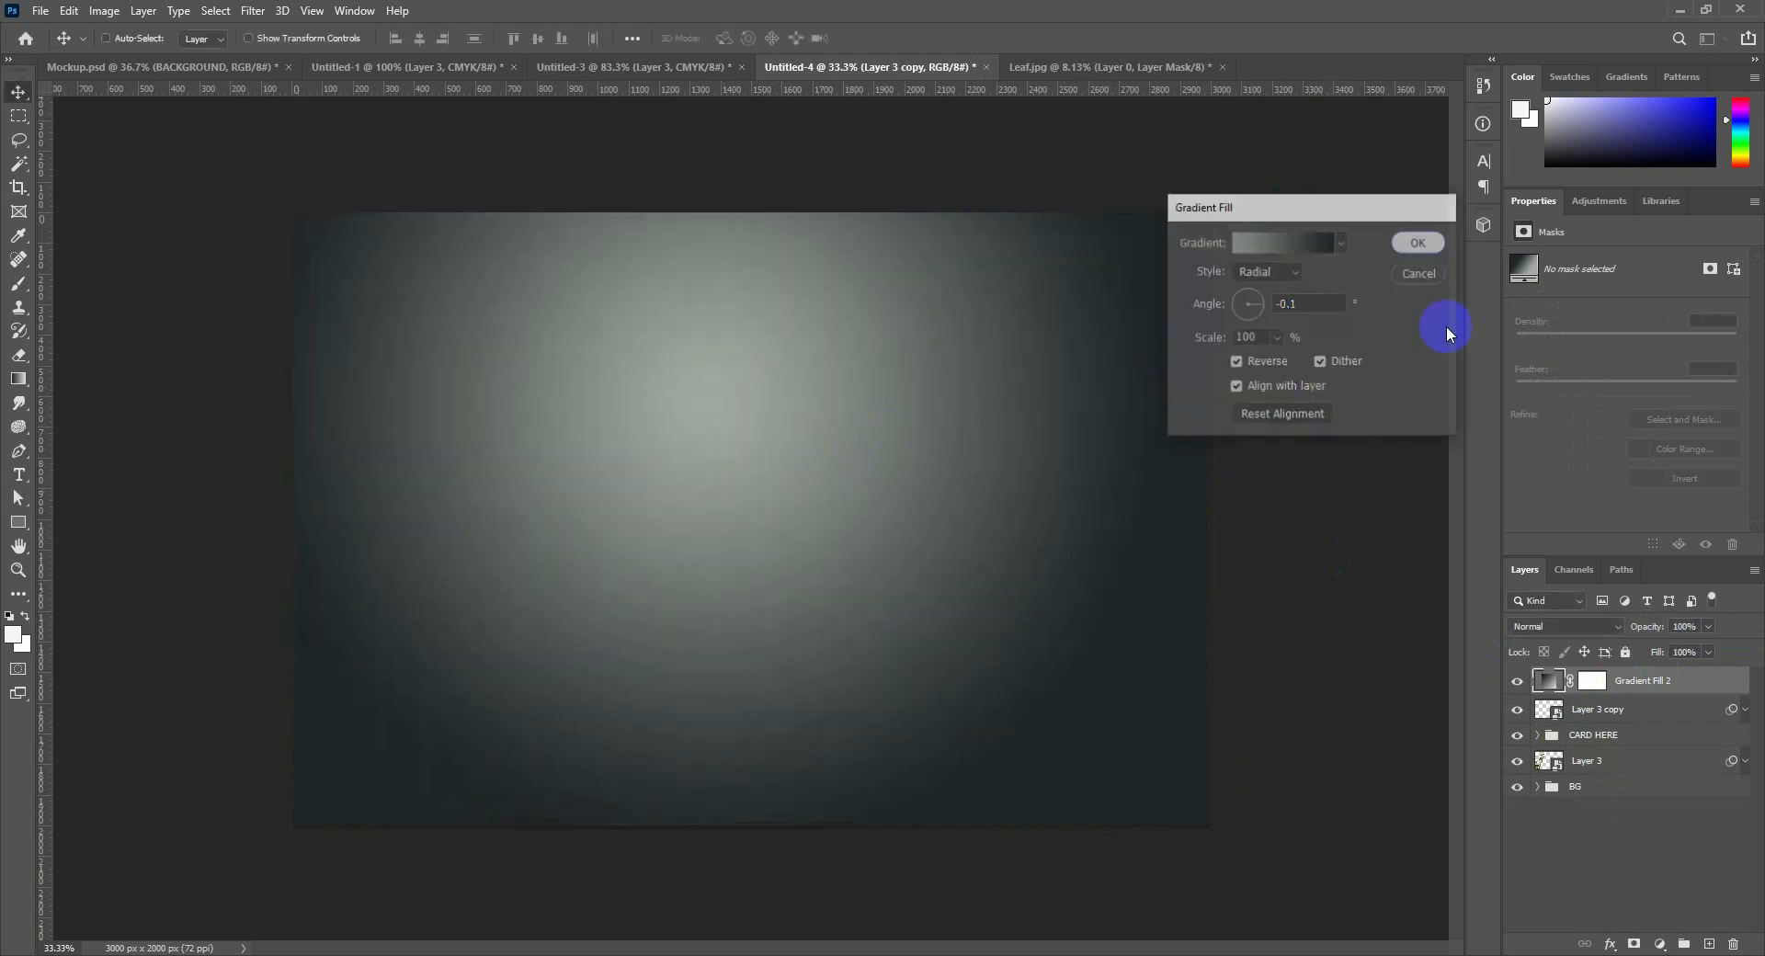
Set the gradient fill layer's blend mode to Soft Light and compare the mockup with the layer hidden and shown.
{"action": "left_click", "coordinate": [1562, 626]}
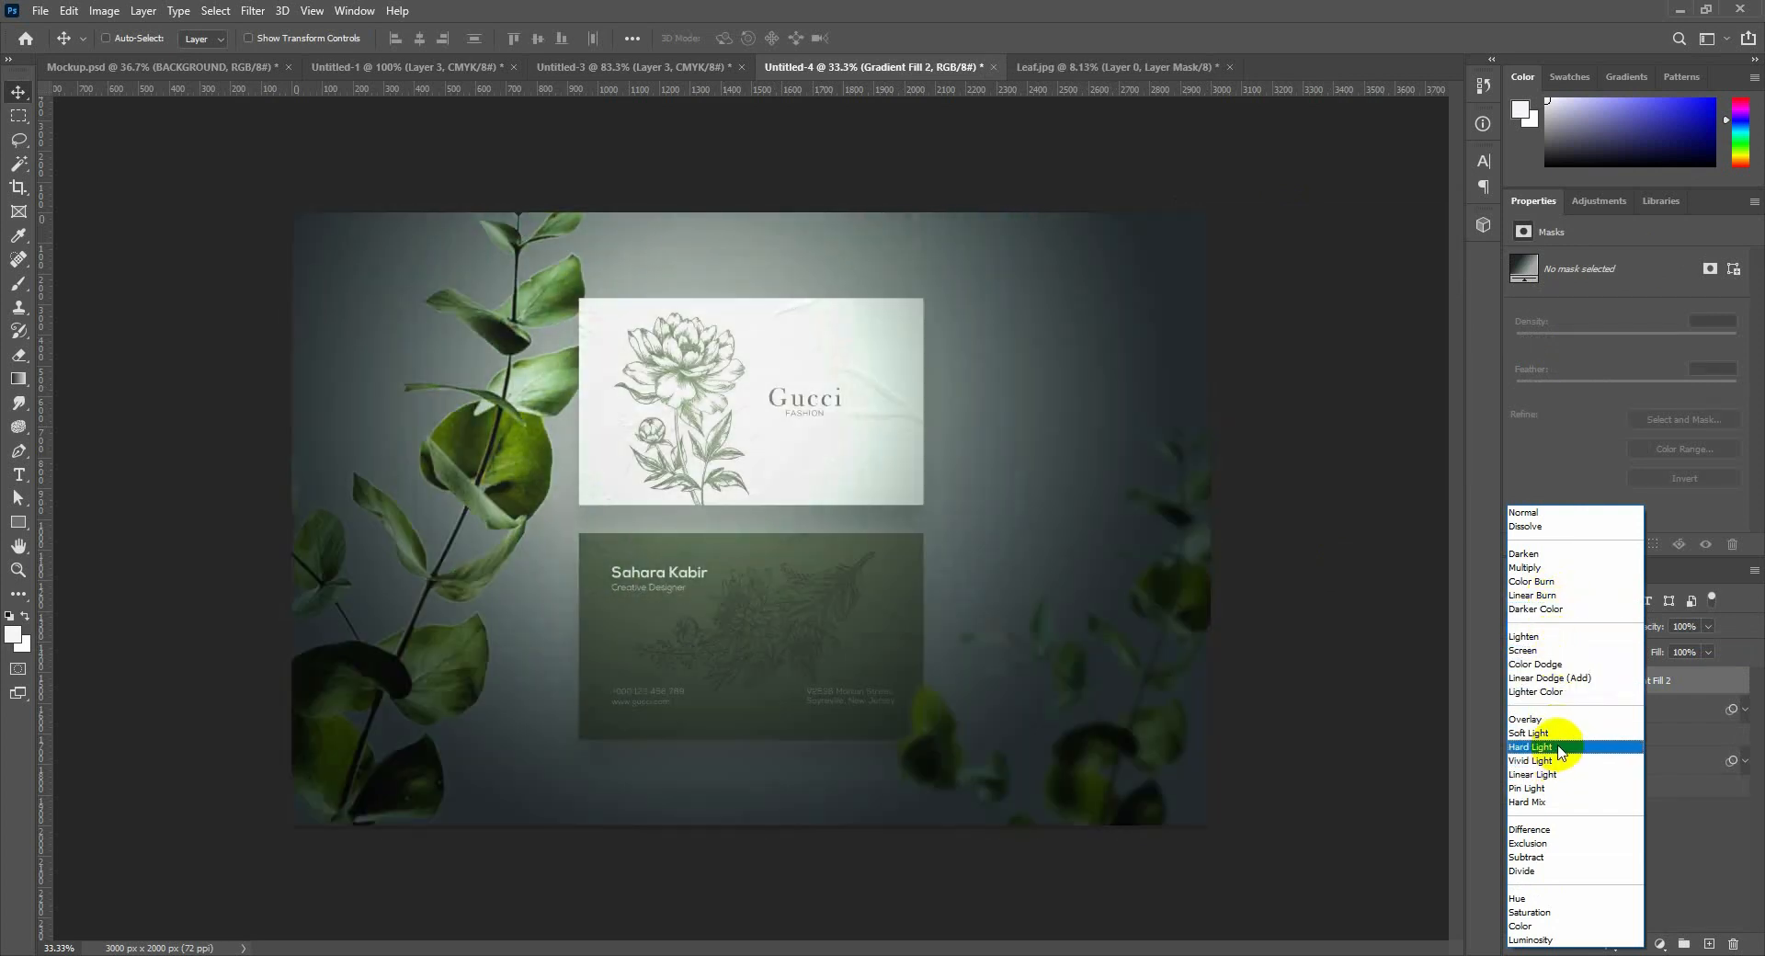
{"action": "left_click", "coordinate": [1560, 735]}
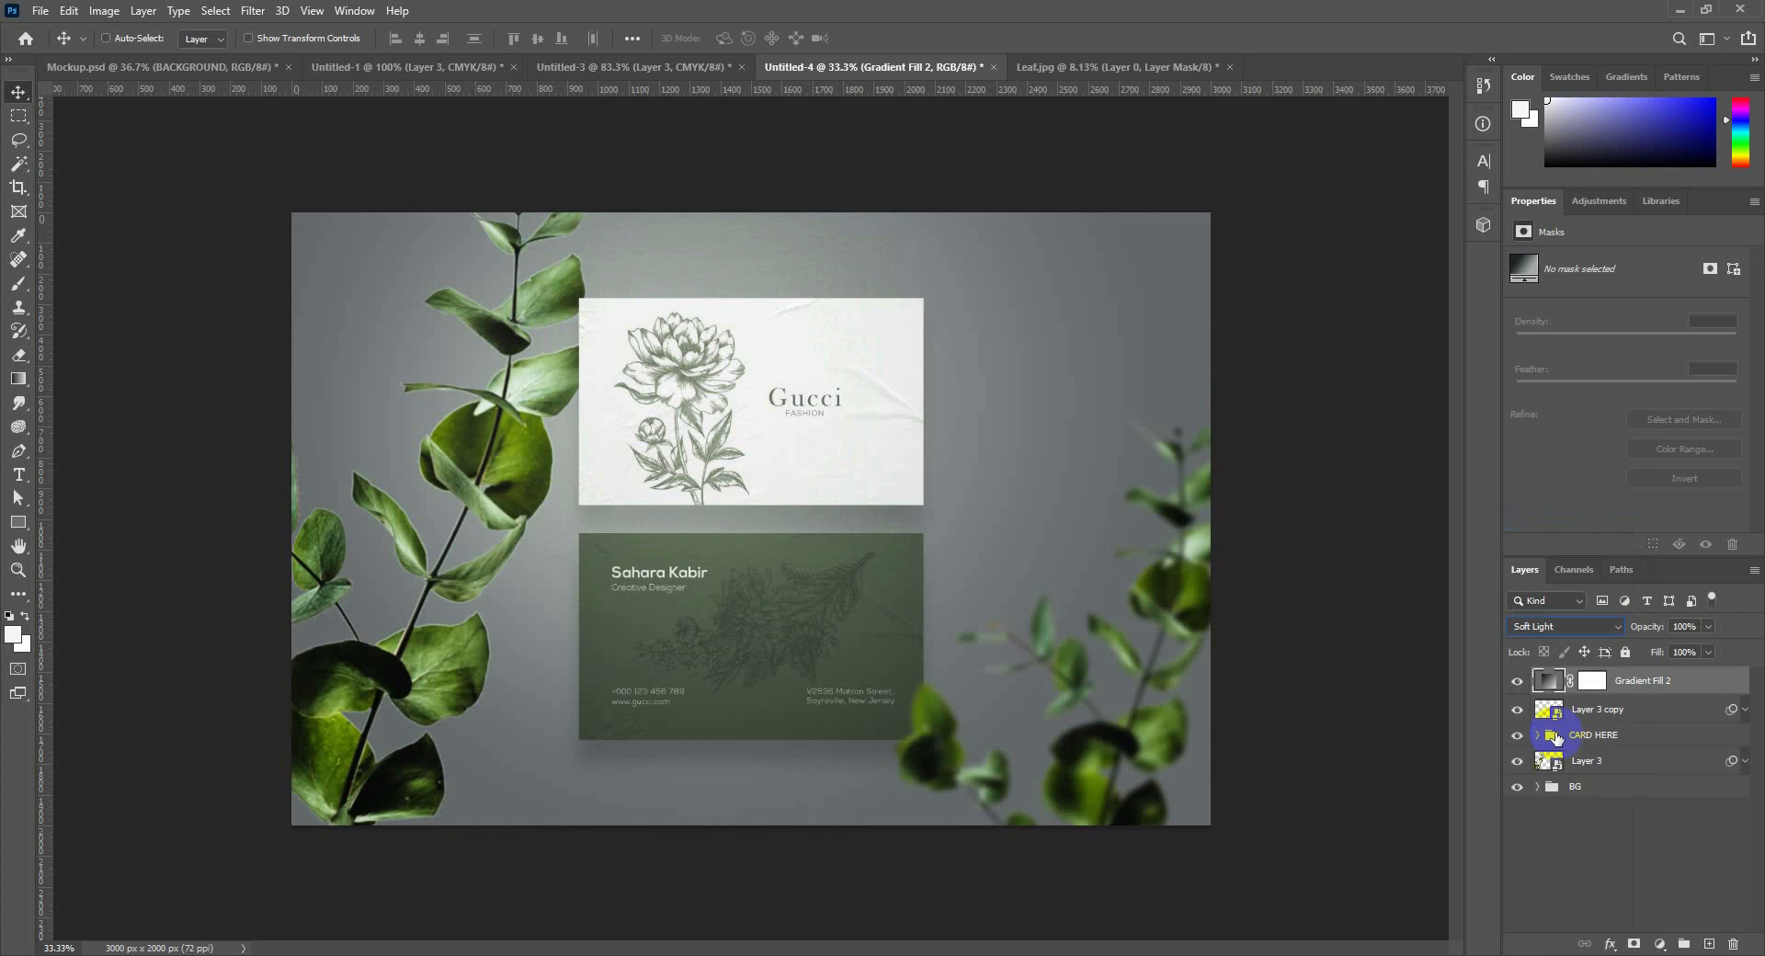
{"action": "left_click", "coordinate": [1519, 683]}
{"action": "left_click", "coordinate": [1519, 683]}
{"action": "left_click", "coordinate": [1519, 683]}
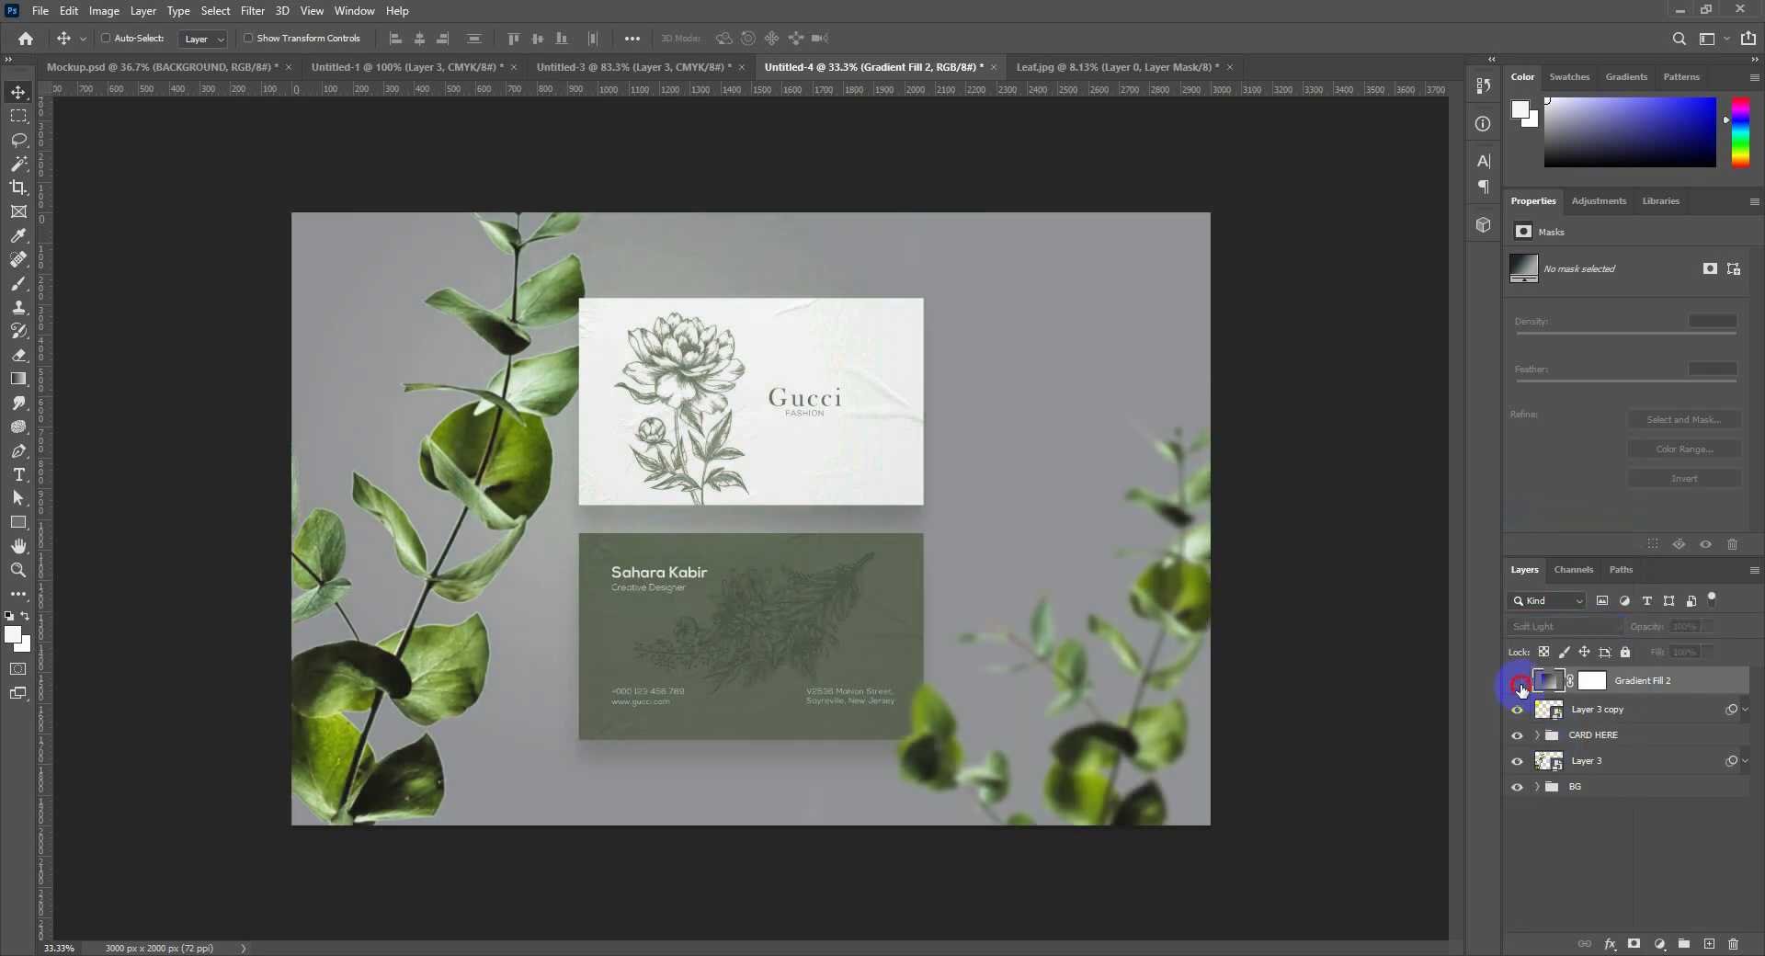
{"action": "left_click", "coordinate": [1519, 683]}
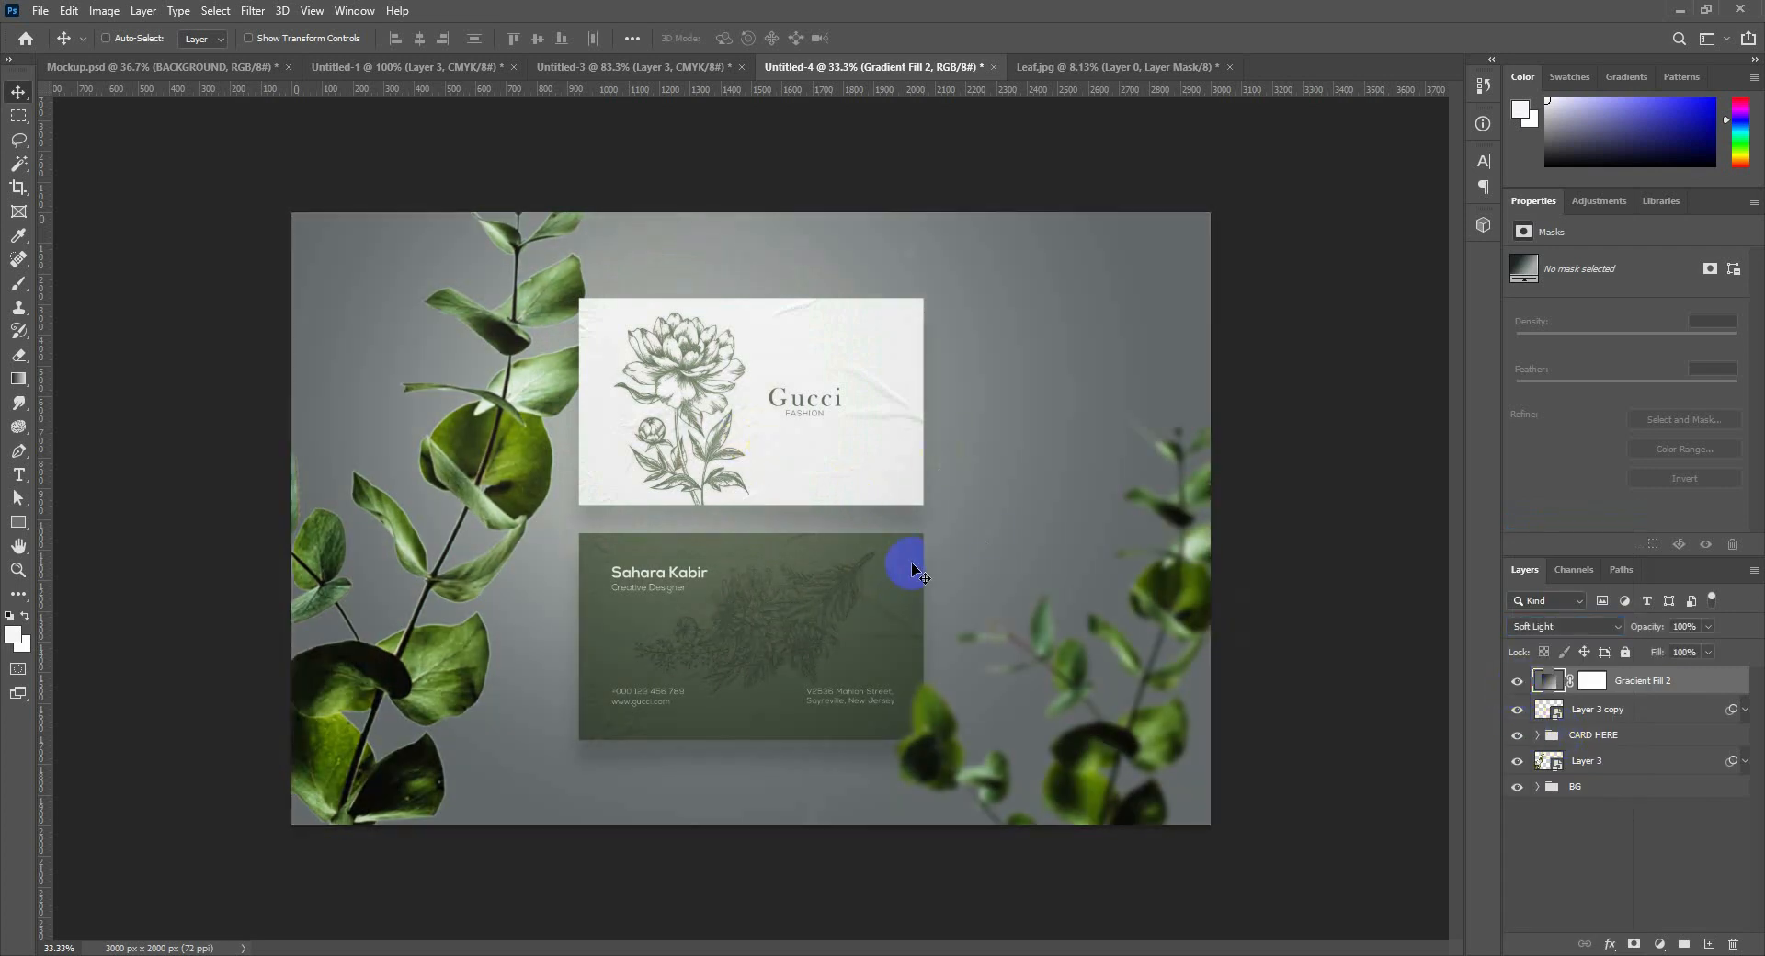